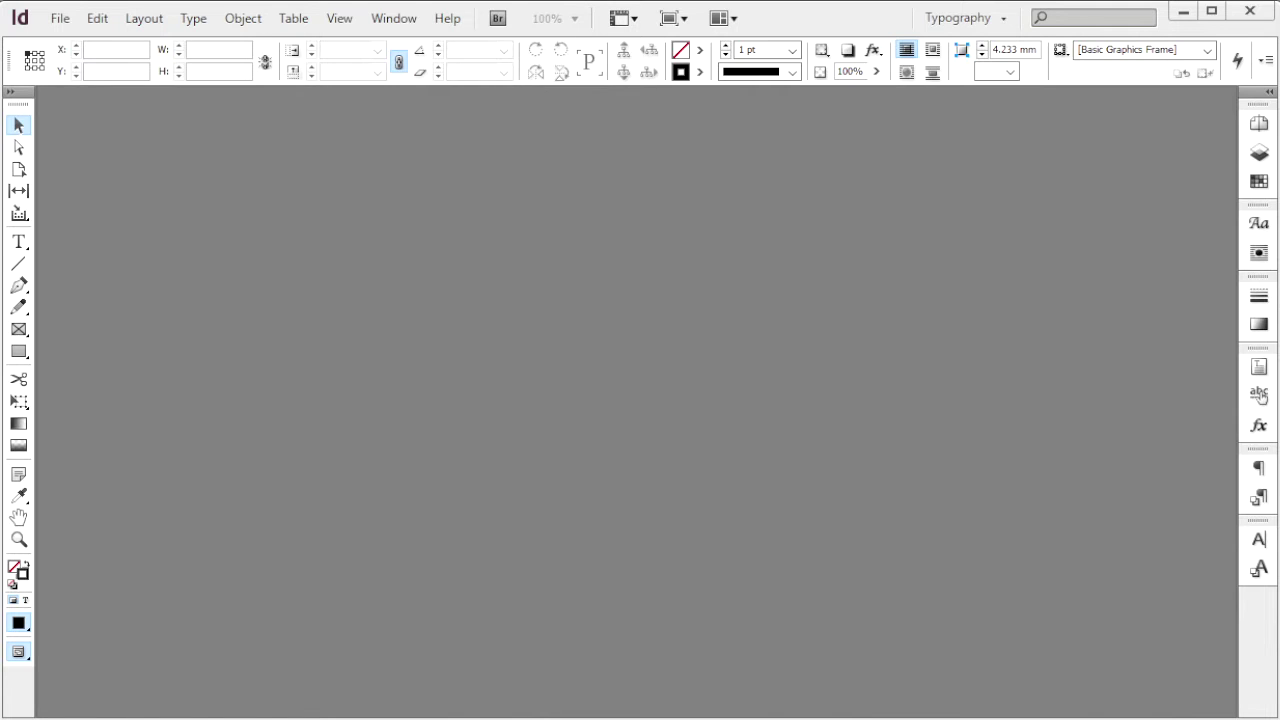
Start a new document with a custom page size of 323 mm wide by 470 mm high.
key("ctrl+n")
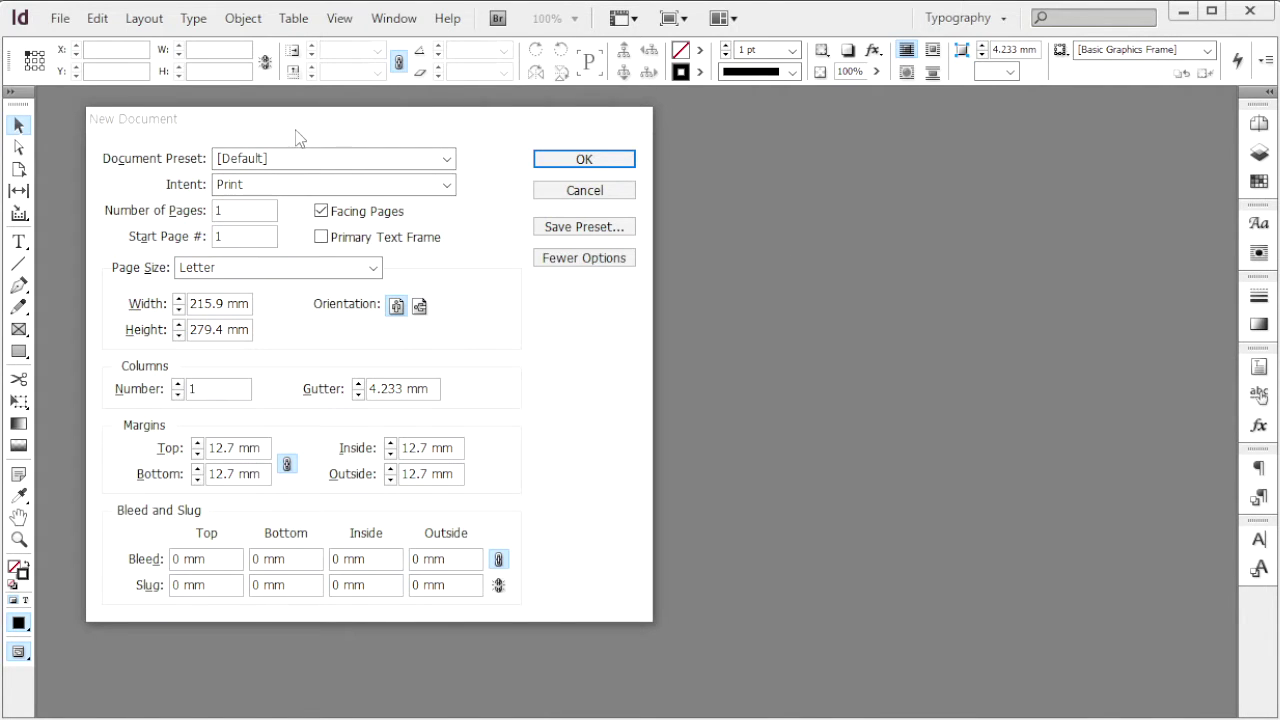
key("Tab")
key("Tab")
key("Tab")
key("Tab")
key("Tab")
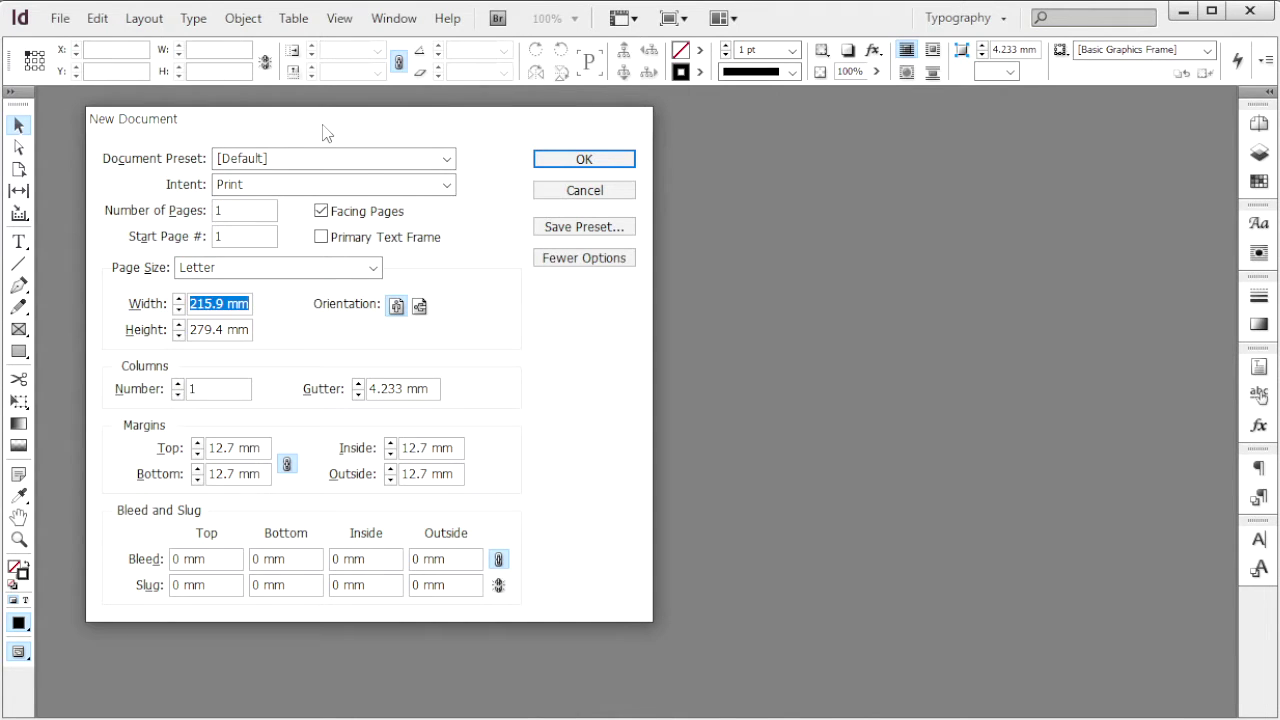
type("323")
key("Tab")
type("4")
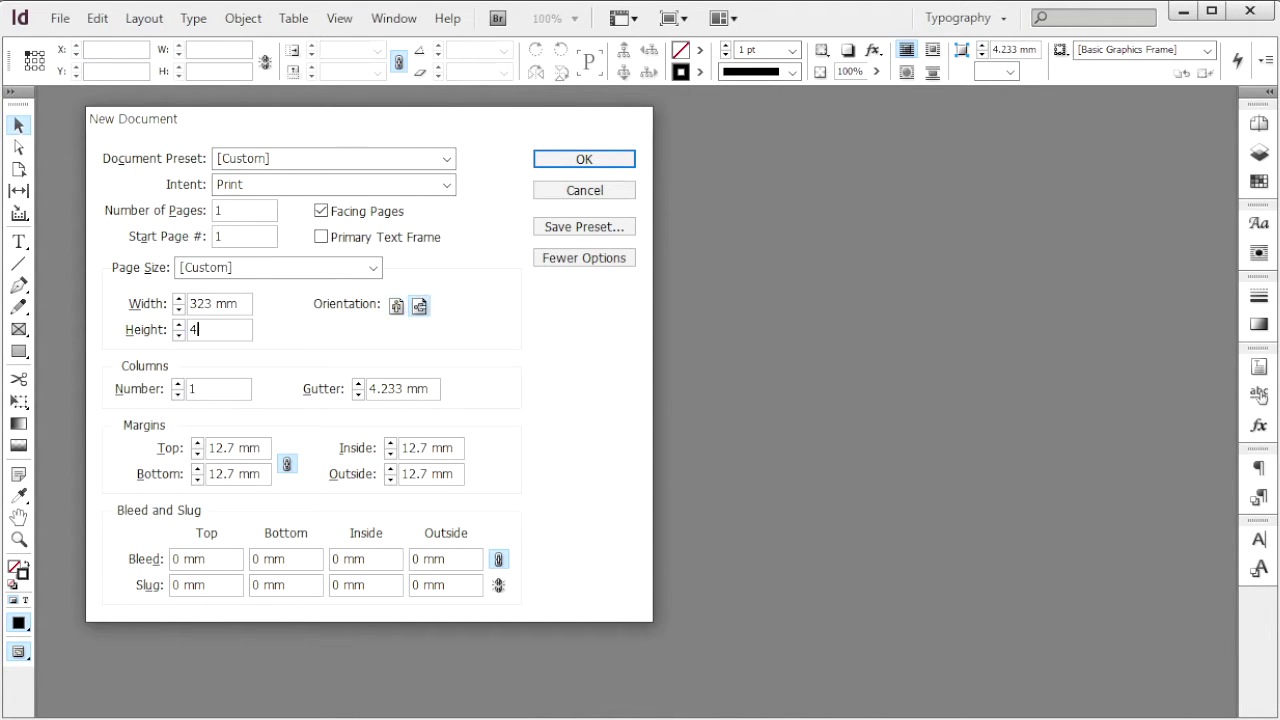
type("70")
key("Tab")
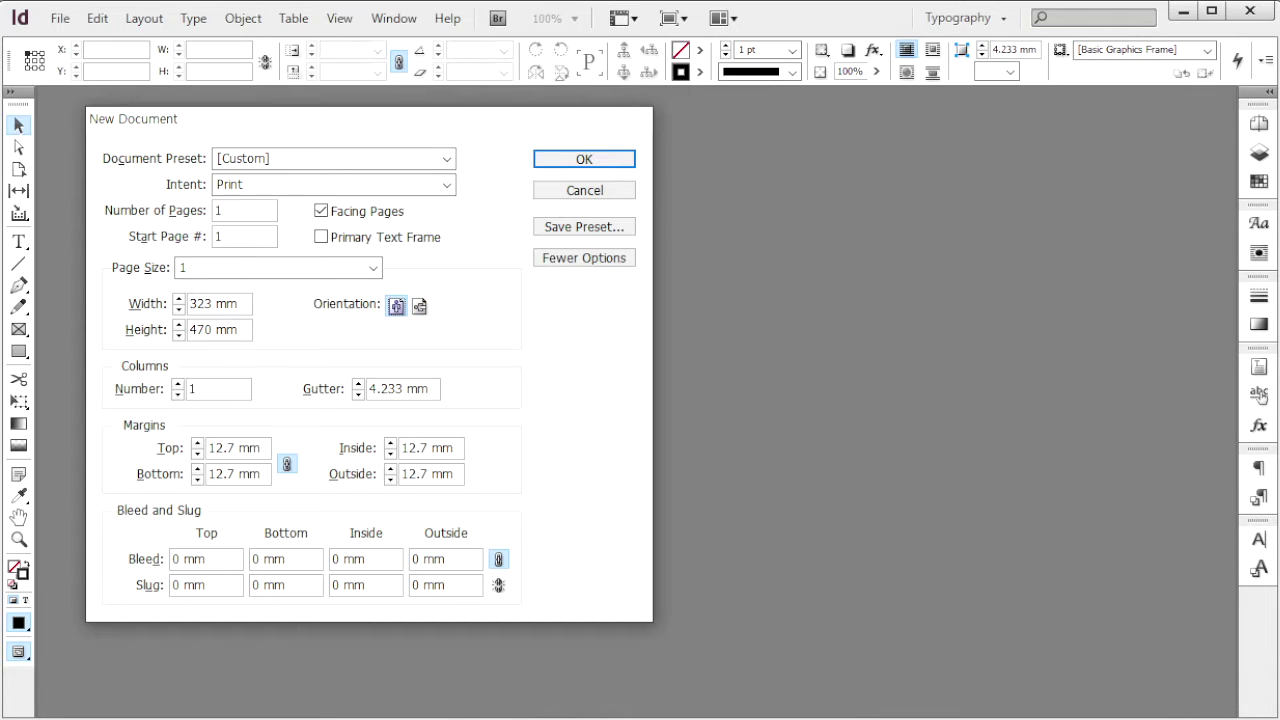
Give the new document 3 columns with a 6 mm gutter.
key("Tab")
key("Tab")
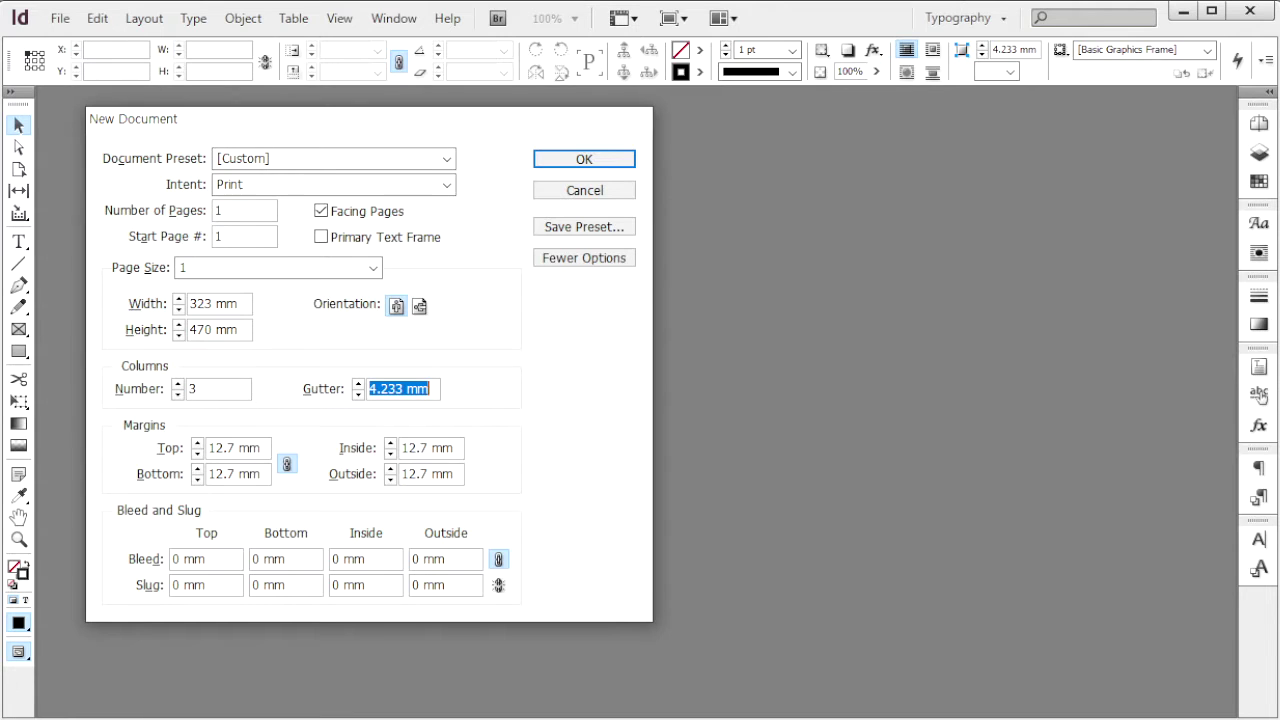
type("6")
key("Tab")
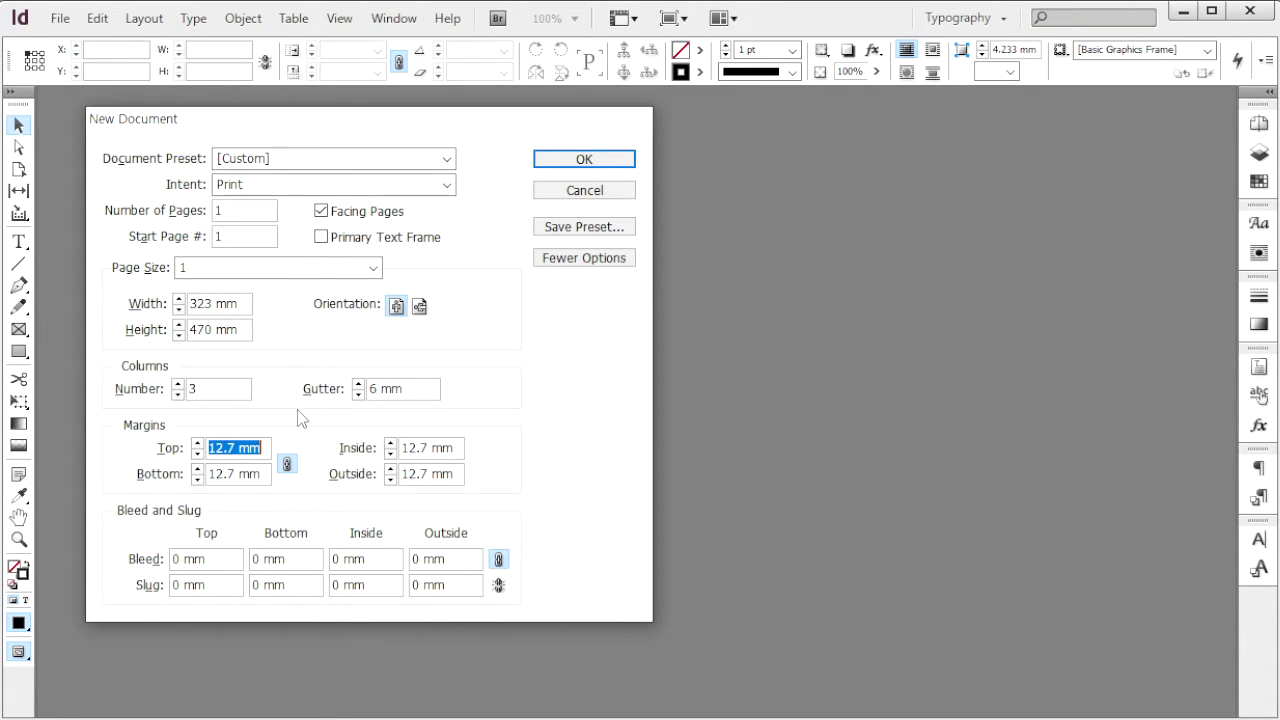
Unlink the margins and set top to 30 mm and bottom, inside and outside to 15 mm.
left_click(287, 463)
left_click(165, 447)
type("30")
key("Tab")
type("15")
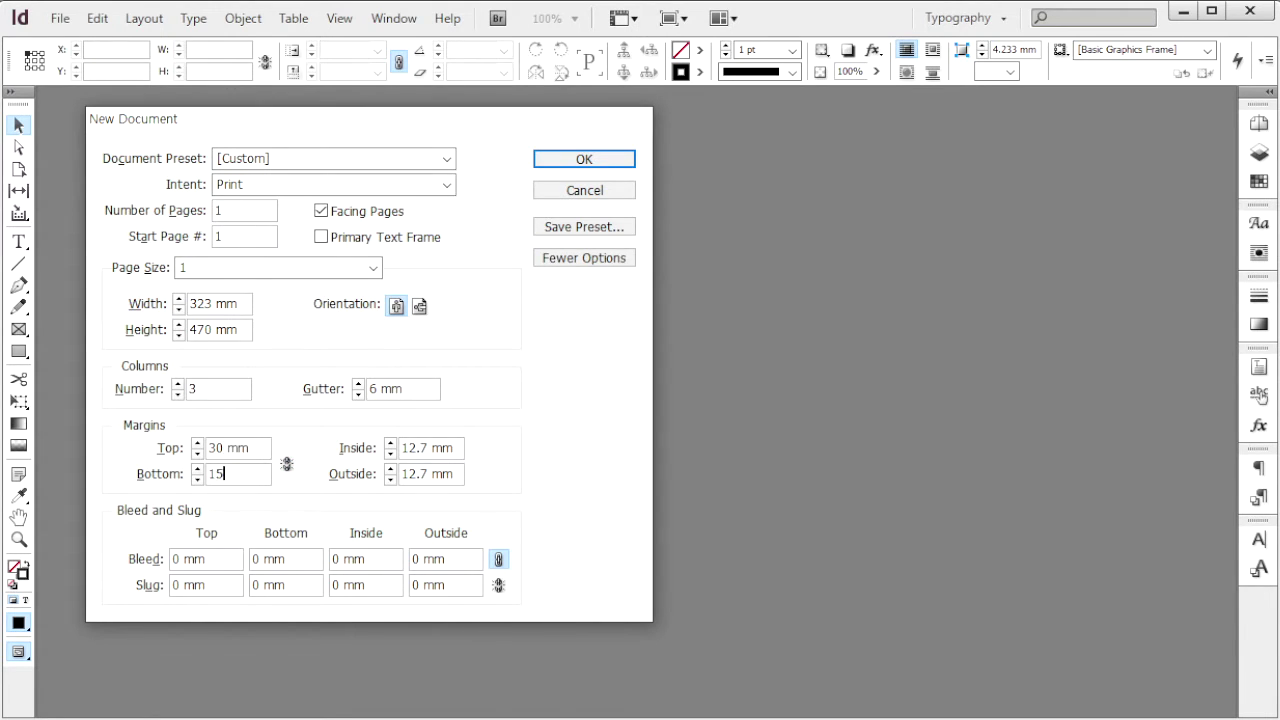
key("Tab")
key("Tab")
type("15")
key("Tab")
type("1")
Set a 3 mm bleed on all sides and create the document.
key("Tab")
type("3")
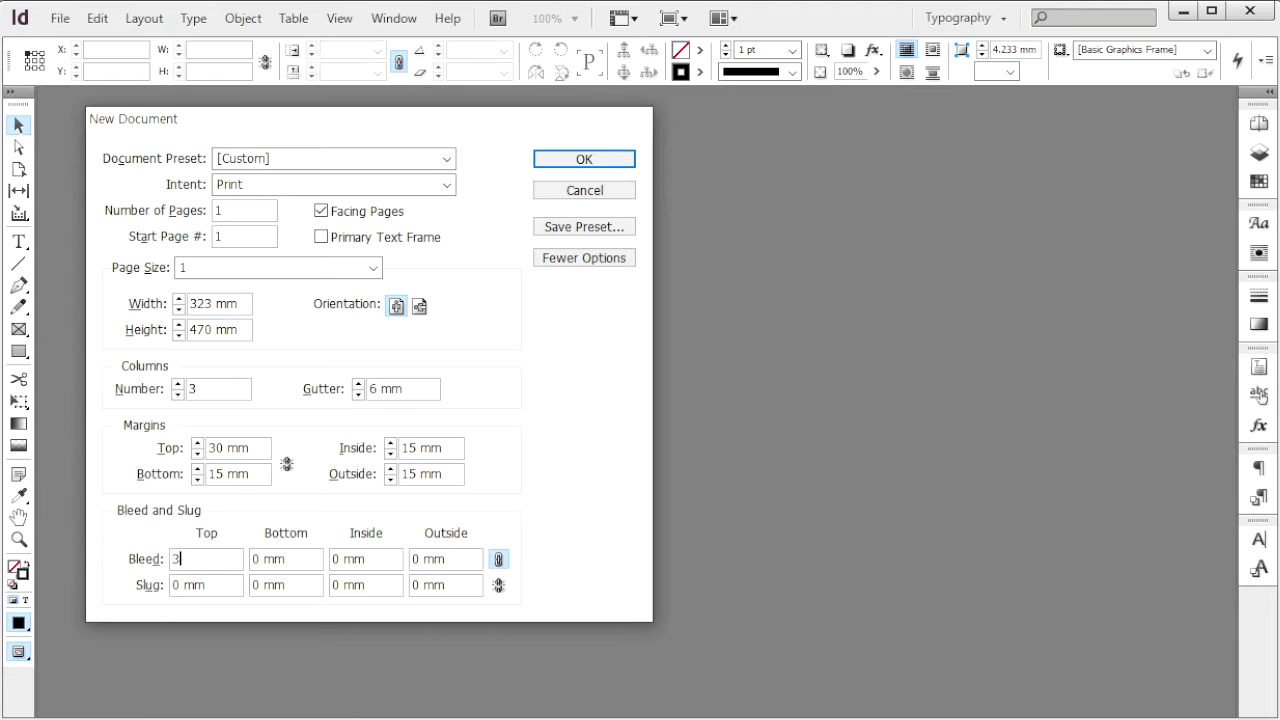
key("Tab")
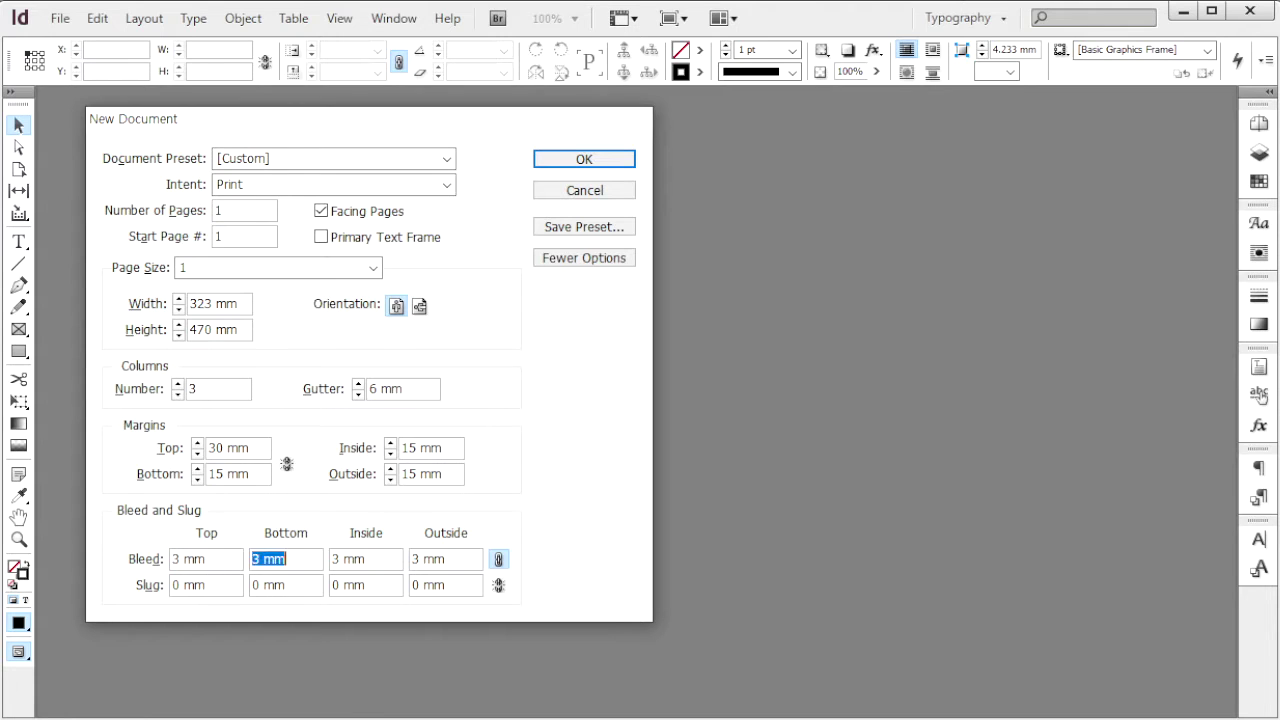
left_click(569, 167)
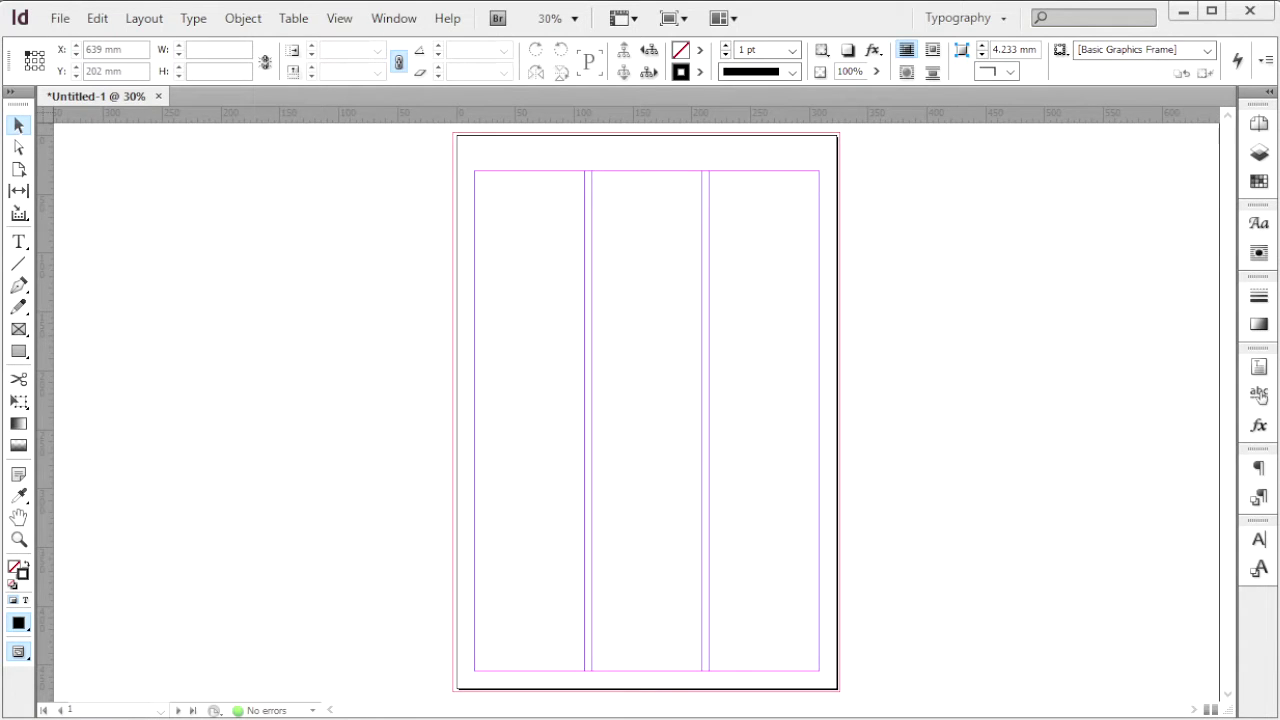
Save the document as 수험번호-성명-1 in InDesign CS6 format in the GTQ folder.
key("ctrl+s")
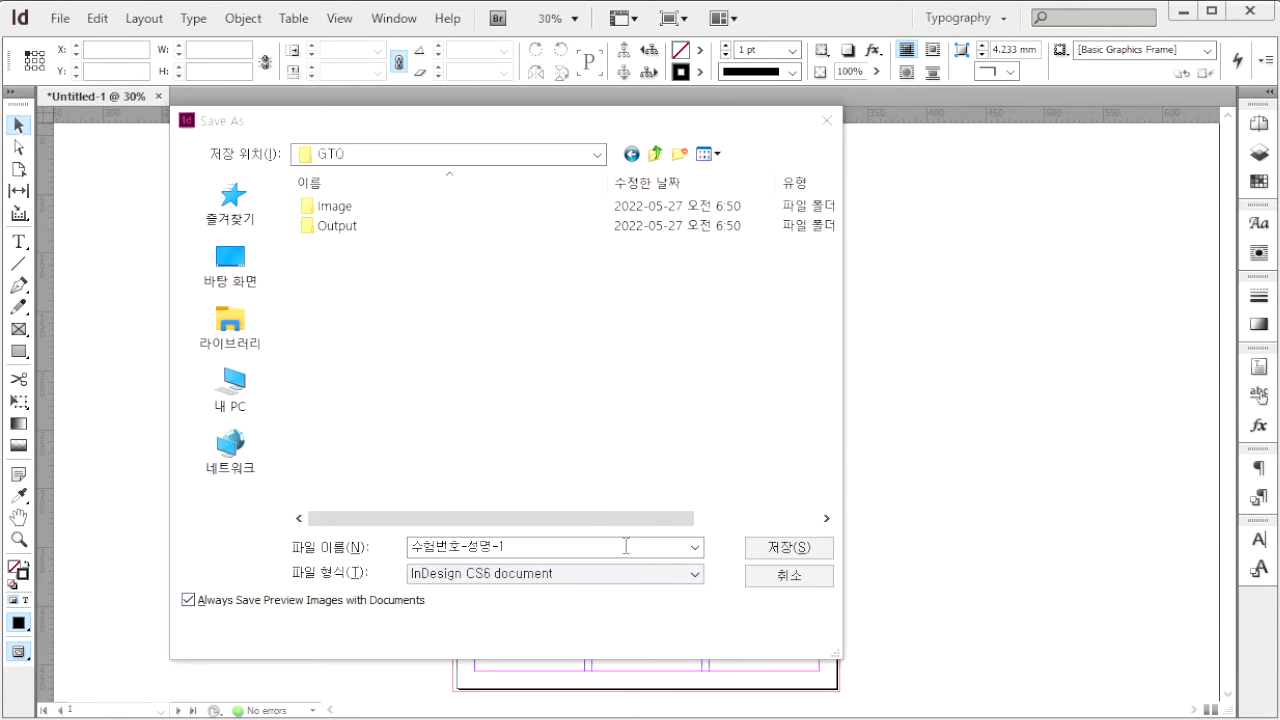
left_click_drag(532, 547, 426, 566)
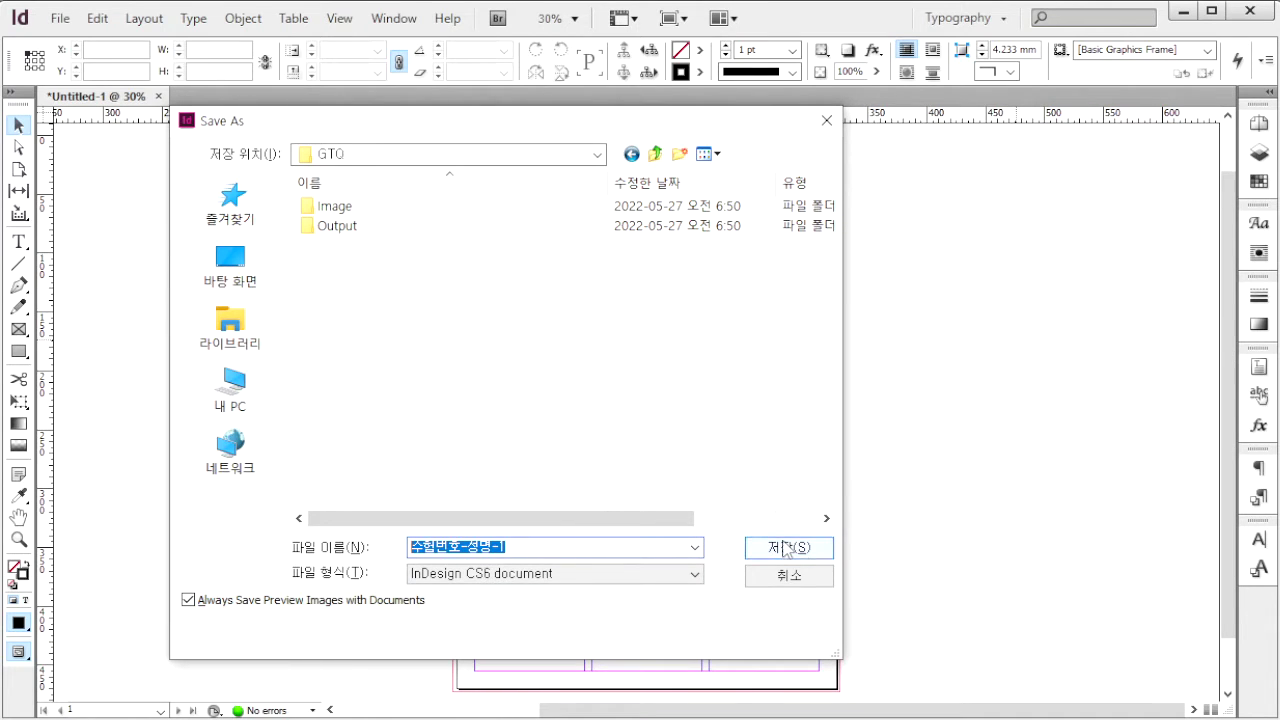
key("Return")
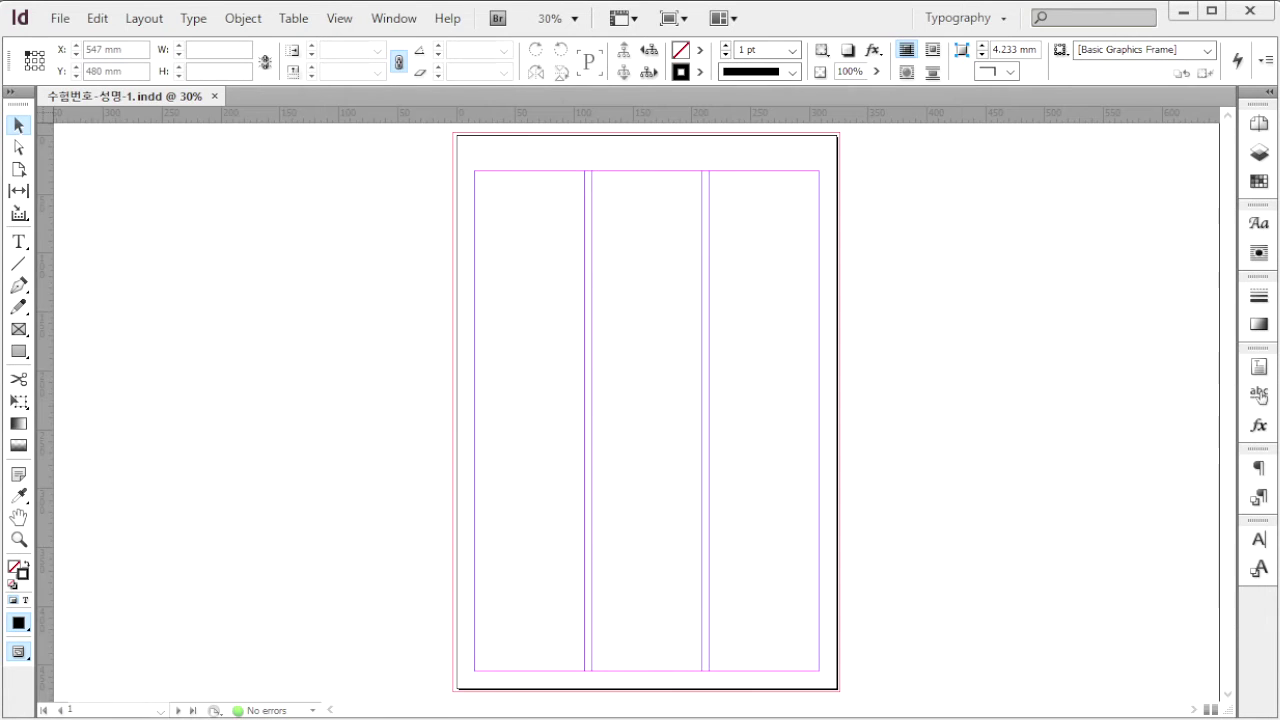
After checking the sample 1급-101.jpg, place the title artwork 1급-1.ai about 164 mm wide at about X 85.5 mm, Y 38.5 mm.
key("alt+Tab")
key("Return")
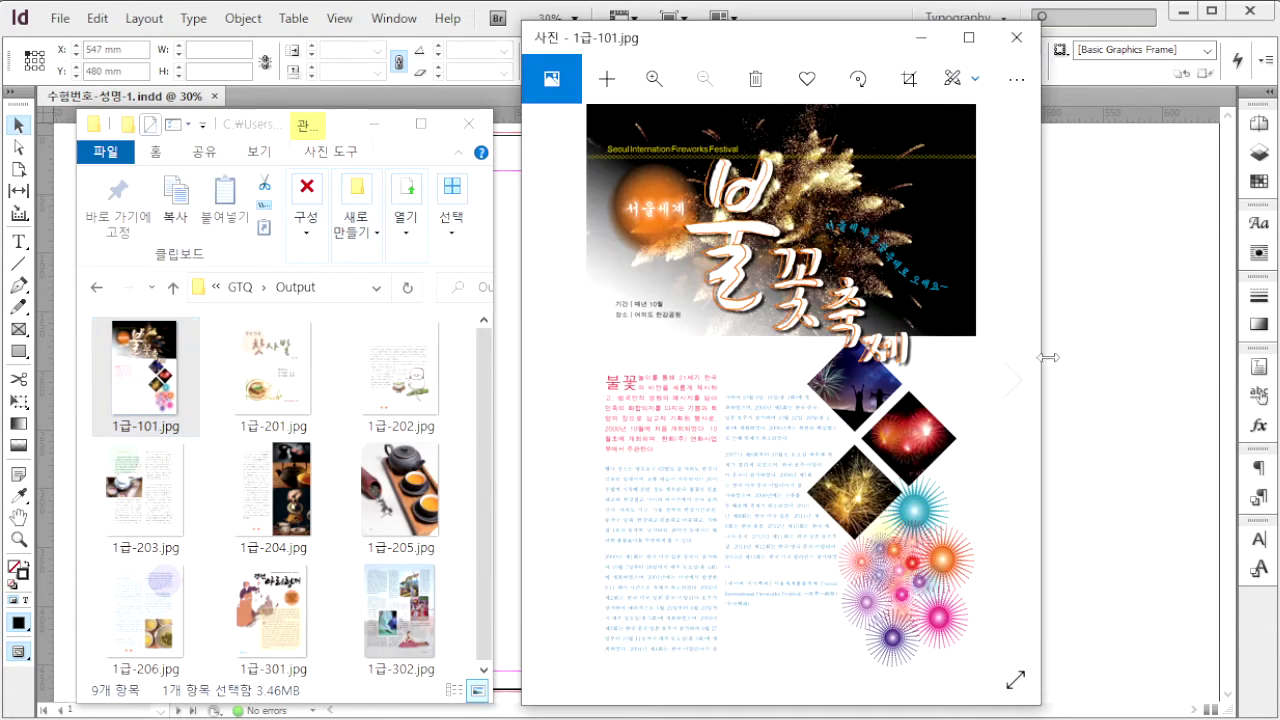
key("alt+Tab")
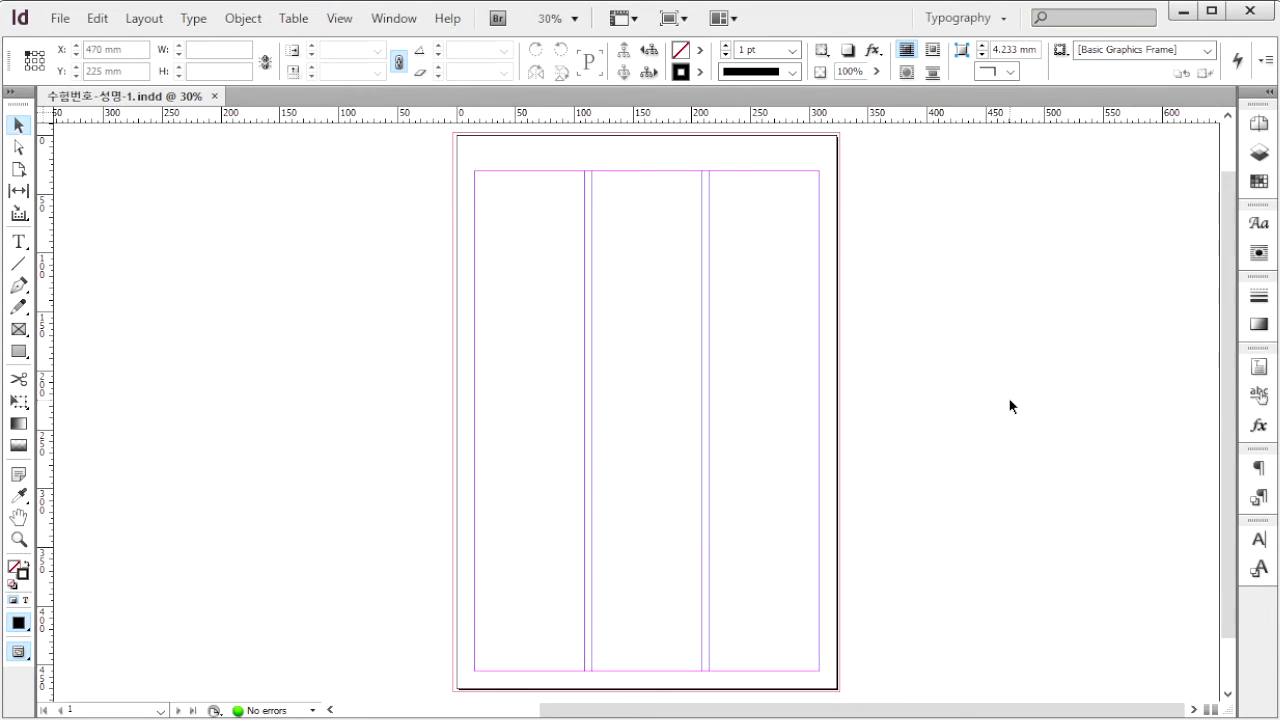
key("ctrl+d")
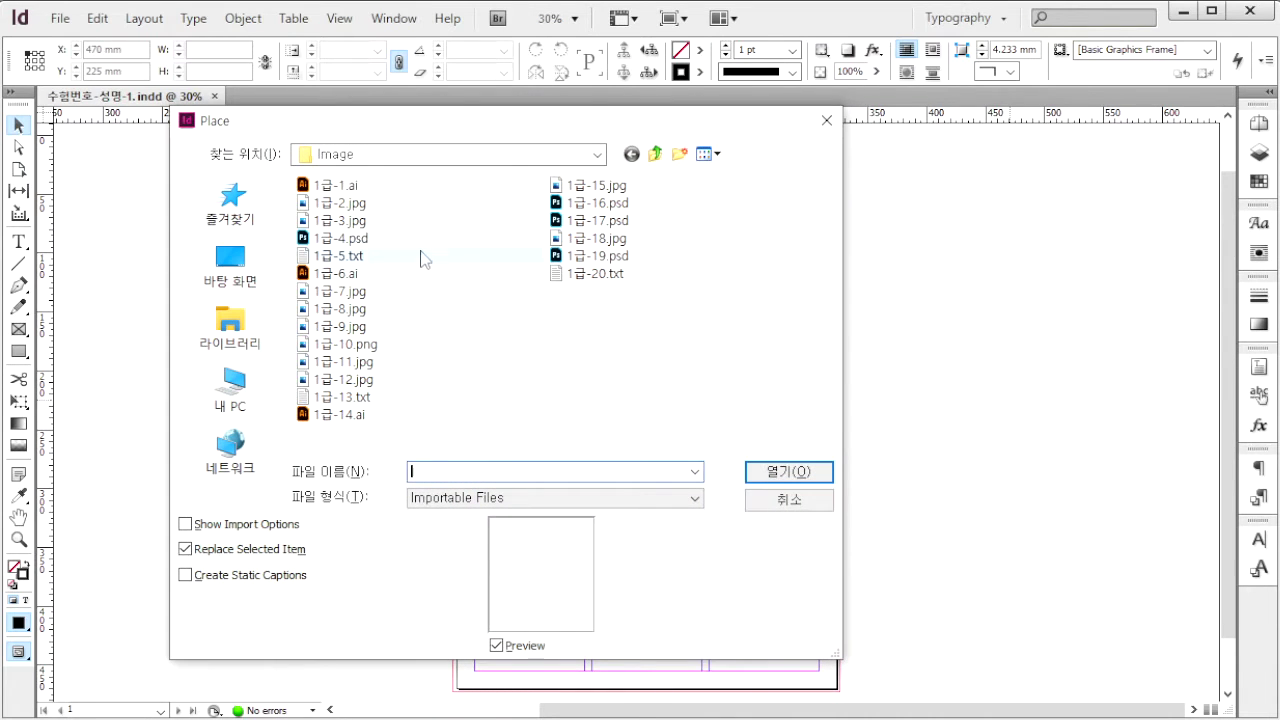
left_click(338, 190)
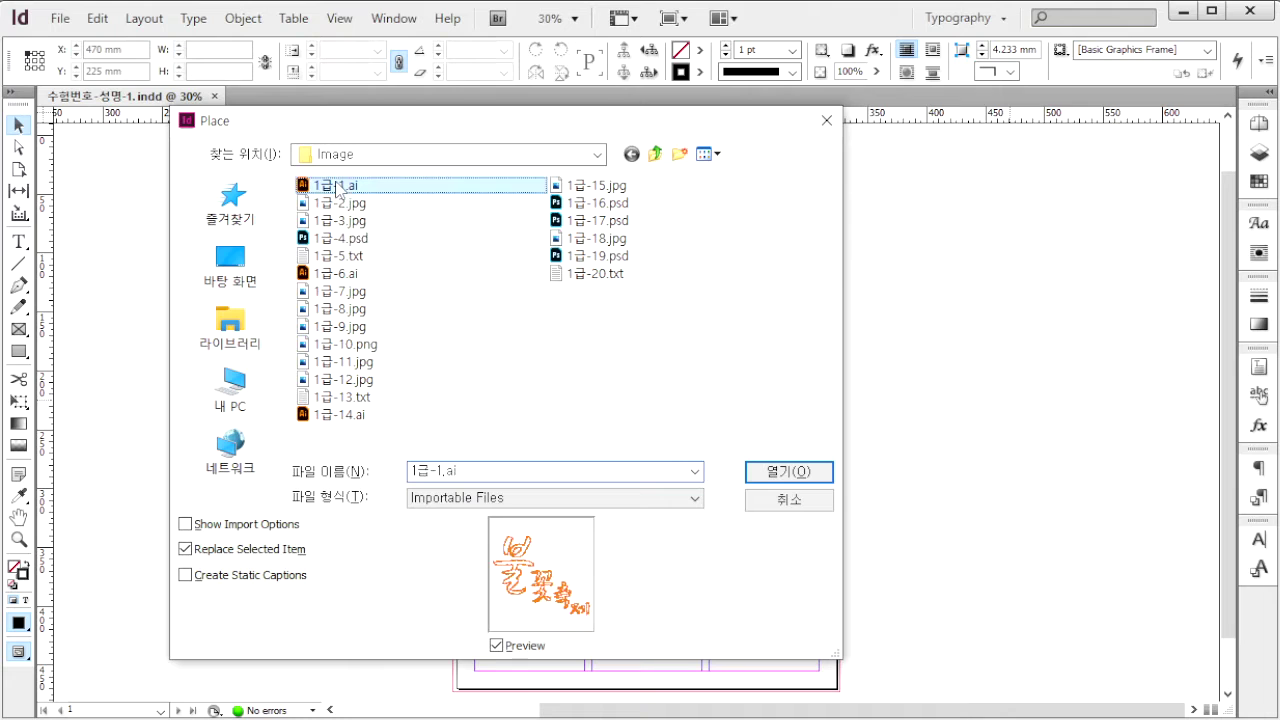
left_click(789, 472)
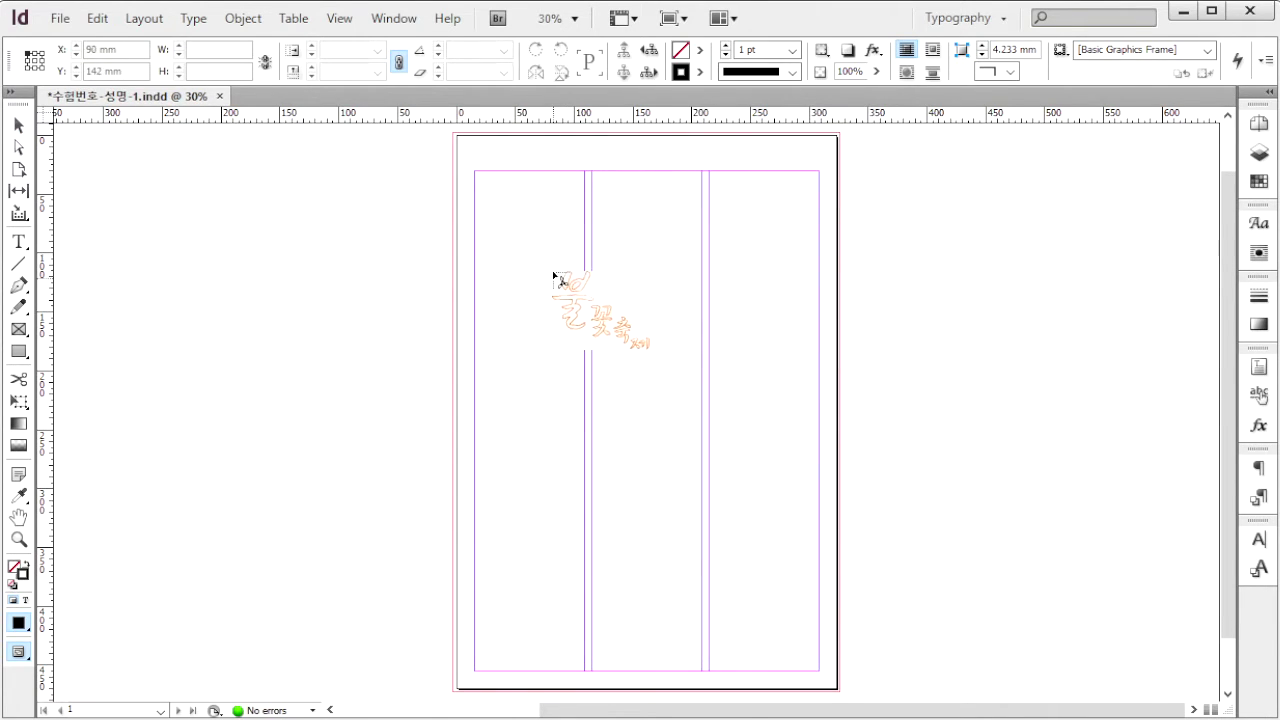
key("ctrl+=")
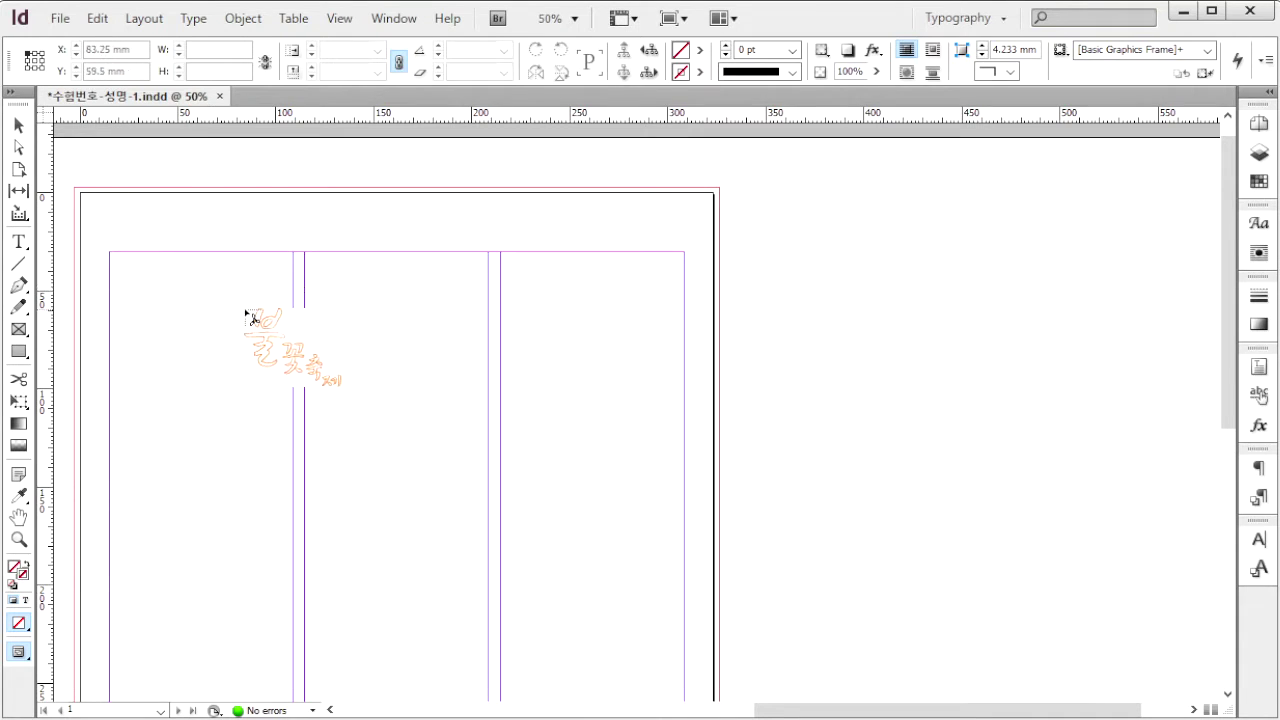
left_click_drag(247, 268, 466, 523)
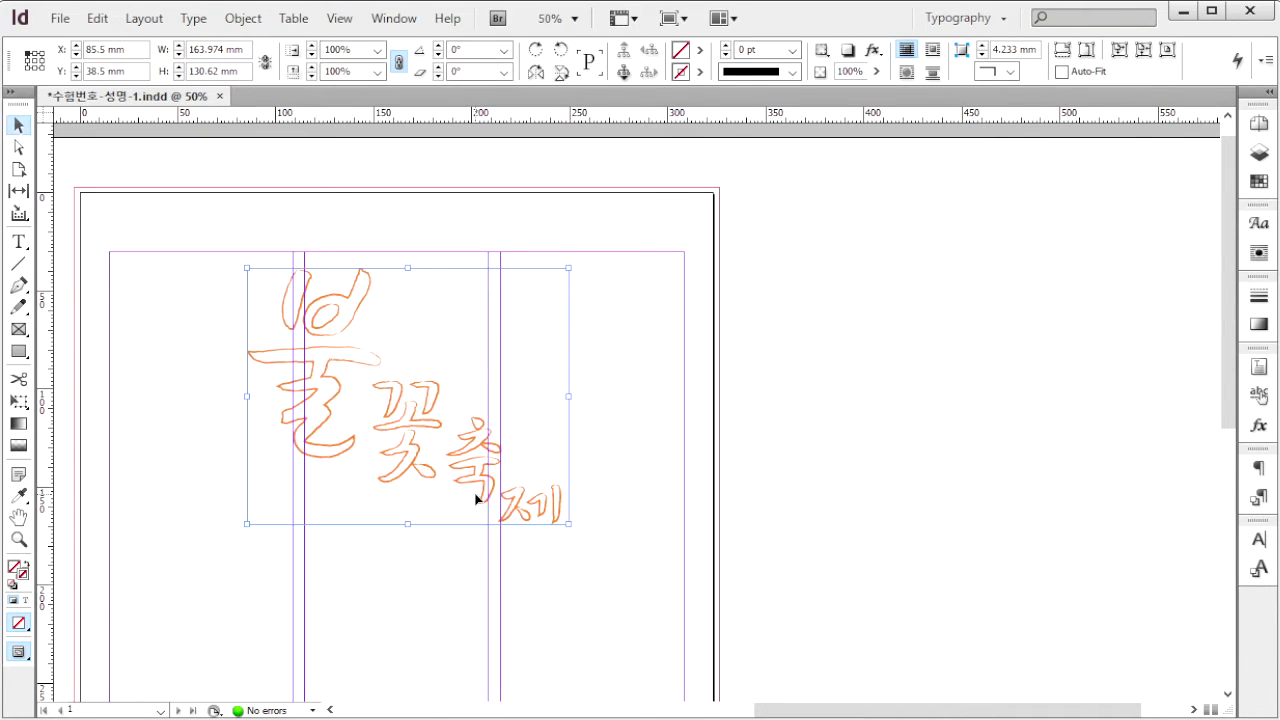
left_click(857, 403)
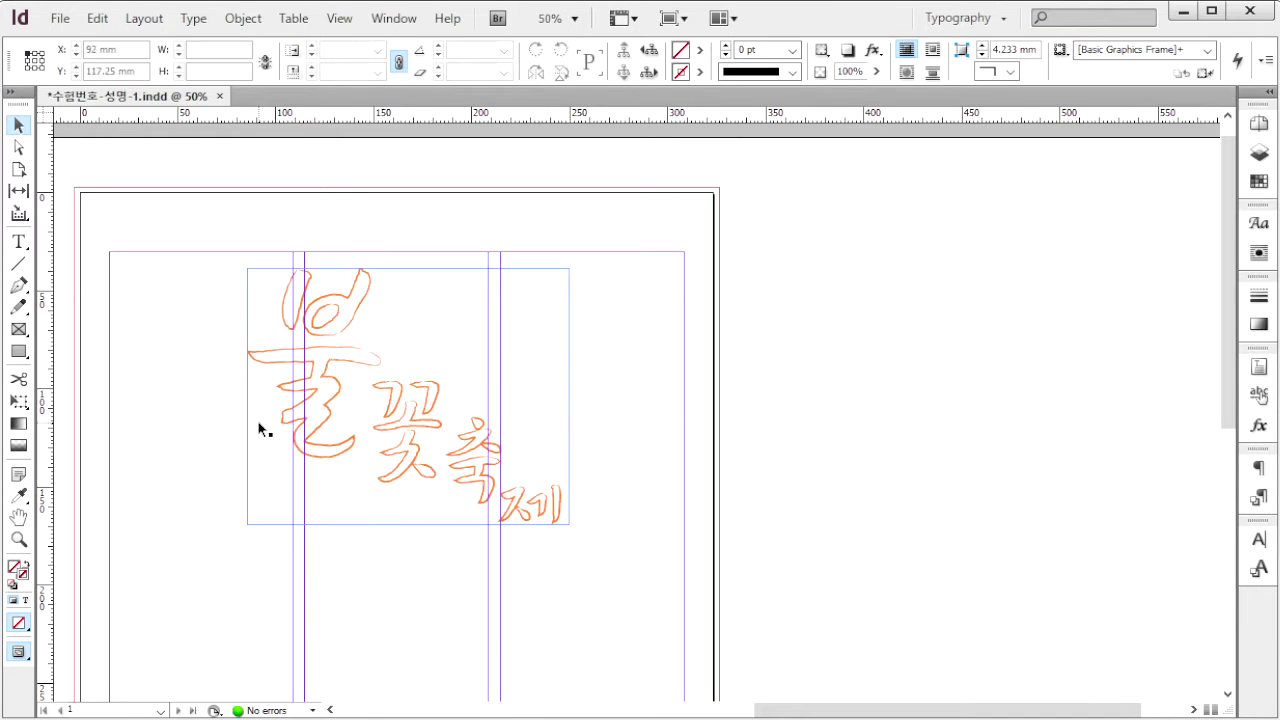
Apply a drop shadow with the default settings to the placed title artwork.
right_click(294, 430)
mouse_move(540, 613)
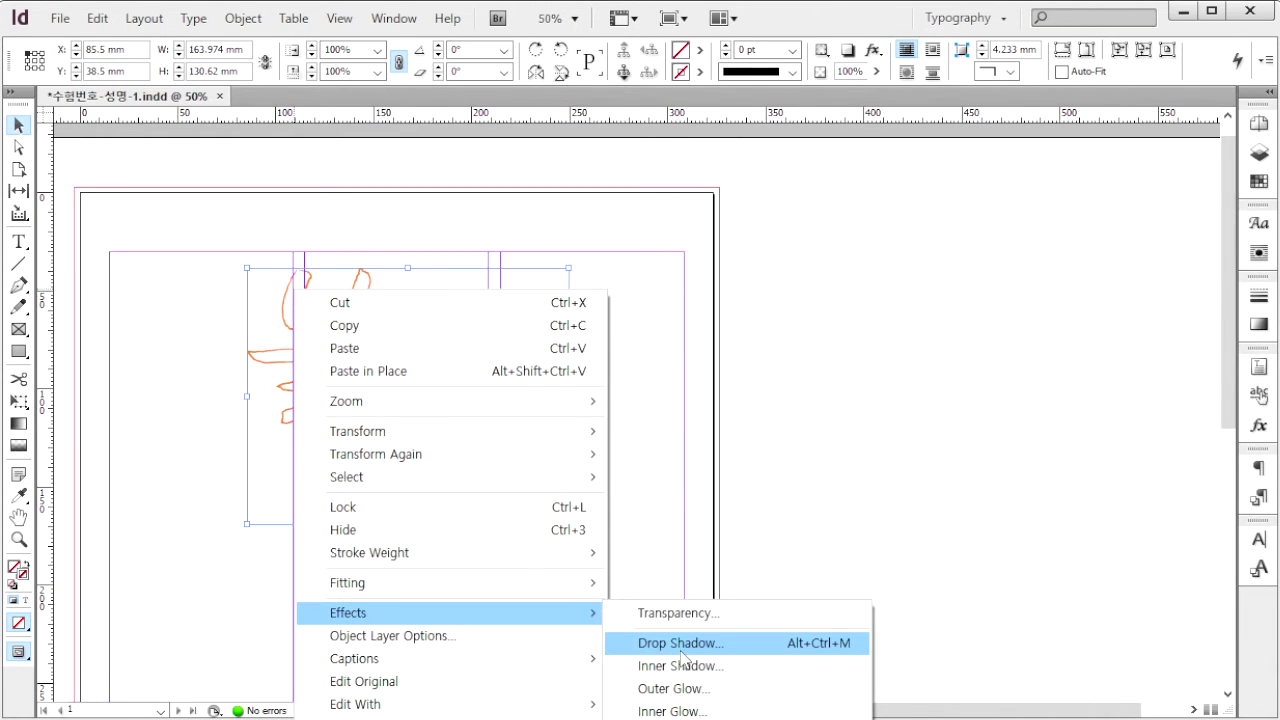
left_click(681, 650)
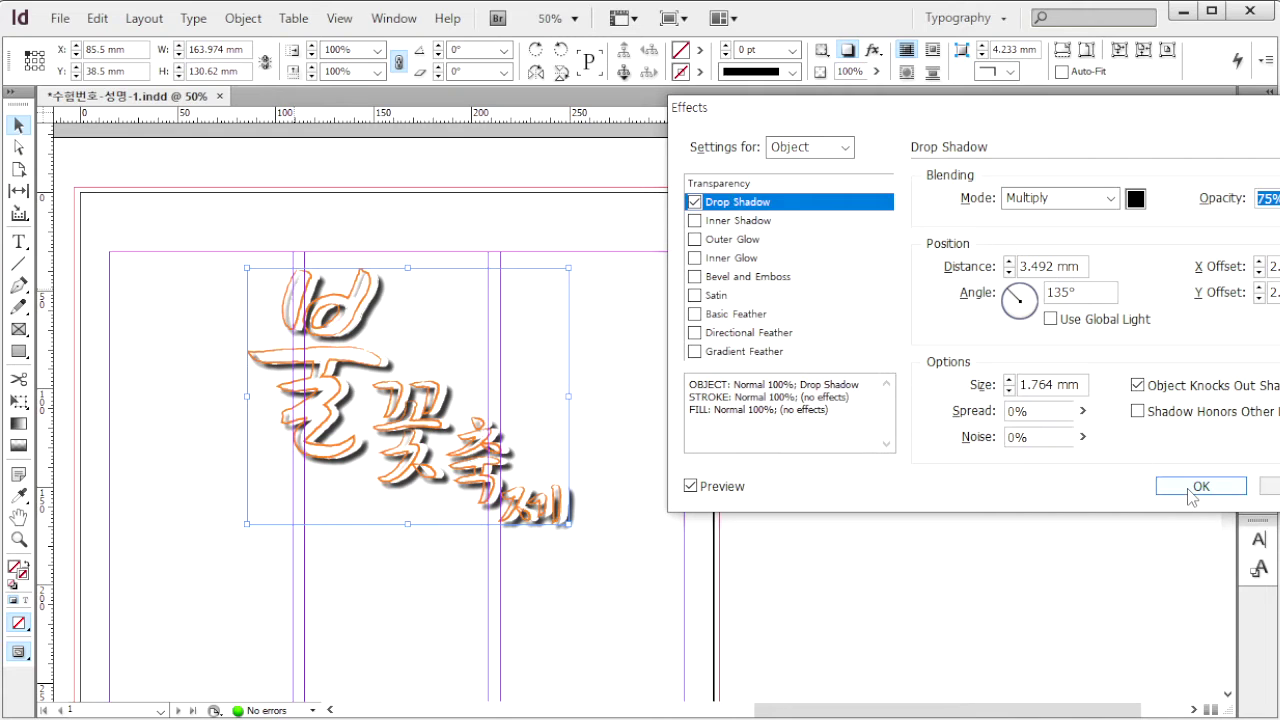
left_click_drag(1075, 112, 944, 114)
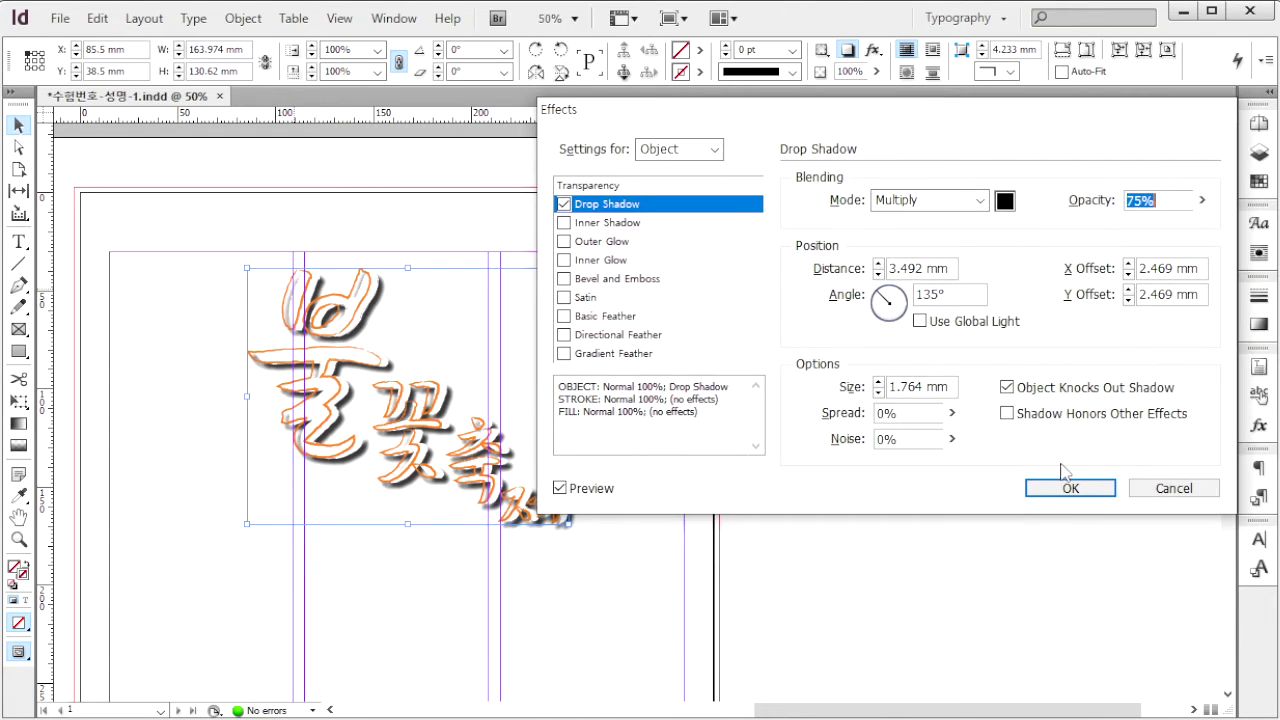
left_click(1094, 488)
left_click(650, 344)
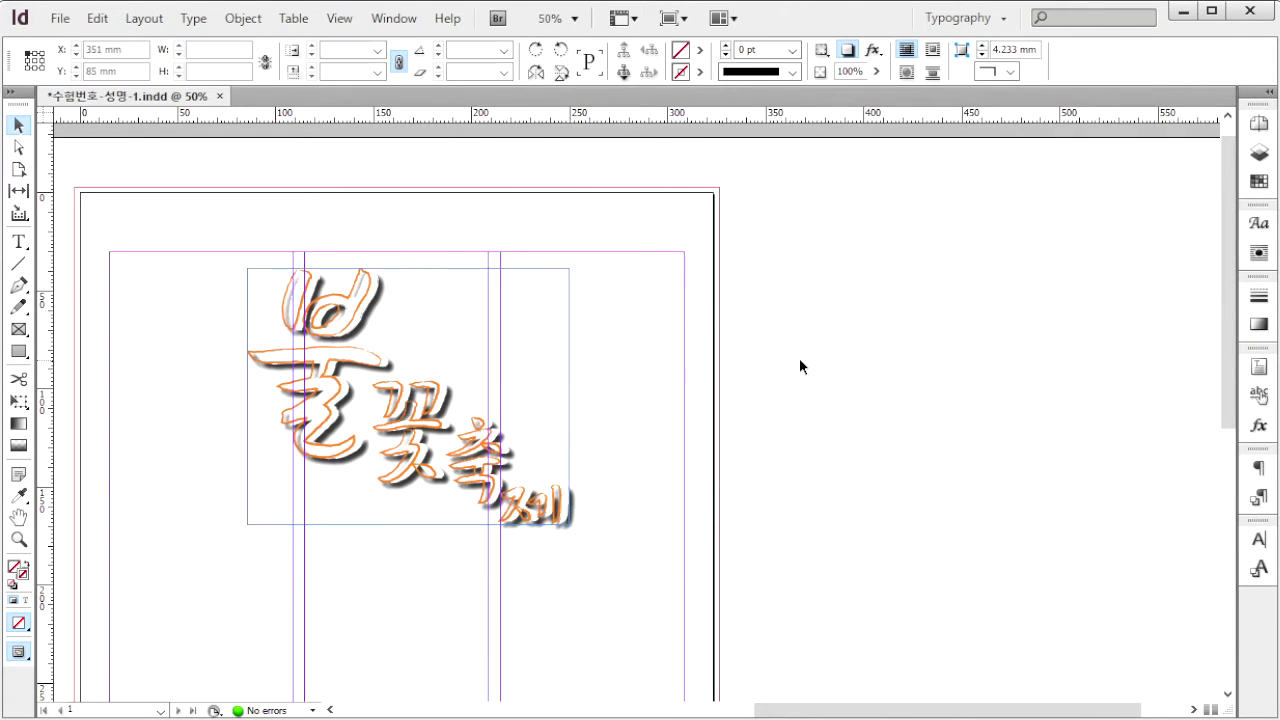
Place the fireworks photo 1급-2.jpg across the page top out to the bleed, about 329.5 by 195.5 mm.
key("ctrl+d")
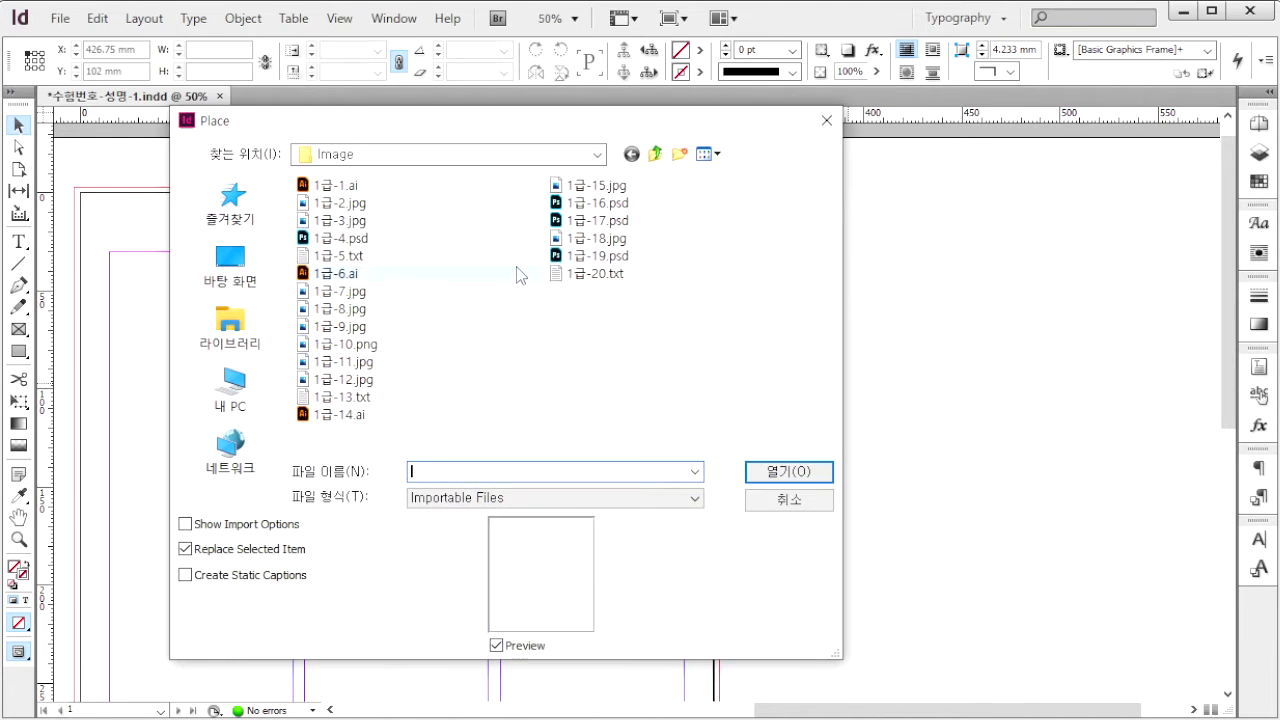
left_click(340, 203)
left_click(788, 472)
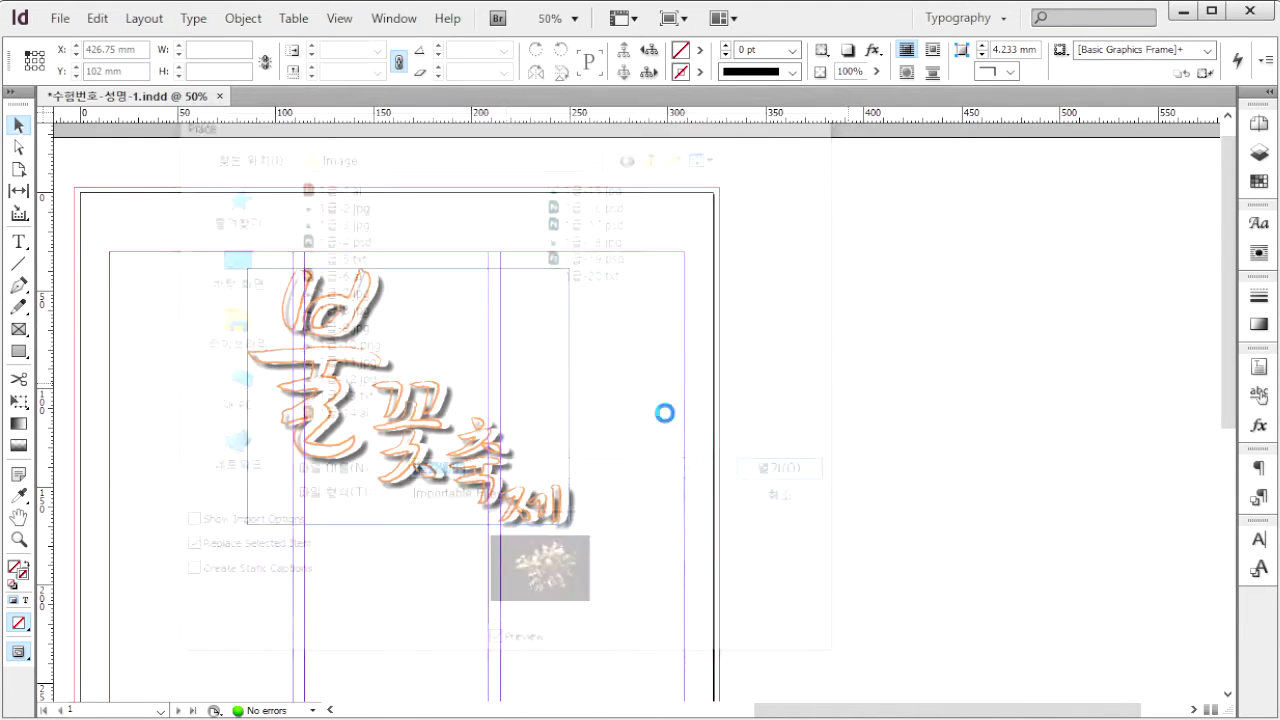
left_click_drag(80, 190, 714, 649)
key("ctrl+=")
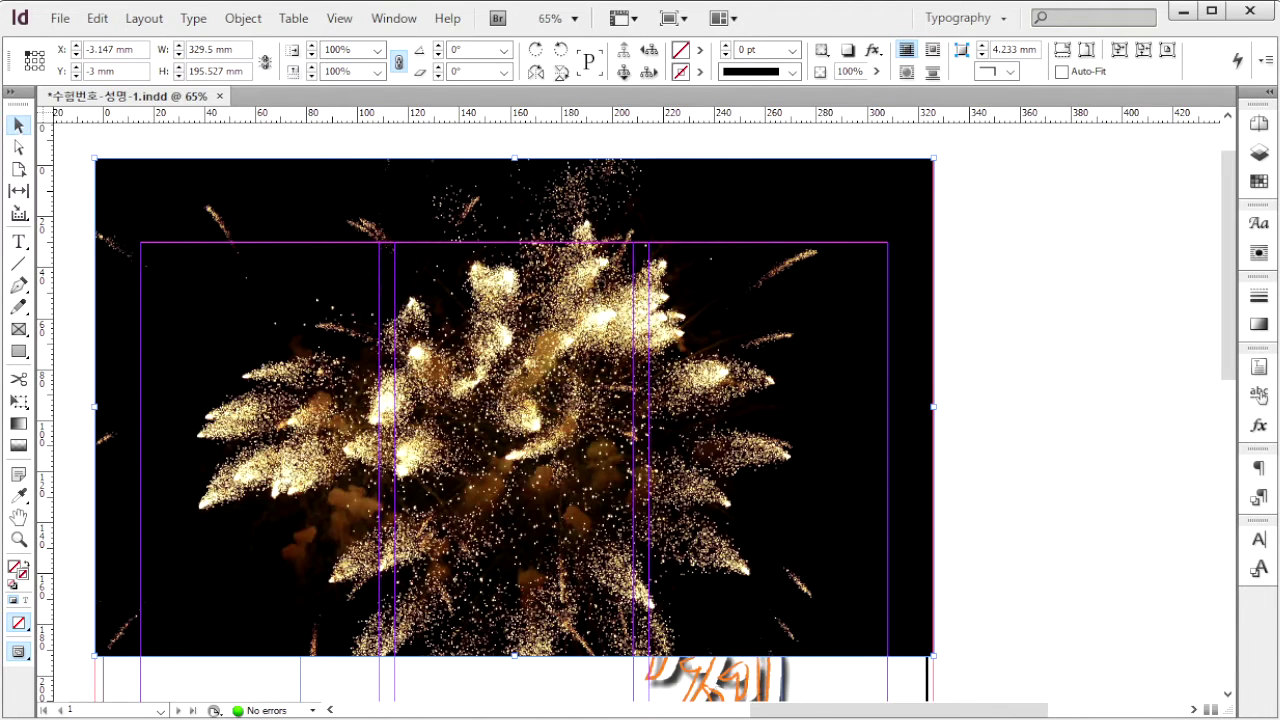
Apply a directional feather to the fireworks photo with a 150 mm right width, First Edge Only shape and an angle of -120°.
key("alt+Tab")
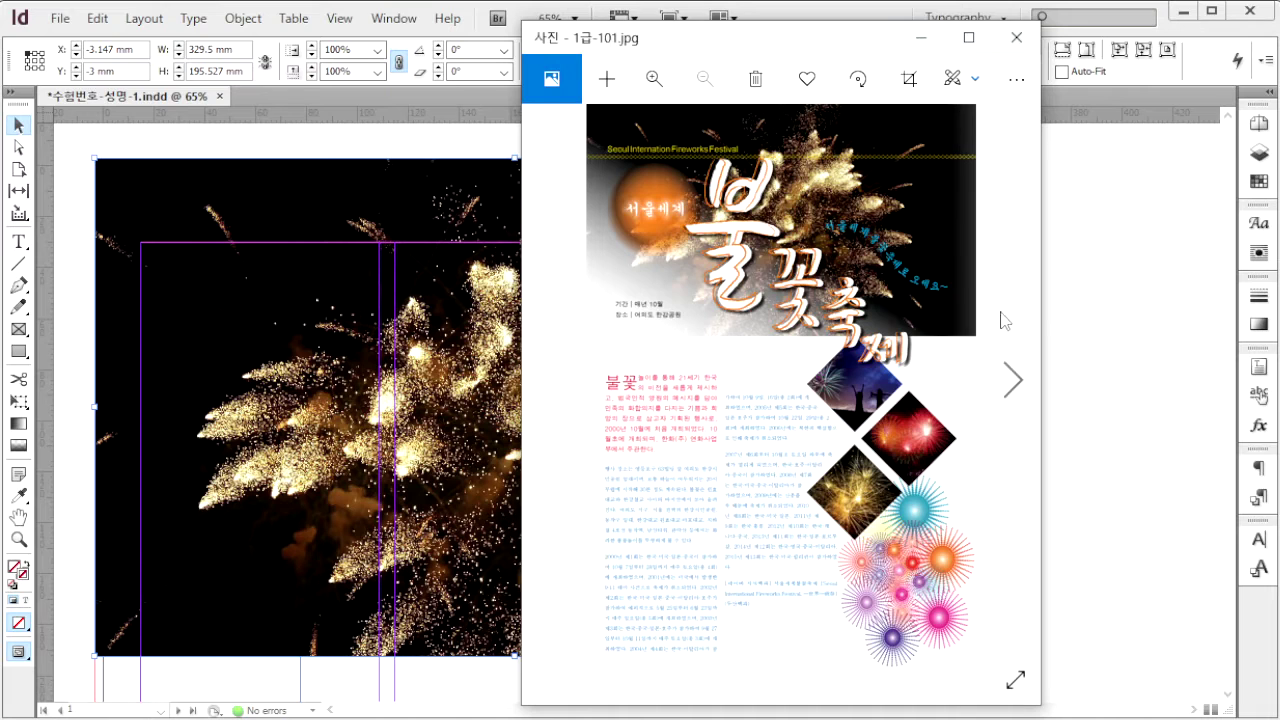
left_click(1085, 291)
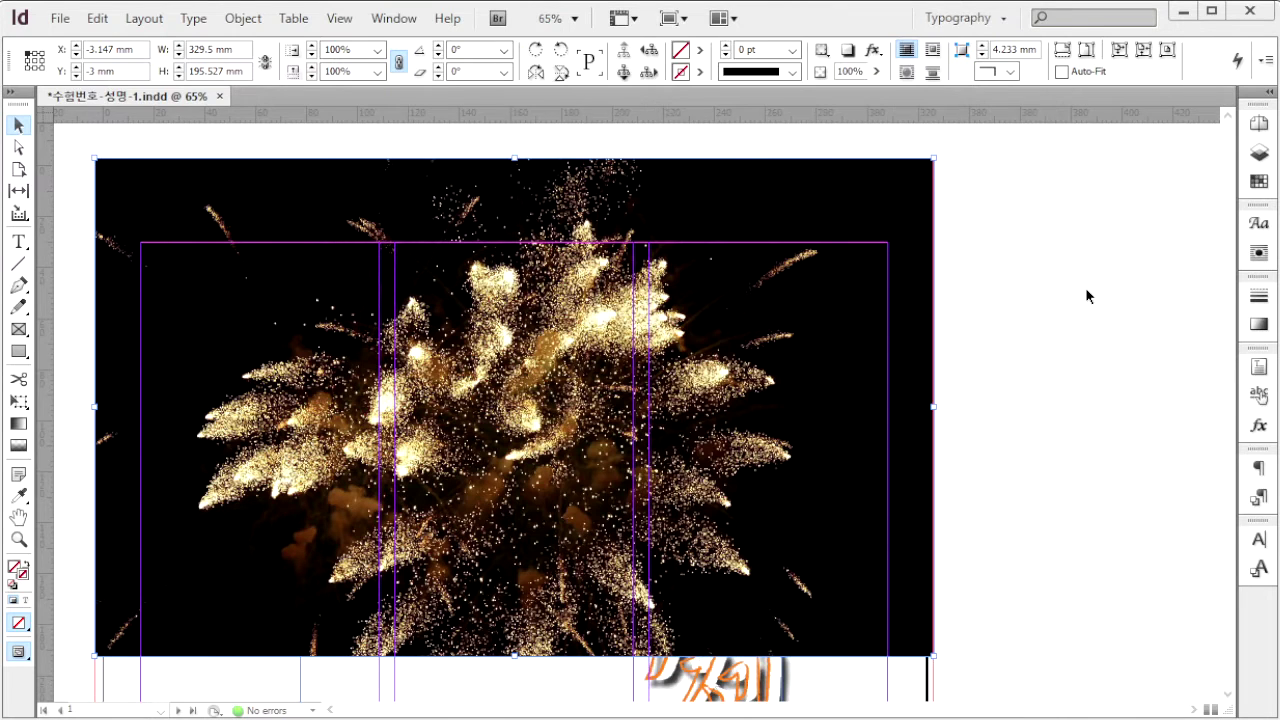
right_click(193, 641)
left_click(163, 628)
right_click(168, 628)
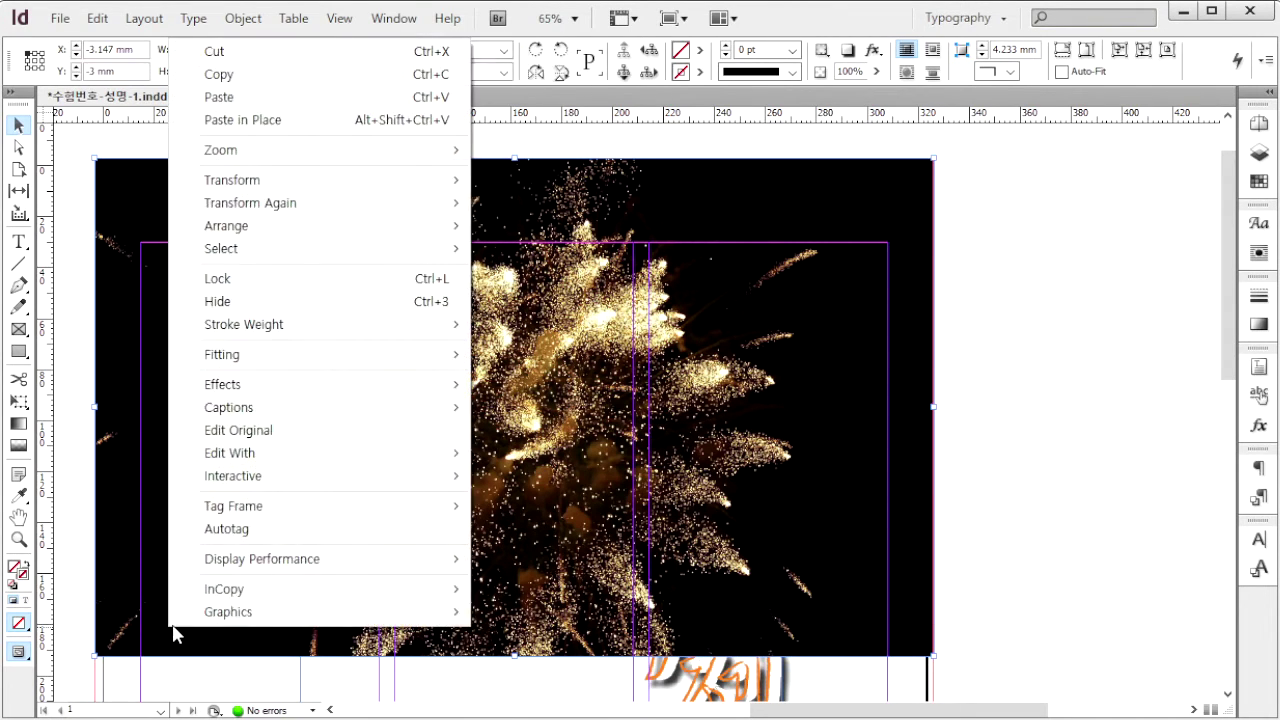
mouse_move(286, 390)
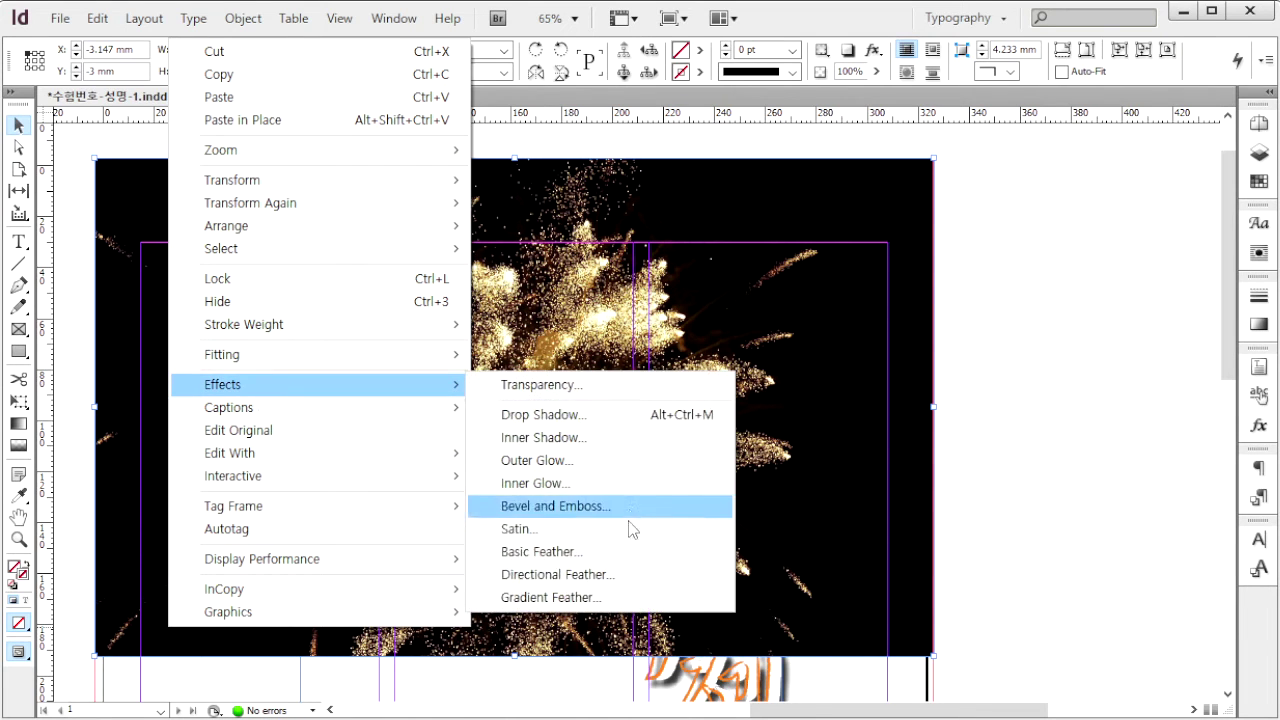
left_click(630, 585)
triple_click(1195, 243)
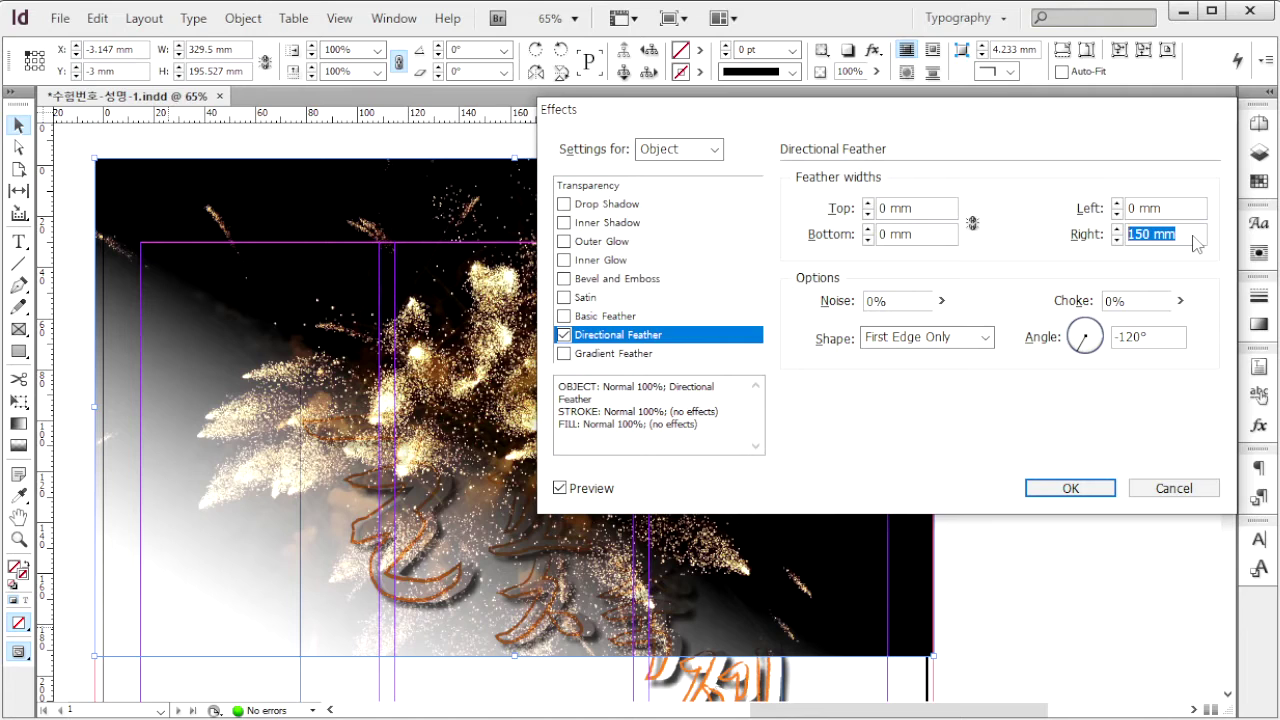
left_click(1166, 346)
triple_click(1133, 342)
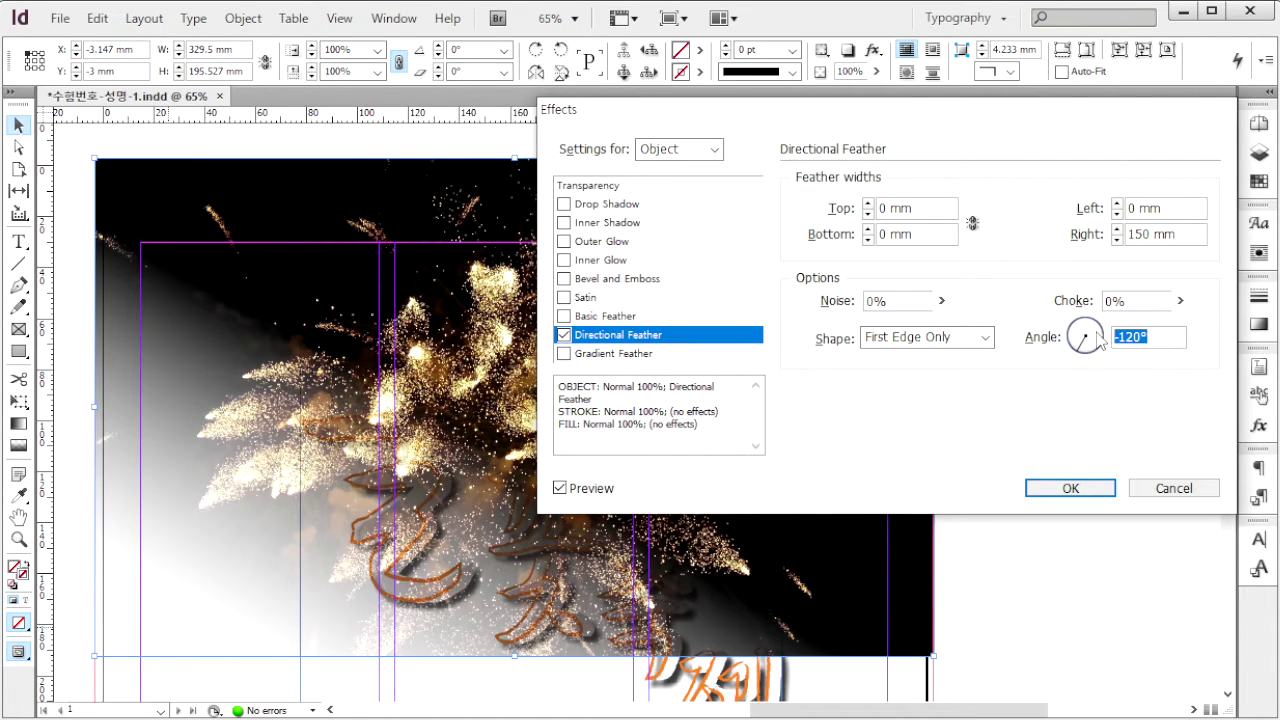
left_click(1090, 492)
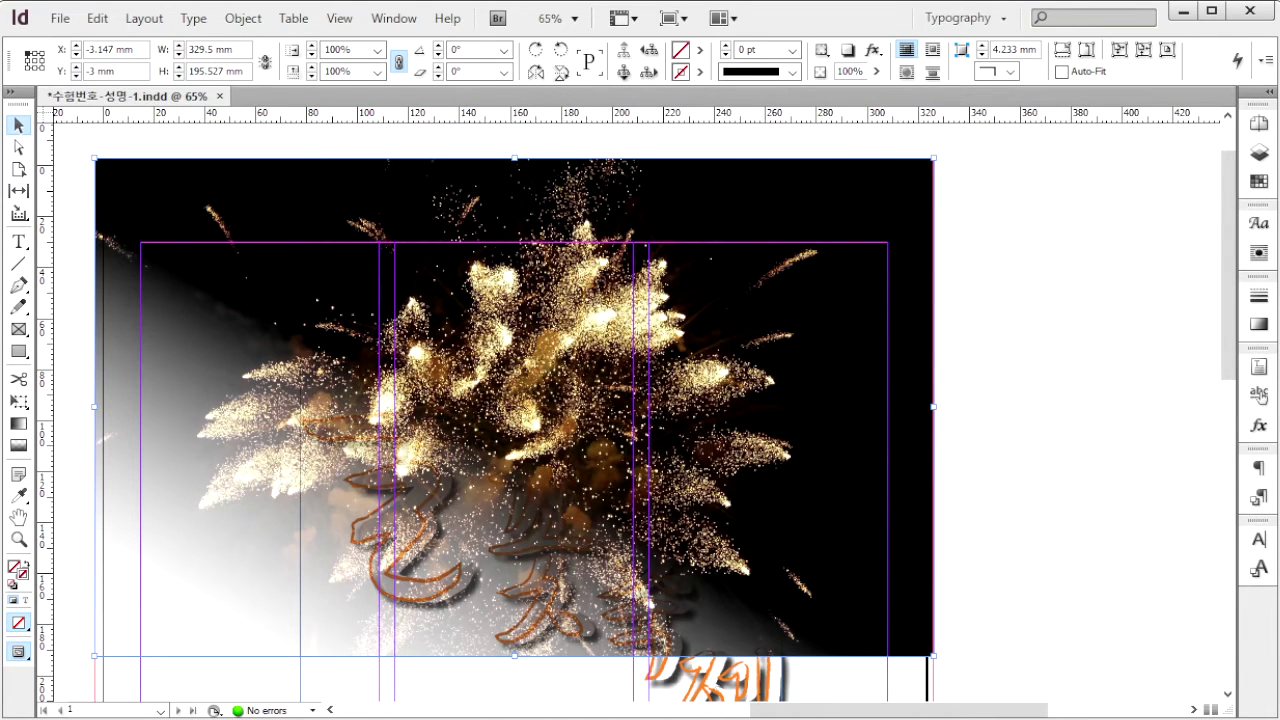
Send the feathered fireworks photo to the back so it sits behind the title artwork.
key("alt+Tab")
left_click(1103, 417)
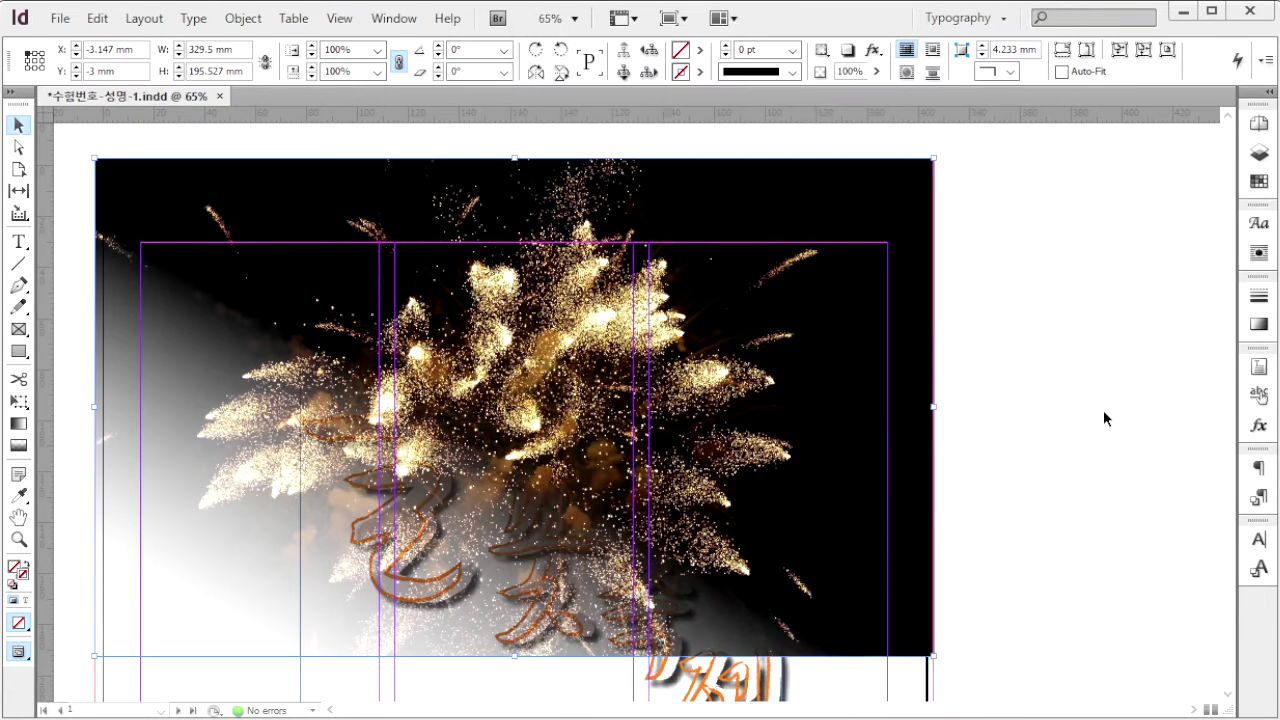
left_click(879, 197)
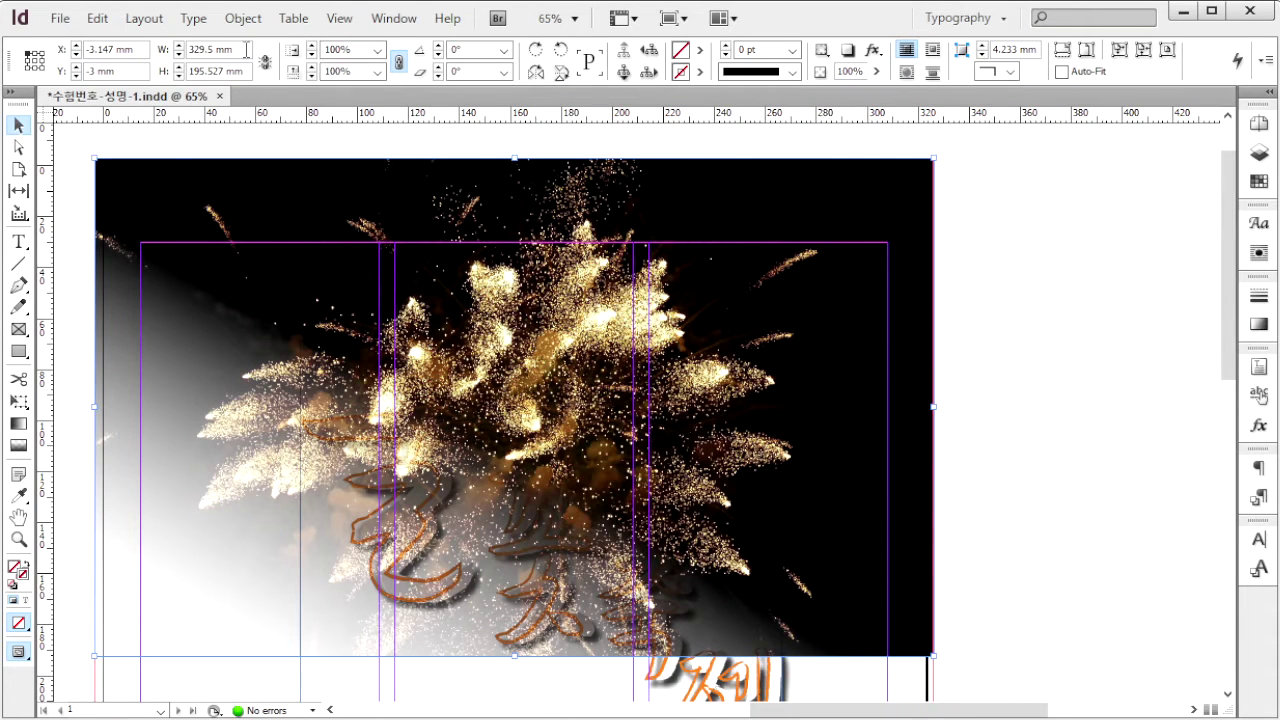
left_click(243, 18)
mouse_move(333, 88)
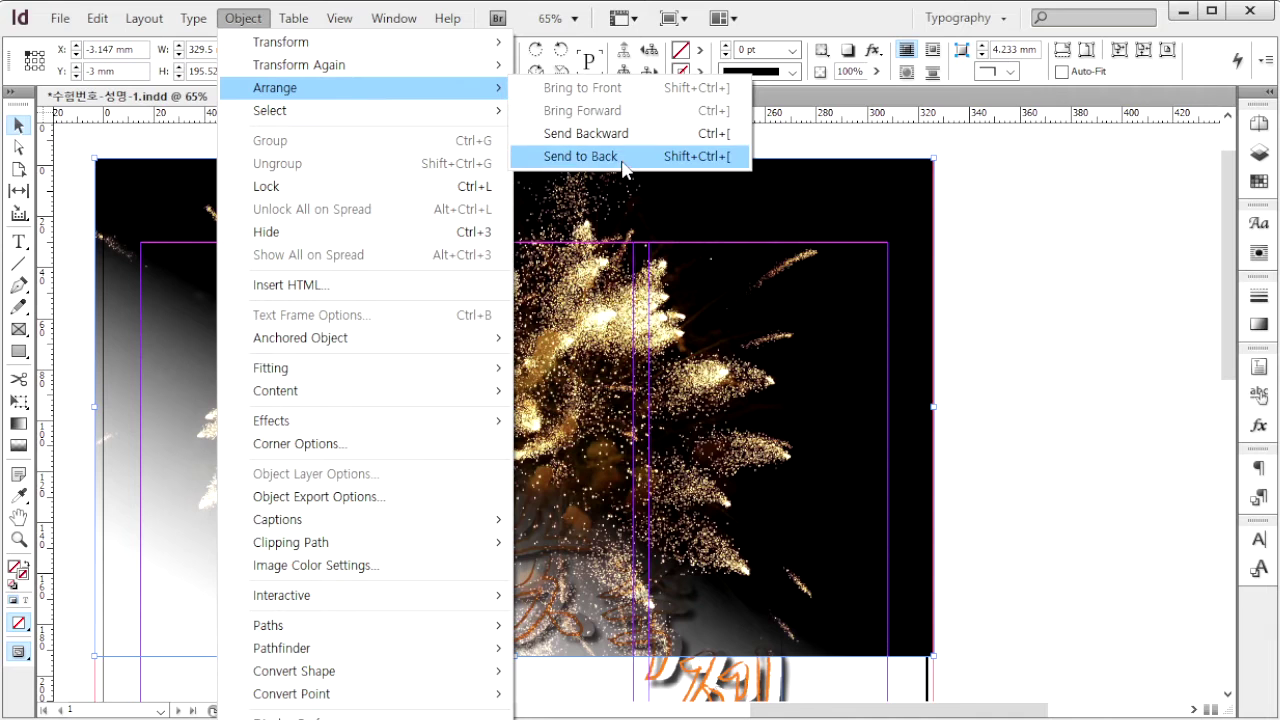
left_click(580, 156)
left_click(1048, 359)
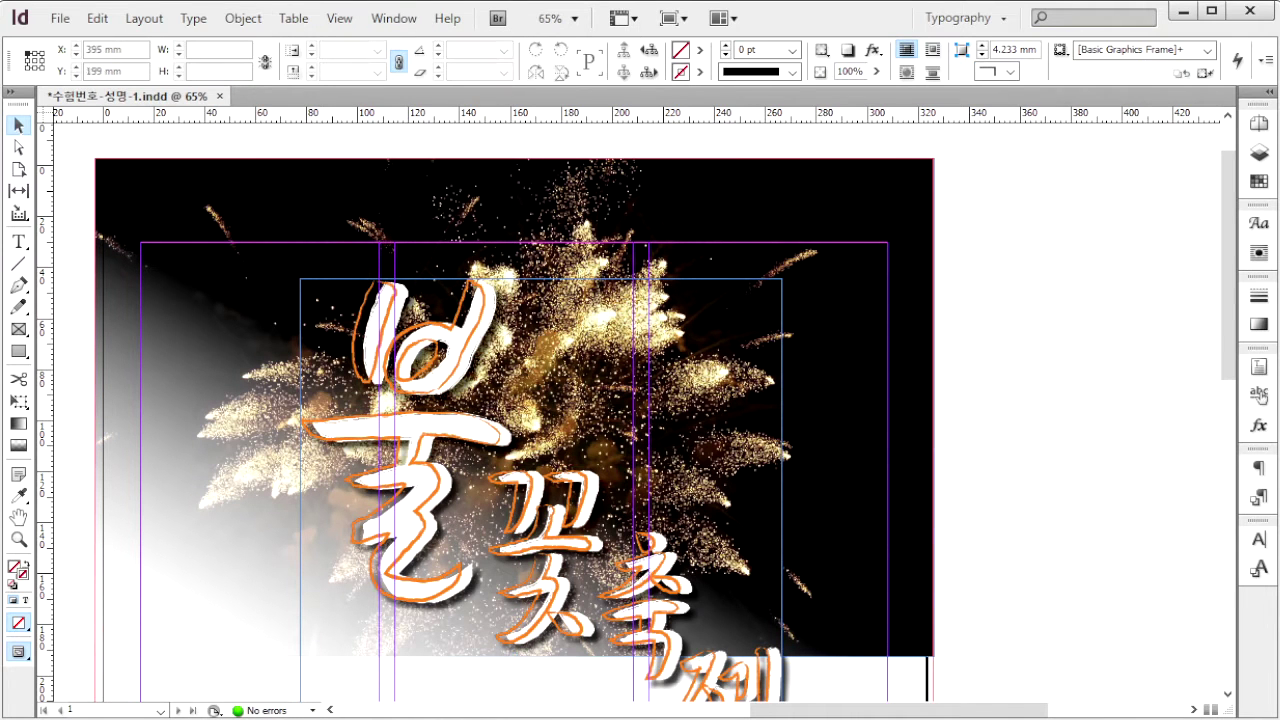
Create a 56 × 56 mm rectangle frame below the fireworks photo and rotate it 45° into a diamond.
scroll(1015, 505, "down", 5)
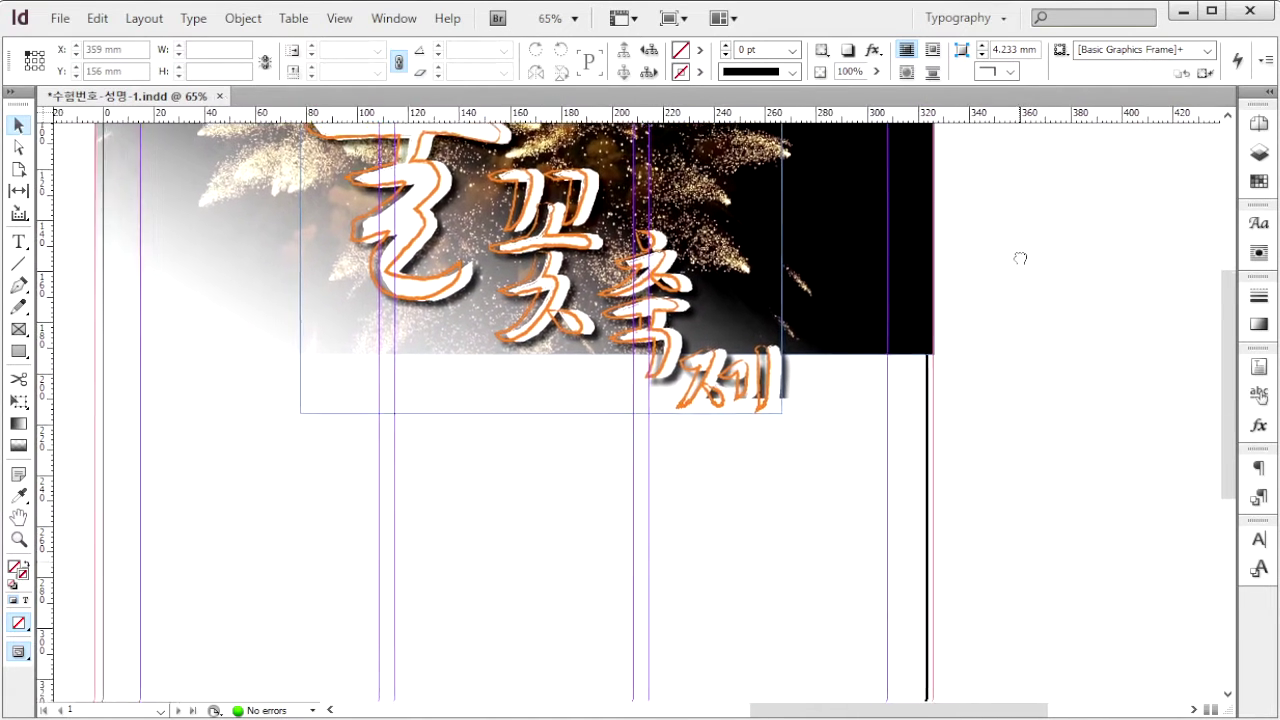
left_click(18, 329)
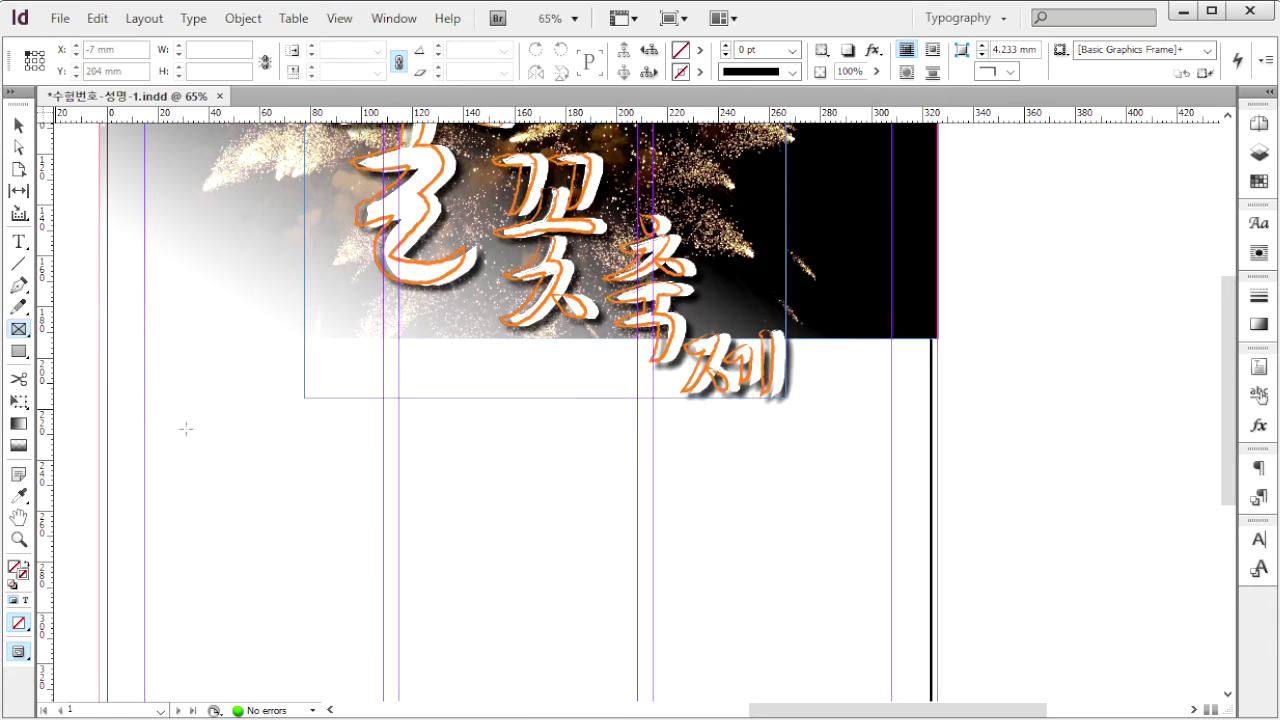
left_click(258, 287)
type("56")
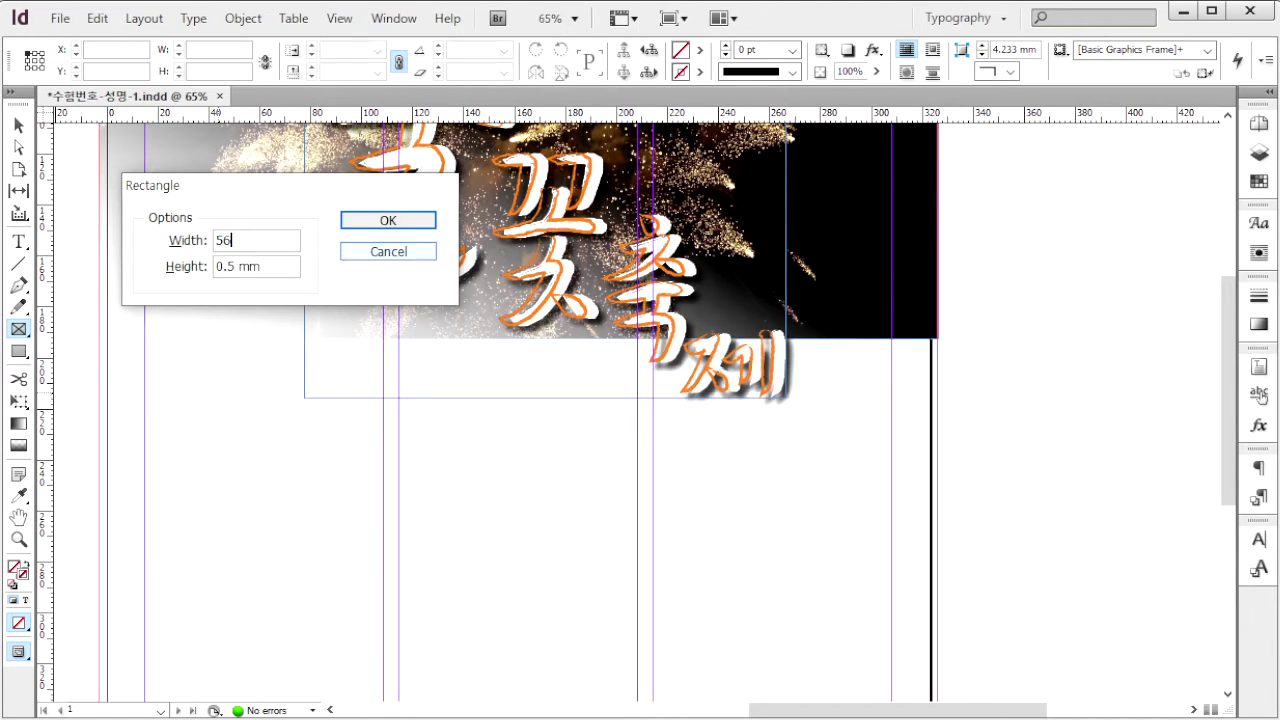
key("Tab")
type("56")
key("Tab")
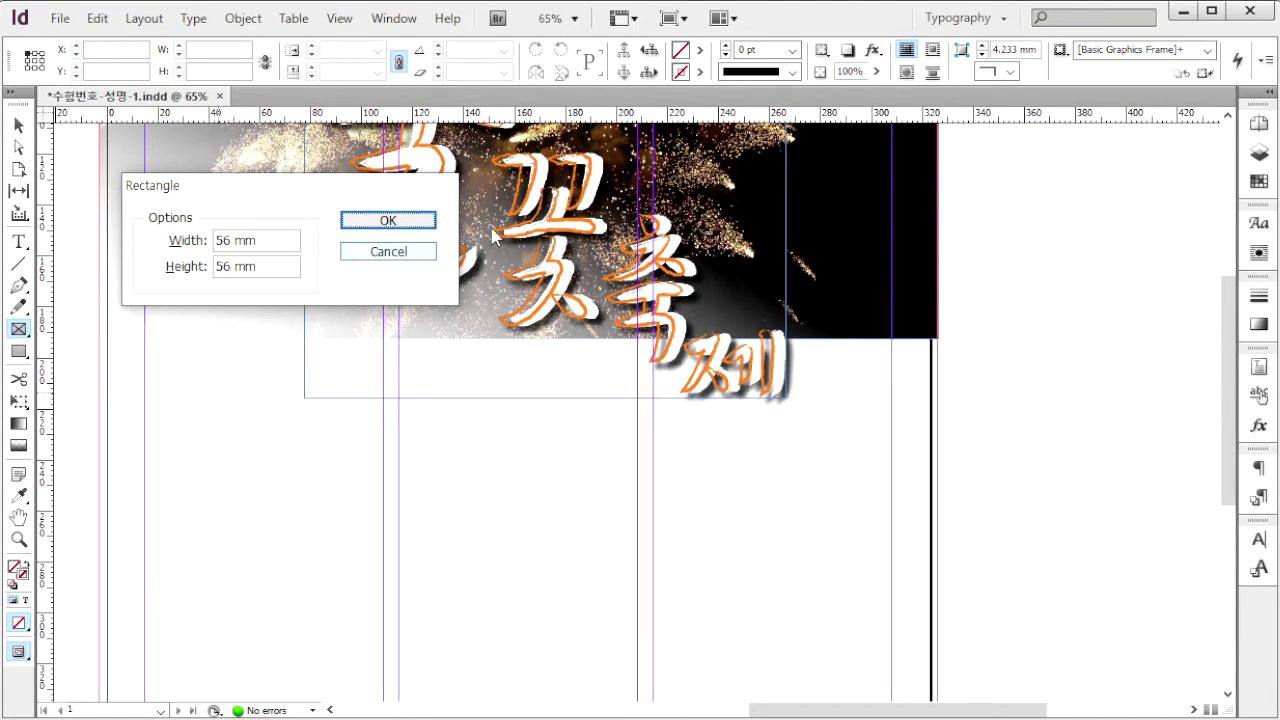
left_click(388, 220)
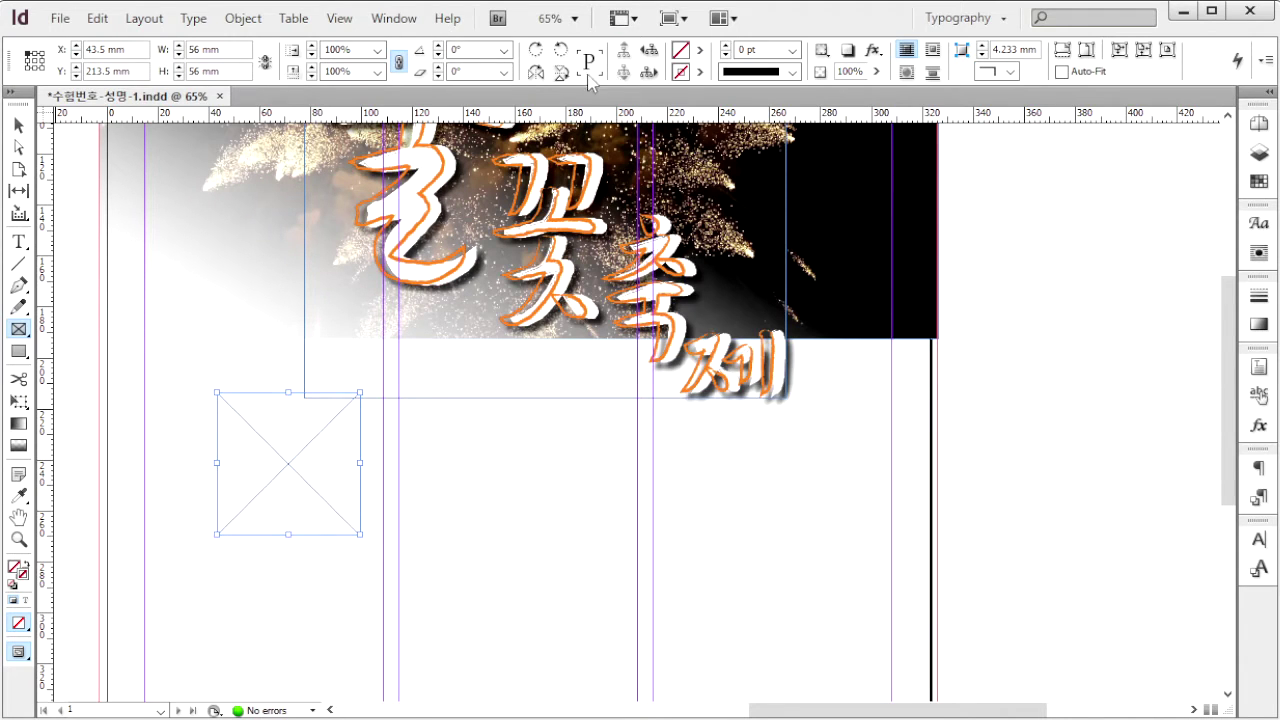
double_click(467, 50)
key("Return")
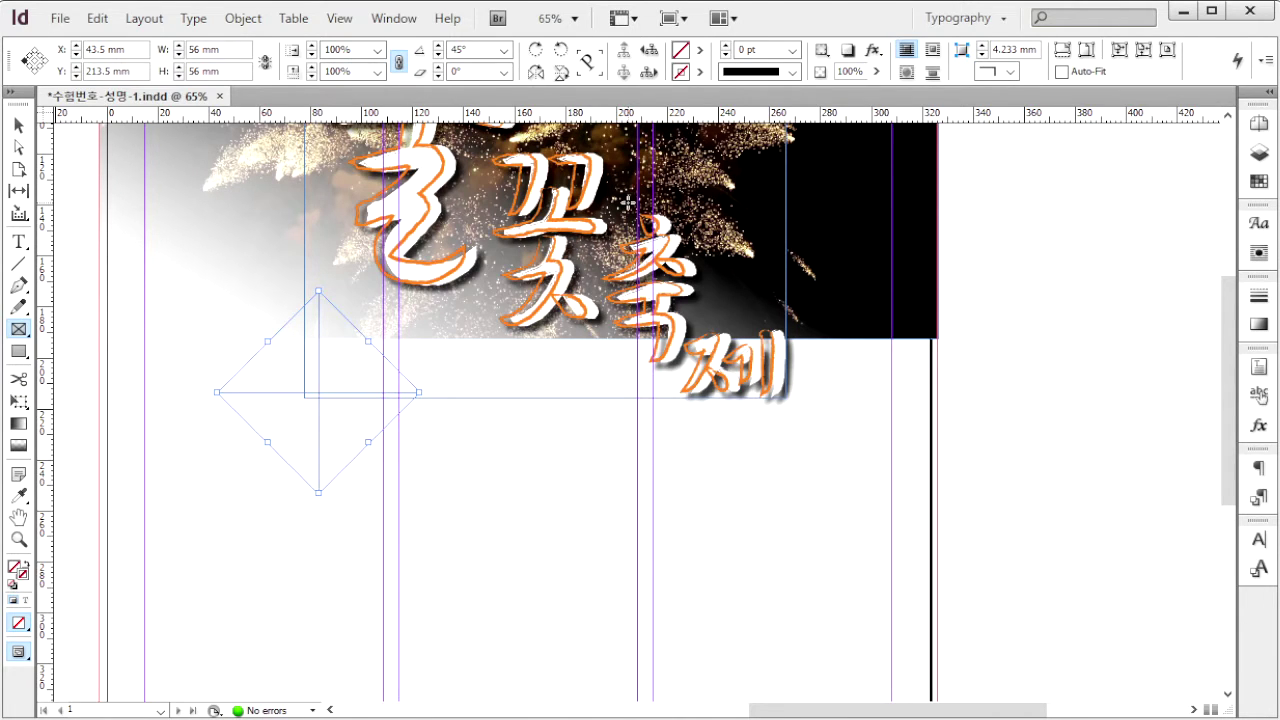
Place the image 1급-3.jpg into the diamond frame.
key("ctrl+d")
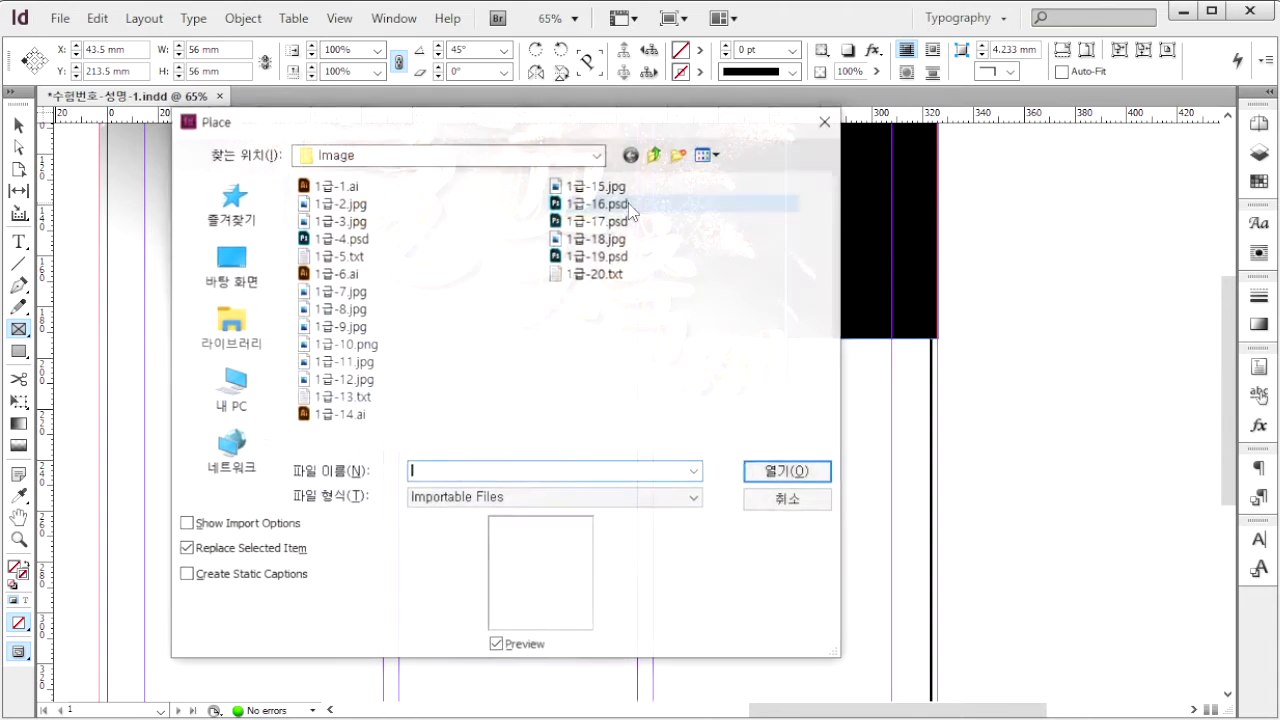
left_click(345, 221)
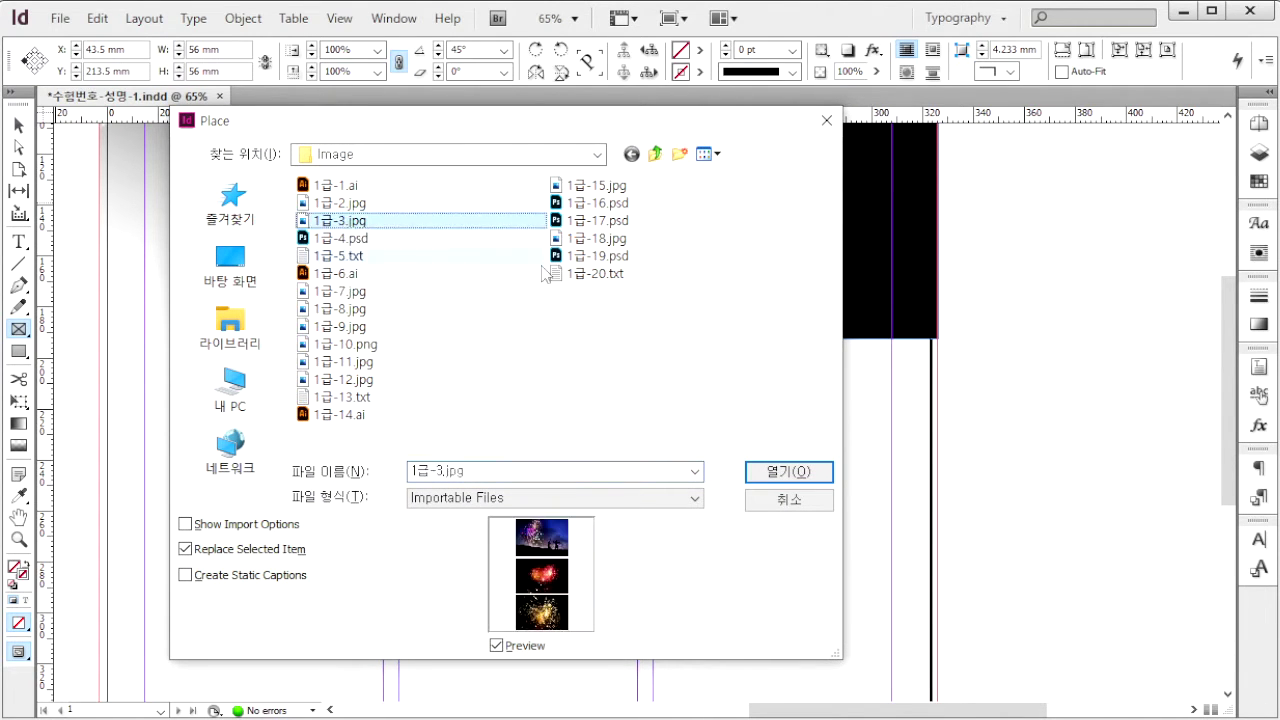
left_click(801, 474)
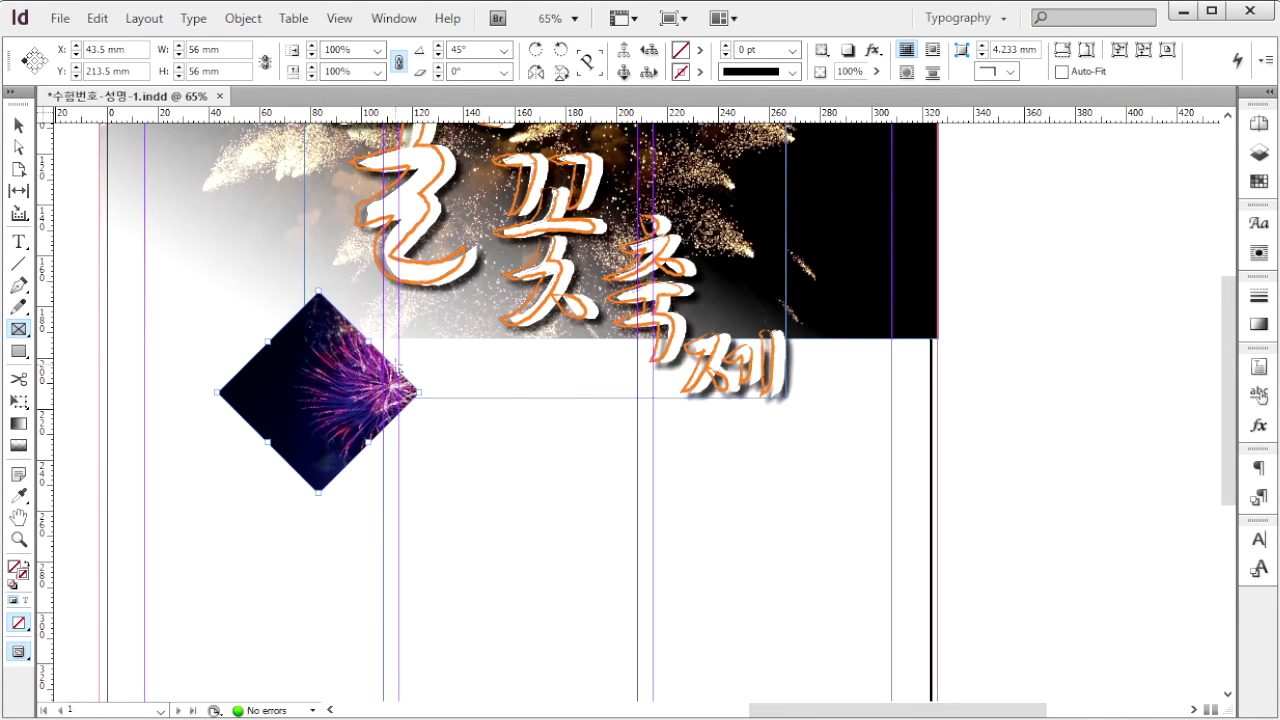
Scale the photo inside the diamond to about 69% and shift it to show the upper fireworks scene, comparing with the sample 1급-101.jpg.
left_click(18, 124)
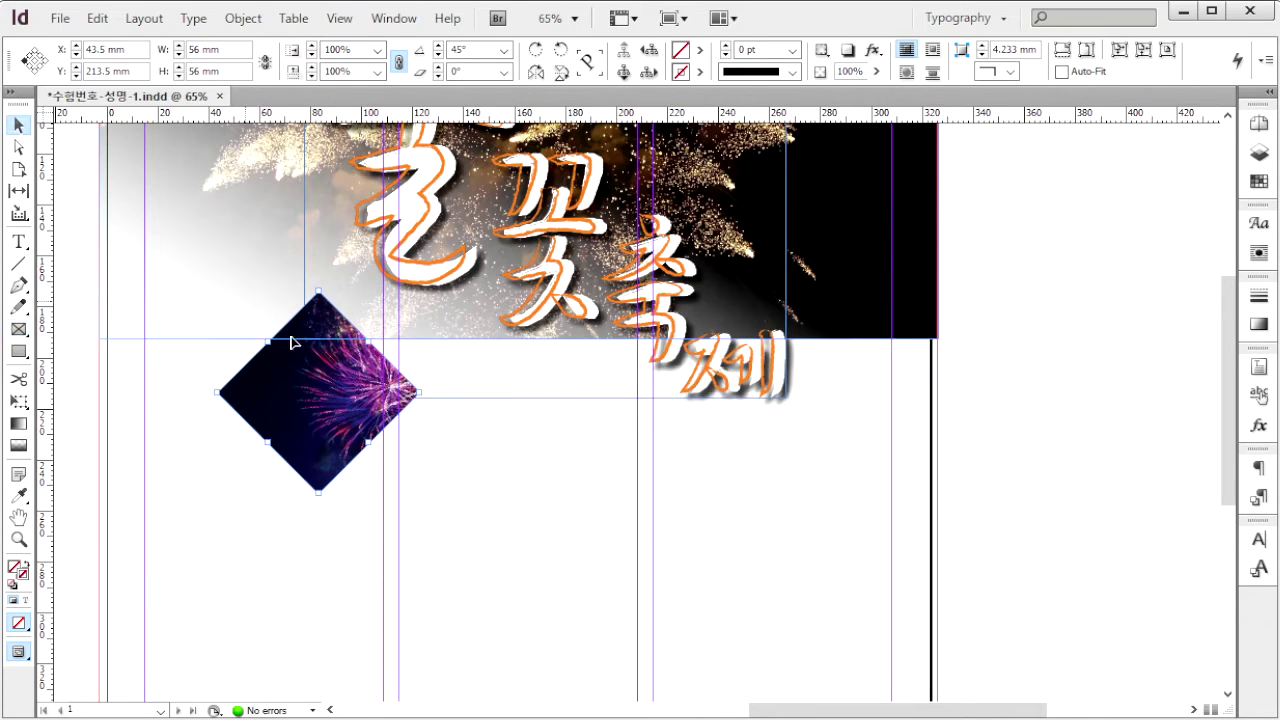
left_click(362, 404)
key("alt+Tab")
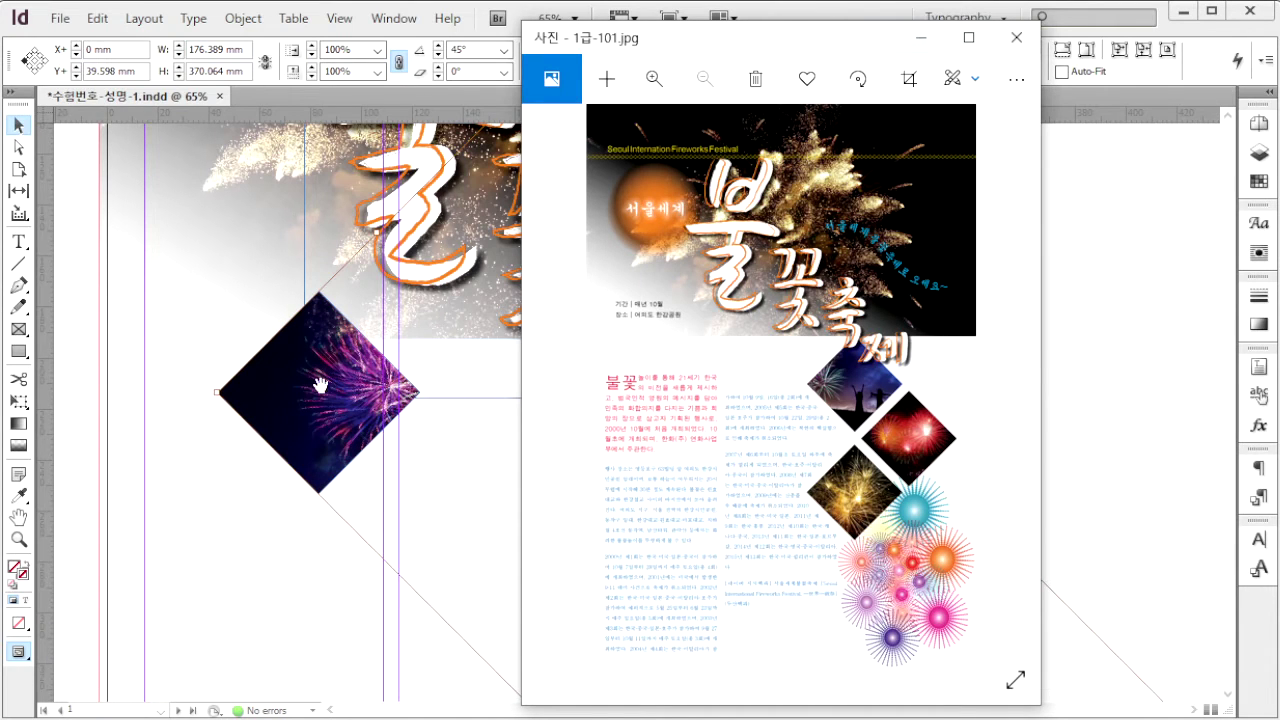
left_click(280, 400)
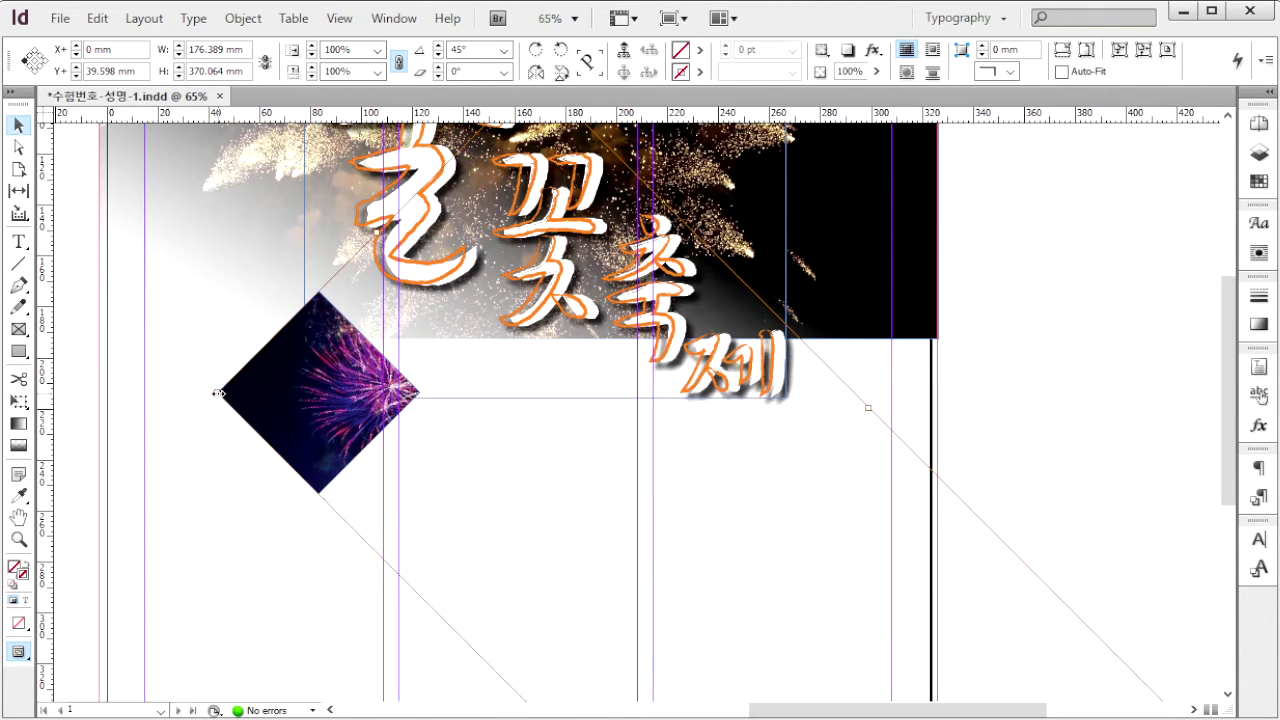
left_click_drag(218, 392, 406, 334)
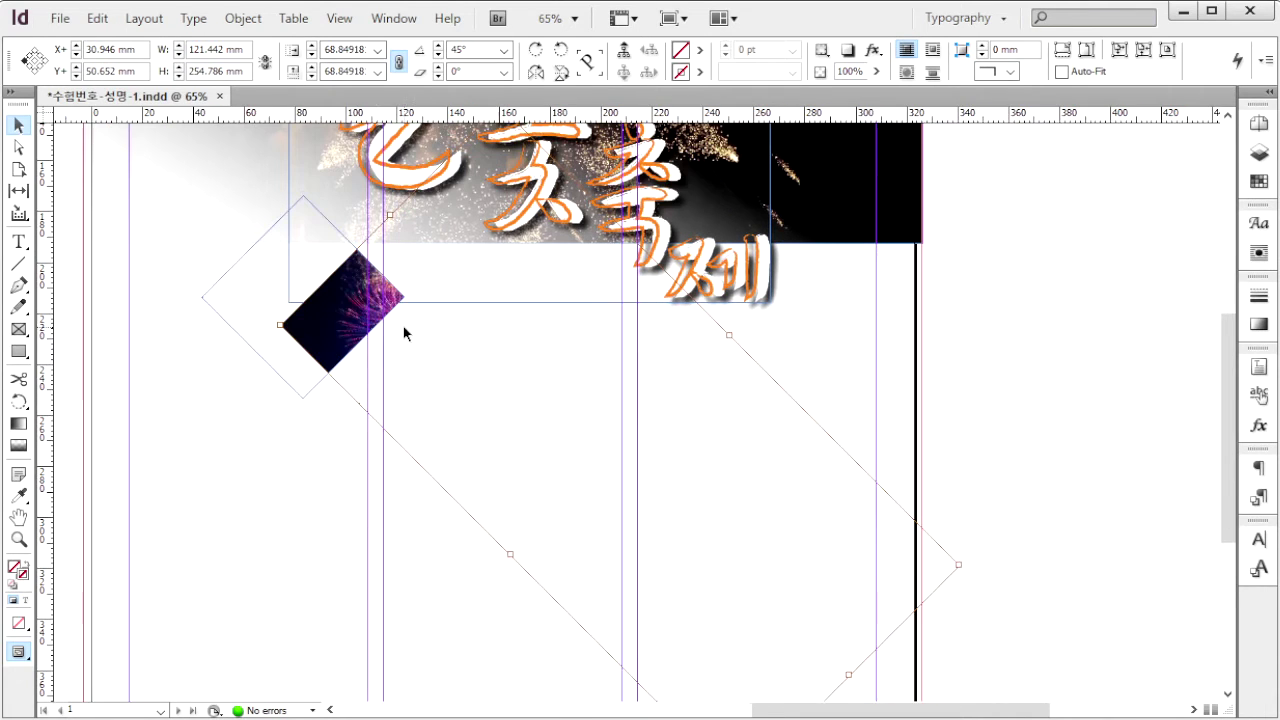
left_click_drag(340, 308, 193, 274)
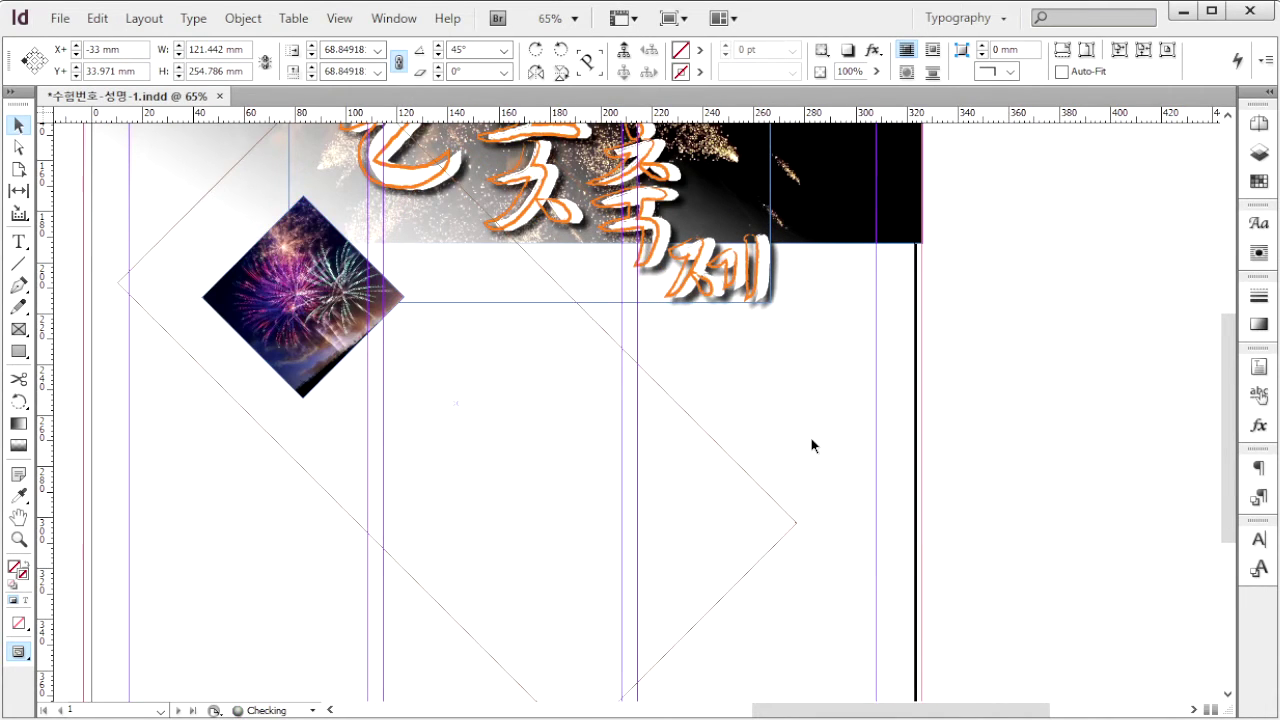
key("alt+Tab")
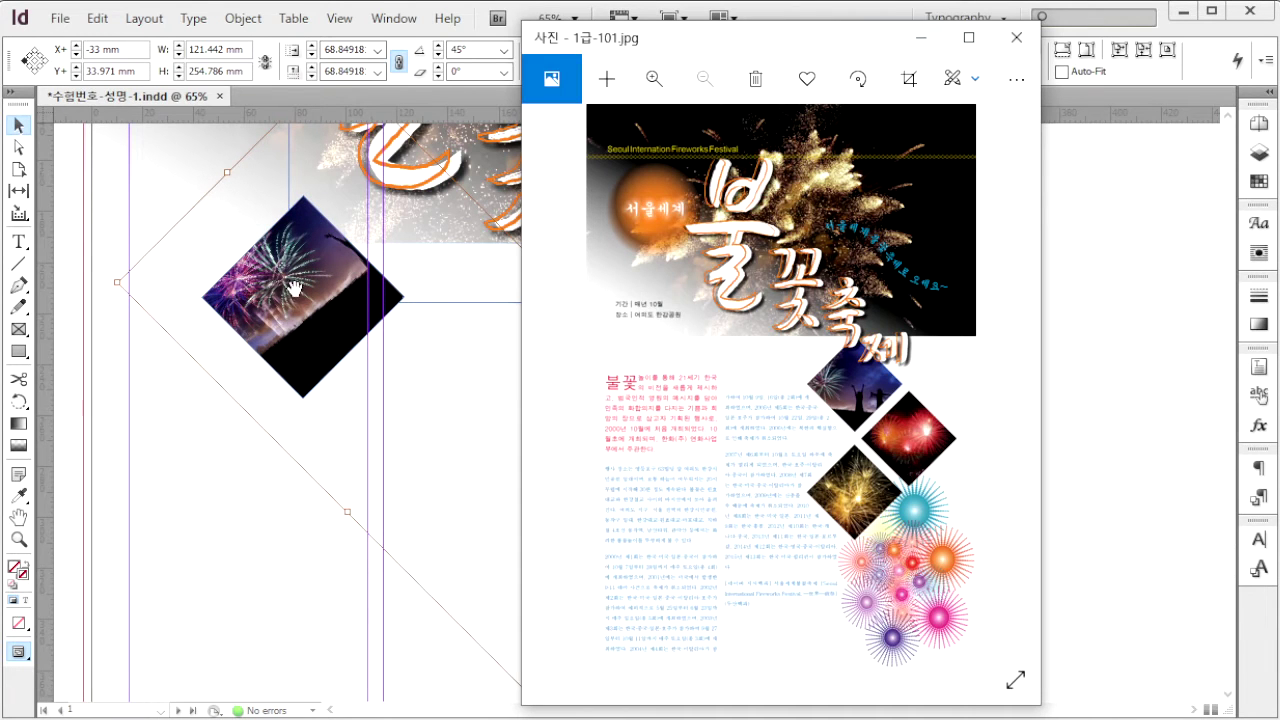
left_click(281, 465)
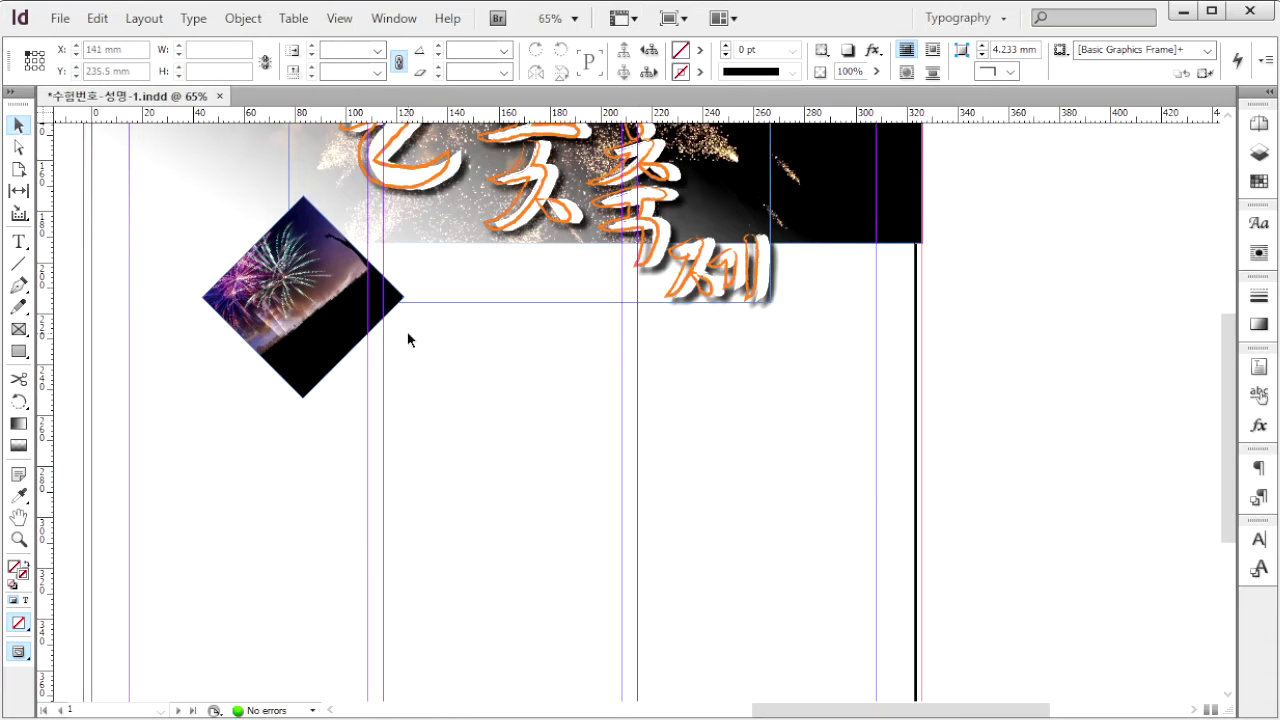
Rotate the photo inside the diamond to 11.5° and shift its content to frame the fireworks and the silhouettes.
left_click(320, 306)
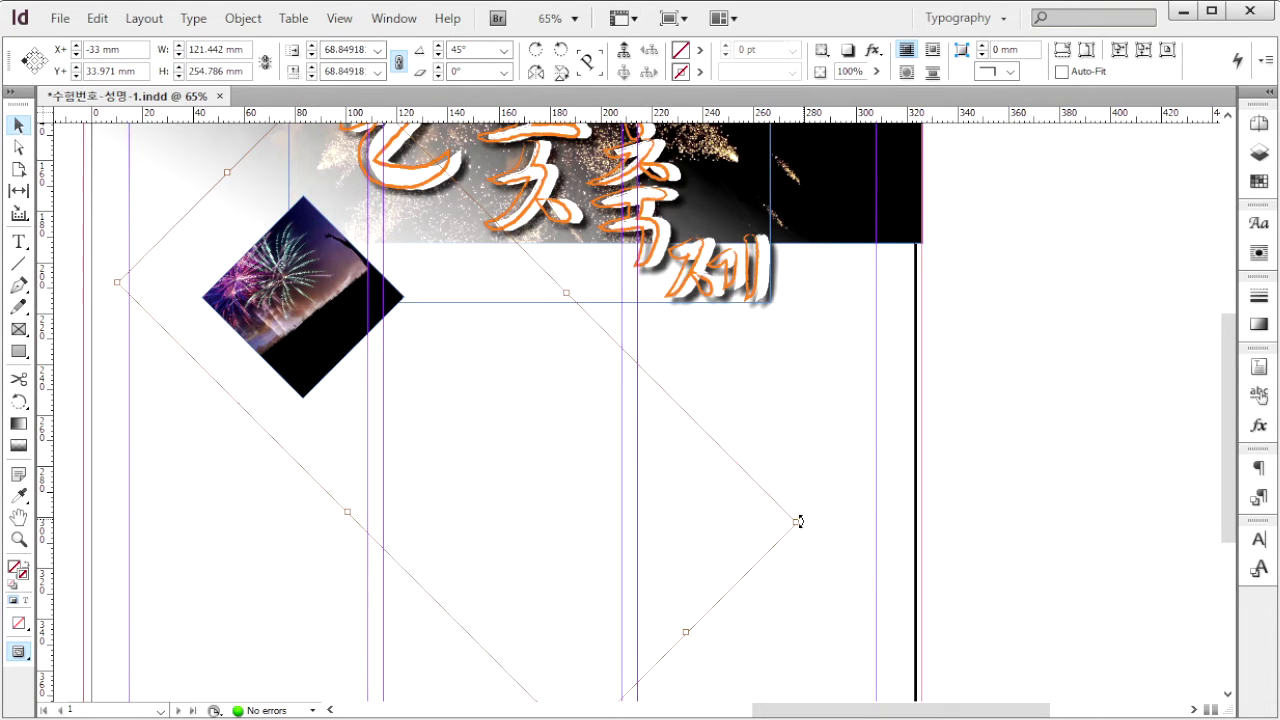
left_click_drag(797, 517, 731, 583)
left_click_drag(335, 365, 279, 318)
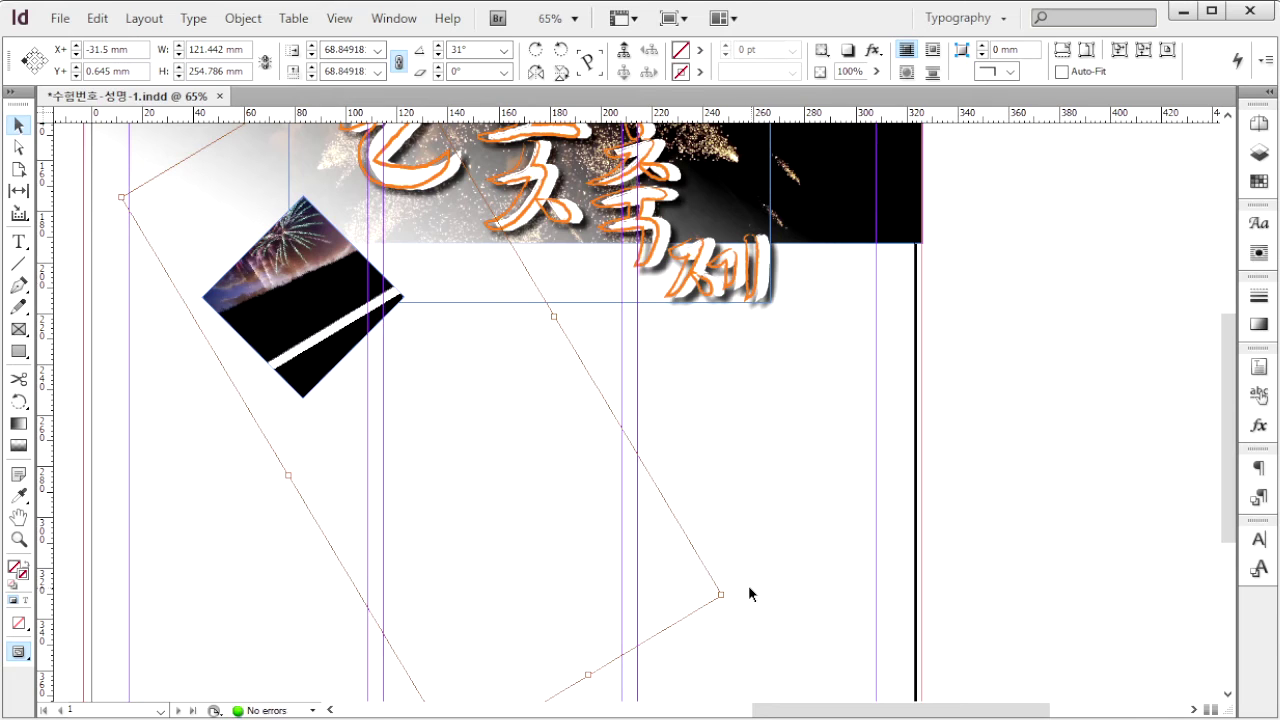
left_click_drag(728, 588, 690, 603)
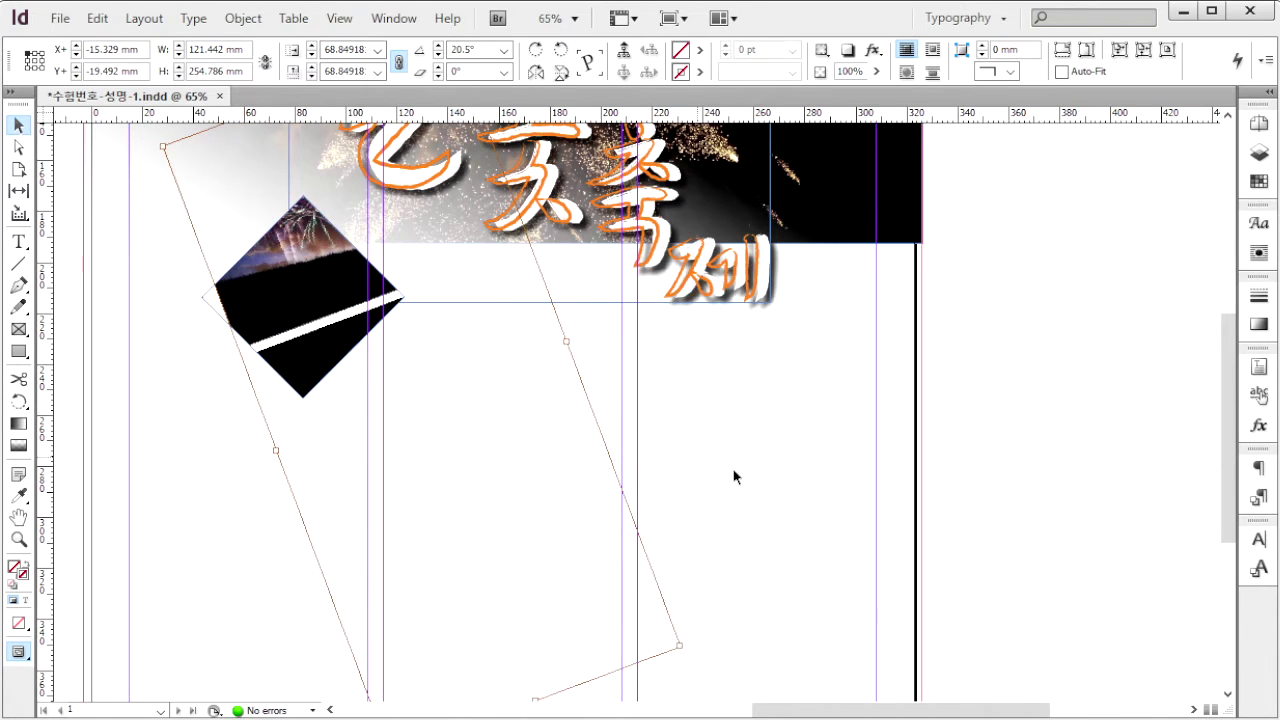
left_click(695, 650)
left_click(282, 294)
left_click(282, 294)
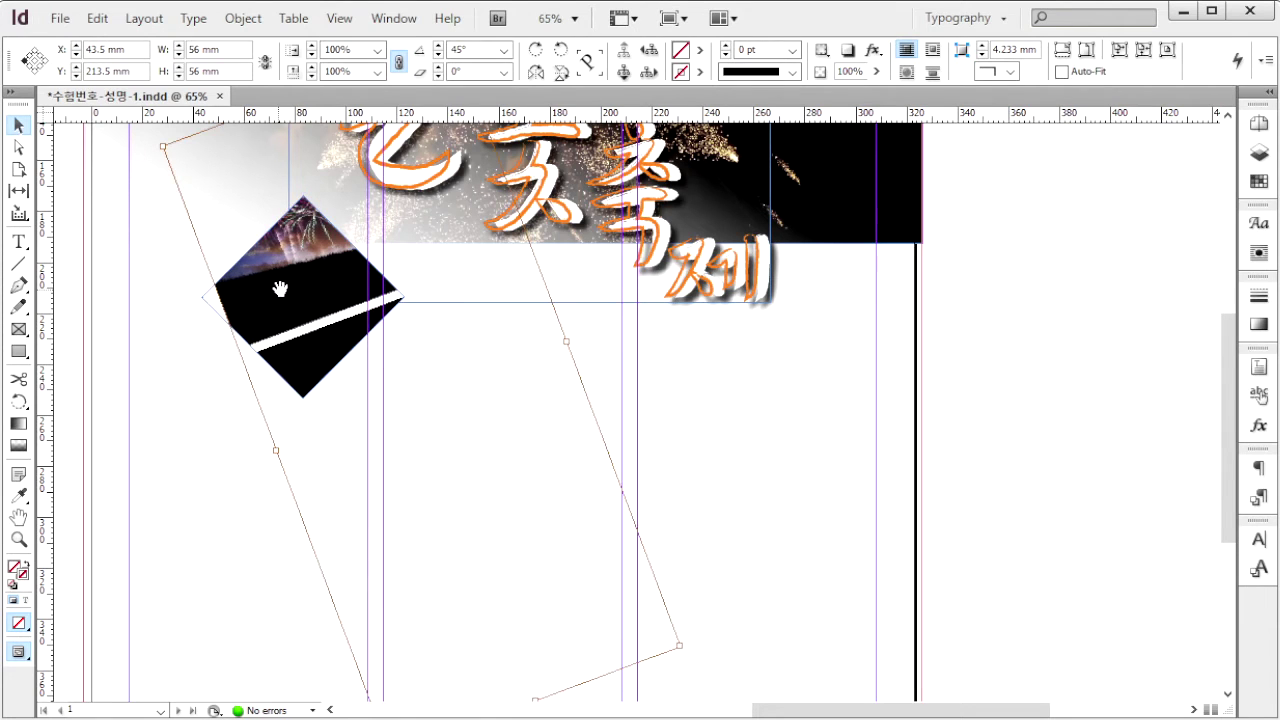
left_click_drag(686, 649, 651, 690)
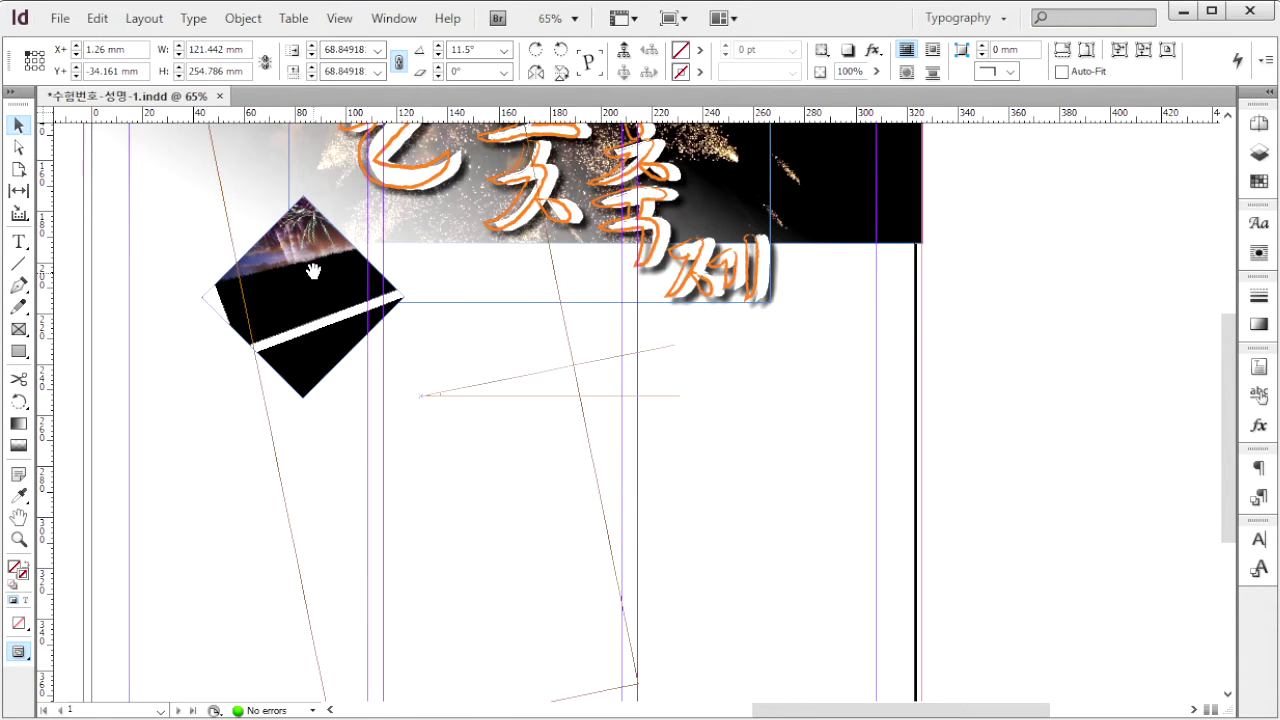
left_click_drag(290, 275, 288, 347)
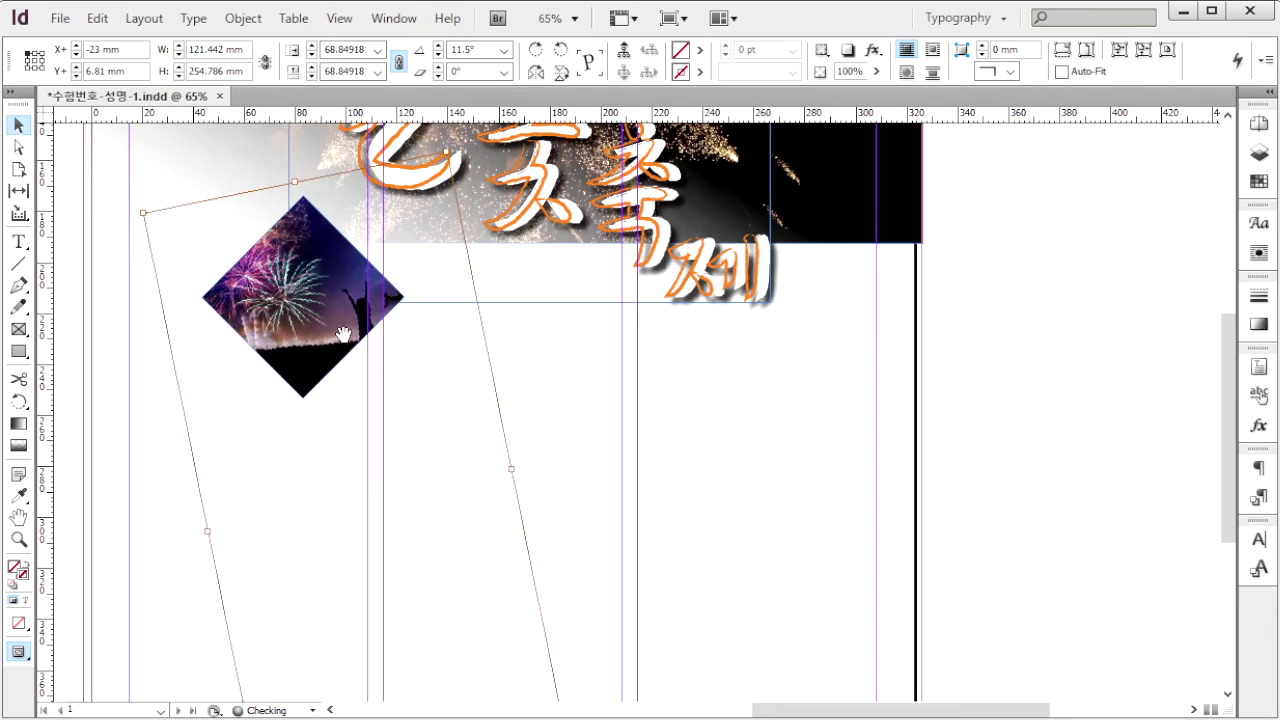
Compare with the sample and shift the photo inside the diamond to about X+ -33.5 mm, Y+ 6.3 mm.
key("alt+Tab")
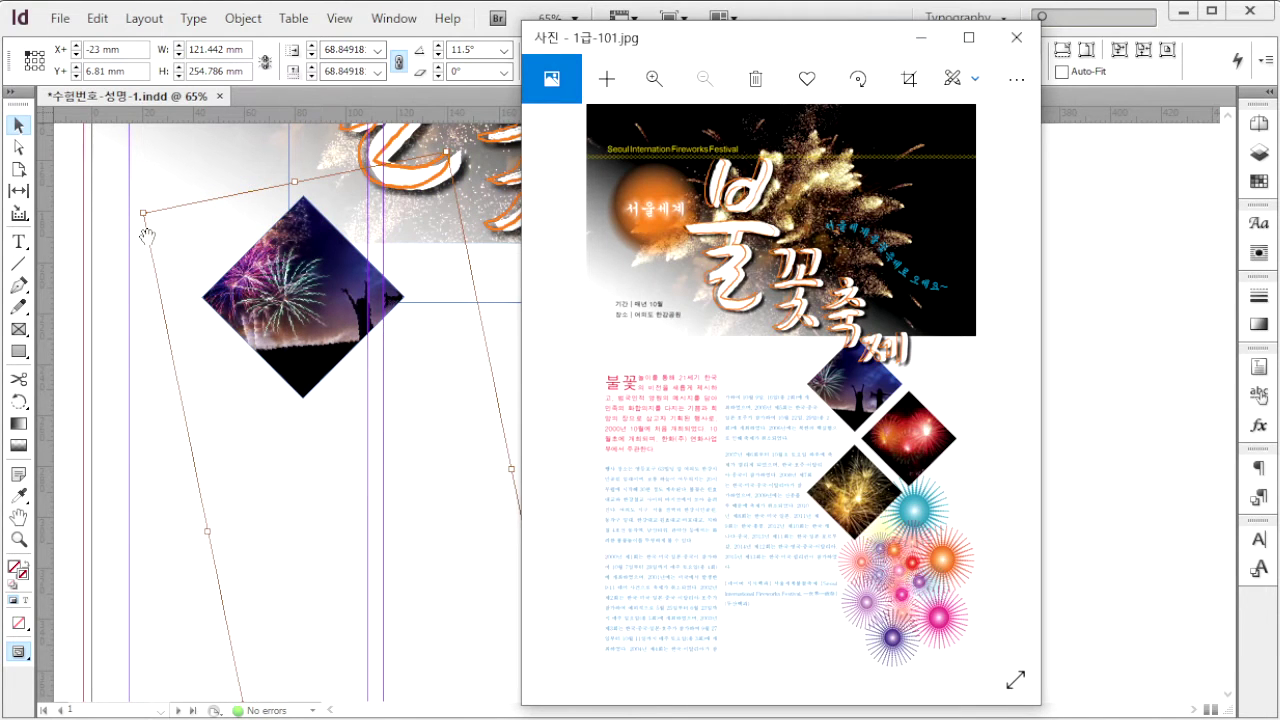
left_click_drag(304, 299, 286, 299)
key("alt+Tab")
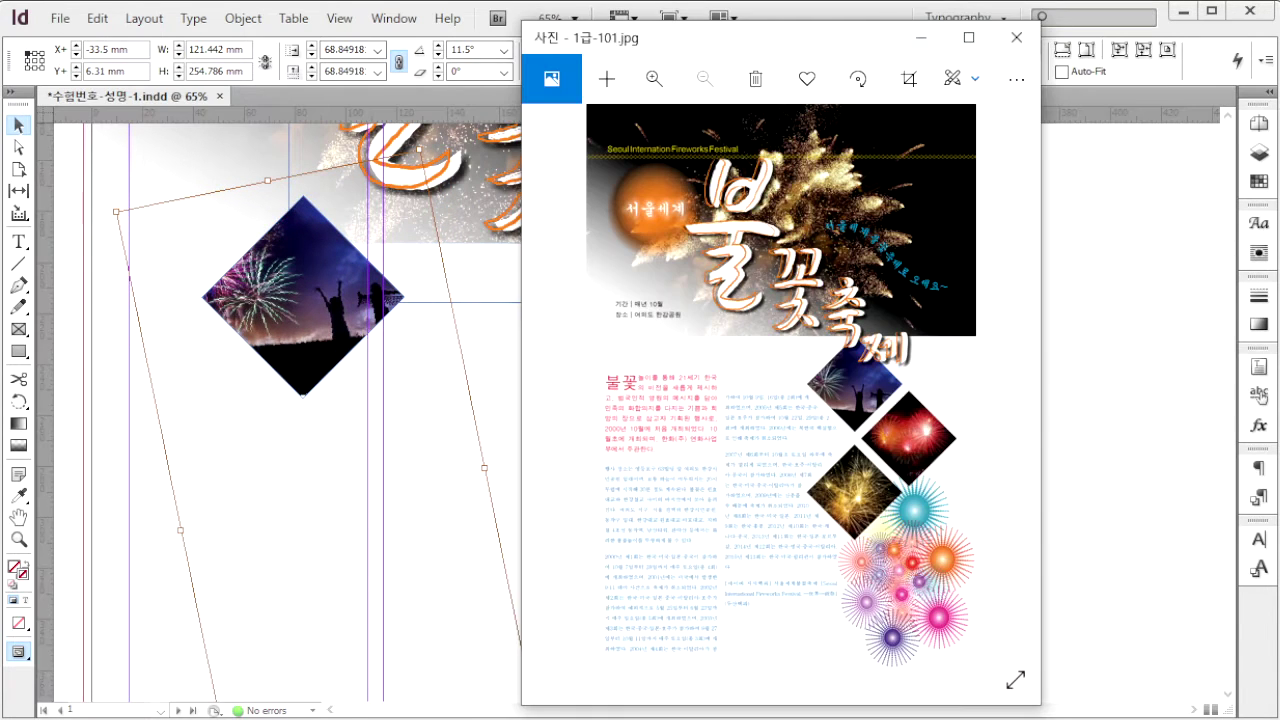
left_click(329, 318)
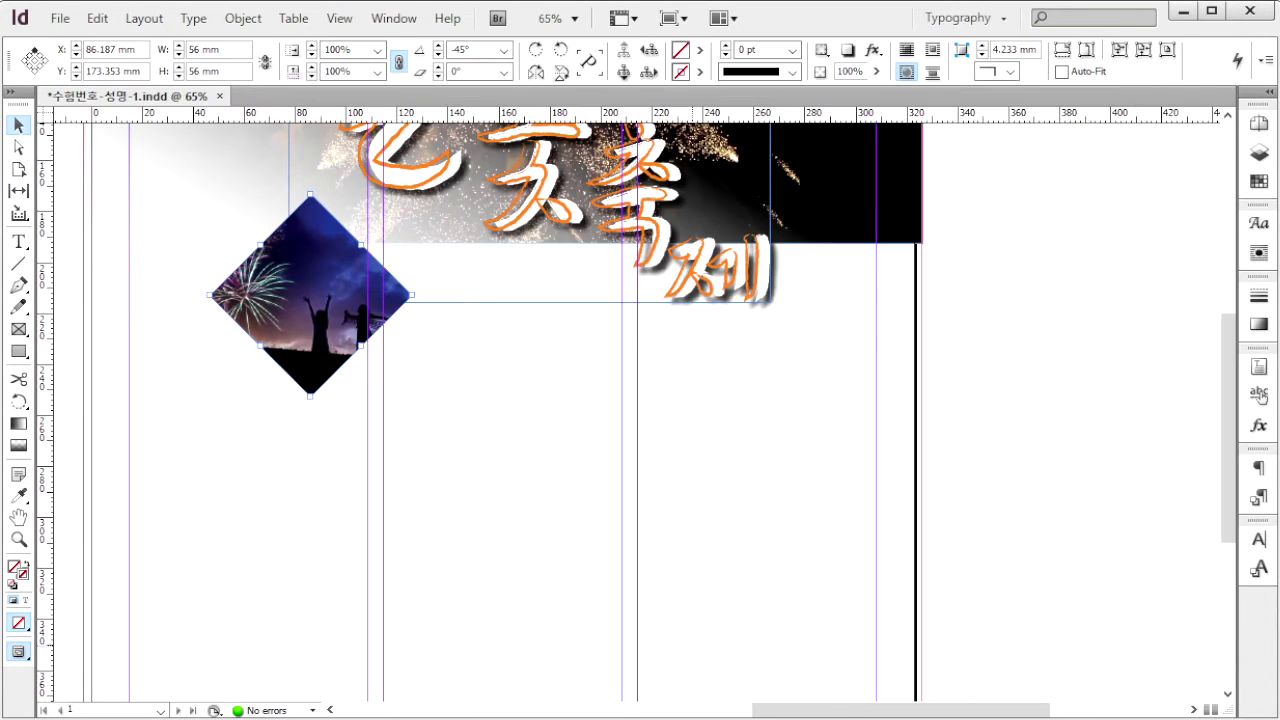
After checking the sample, move the diamond photo under the title's last letters to about X 223.6 mm, Y 194.8 mm.
key("alt+Tab")
left_click(435, 432)
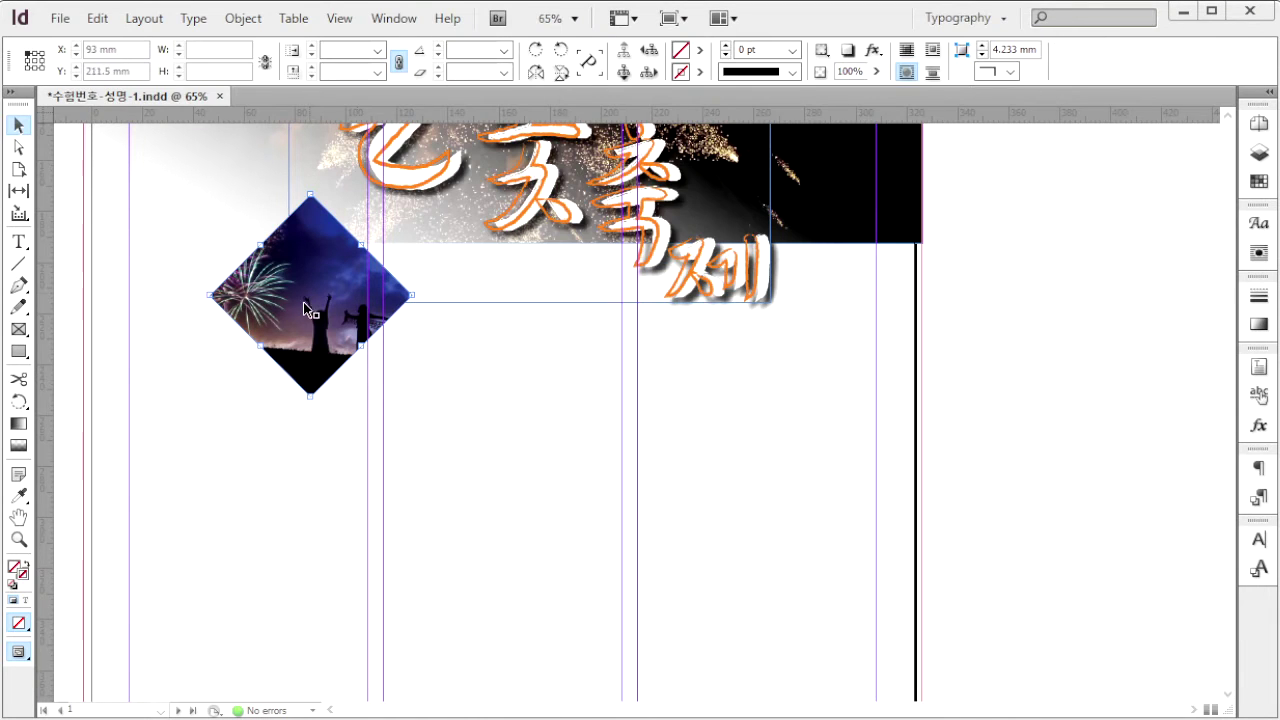
left_click_drag(303, 302, 651, 366)
Apply a text wrap around the object shape to the diamond photo with a 5 mm offset.
left_click(392, 22)
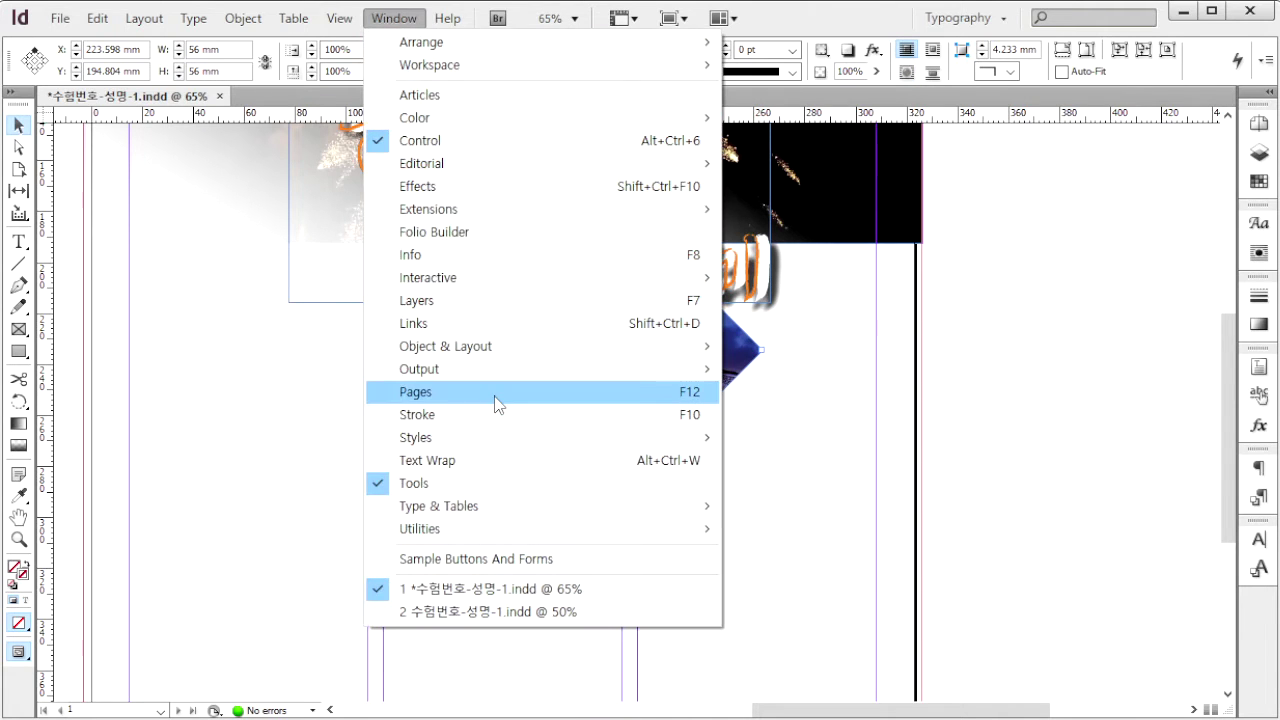
left_click(523, 460)
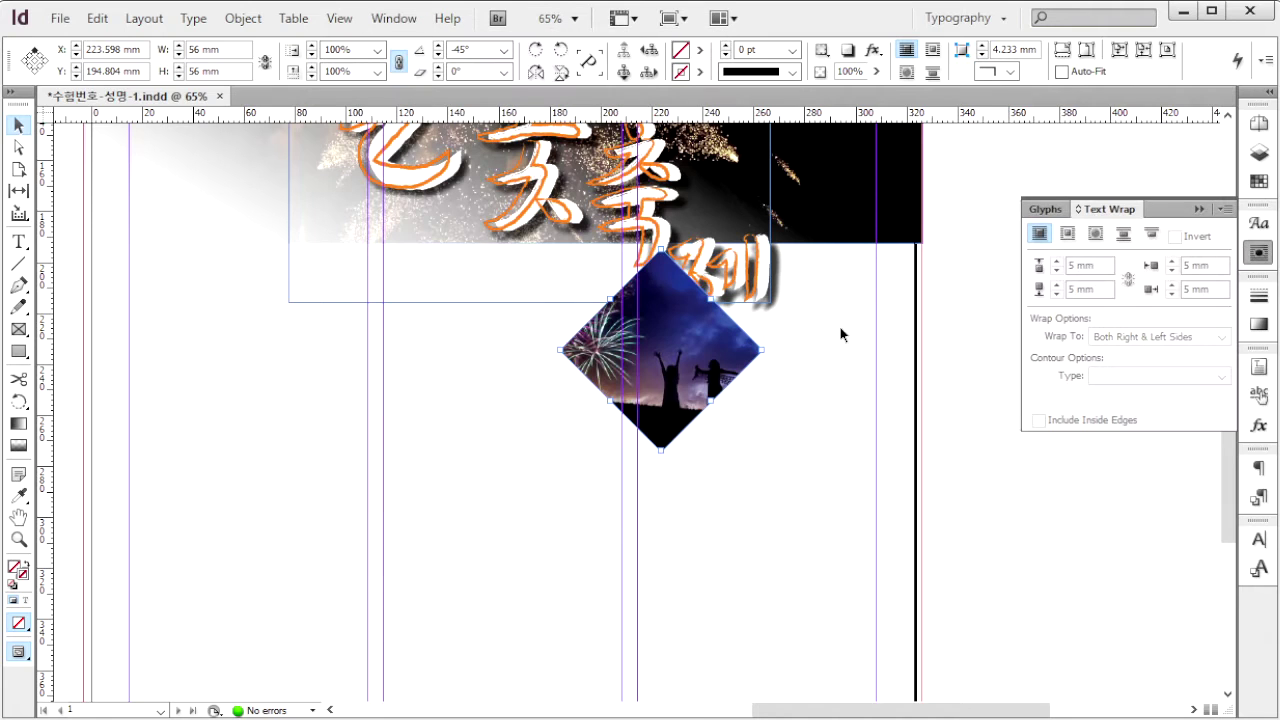
left_click(1095, 236)
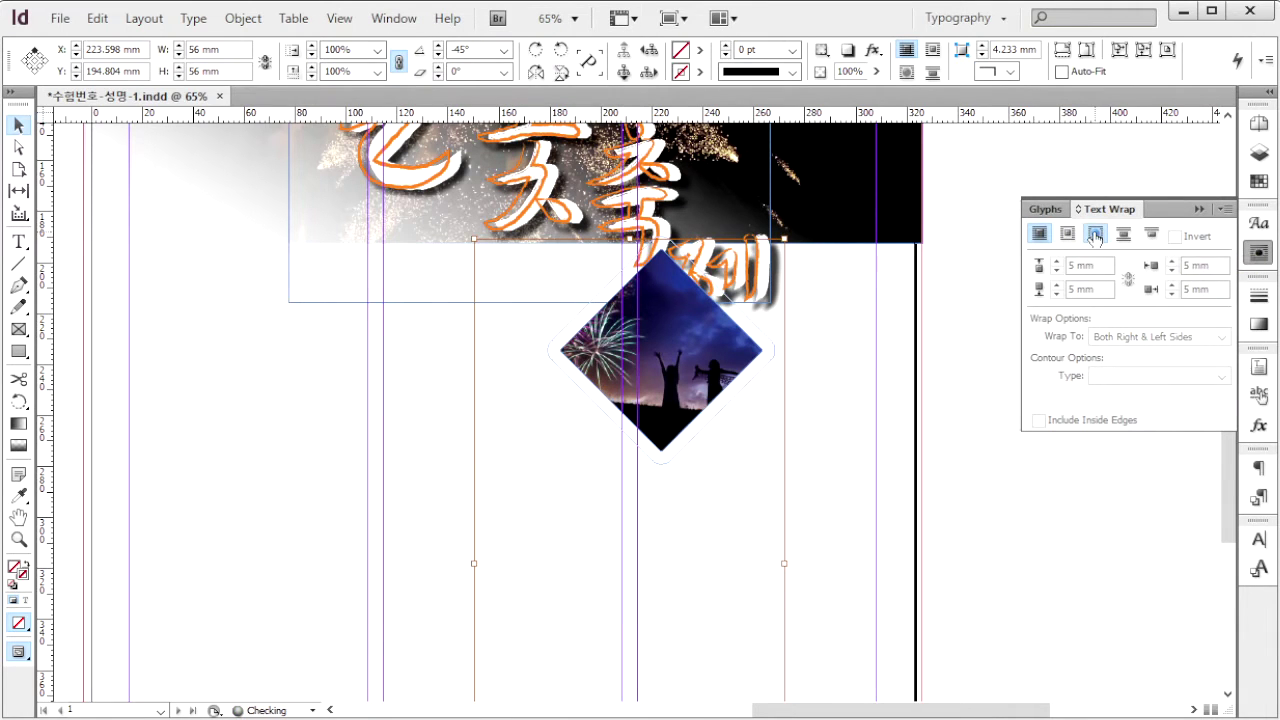
left_click(1104, 266)
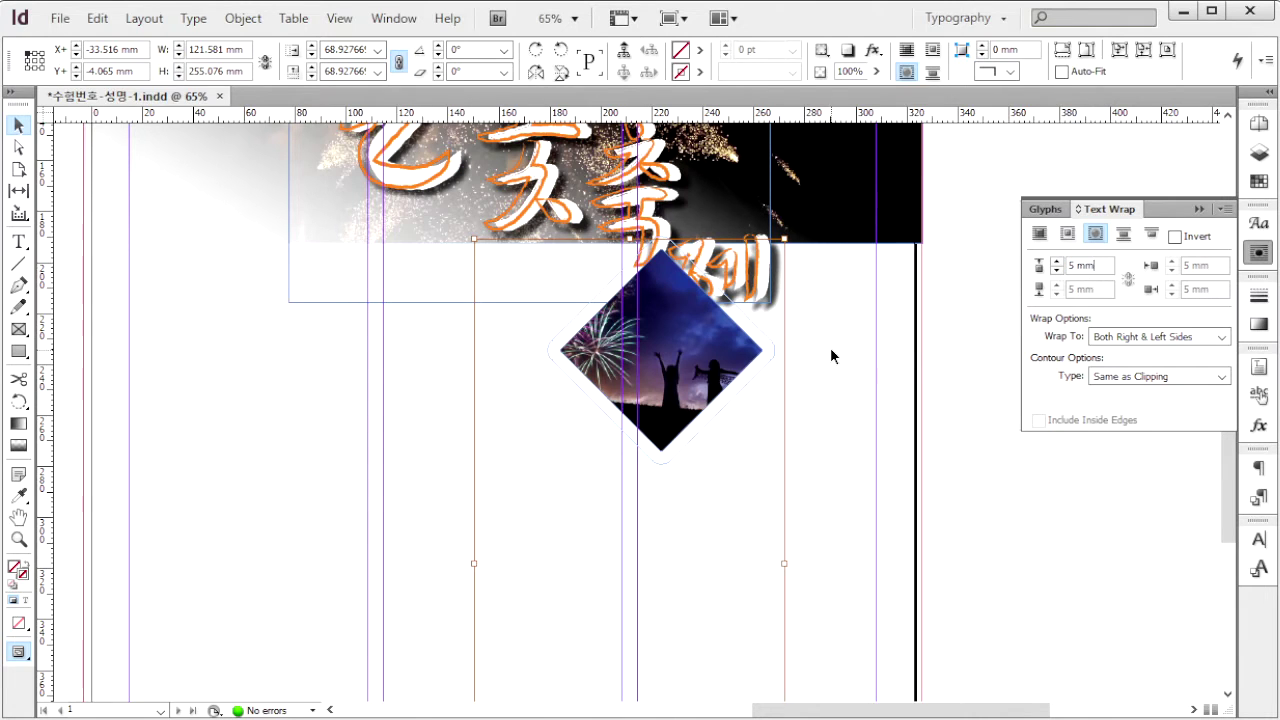
left_click(697, 366)
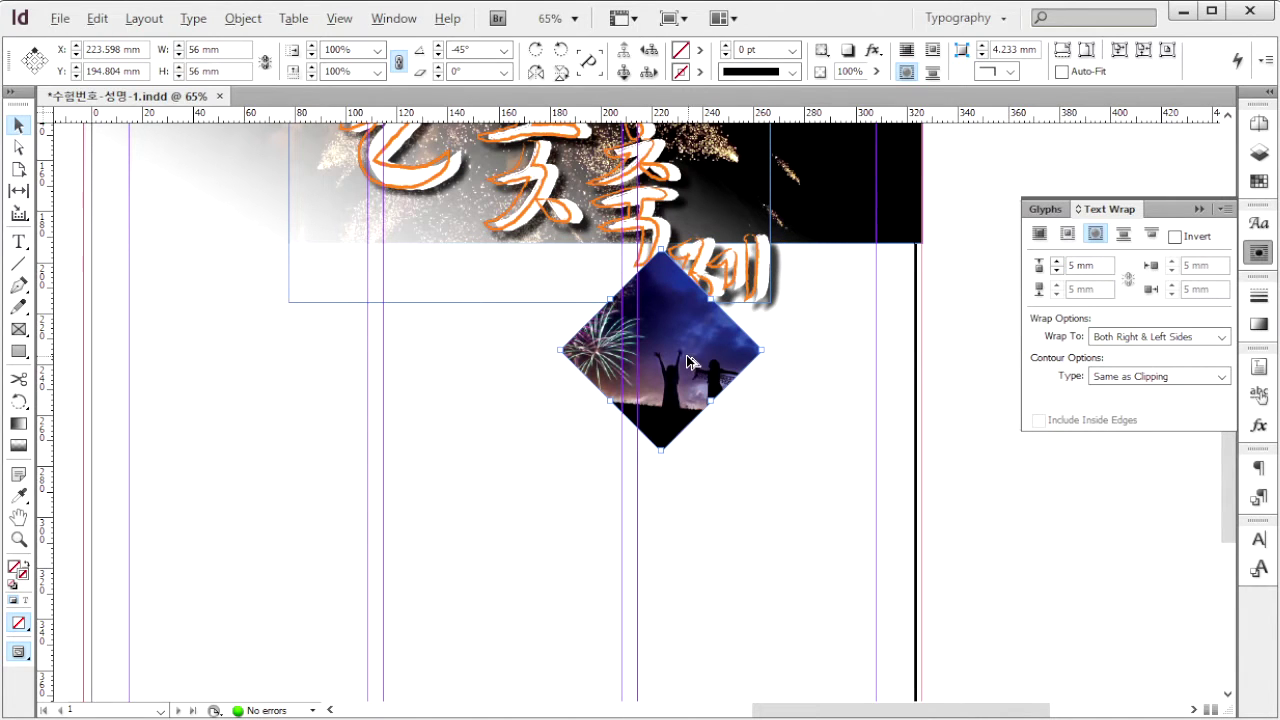
Duplicate the diamond photo twice, one copy diagonally down beside the third column and one below the original at about X 223.1 mm, Y 283.5 mm.
left_click_drag(688, 362, 808, 462)
left_click_drag(808, 462, 697, 572)
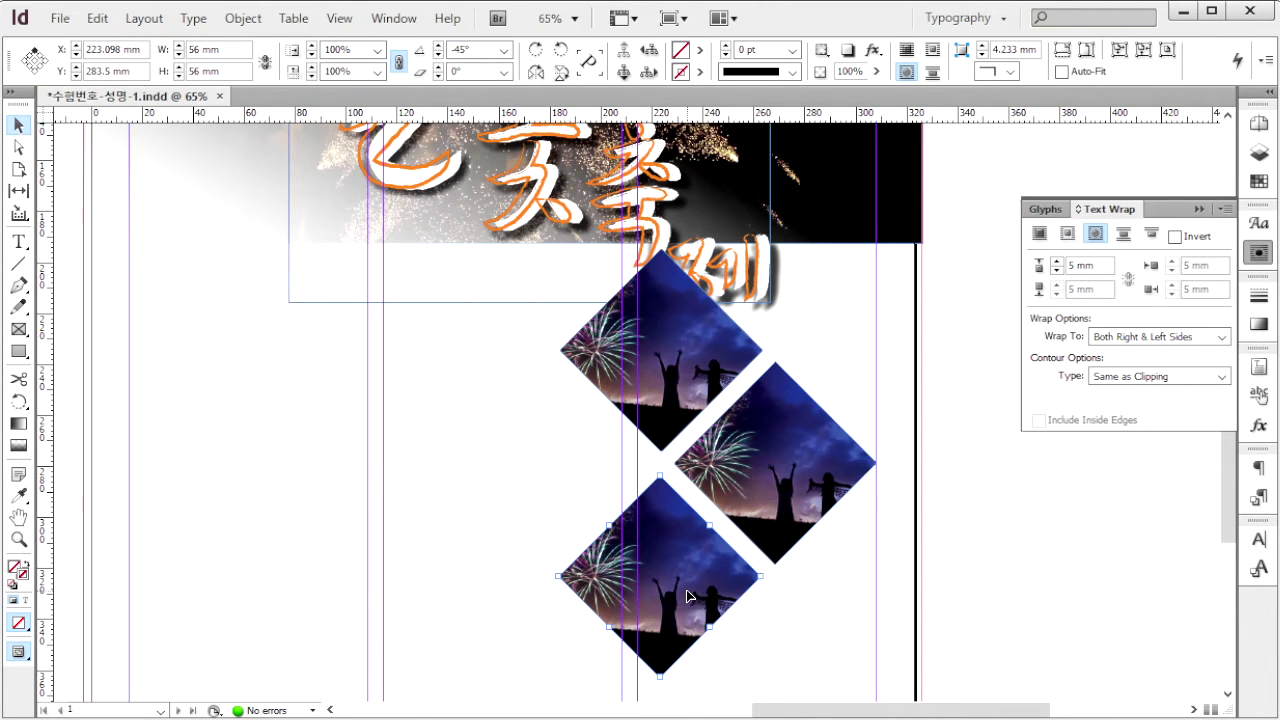
Shift the image inside the lowest diamond to about X+ -30 mm, Y+ -176 mm so it frames the golden fireworks.
left_click(687, 597)
left_click_drag(687, 596, 680, 521)
left_click_drag(676, 600, 683, 608)
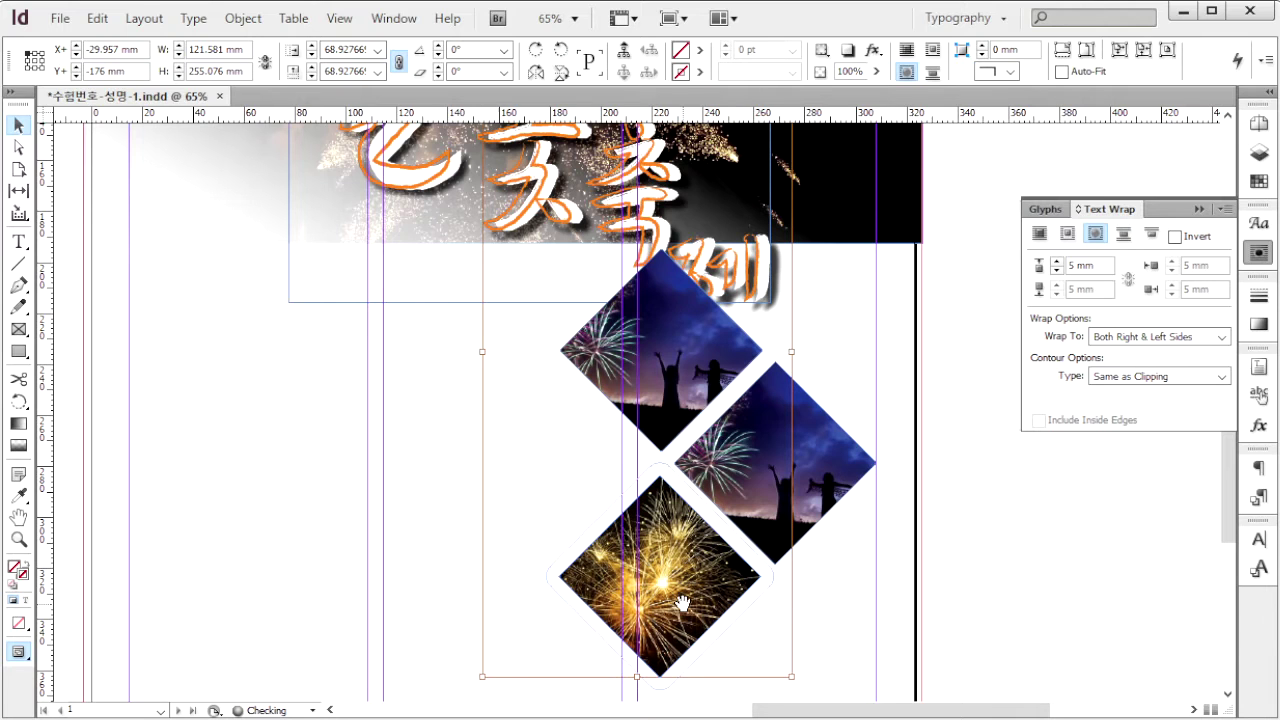
Shift the image inside the middle diamond to about X+ -27.4 mm, Y+ -88.5 mm so it frames the red fireworks.
left_click(820, 492)
left_click(783, 495)
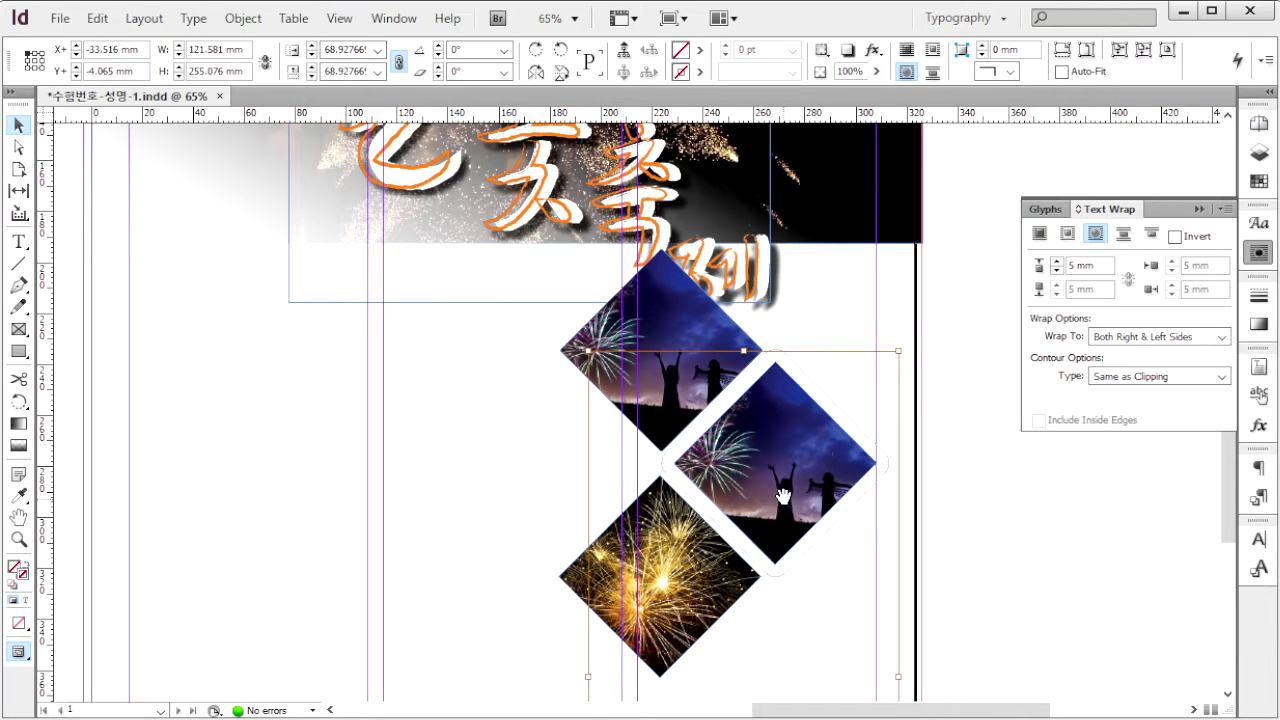
mouse_move(783, 495)
left_mouse_down()
mouse_move(803, 517)
mouse_move(798, 485)
left_mouse_up()
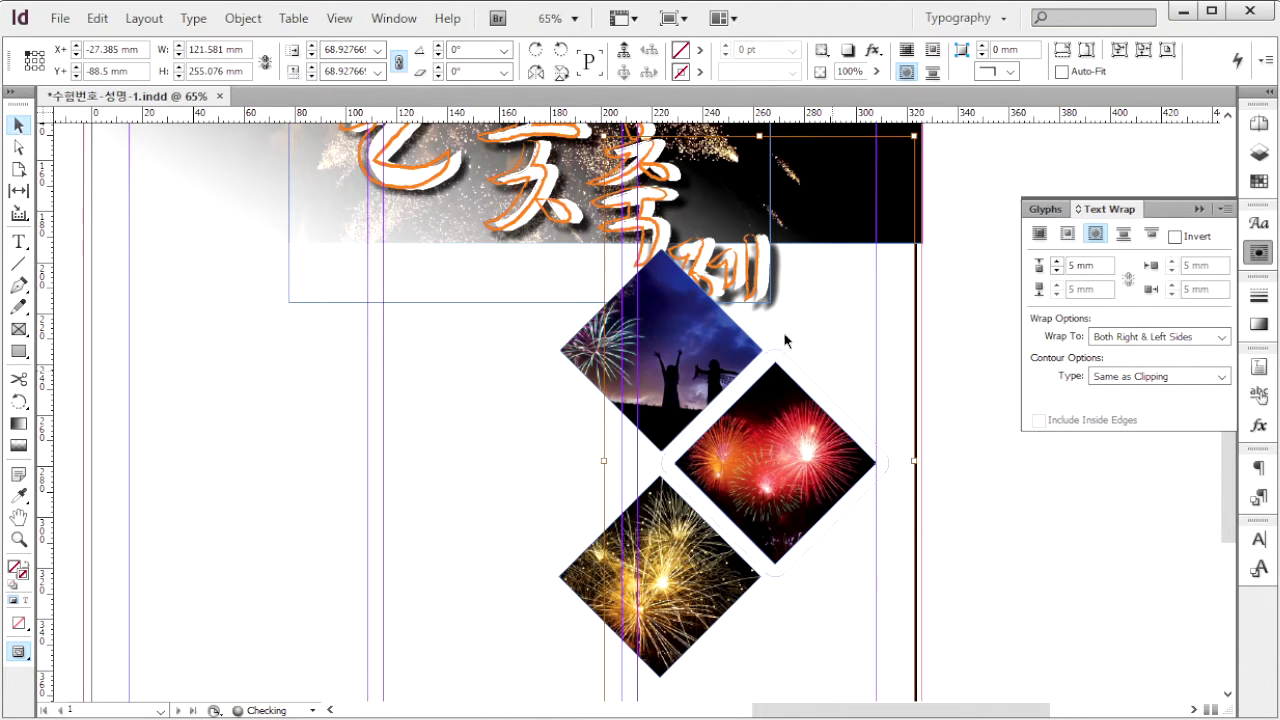
After checking the sample, select all three diamond photos and send them to the back, behind the title letters.
left_click(209, 366)
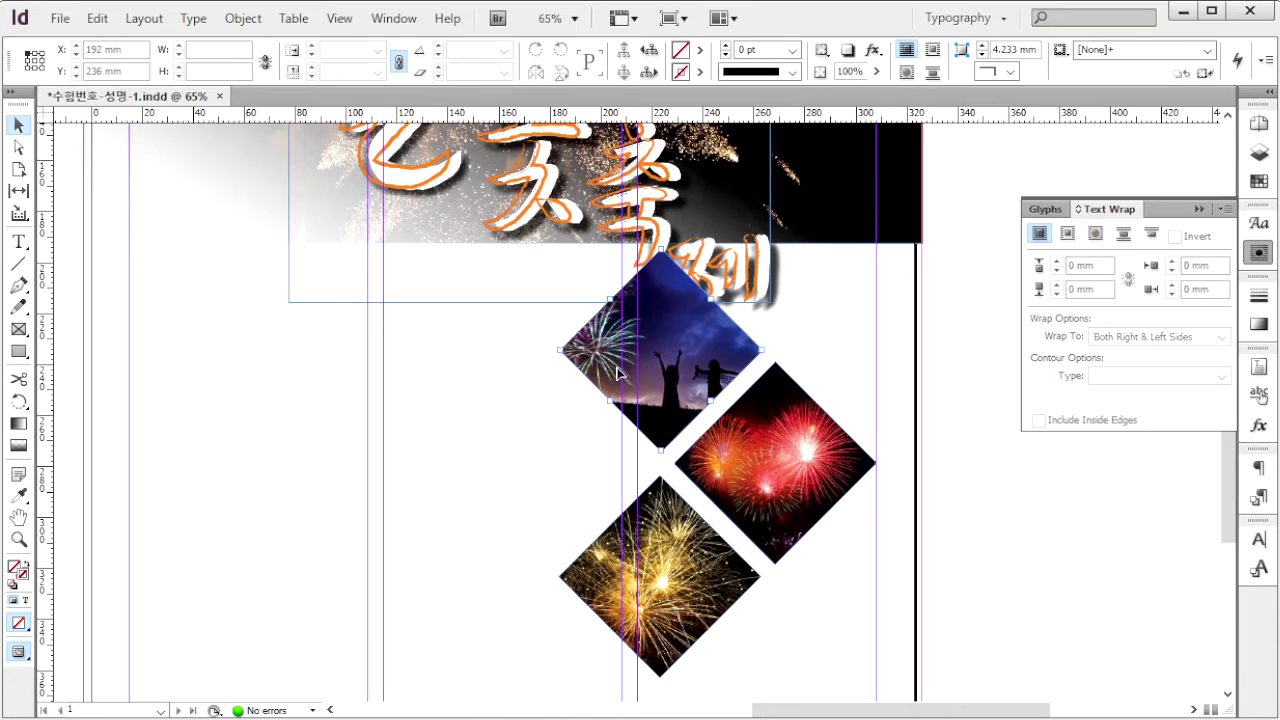
left_click(617, 374)
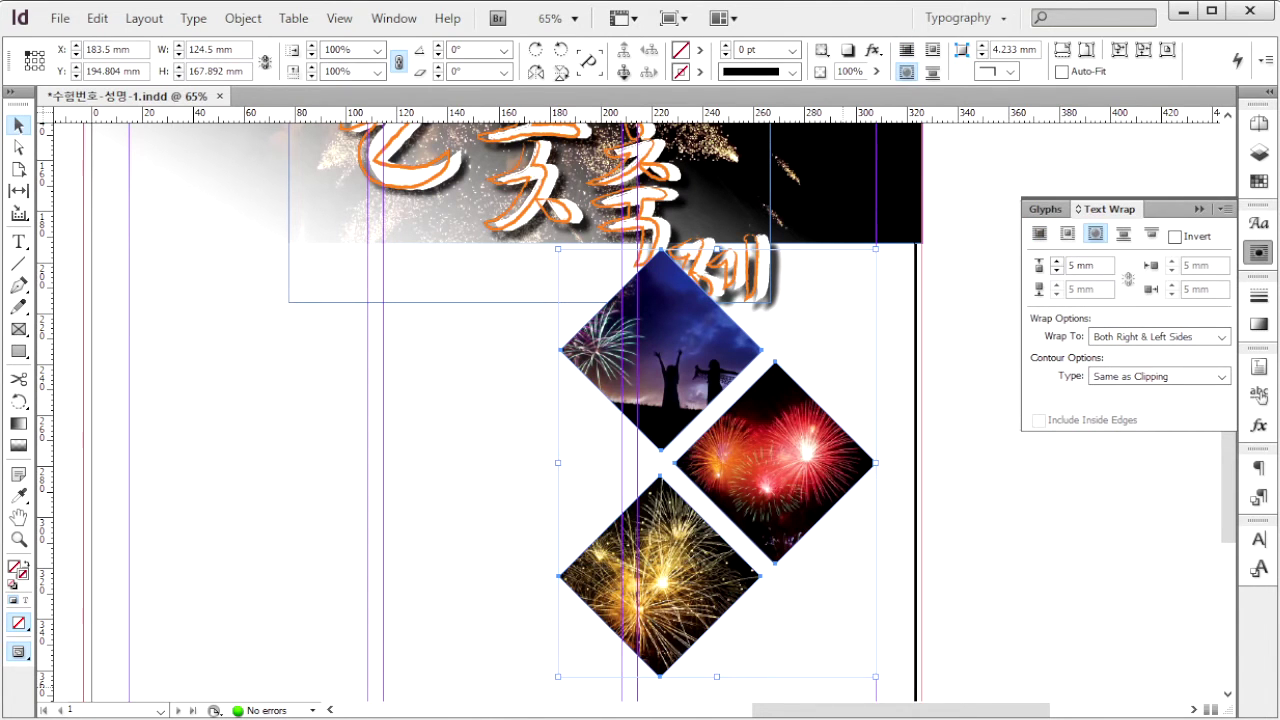
key("alt+Tab")
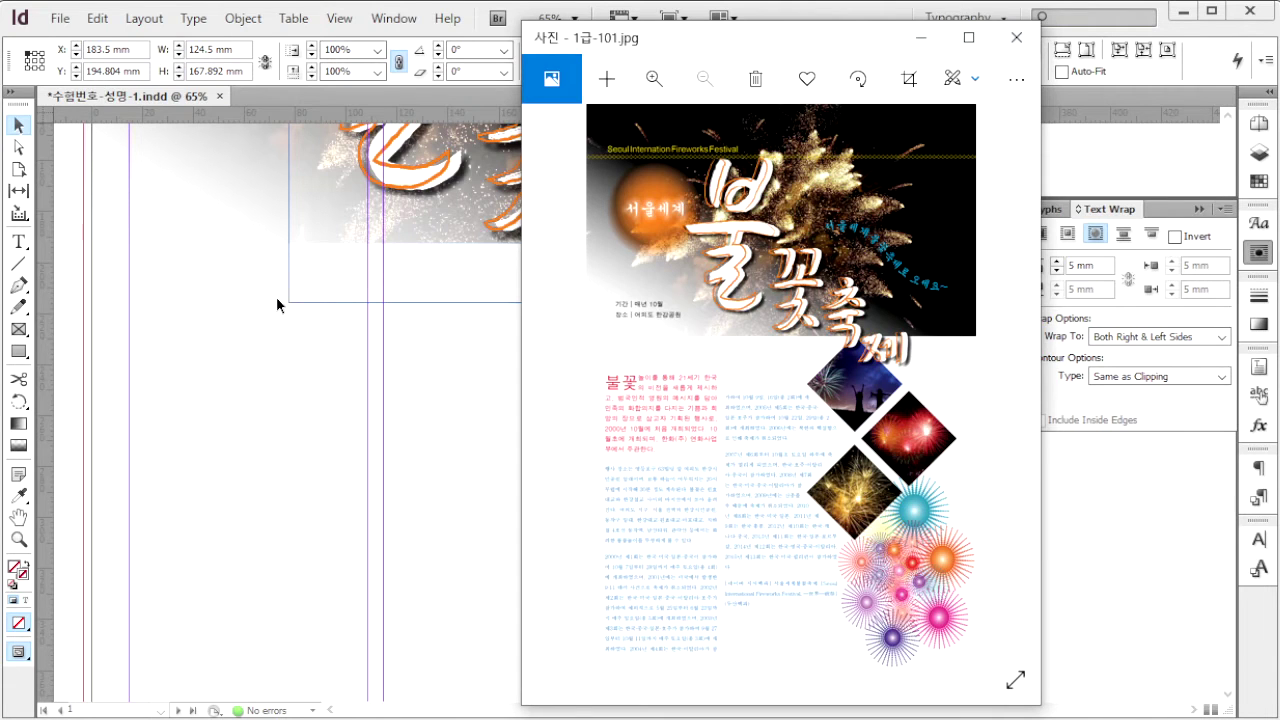
key("alt+Tab")
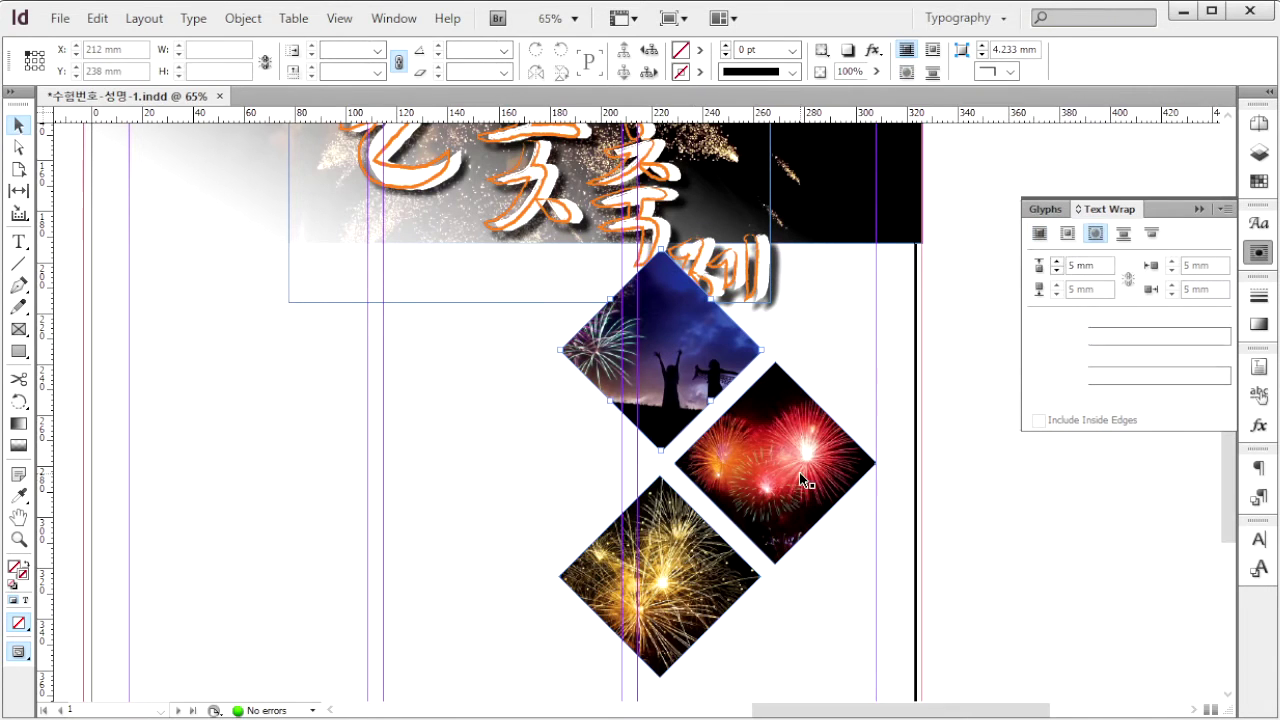
left_click(700, 605)
left_click(705, 612)
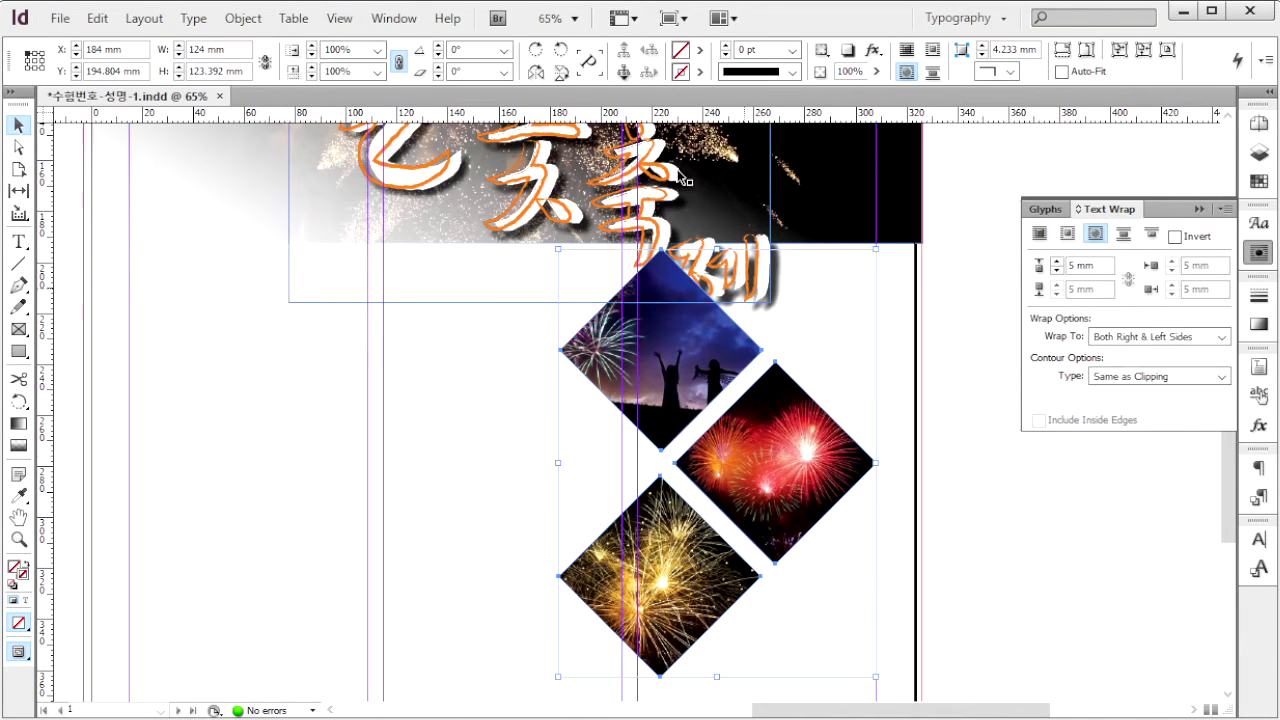
left_click(243, 18)
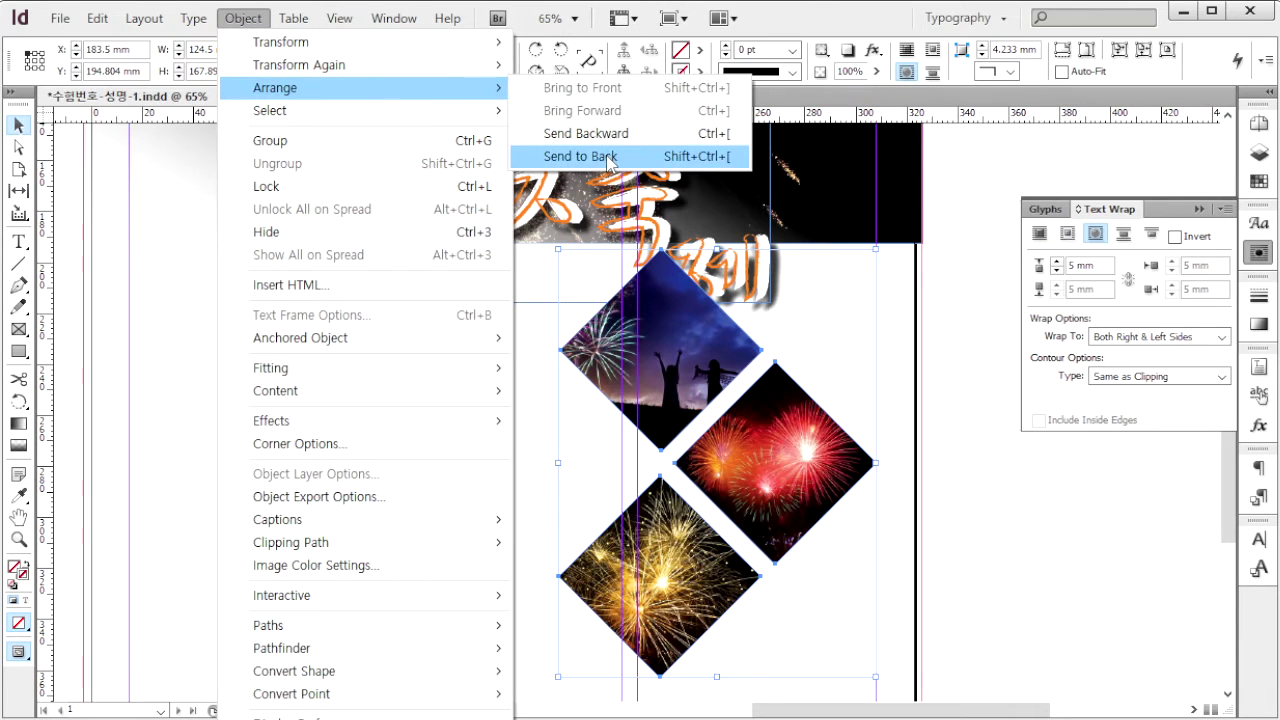
left_click(600, 157)
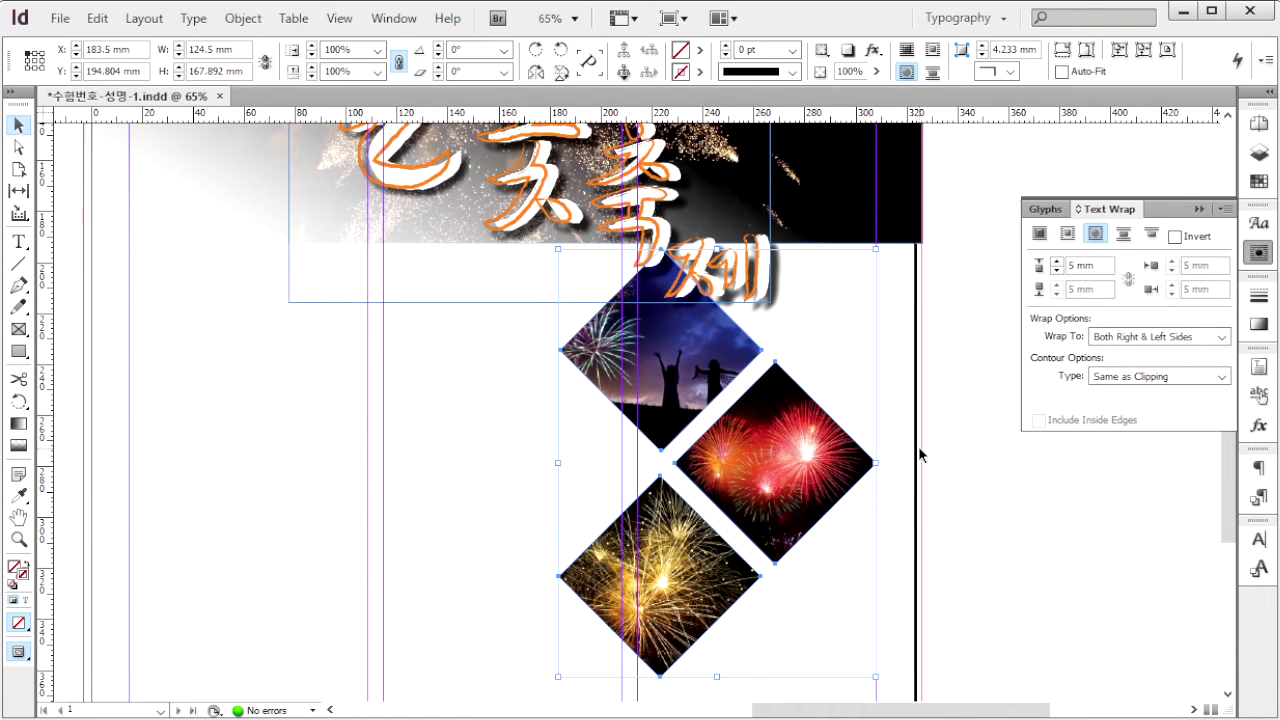
left_click(1048, 515)
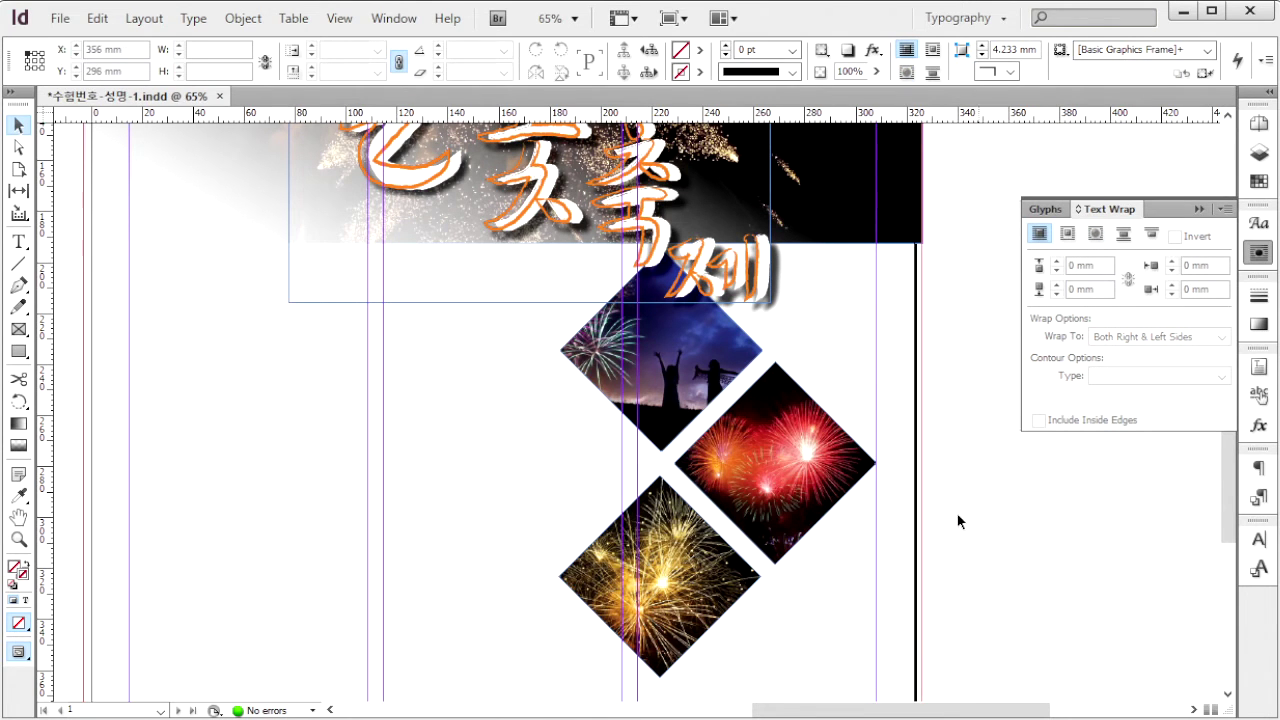
Place 1급-4.psd below the diamond photos in a frame of about 133.8 × 177.8 mm at X 234 mm, Y 295 mm.
left_click_drag(908, 498, 817, 409)
key("ctrl+d")
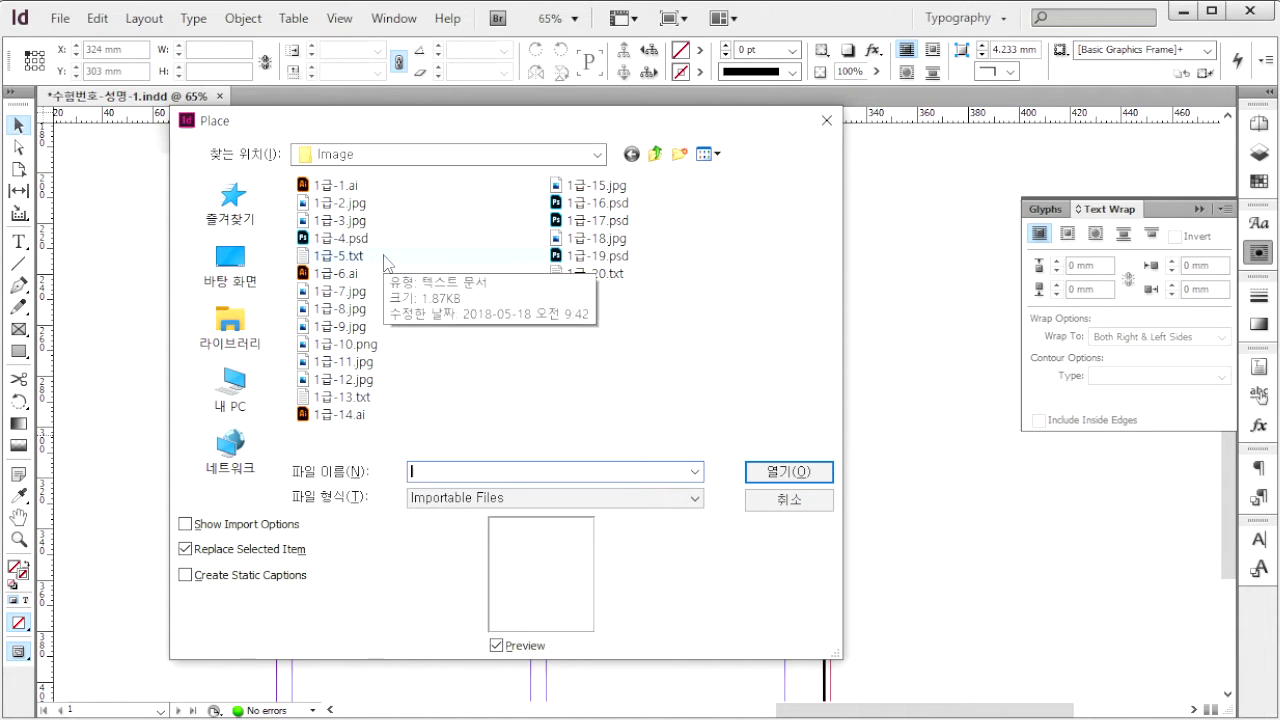
left_click(340, 240)
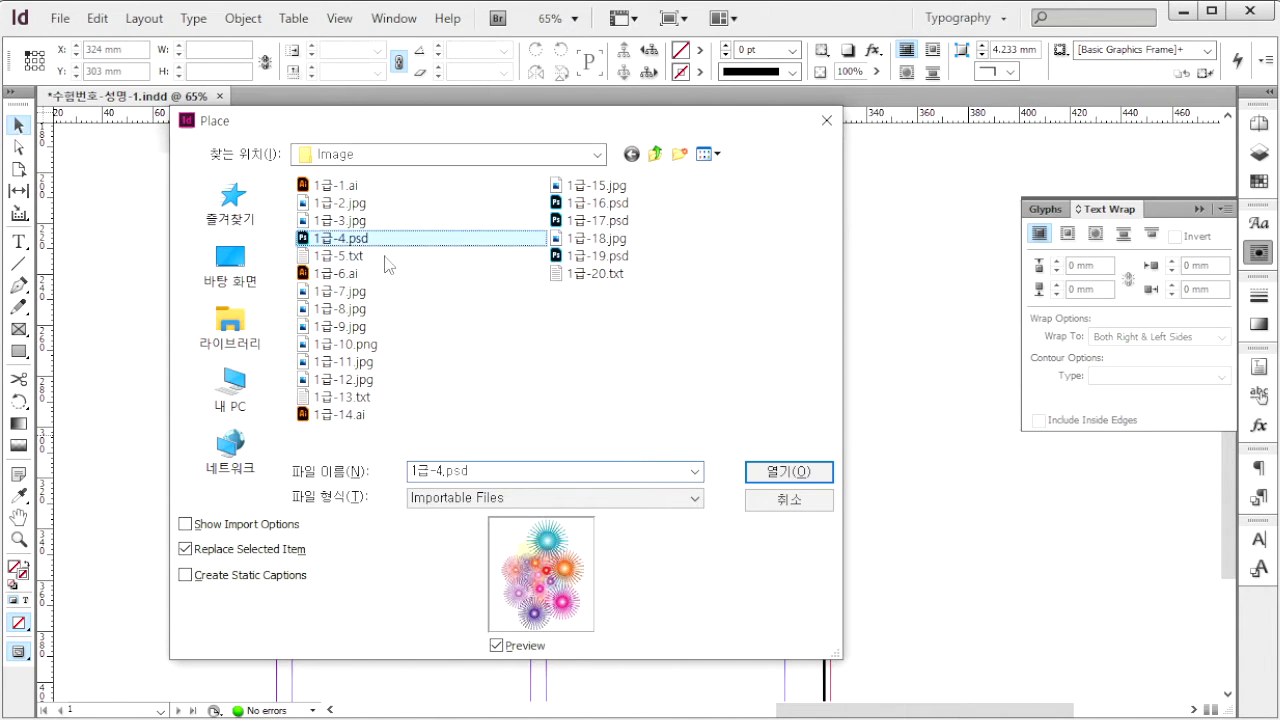
left_click(786, 474)
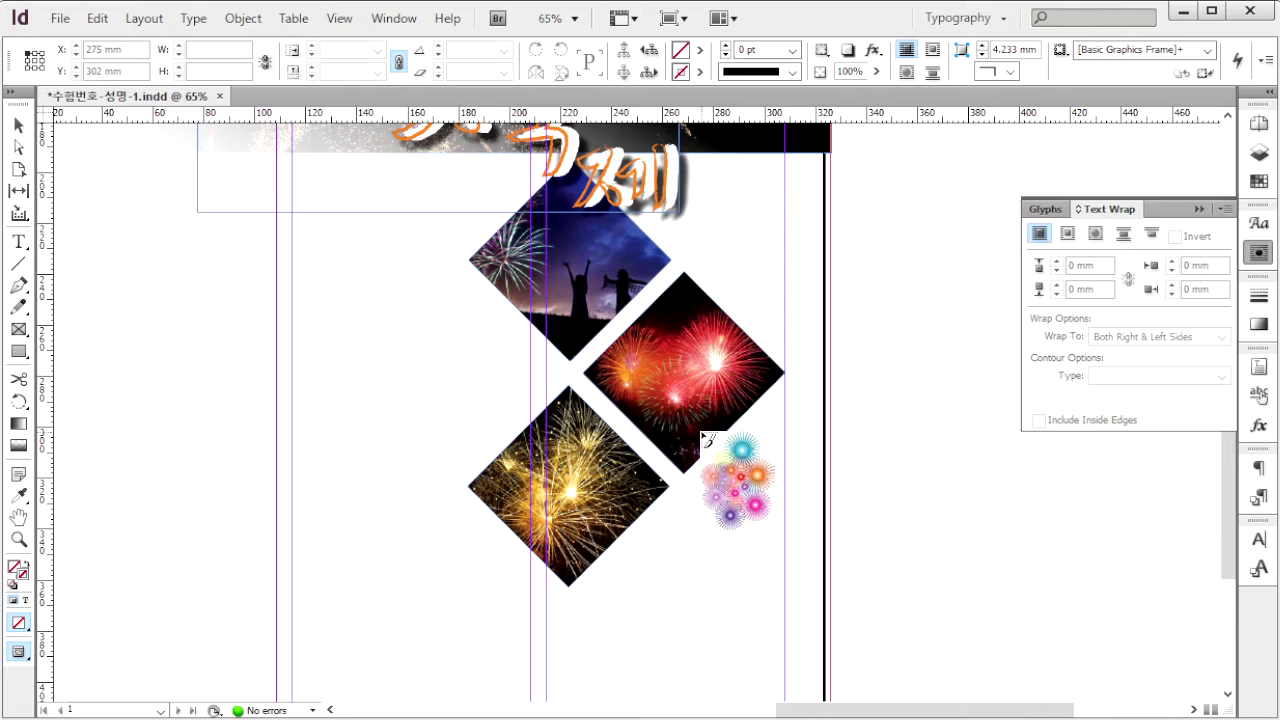
left_click_drag(596, 421, 863, 634)
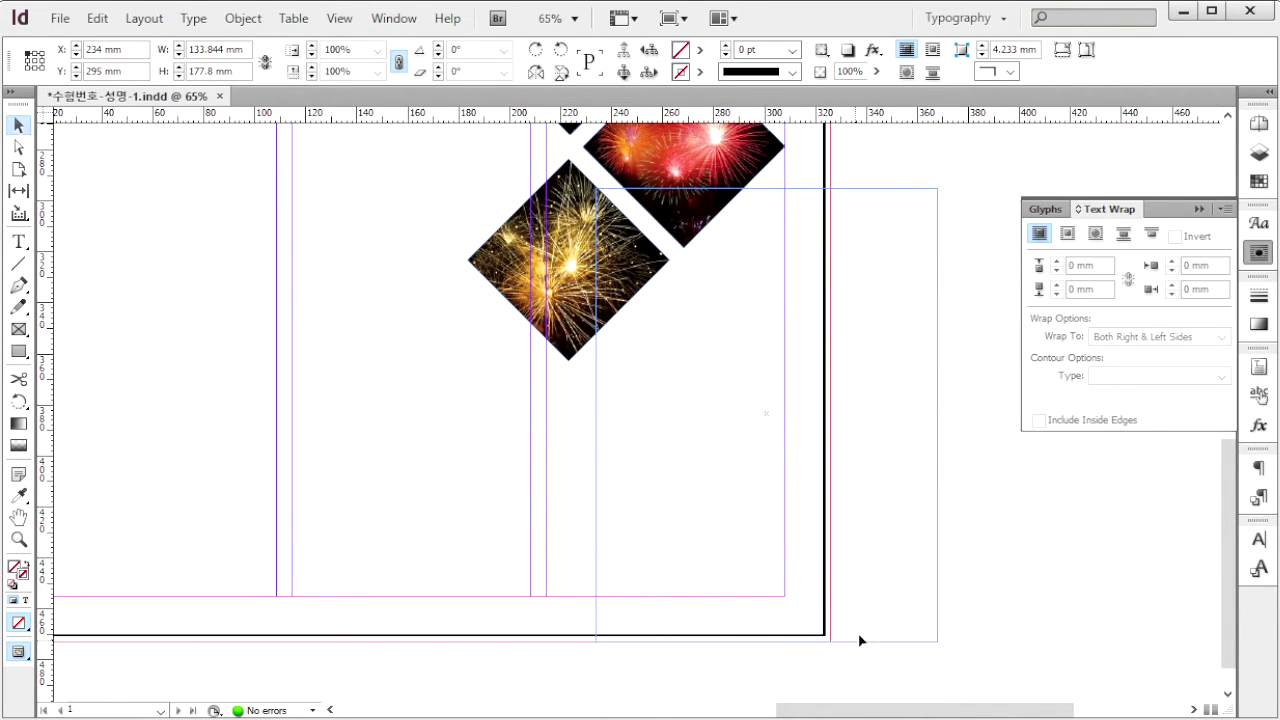
Following the sample, fit the burst graphic's frame to about 114 × 161 mm at X 208.3 mm, Y 305.3 mm and send it to the back.
key("alt+Tab")
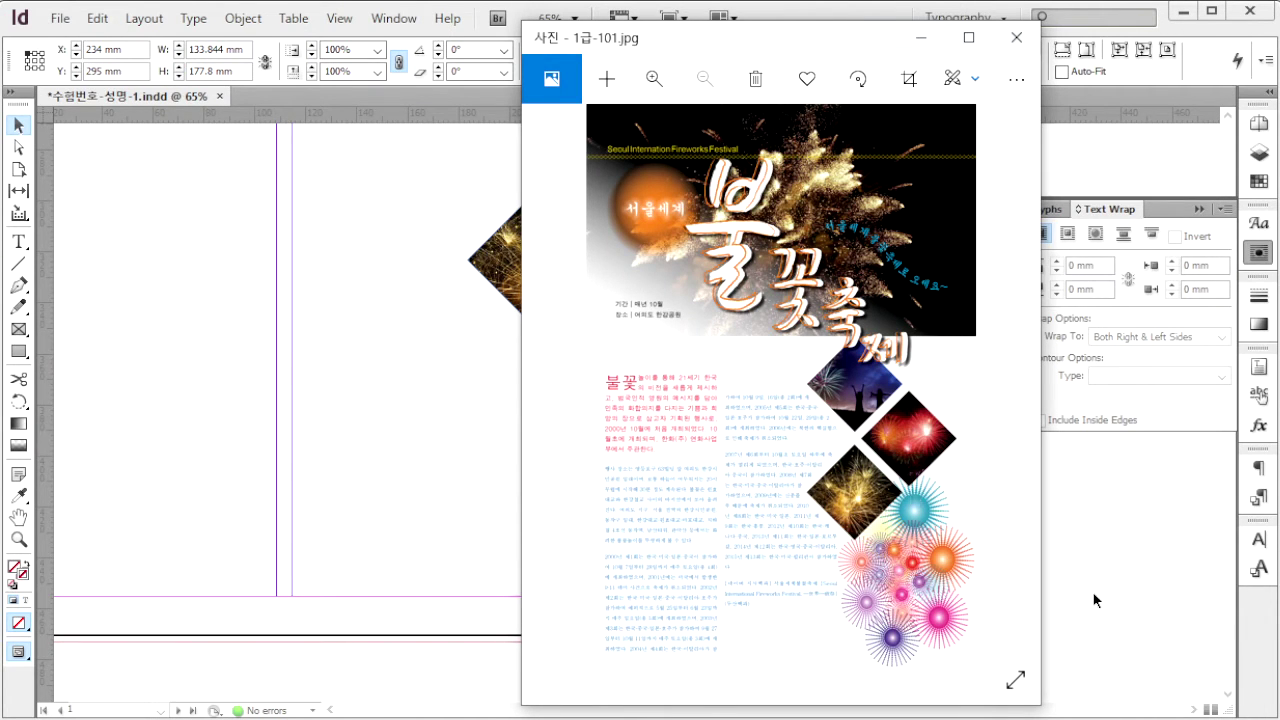
key("alt+Tab")
left_click(243, 18)
mouse_move(275, 87)
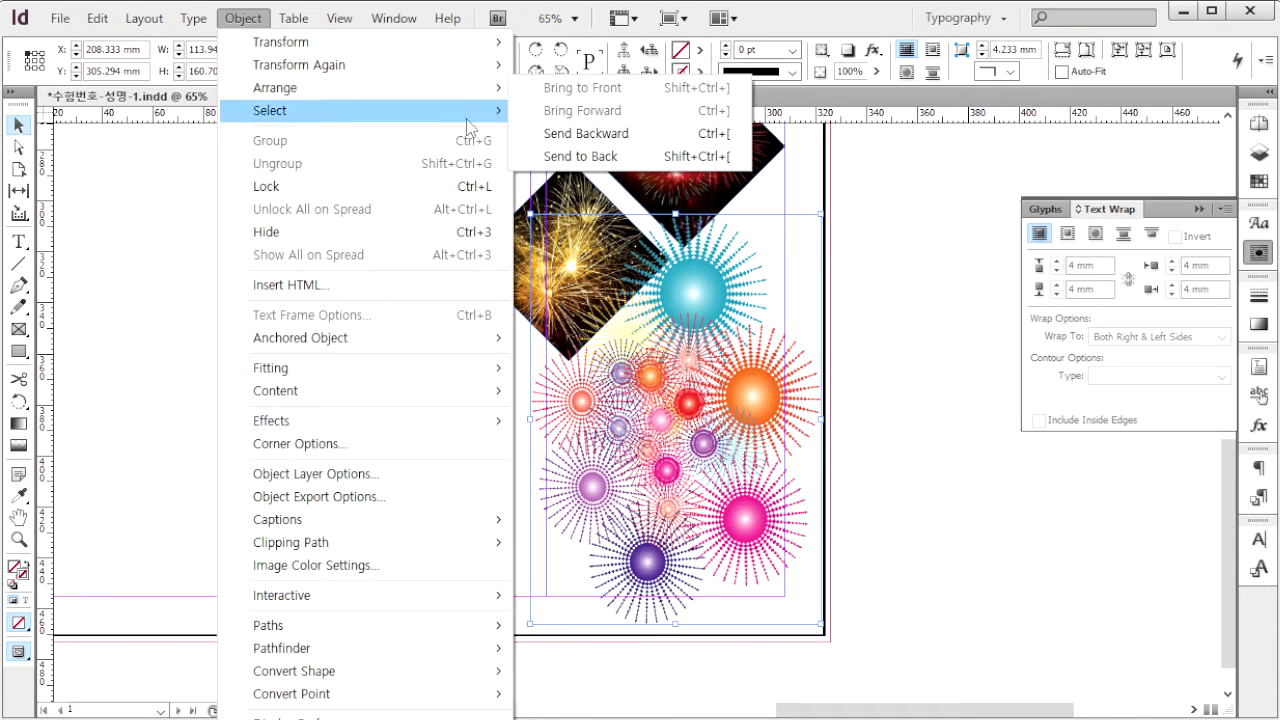
left_click(609, 157)
left_click(923, 509)
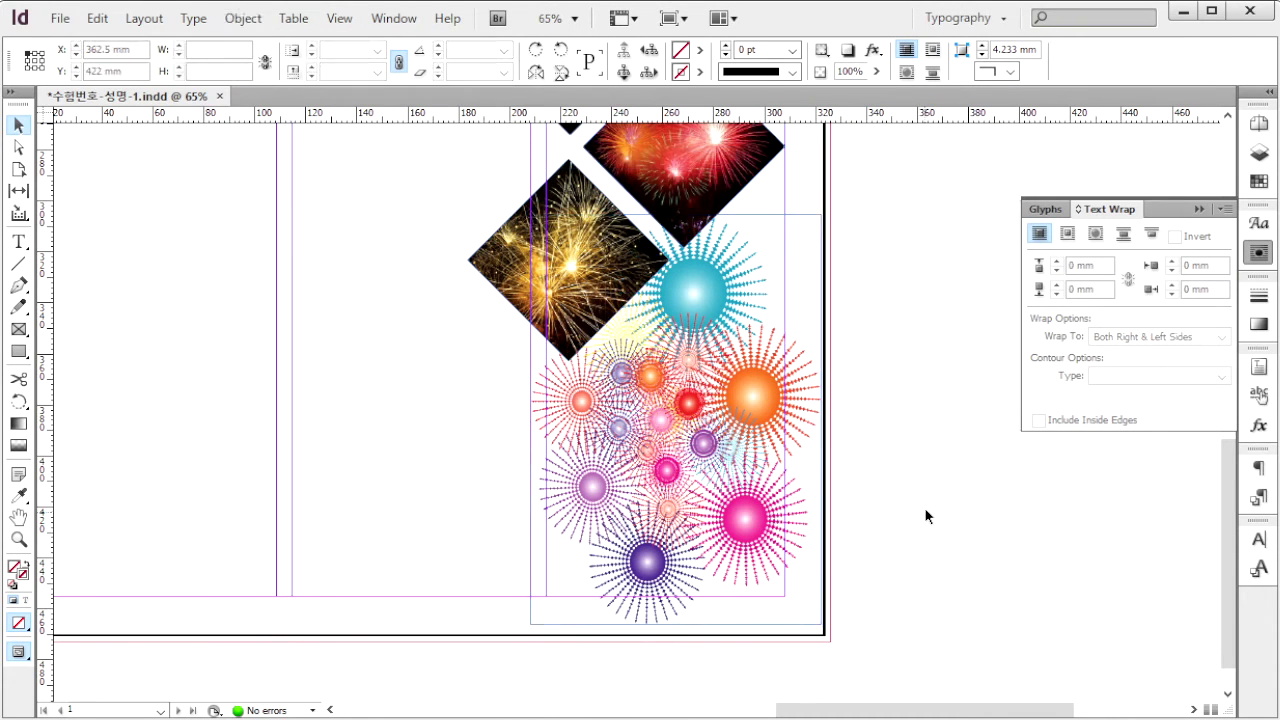
Check the sample and draw a horizontal line across the header photo from X -3 mm, Y 20 mm with a length of 329 mm.
scroll(1052, 305, "left", 2)
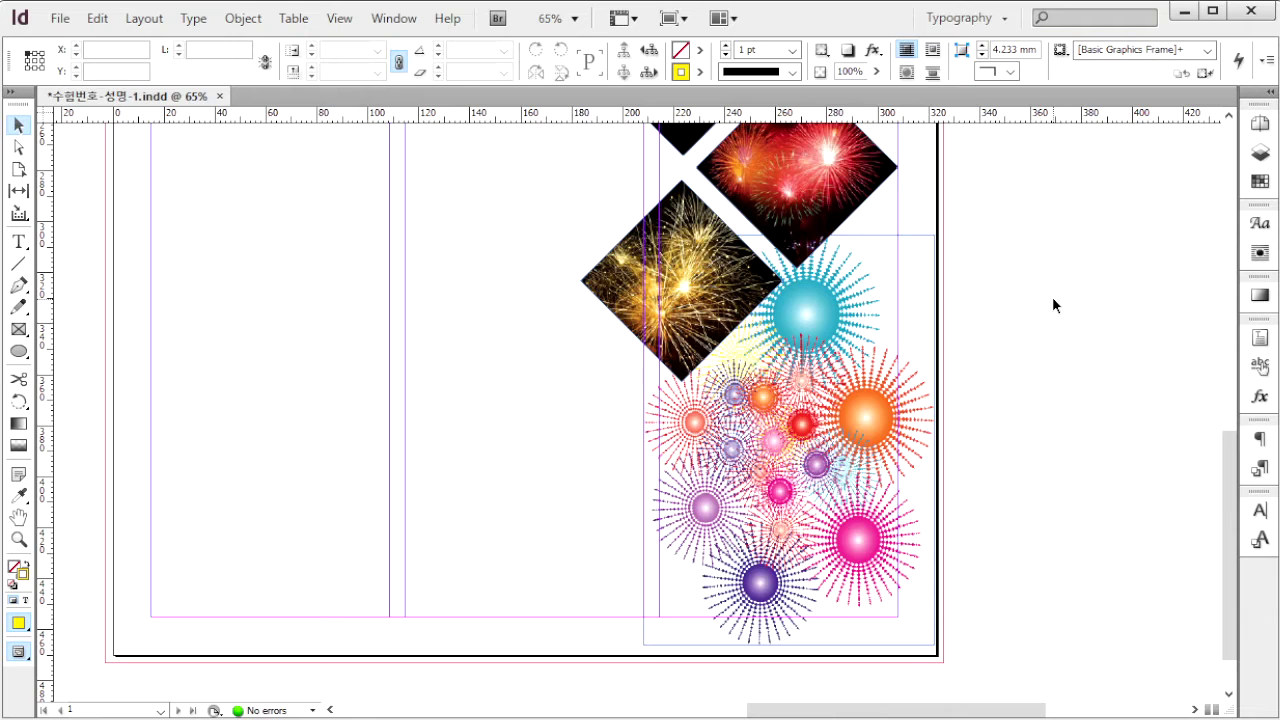
key("alt+Tab")
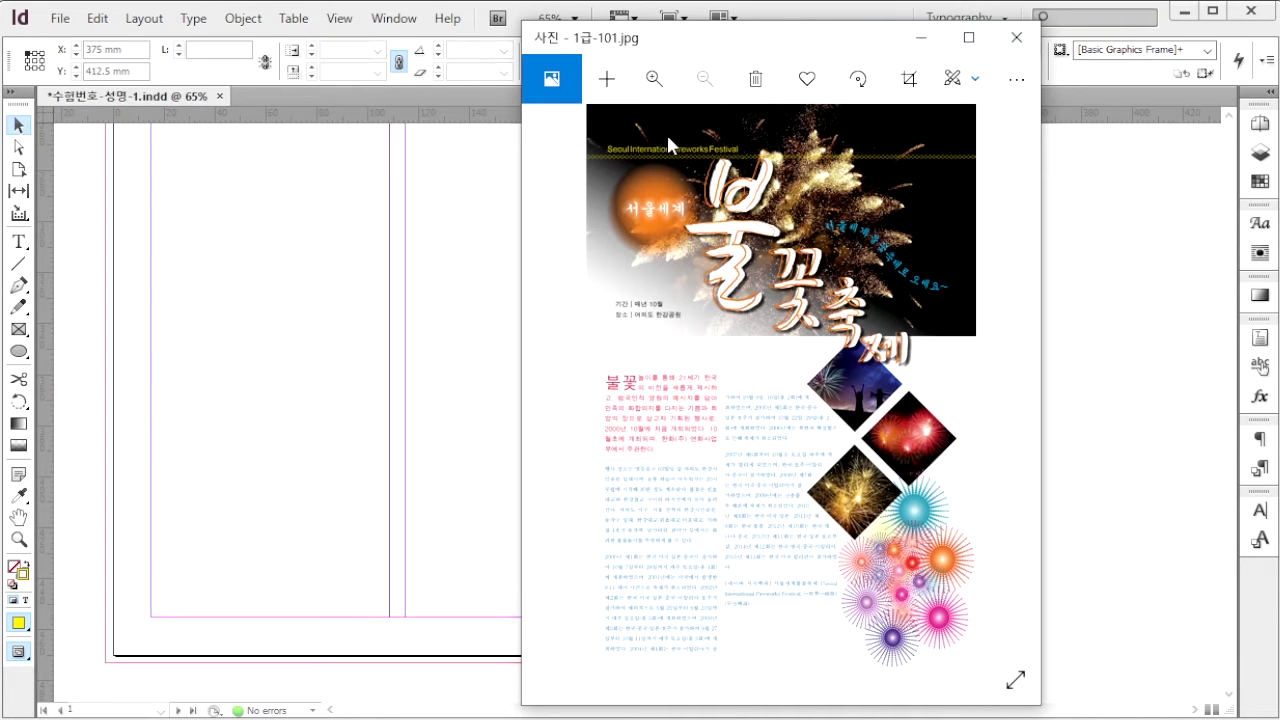
left_click(1085, 540)
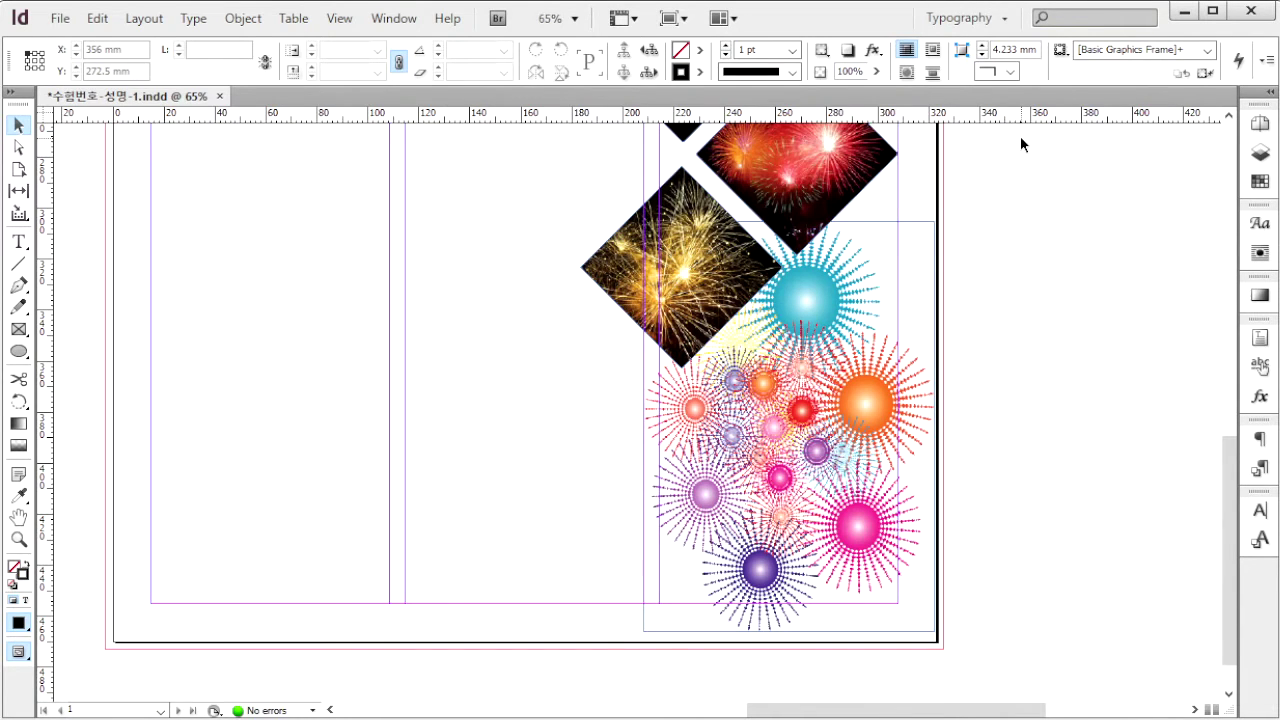
key("F10")
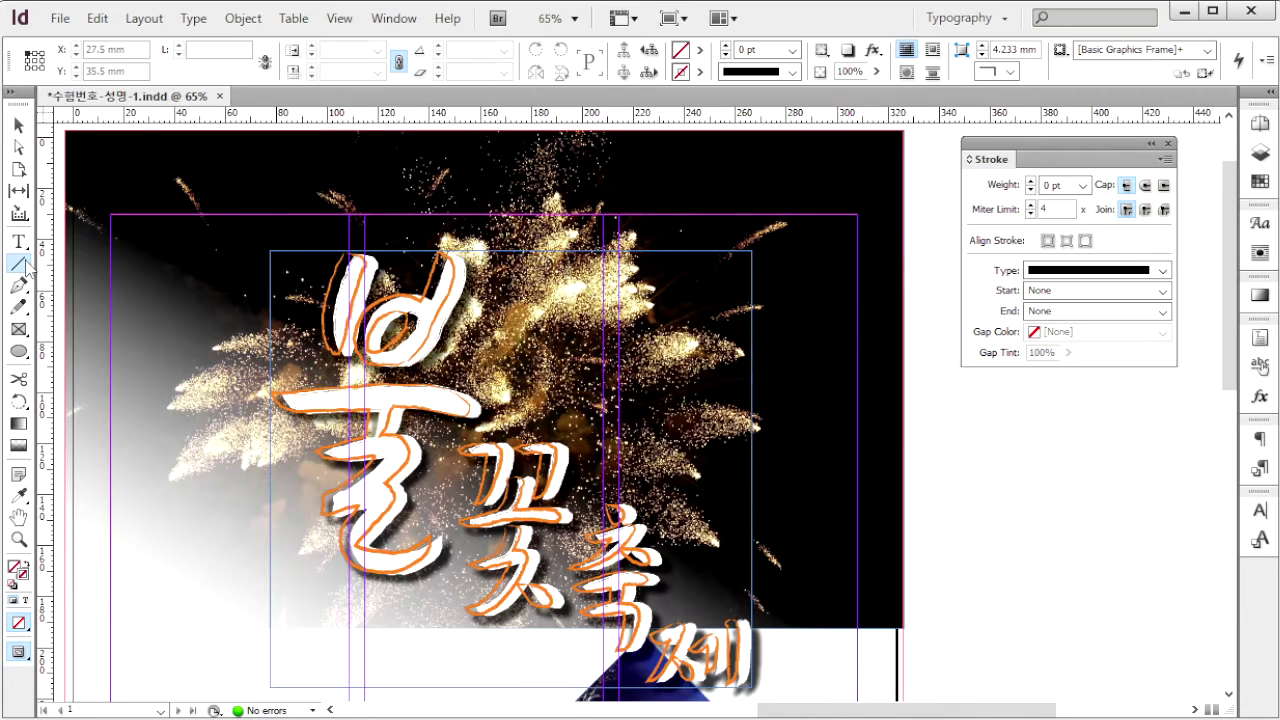
left_click(18, 262)
left_click_drag(65, 188, 937, 196)
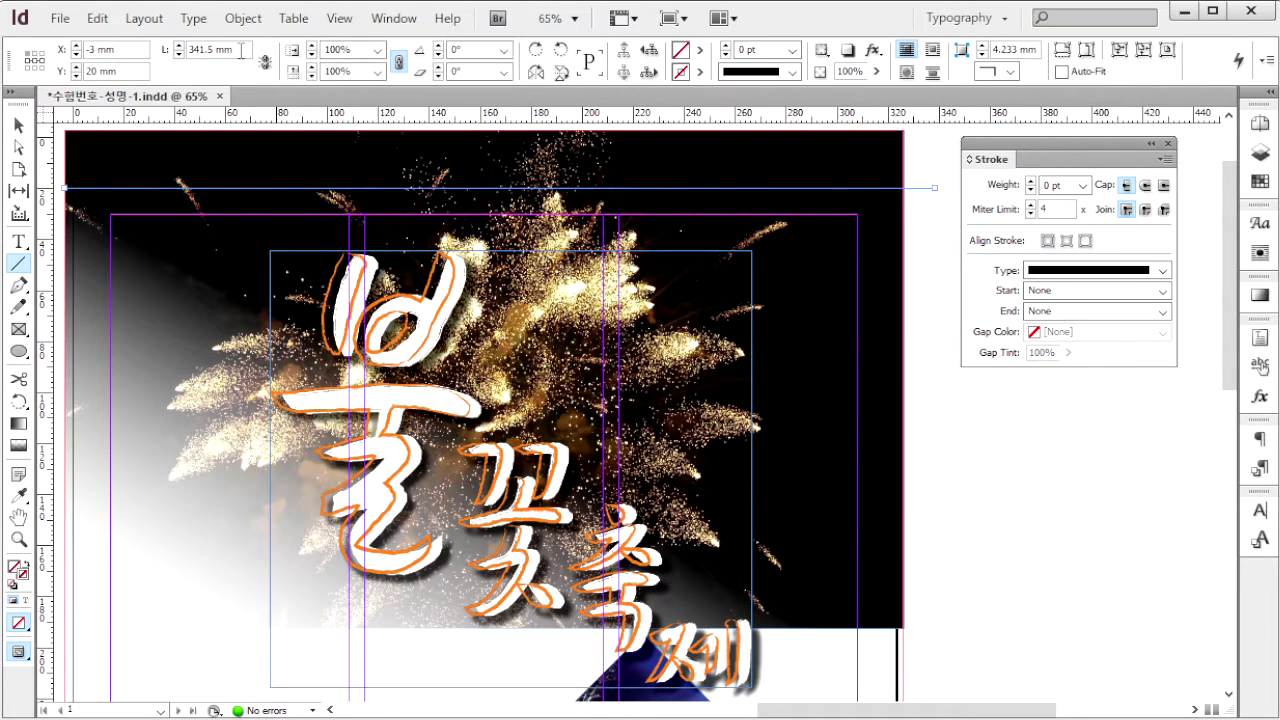
left_click_drag(237, 50, 149, 48)
type("329")
key("Return")
Set the line's stroke weight to 10 pt and its type to White Diamond.
left_click_drag(1065, 185, 977, 183)
type("10")
key("Return")
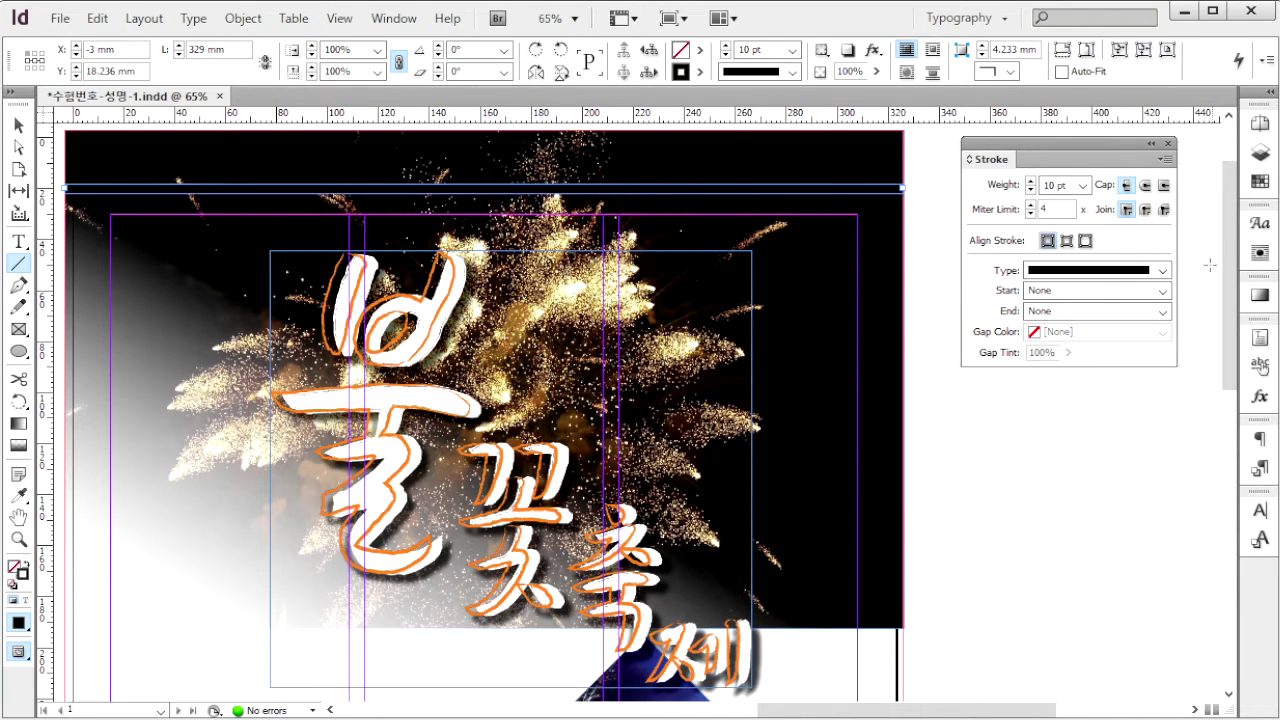
left_click(1162, 270)
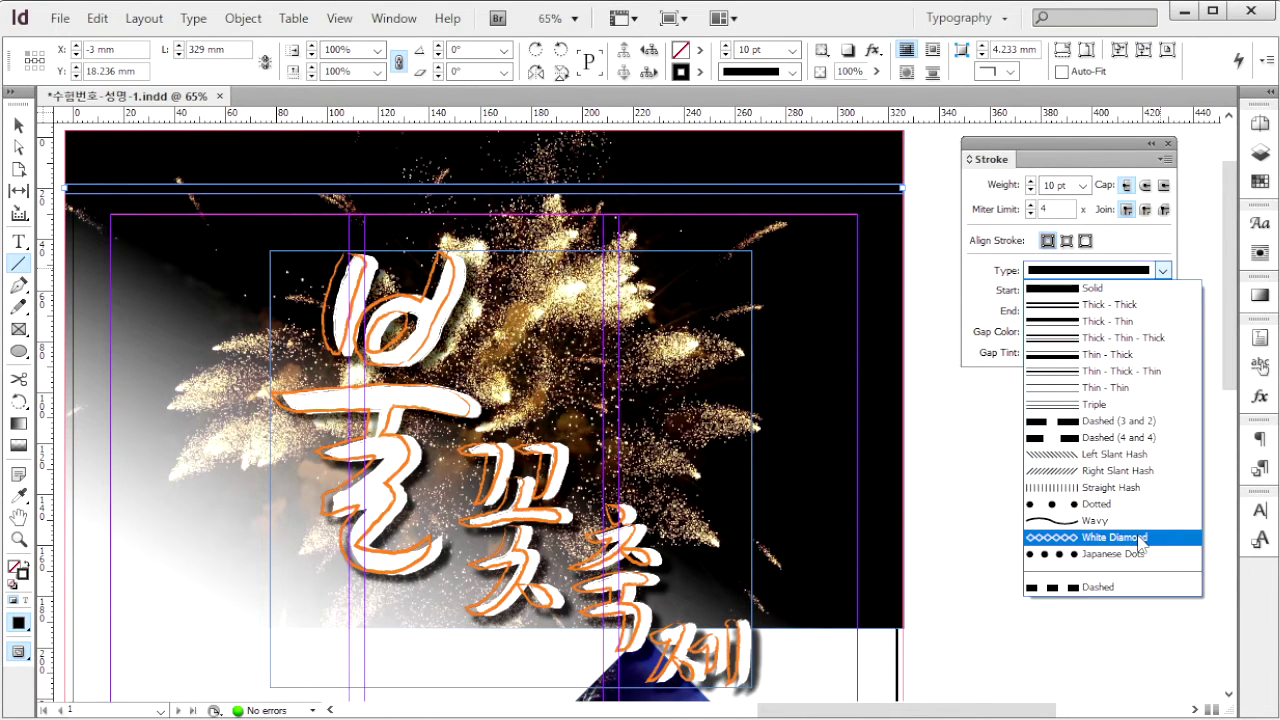
left_click(1140, 538)
Color the line's stroke yellow with C 0, M 10, Y 100, K 0.
key("F6")
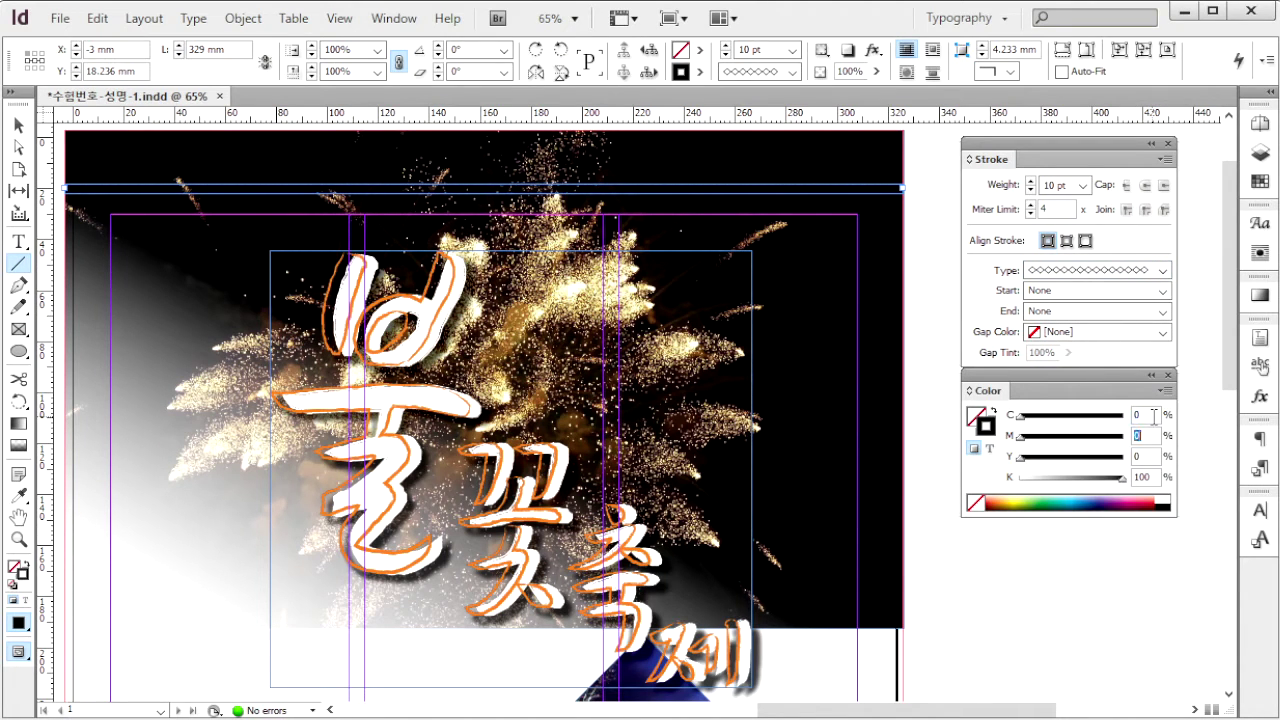
type("10")
key("Tab")
type("100")
key("Tab")
type("00")
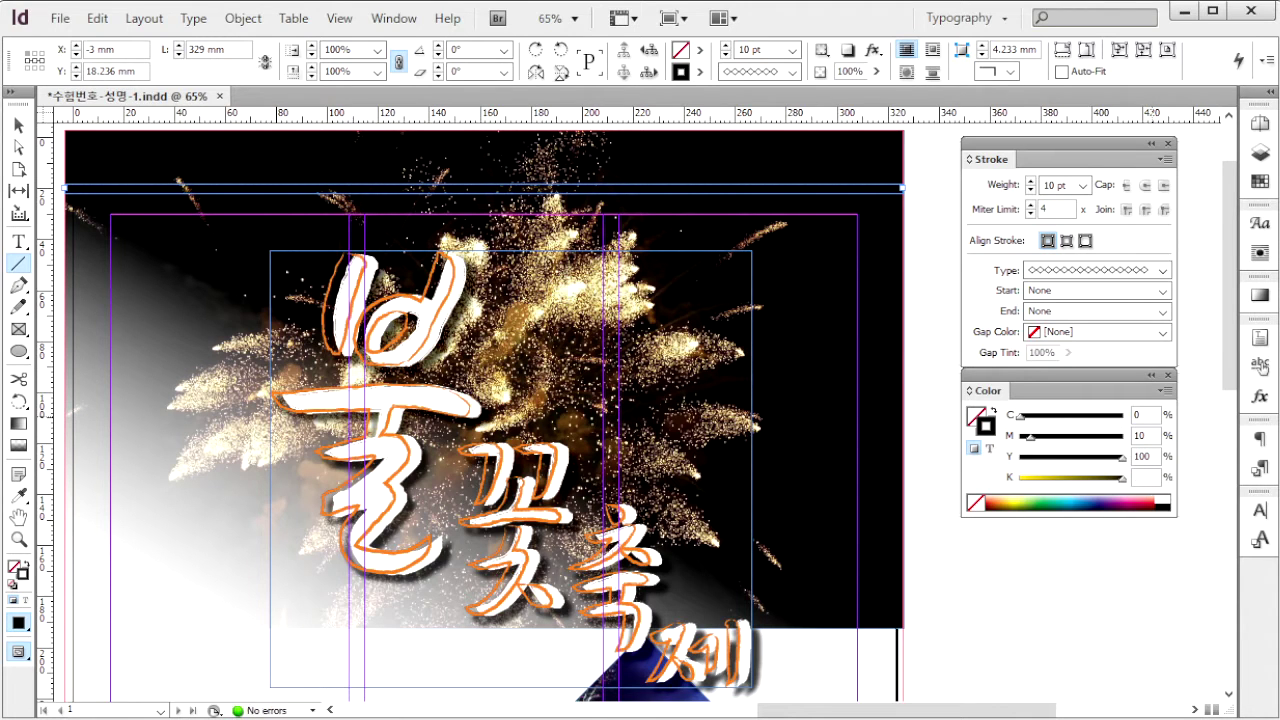
key("Return")
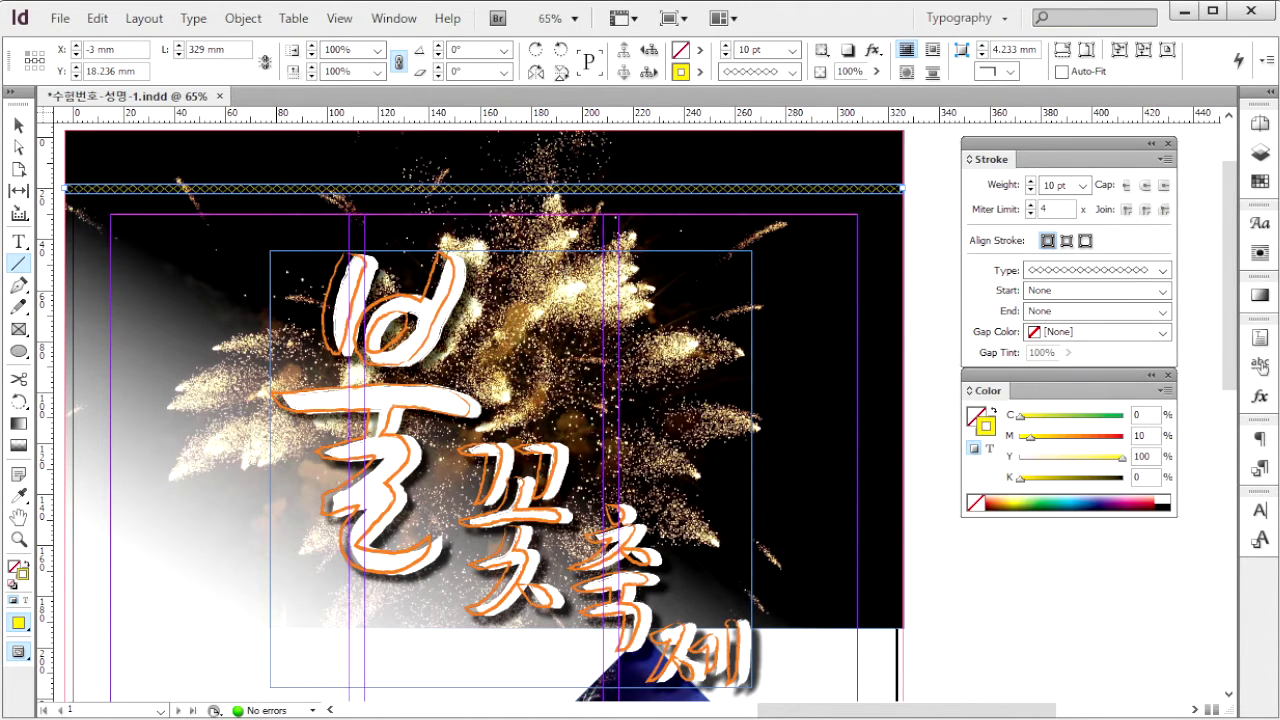
Compare with the sample and create an 80 × 80 mm circle beside the large title letter at X 6 mm, Y 75 mm.
key("alt+Tab")
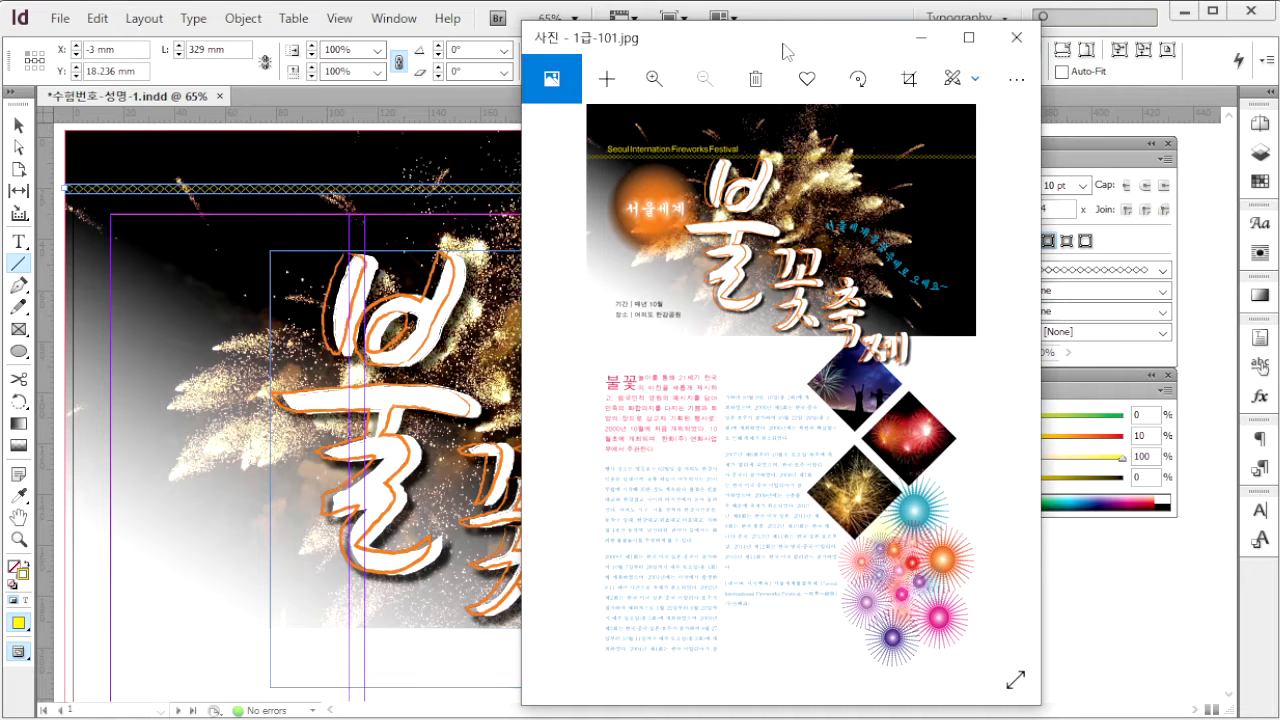
key("alt+Tab")
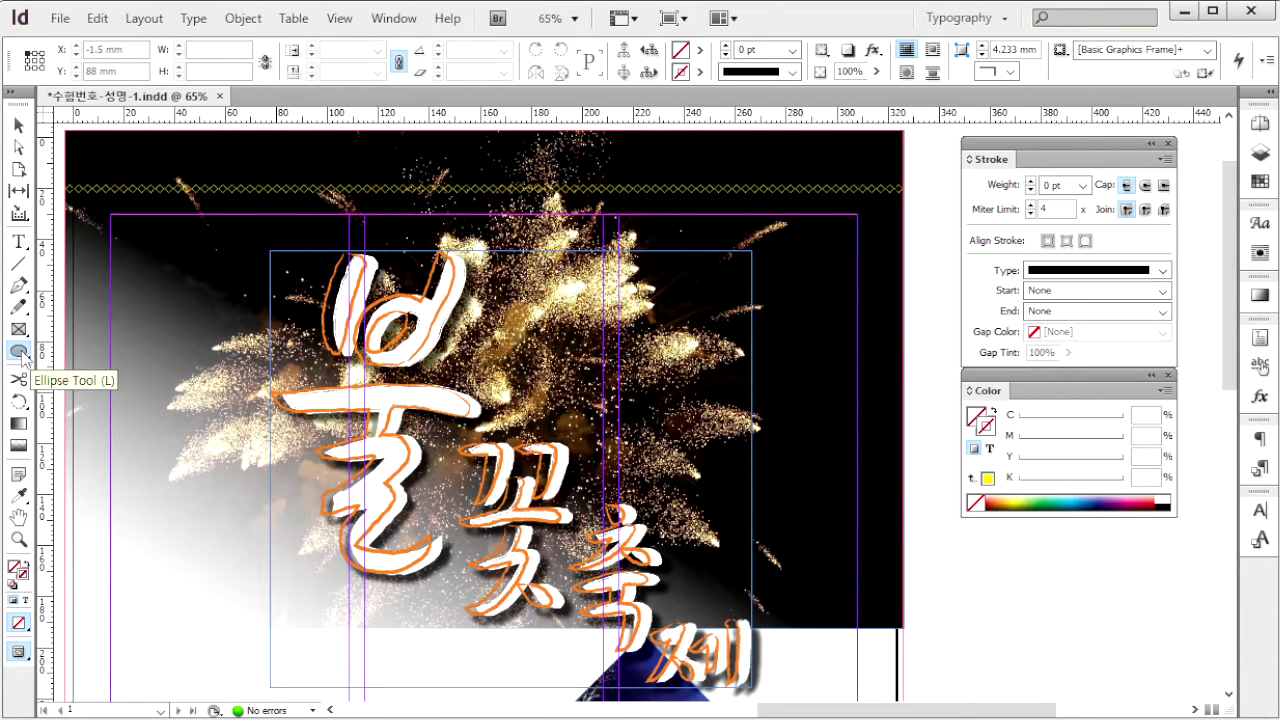
left_click(87, 329)
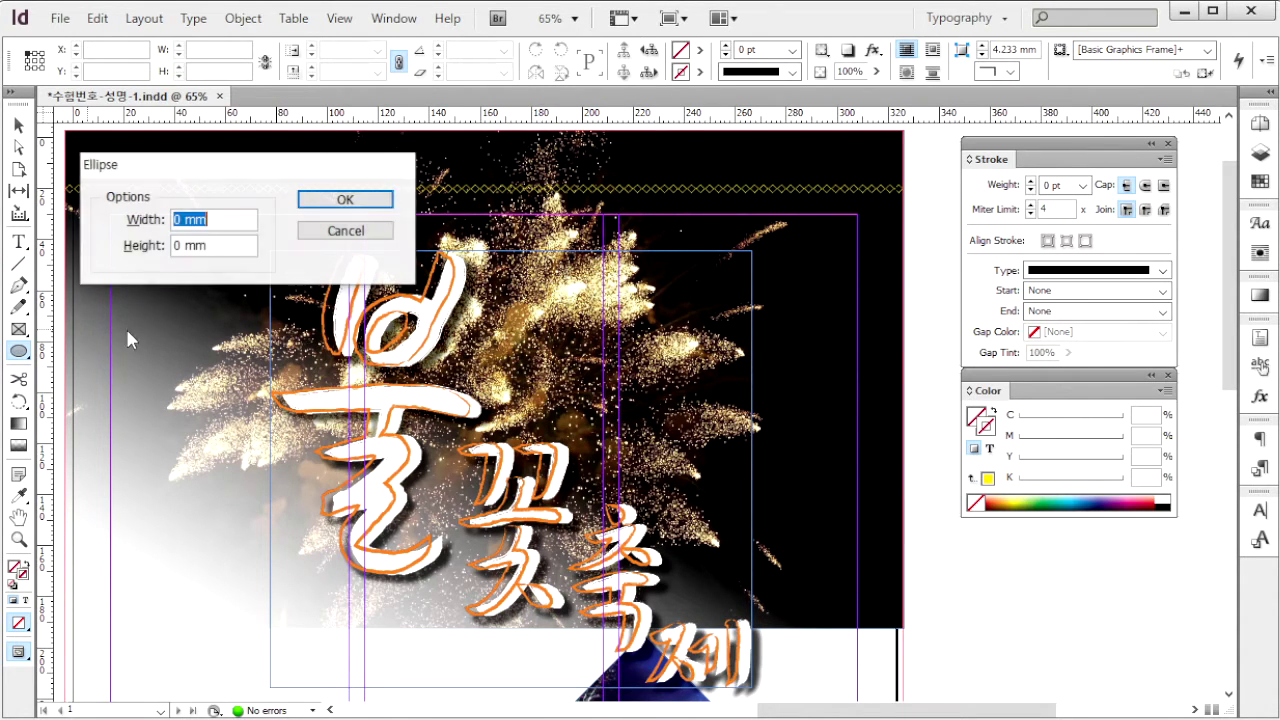
type("80")
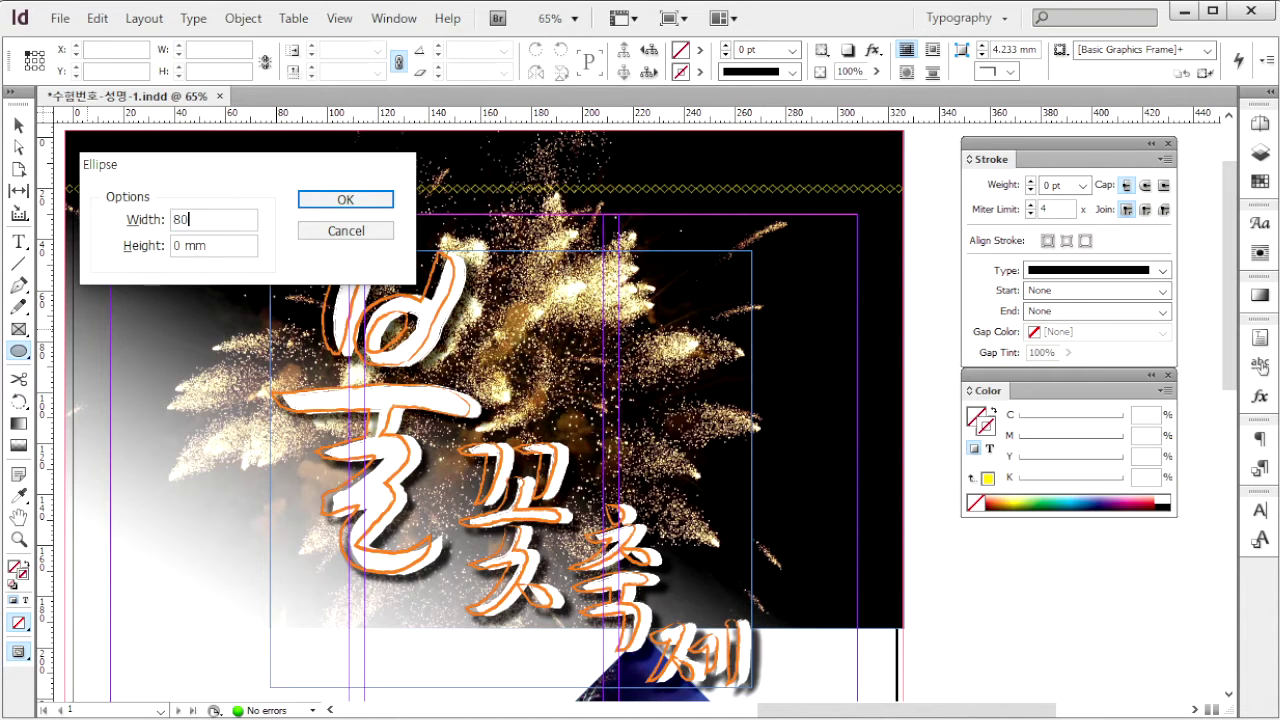
key("Tab")
type("80")
key("Return")
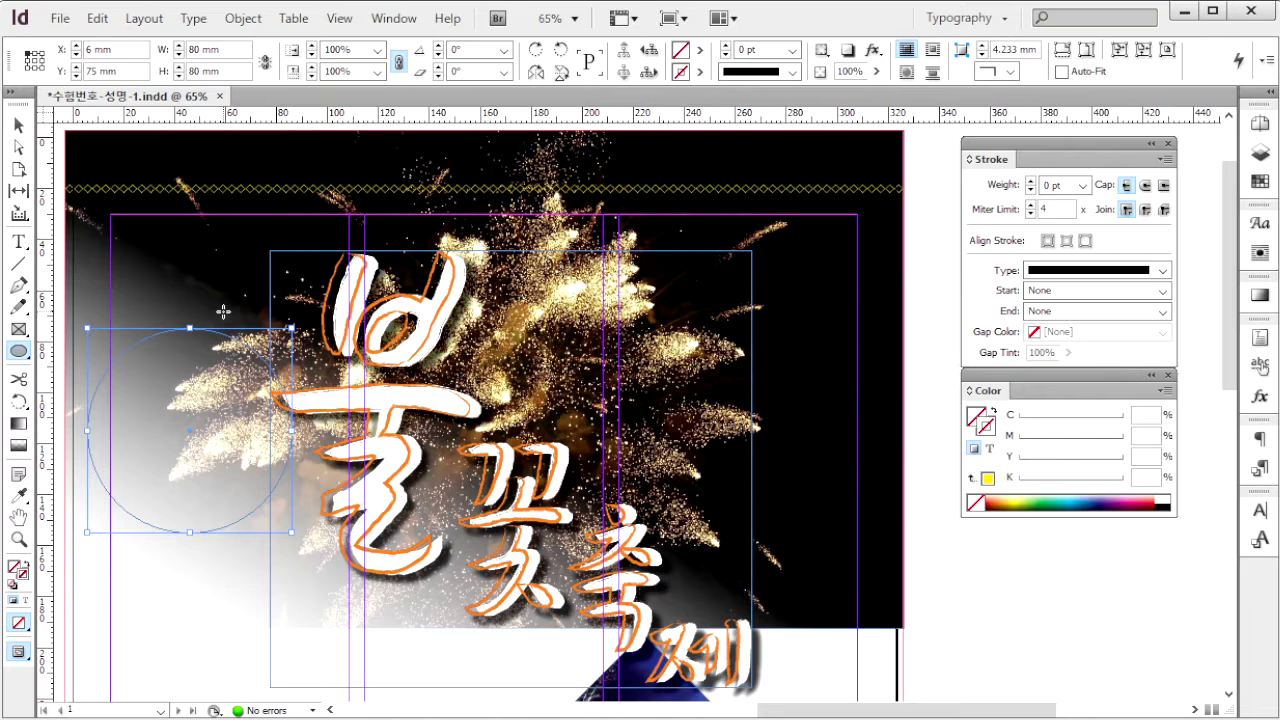
Fill the circle beside the title with orange C 0, M 60, Y 100, K 0.
left_click(1003, 503)
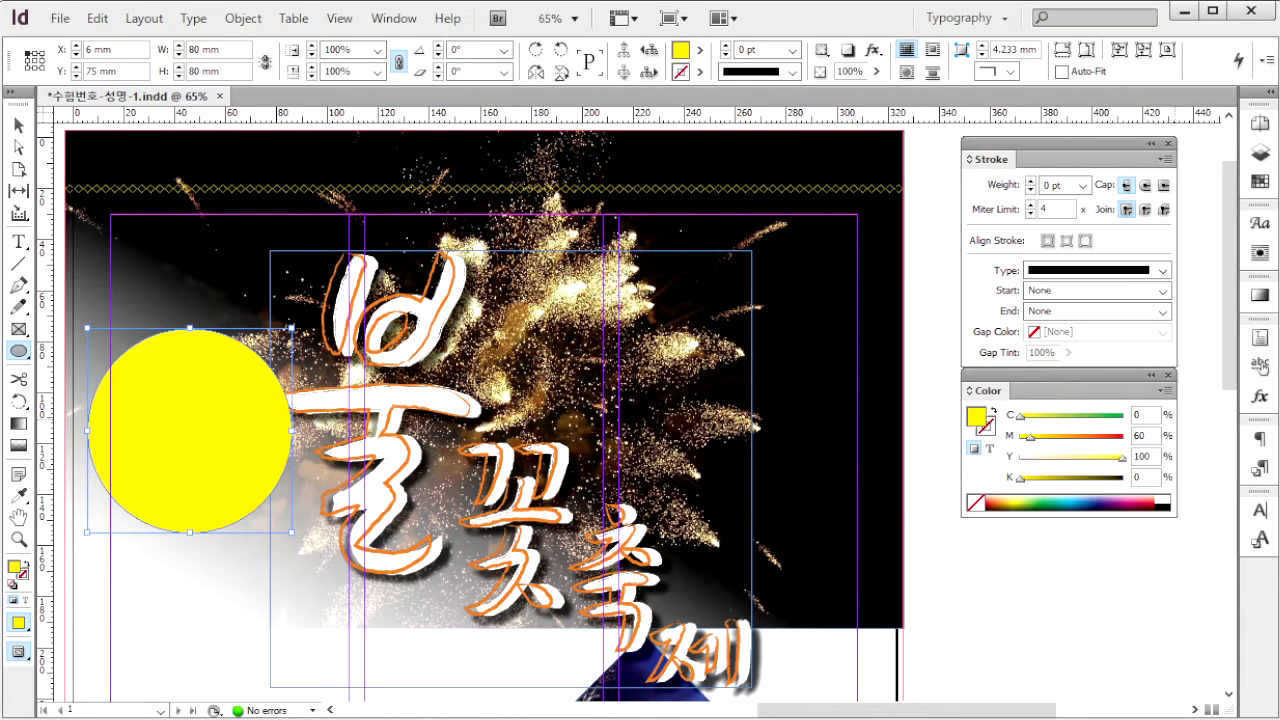
type("60")
key("Return")
scroll(1183, 428, "up", 3)
Apply a radial Gradient Feather to the orange circle, shifting the gradient midpoint toward the transparent stop so only its rim fades.
right_click(135, 375)
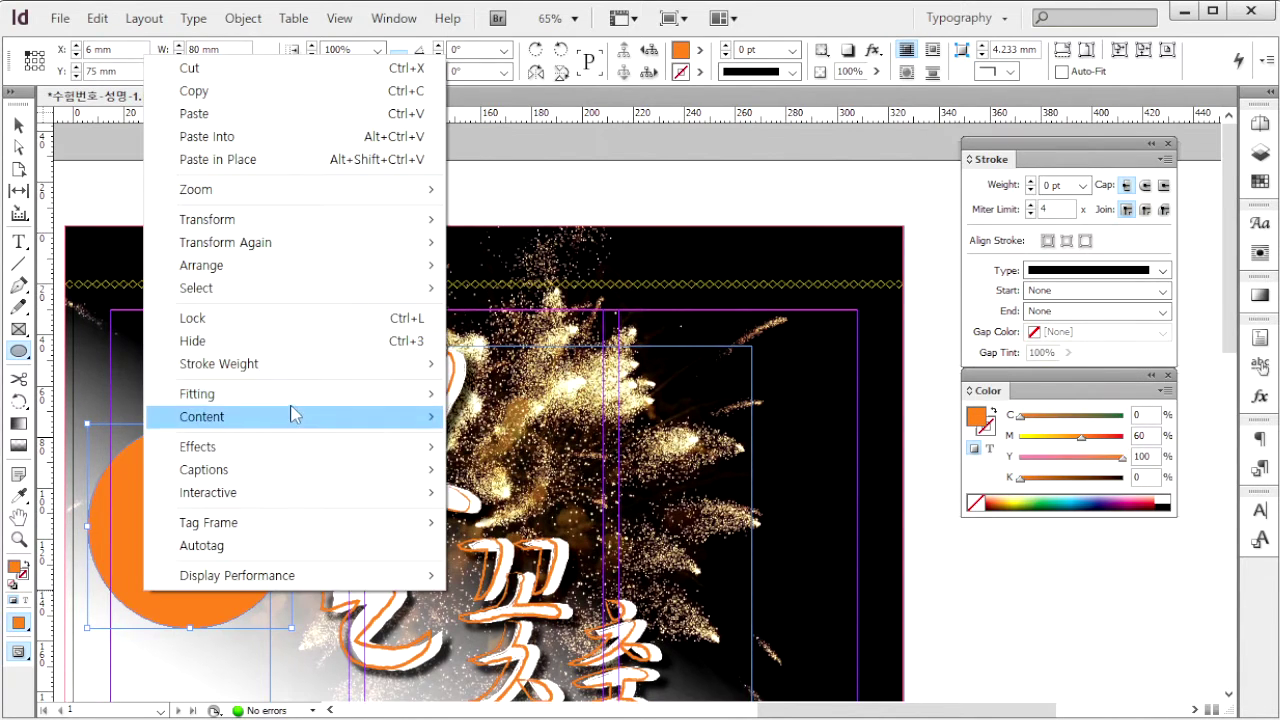
mouse_move(290, 426)
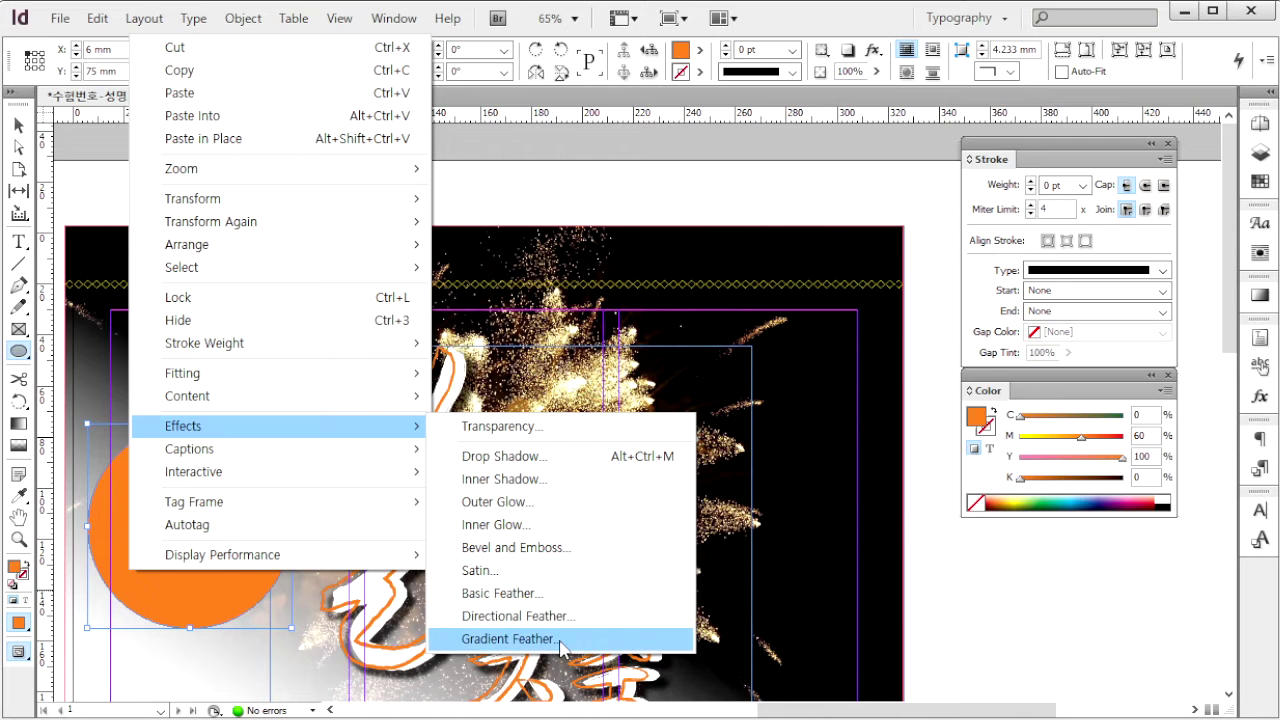
left_click(568, 642)
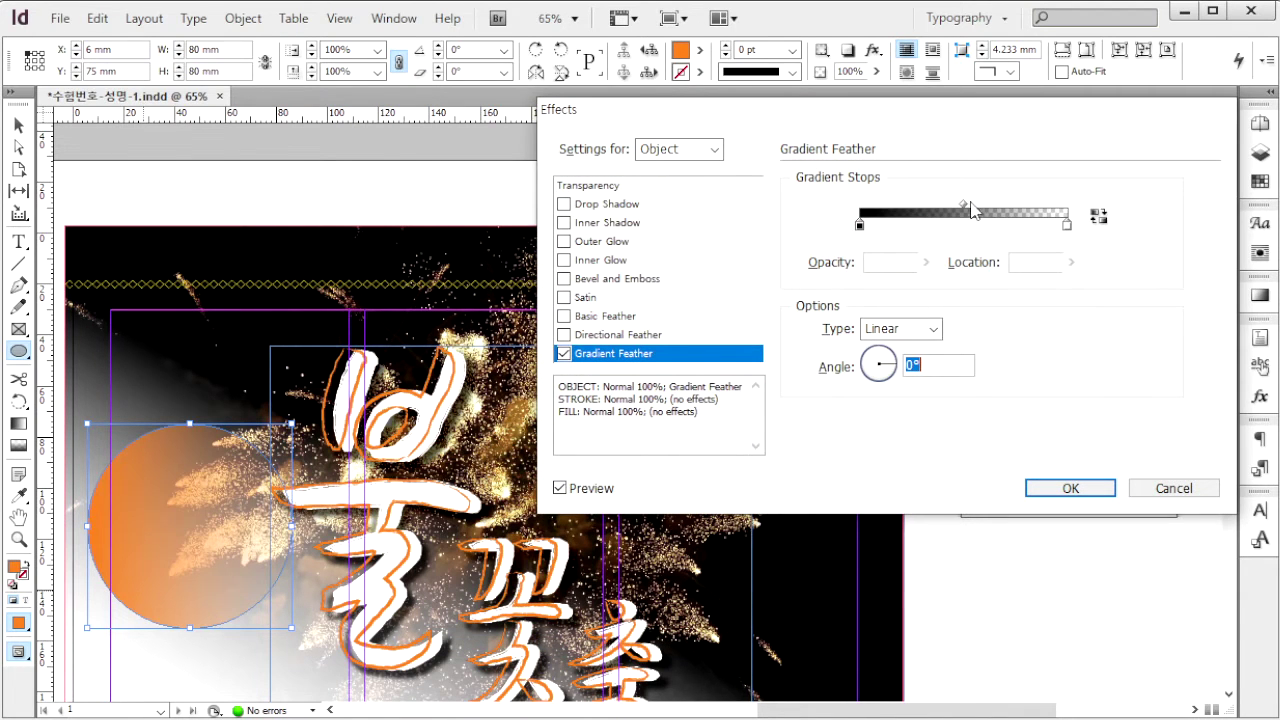
left_click_drag(963, 205, 1040, 205)
left_click(1066, 224)
left_click(929, 337)
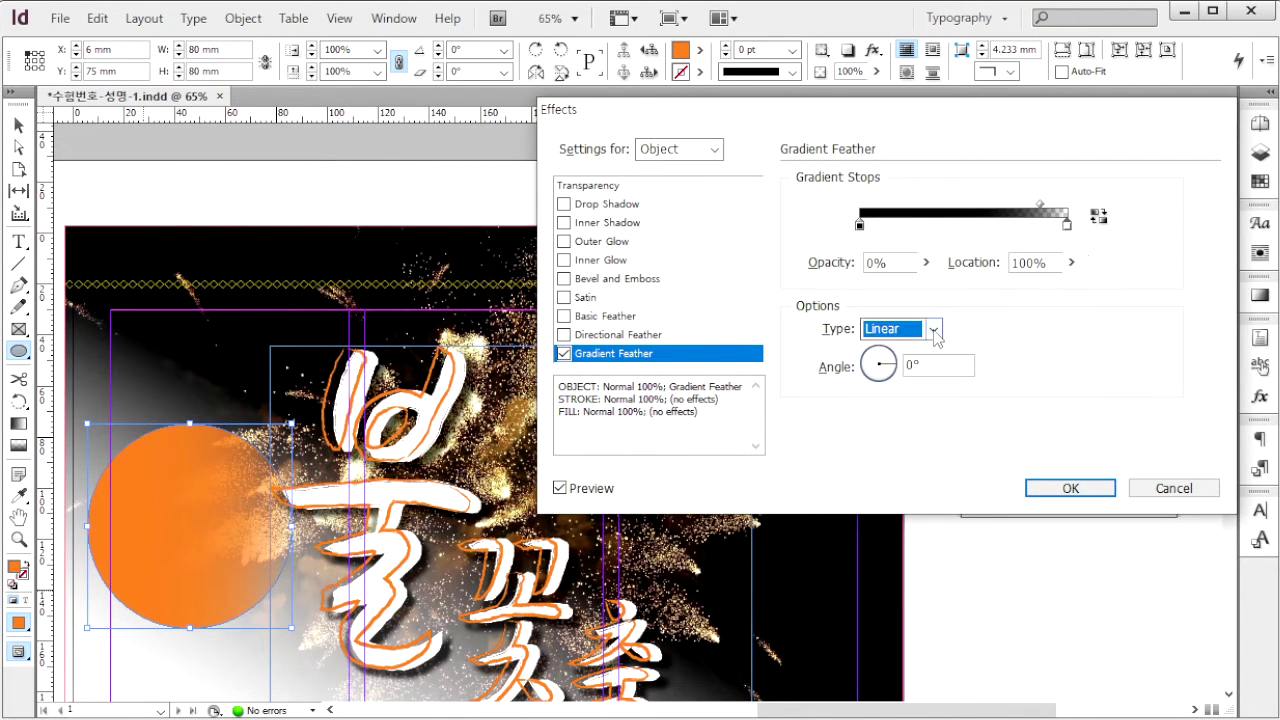
left_click(932, 331)
left_click(879, 366)
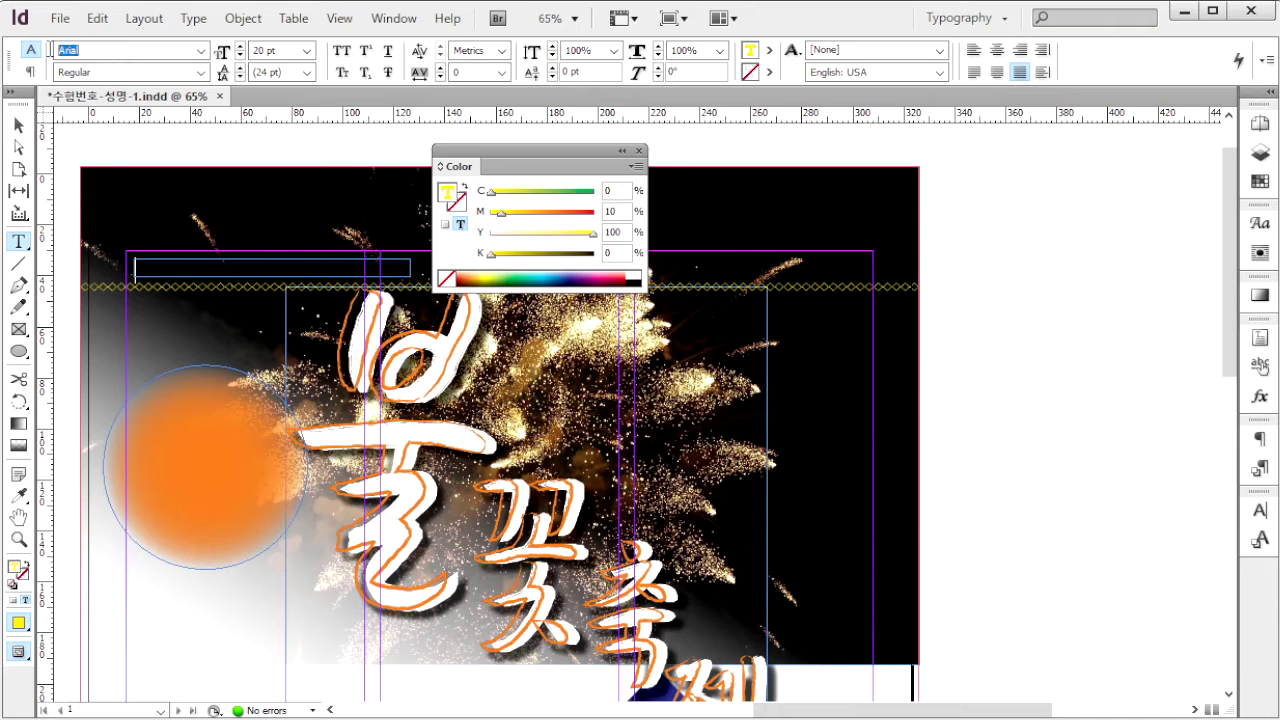
Check the sample and insert "Seoul Internation Fireworks Festival" above the decorative line in yellow Arial Regular 20 pt.
key("Tab")
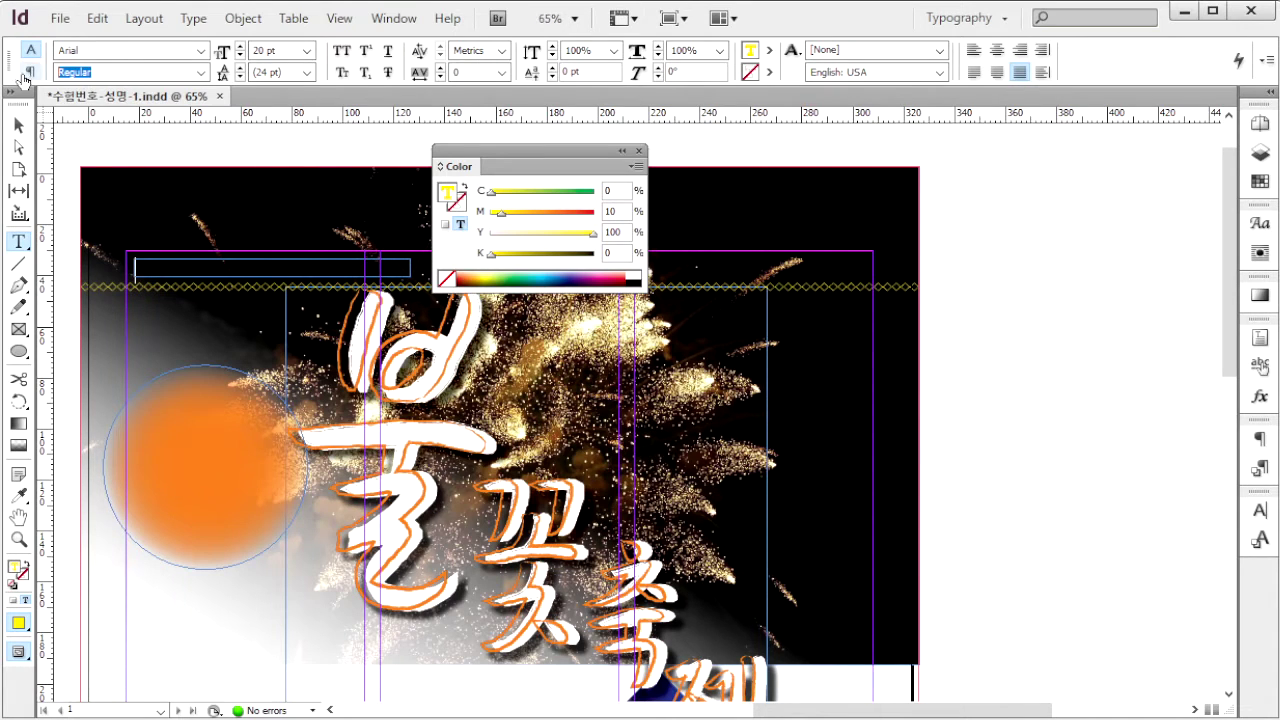
key("Tab")
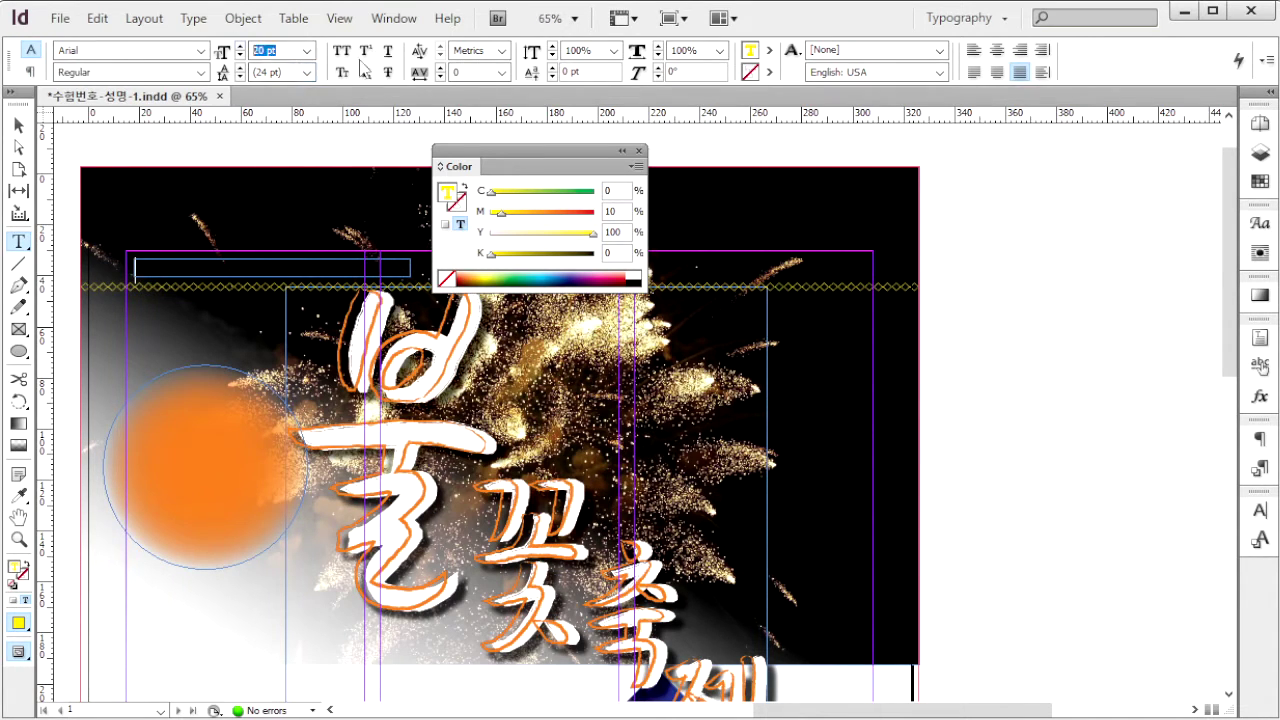
left_click(628, 210)
key("alt+Tab")
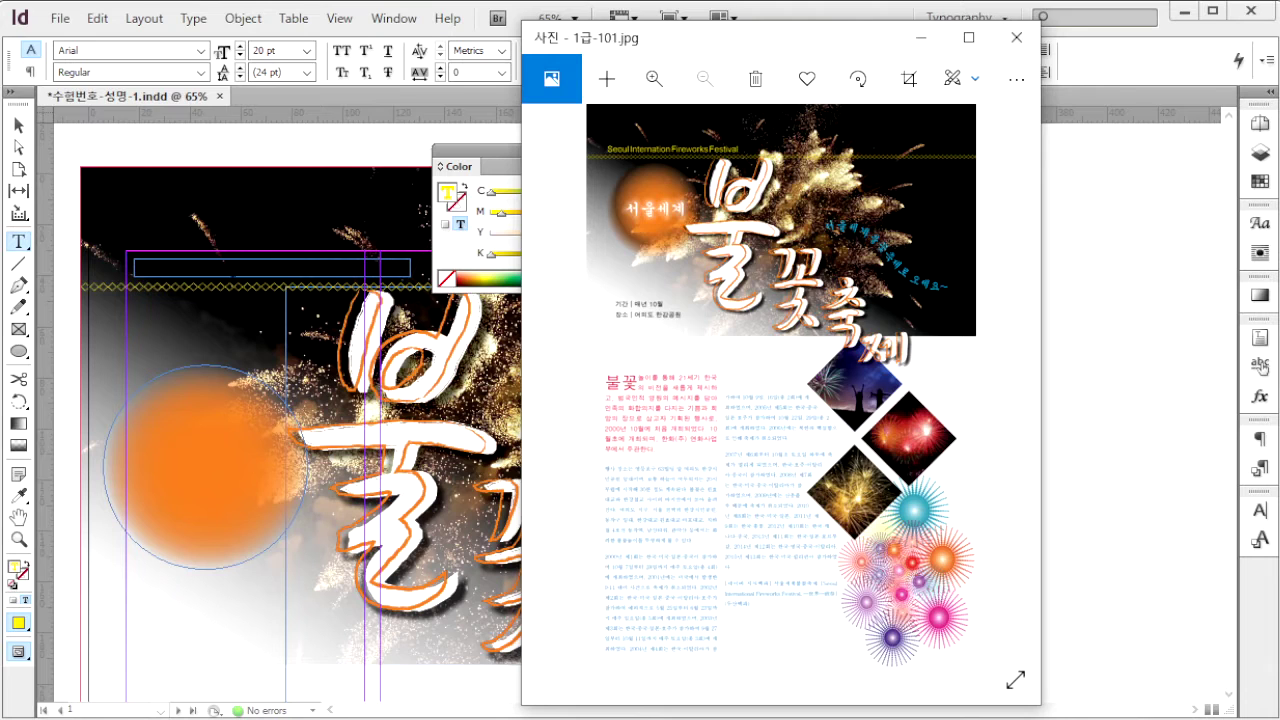
key("alt+Tab")
left_click(230, 274)
key("ctrl+v")
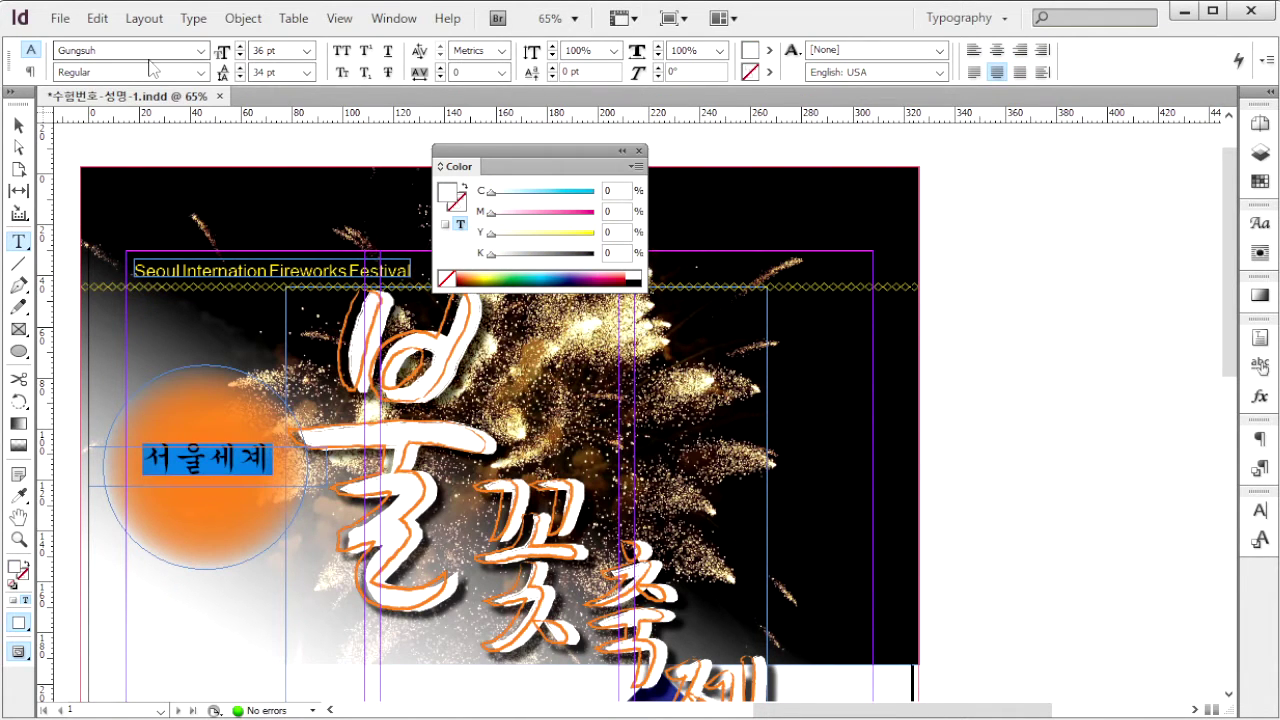
Check the font, size and fill color of the 서울세계 text inside the orange circle and deselect the text.
left_click(30, 49)
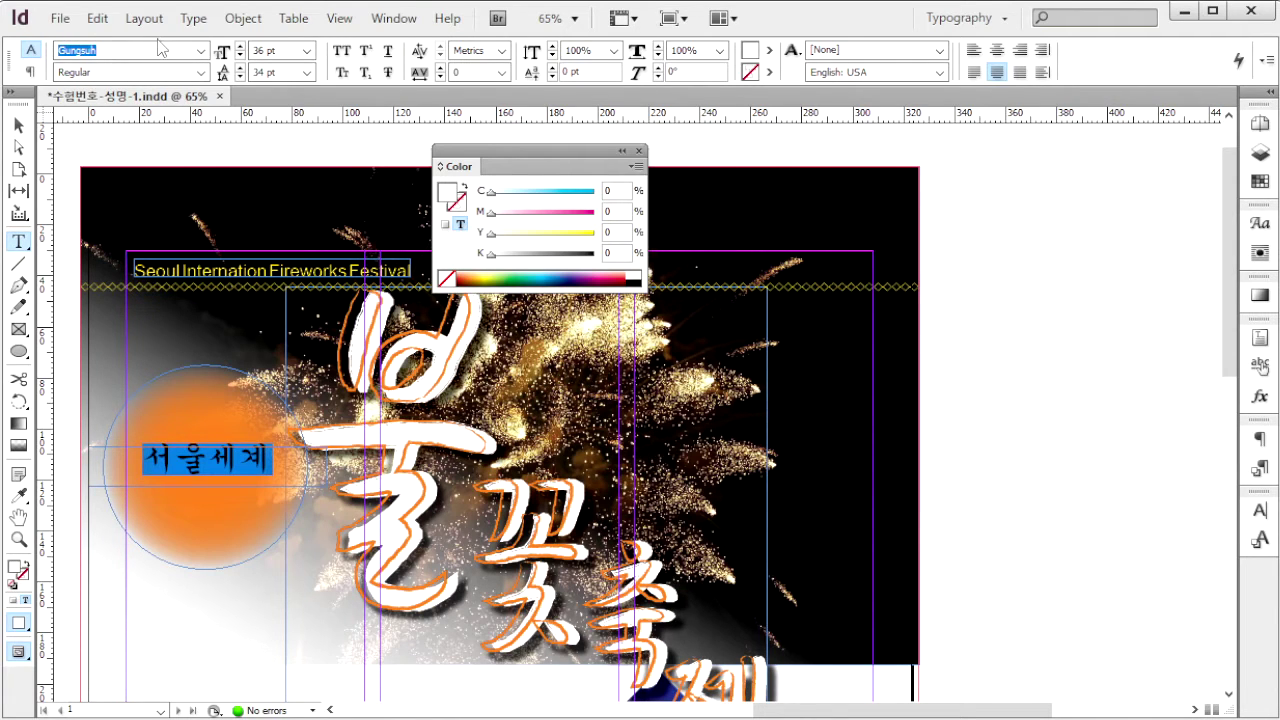
left_click(265, 50)
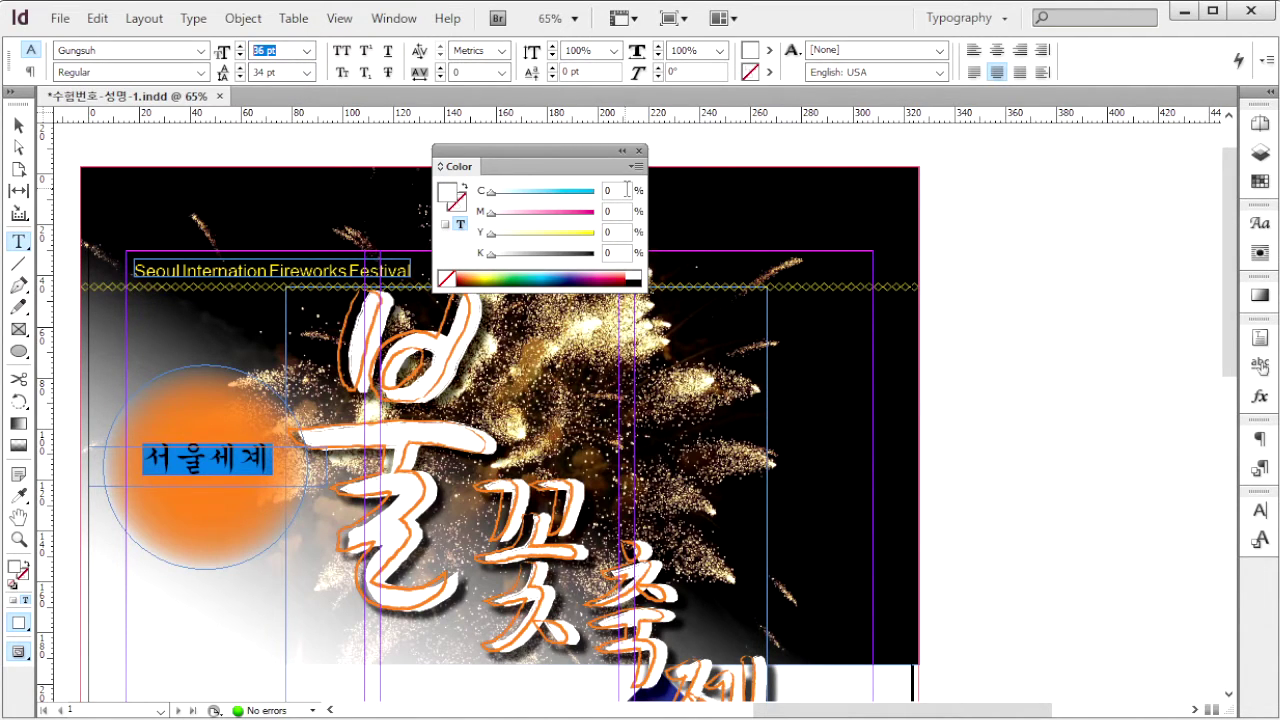
left_click(262, 463)
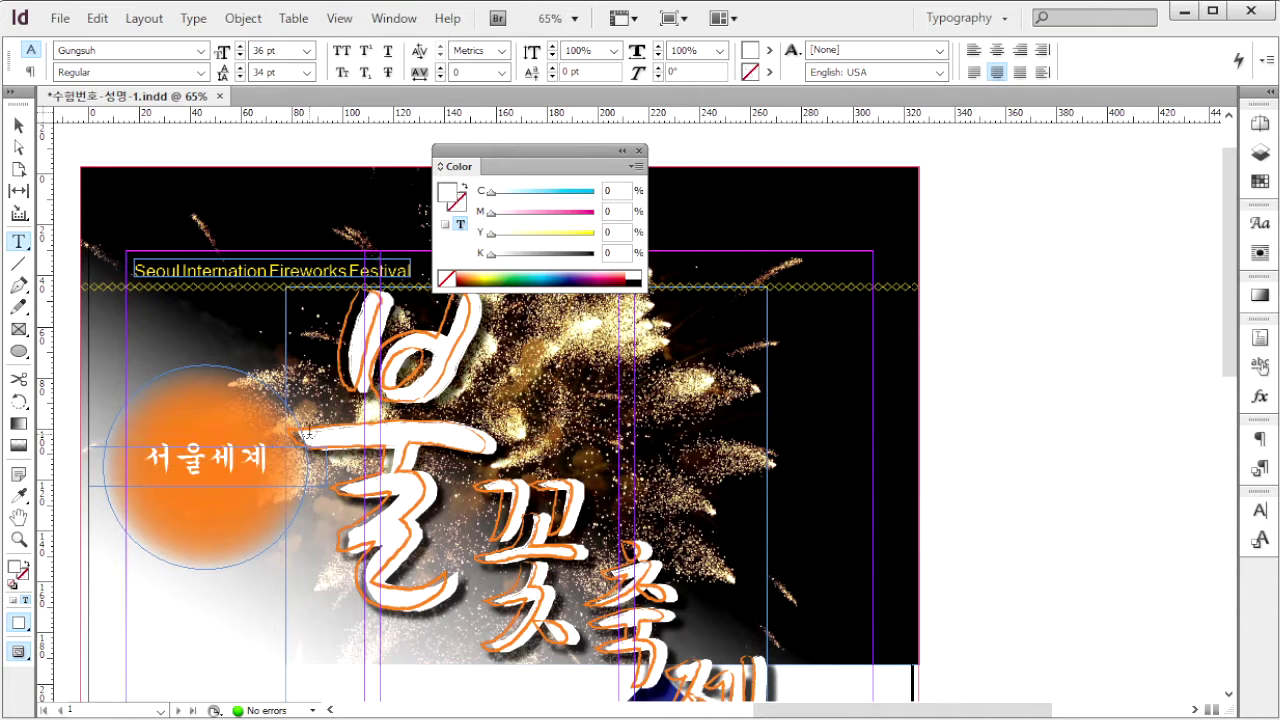
Apply a soft white outer glow effect to the 서울세계 text frame on the orange circle.
left_click(18, 125)
scroll(211, 285, "down", 5)
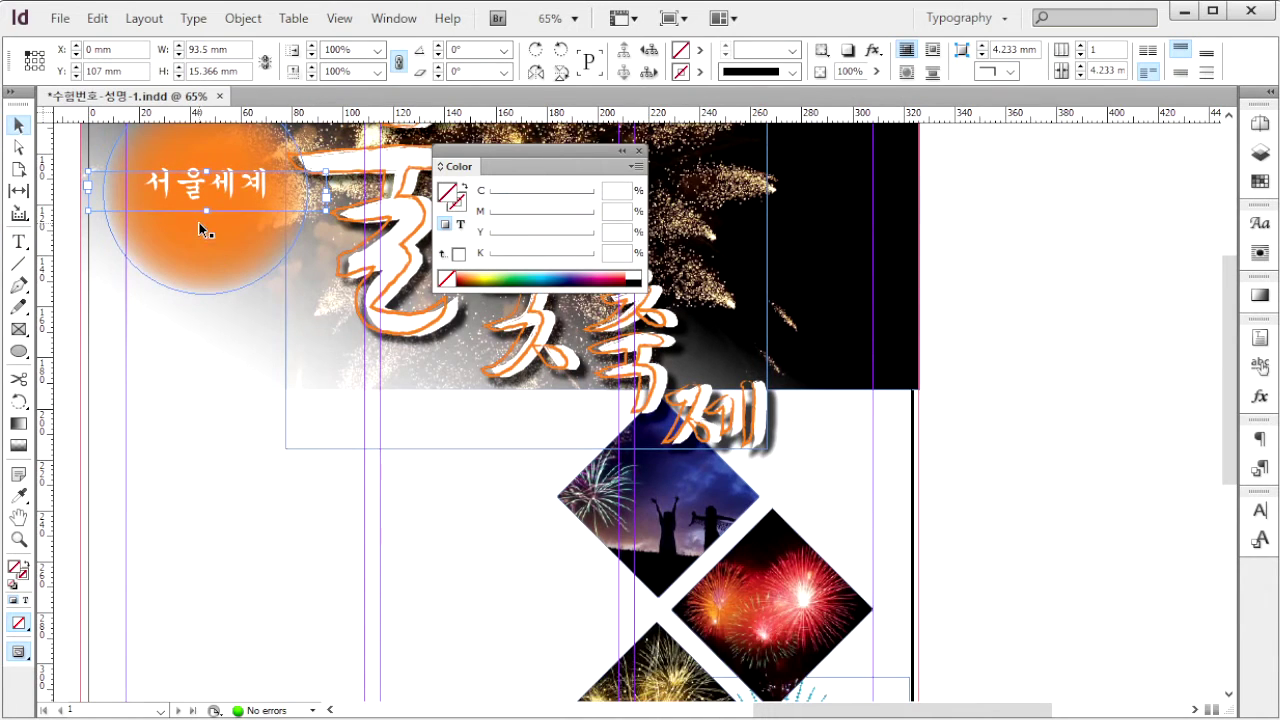
right_click(193, 187)
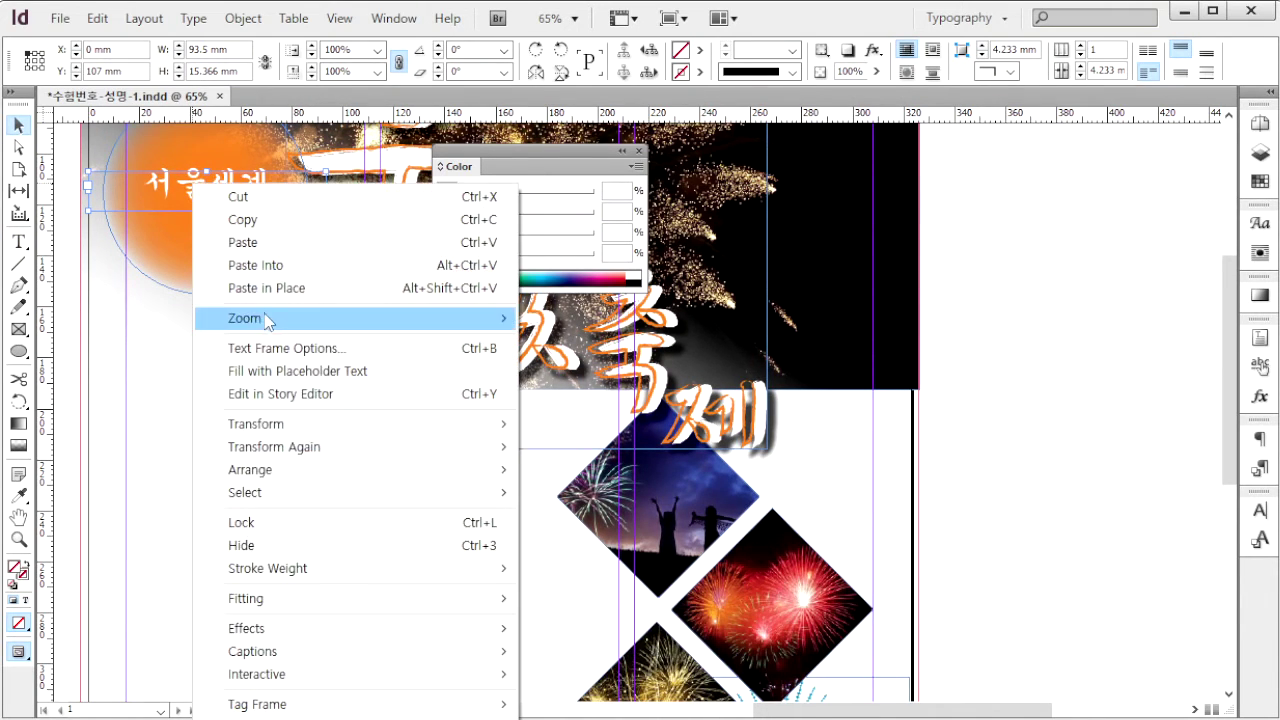
mouse_move(458, 636)
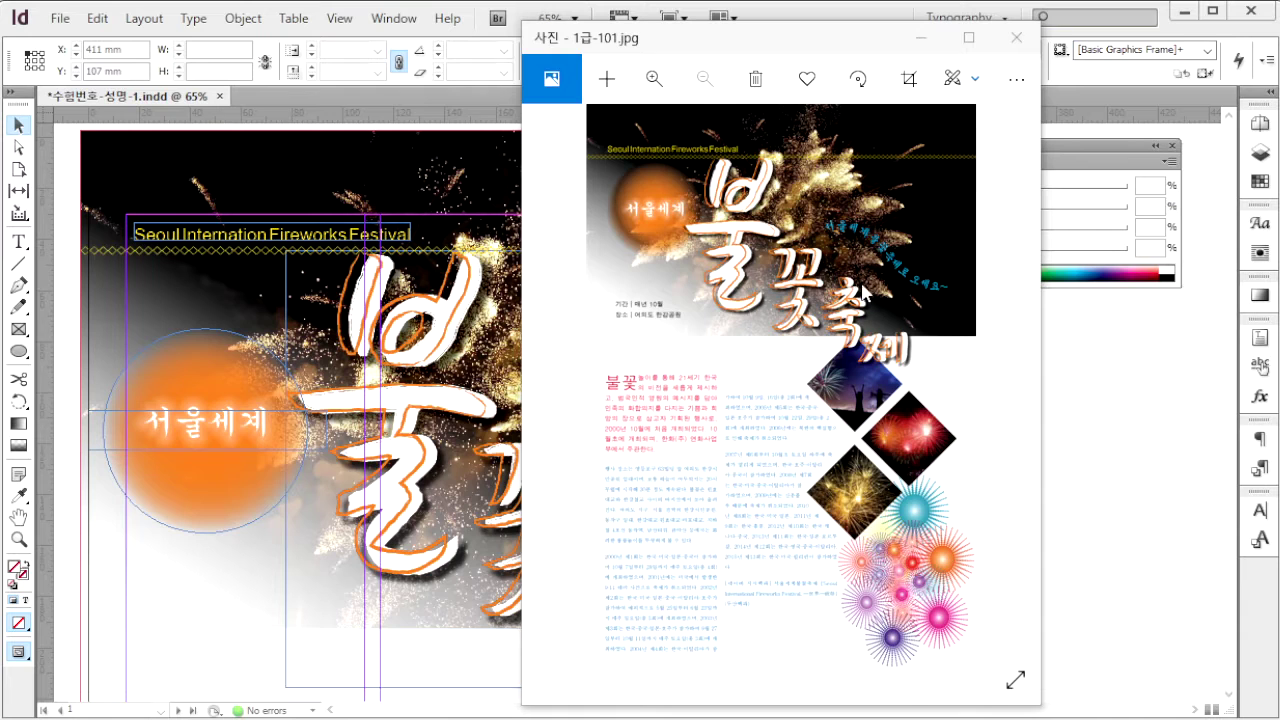
Draw an S-shaped Pen path over the header photo from about X 200.5, Y 96 mm through X 260.5, Y 126 mm to X 320.5, Y 153 mm.
left_click(1114, 362)
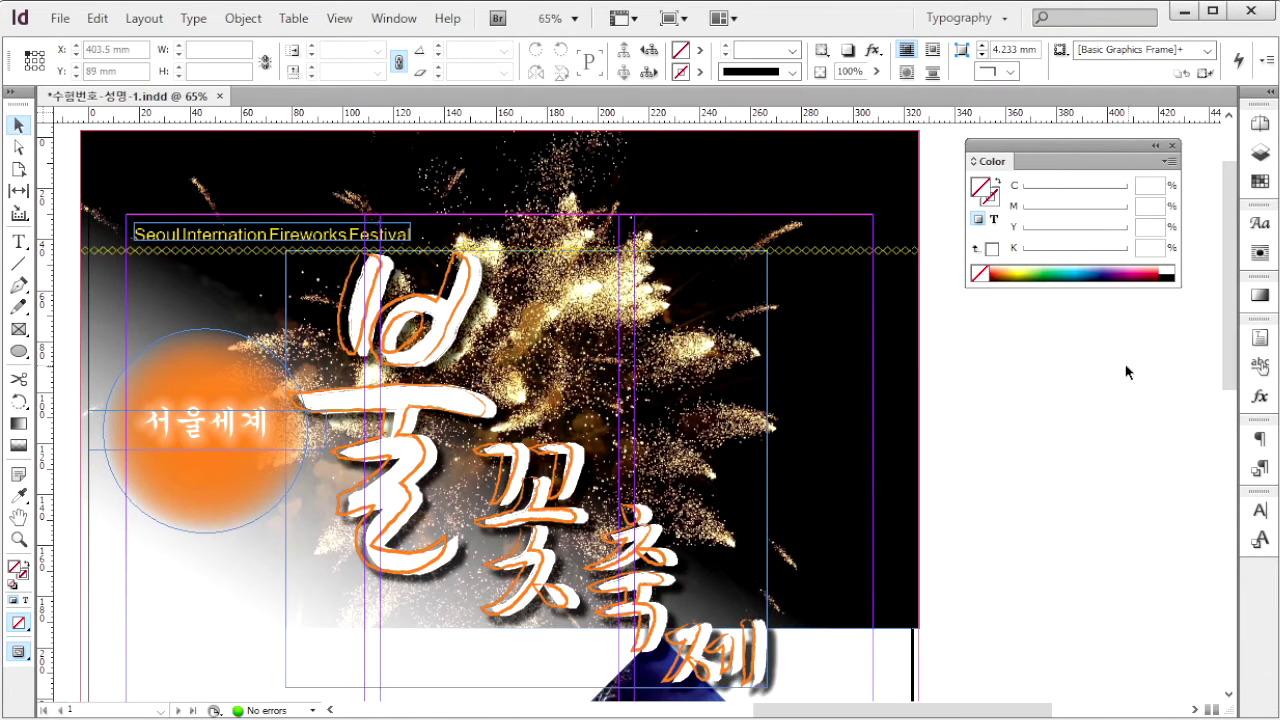
left_click(18, 285)
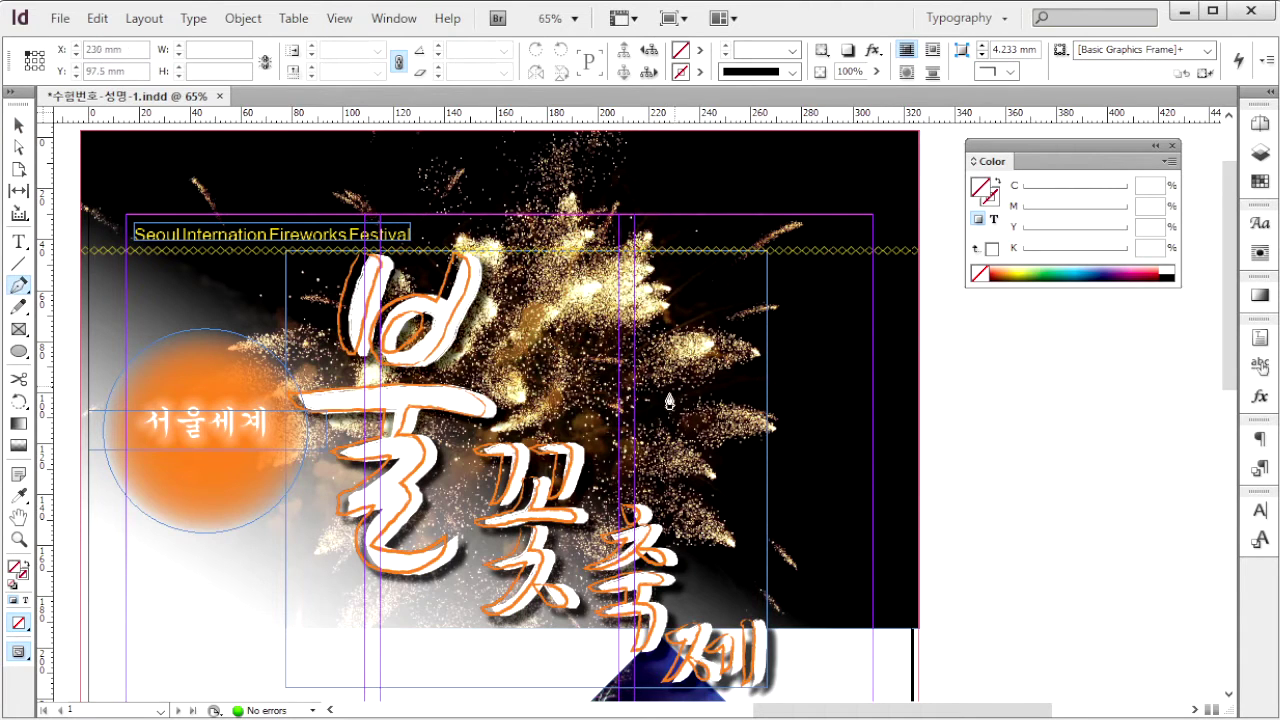
left_click(598, 382)
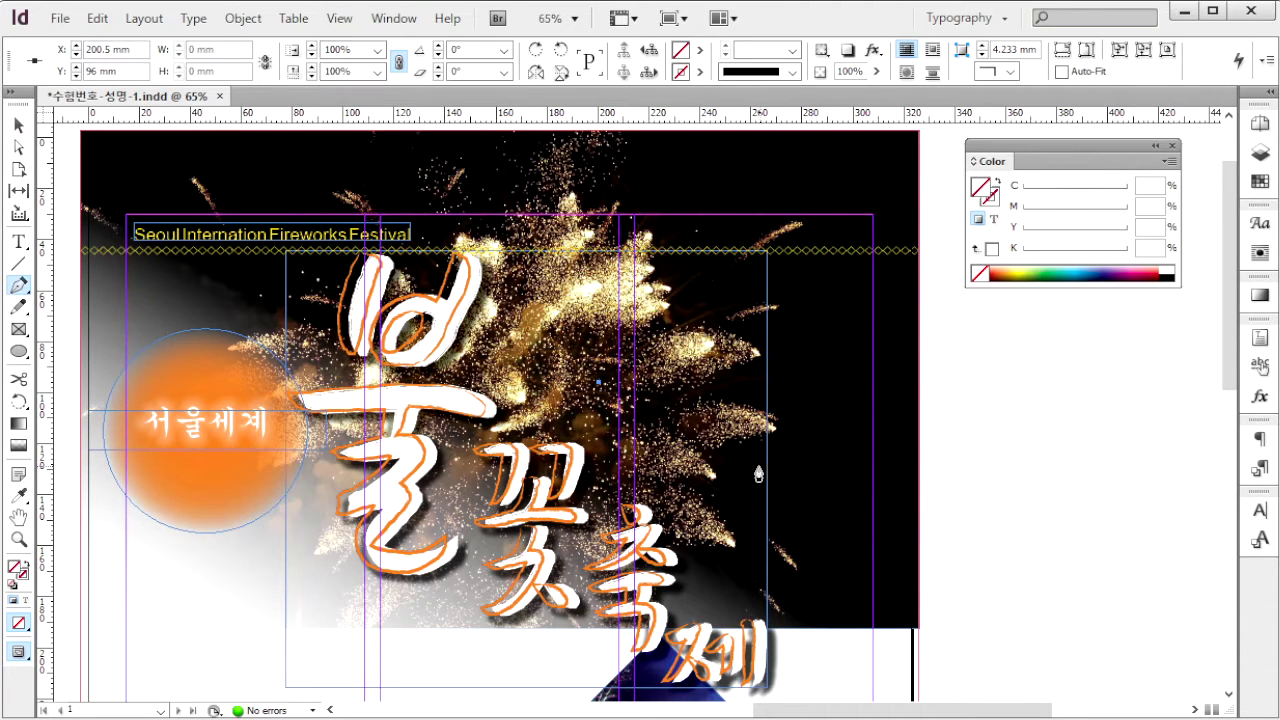
left_click_drag(753, 460, 800, 586)
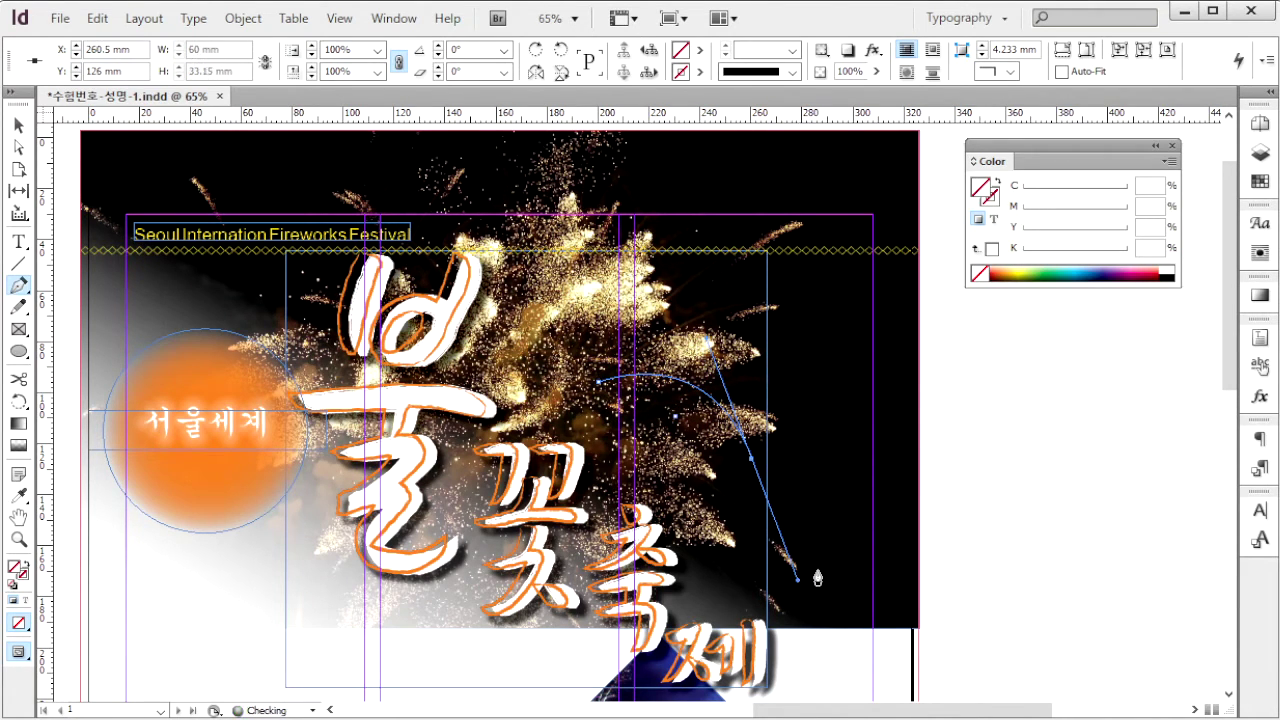
left_click(751, 460)
left_click_drag(905, 527, 1028, 500)
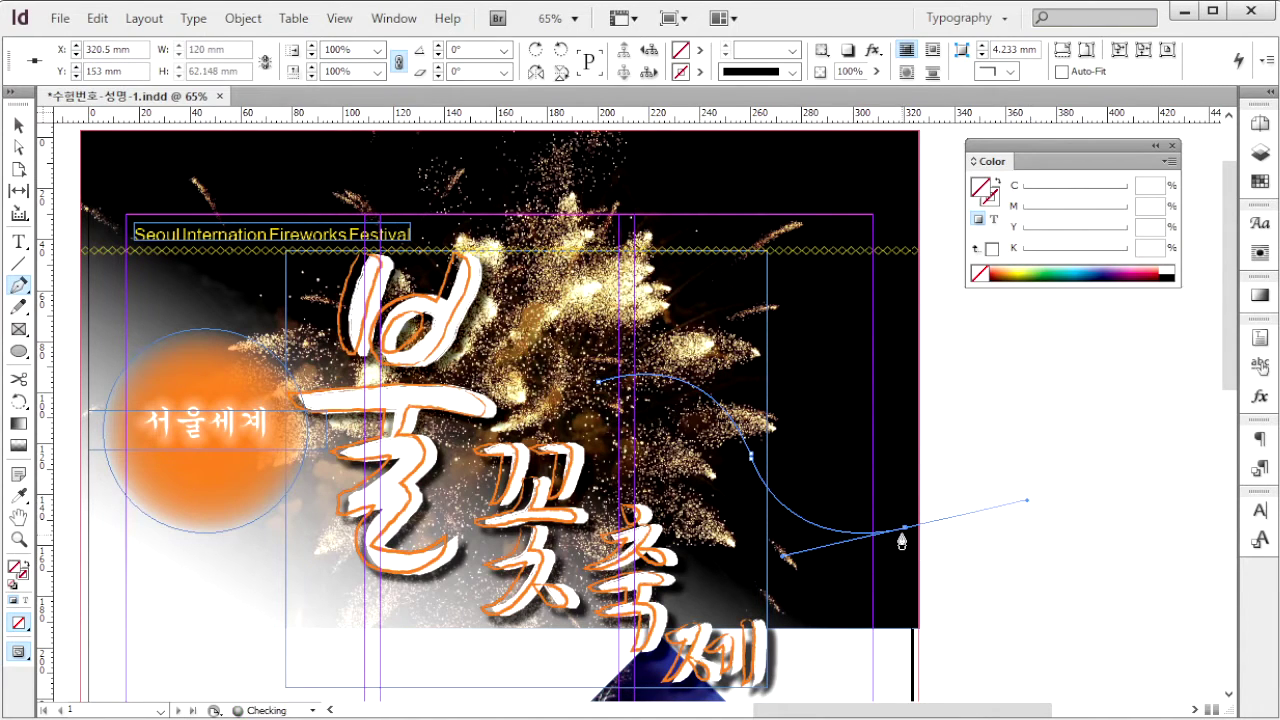
Start type on the S-shaped path and set its font to Gungsuh at 26 pt.
left_click(19, 242)
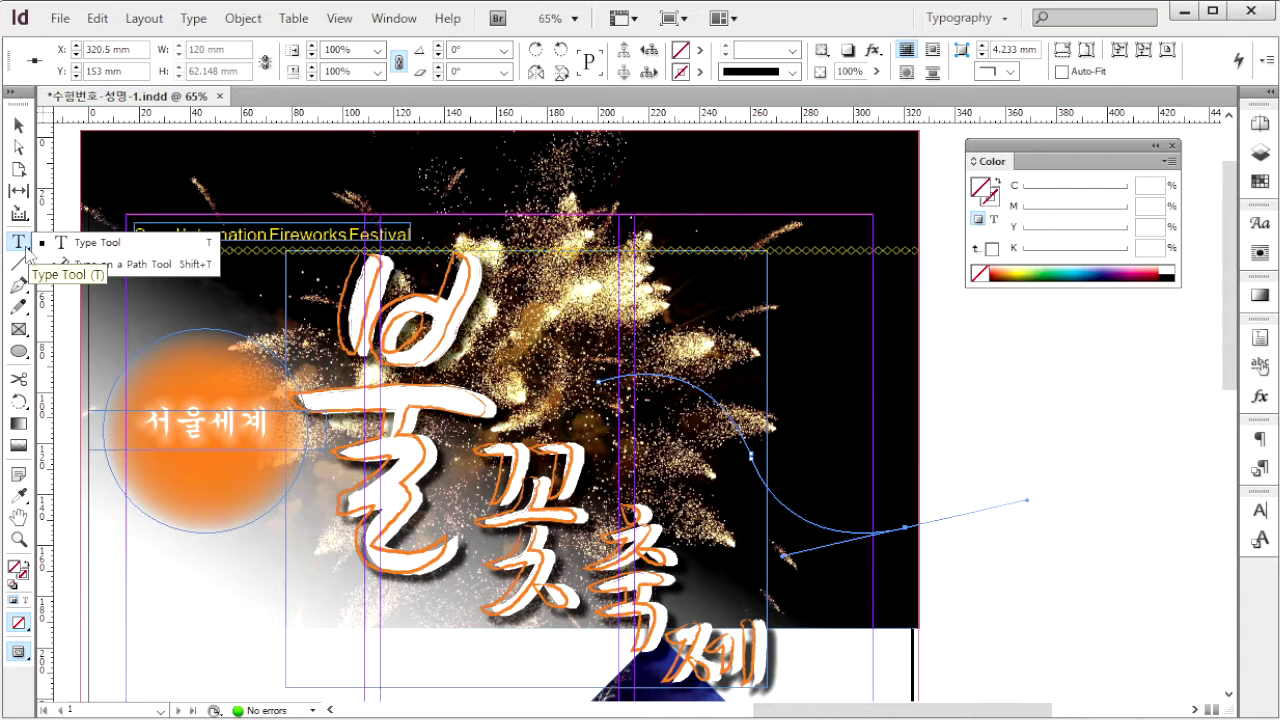
left_click(90, 264)
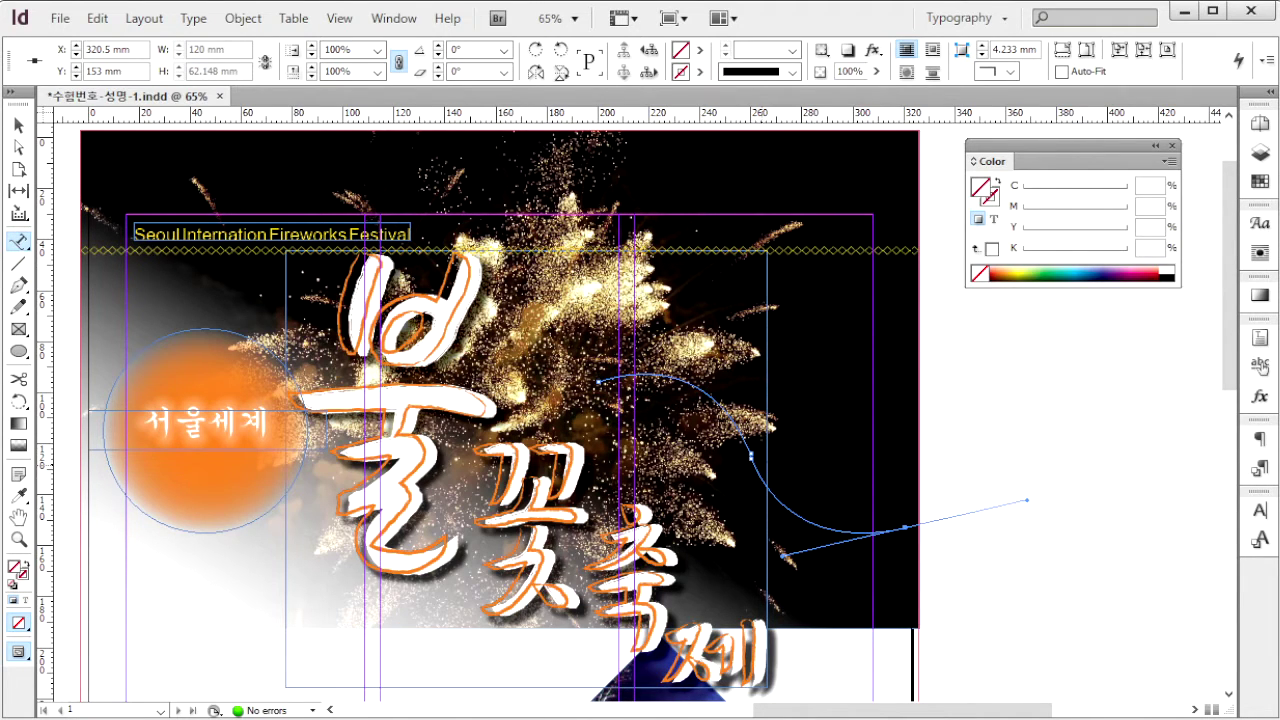
key("ctrl+shift+a")
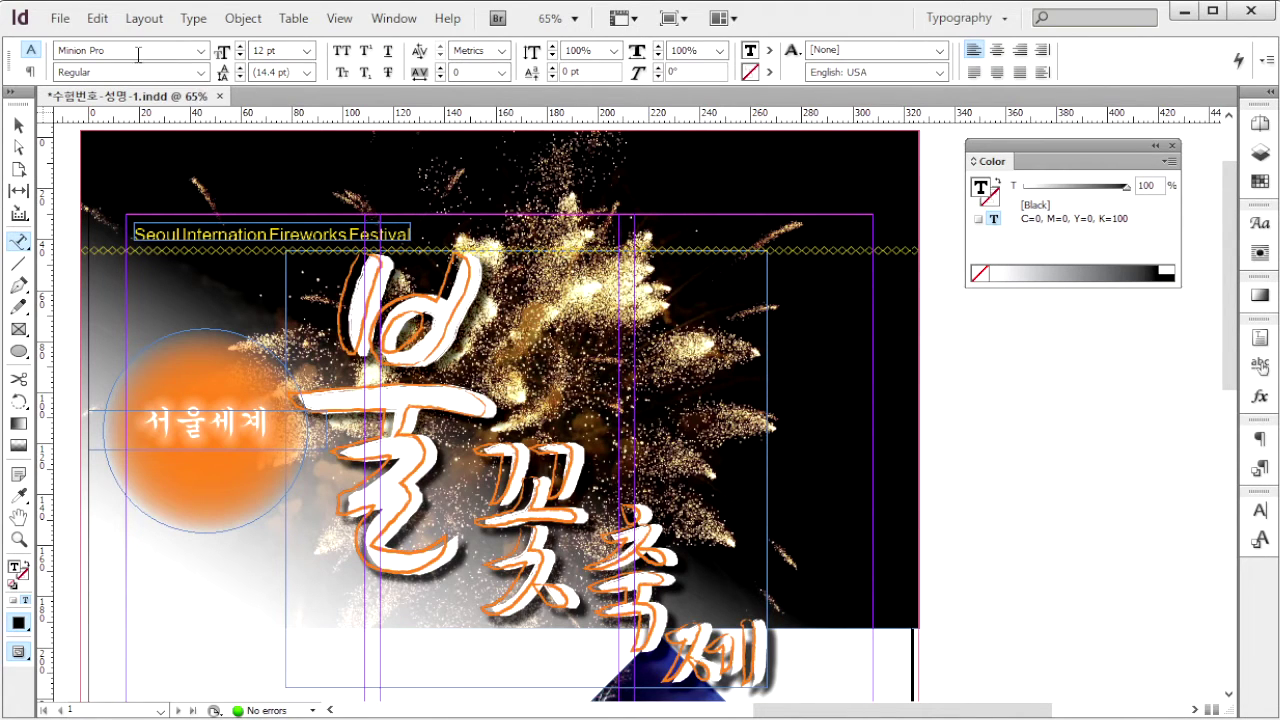
left_click(200, 51)
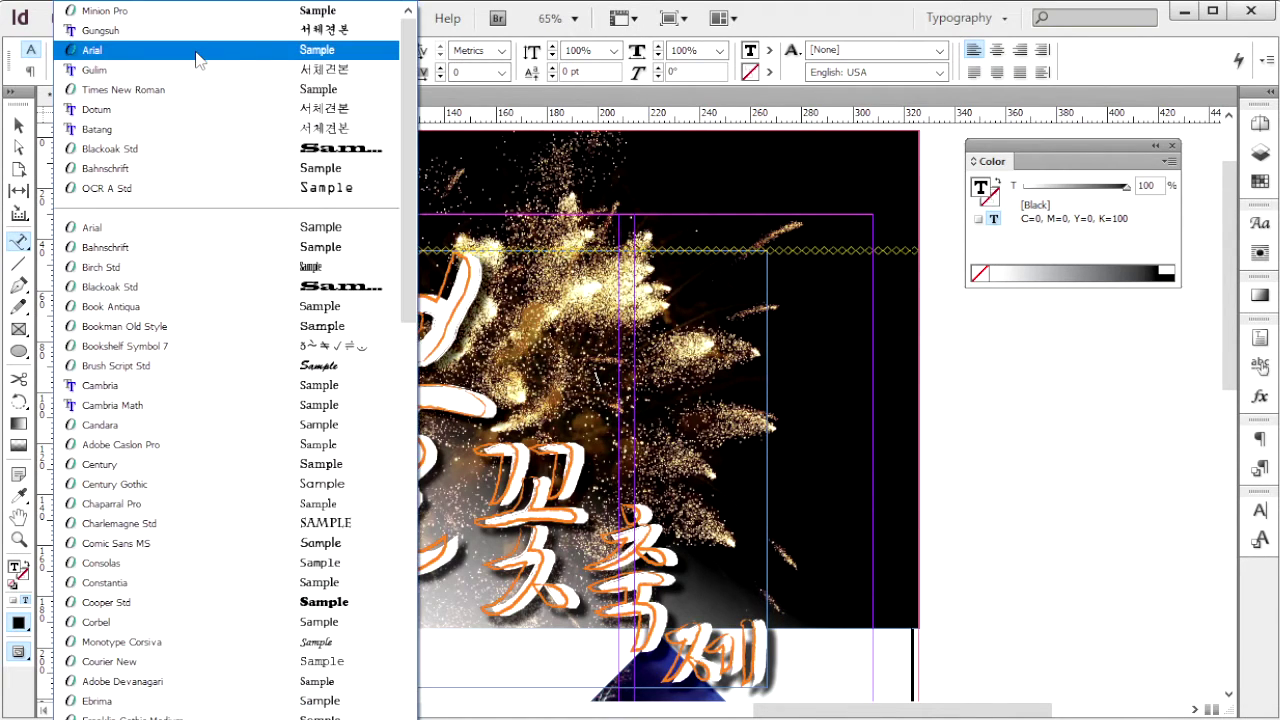
left_click(196, 30)
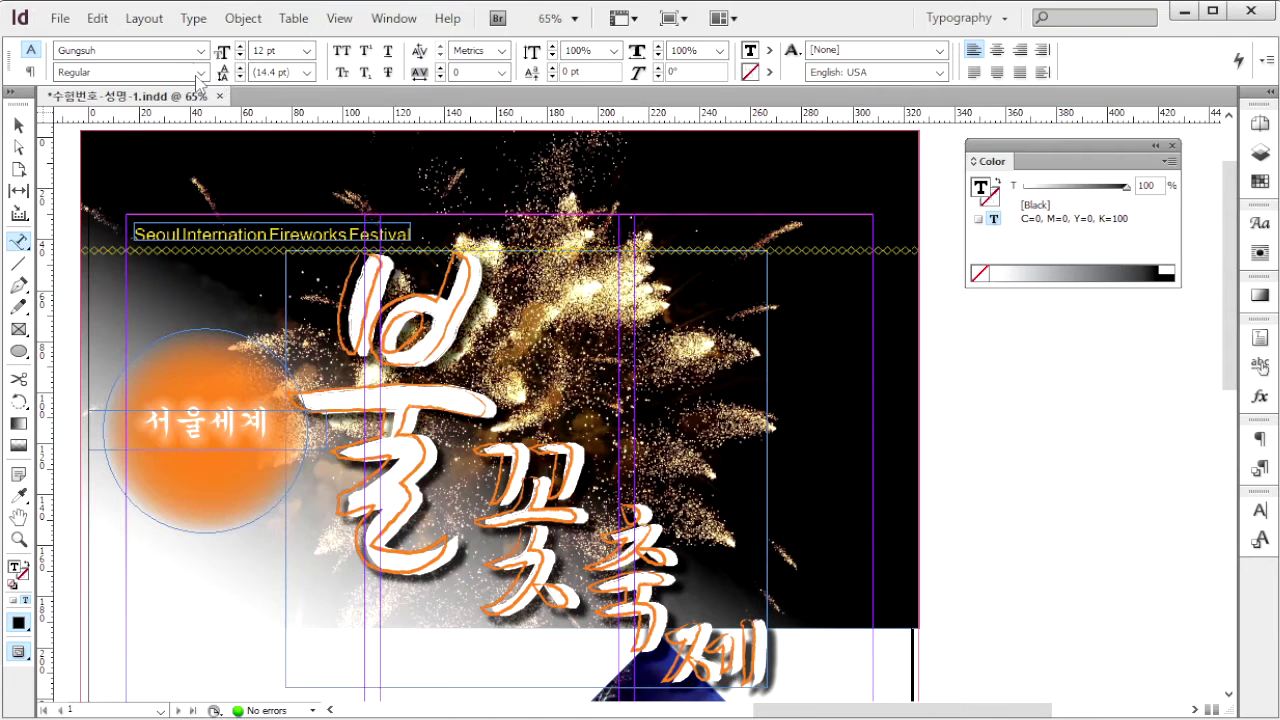
double_click(289, 50)
type("26")
key("Return")
Switch the path text color to CMYK and set it to C 100, M 0, Y 0, K 0.
left_click(1169, 161)
left_click(1235, 220)
left_click(1160, 186)
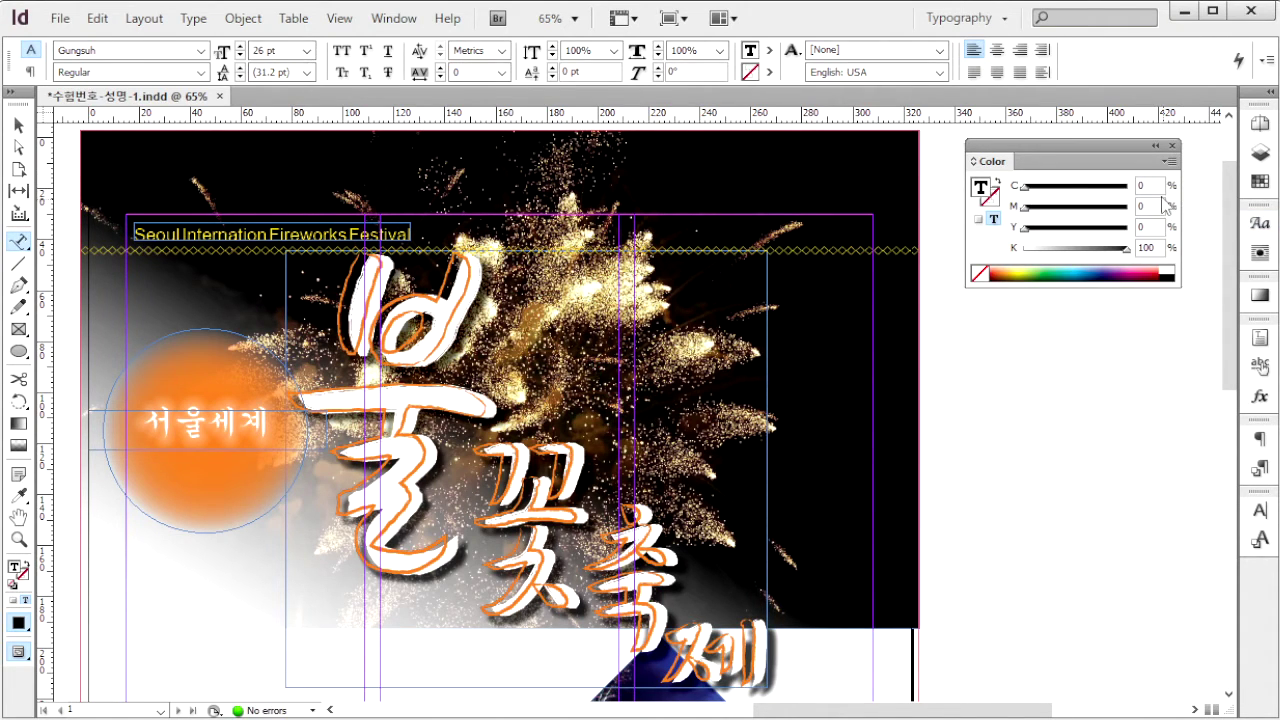
type("100")
key("Tab")
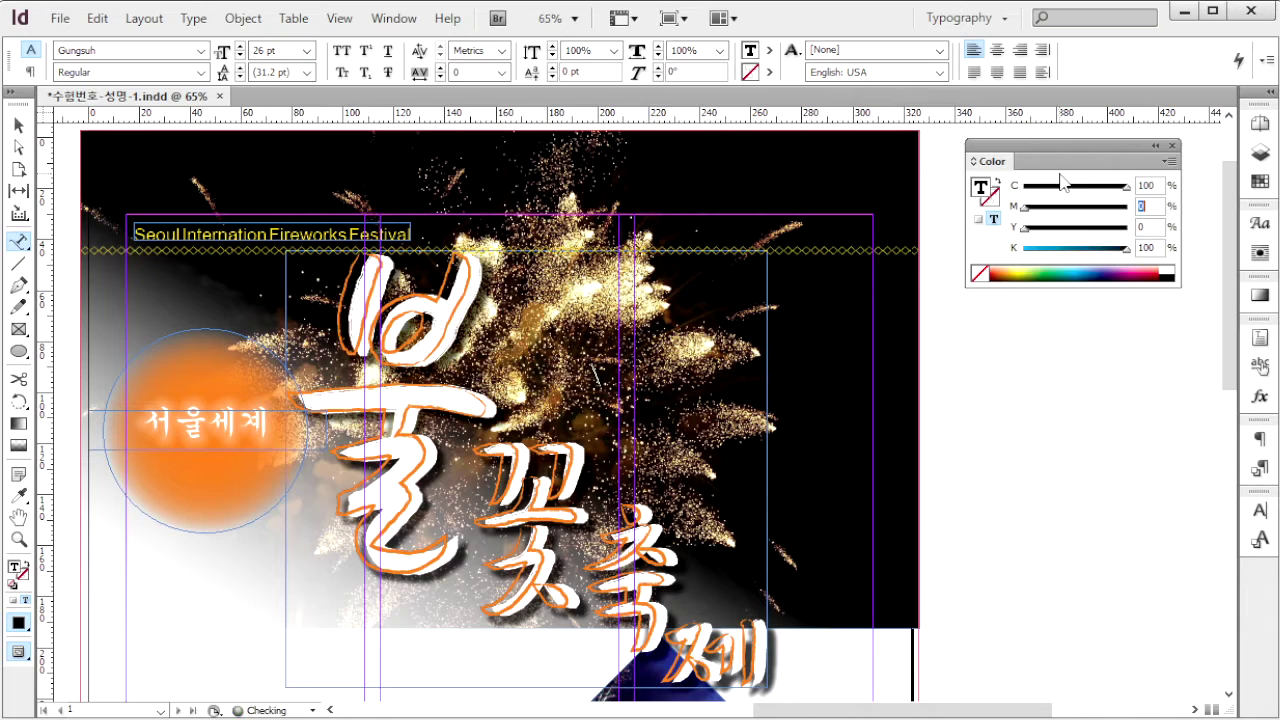
key("Tab")
type("0")
key("Return")
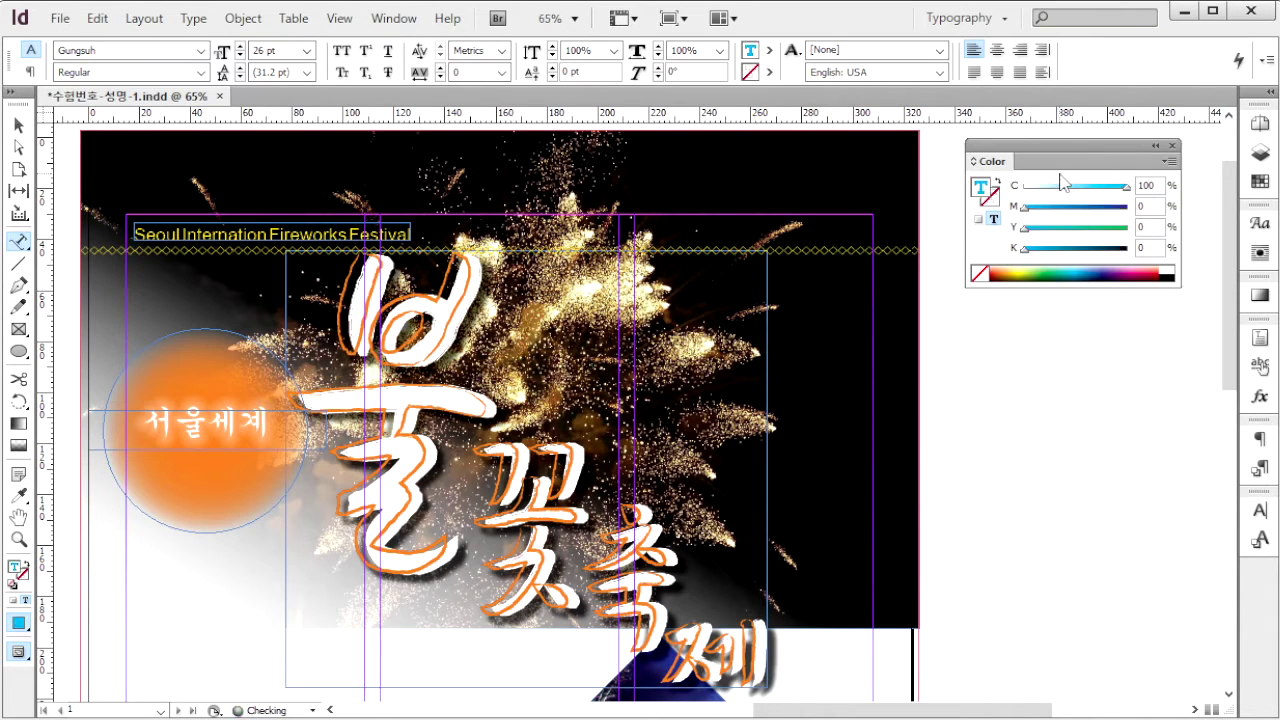
Center-align the path text, enter "서울세계 불꽃축제로 오세요~" along the curve and deselect it.
left_click(997, 62)
type("울세계")
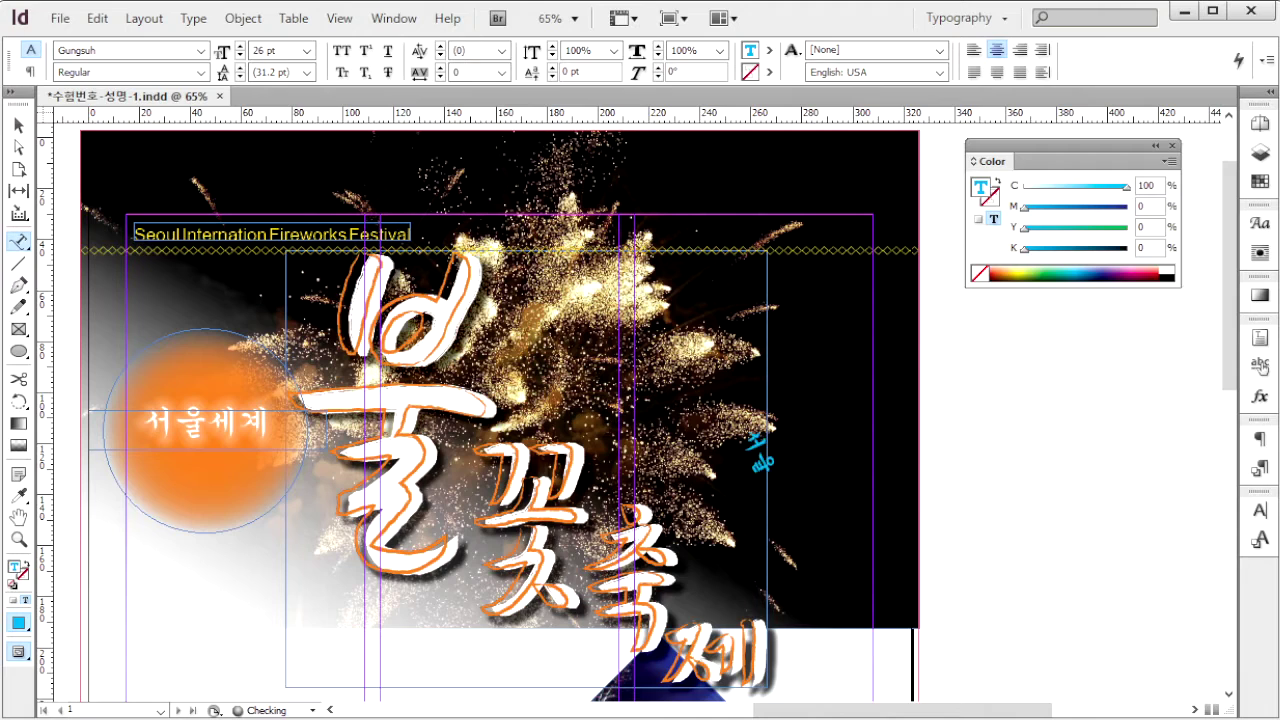
type("불꽃")
type("축제로 오세")
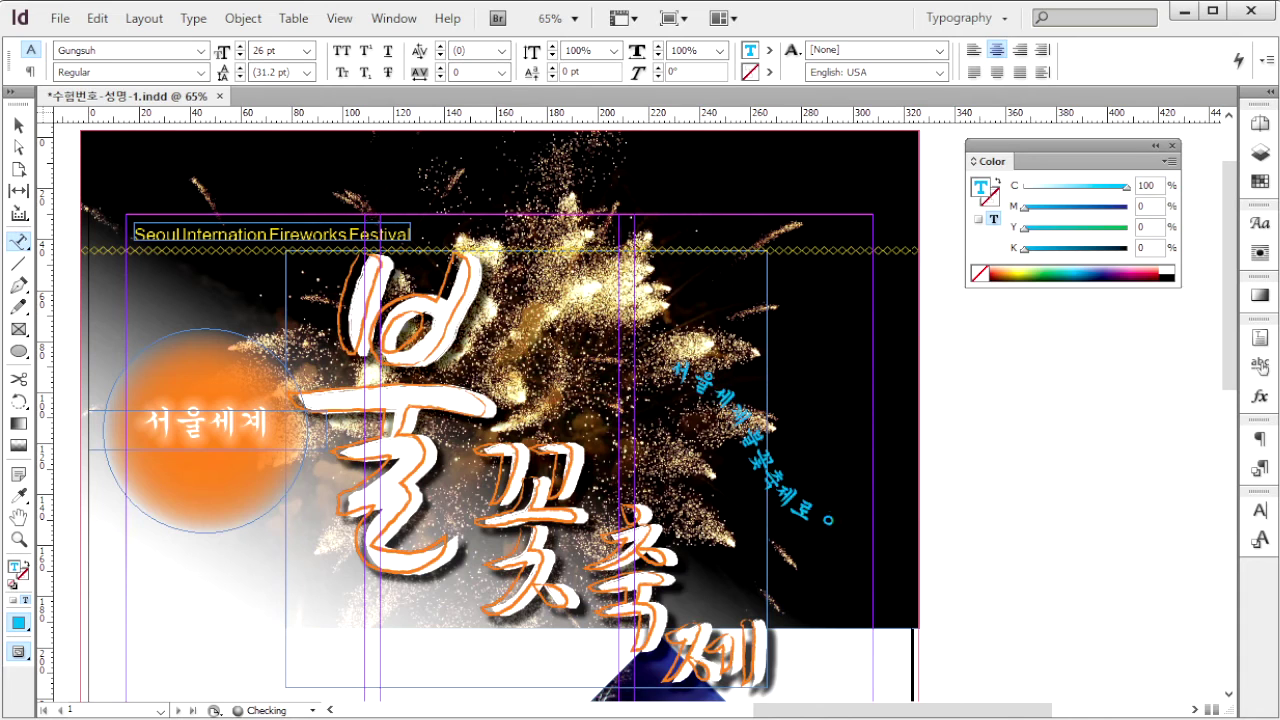
type("요~")
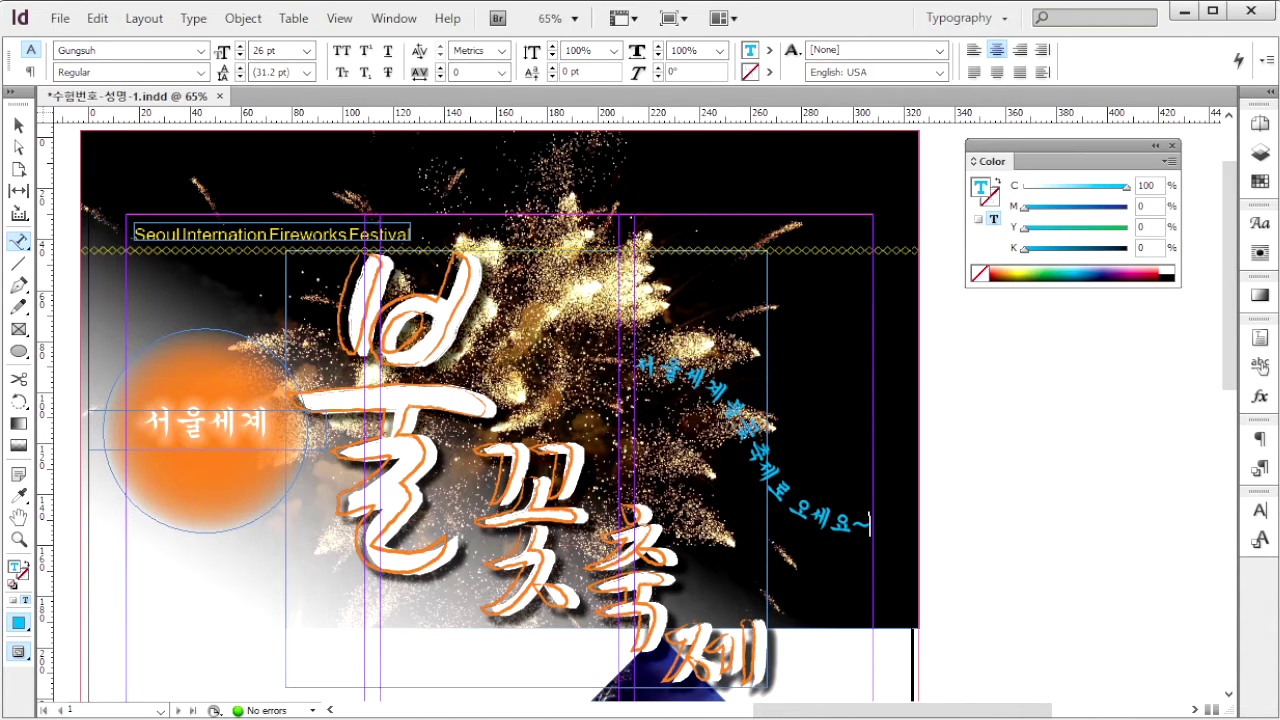
key("Escape")
left_click(1020, 522)
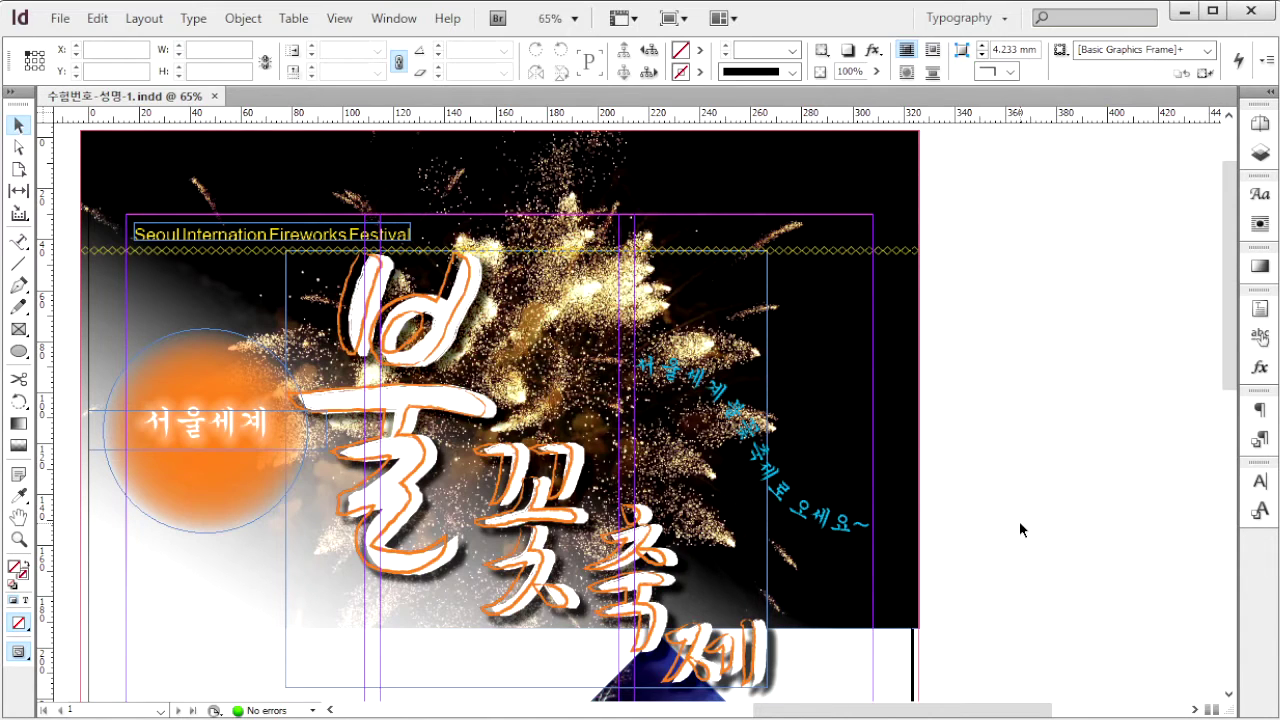
Add a process CMYK color swatch with C 0, M 100, Y 100, K 0.
key("F5")
left_click(1117, 148)
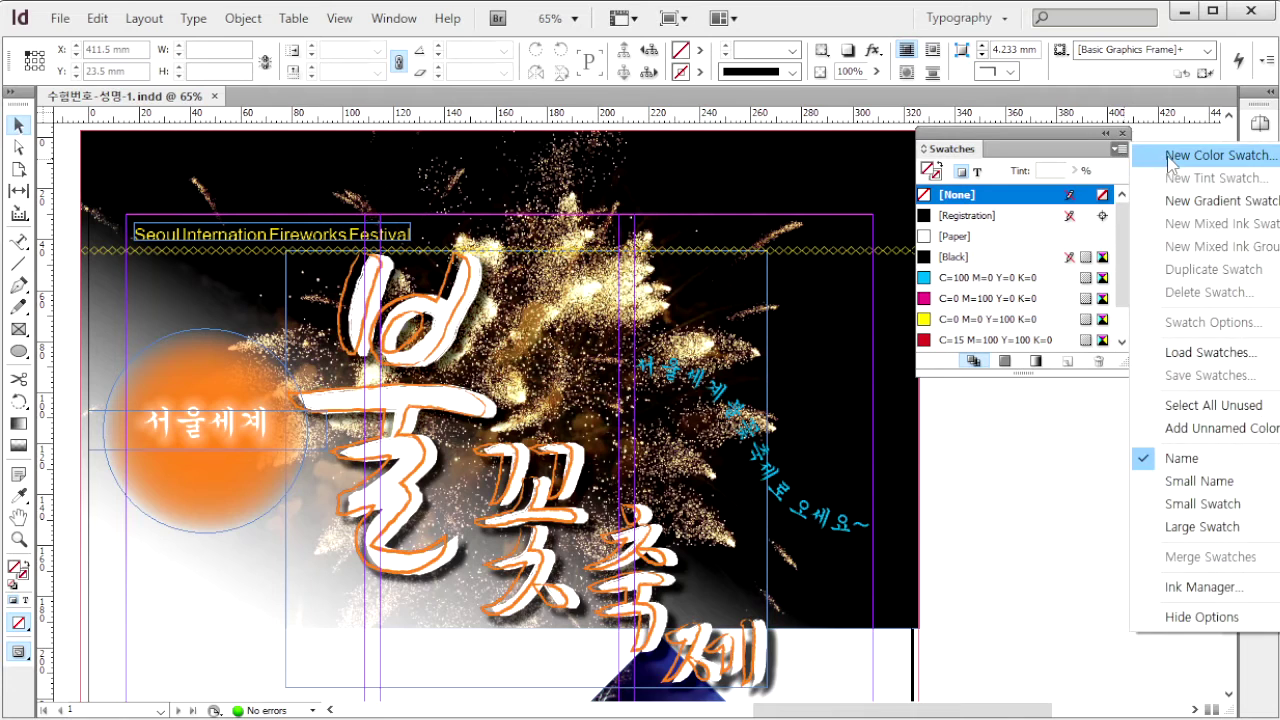
left_click(1171, 160)
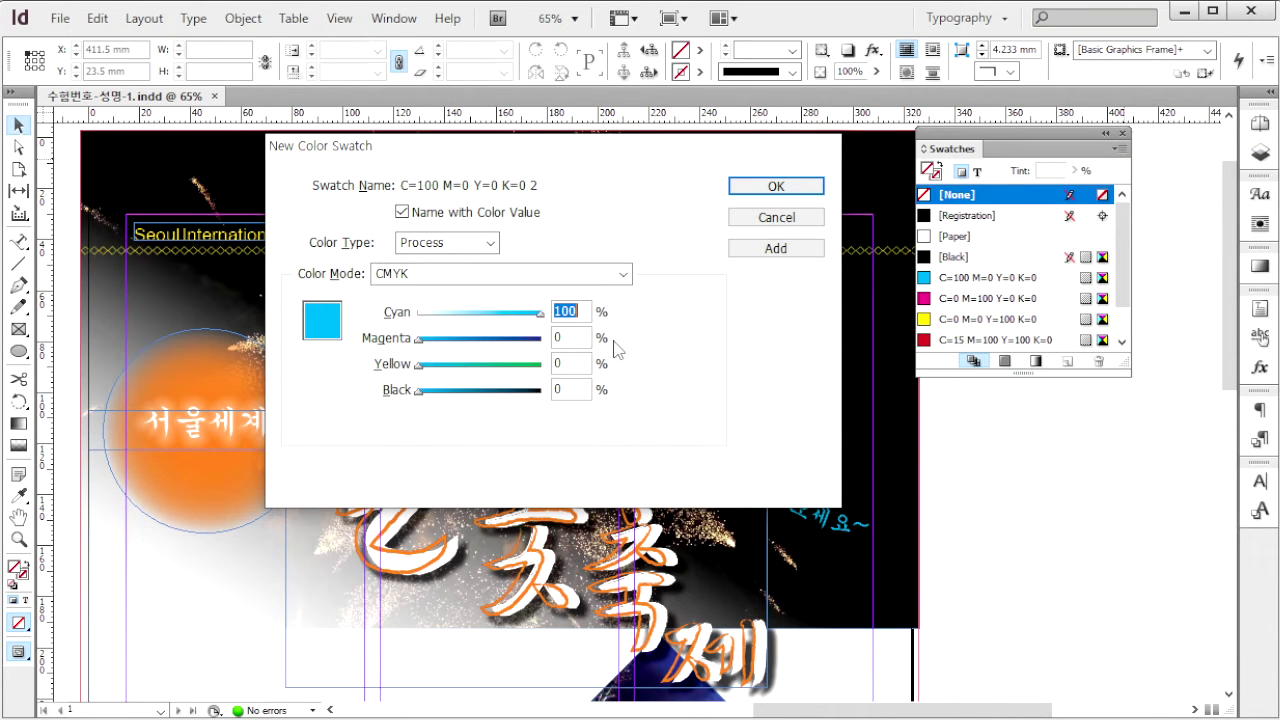
type("0")
key("Tab")
type("100")
key("Tab")
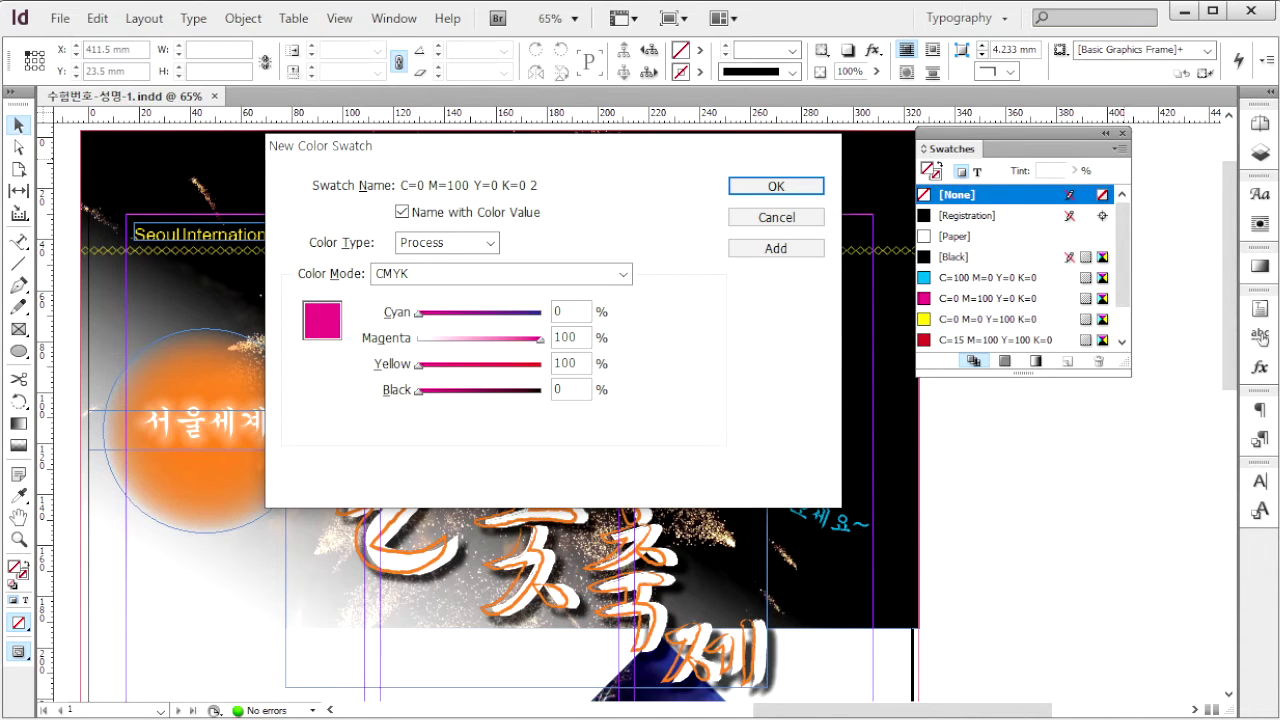
left_click(796, 250)
Add a second CMYK color swatch with C 100, M 70, Y 0, K 0.
double_click(565, 311)
type("100")
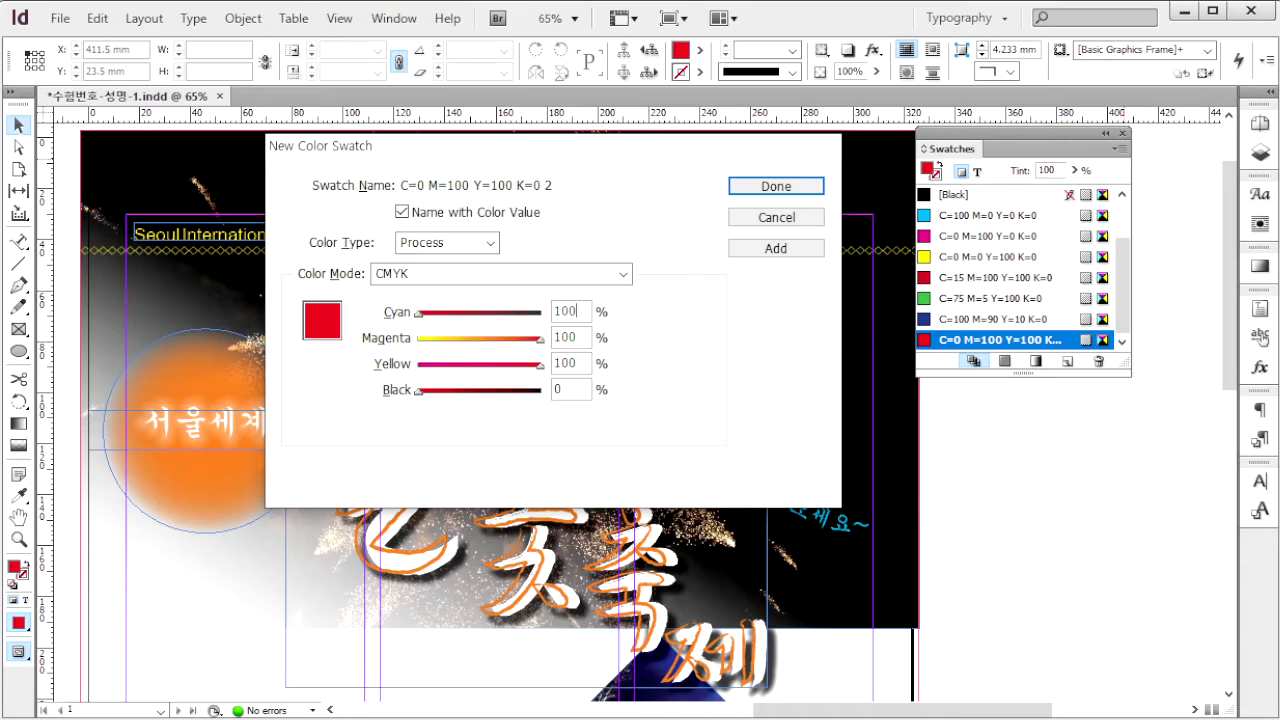
key("Tab")
type("70")
key("Tab")
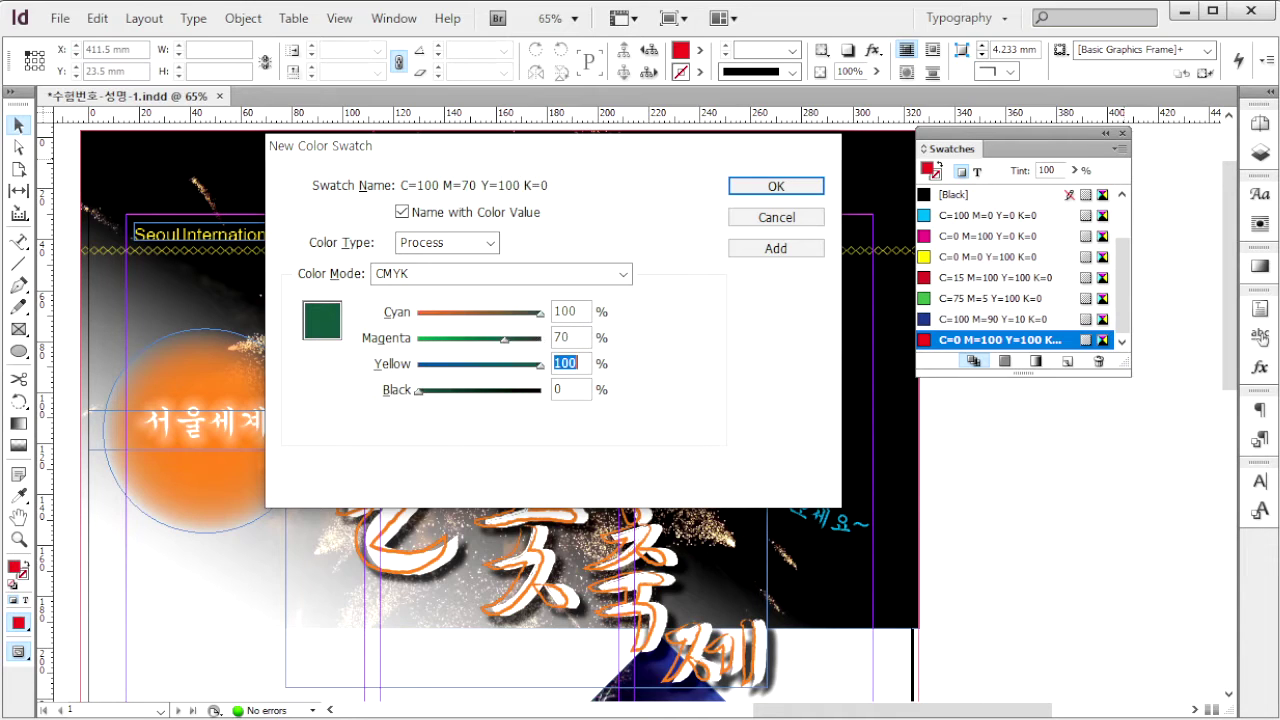
type("0")
left_click(776, 248)
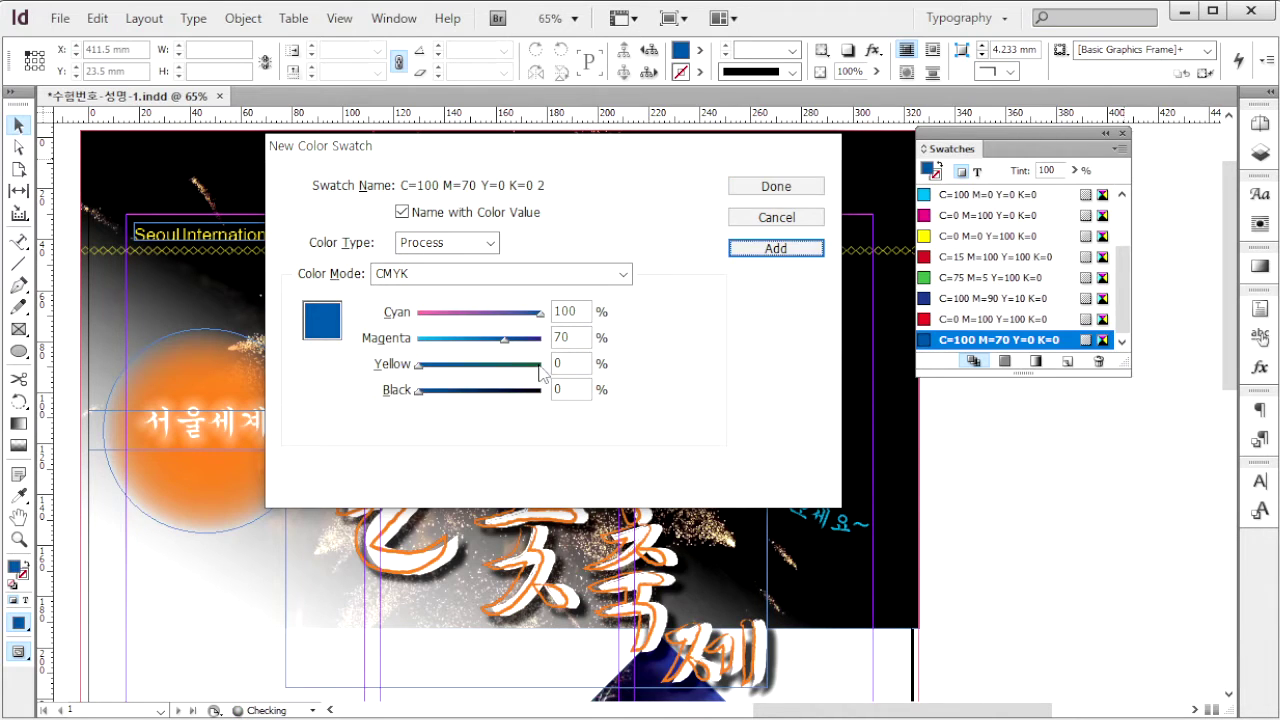
Add a black CMYK swatch with C 0, M 0, Y 0, K 100 and finish creating swatches.
double_click(570, 311)
type("0")
key("Tab")
key("Escape")
scroll(1069, 516, "down", 2)
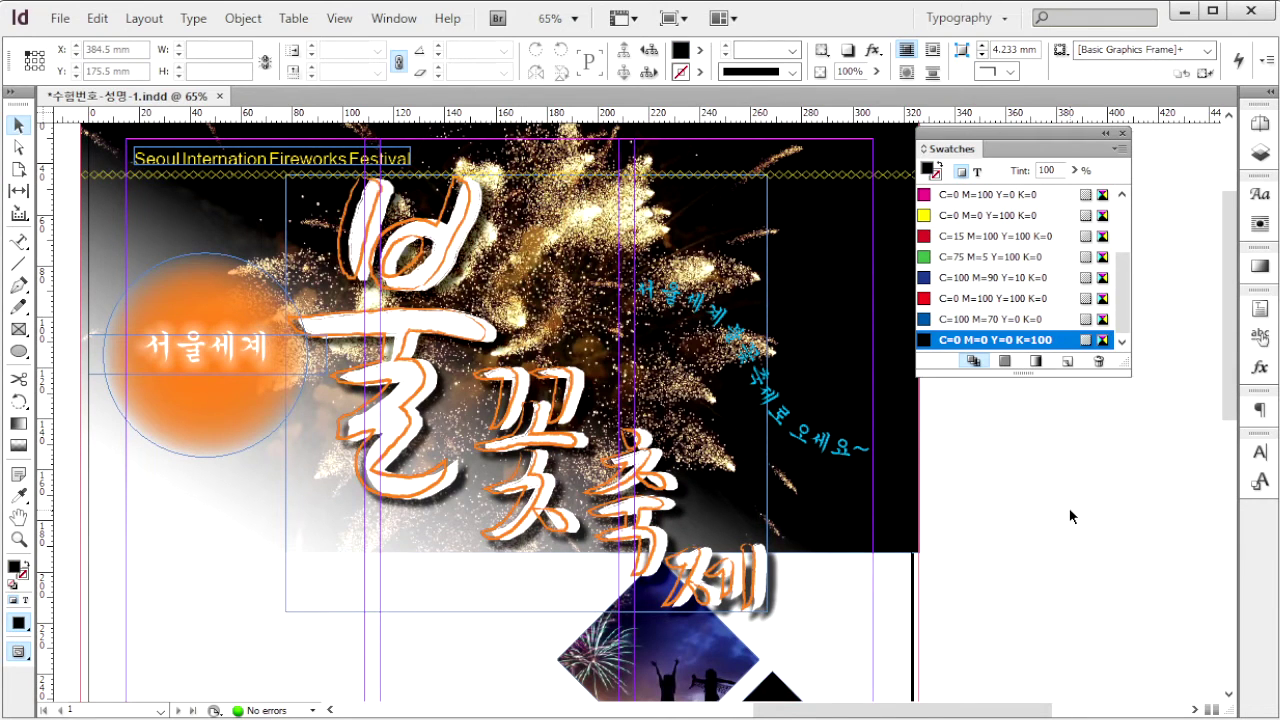
Create paragraph style 본문1 with Dotum Regular at 16 pt, 24 pt leading and -25 tracking.
key("F11")
left_click(1019, 401)
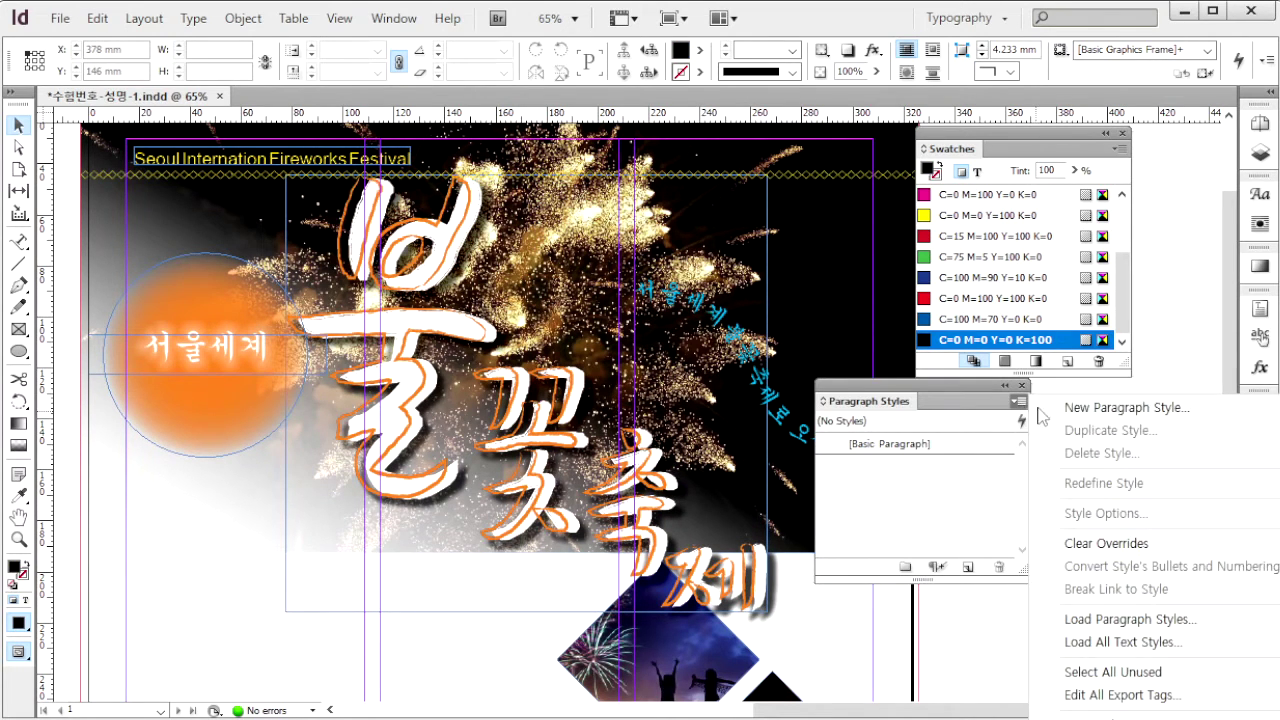
left_click(1083, 410)
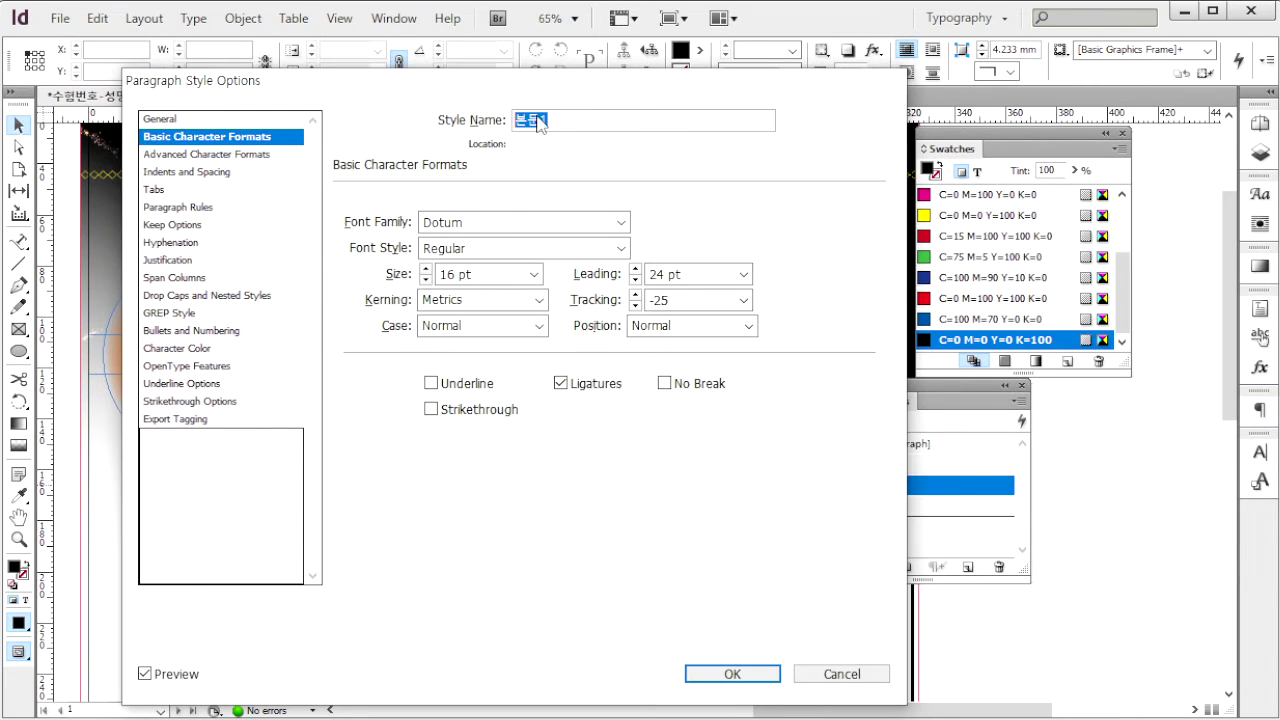
left_click_drag(496, 224, 422, 236)
left_click(494, 274)
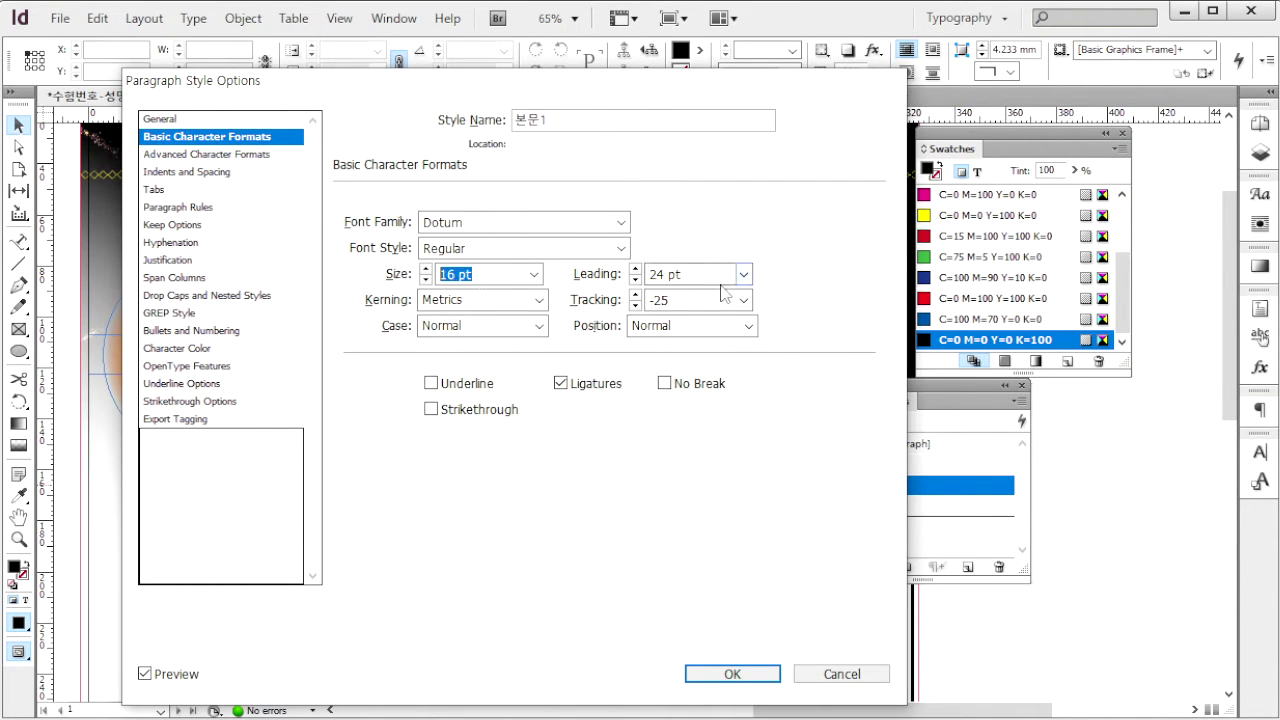
left_click(660, 274)
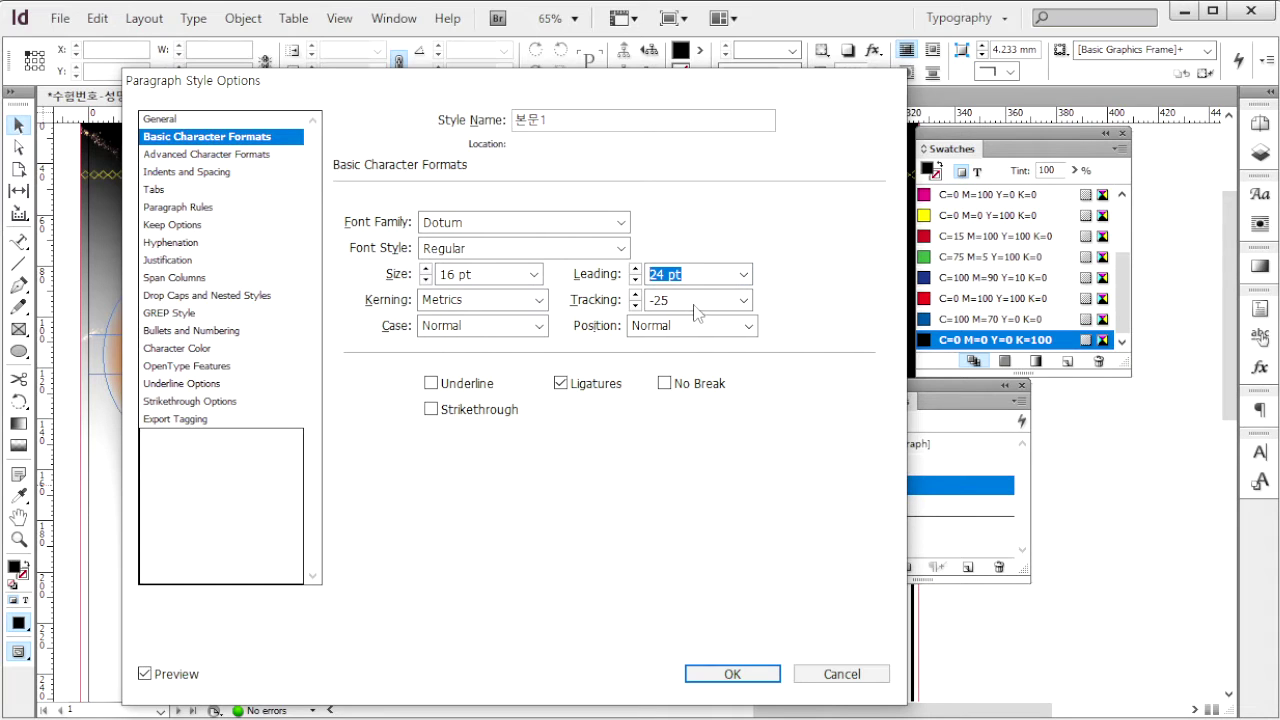
left_click(694, 304)
Give 본문1 a drop cap of 2 lines and 2 characters, check sample 1급-101.jpg, and open the style's character color settings.
left_click(190, 296)
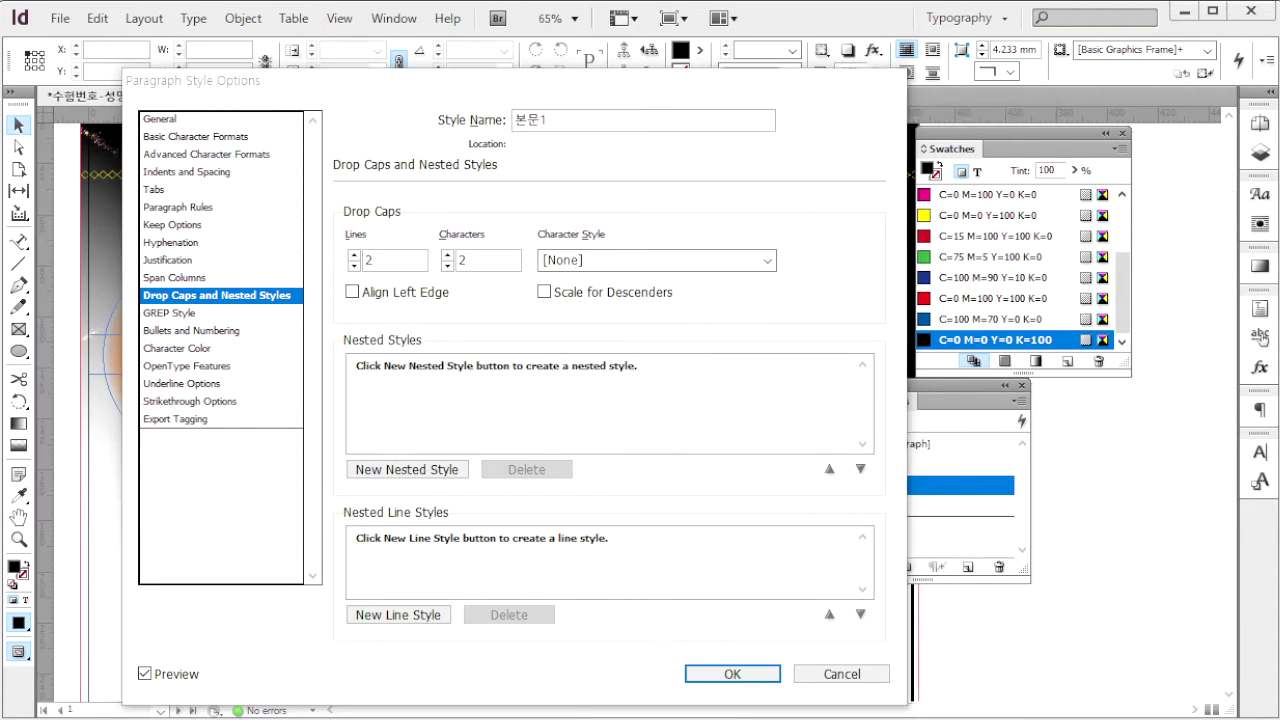
key("alt+Tab")
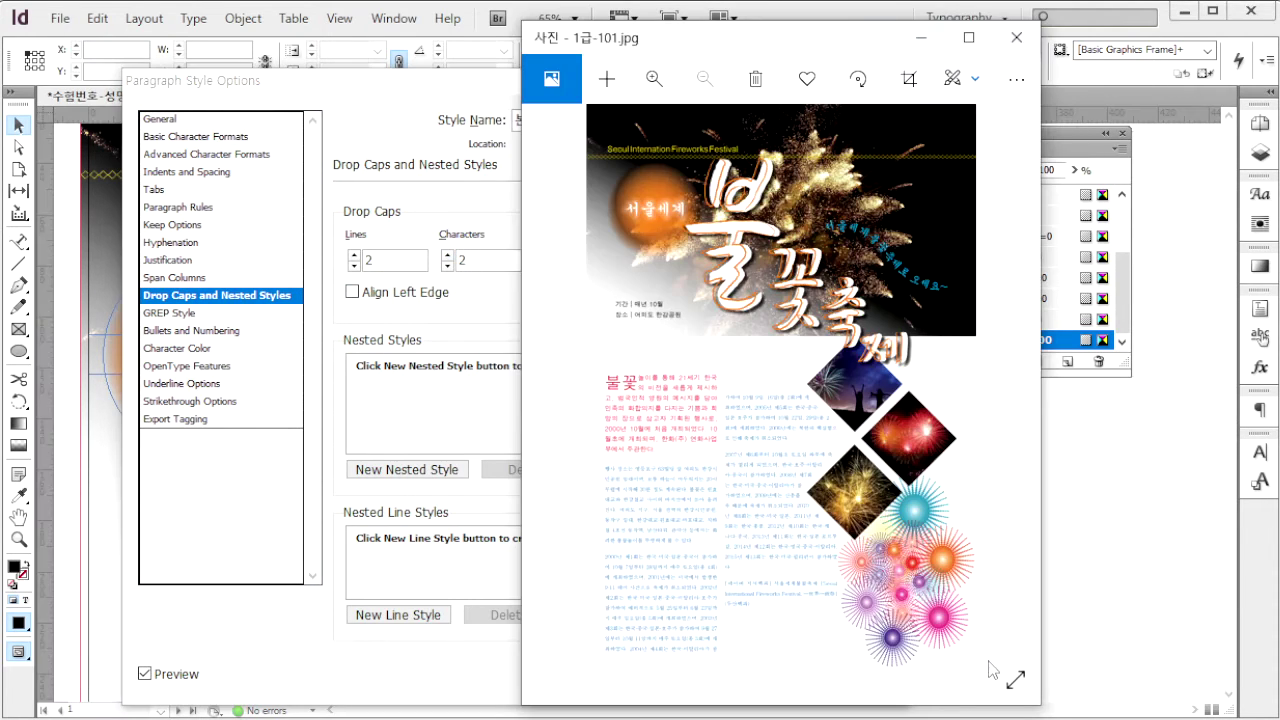
left_click(205, 349)
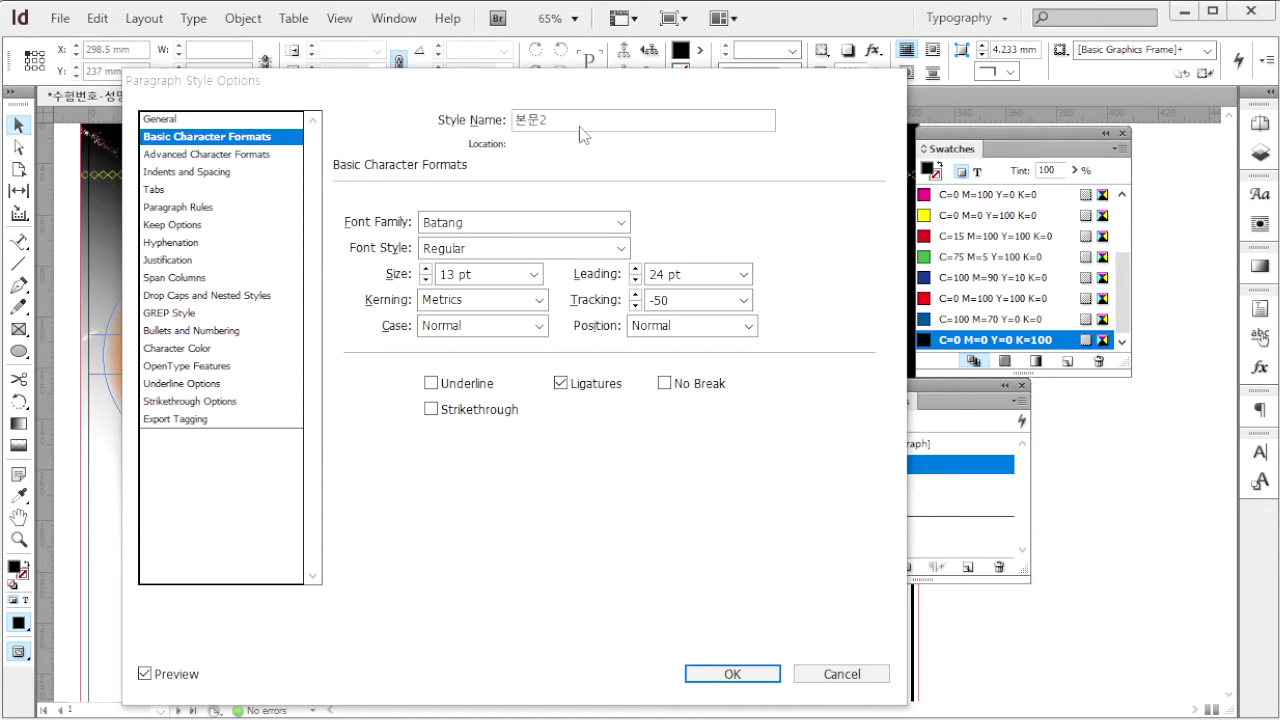
Define paragraph style 본문2 with Batang Regular at 13 pt, 24 pt leading and -50 tracking, and open its character color settings.
left_click(583, 135)
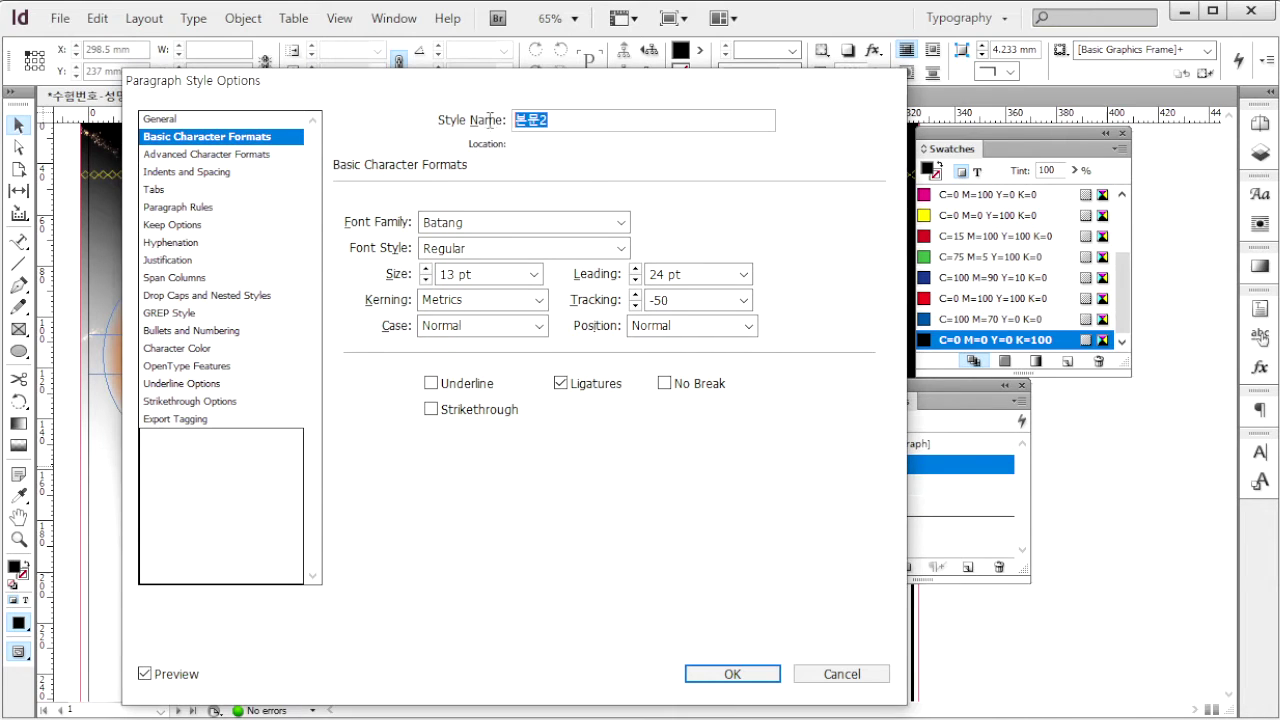
left_click(491, 222)
left_click(392, 223)
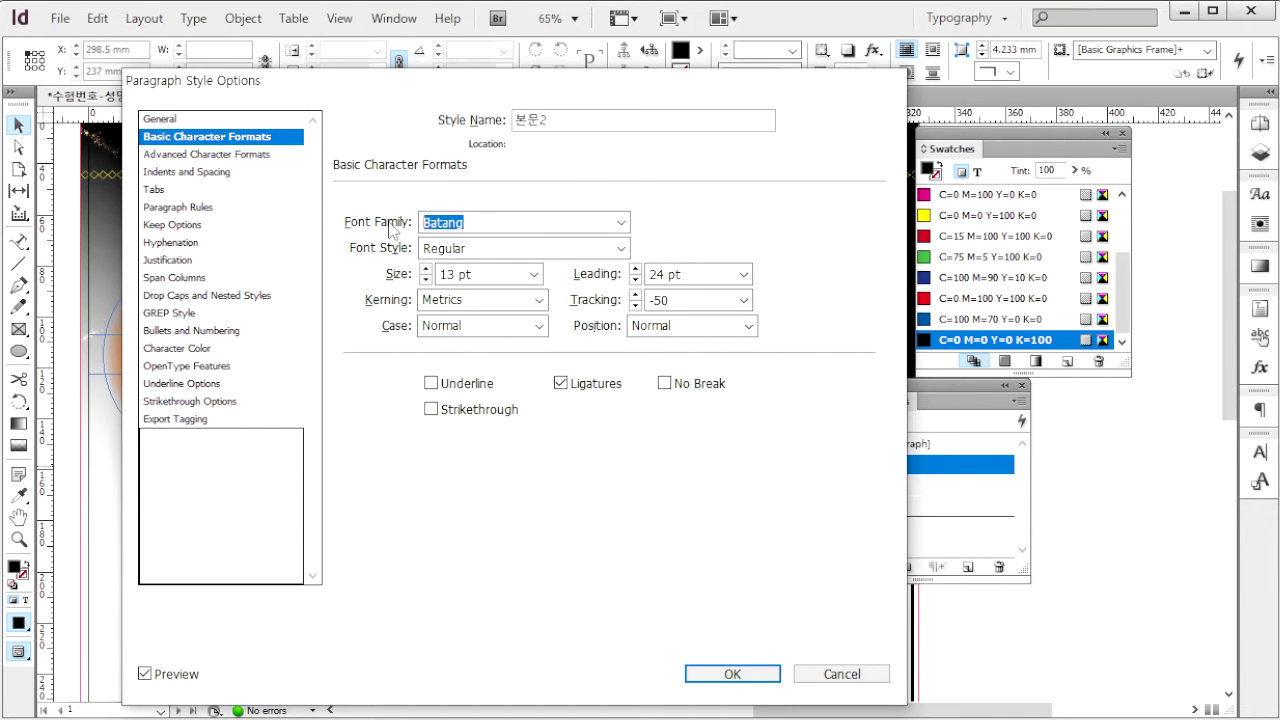
left_click(494, 274)
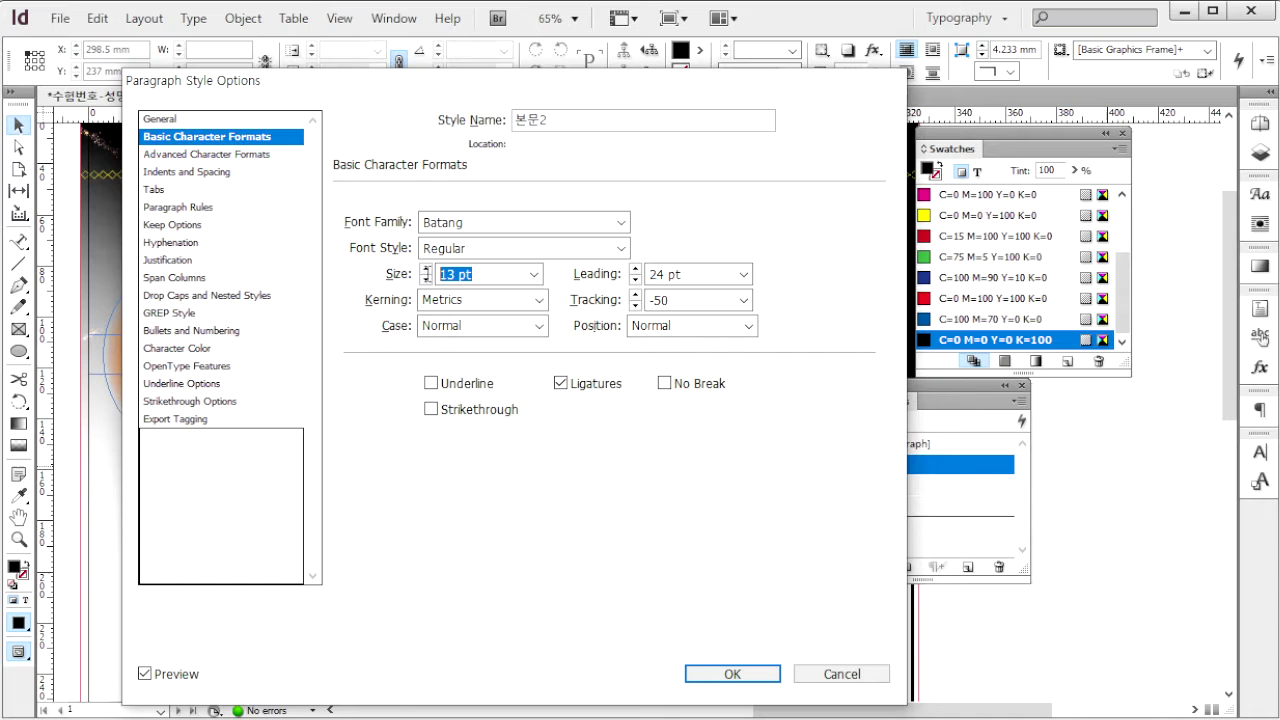
left_click(649, 276)
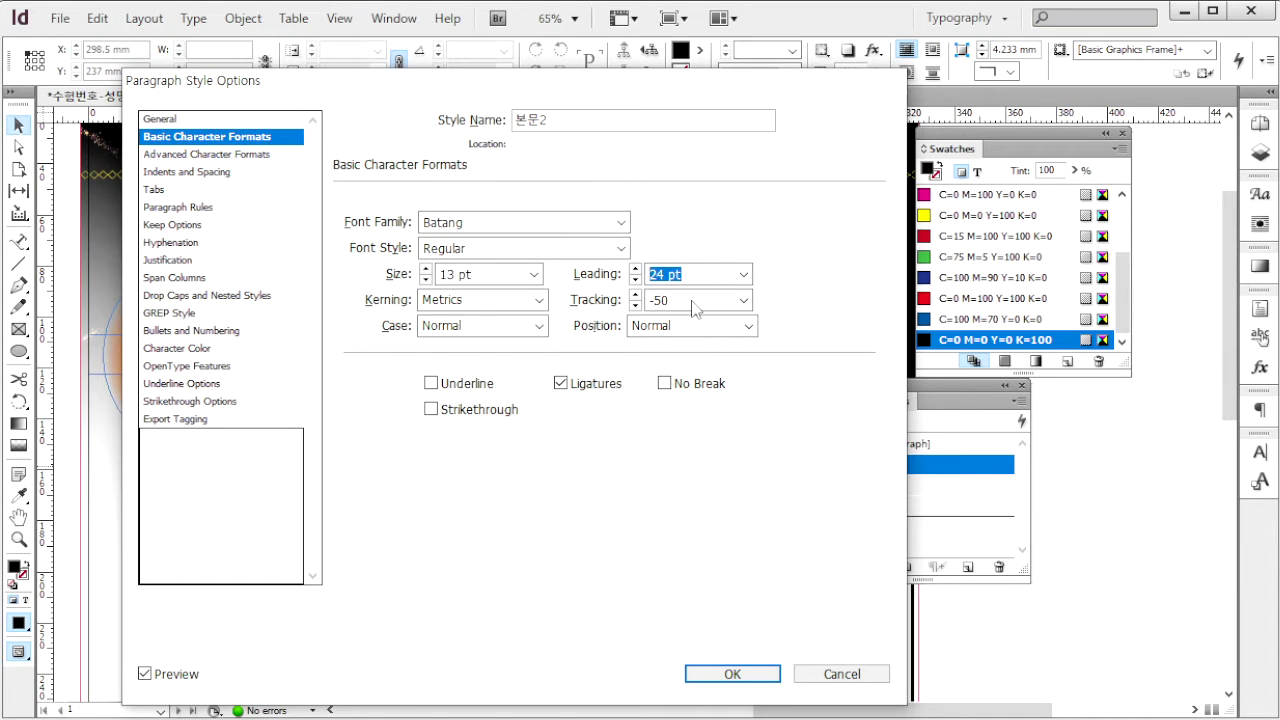
left_click(645, 300)
left_click(240, 347)
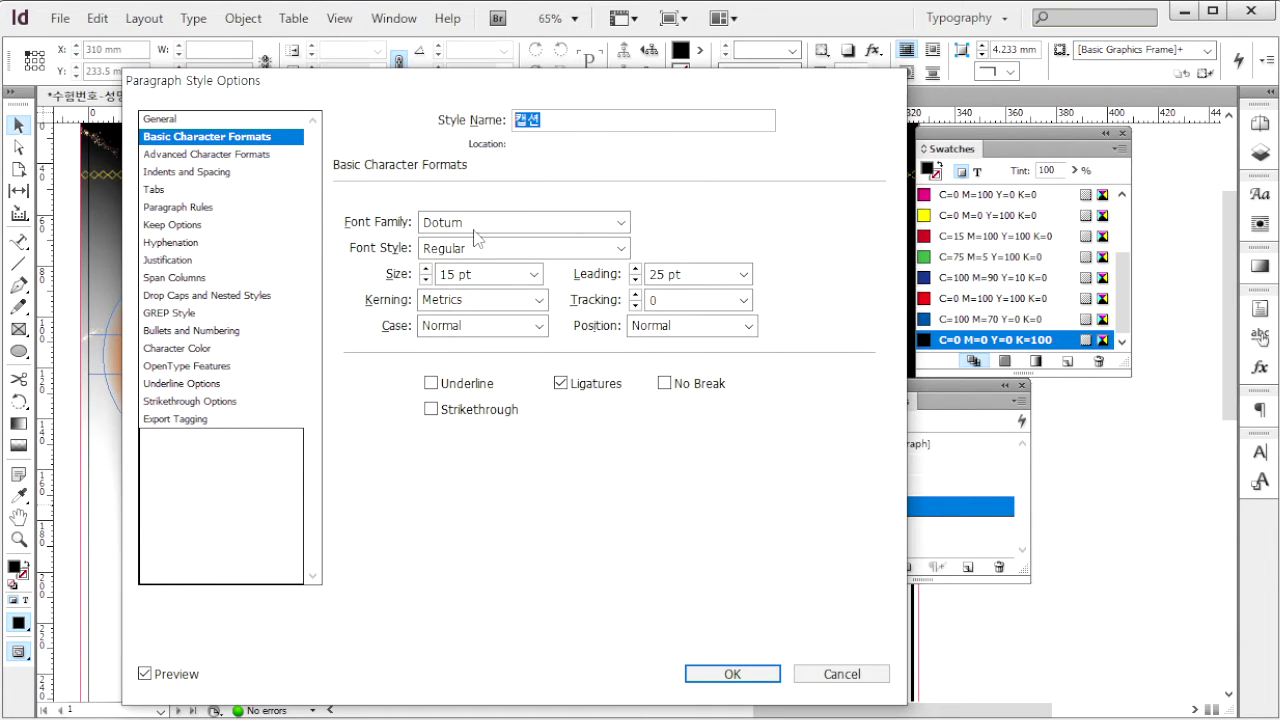
Define paragraph style 캡션 with Dotum Regular 15 pt, 25 pt leading, 0 tracking and character color C=0 M=0 Y=0 K=100.
key("Tab")
key("Tab")
key("Tab")
key("Tab")
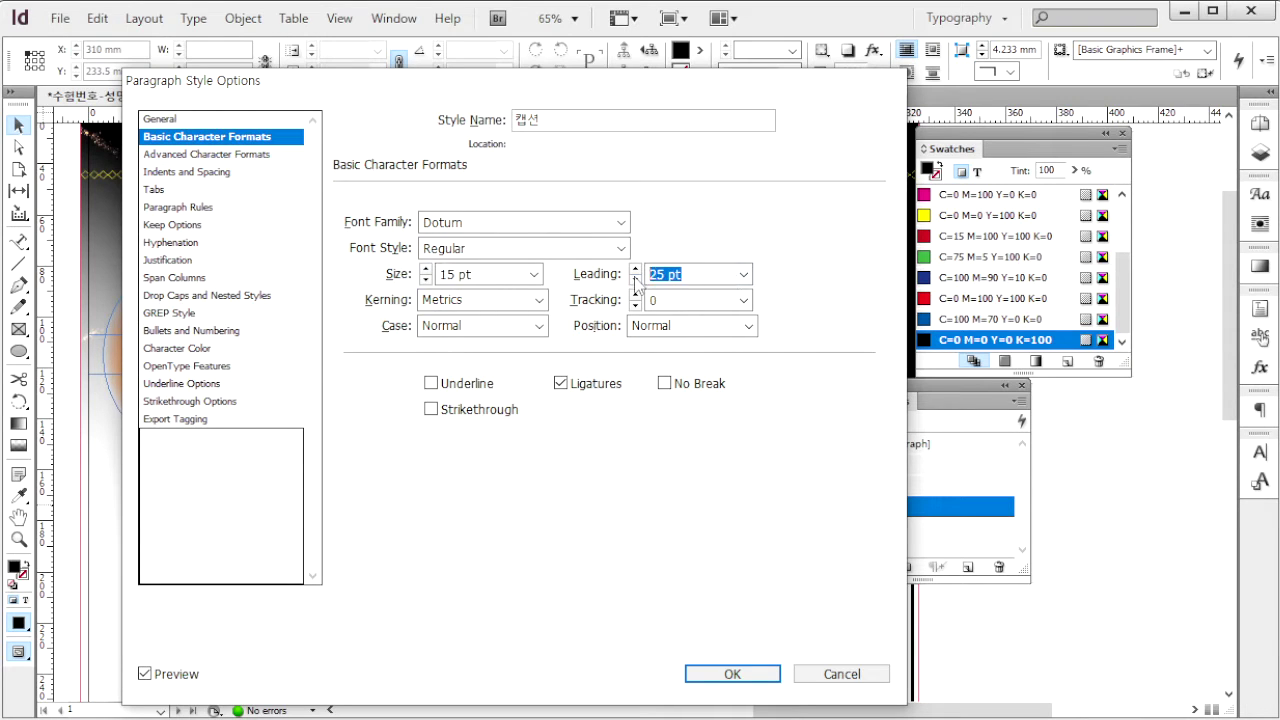
left_click(185, 348)
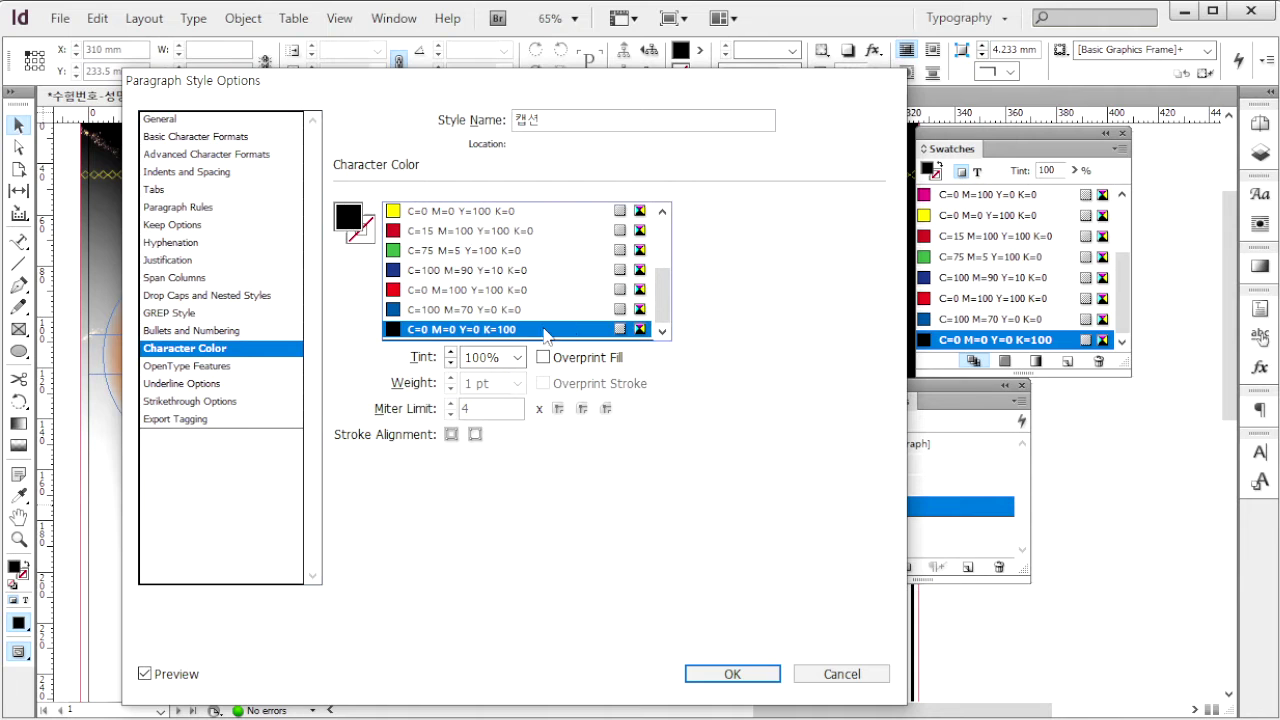
left_click(762, 674)
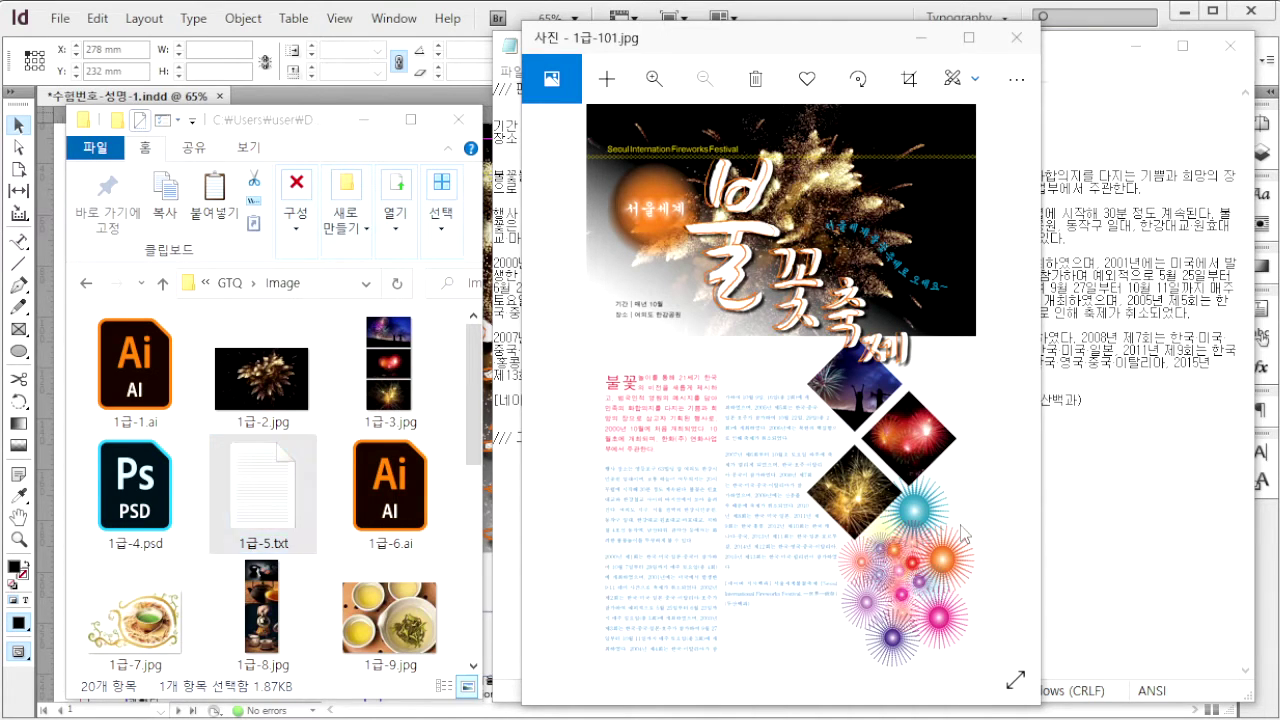
Select the event period and venue lines in 1급-5.txt in Notepad and switch back to InDesign.
left_click(1137, 526)
left_click_drag(654, 143, 493, 124)
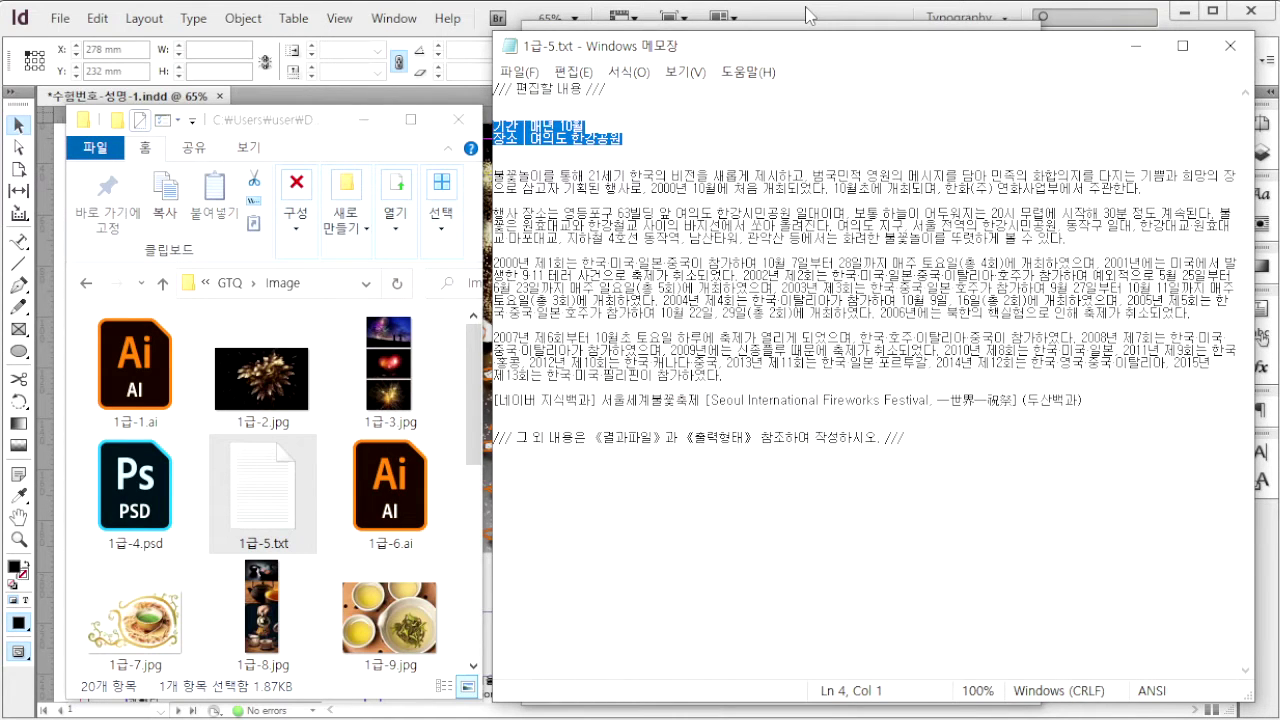
left_click(806, 14)
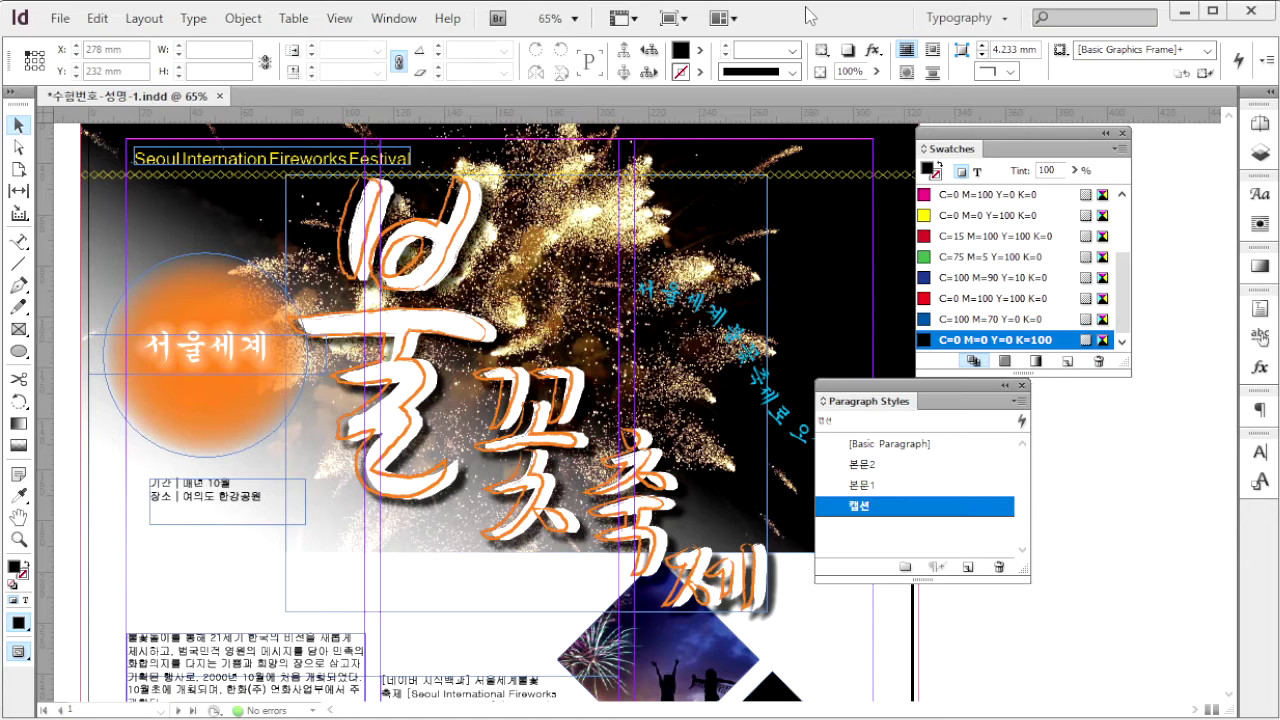
Apply paragraph style 본문1 to the introductory paragraph's frame and 본문2 to the two-column body text frame.
left_click(228, 503)
scroll(228, 490, "down", 5)
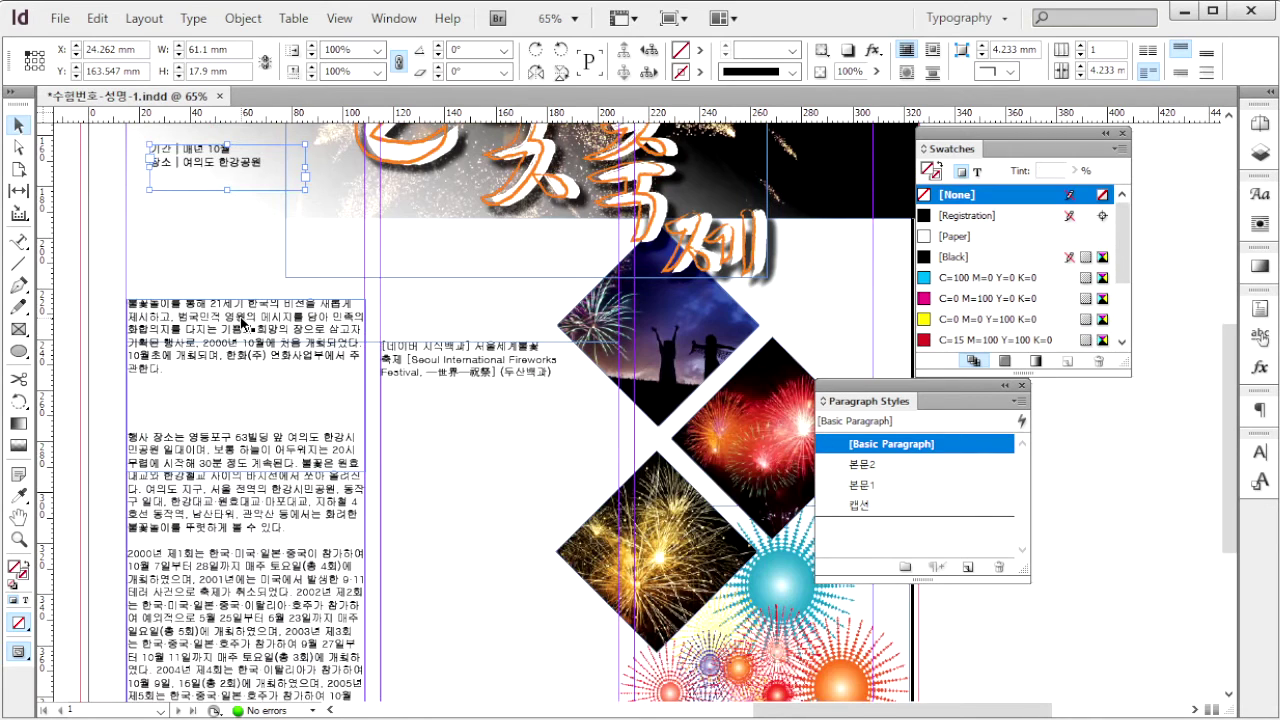
left_click(241, 322)
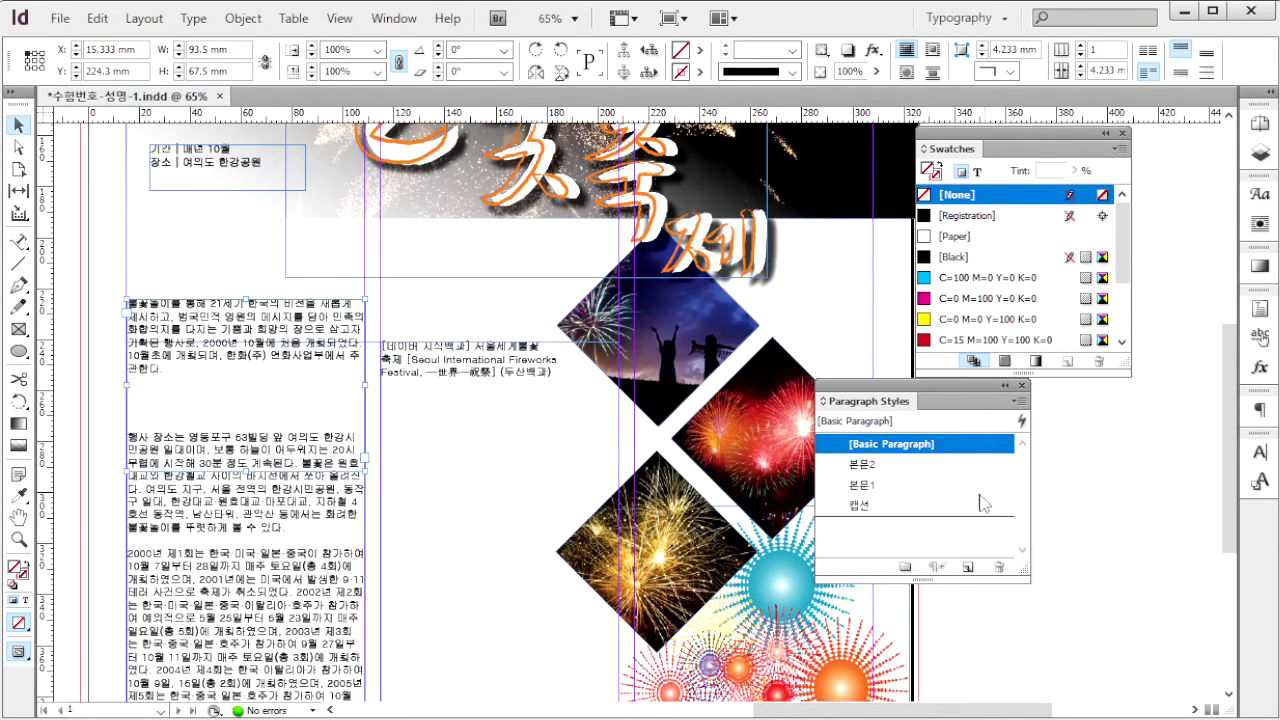
left_click(945, 486)
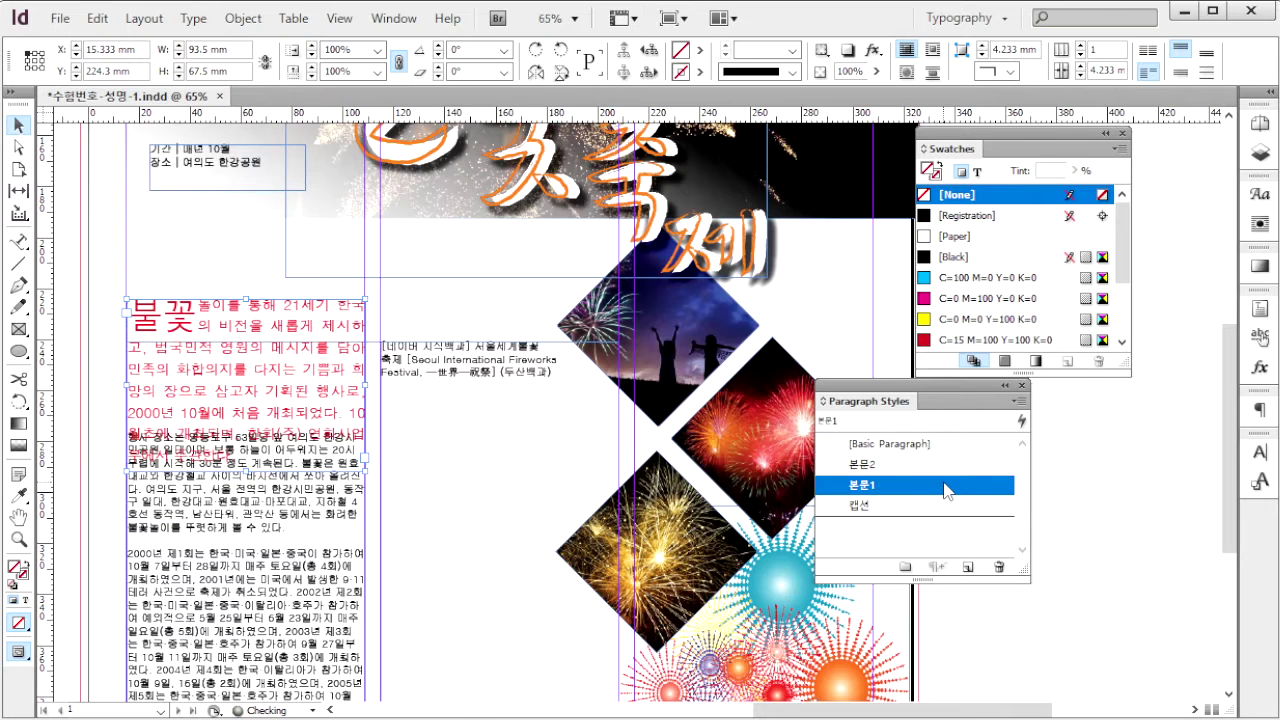
left_click(500, 374)
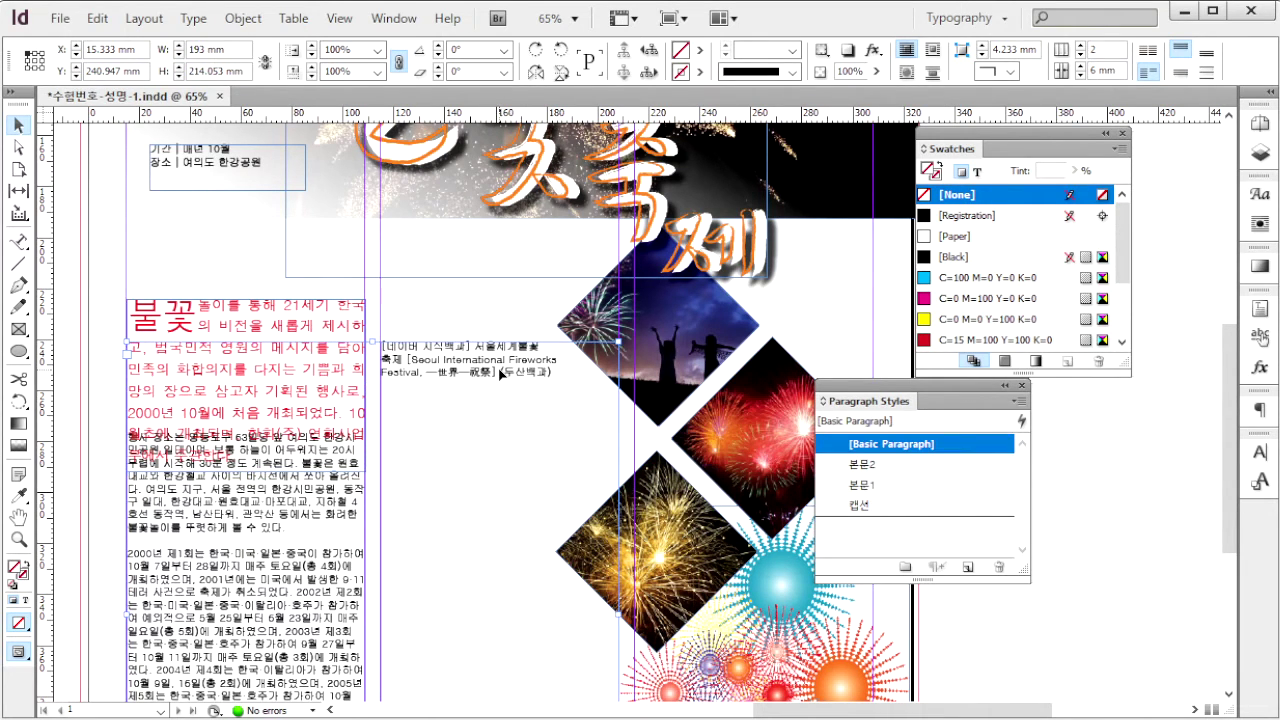
left_click(900, 466)
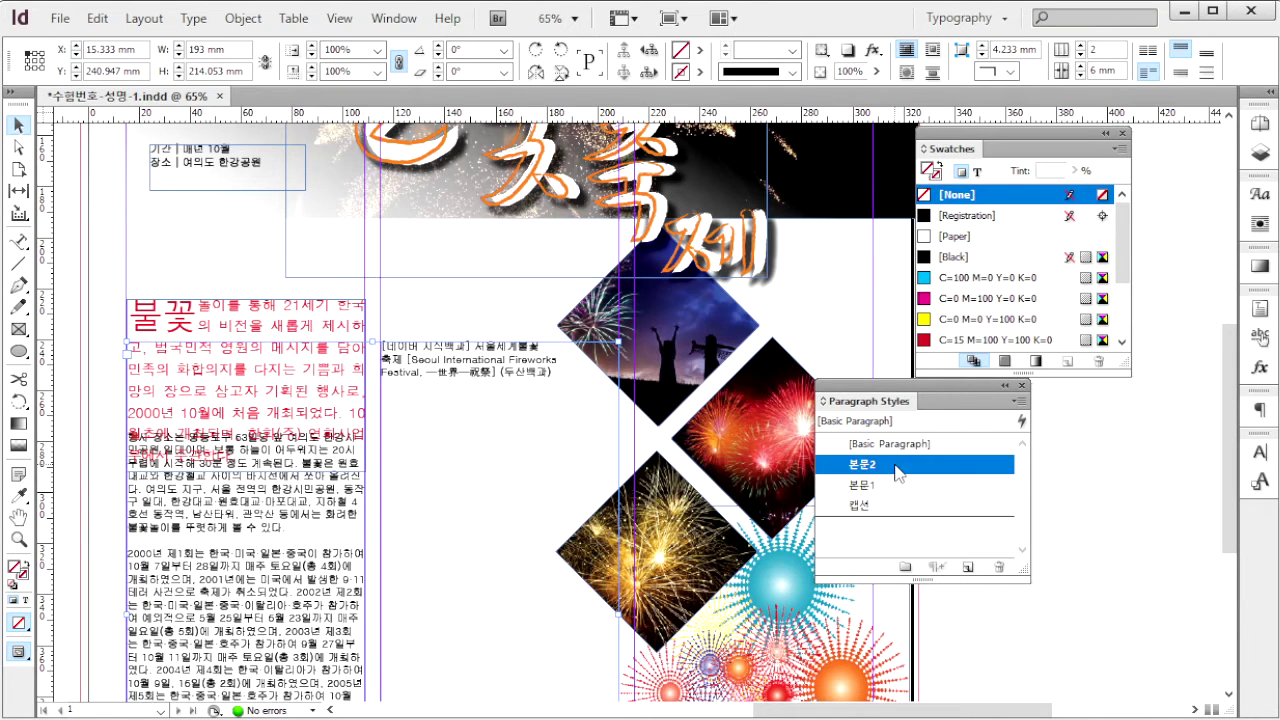
Apply paragraph style 캡션 to the event period and venue frame and save the document.
left_click(225, 170)
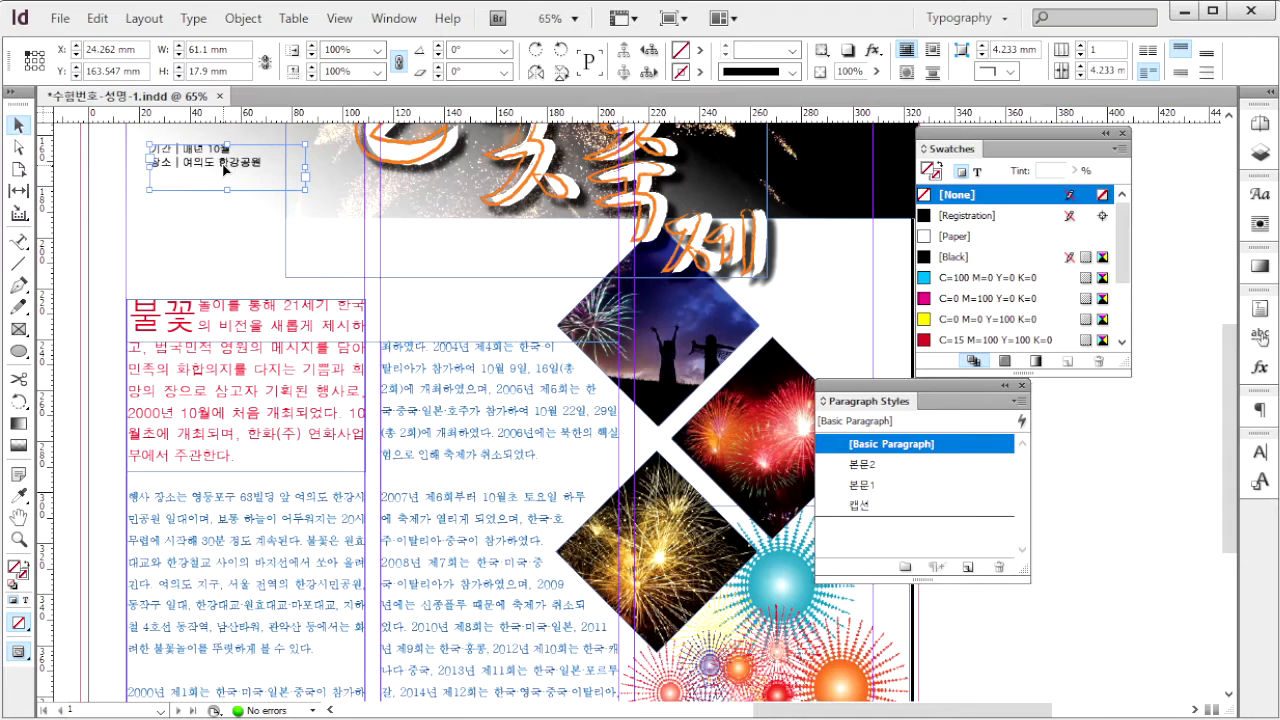
left_click(922, 508)
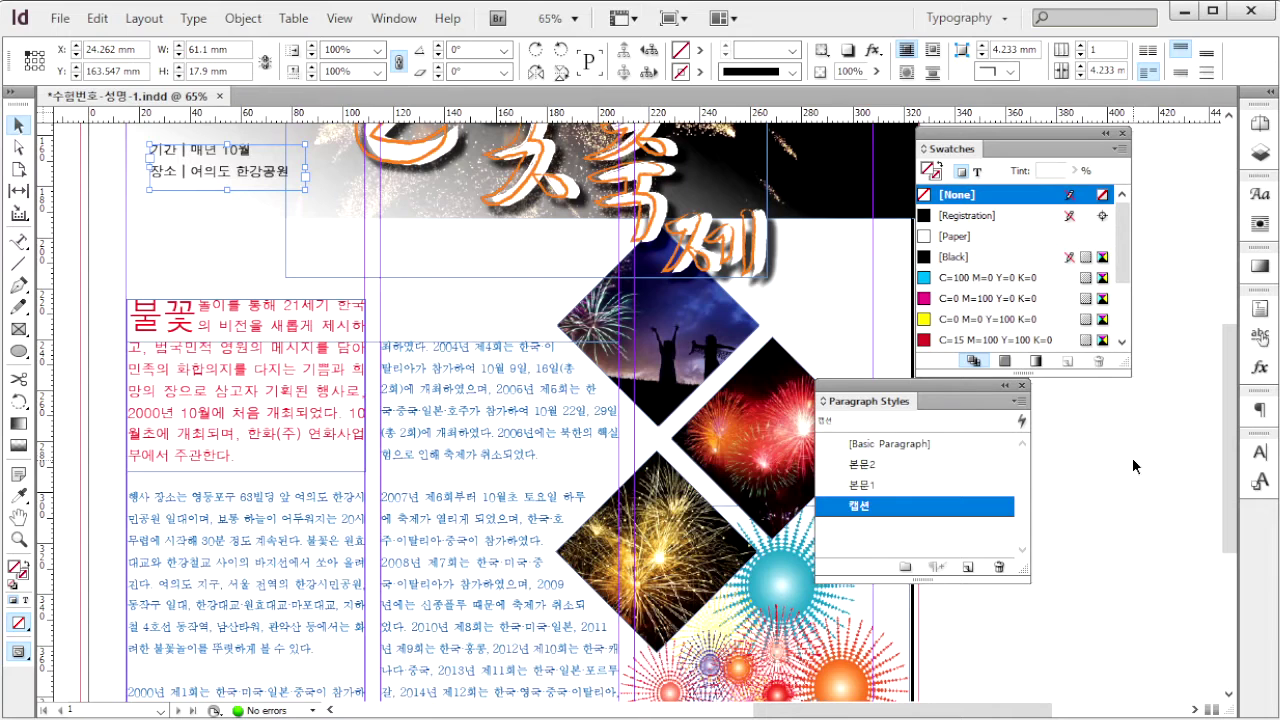
key("ctrl+s")
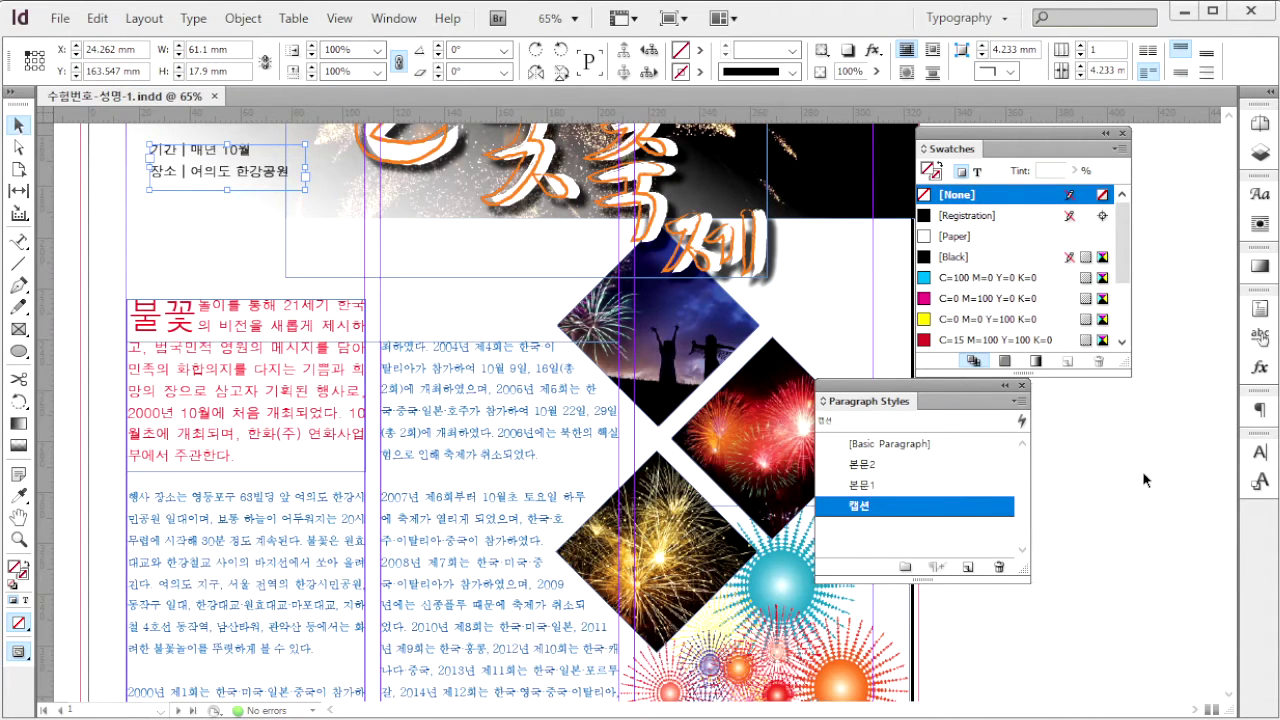
Export the layout as Adobe PDF (Print) file 수험번호-성명-1.pdf with the High Quality Print preset and all printer's marks.
left_click(1109, 475)
key("ctrl+e")
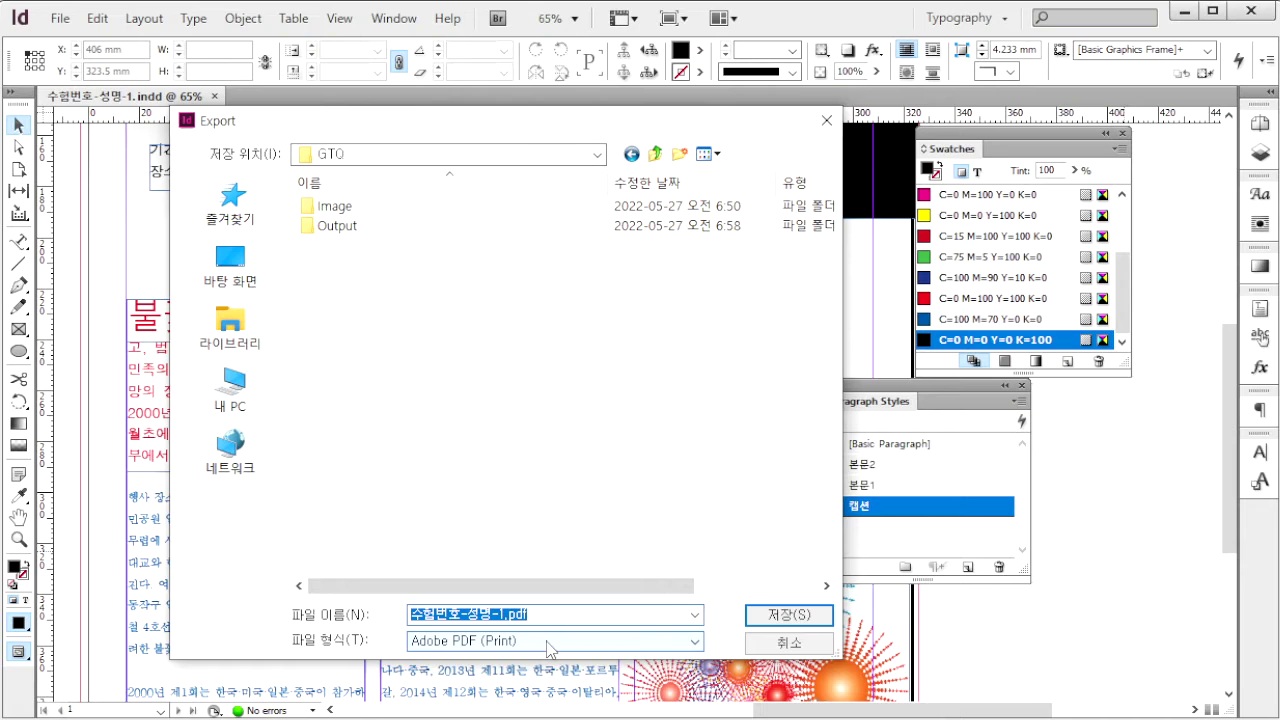
left_click(789, 614)
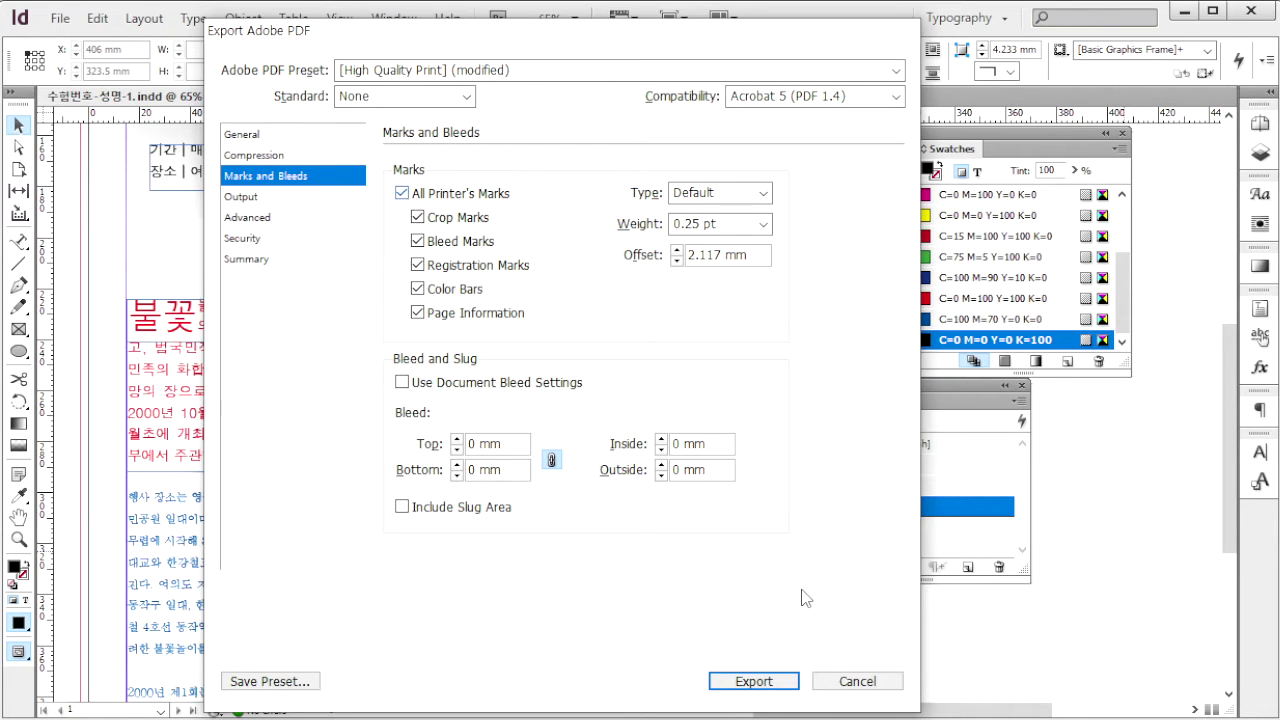
left_click(755, 681)
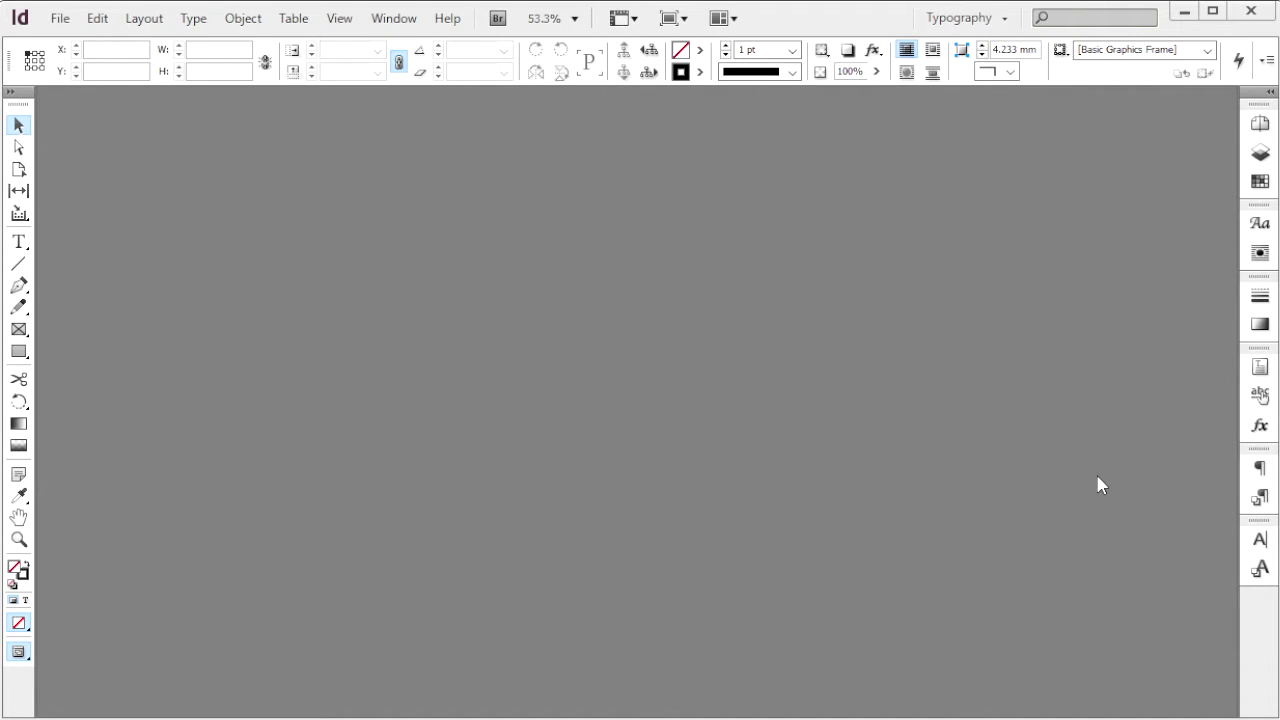
Start a new document with 6 pages and a custom page size of 160 × 195 mm.
key("ctrl+n")
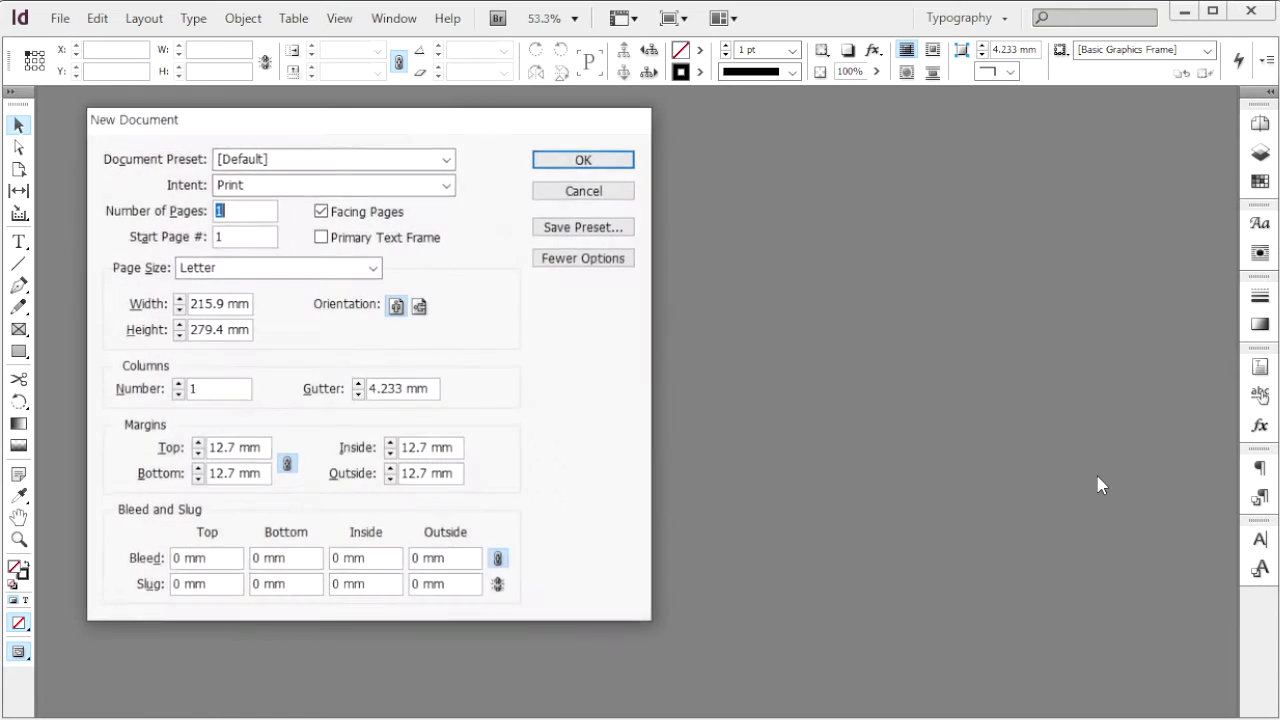
type("6")
key("Tab")
key("Tab")
key("Tab")
key("Tab")
key("Tab")
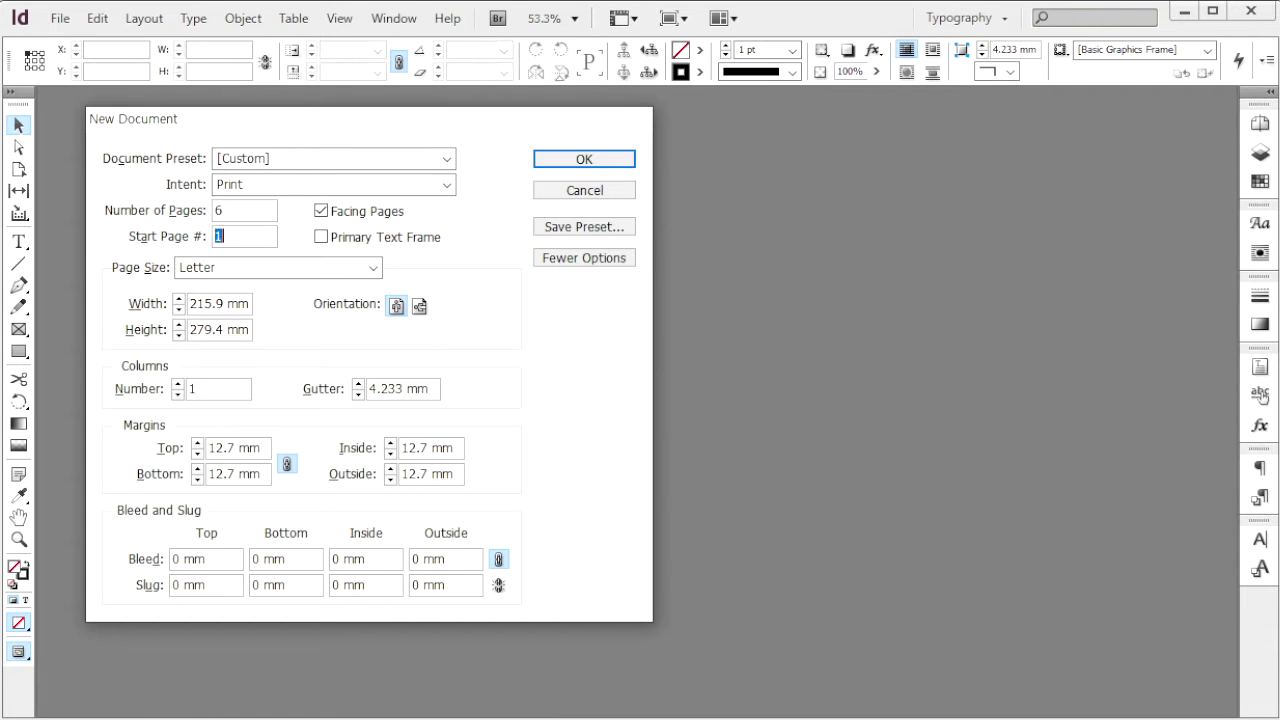
type("160")
key("Tab")
type("195")
key("Tab")
key("Tab")
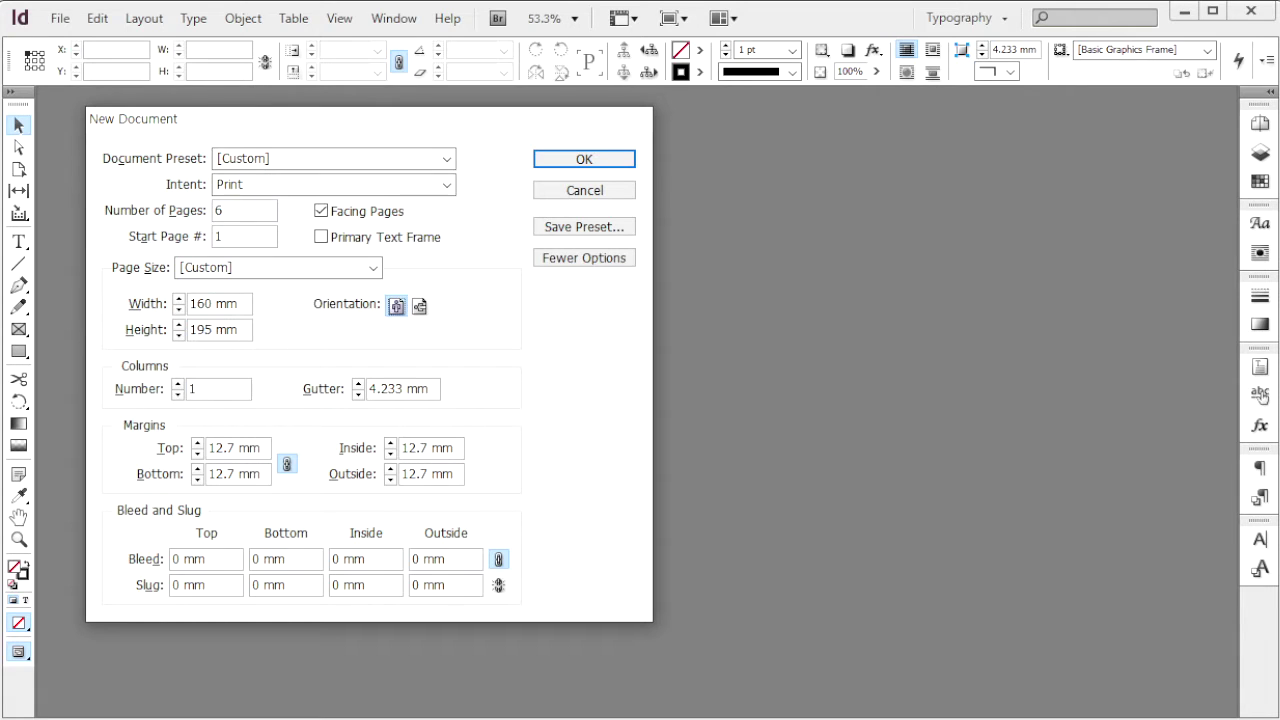
Give the new document 2 columns with a 6 mm gutter, and margins of 20 mm except 24 mm at the bottom.
type("2")
key("Tab")
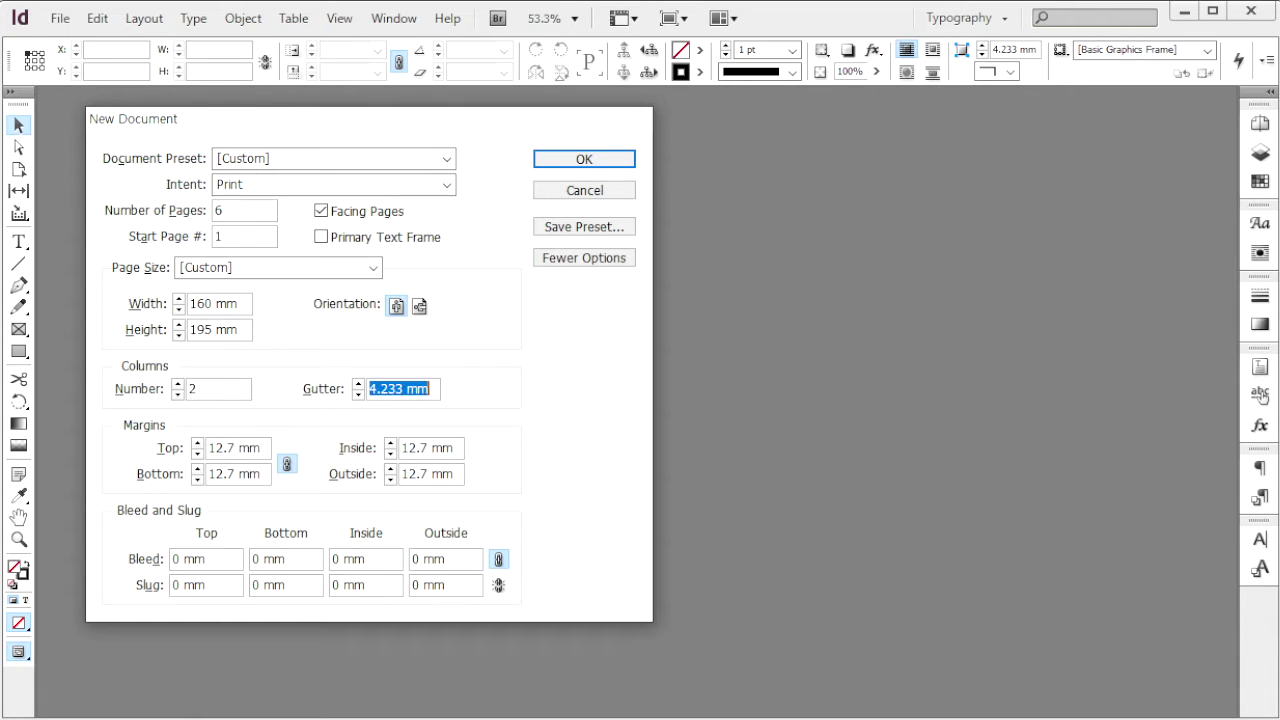
type("6")
key("Tab")
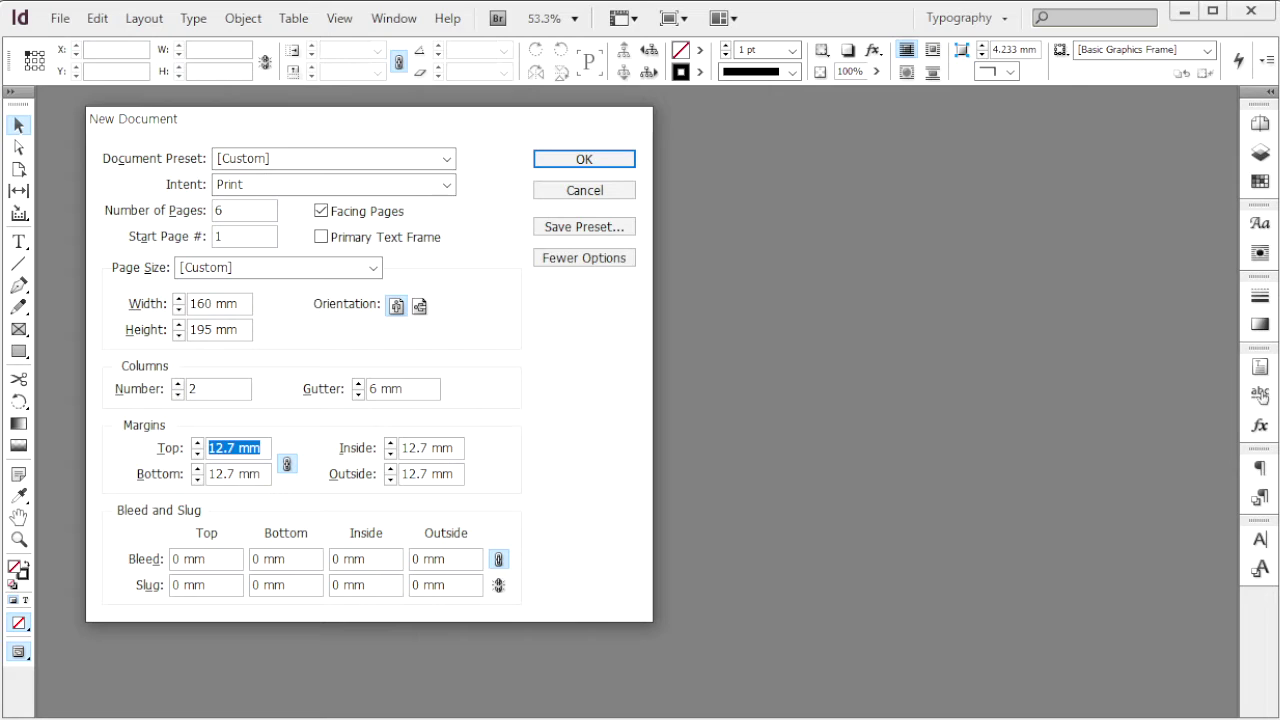
type("20")
key("Tab")
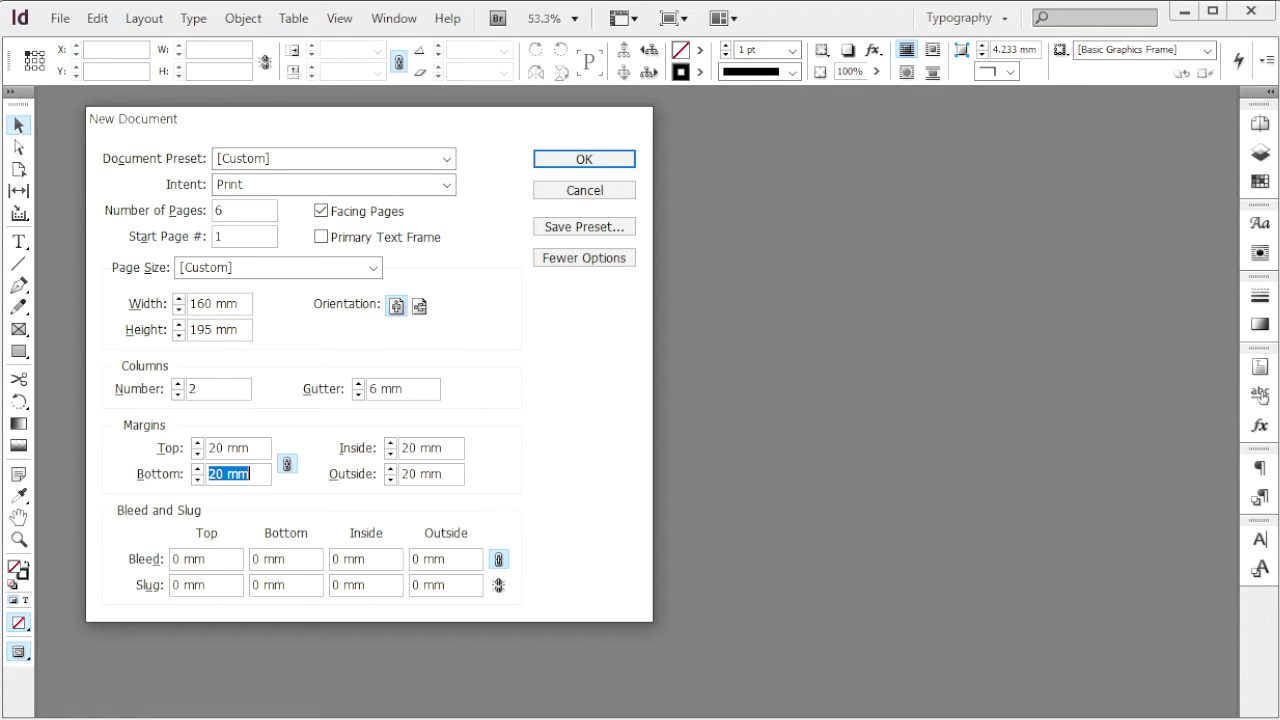
left_click(287, 465)
left_click(185, 478)
type("24")
key("Tab")
key("Tab")
key("Tab")
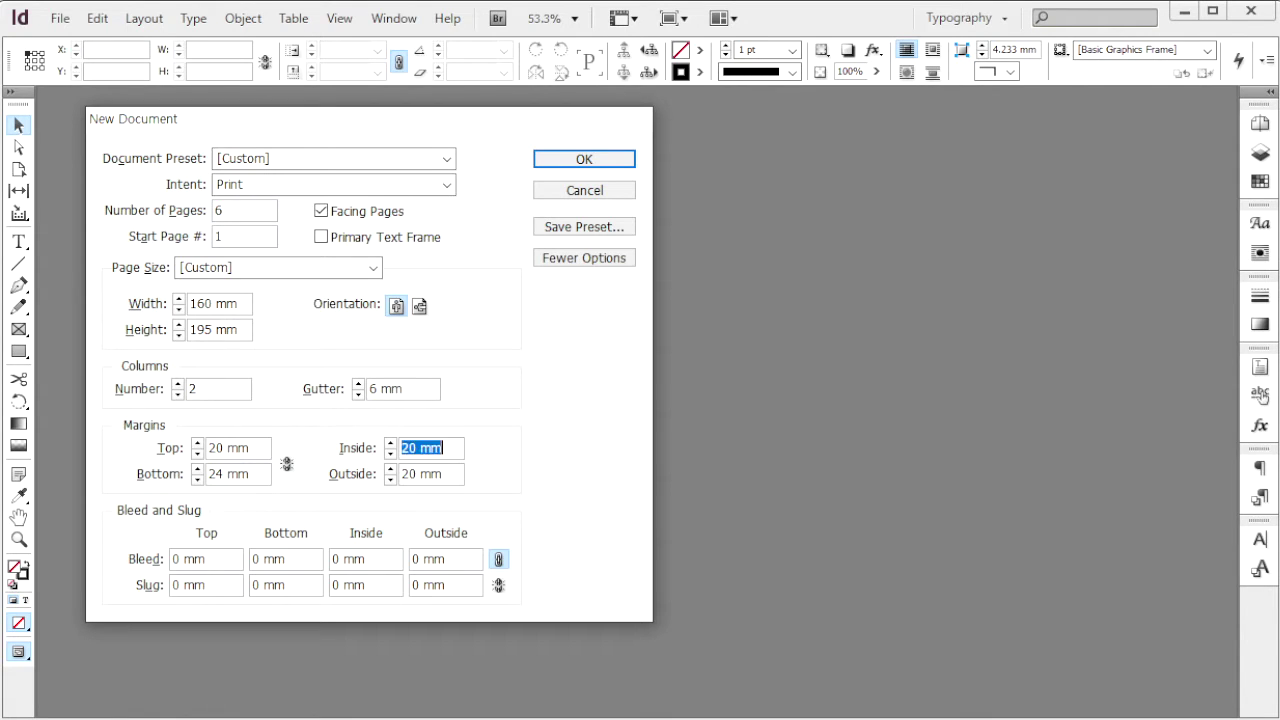
Set a 3 mm bleed on all sides and create the document.
type("3")
key("Tab")
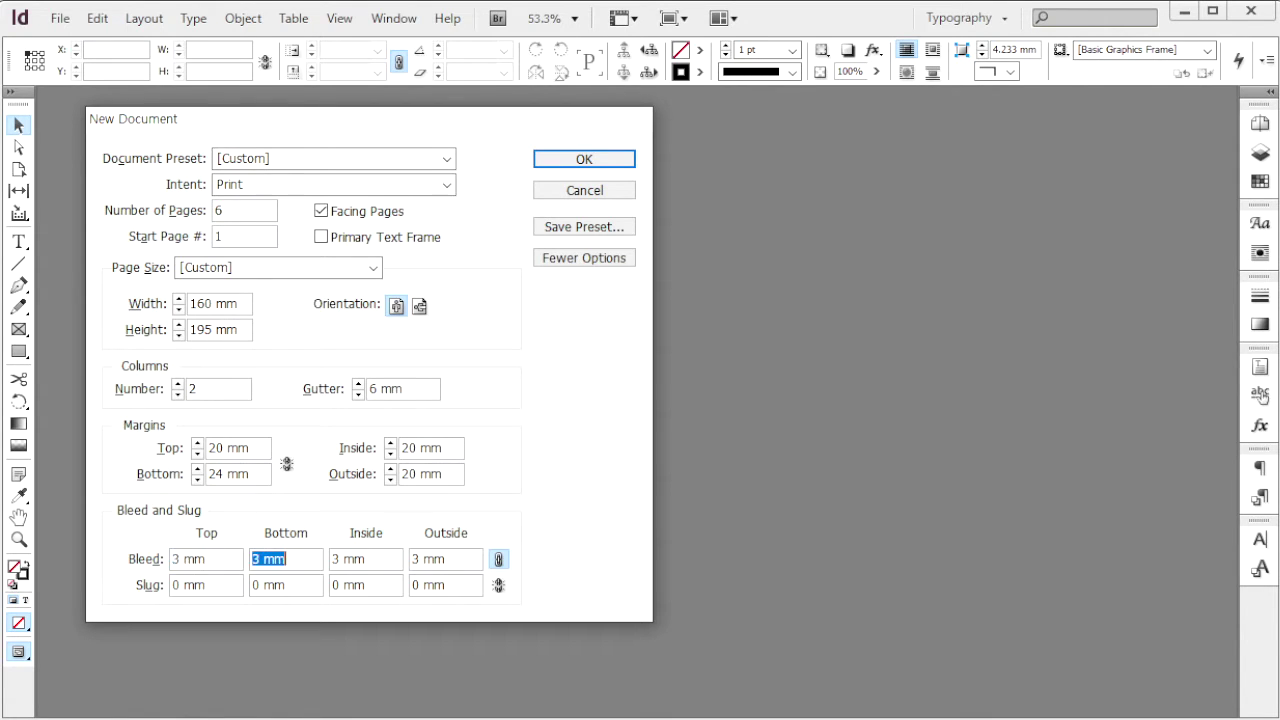
left_click(616, 160)
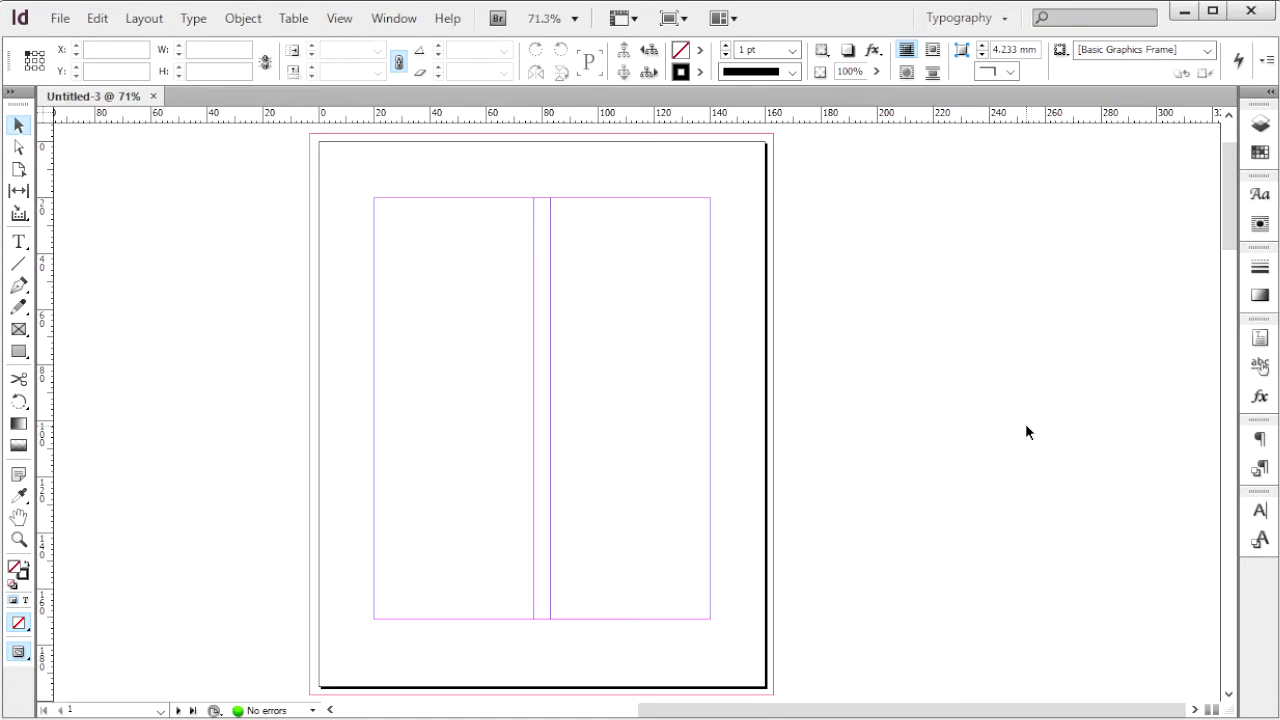
Disallow document page shuffling, rearrange the six pages into spreads 1-2, 3-4 and 5-6, and save the document as 수험번호-성명-2.
key("F12")
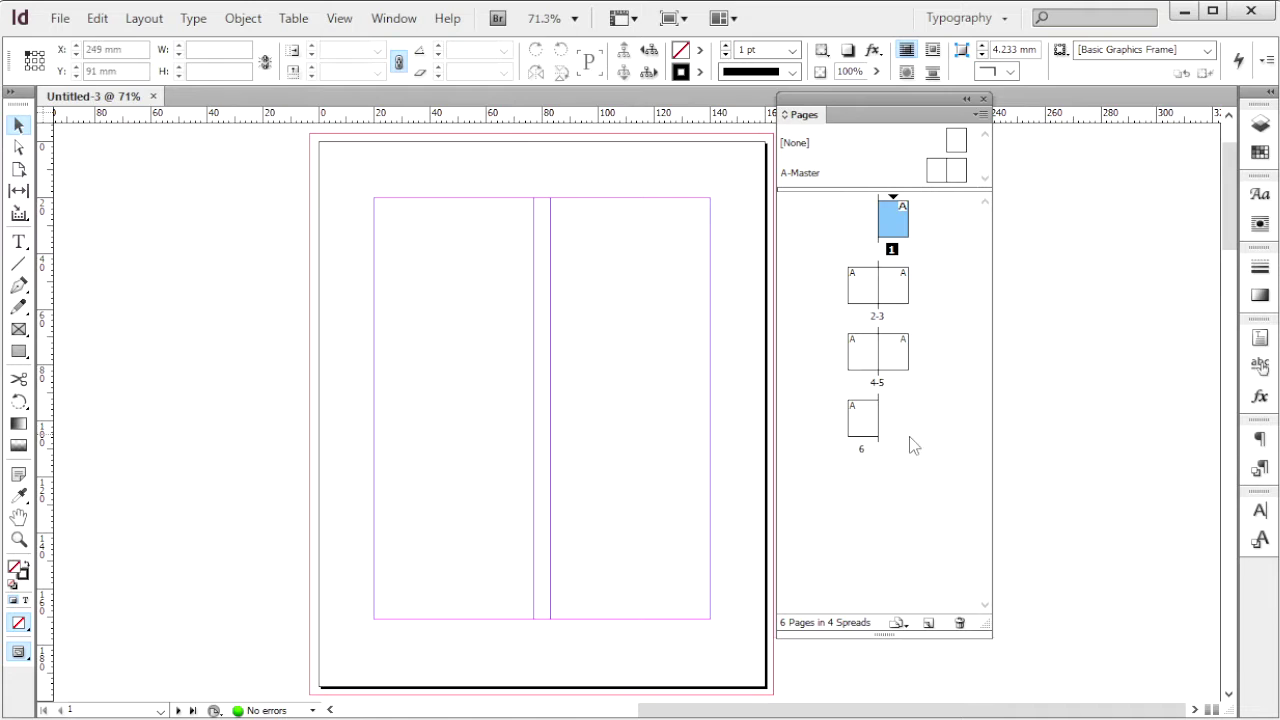
right_click(860, 426)
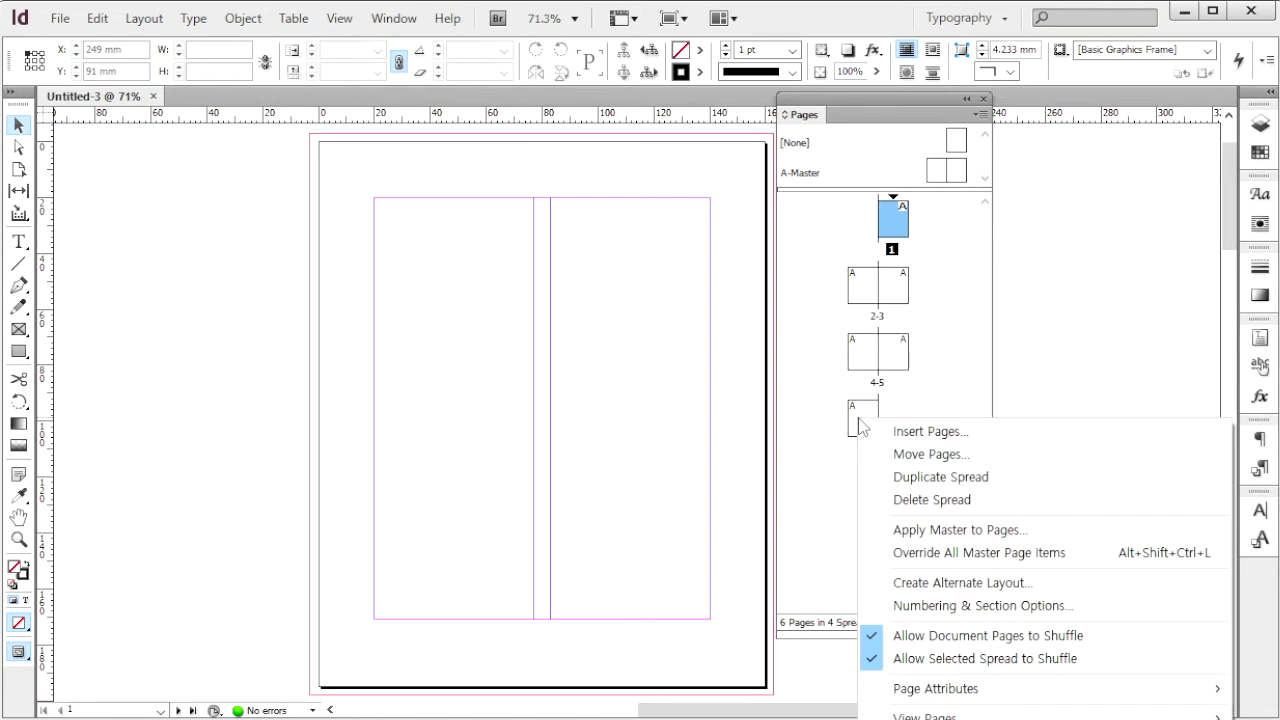
left_click(1026, 634)
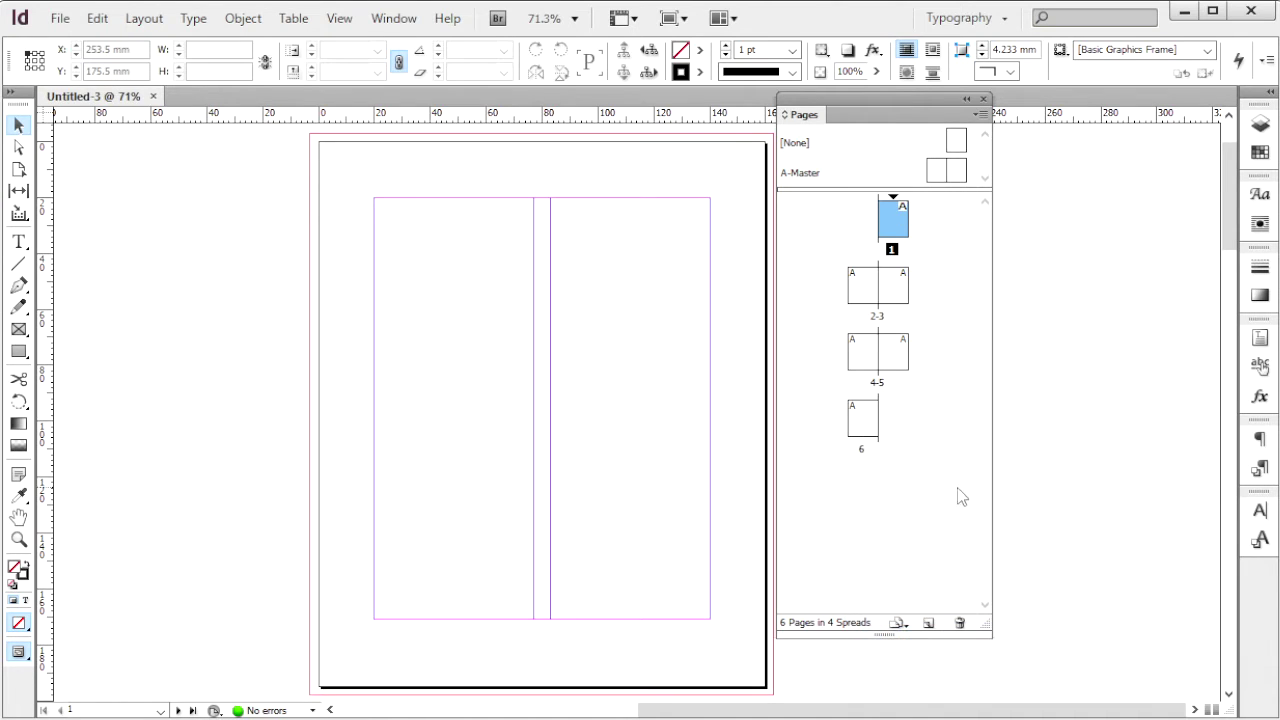
left_click(865, 427)
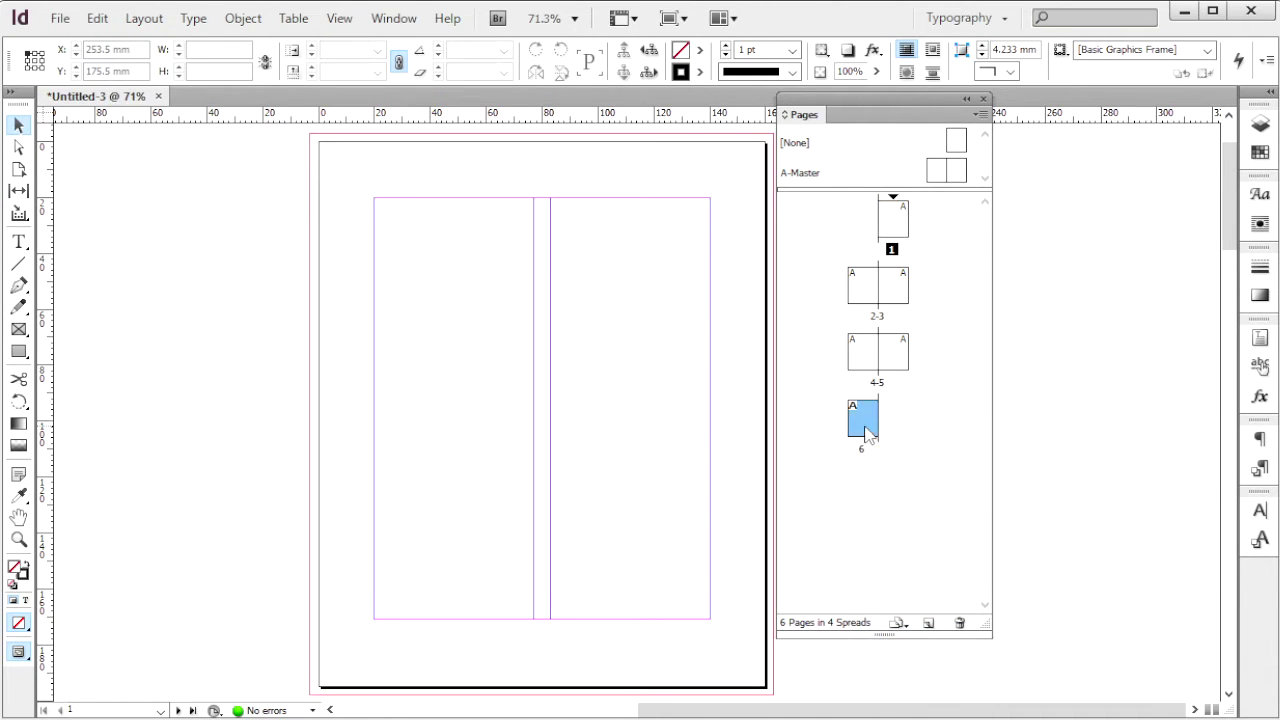
left_click_drag(865, 427, 882, 245)
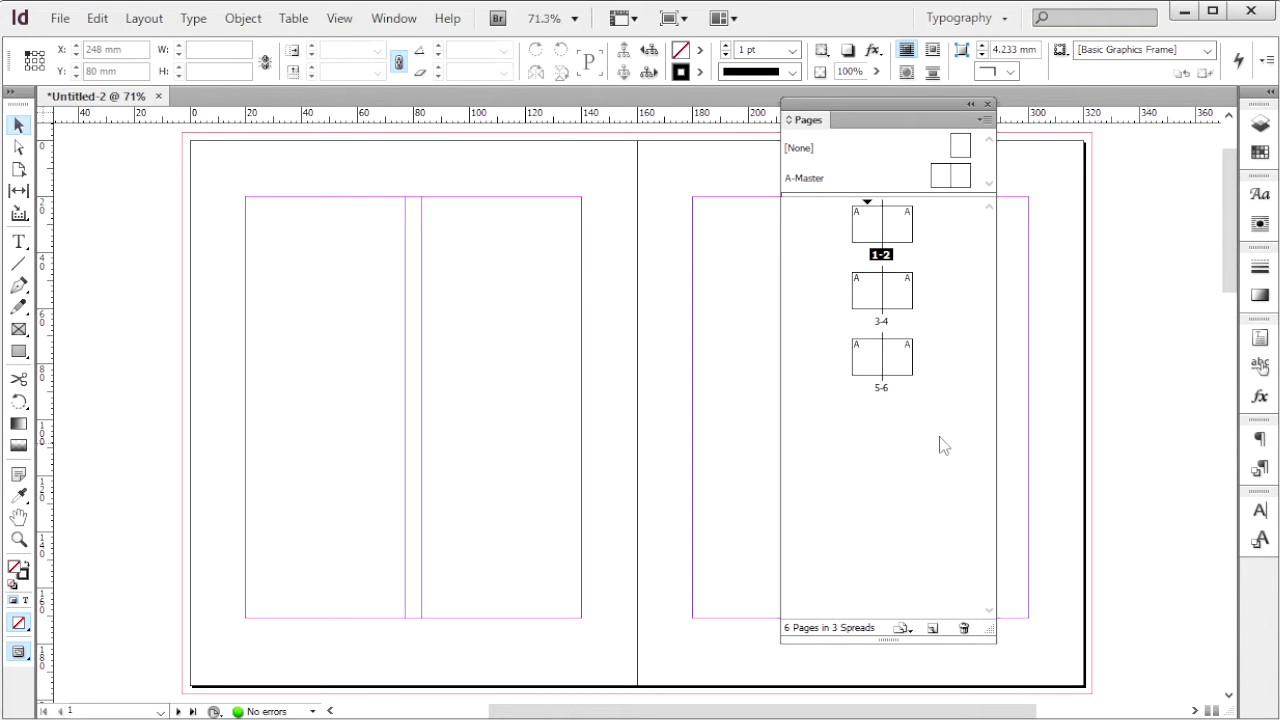
key("ctrl+s")
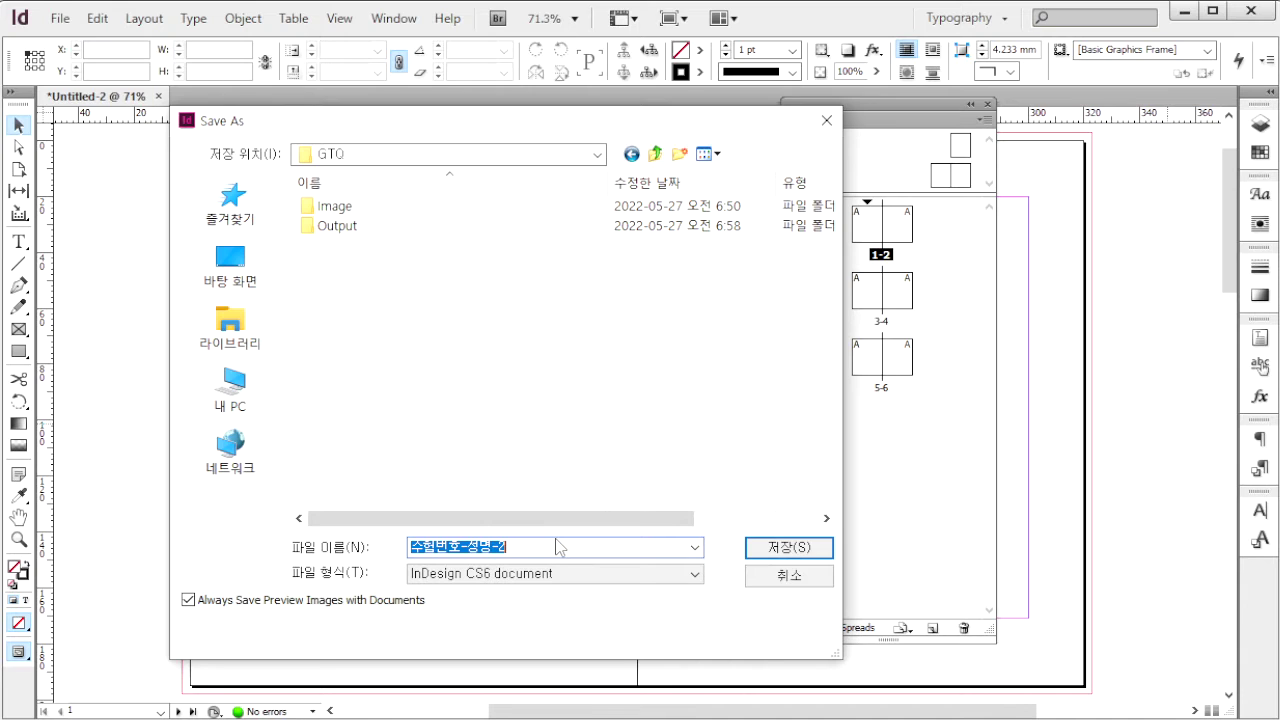
key("Return")
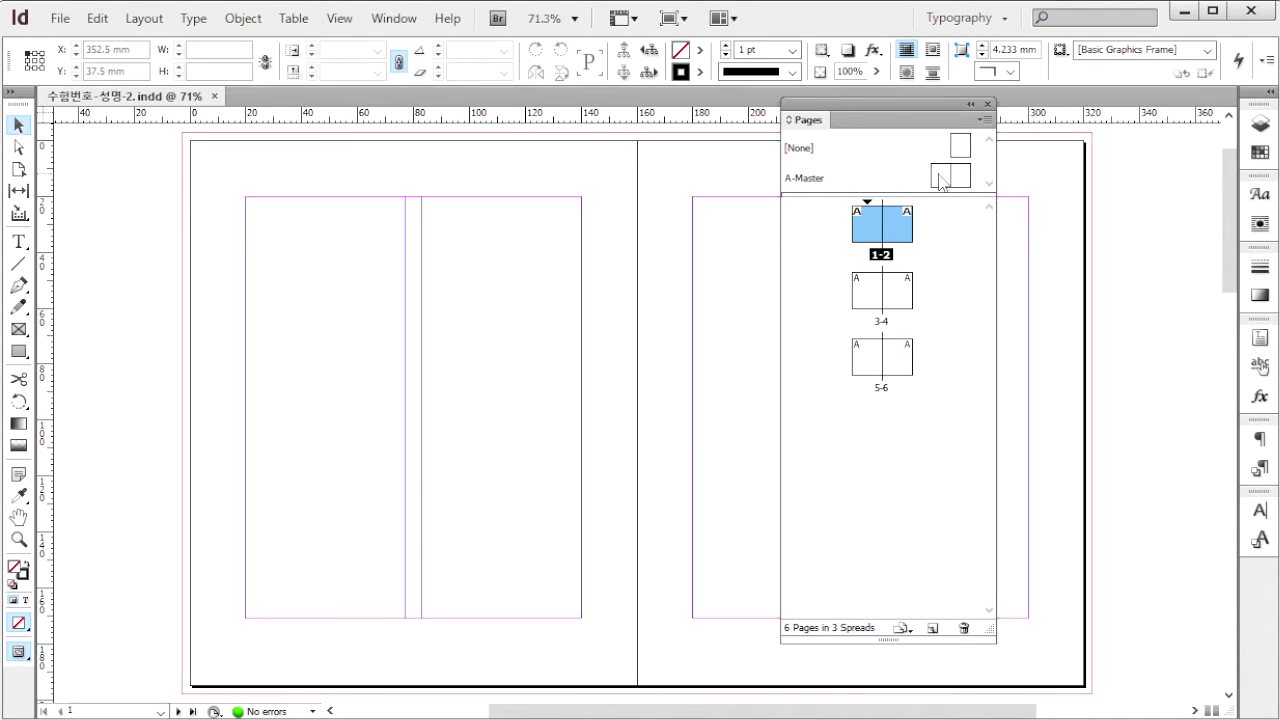
On A-Master's left page, draw a text frame about 11 × 8 mm just below the bottom margin's left corner.
double_click(940, 178)
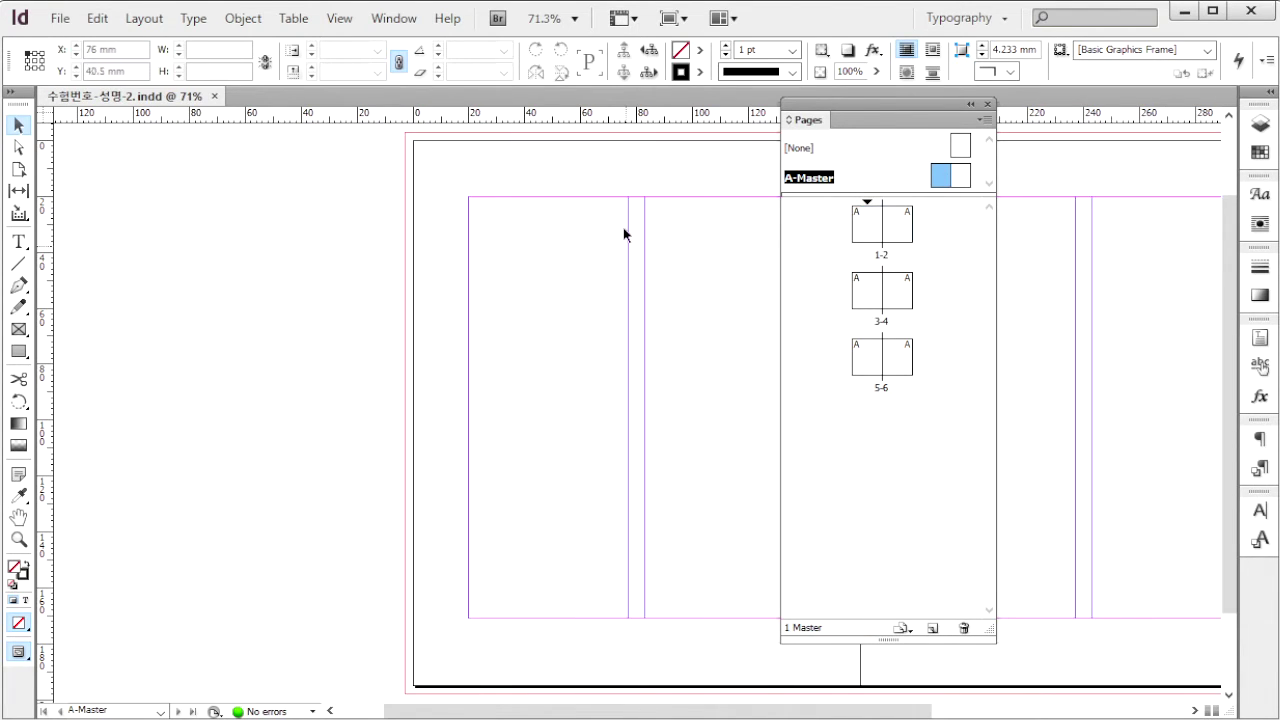
key("ctrl+2")
left_click(18, 242)
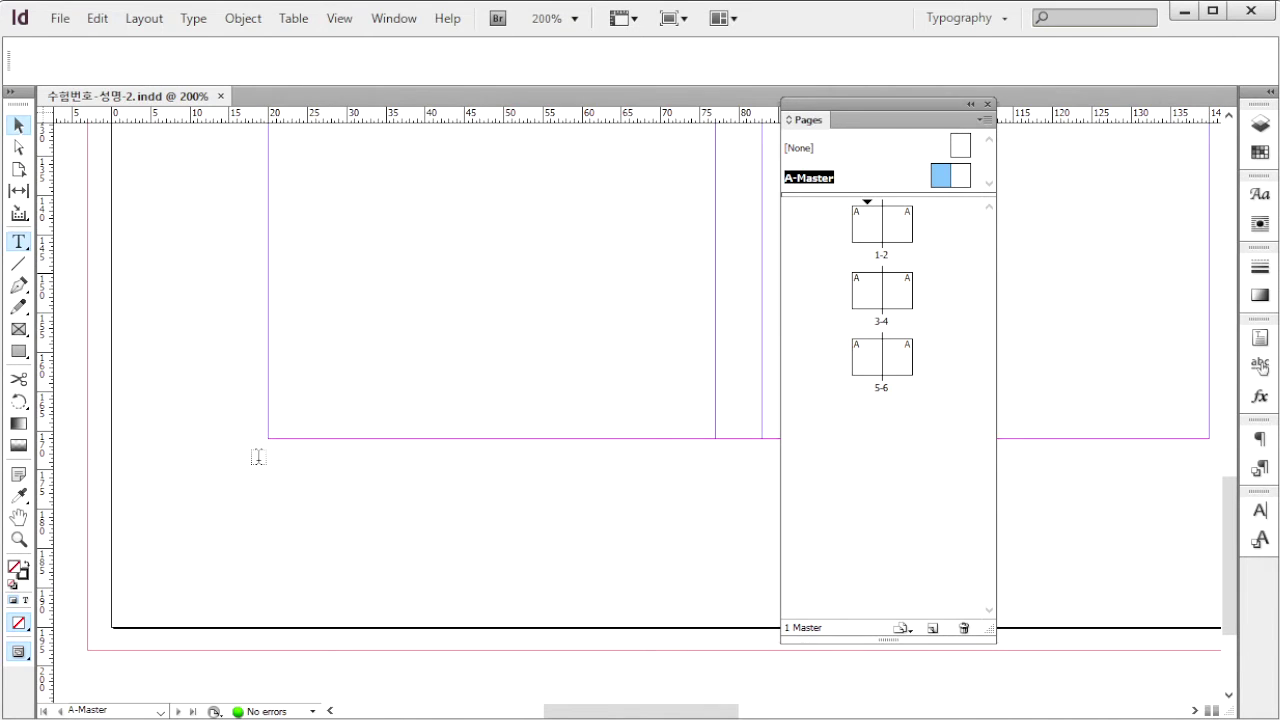
left_click_drag(267, 458, 353, 522)
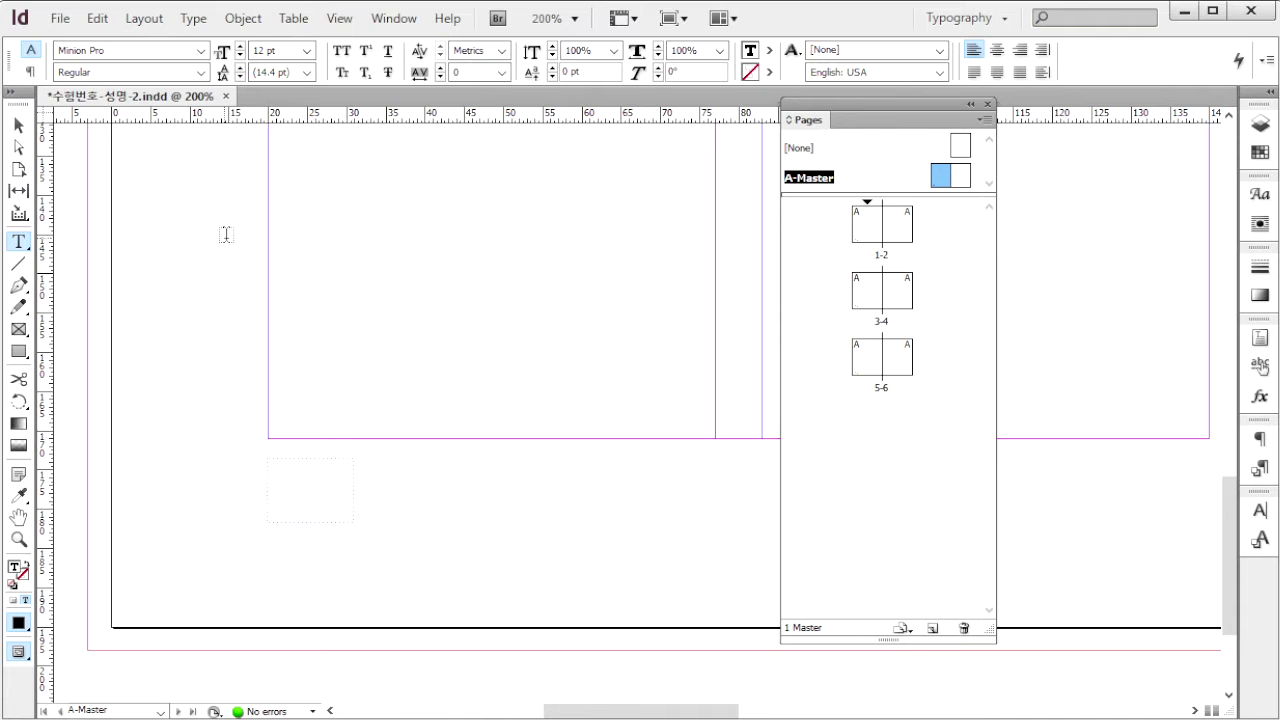
Set the frame's text to Arial Bold, coloured C 50, M 100, Y 90, K 0, and insert the current page number marker.
left_click(201, 50)
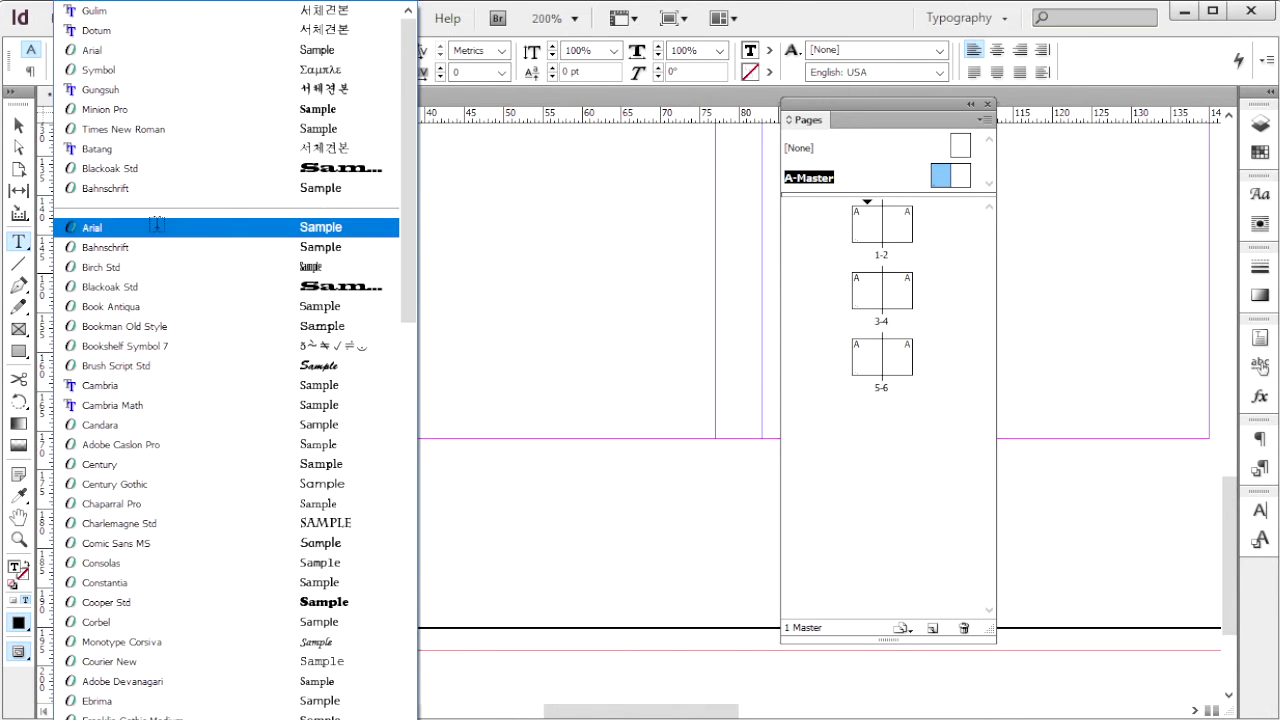
left_click(157, 227)
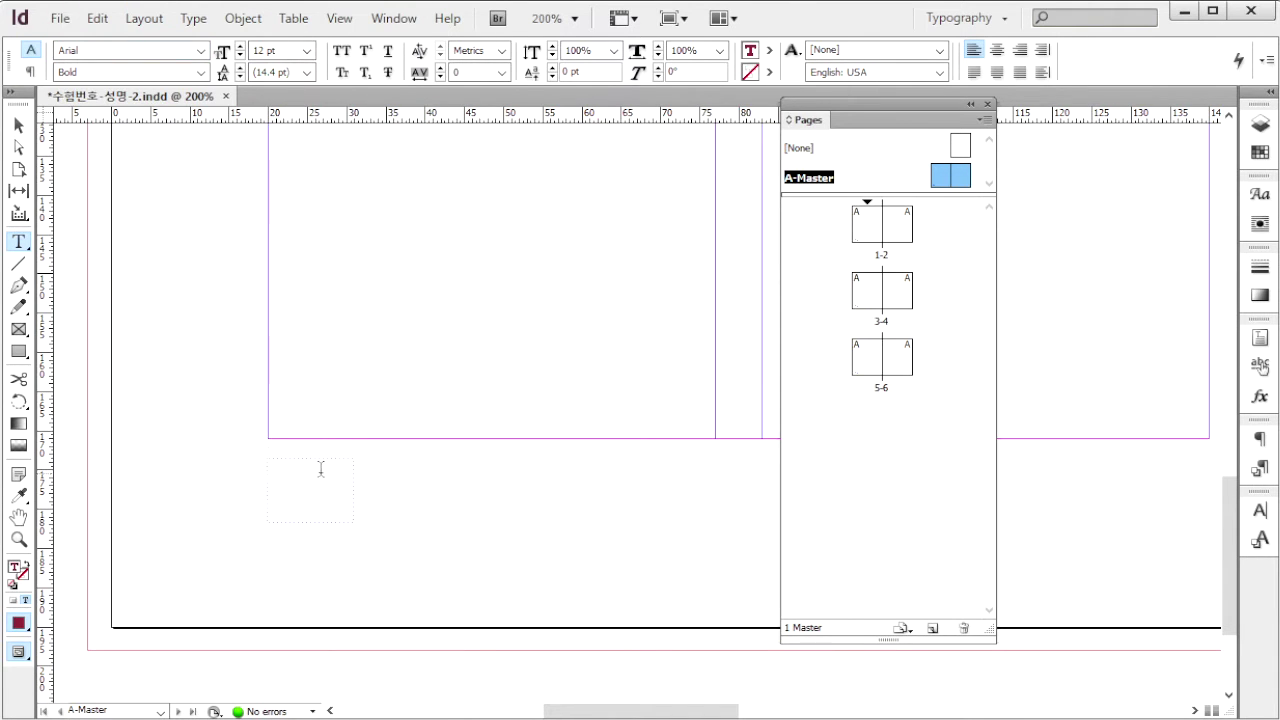
key("F6")
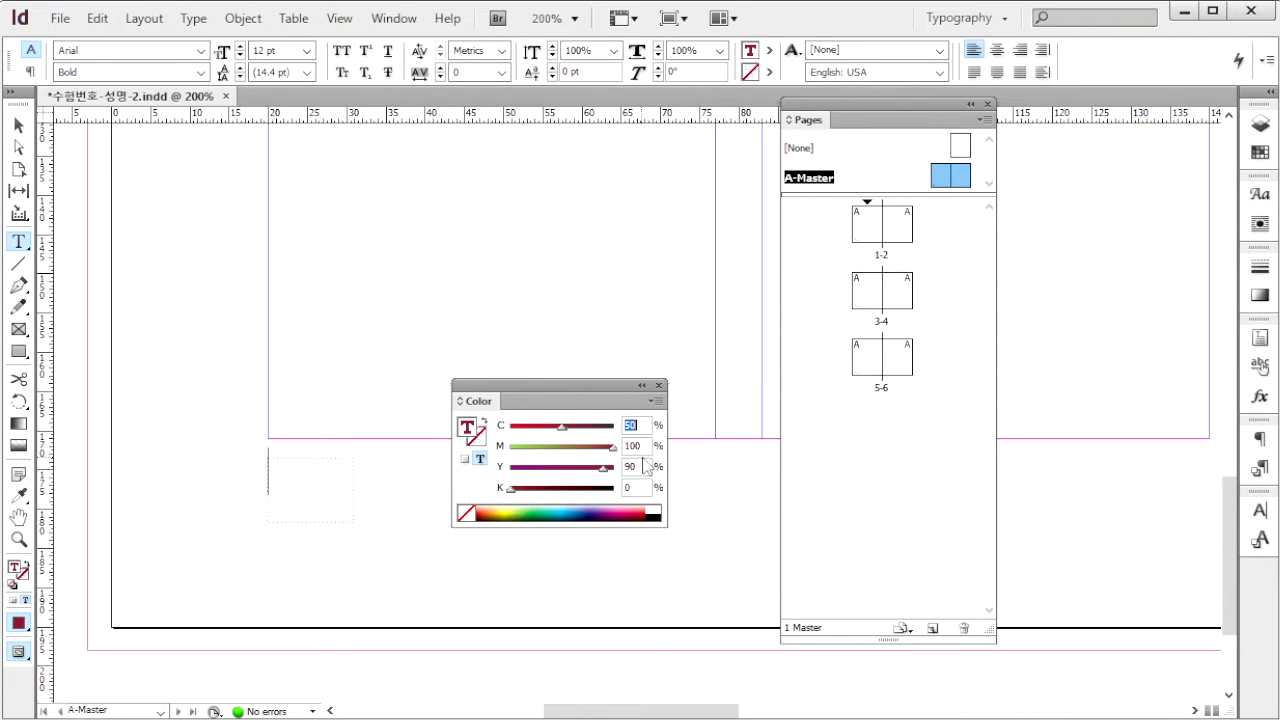
left_click(305, 479)
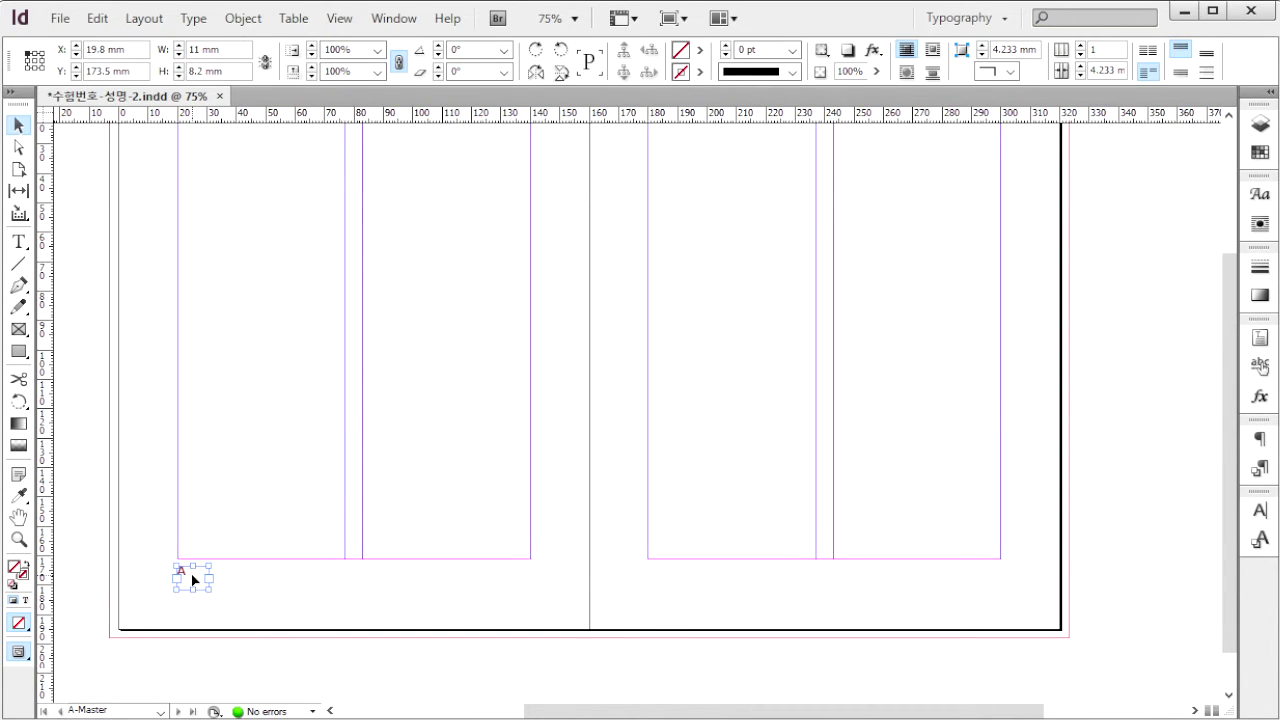
Copy the page number frame to the lower outer corner of A-Master's right page and right-align its text.
left_click_drag(192, 578, 985, 598)
key("t")
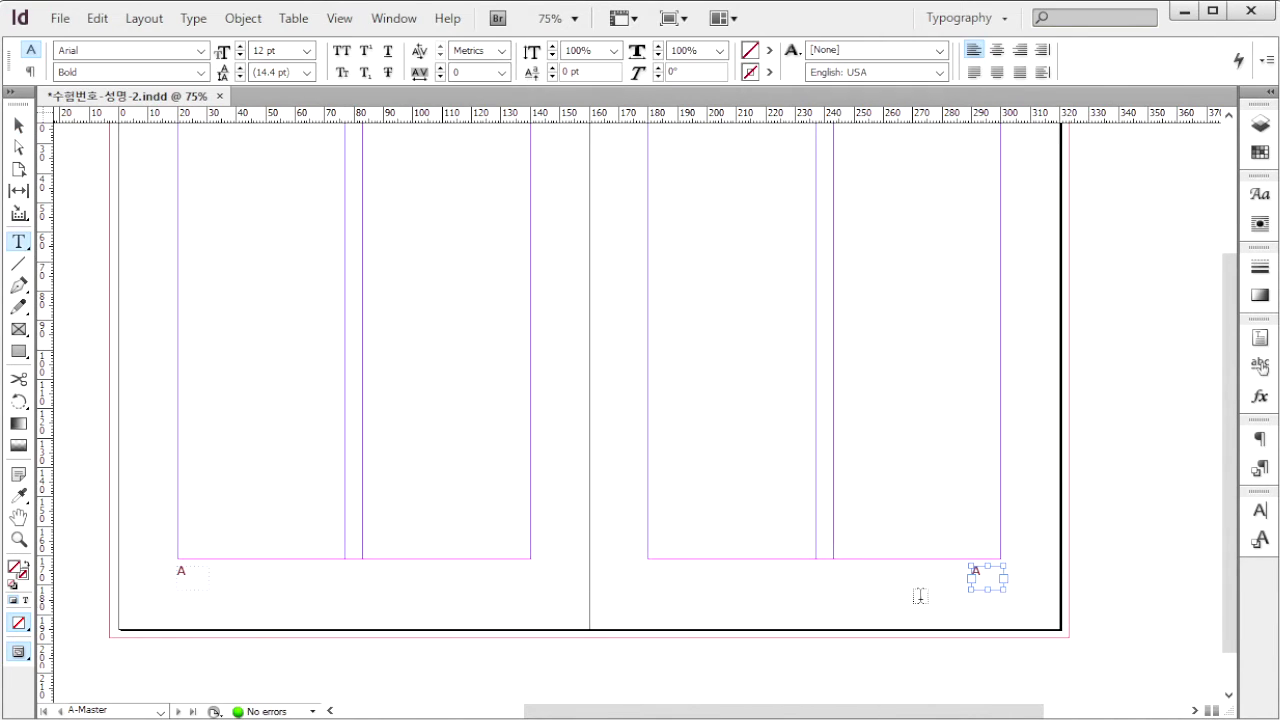
key("ctrl+shift+r")
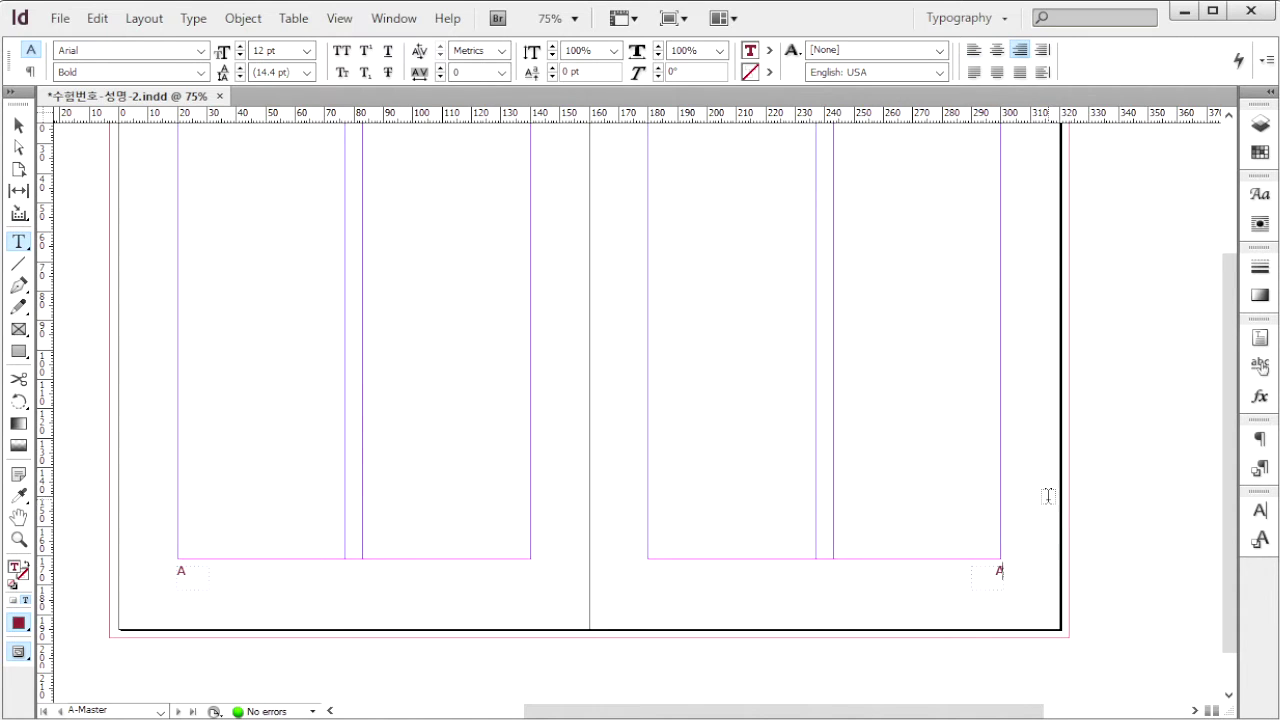
Go to page 1 and examine the sample image 1급-201.jpg for the cover layout.
key("F12")
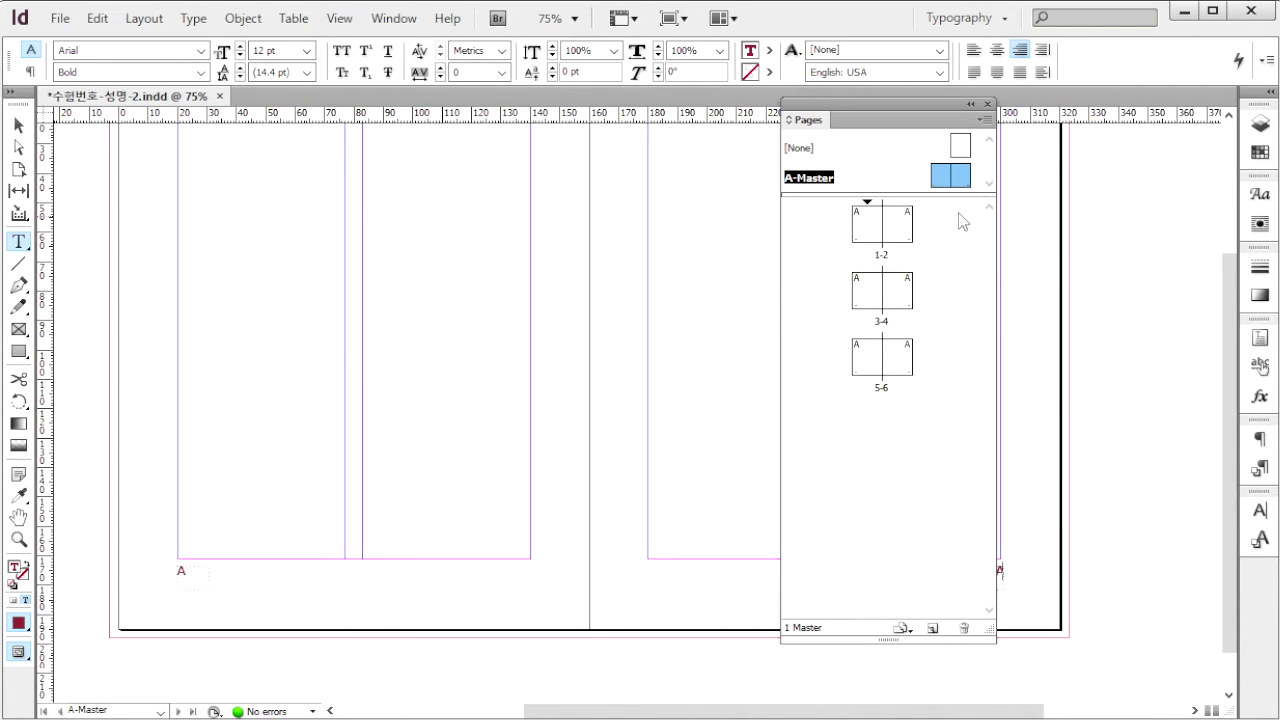
double_click(867, 240)
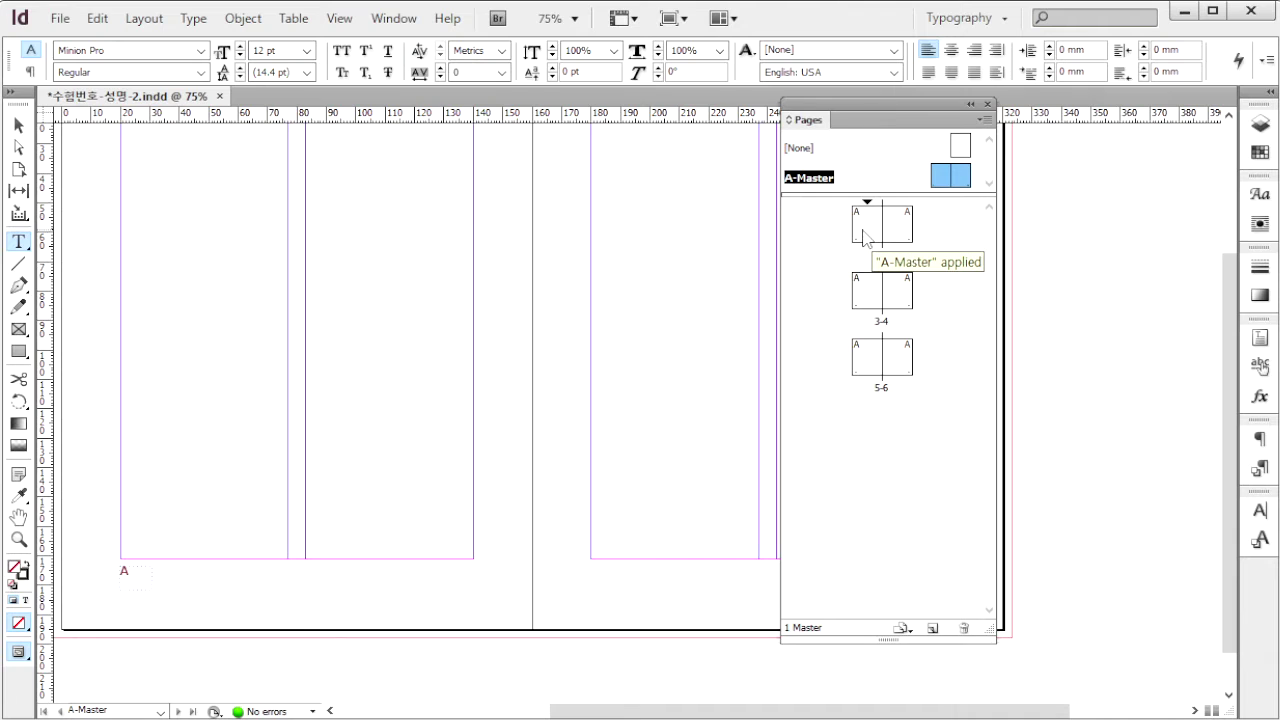
double_click(866, 230)
key("alt+Tab")
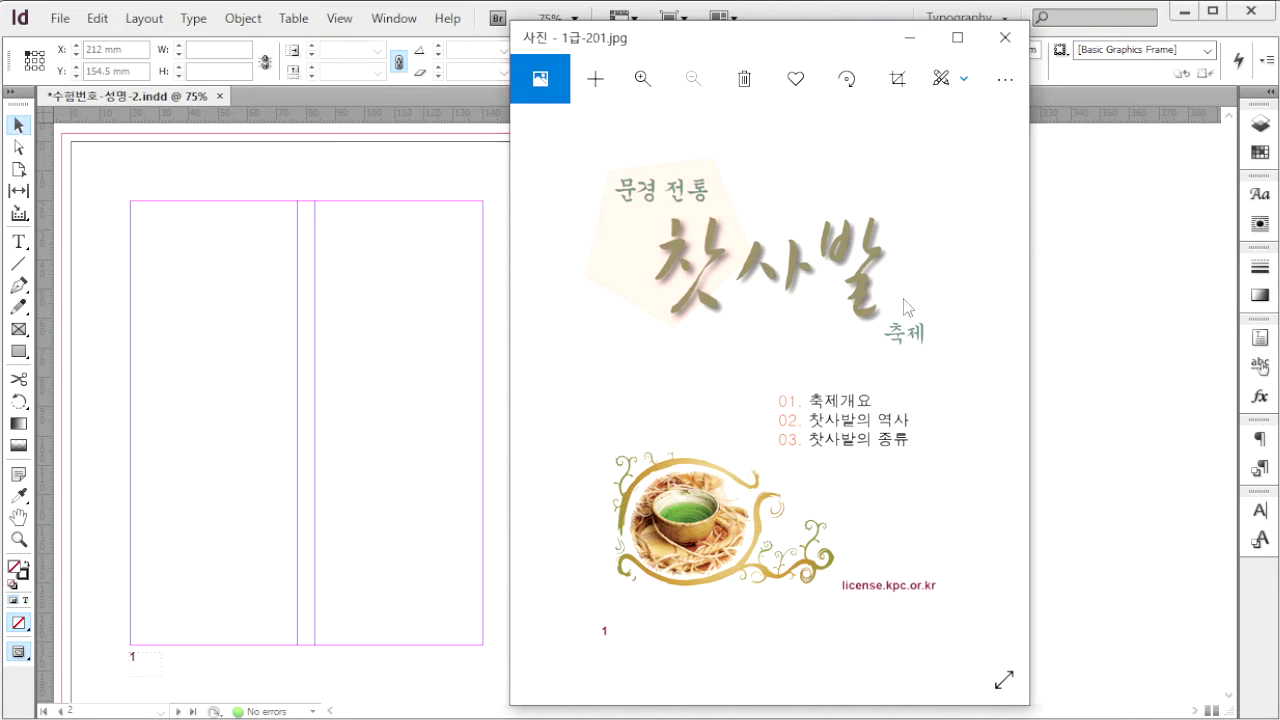
left_click(1139, 315)
Place 1급-6.ai in the upper part of page 1 as a title about 80 × 37 mm.
key("ctrl+d")
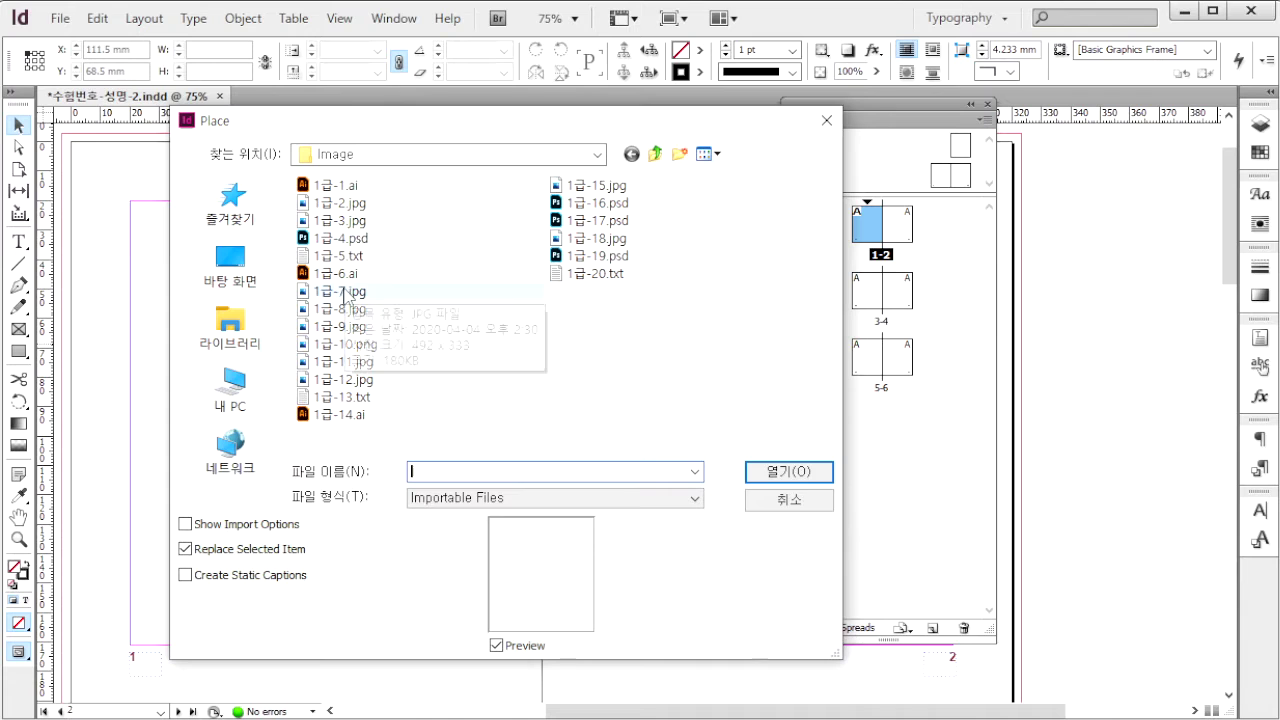
left_click(357, 277)
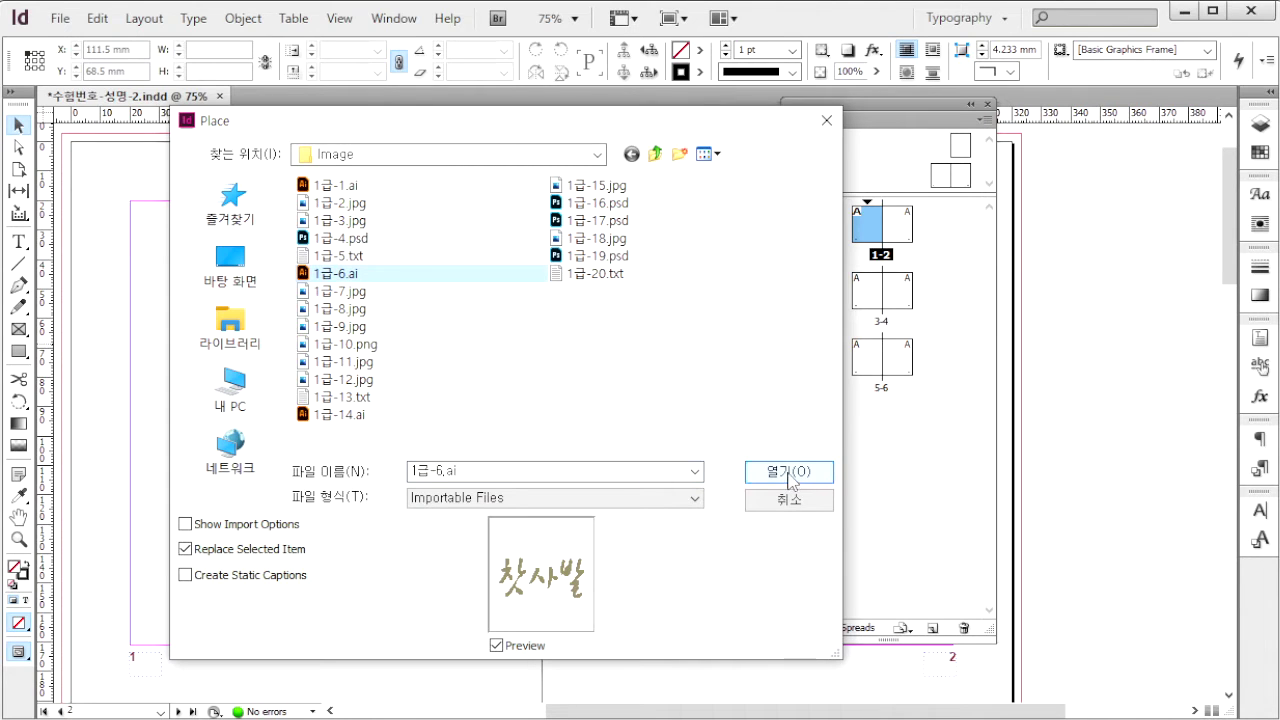
left_click(789, 471)
left_click(236, 238)
left_click_drag(182, 226, 435, 345)
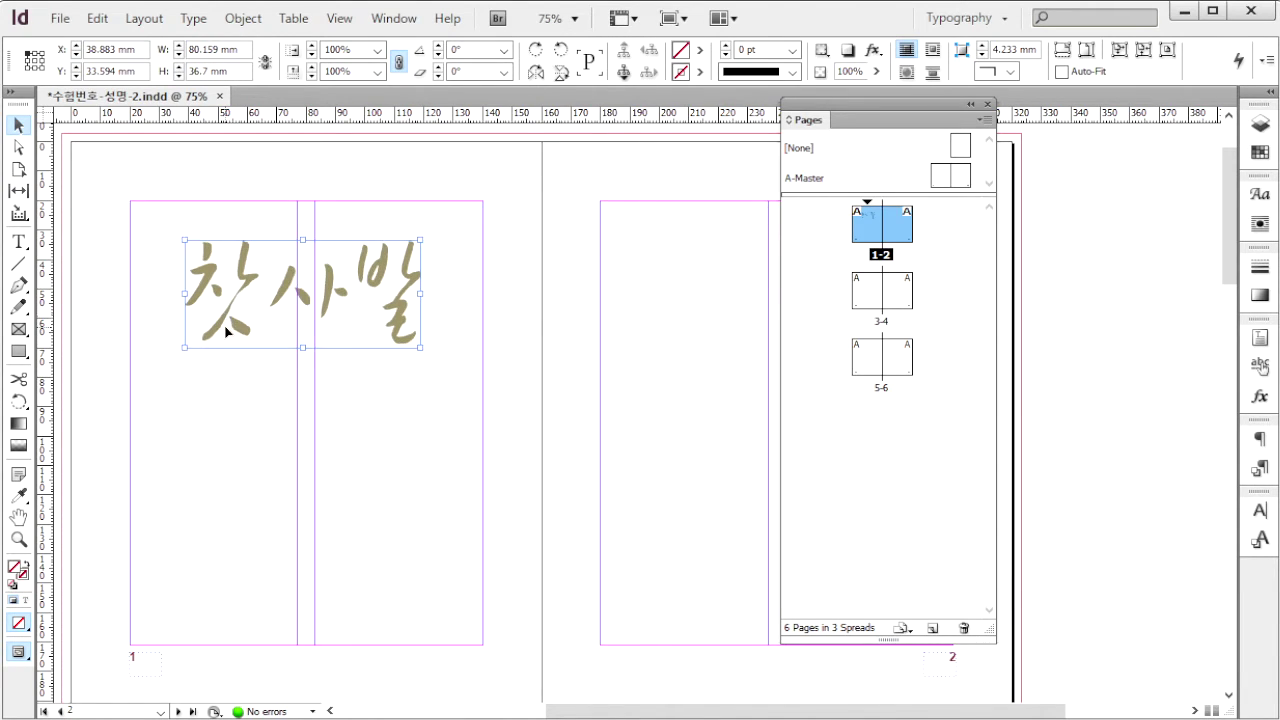
Apply a Drop Shadow effect with 50% opacity to the placed 찻사발 title.
right_click(228, 322)
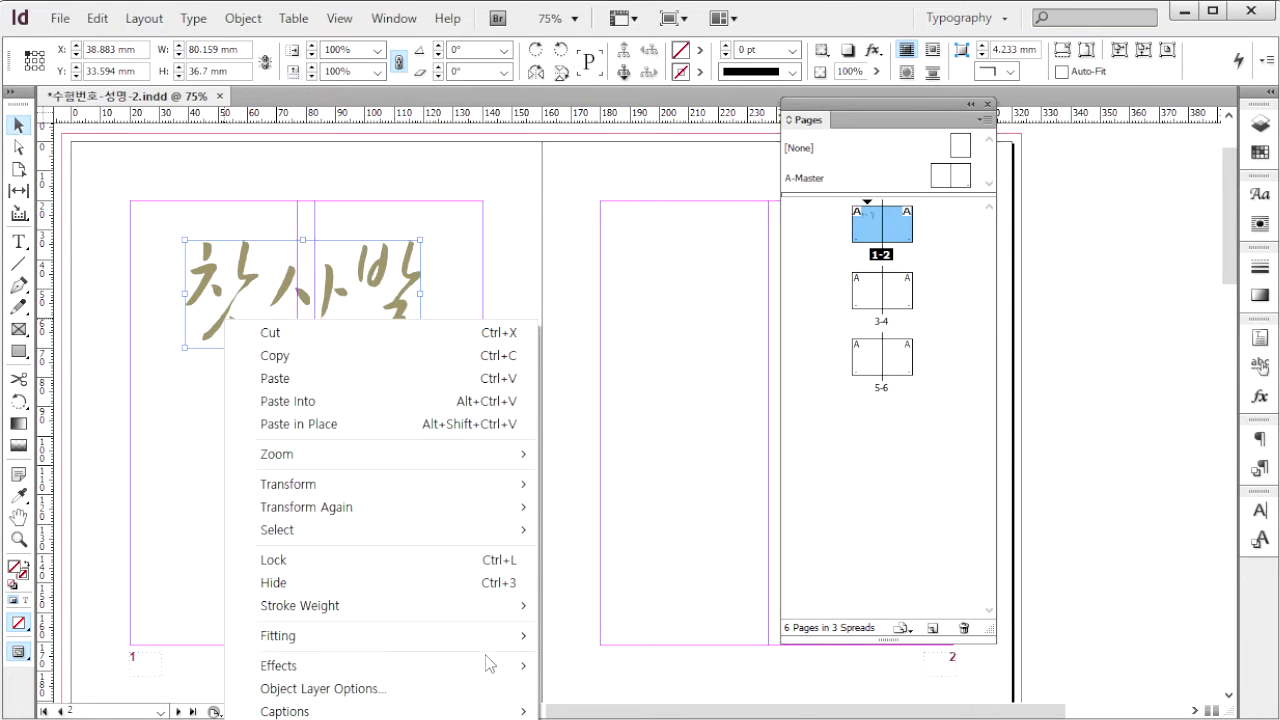
mouse_move(491, 664)
left_click(624, 694)
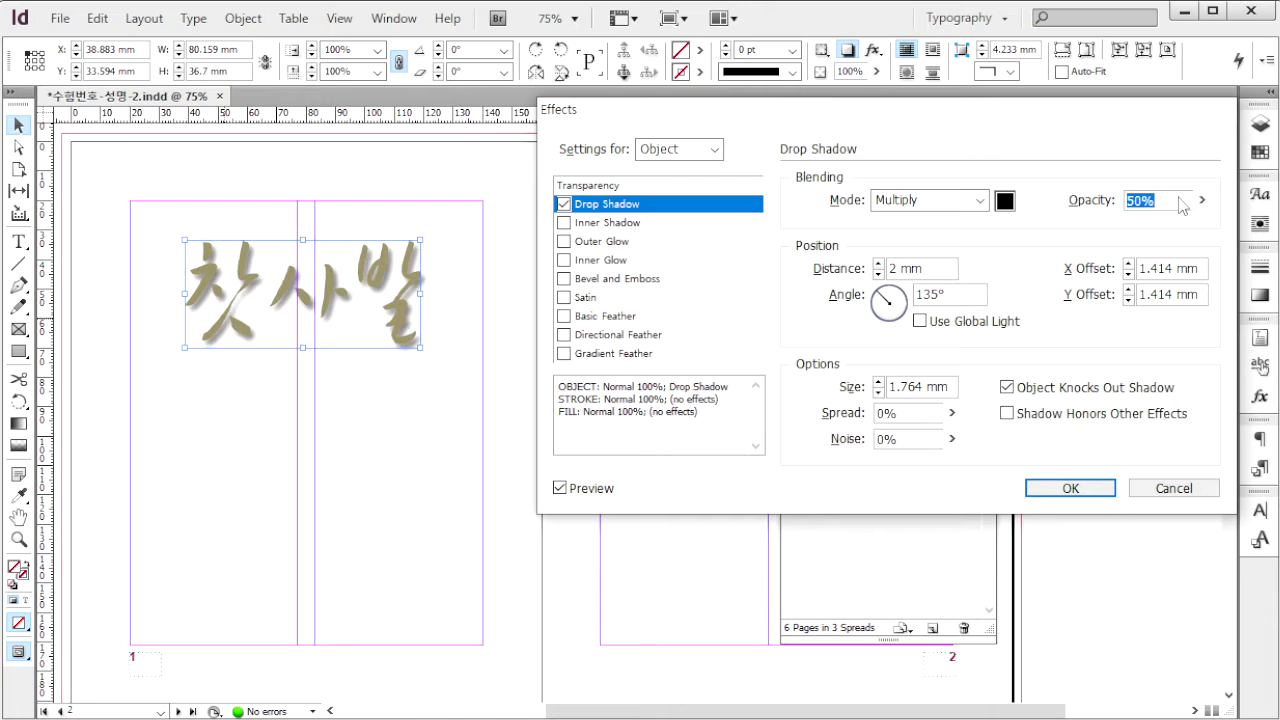
left_click(1180, 201)
left_click_drag(1178, 201, 1097, 206)
left_click(1088, 492)
Place 1급-7.jpg in the lower part of page 1 as a tea bowl image about 88 × 55 mm.
key("ctrl+d")
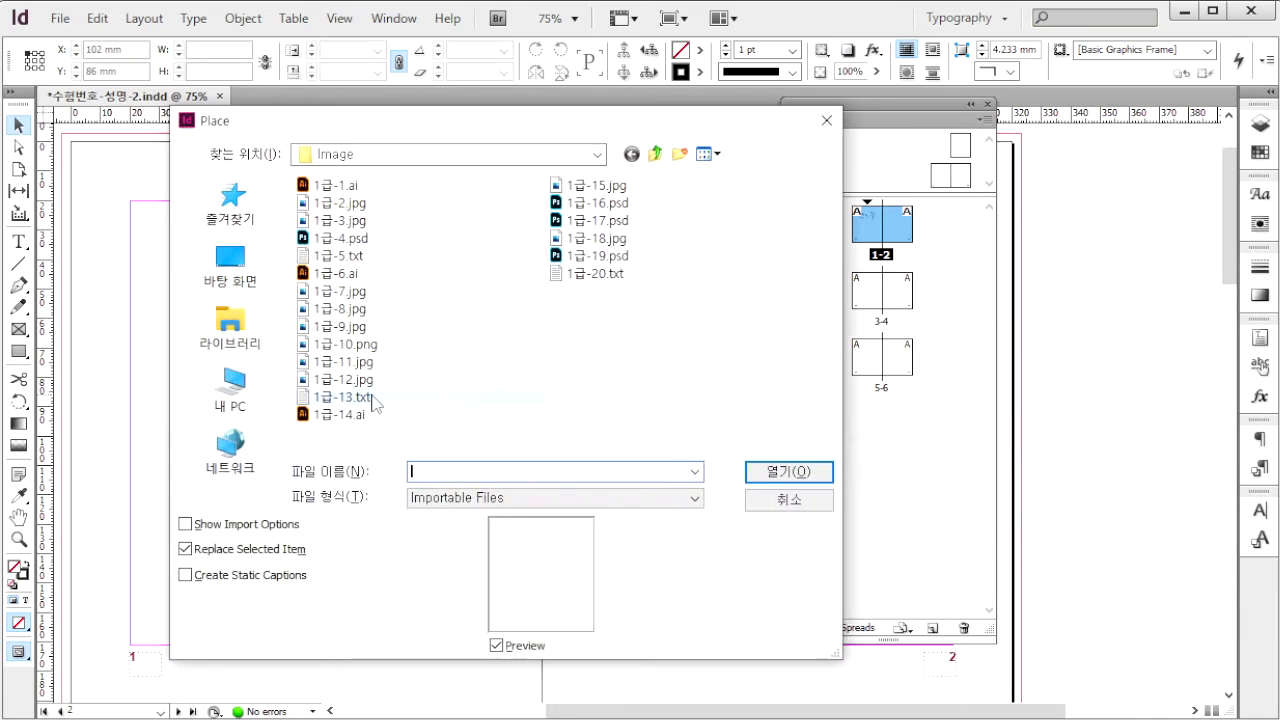
left_click(340, 291)
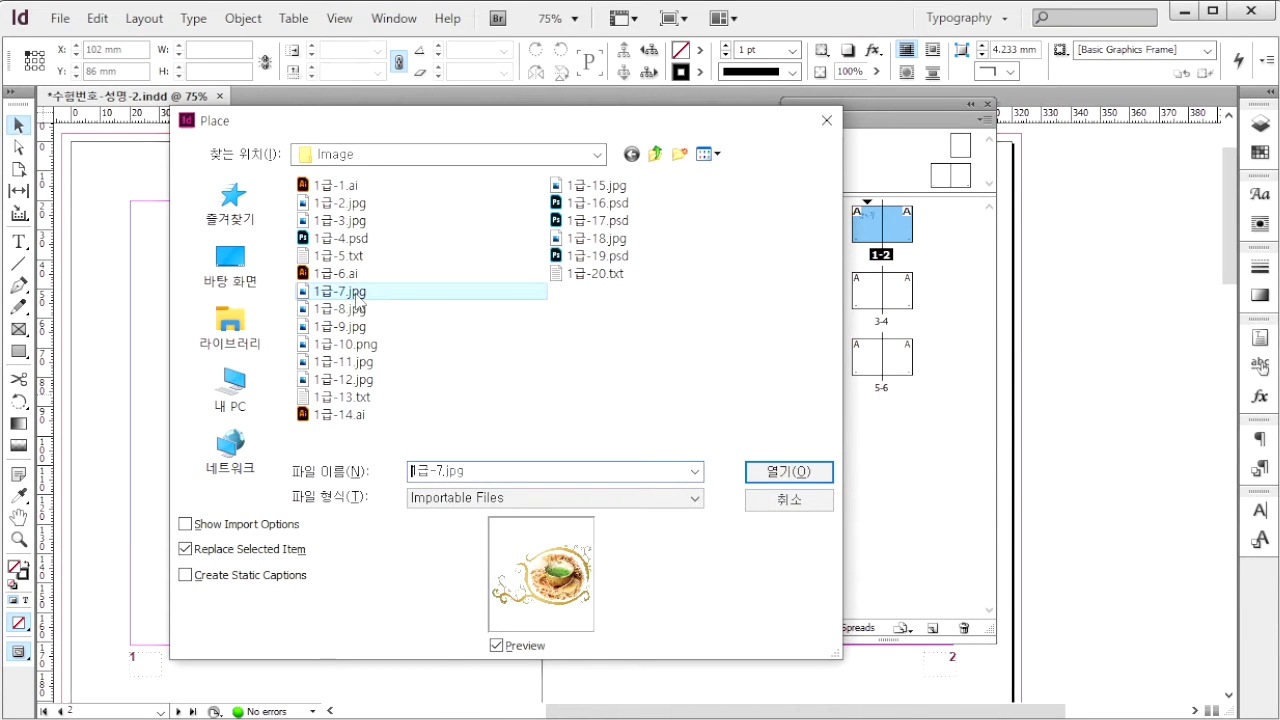
left_click(779, 476)
left_click(236, 488)
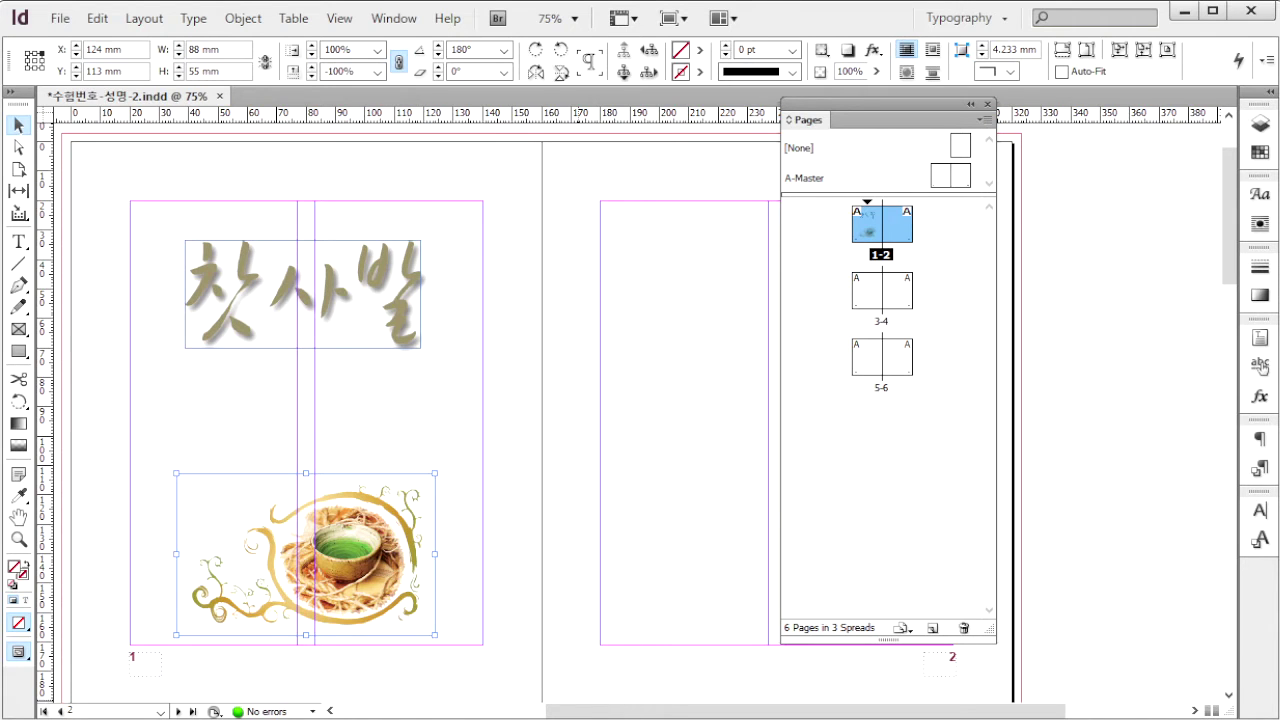
Flip the tea bowl image horizontally to match sample 1급-201.jpg and move it to the lower-left margin corner of page 1.
key("alt+Tab")
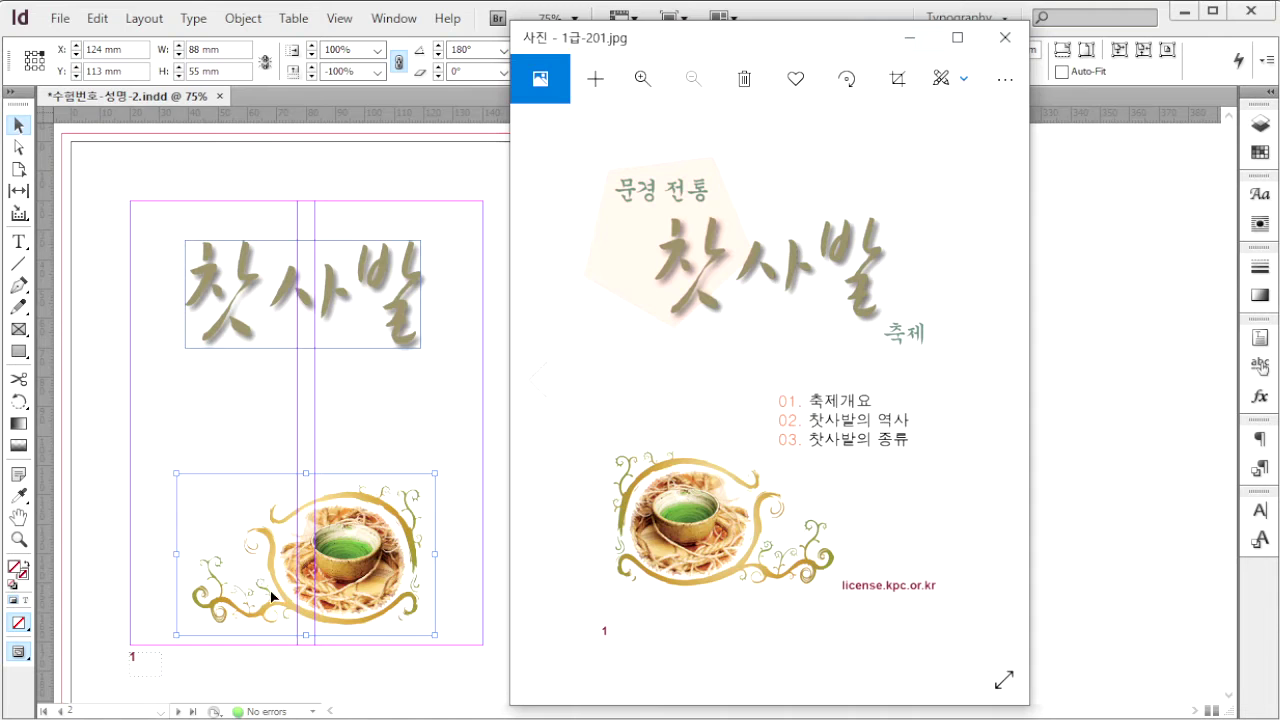
left_click(1135, 488)
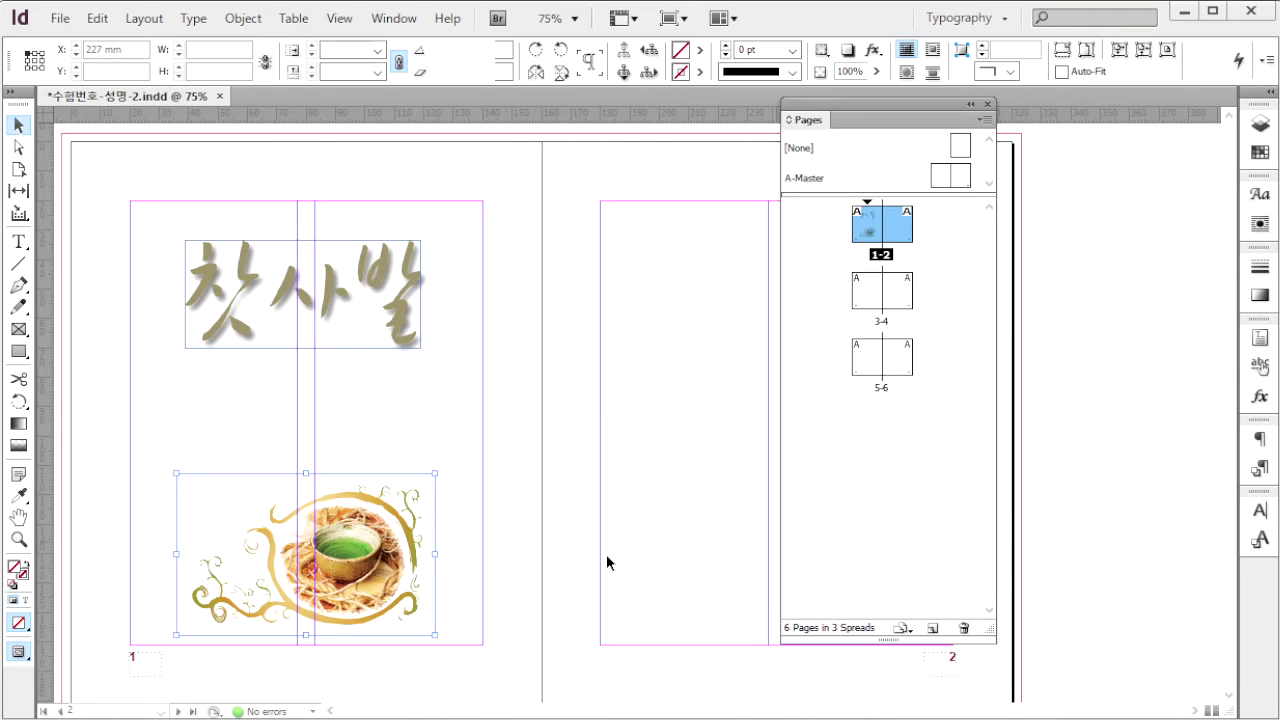
left_click(356, 559)
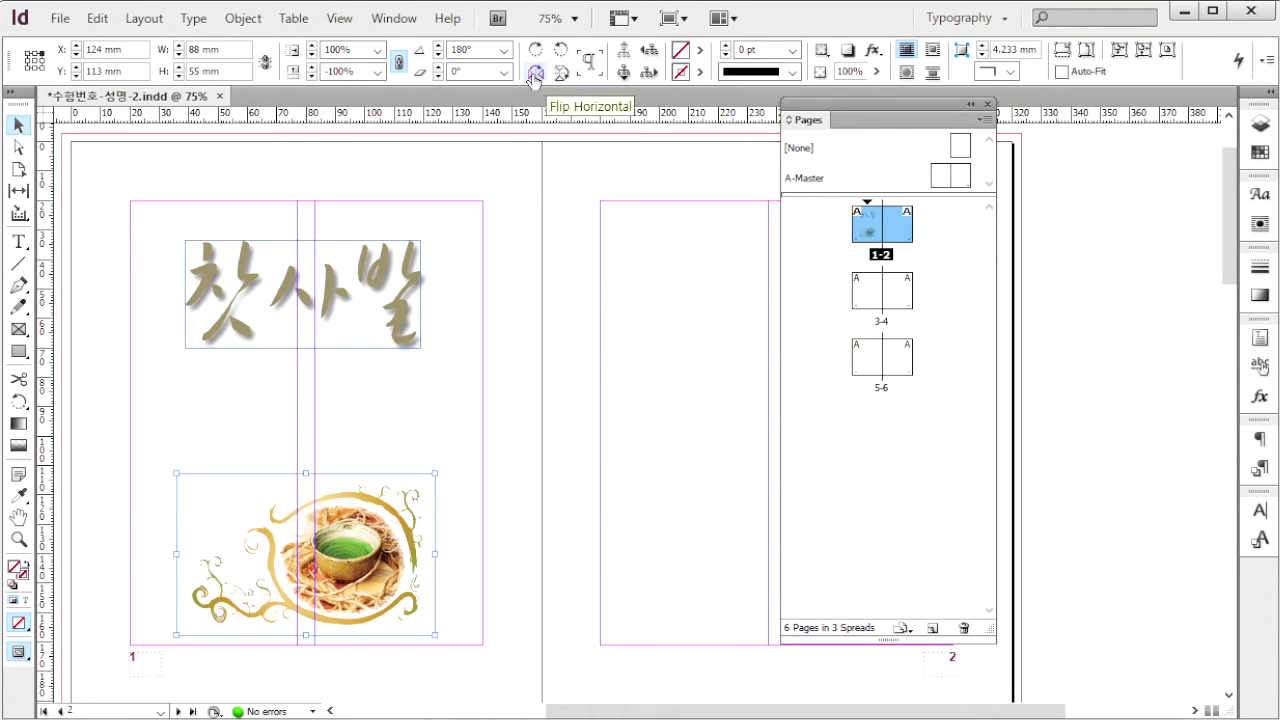
left_click(535, 75)
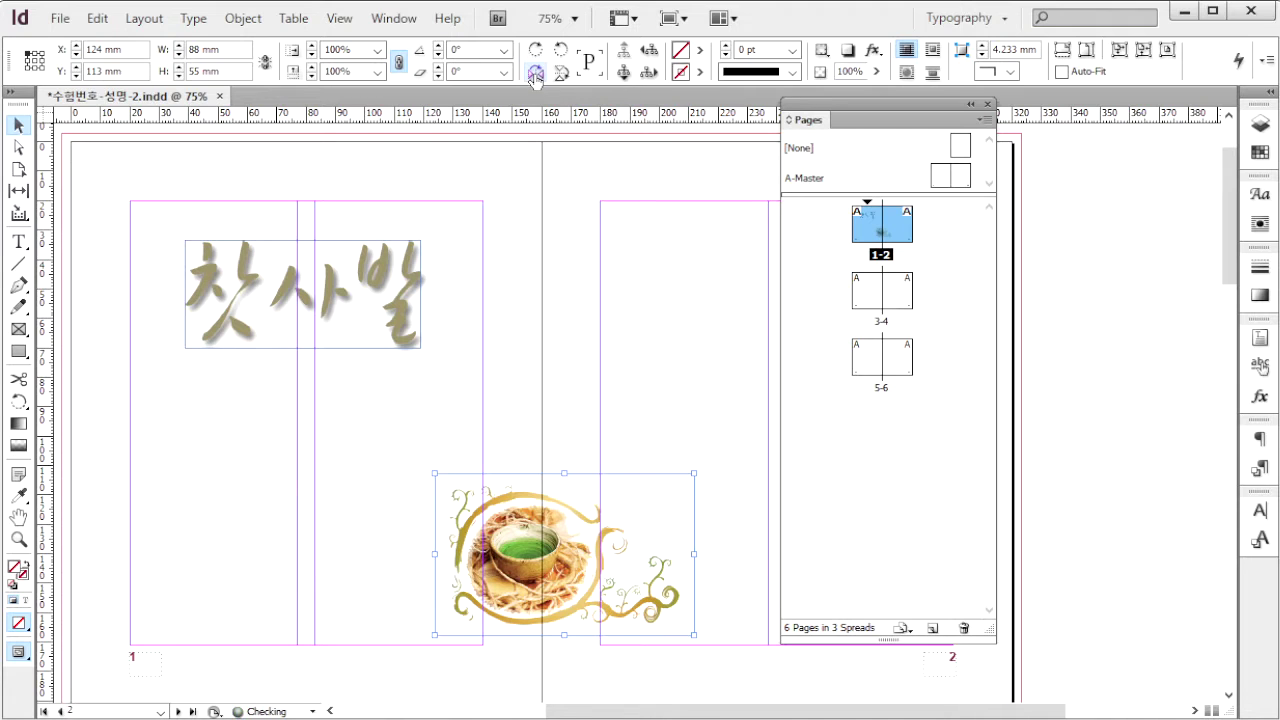
left_click_drag(570, 598, 266, 606)
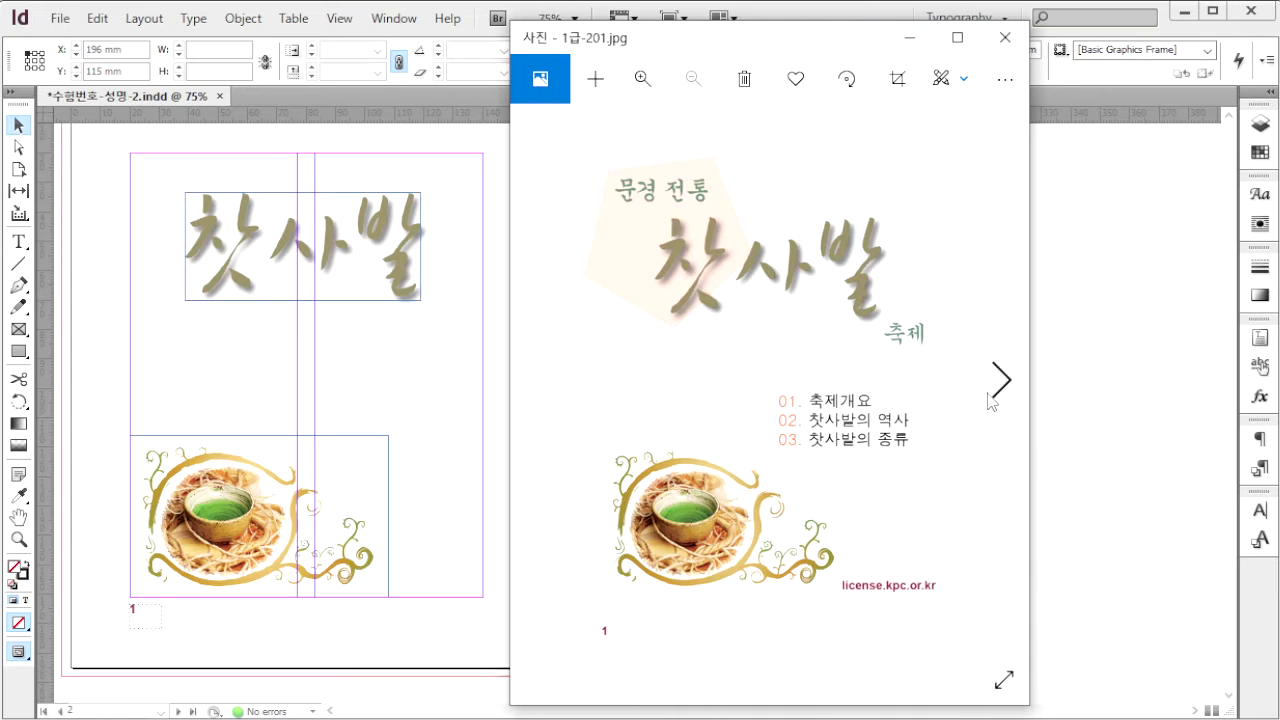
Place 1급-8.jpg on page 4 following sample 1급-204.jpg, about 80 × 204 mm, aligned with the right bleed edge.
left_click(998, 392)
left_click(998, 392)
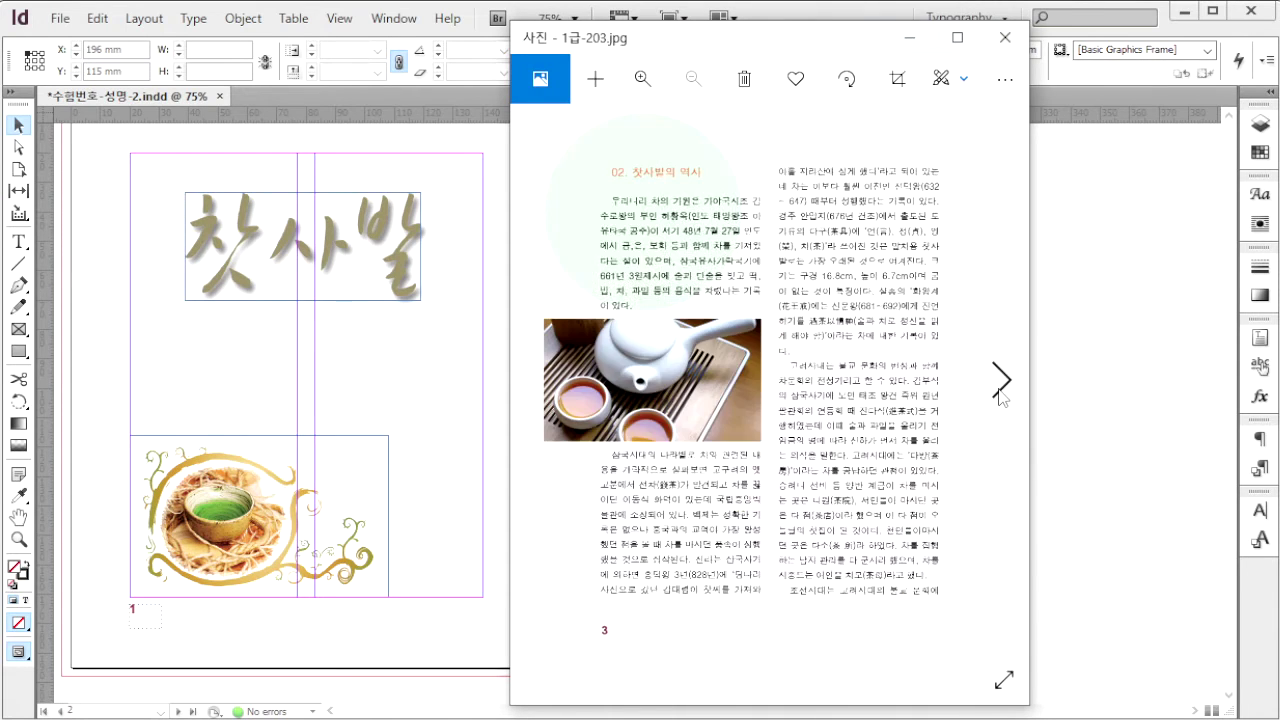
left_click(998, 392)
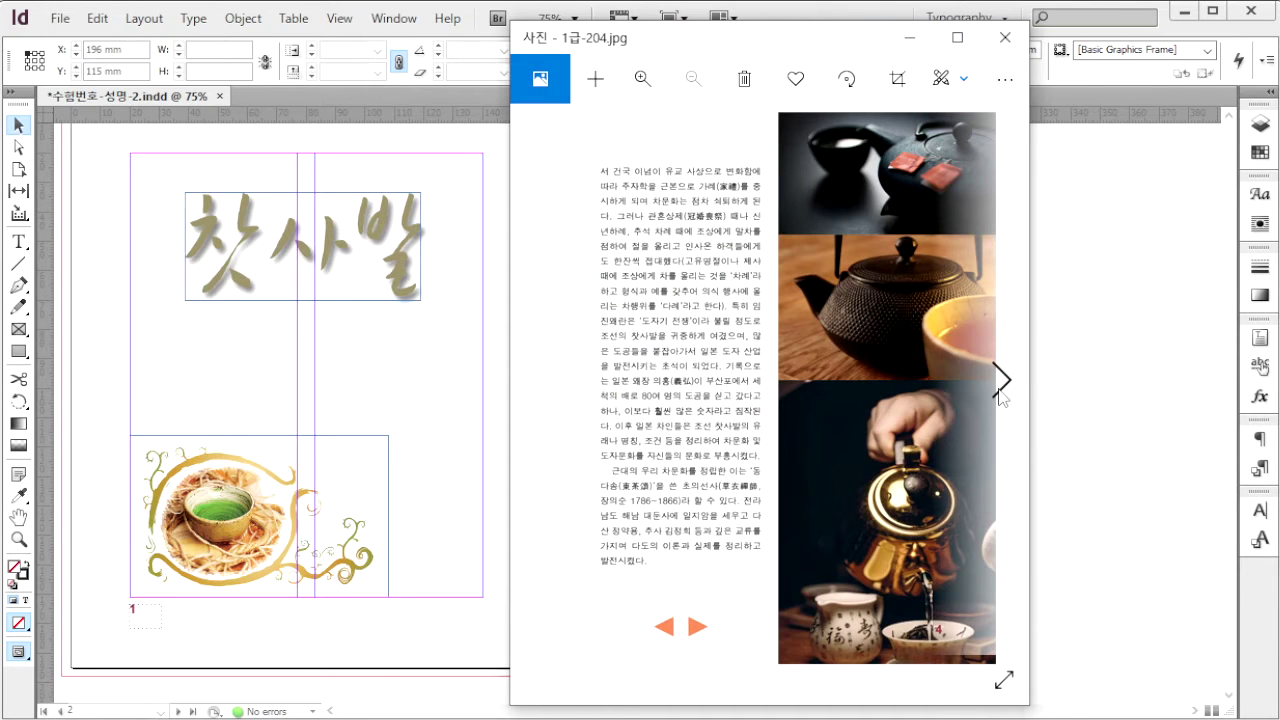
left_click(1077, 403)
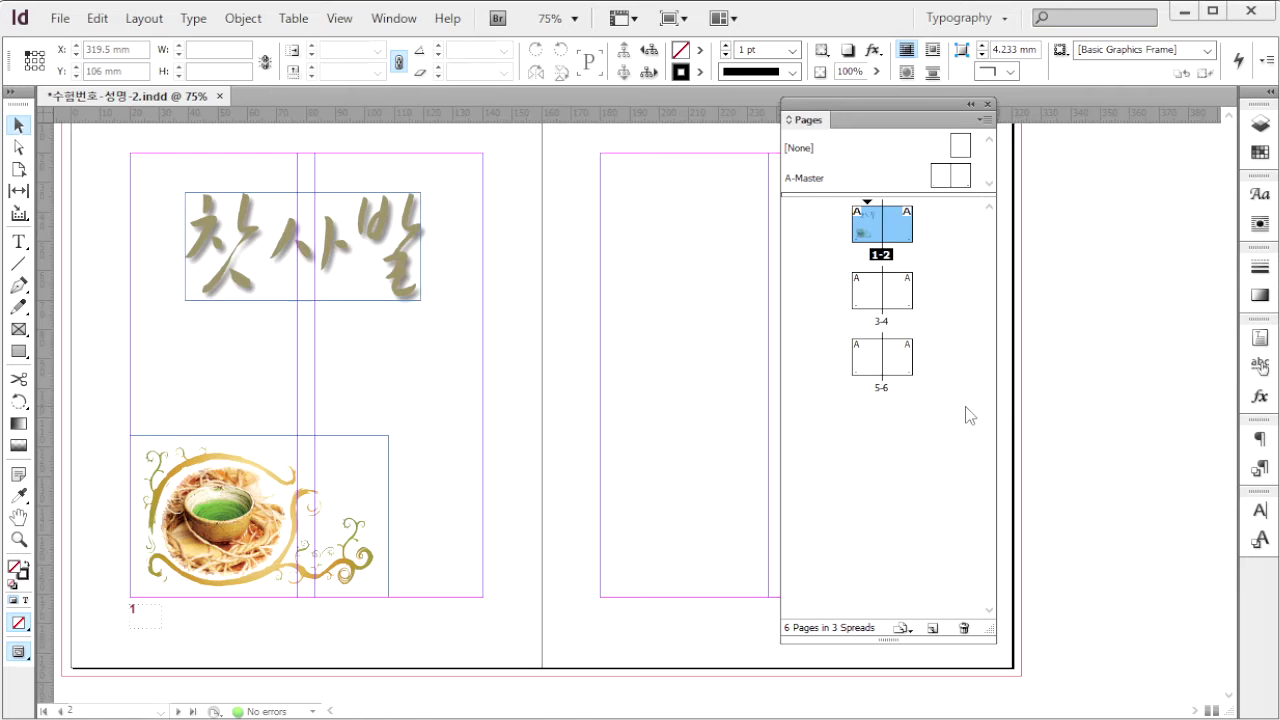
double_click(903, 297)
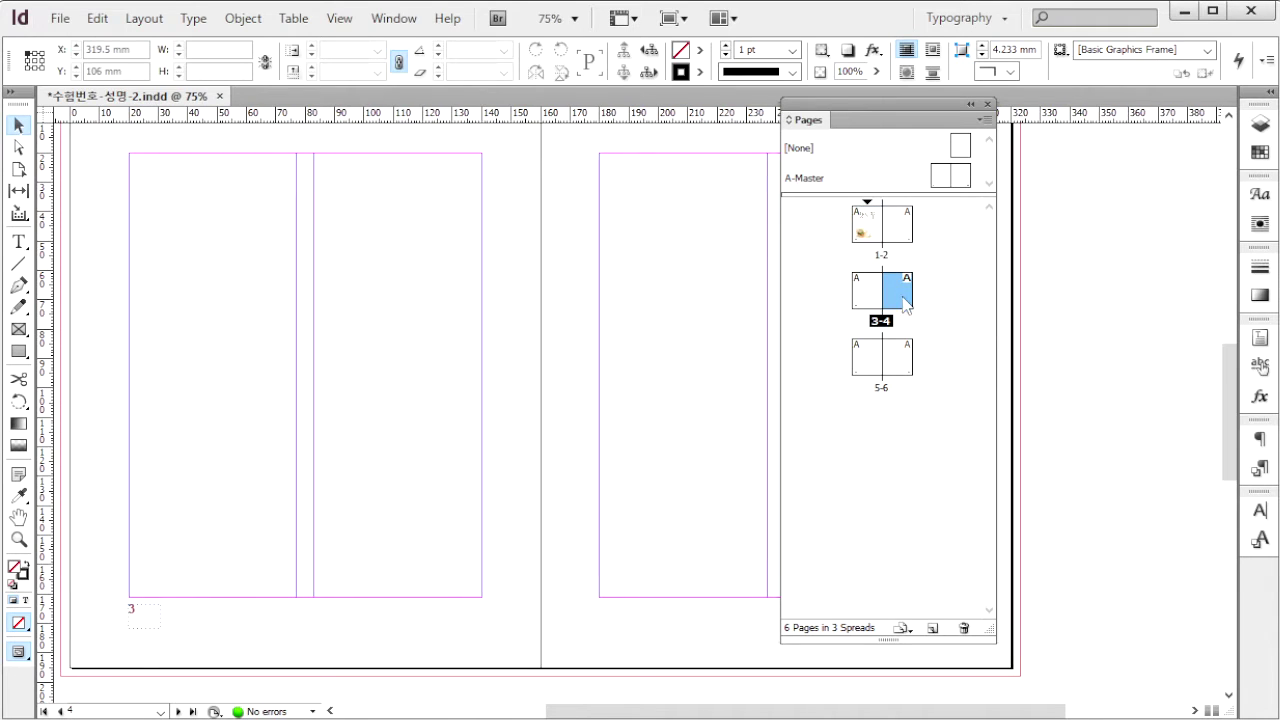
left_click_drag(932, 104, 1124, 112)
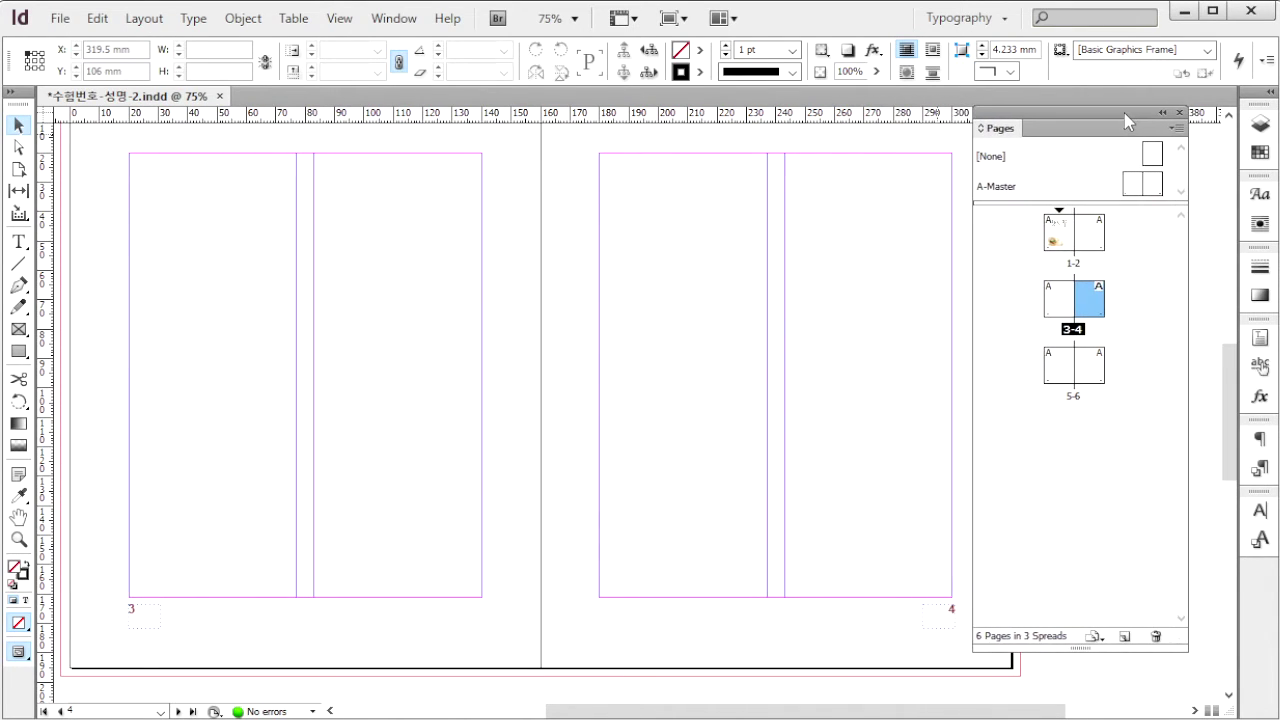
key("ctrl+d")
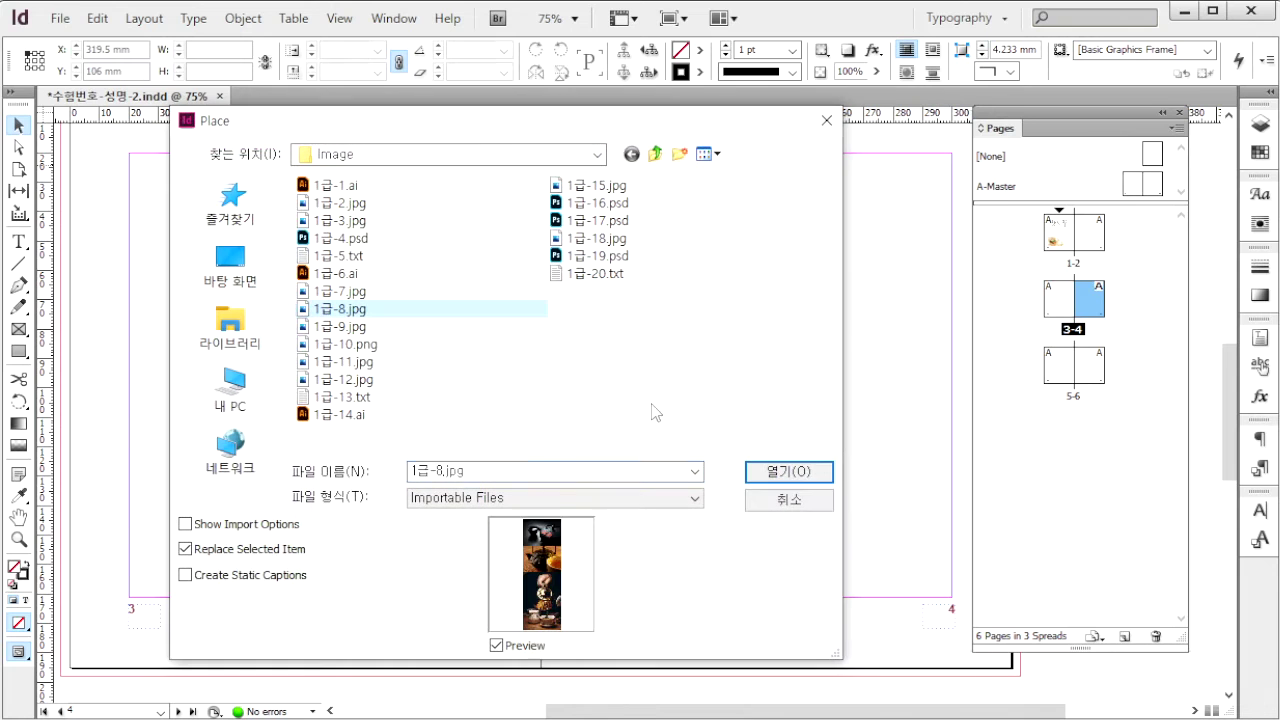
left_click(789, 472)
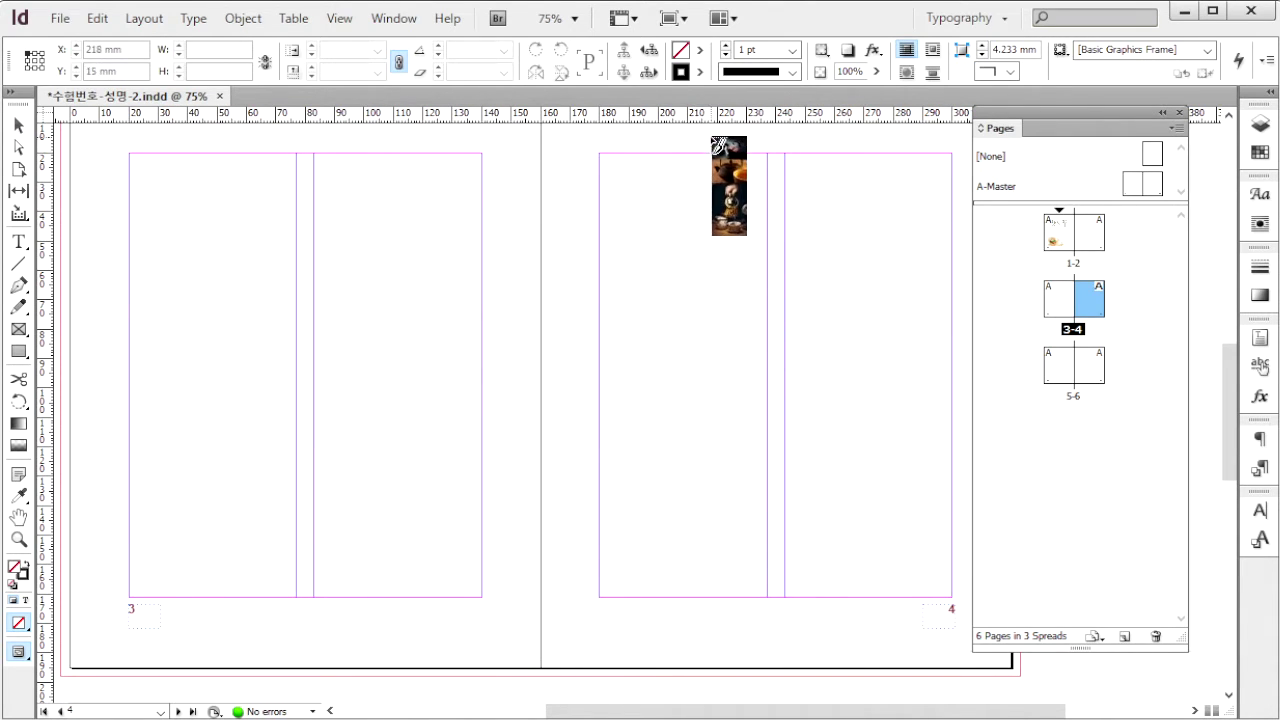
left_click(718, 145)
left_click_drag(705, 175, 697, 170)
key("ctrl+z")
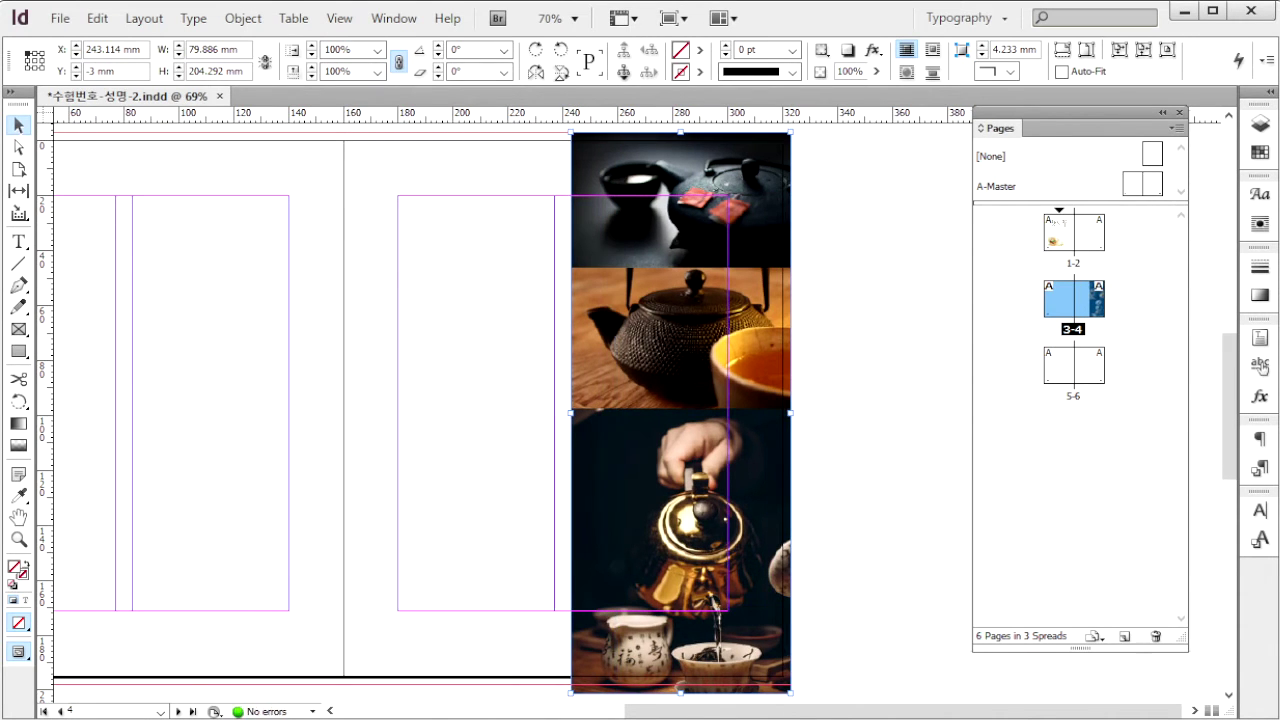
Override all master page items on spread 3-4 and send the placed teapot image to the back.
key("alt+Tab")
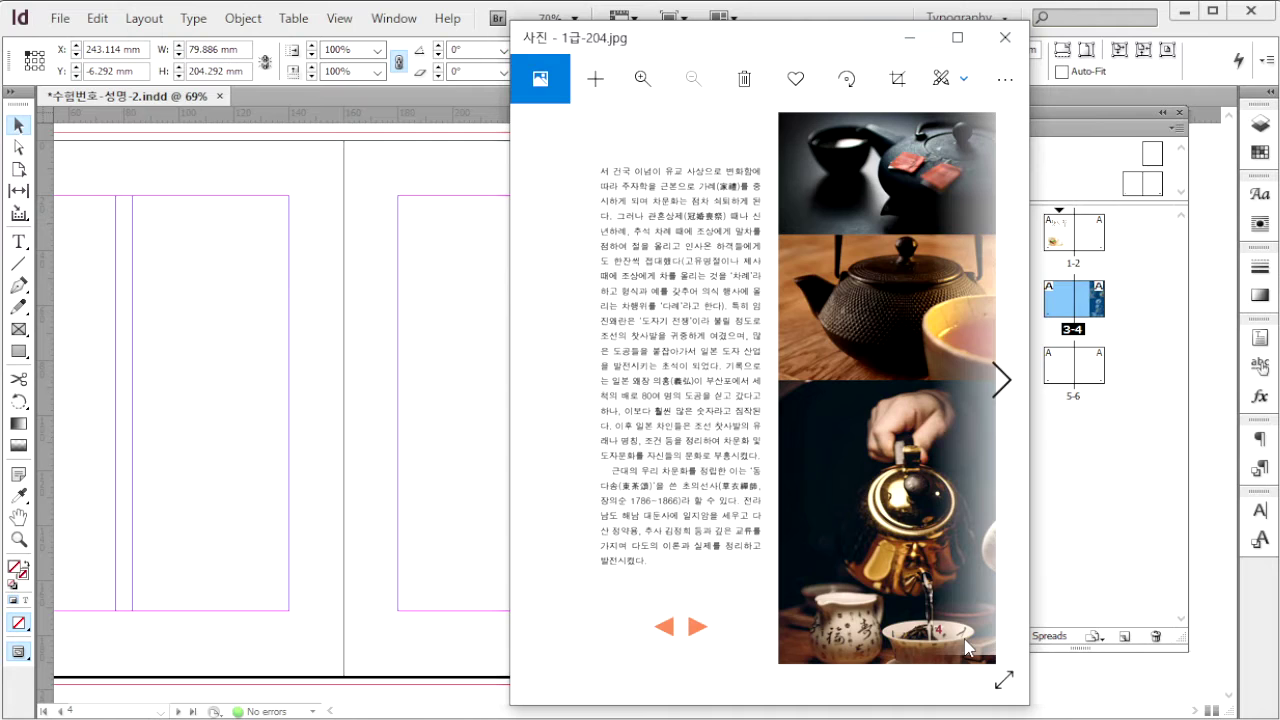
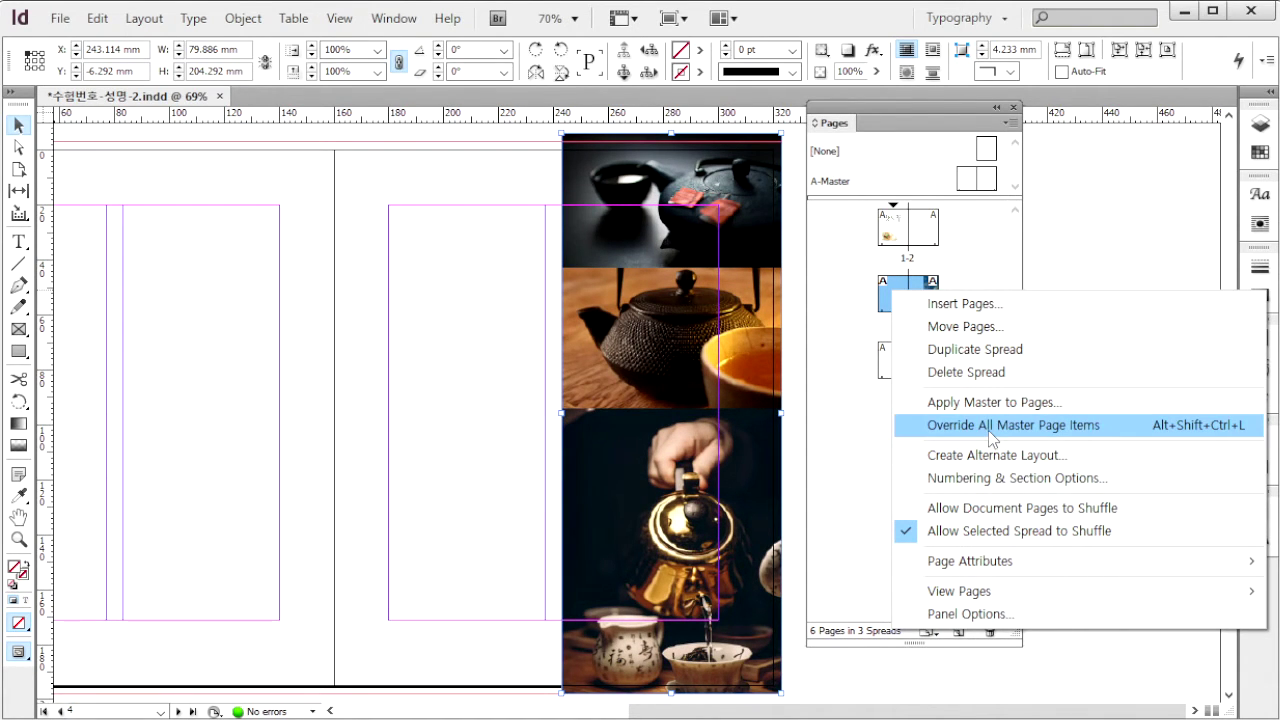
left_click(988, 430)
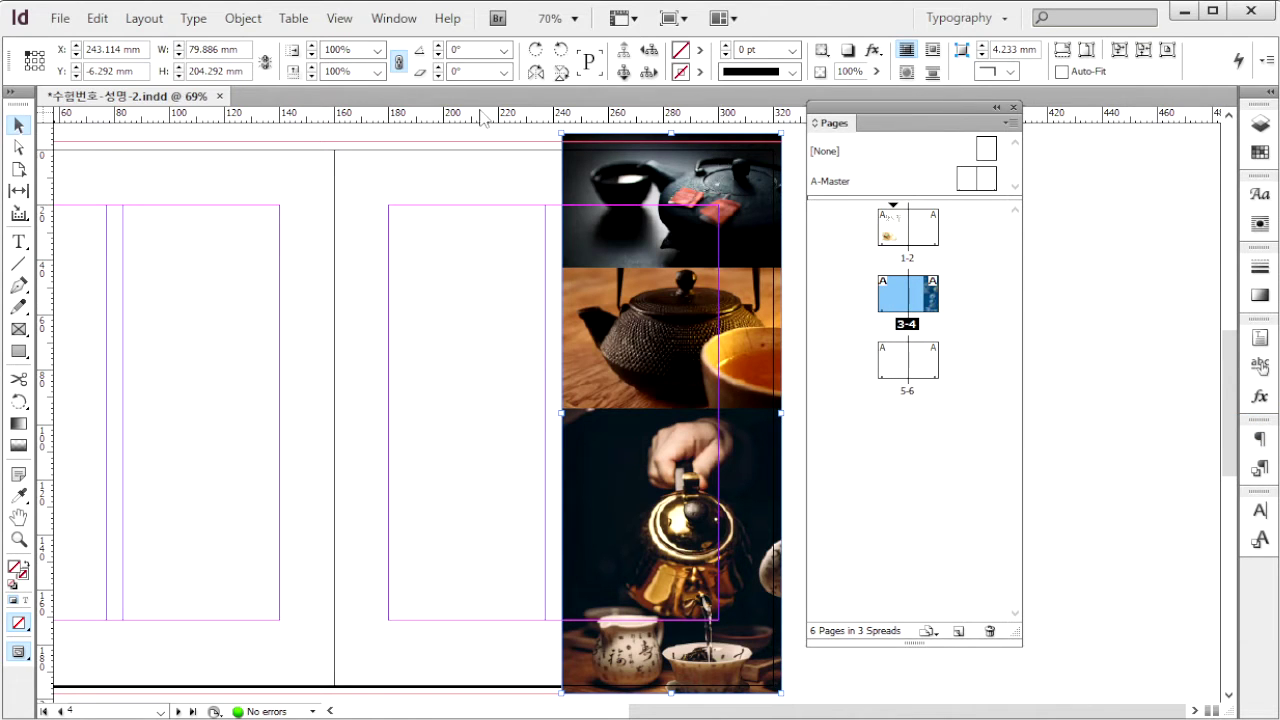
left_click(242, 18)
mouse_move(275, 87)
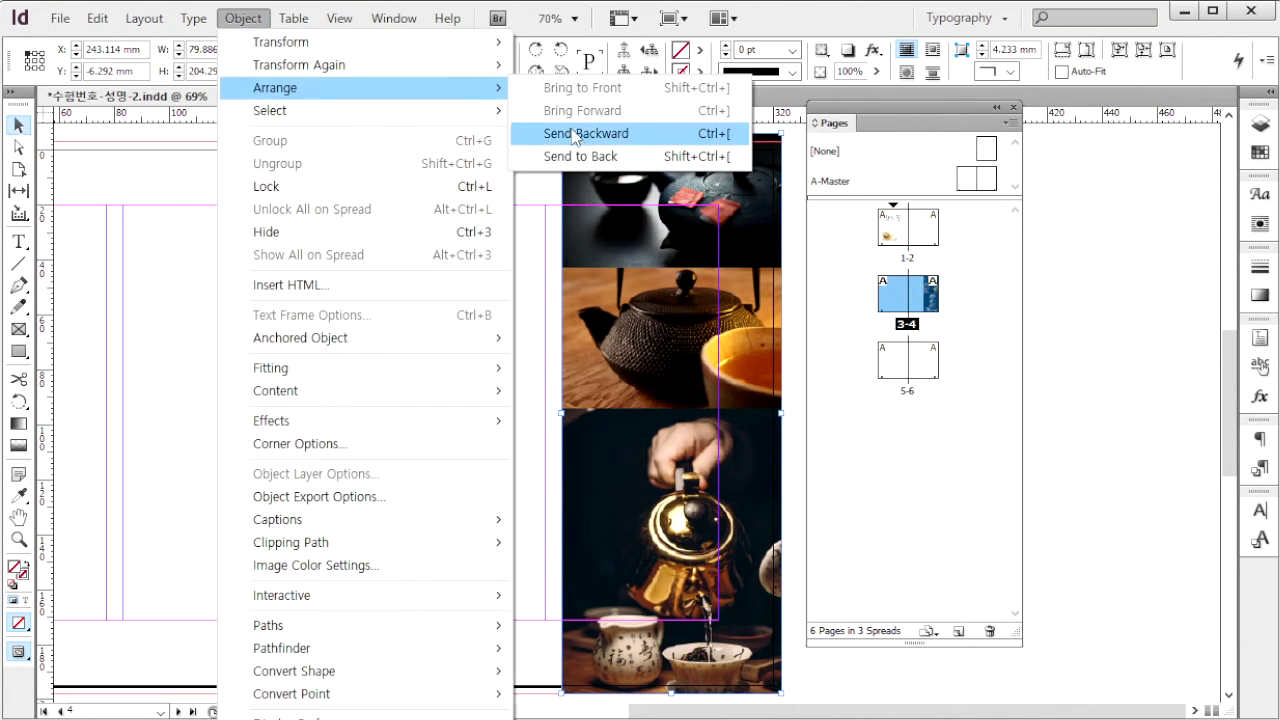
left_click(580, 156)
Place 1급-11.jpg on page 5 following sample 1급-205.jpg, filling the page and its outer bleed at 163 × 201 mm.
key("alt+Tab")
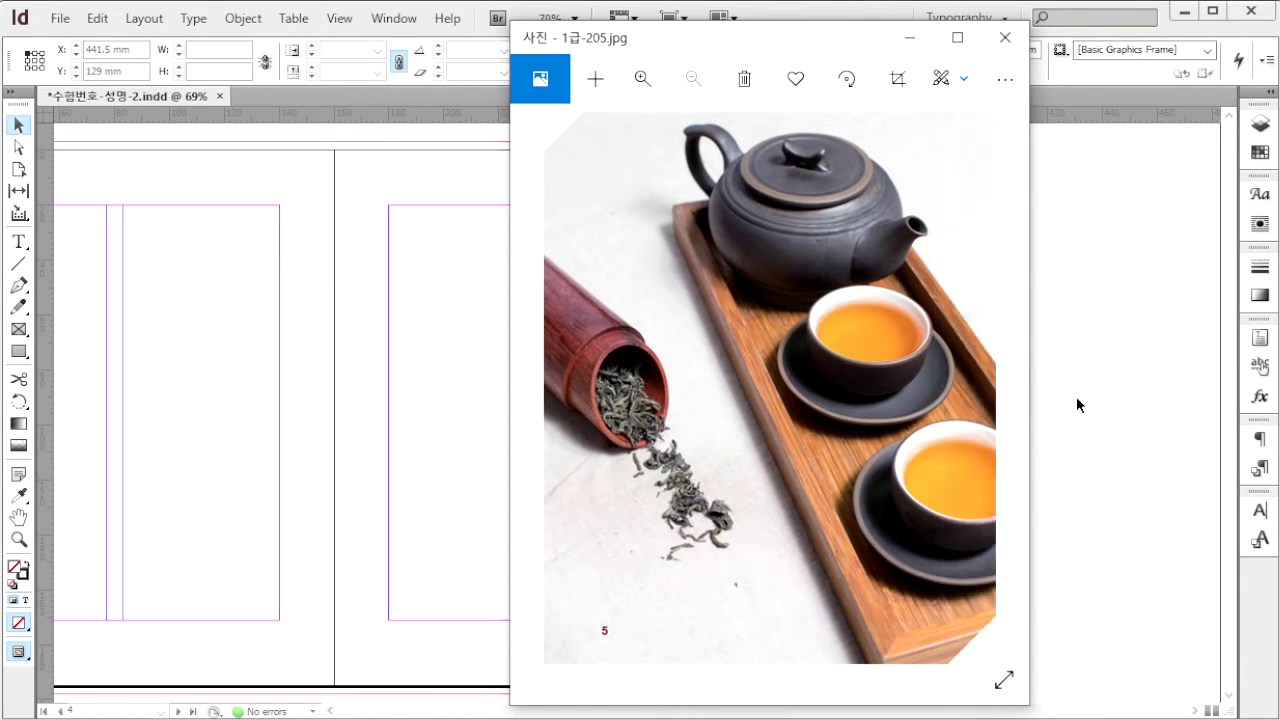
key("alt+Tab")
double_click(898, 365)
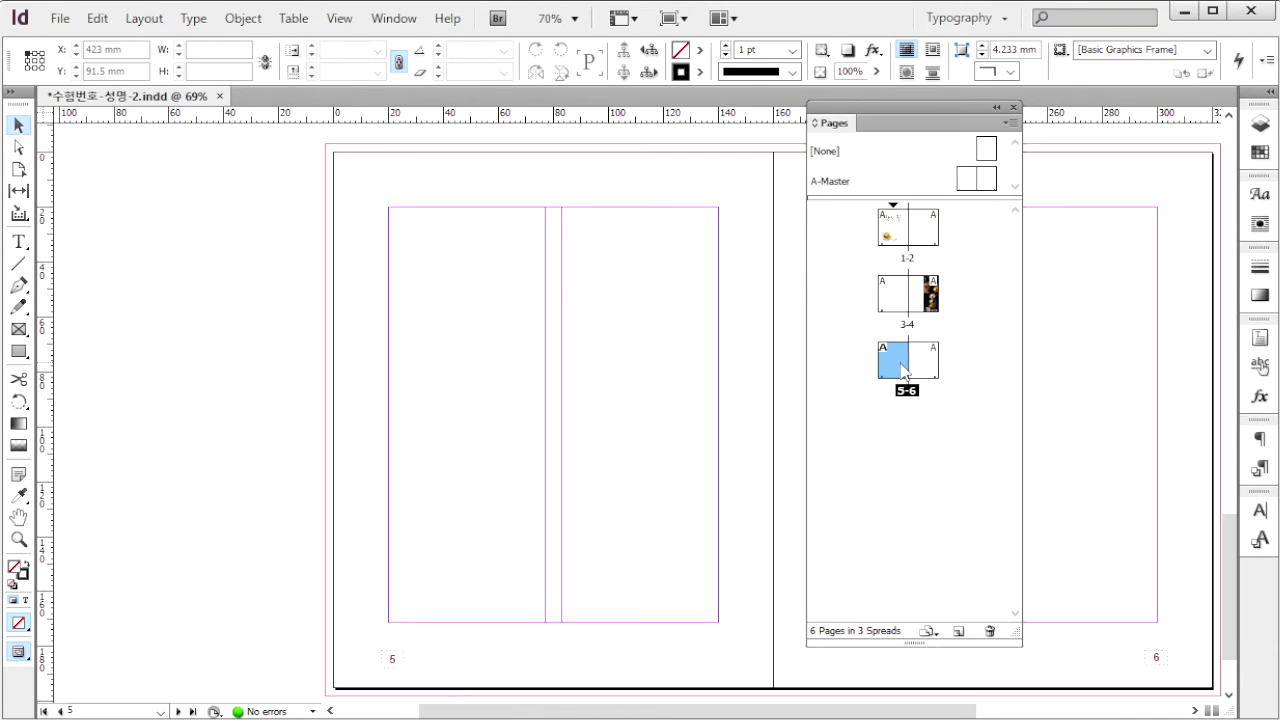
key("ctrl+d")
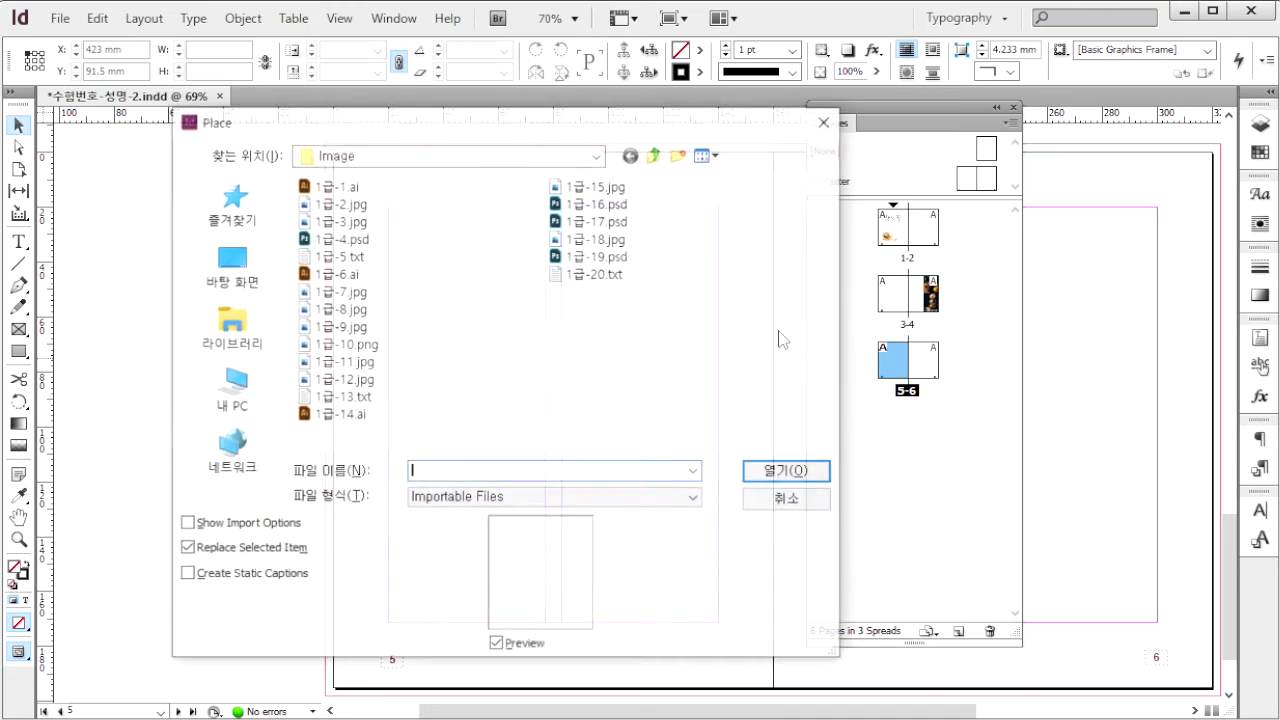
left_click(400, 362)
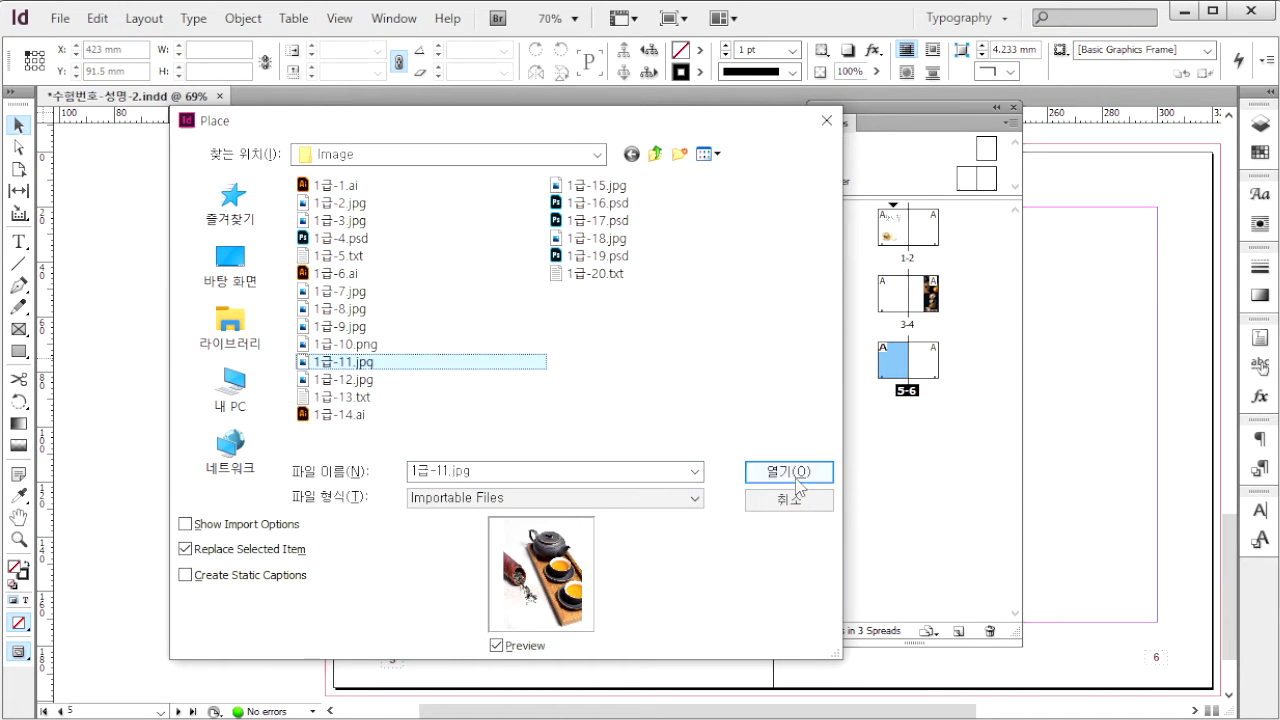
left_click(795, 479)
left_click_drag(325, 144, 703, 684)
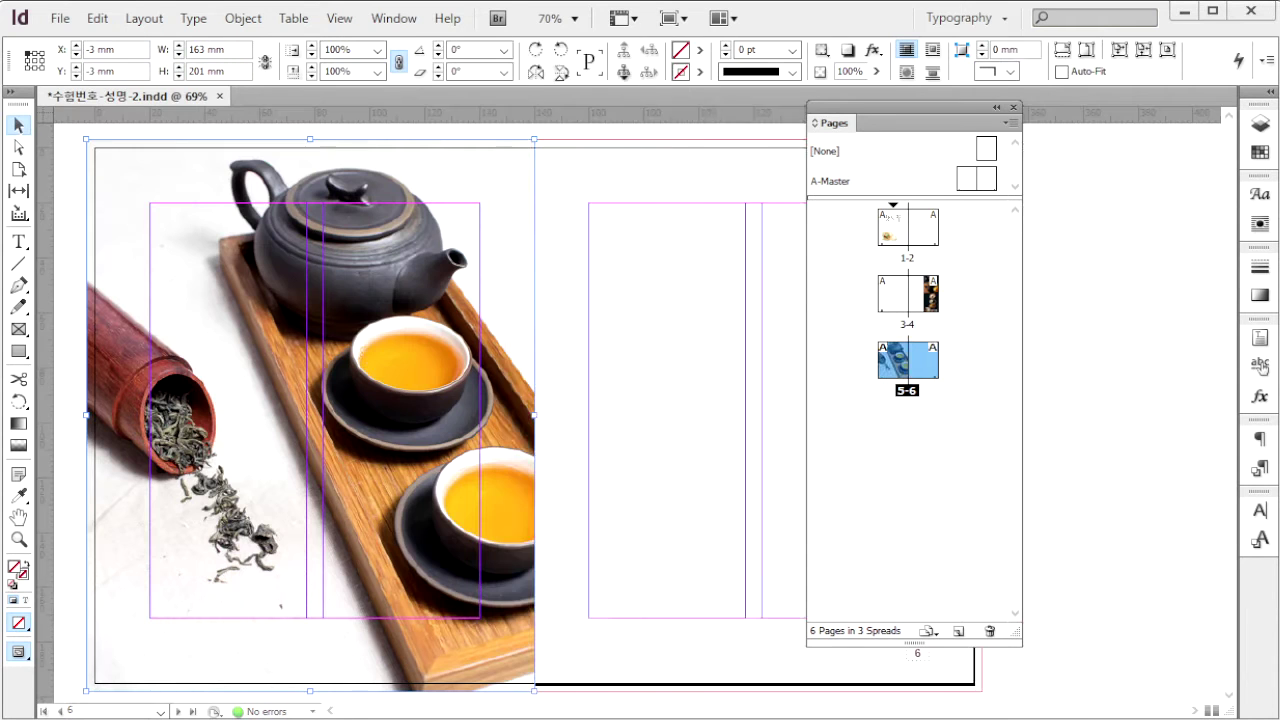
Choose the Bevel shape in Corner Options for the top-left and bottom-right corners of page 5's image, following sample 1급-205.jpg.
key("alt+Tab")
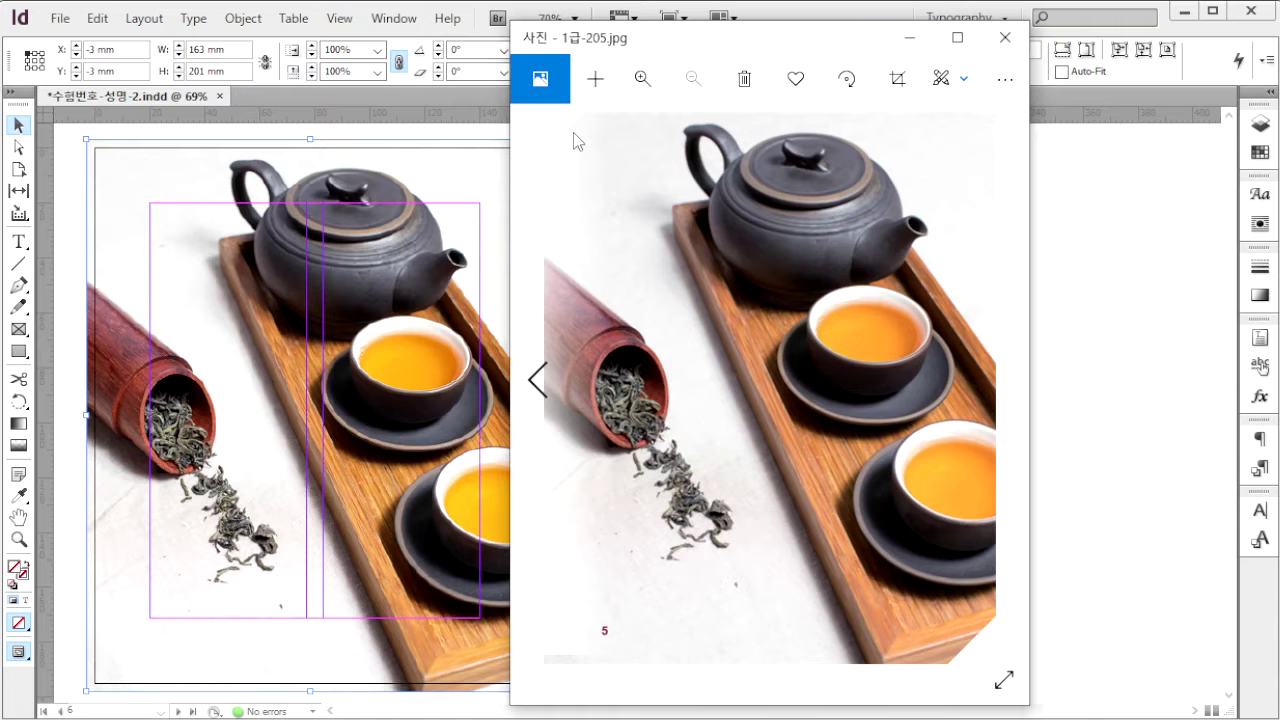
left_click(368, 458)
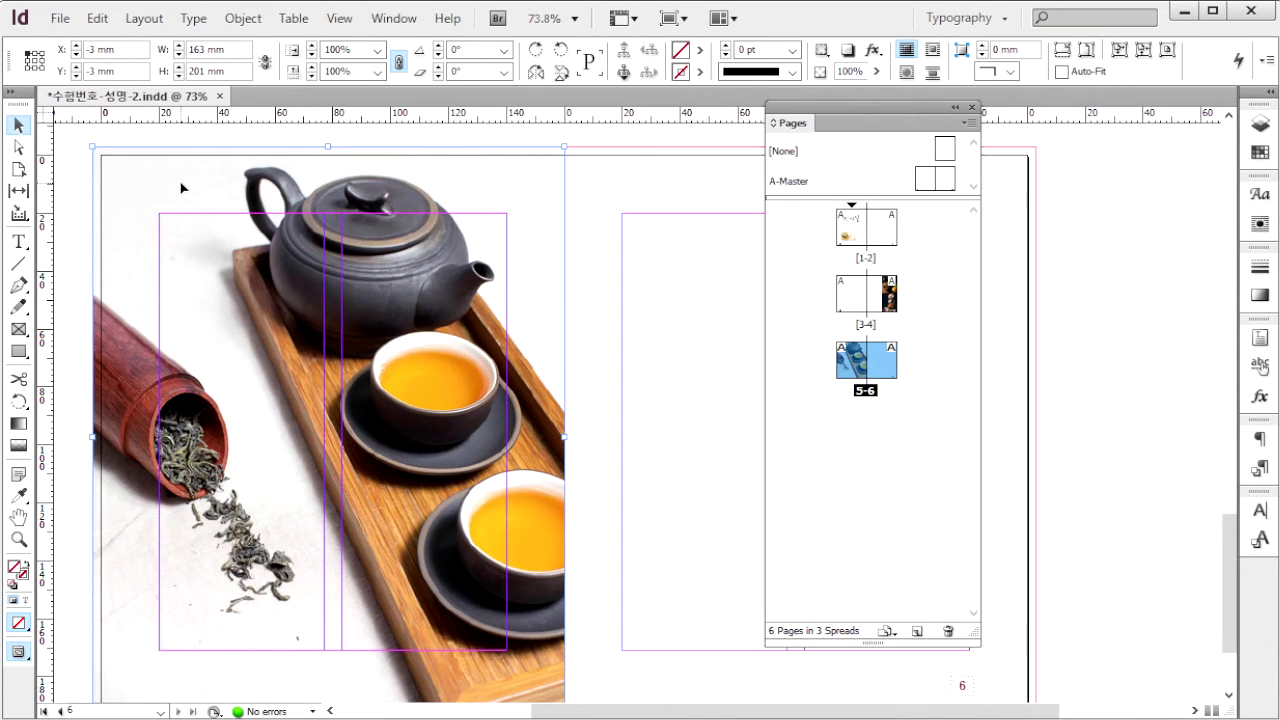
left_click(252, 24)
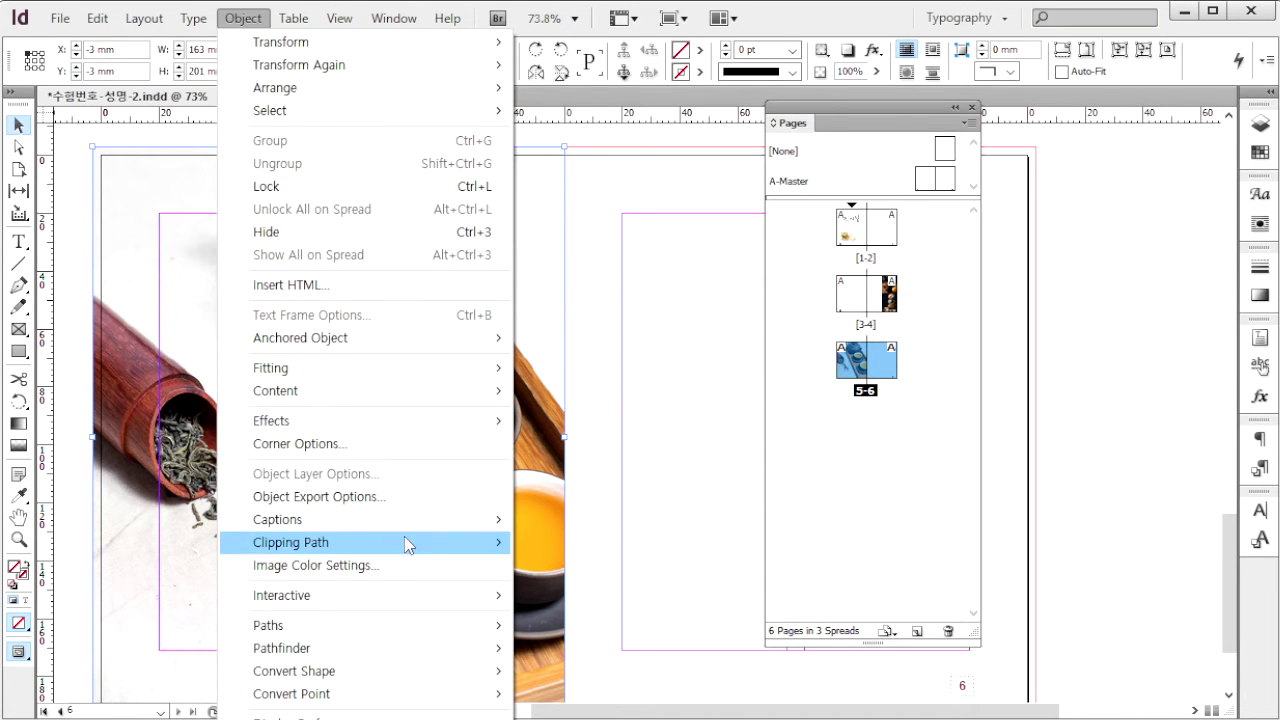
left_click(403, 444)
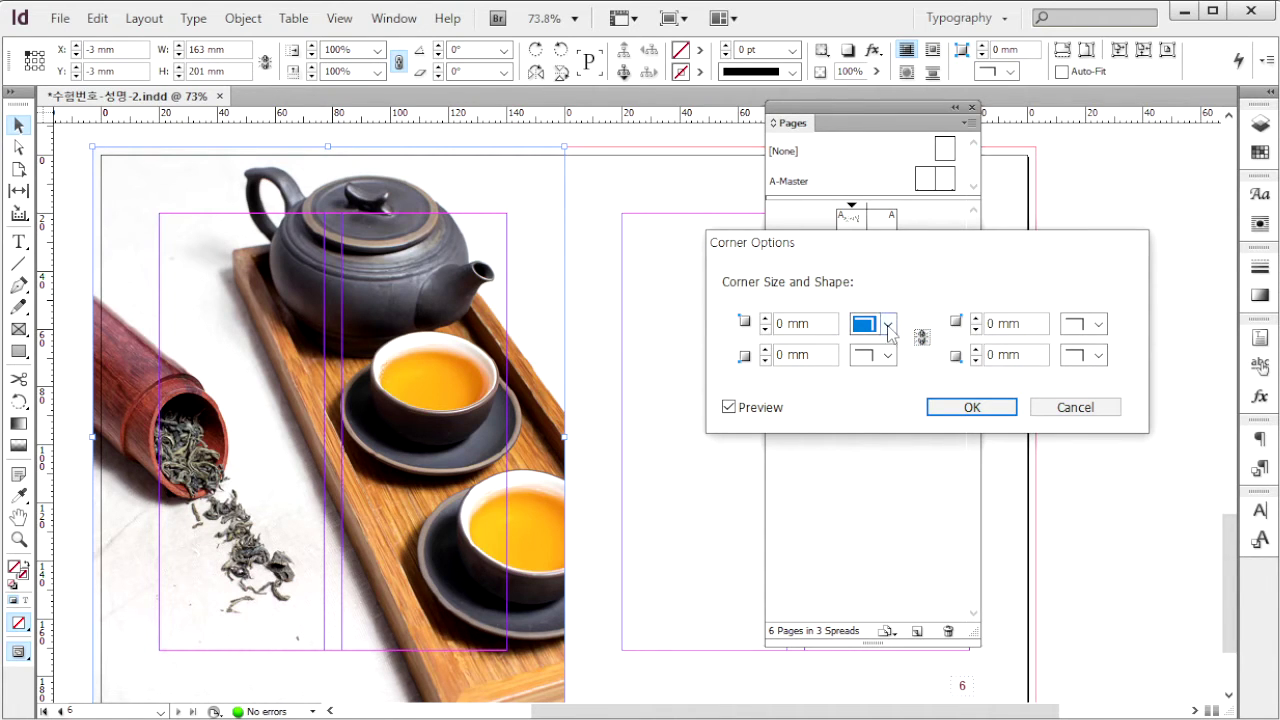
left_click(887, 326)
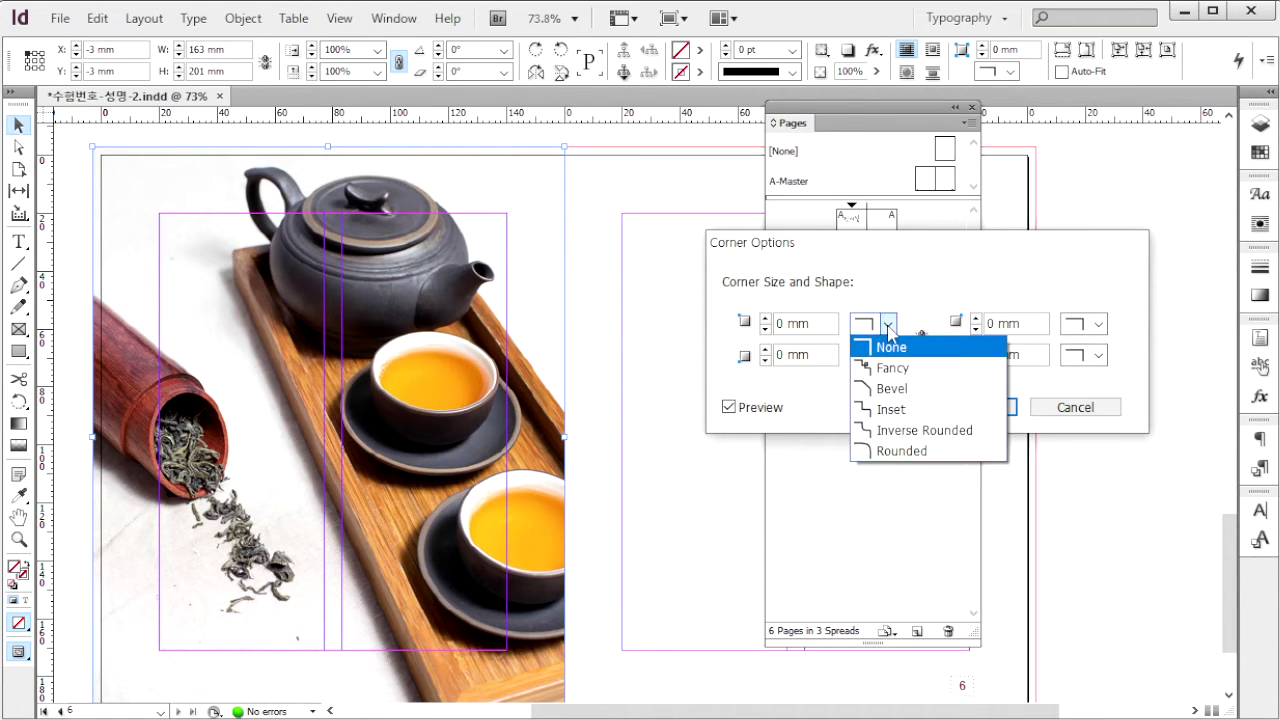
left_click(896, 395)
left_click(1098, 356)
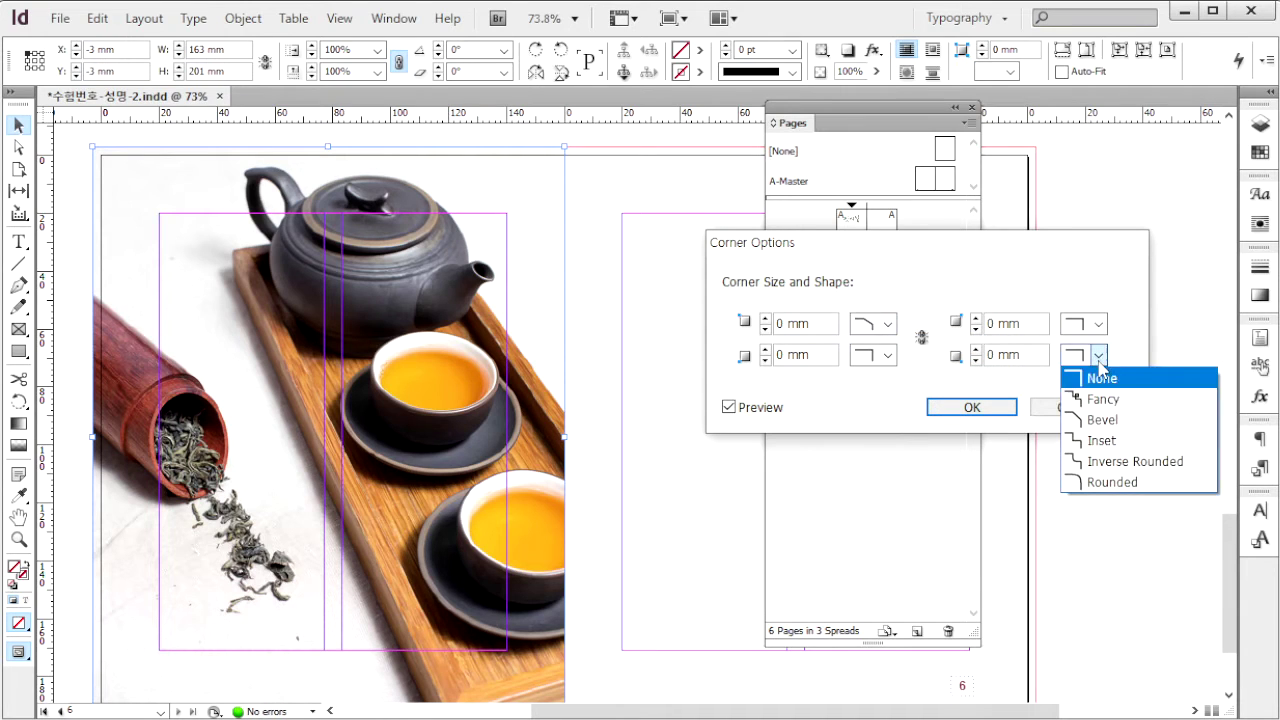
left_click(1100, 417)
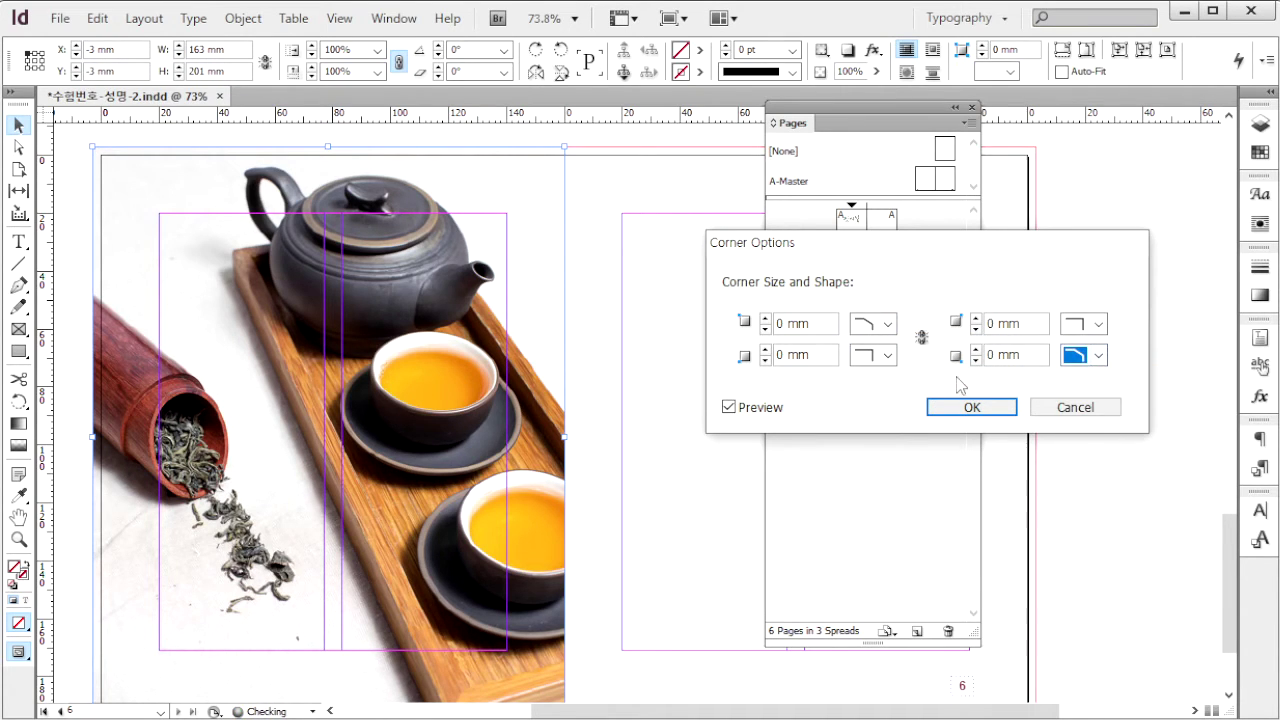
Set the beveled top-left and bottom-right corners of page 5's image to 20 mm.
left_click(810, 328)
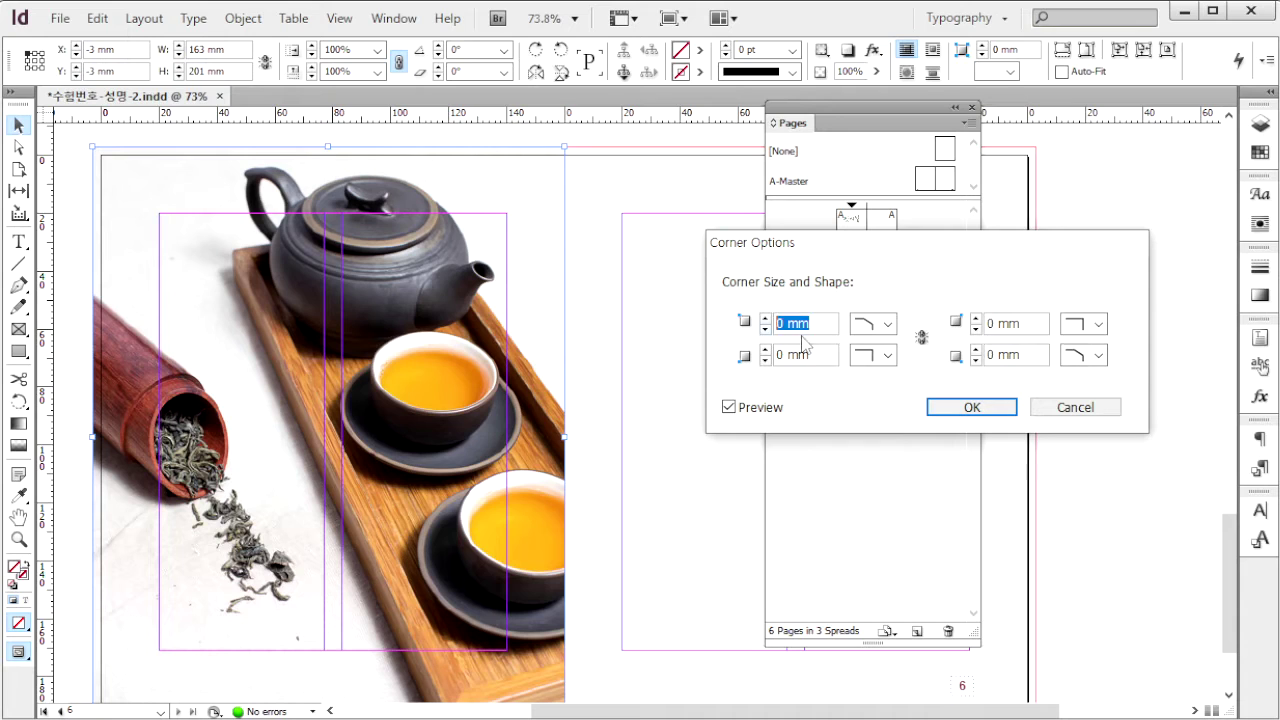
type("20")
left_click(1036, 358)
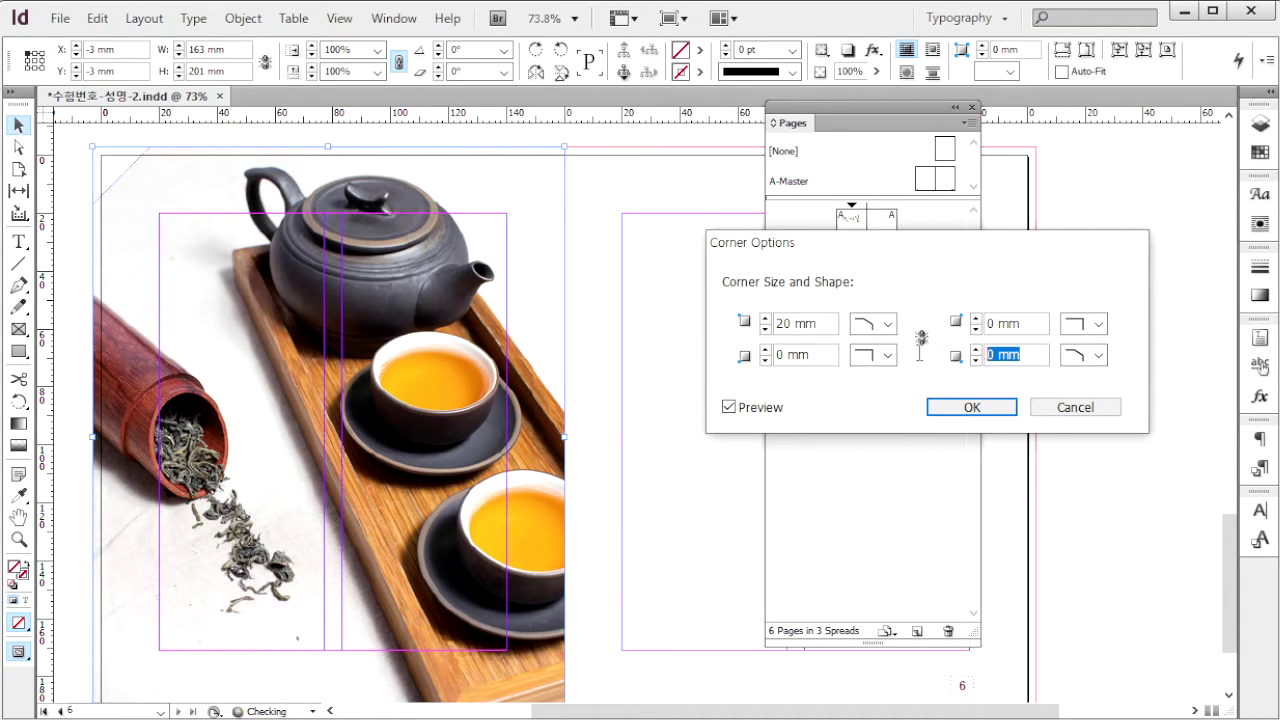
type("20")
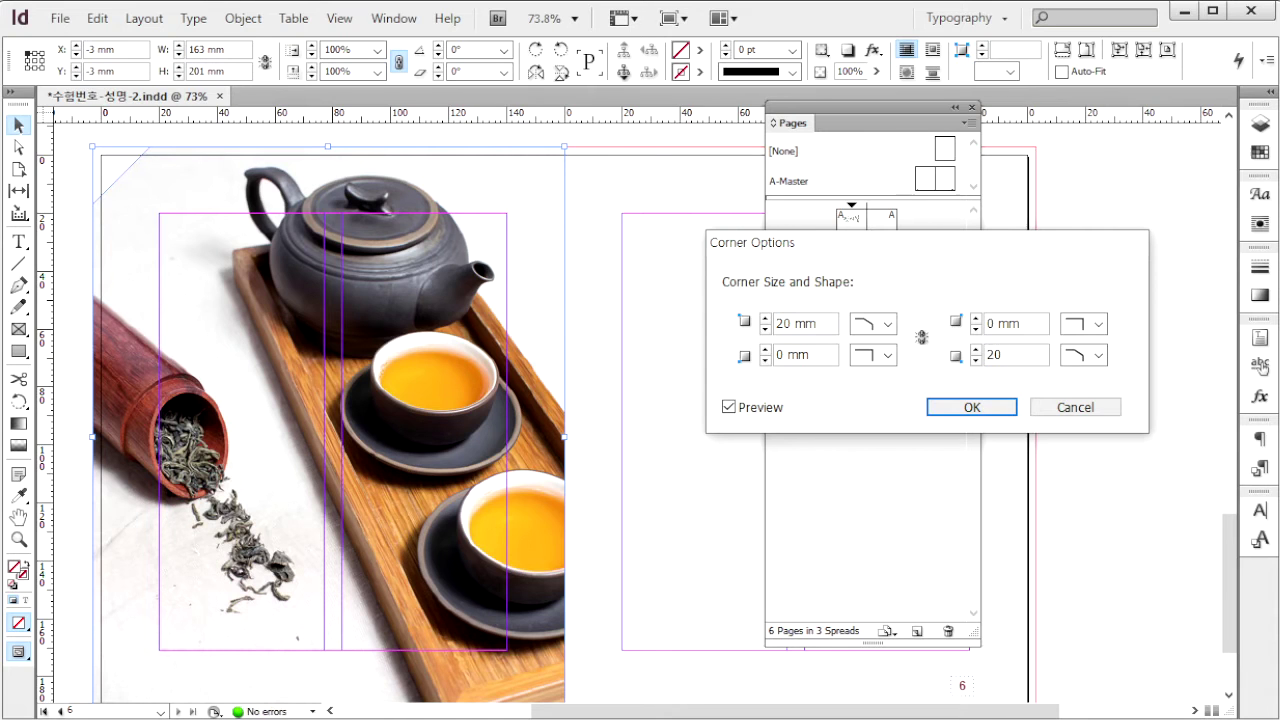
left_click(993, 407)
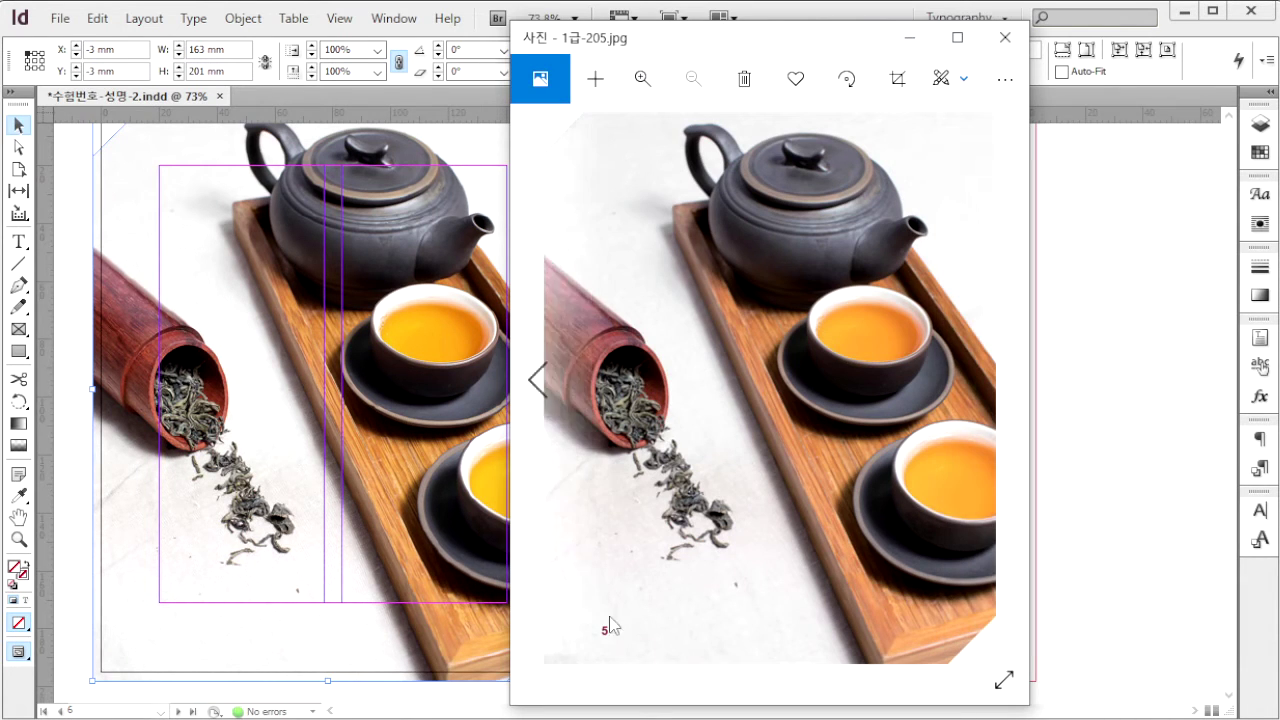
Override all master page items on spread 5-6 and send the page 5 tea image to the back.
left_click(241, 606)
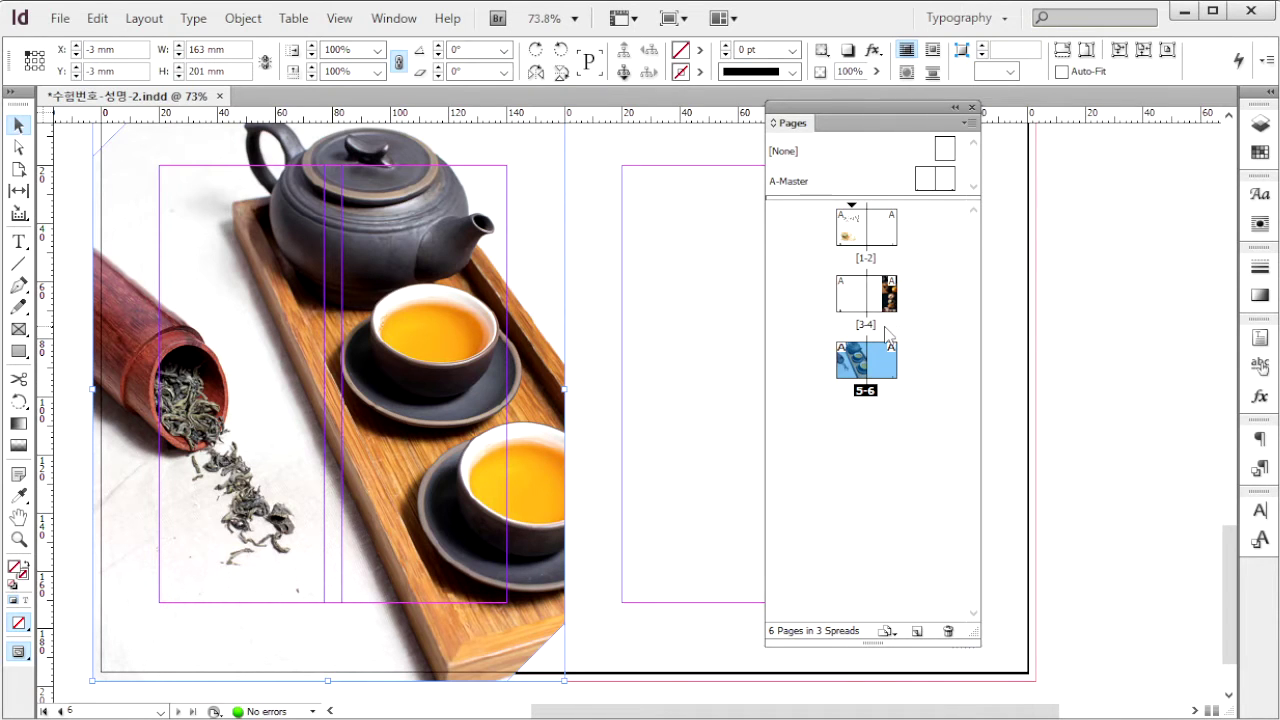
right_click(848, 366)
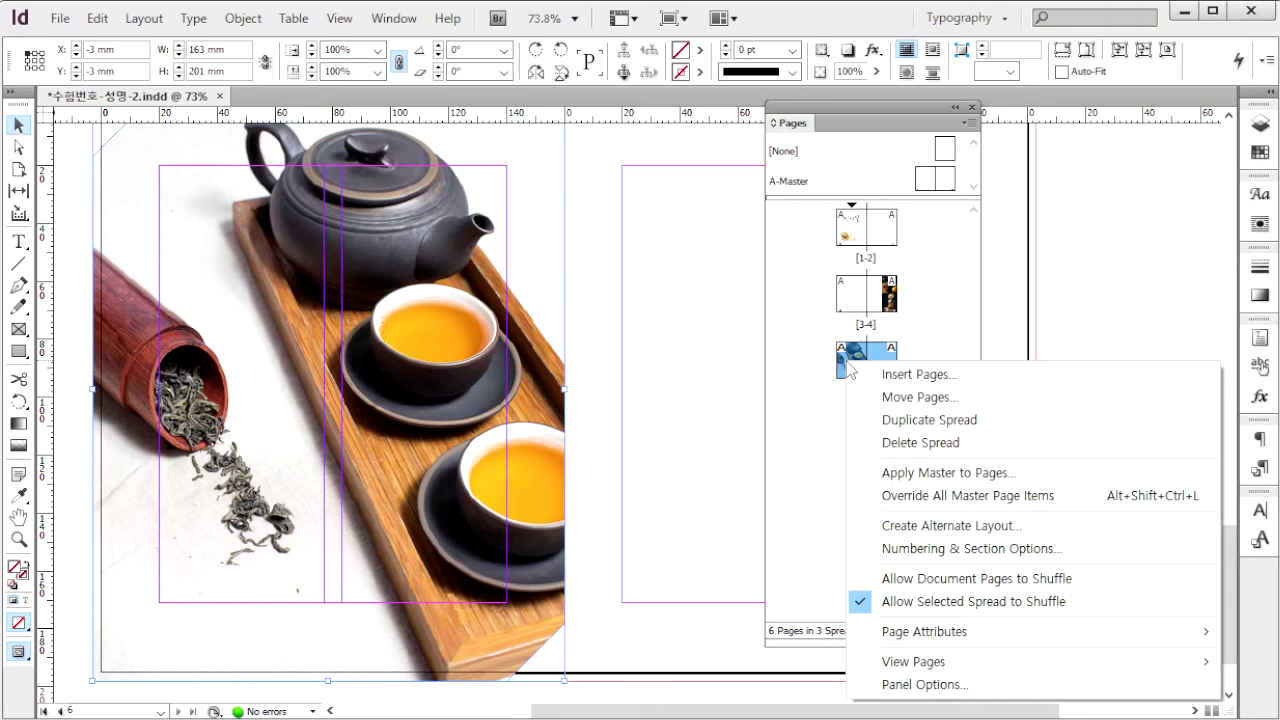
left_click(963, 497)
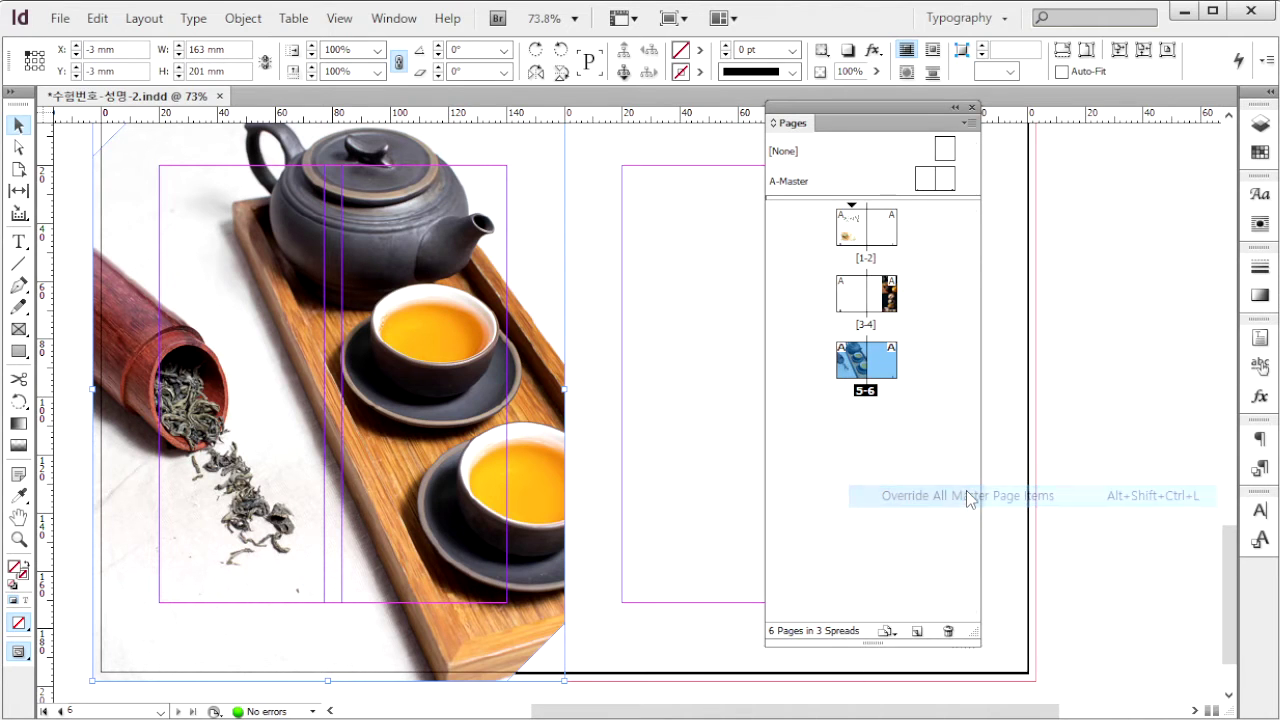
left_click(243, 18)
mouse_move(343, 92)
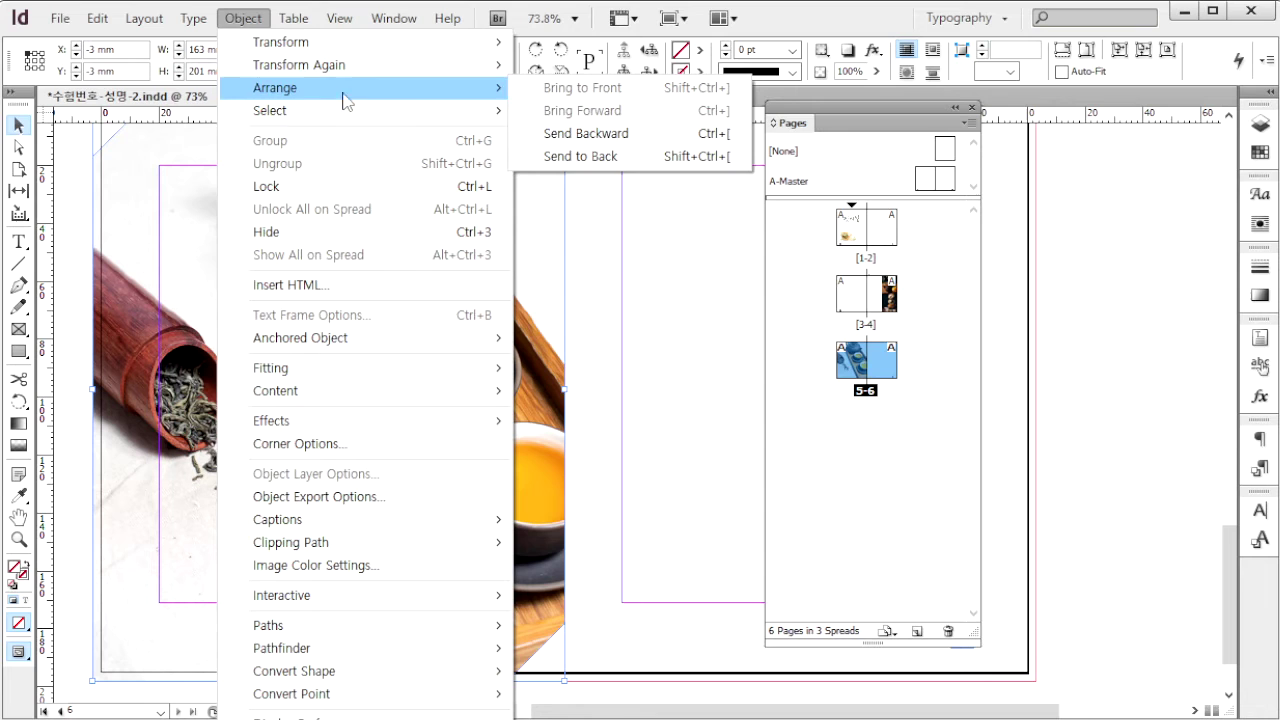
left_click(603, 157)
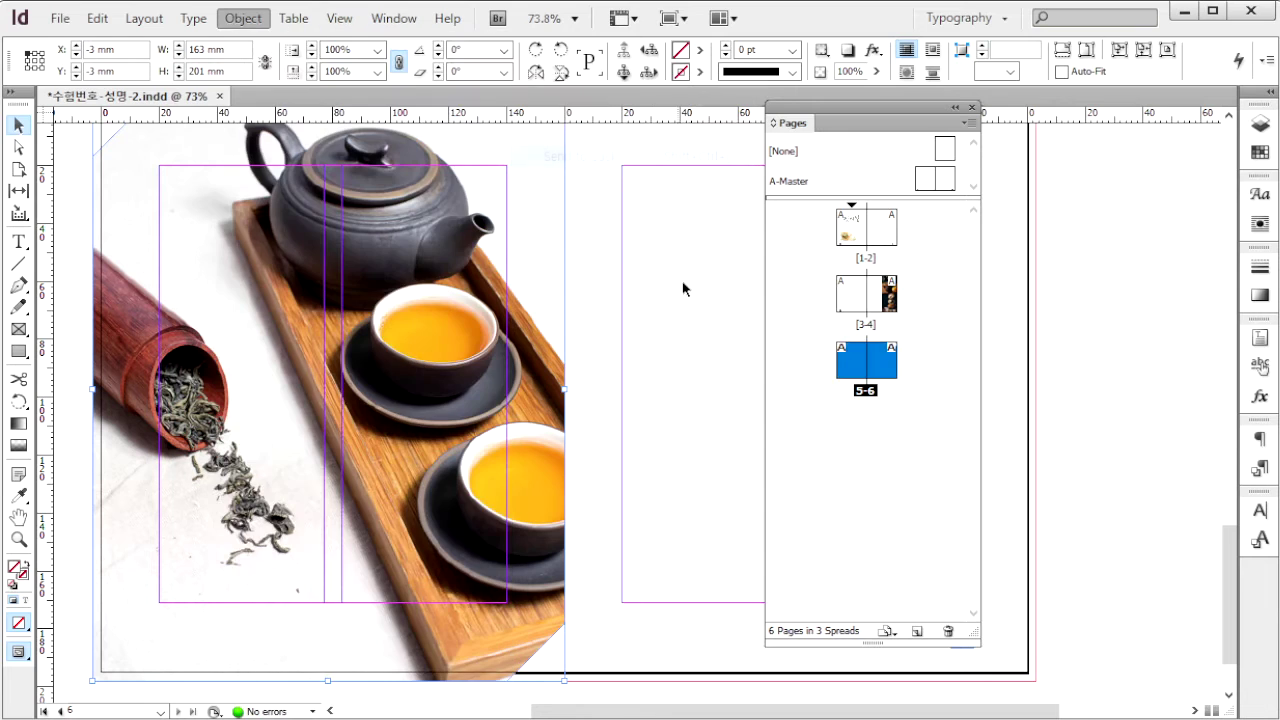
left_click(1098, 465)
Place 1급-10.png in the lower part of page 2 following sample 1급-202.jpg, about 86 × 82 mm.
key("alt+Tab")
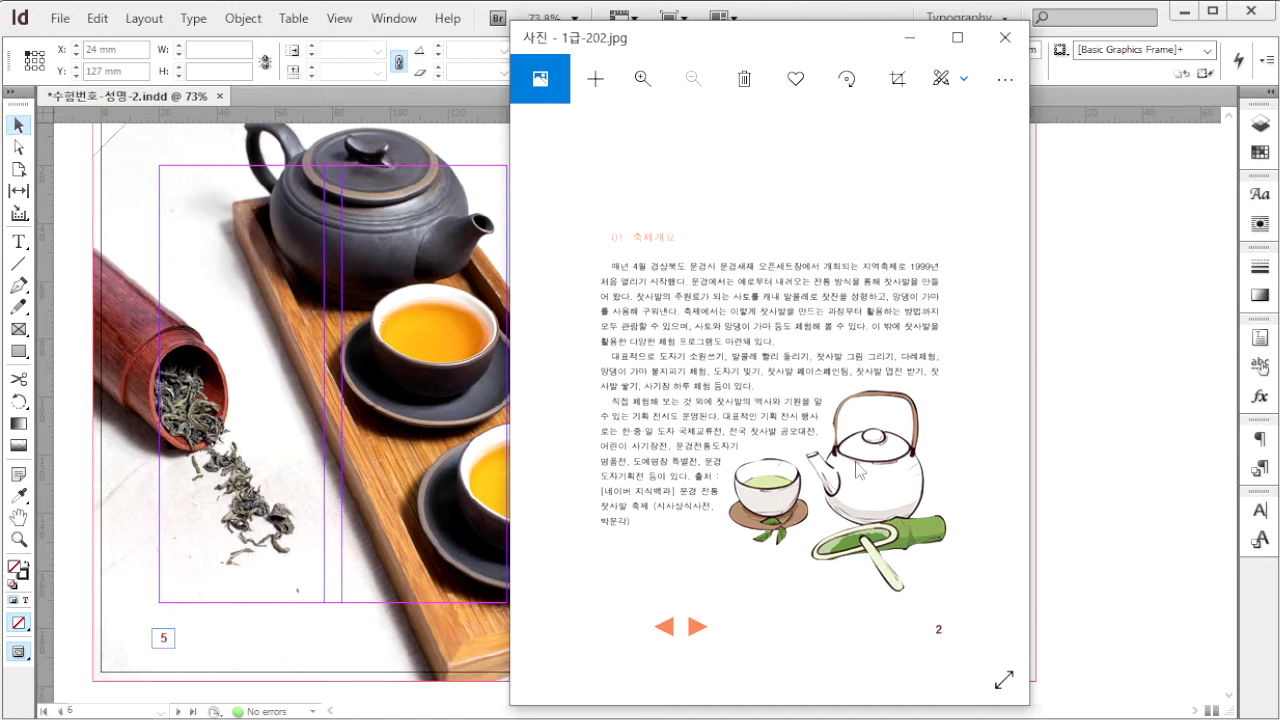
left_click(1136, 529)
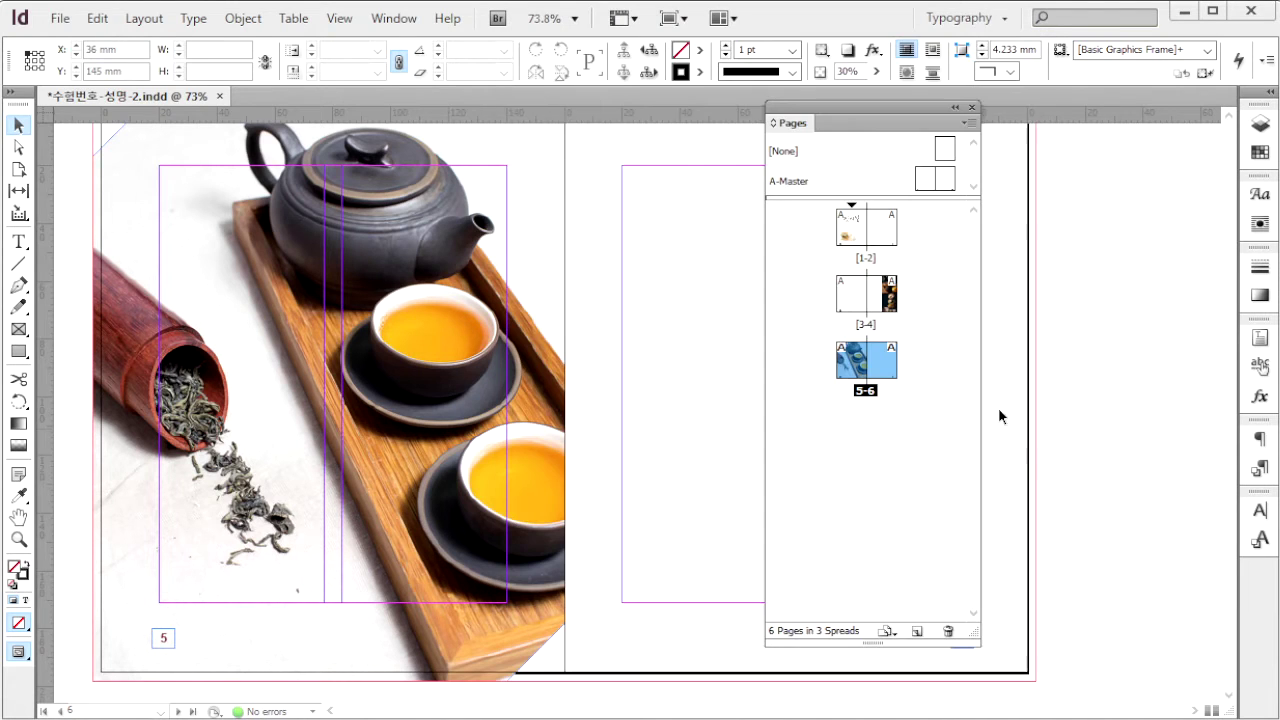
double_click(886, 230)
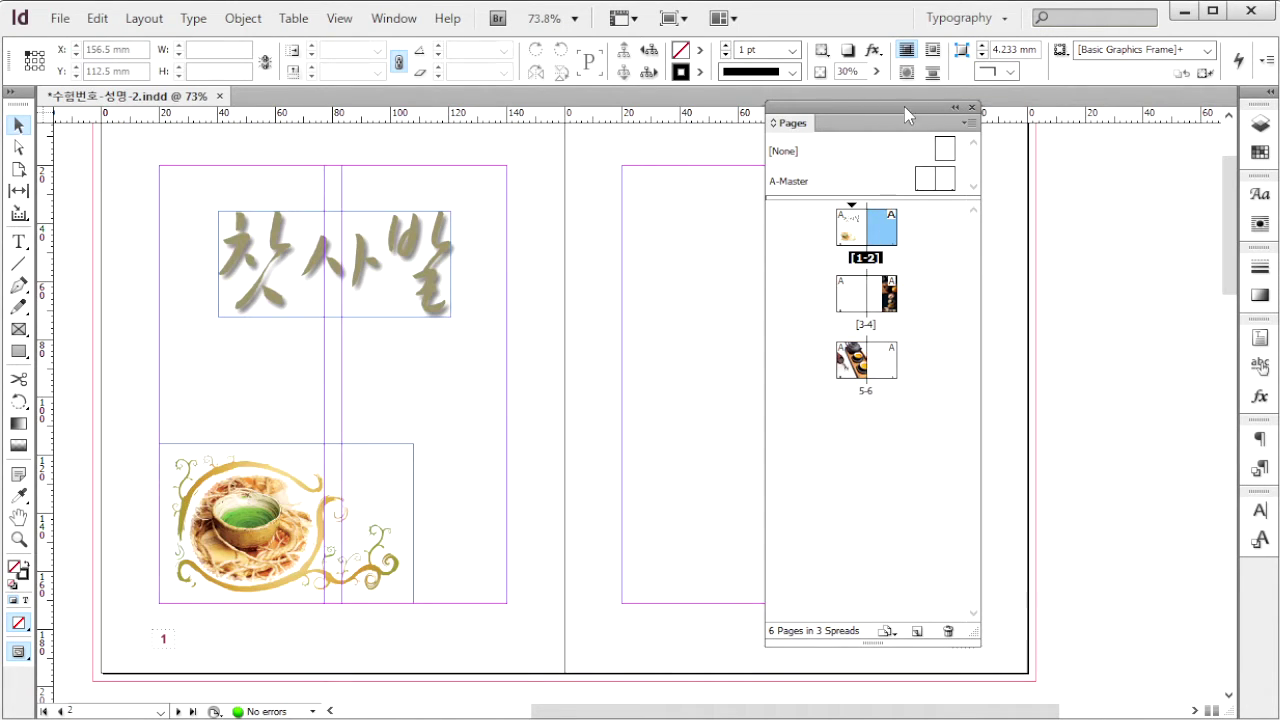
left_click_drag(904, 106, 1127, 111)
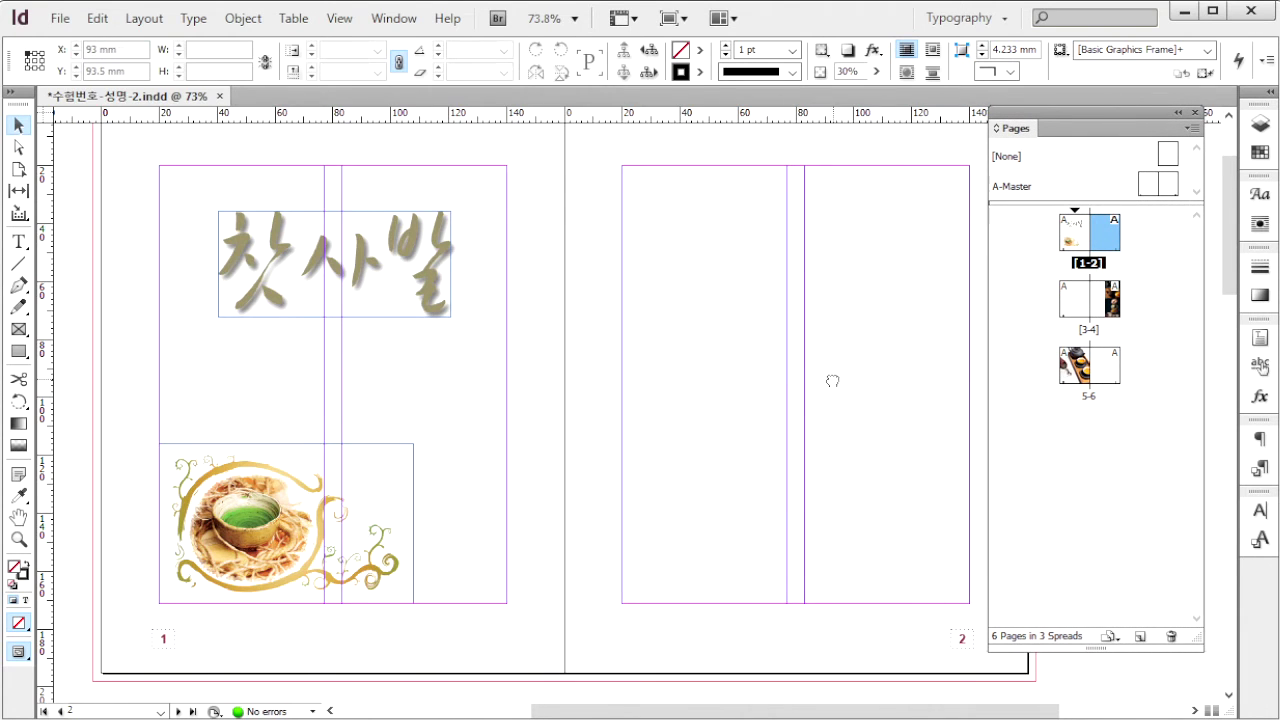
left_click_drag(832, 381, 708, 386)
key("ctrl+d")
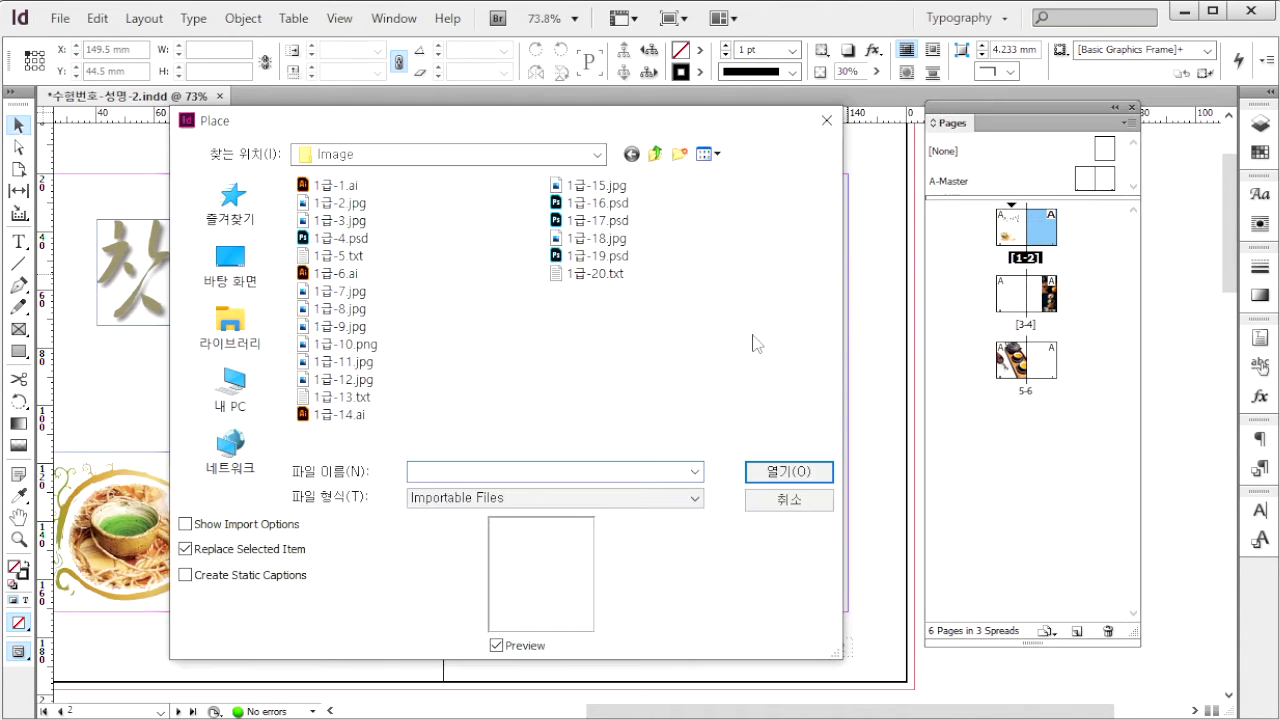
left_click(352, 345)
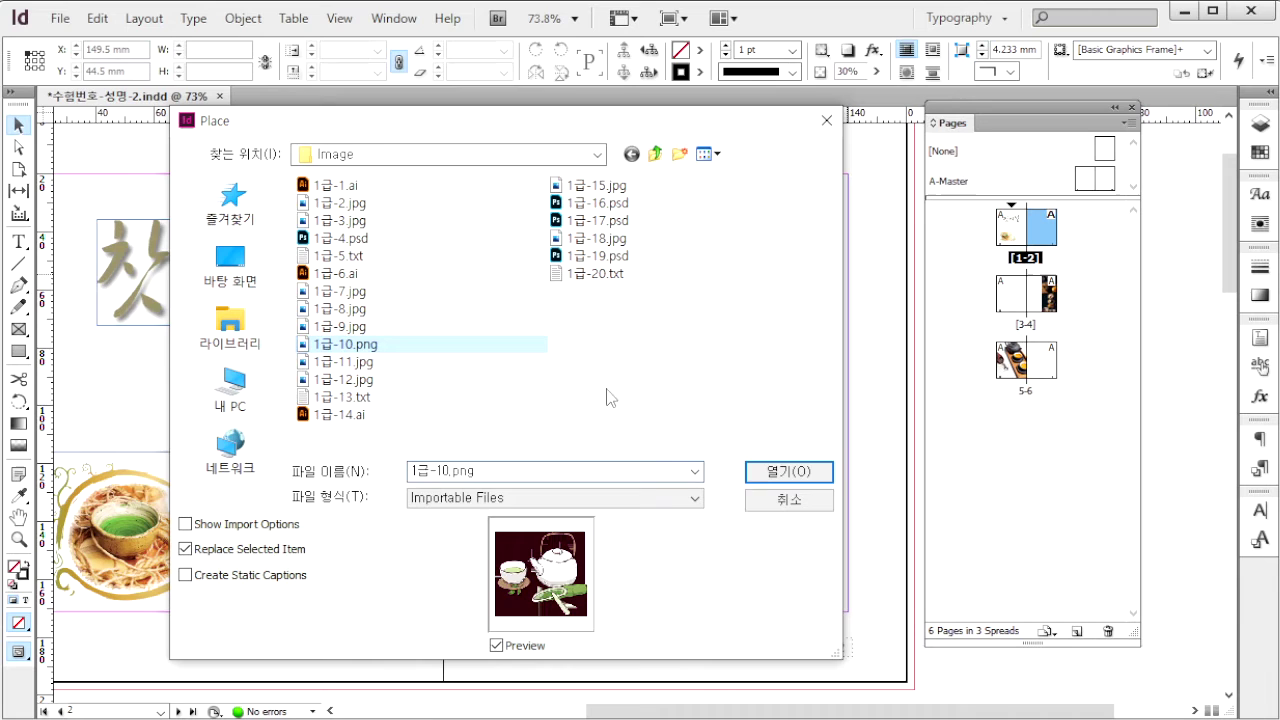
left_click(775, 480)
left_click_drag(642, 443, 858, 605)
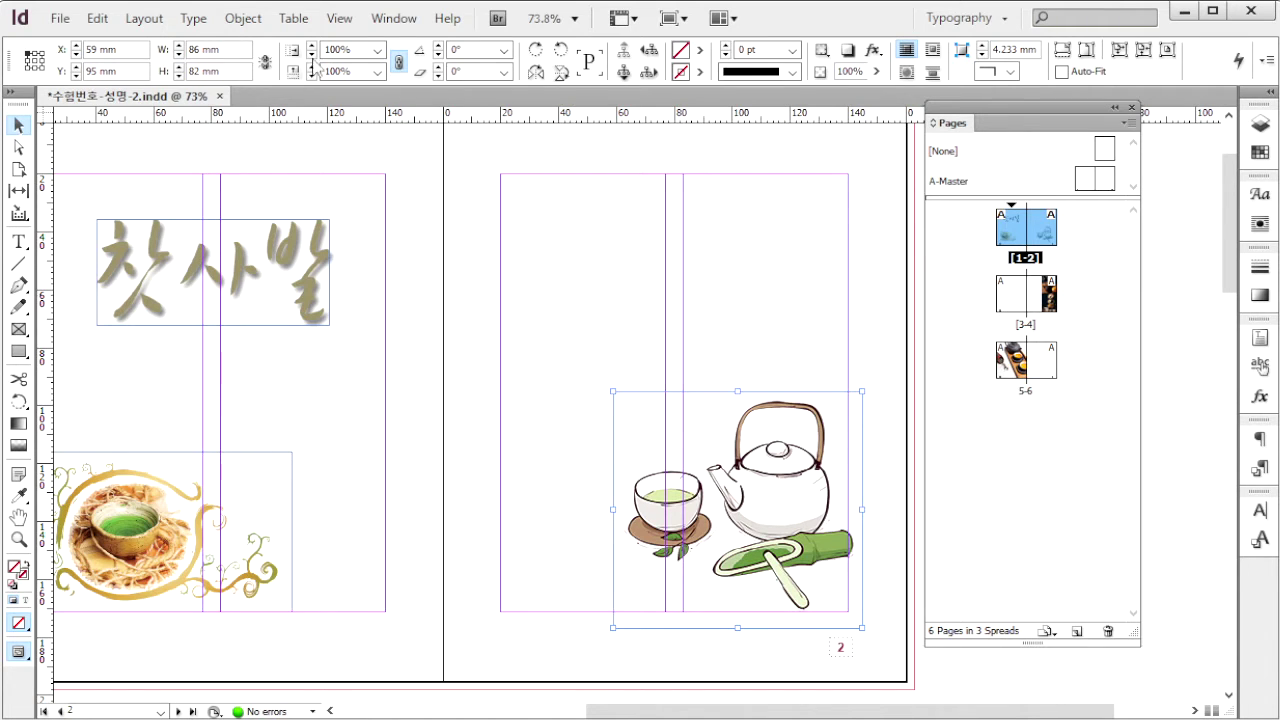
Give the teapot illustration on page 2 a Detect Edges clipping path.
left_click(243, 18)
mouse_move(429, 548)
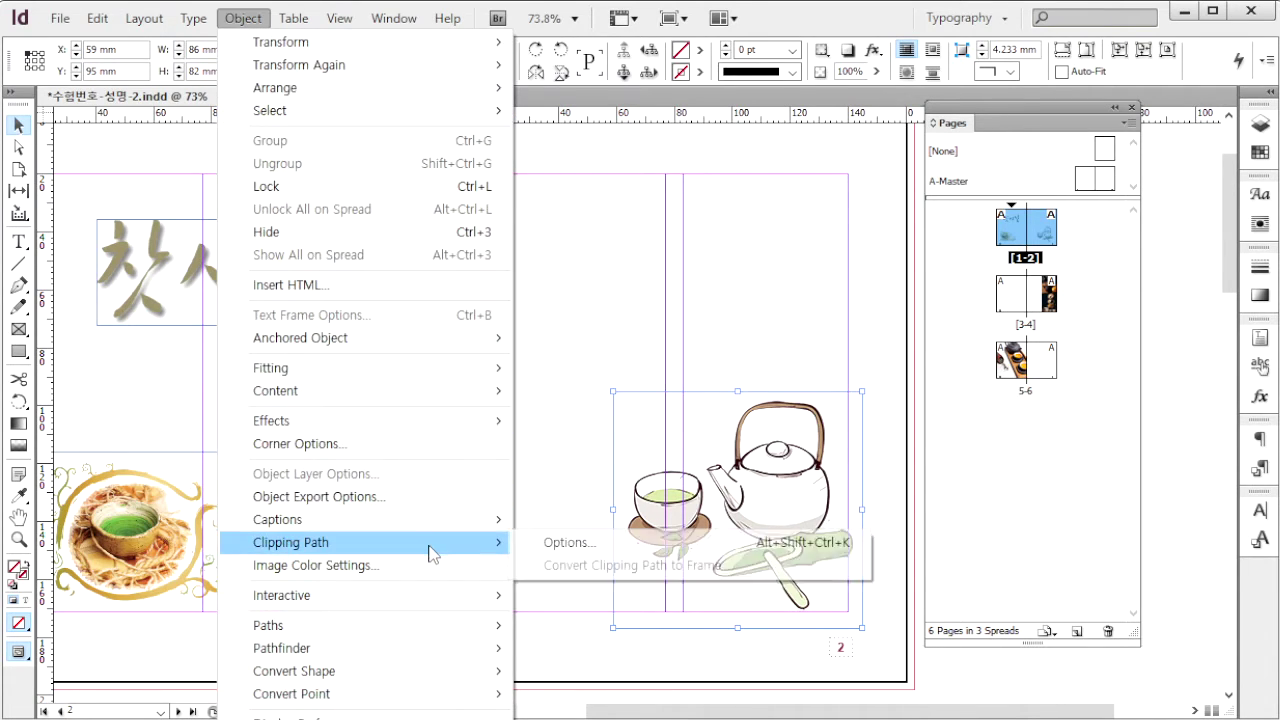
left_click(560, 548)
left_click(558, 204)
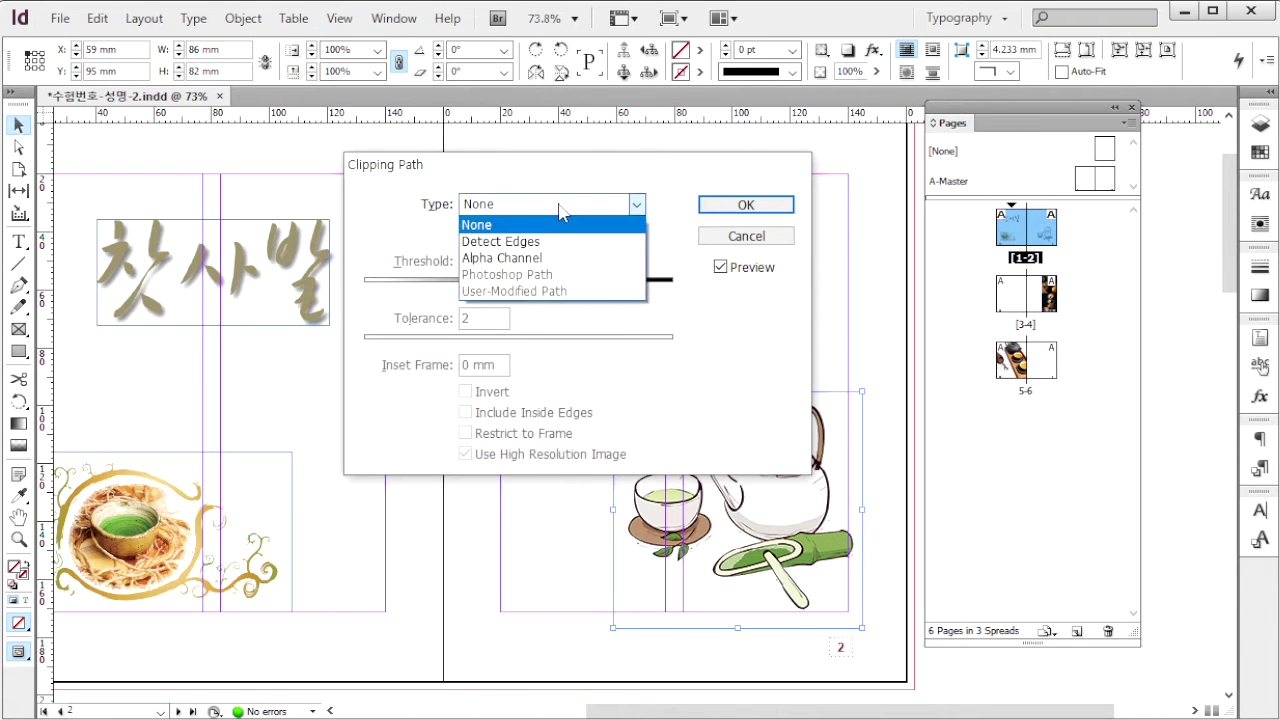
left_click(565, 251)
left_click(746, 205)
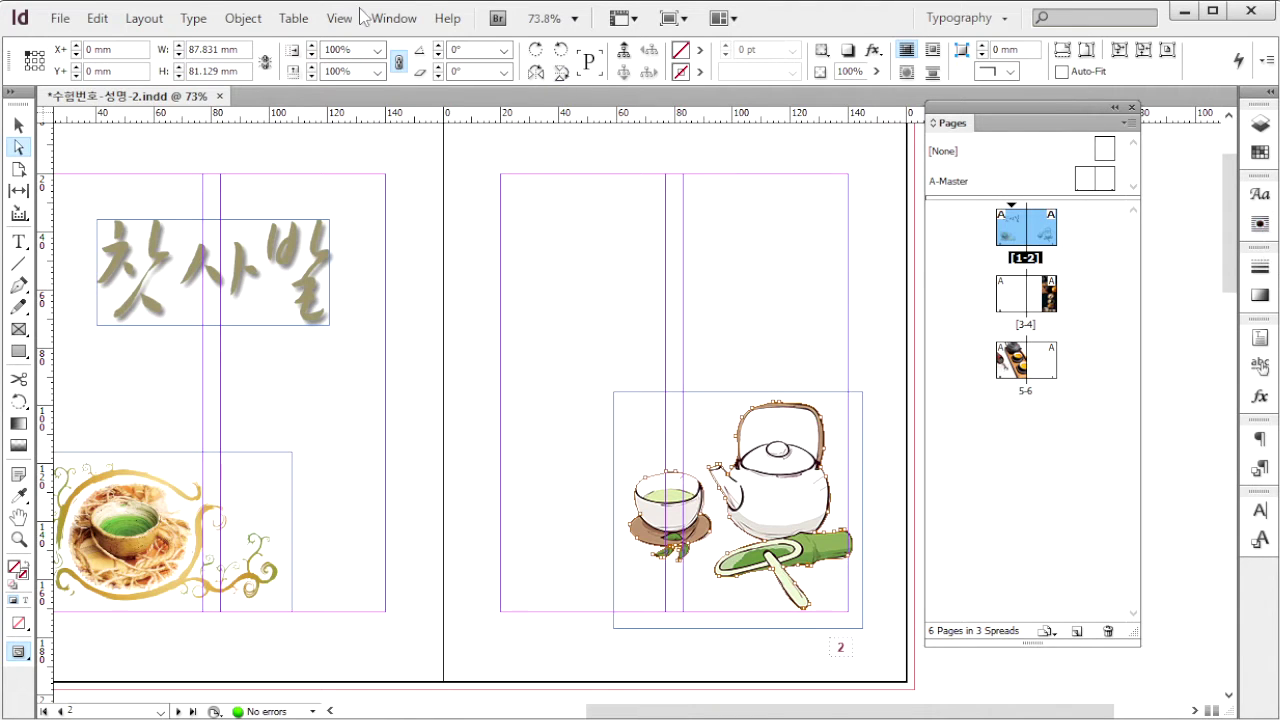
Apply a Wrap Around Object Shape text wrap with a 5 mm offset to the teapot illustration on page 2.
left_click(396, 18)
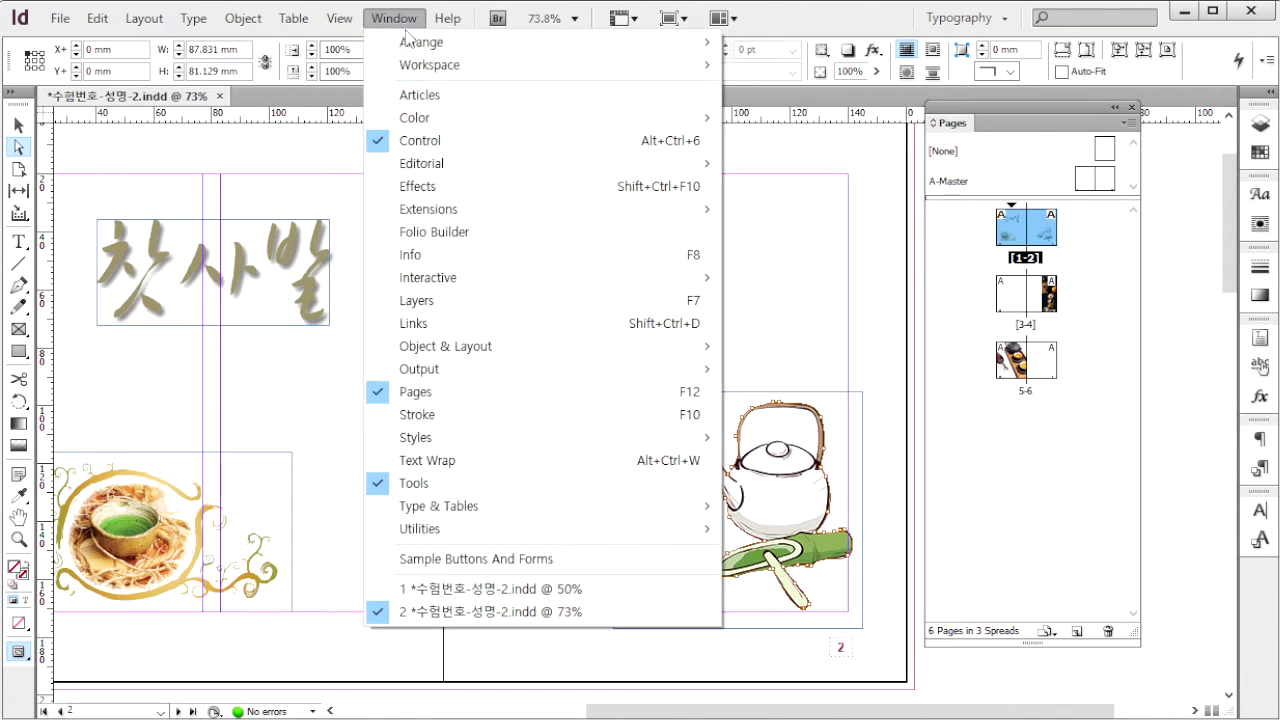
left_click(678, 470)
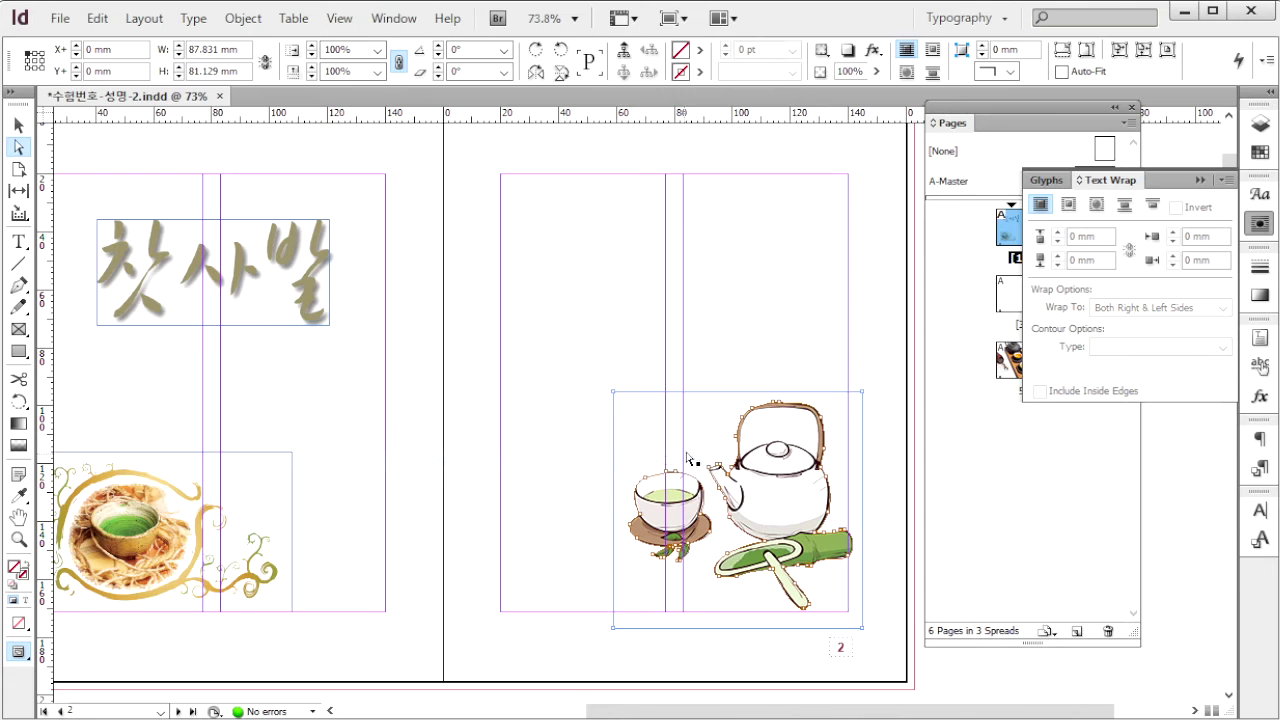
left_click(1100, 205)
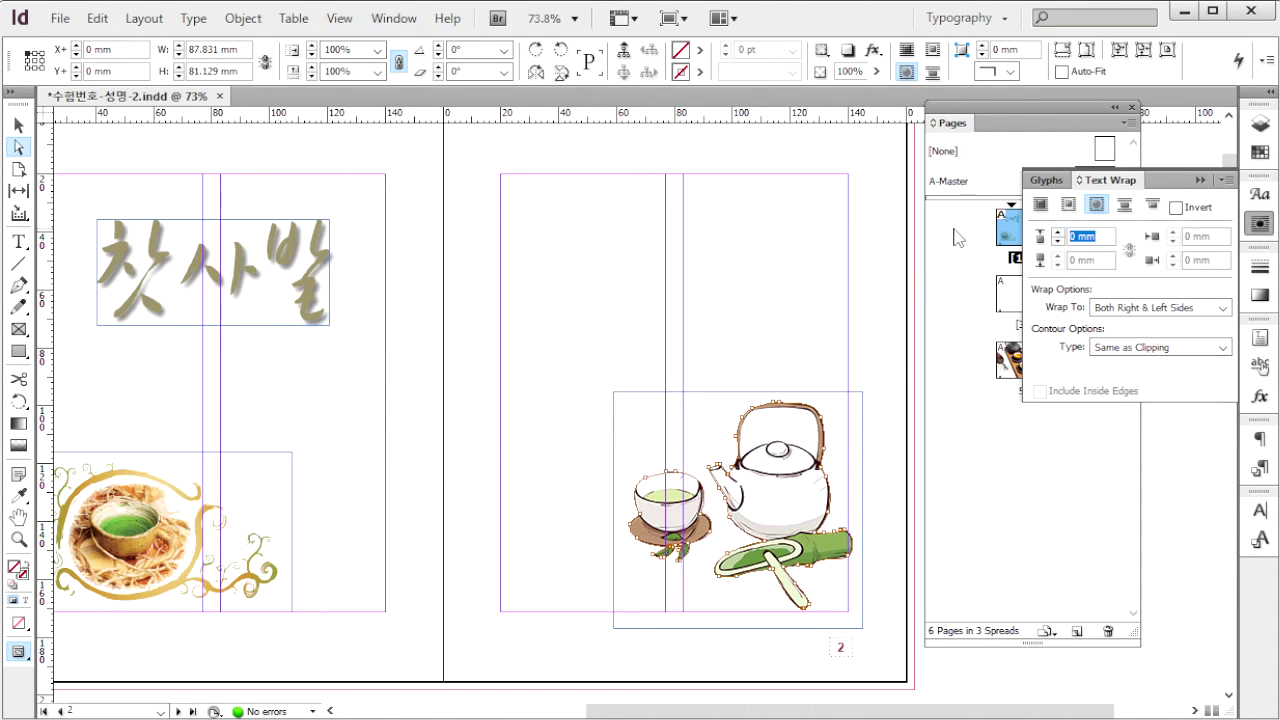
type("5")
key("Return")
left_click(677, 292)
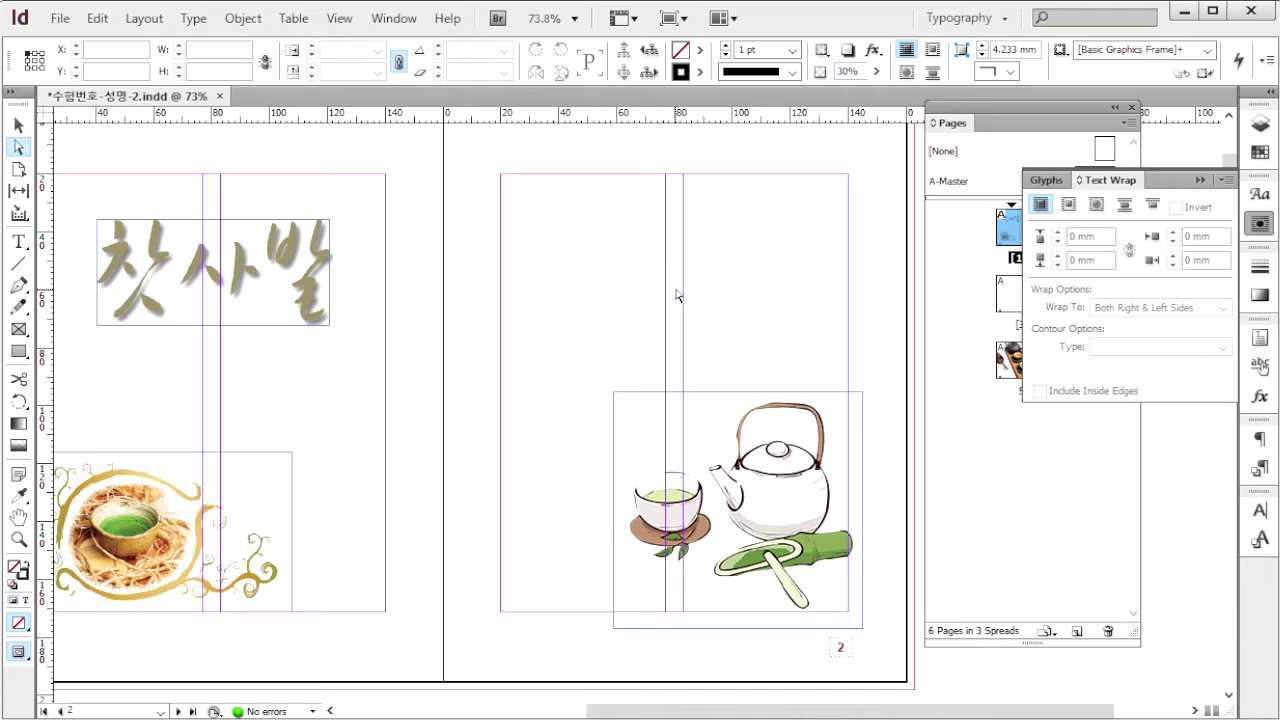
Examine the sample images 1급-202.jpg through 1급-204.jpg and onward for the remaining page layouts.
key("alt+Tab")
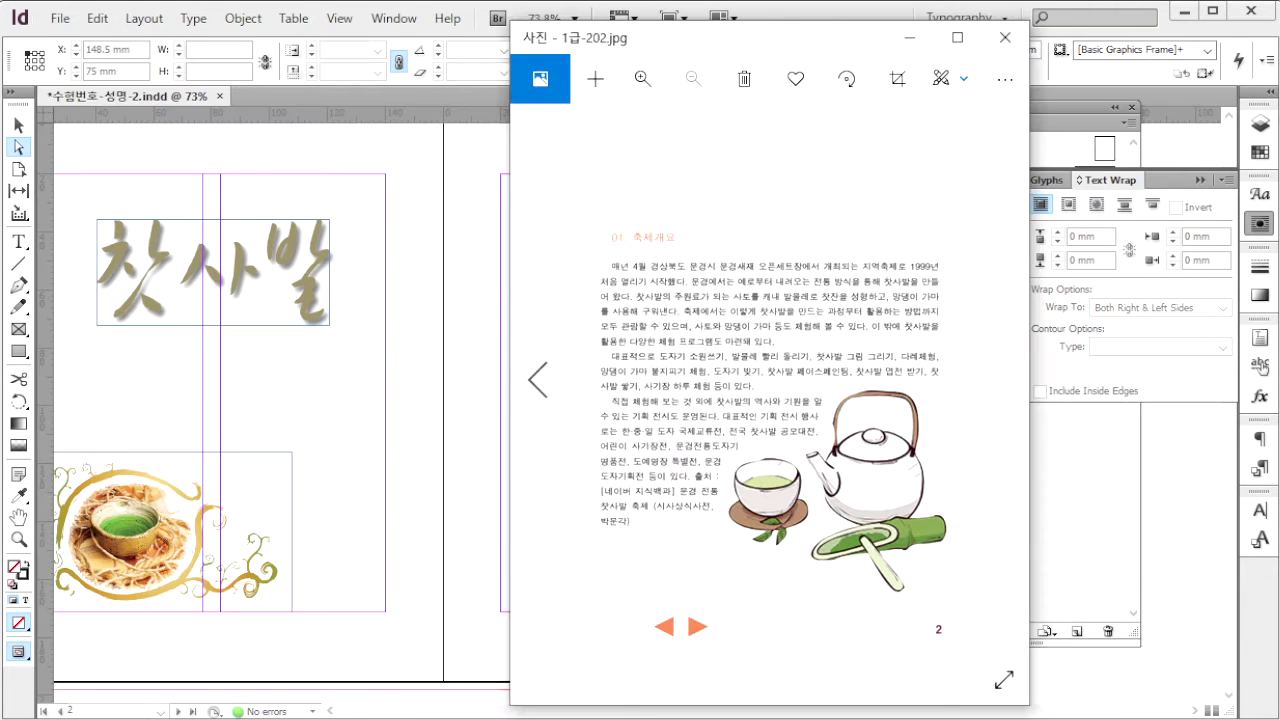
left_click(1000, 380)
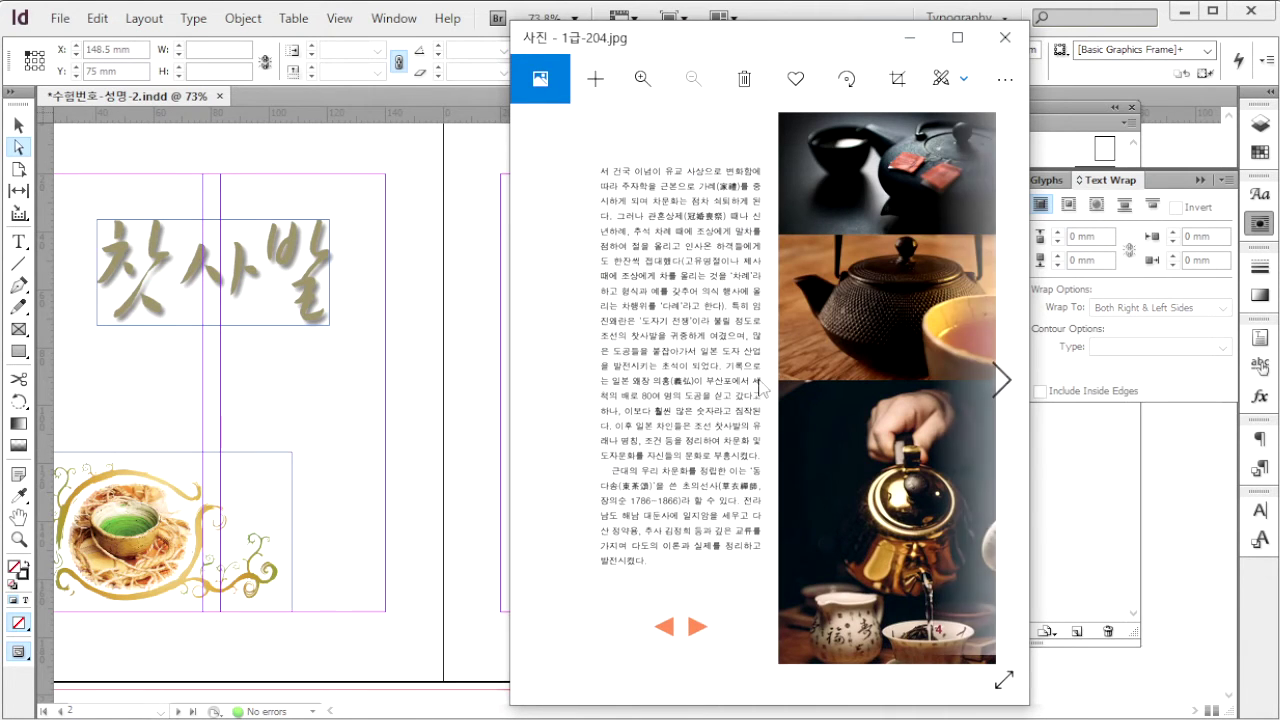
left_click(538, 380)
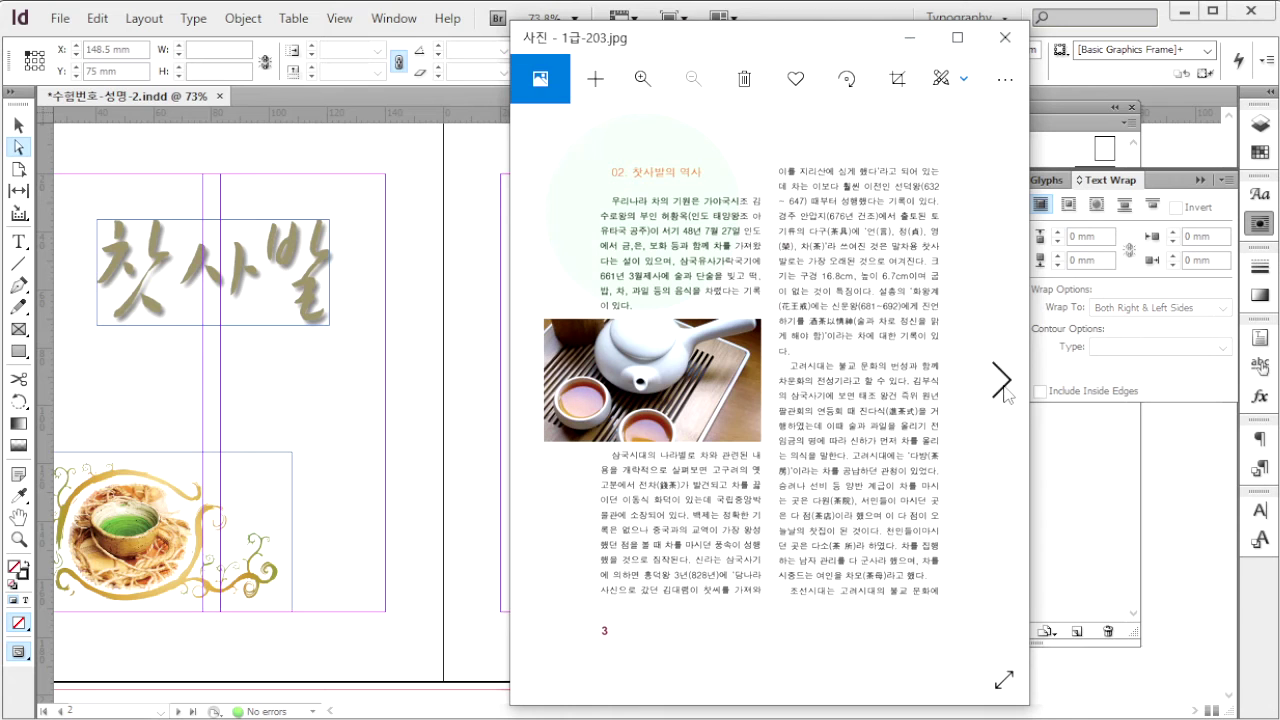
left_click(1004, 392)
left_click(1004, 392)
left_click(1005, 392)
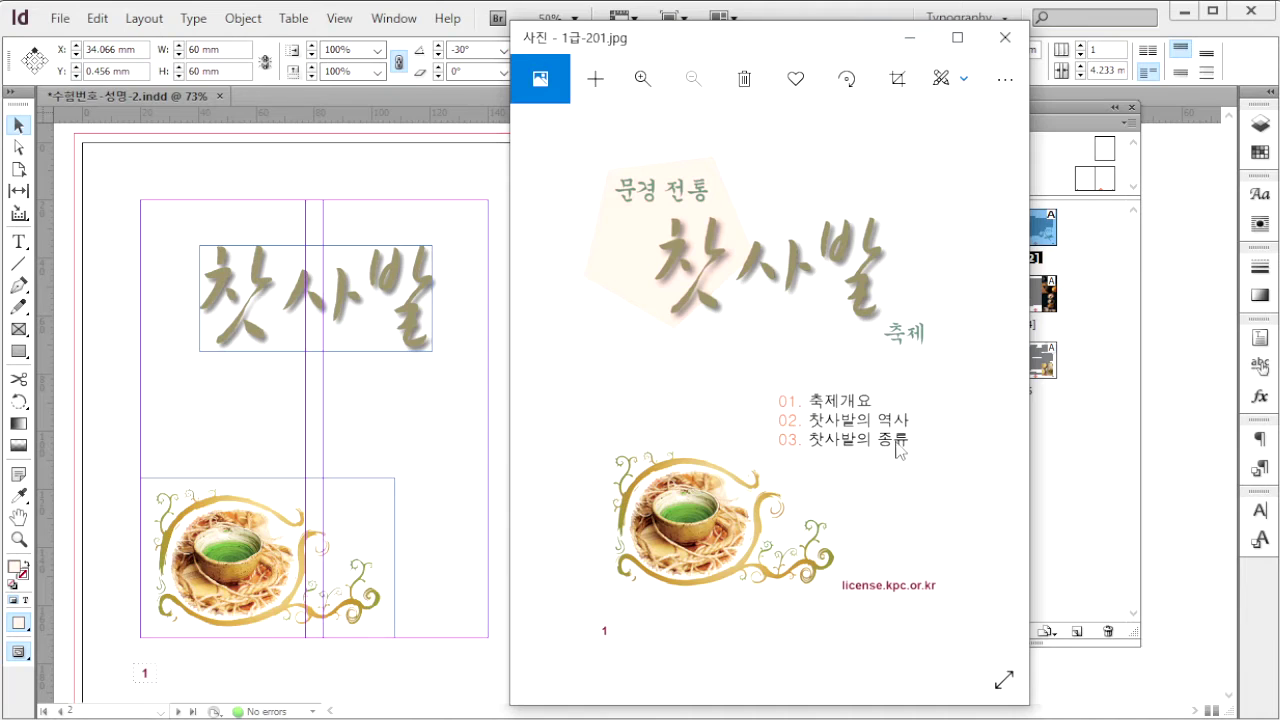
Create a five-sided polygon 60 × 60 mm over the start of the calligraphy title on page 1, following sample 1급-201.jpg.
left_click(113, 212)
left_click(18, 354)
left_click_drag(18, 360, 94, 396)
left_click(123, 174)
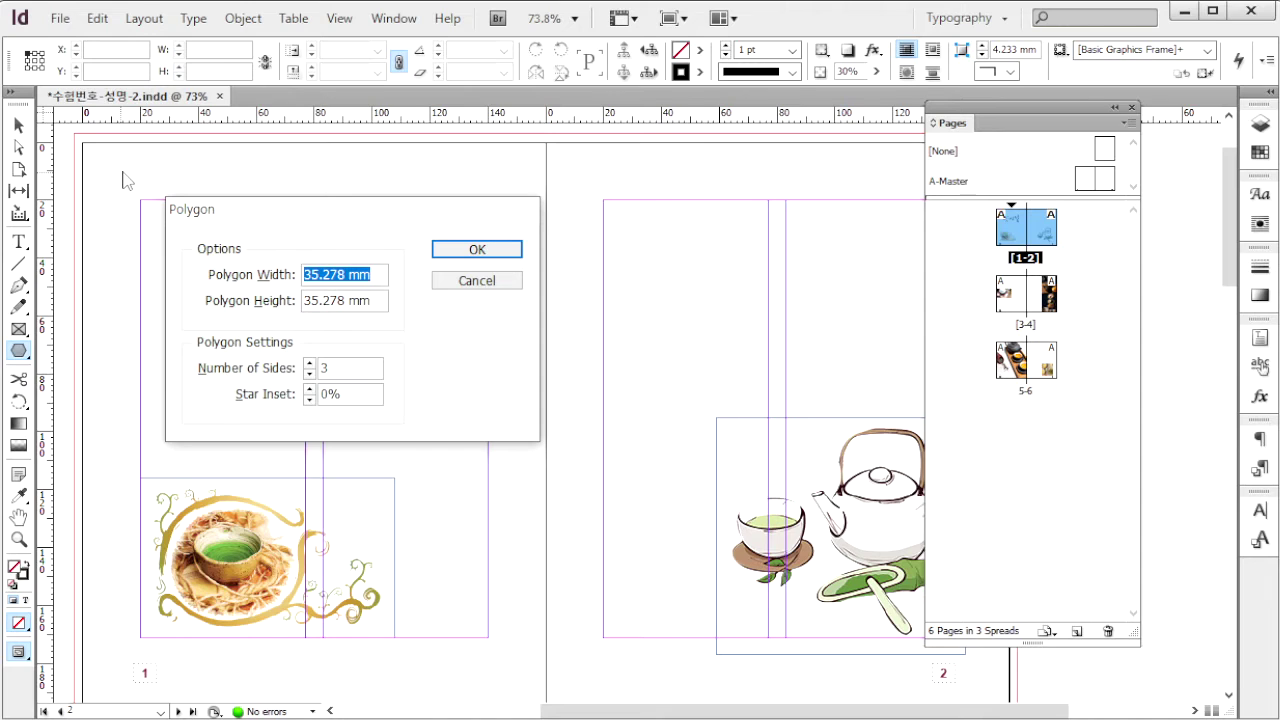
type("60")
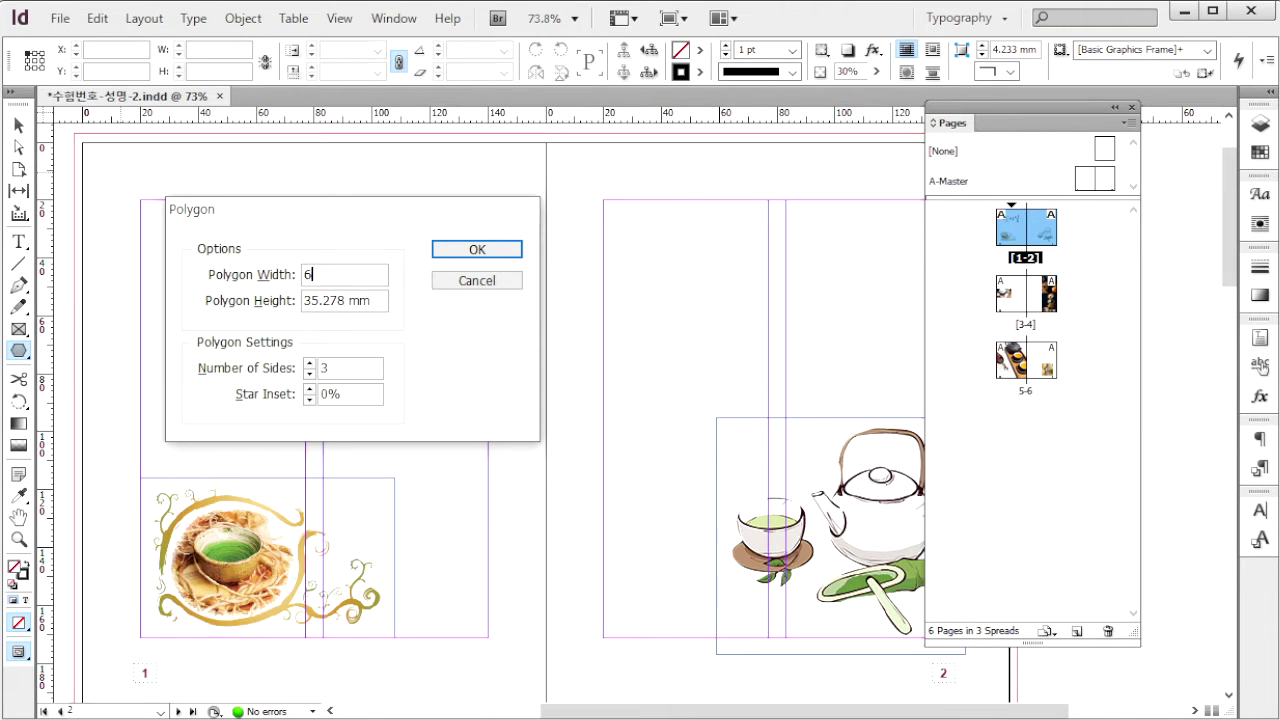
key("Tab")
type("60")
key("Tab")
left_click(472, 250)
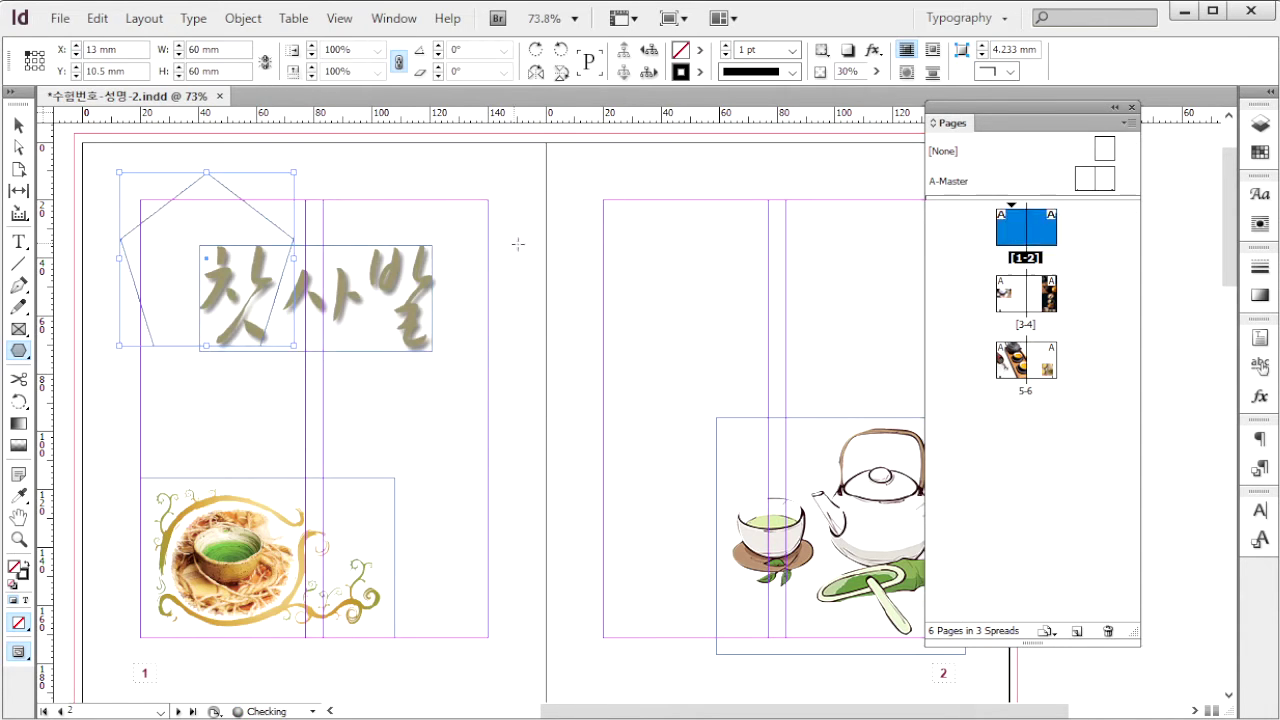
Swap the pentagon's fill and stroke colors and switch the color values to CMYK.
key("F6")
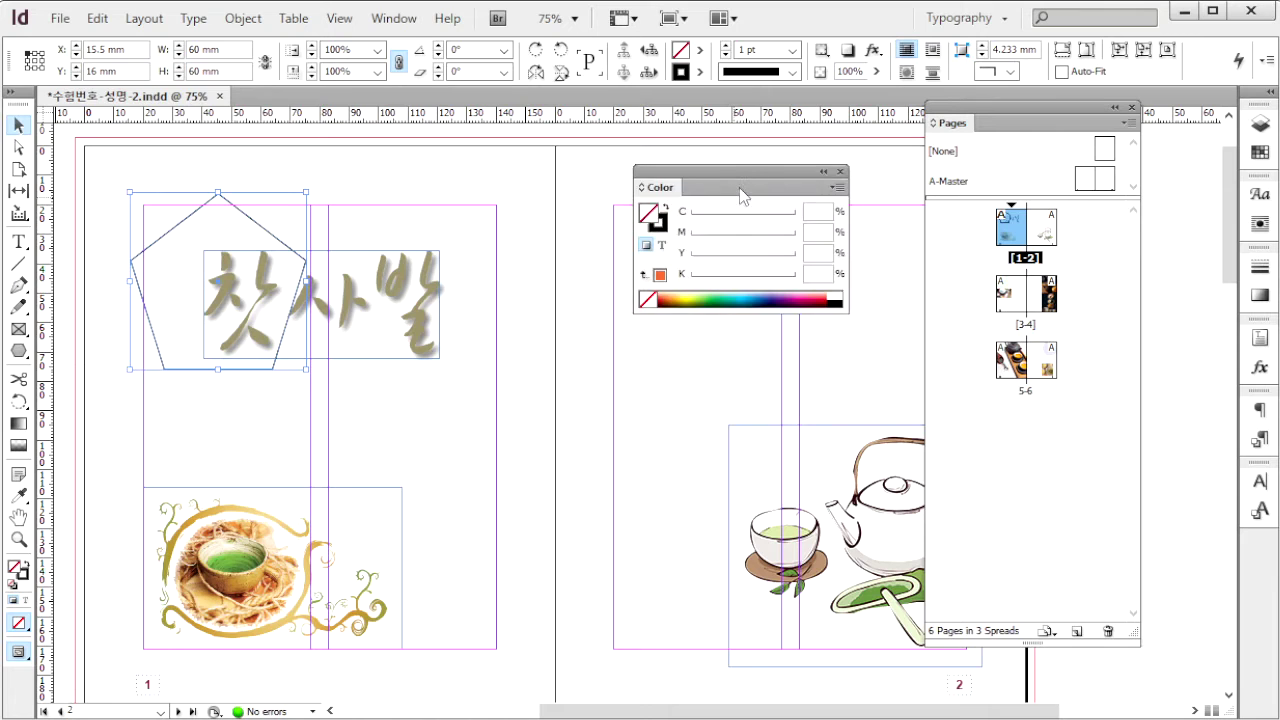
left_click_drag(743, 191, 601, 204)
left_click(518, 223)
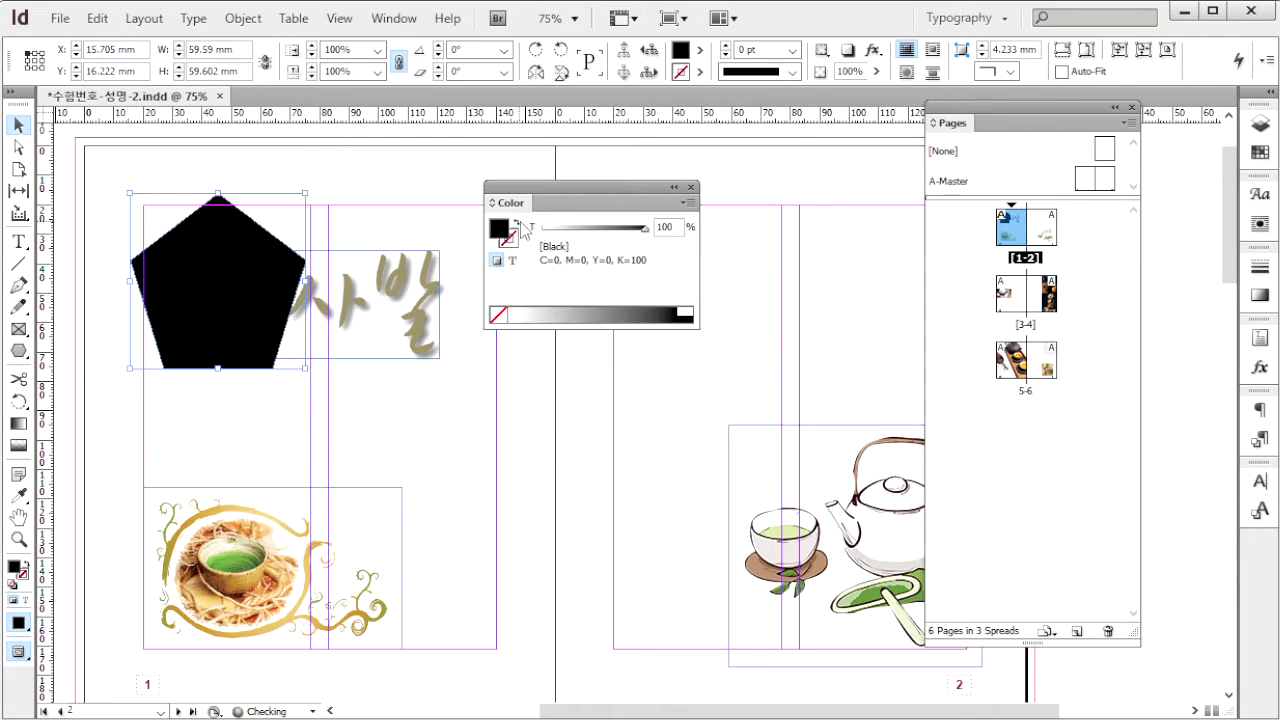
left_click(688, 204)
left_click(750, 262)
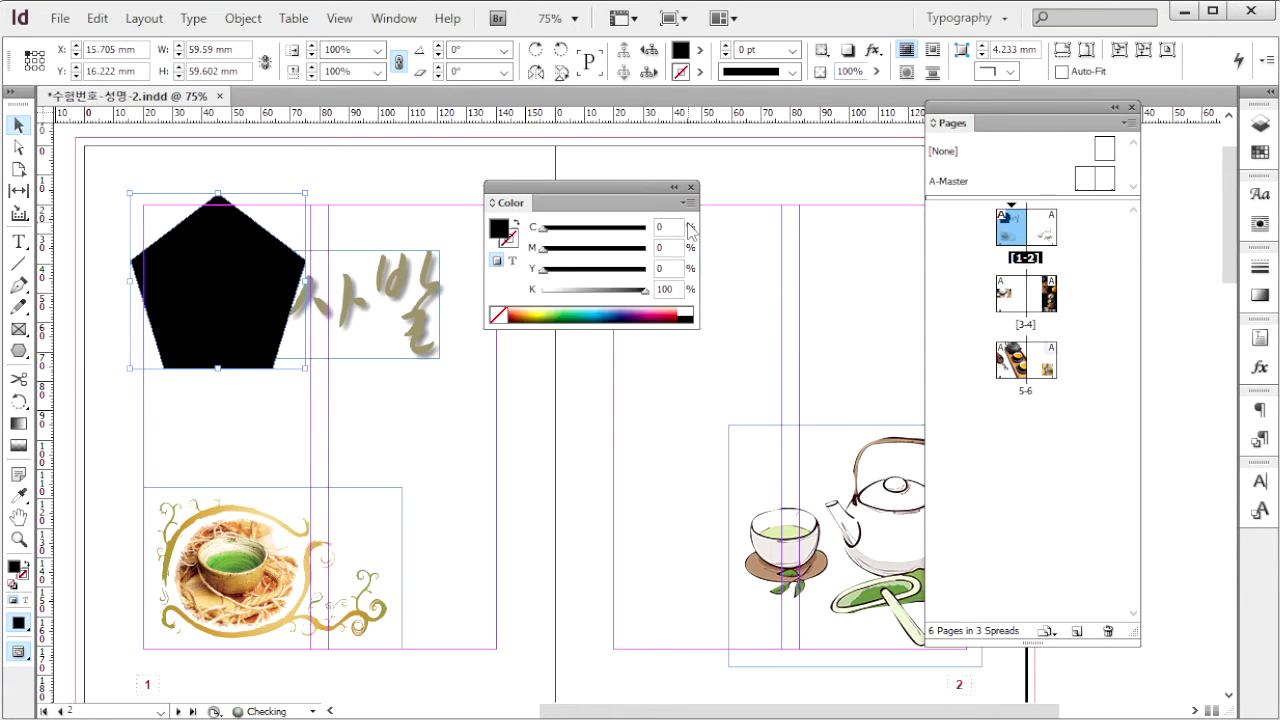
Set the pentagon's fill color to C=0, M=10, Y=10, K=0.
key("Tab")
type("10")
key("Tab")
type("10")
key("Tab")
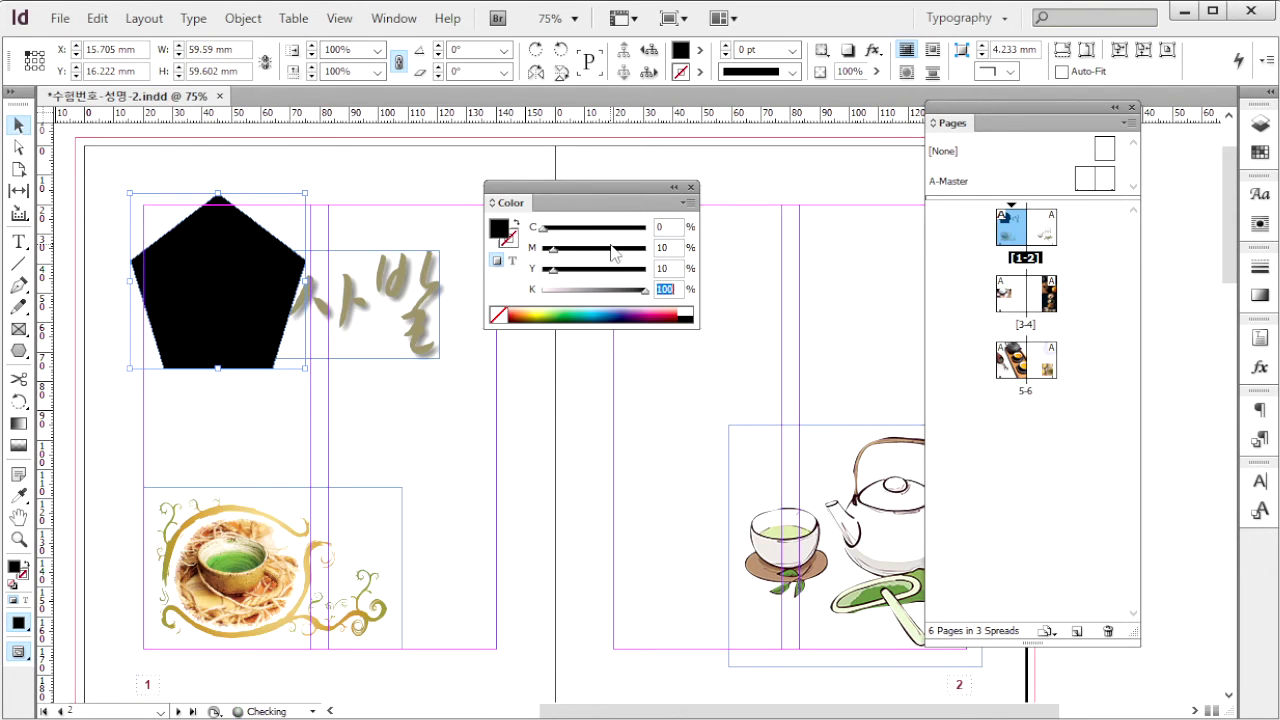
type("0")
key("Return")
key("alt+Tab")
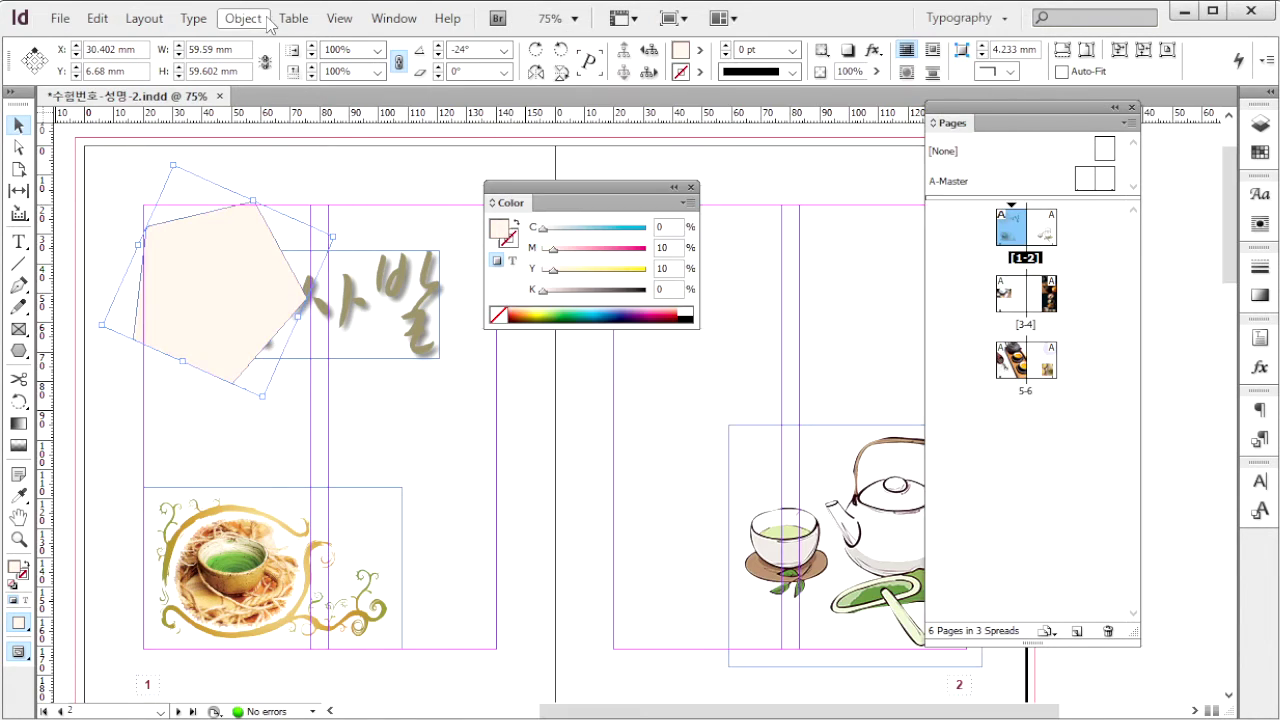
Send the pentagon on page 1 to the back, behind the calligraphy title.
left_click(243, 18)
mouse_move(328, 86)
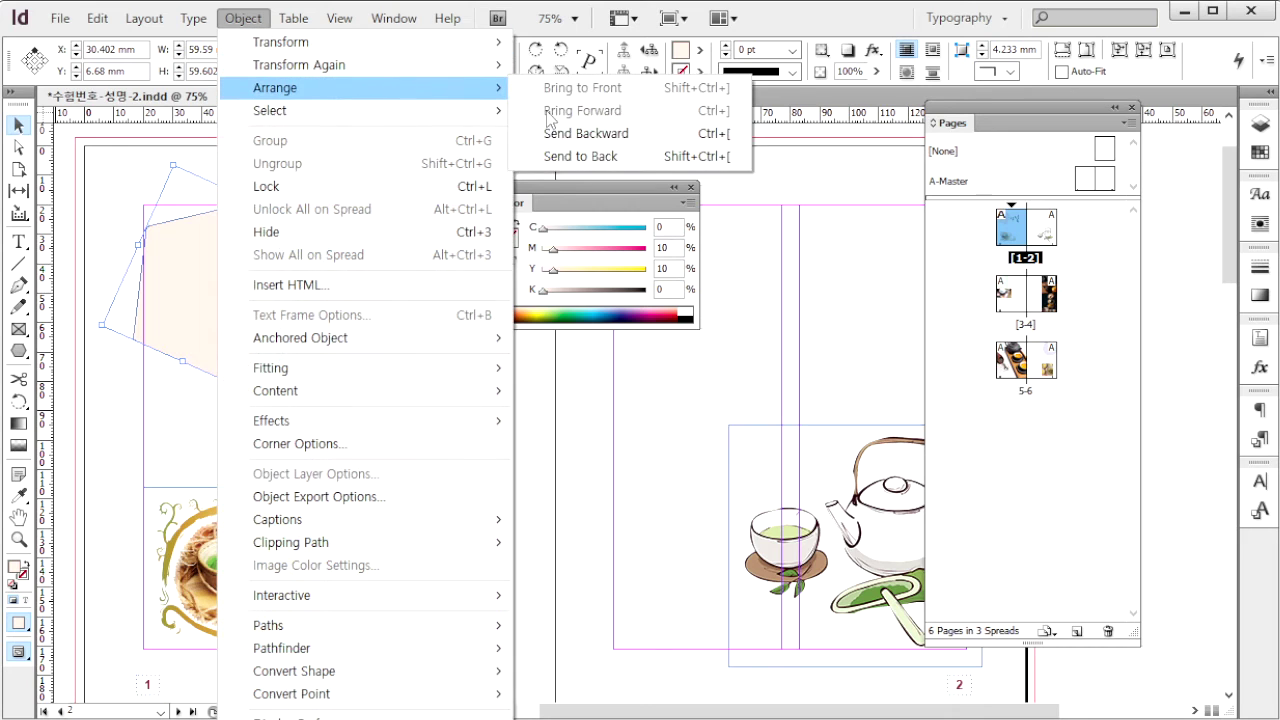
left_click(630, 155)
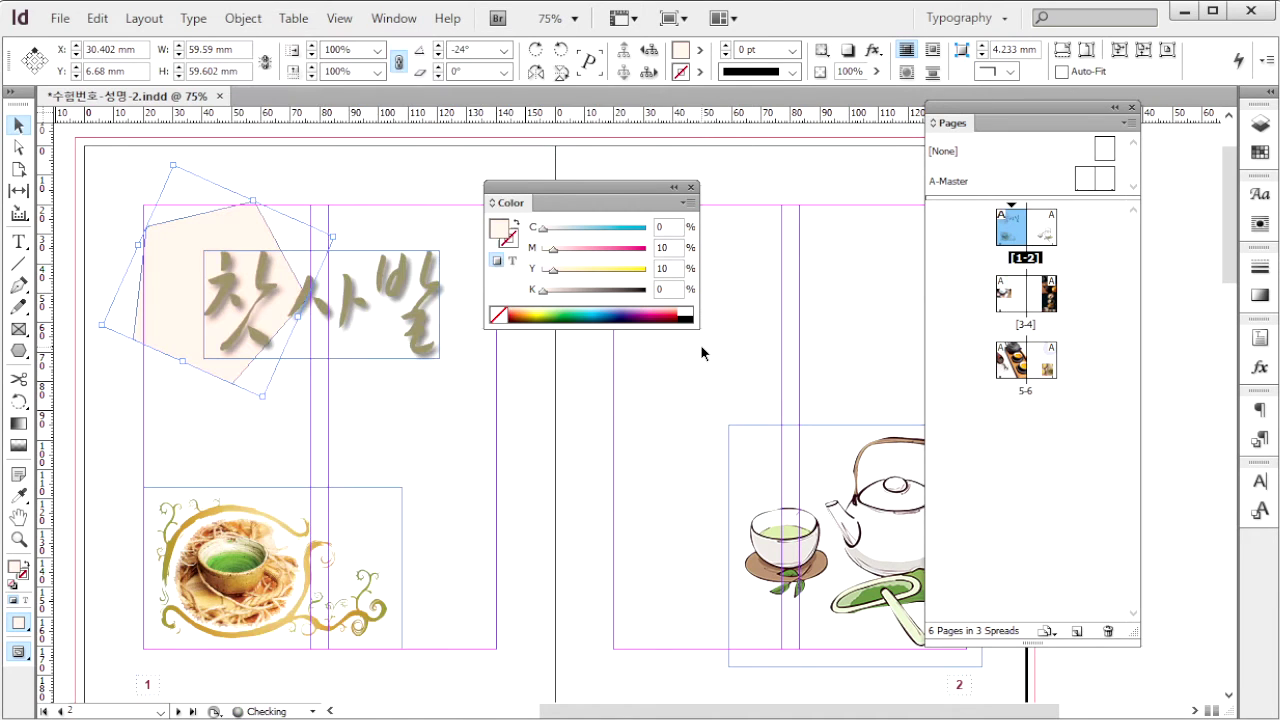
left_click(578, 395)
Create a 70 × 70 mm circle over the upper part of page 3 and swap its fill and stroke colors.
key("alt+Page_Down")
left_click(19, 350)
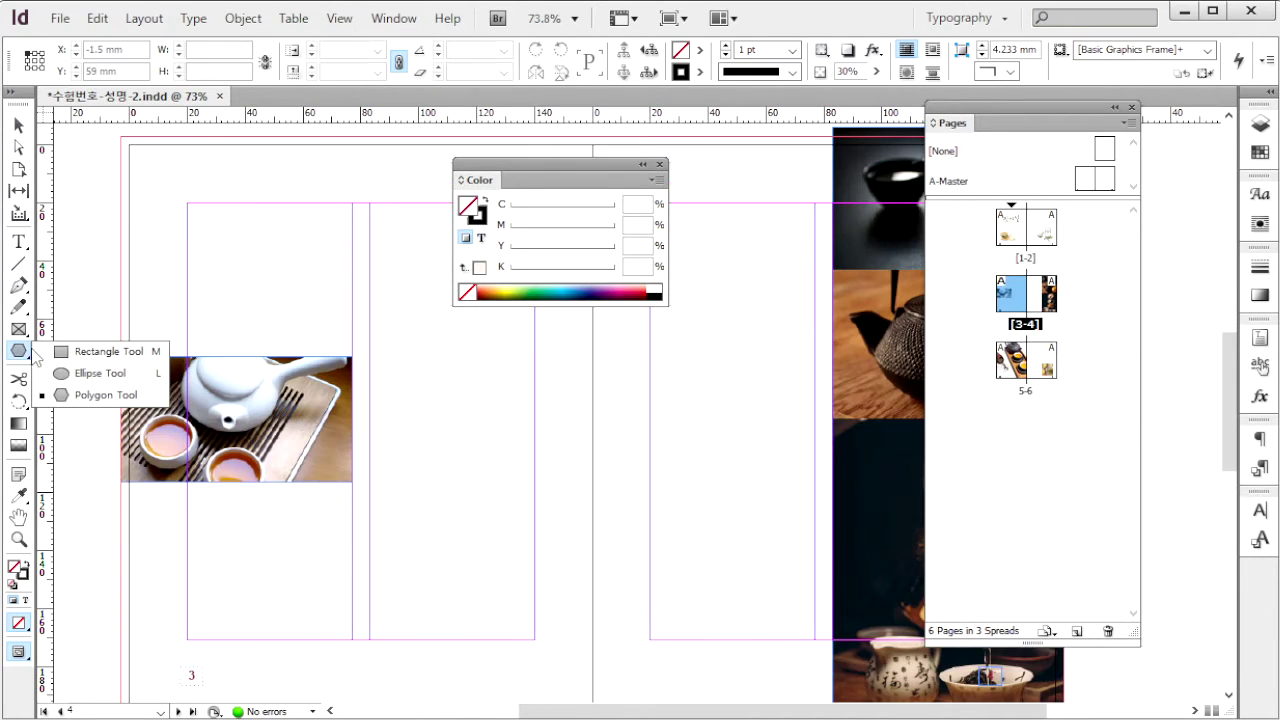
left_click(82, 374)
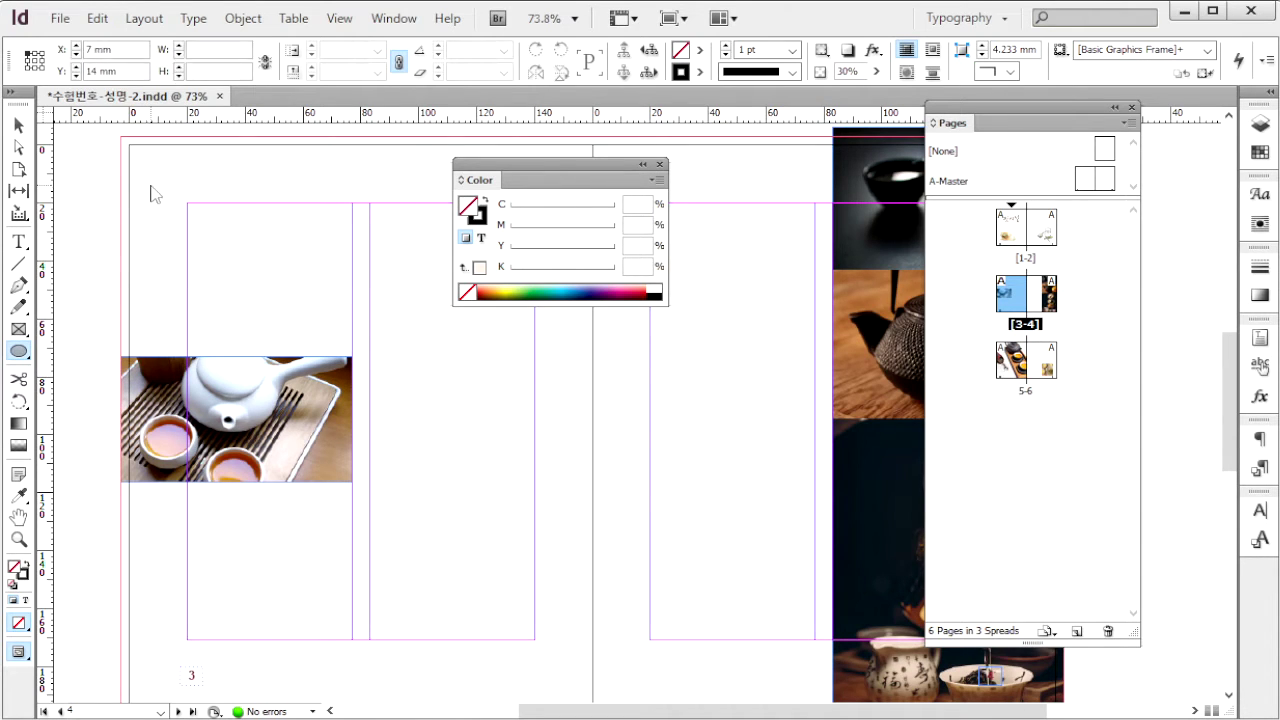
left_click(150, 184)
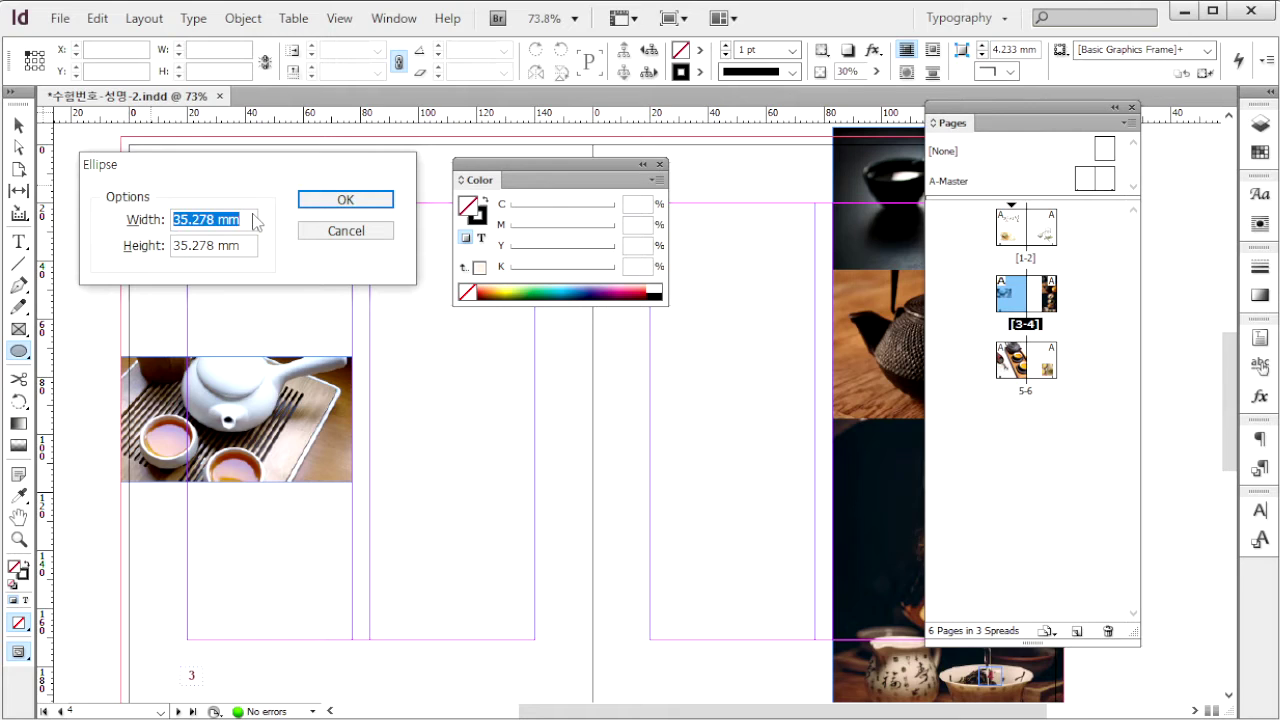
type("70")
key("Tab")
type("70")
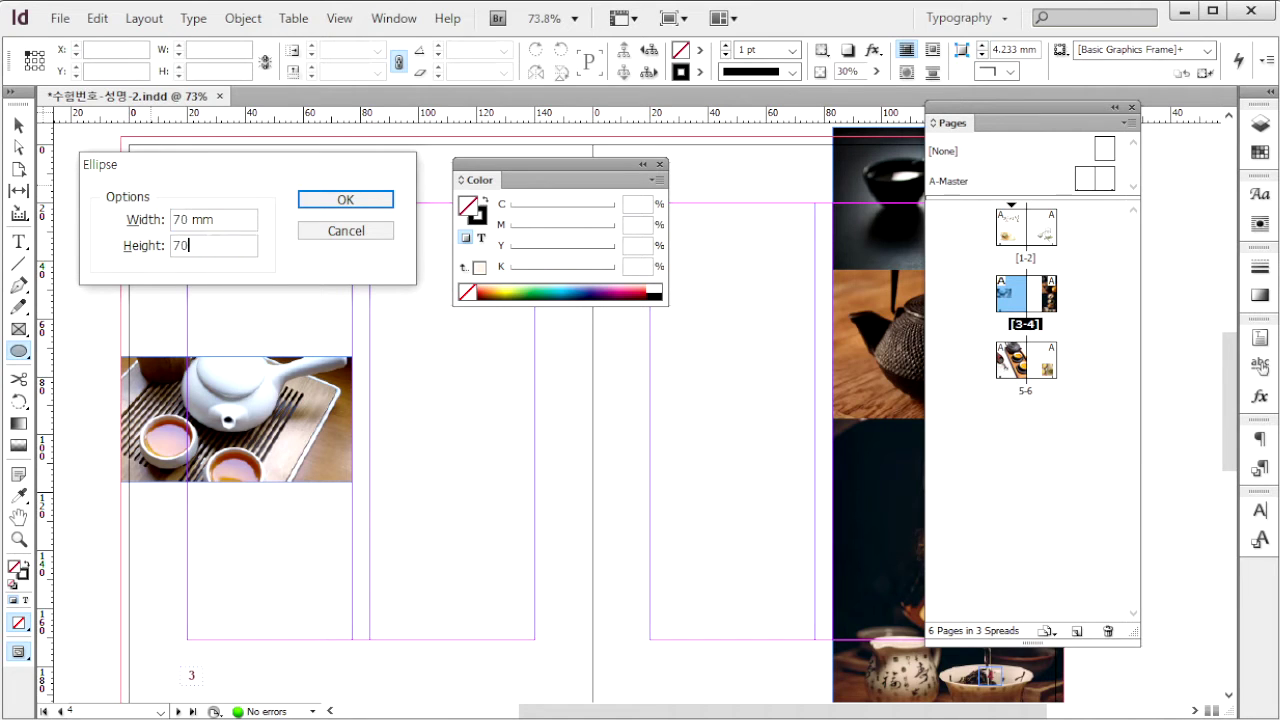
key("Return")
key("shift+x")
key("v")
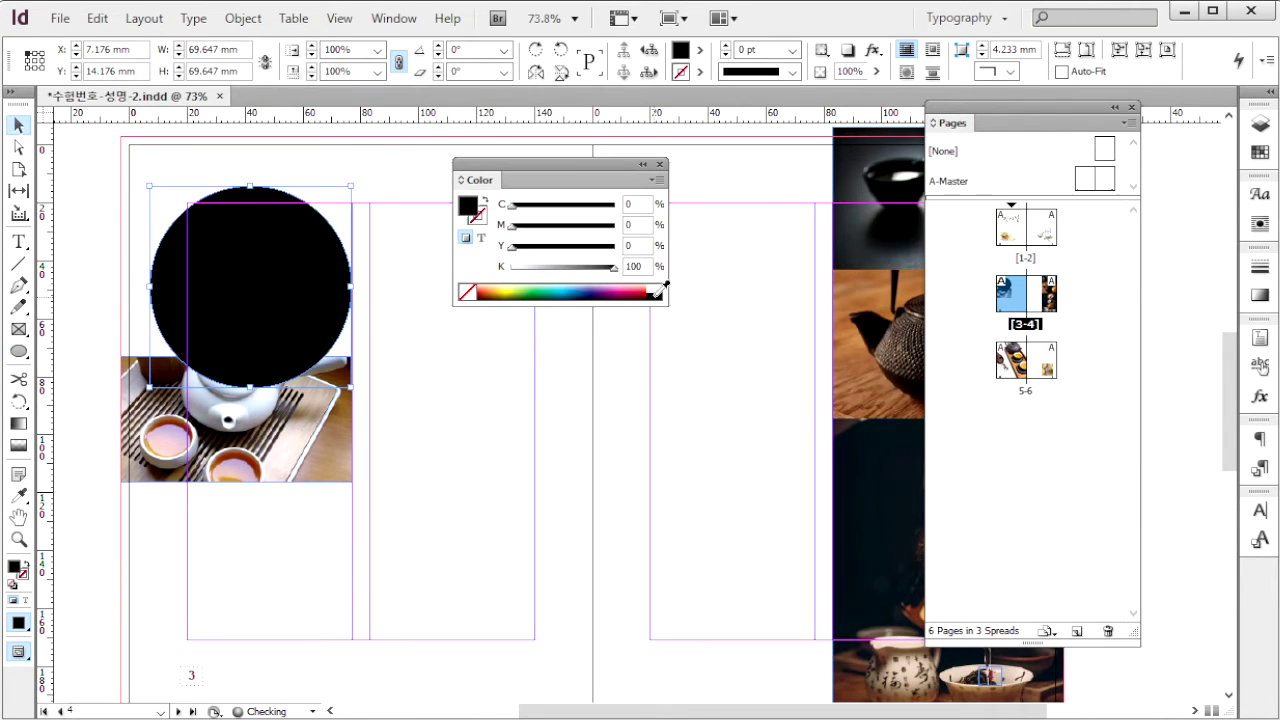
Set the circle's fill color to C=10, M=0, Y=10, K=0.
left_click(628, 206)
type("10")
key("Tab")
key("Tab")
type("10")
key("Tab")
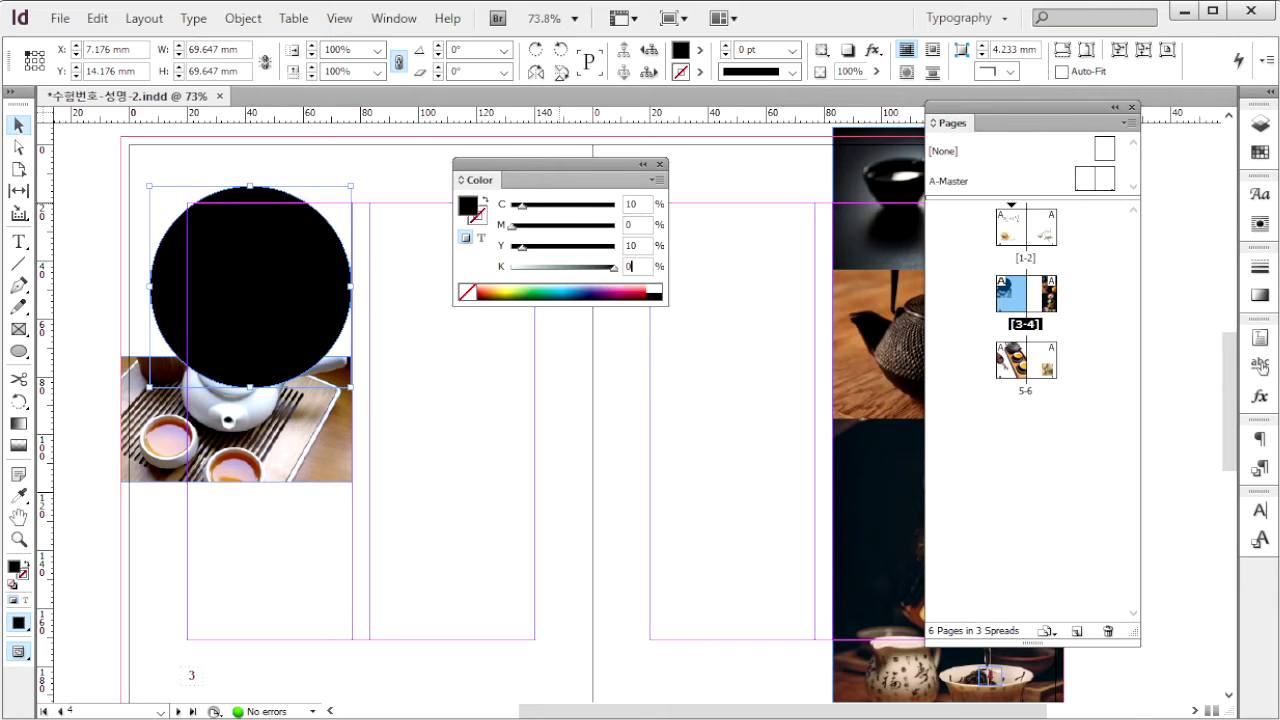
key("Return")
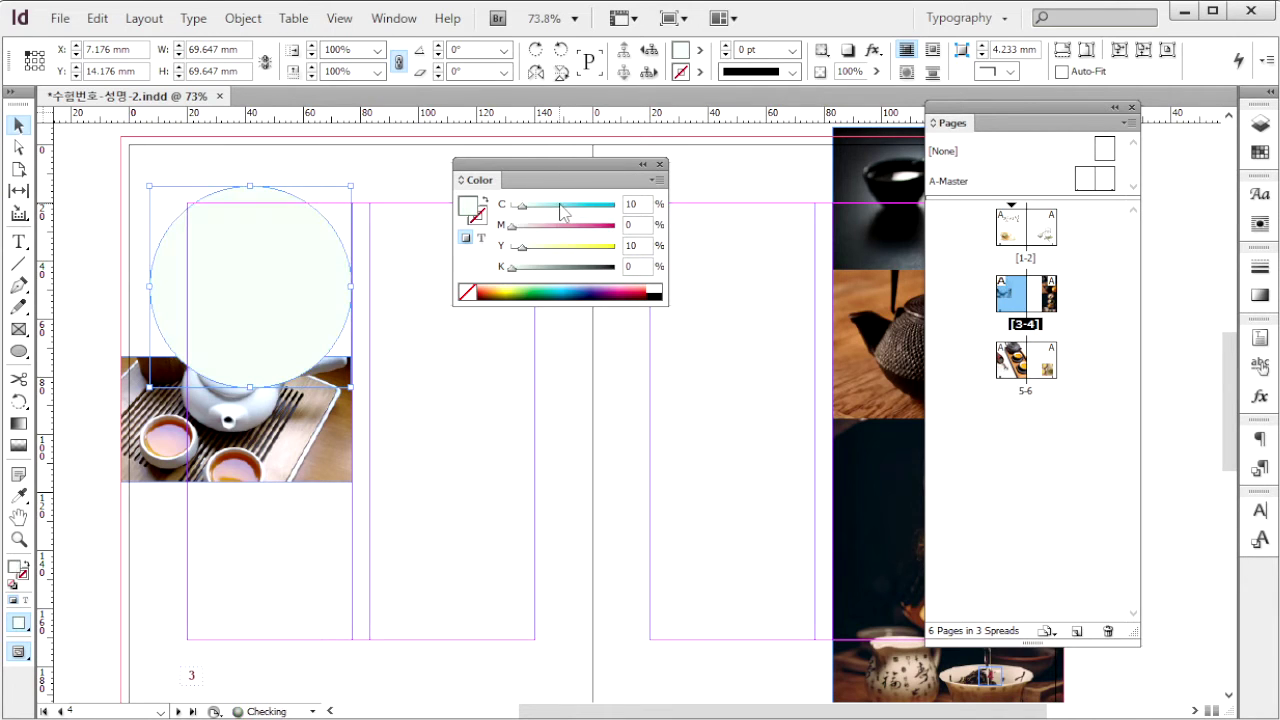
Move the circle to page 3's upper-left corner at X=0, Y=0 mm, following sample 1급-203.jpg.
key("alt+Tab")
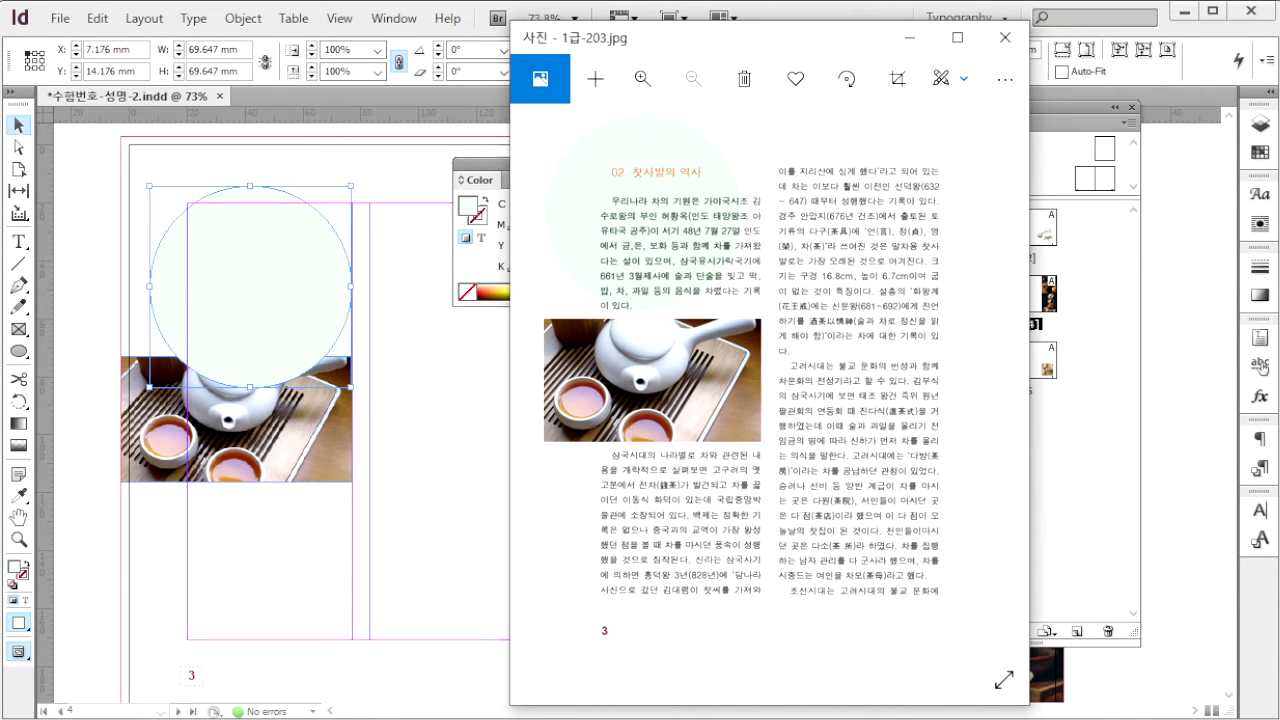
key("alt+Tab")
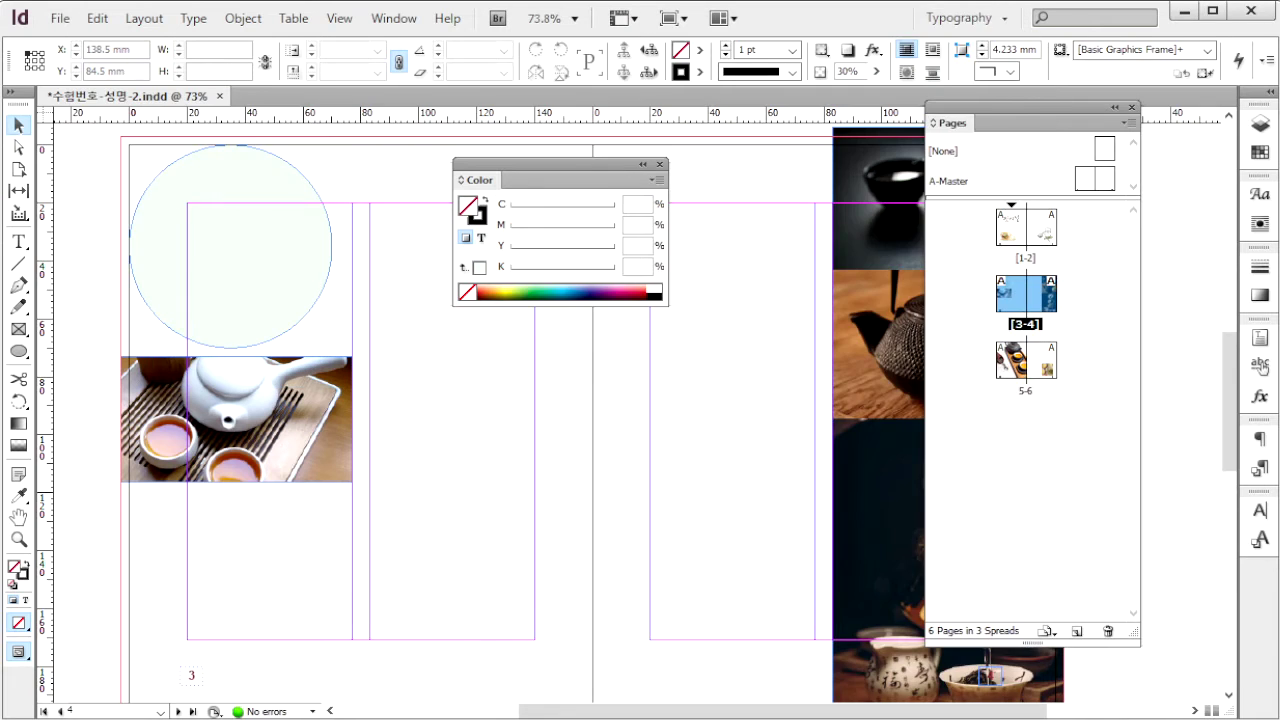
Check sample 1급-206.jpg and copy the circle from page 3 to the upper right area of page 6.
key("alt+Tab")
left_click(1003, 396)
left_click(1005, 397)
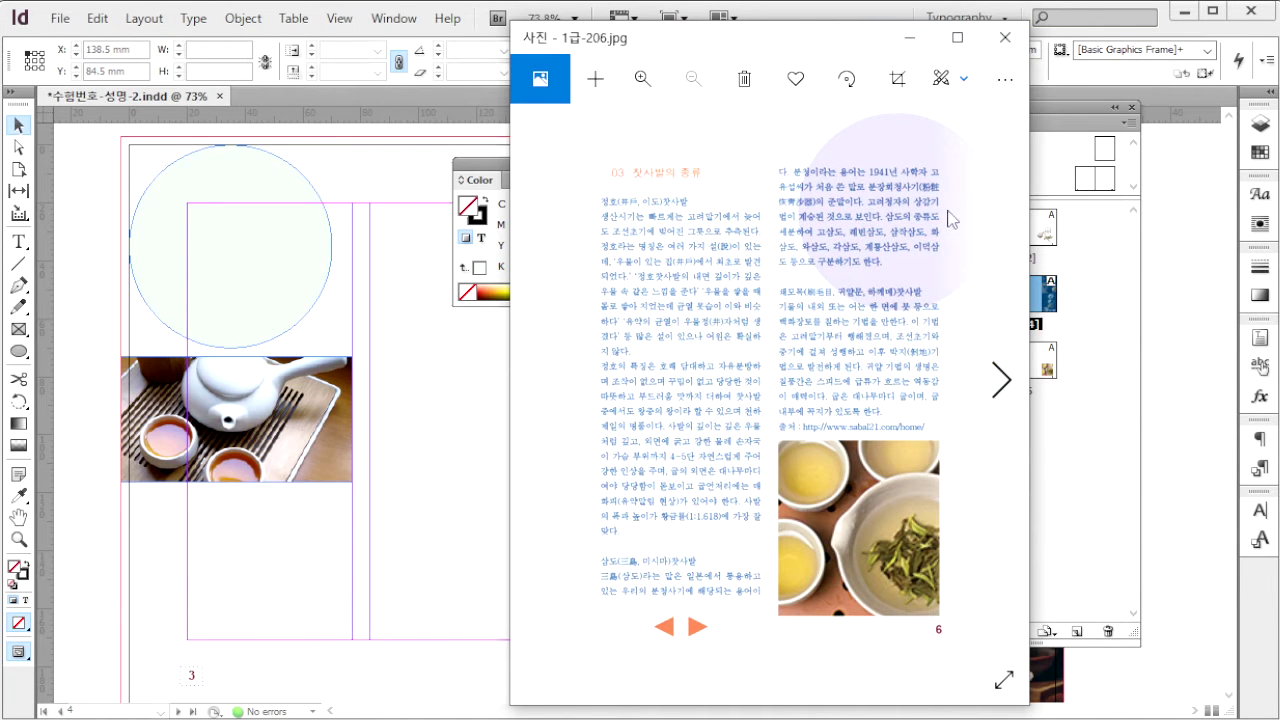
left_click(186, 209)
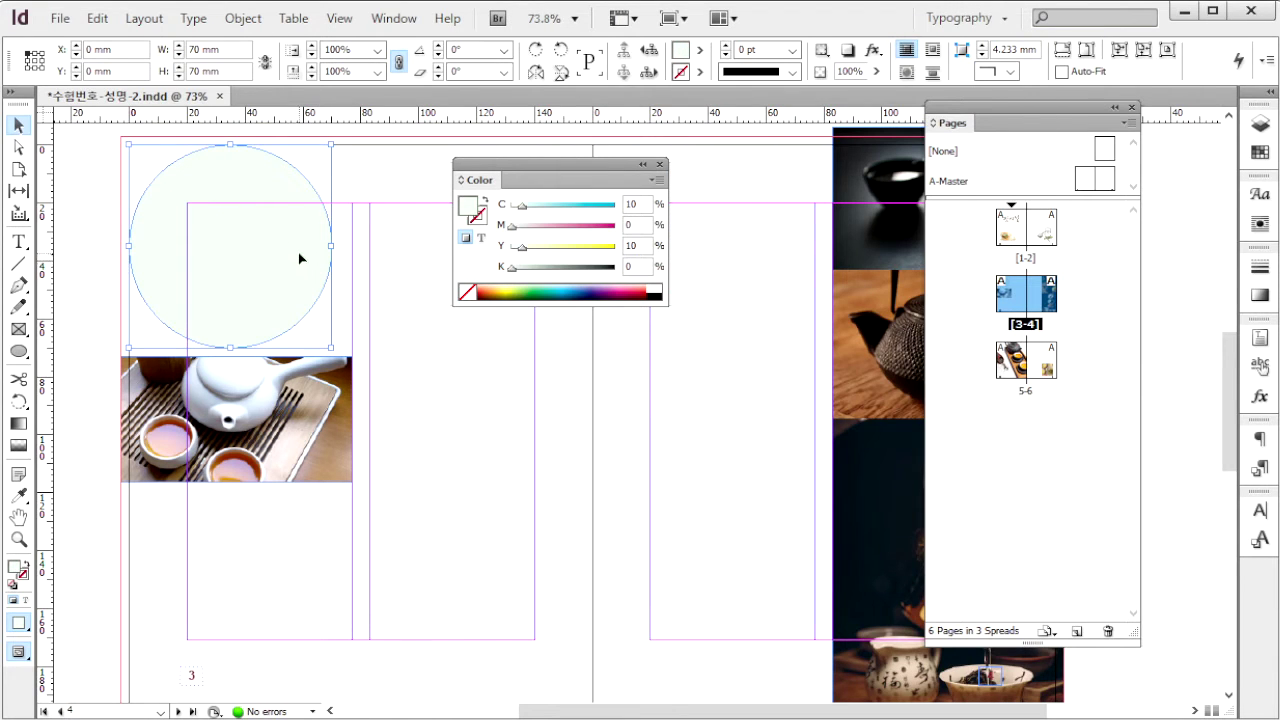
double_click(1045, 360)
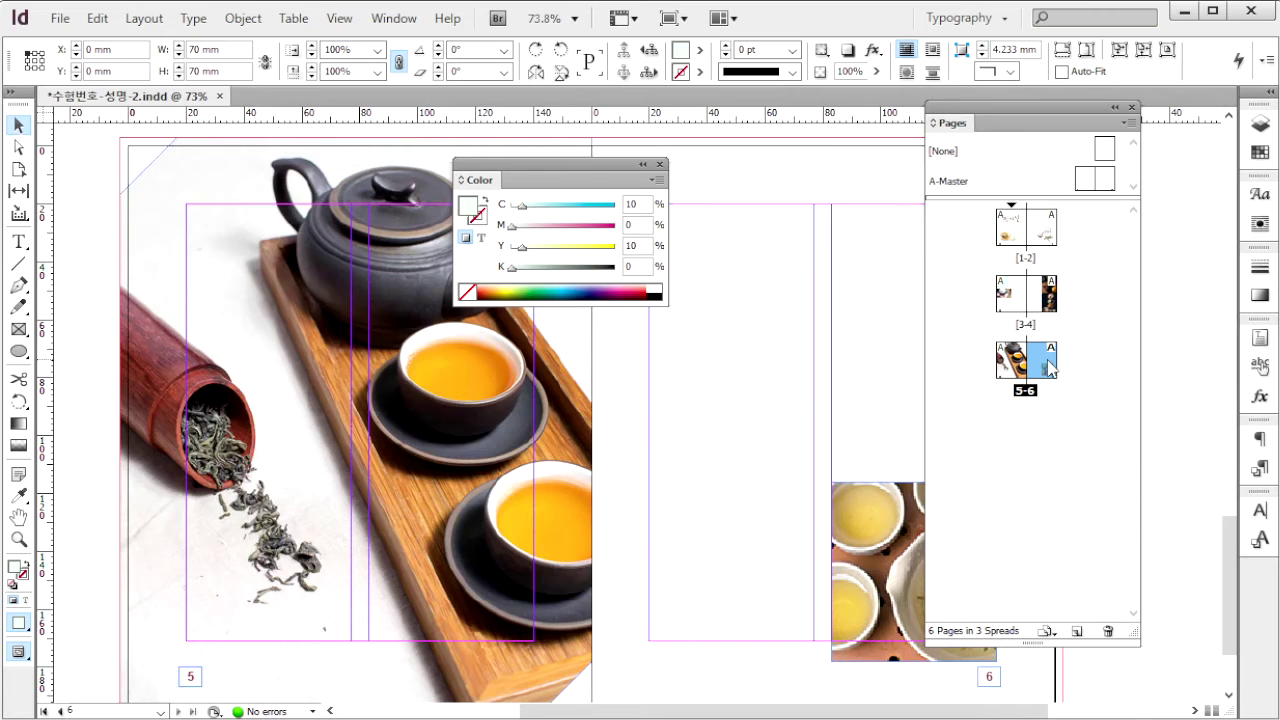
left_click_drag(811, 371, 615, 344)
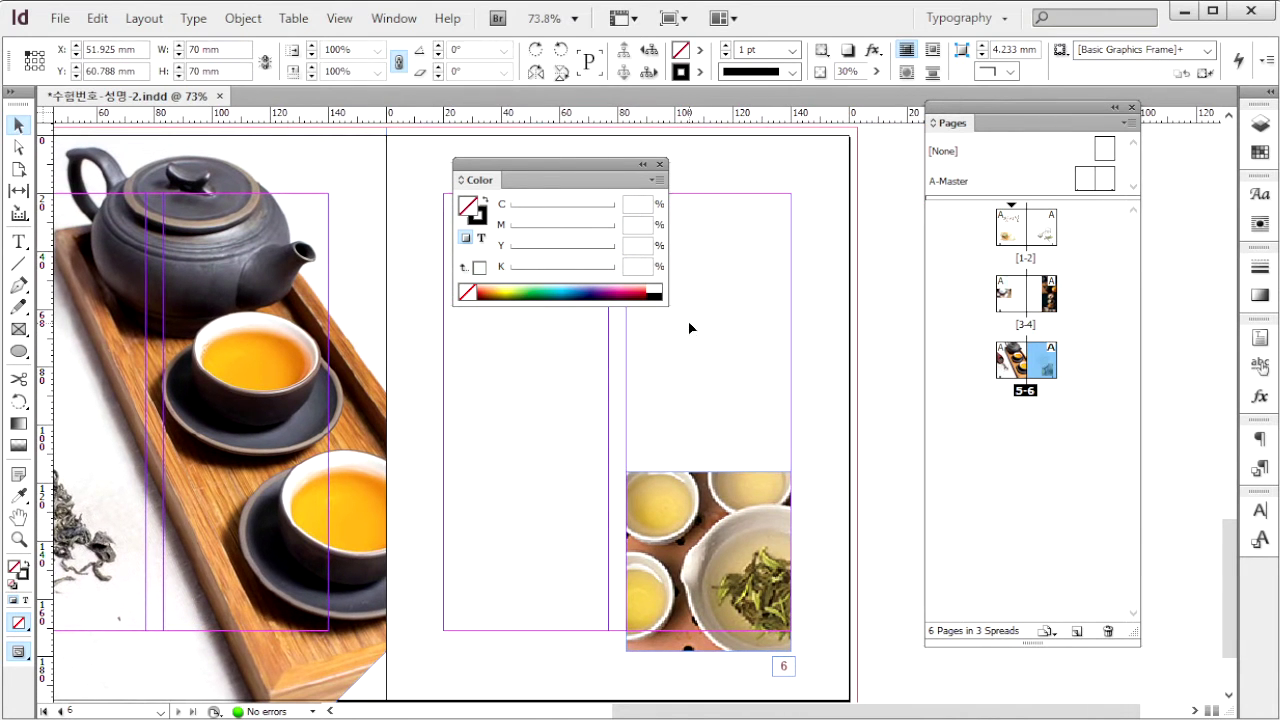
key("ctrl+v")
left_click_drag(729, 394, 826, 258)
Align the copied circle to page 6's upper-right corner at X=90, Y=0 mm, matching sample 1급-206.jpg.
key("alt+Tab")
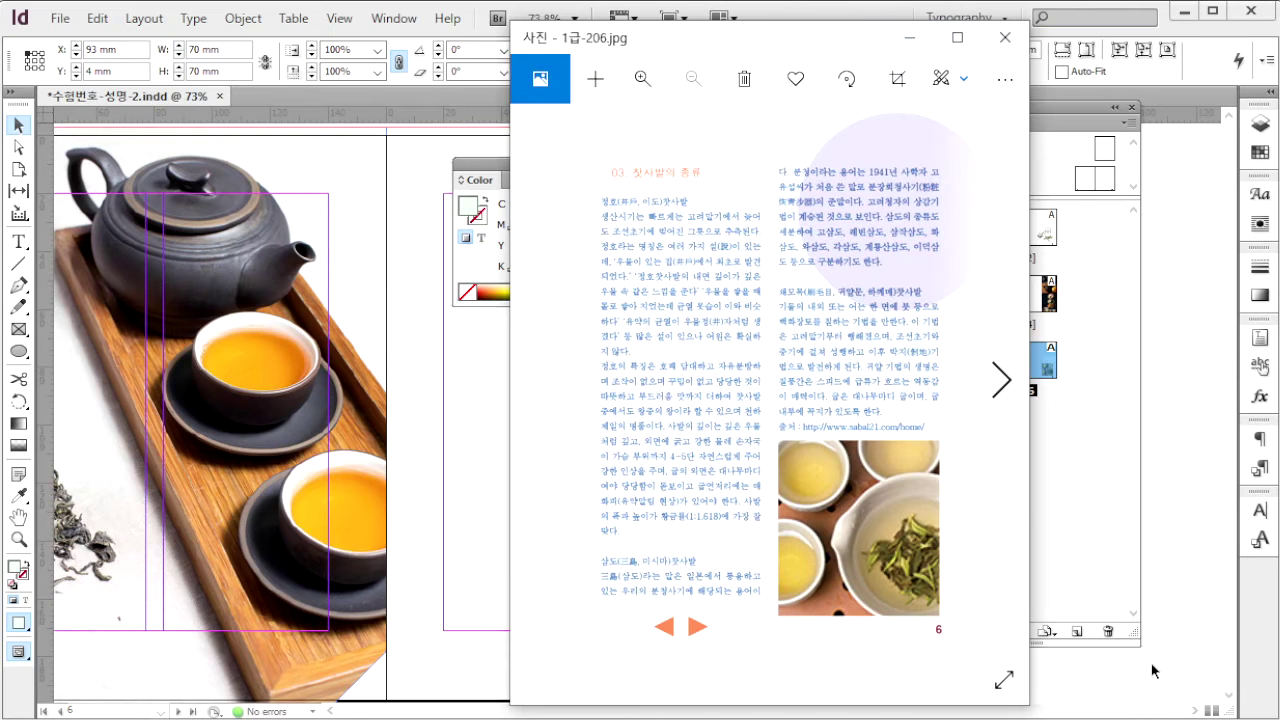
key("alt+Tab")
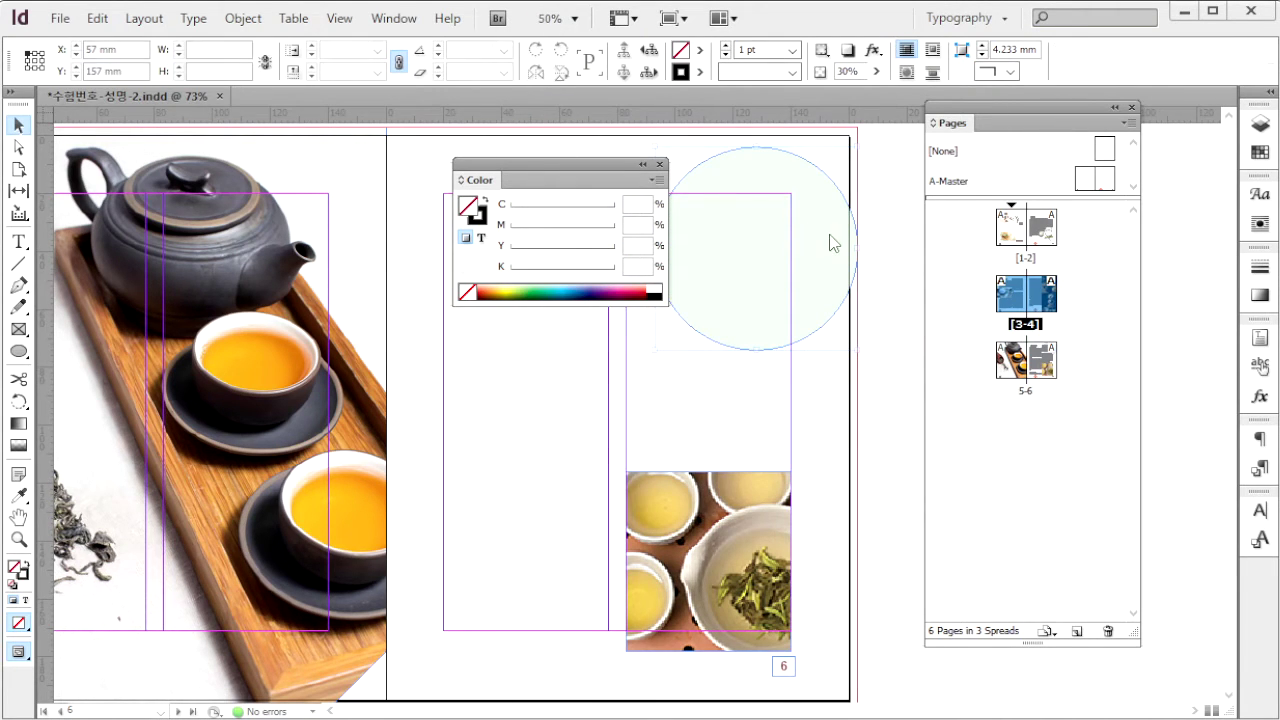
mouse_move(831, 240)
left_mouse_down()
mouse_move(820, 217)
mouse_move(831, 237)
left_mouse_up()
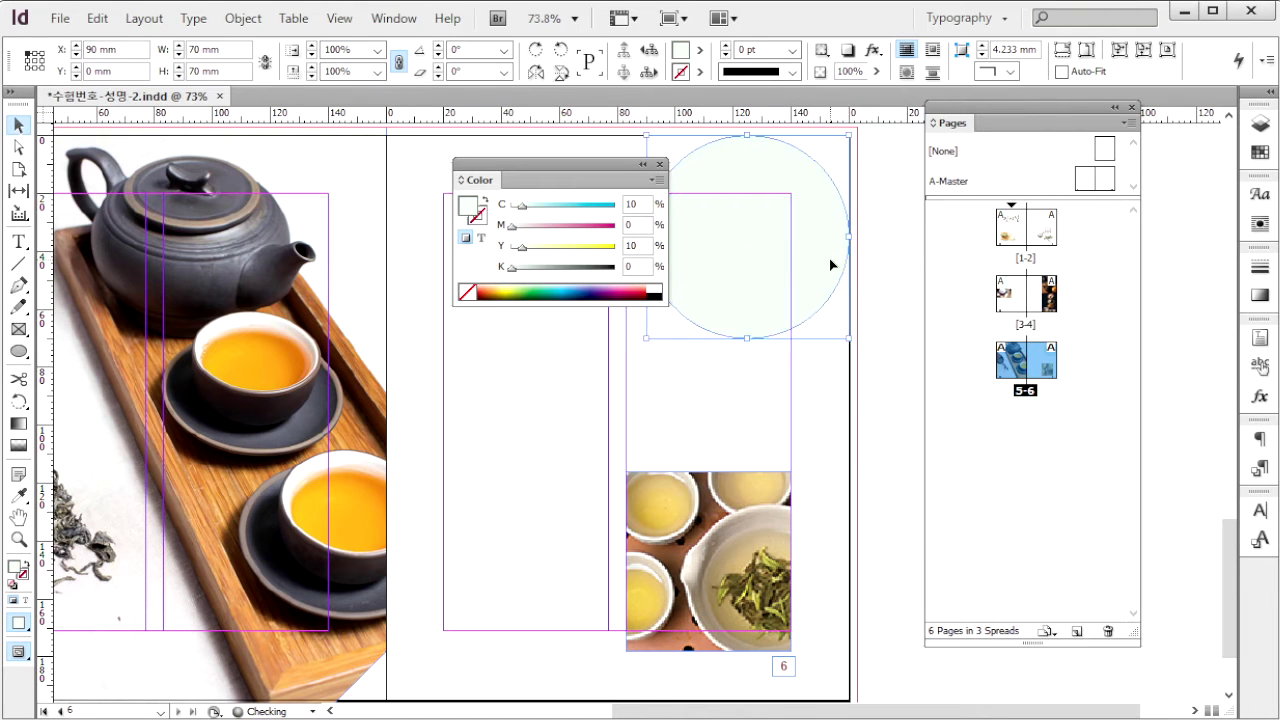
Change the fill of the circle on page 6 to C=10, M=10, Y=0, K=0.
left_click_drag(571, 168, 510, 150)
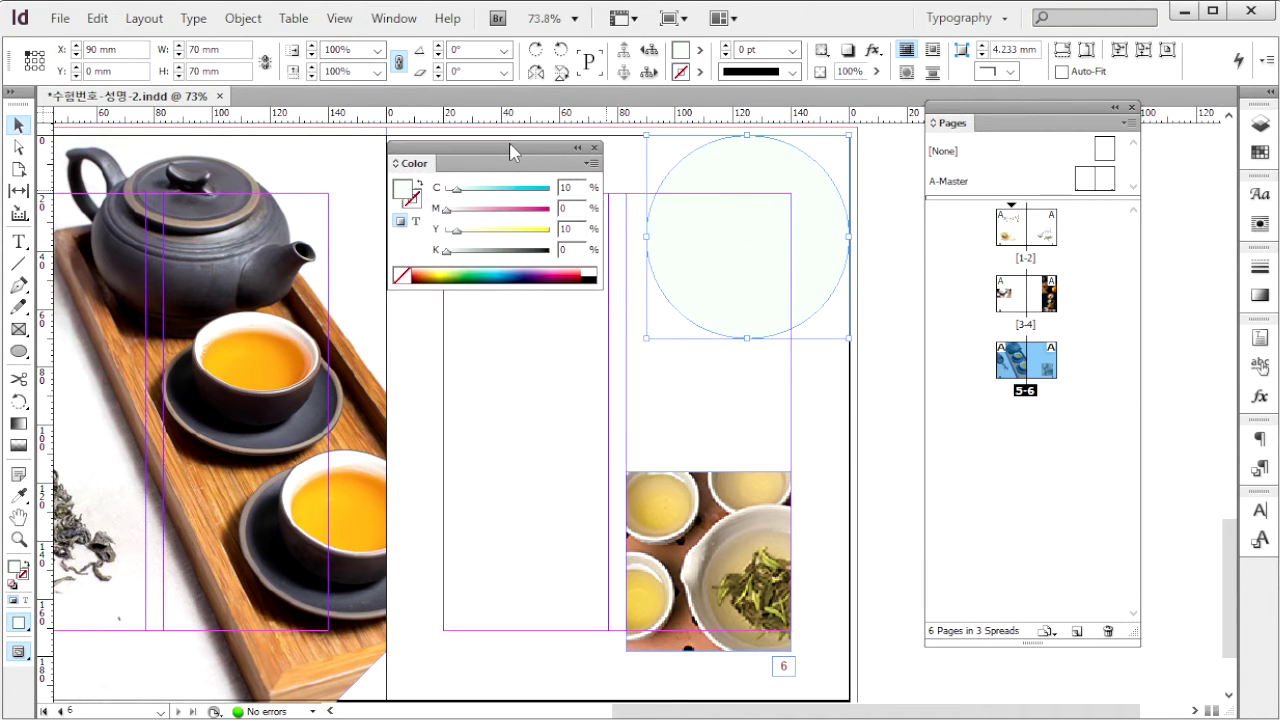
left_click(571, 208)
type("10")
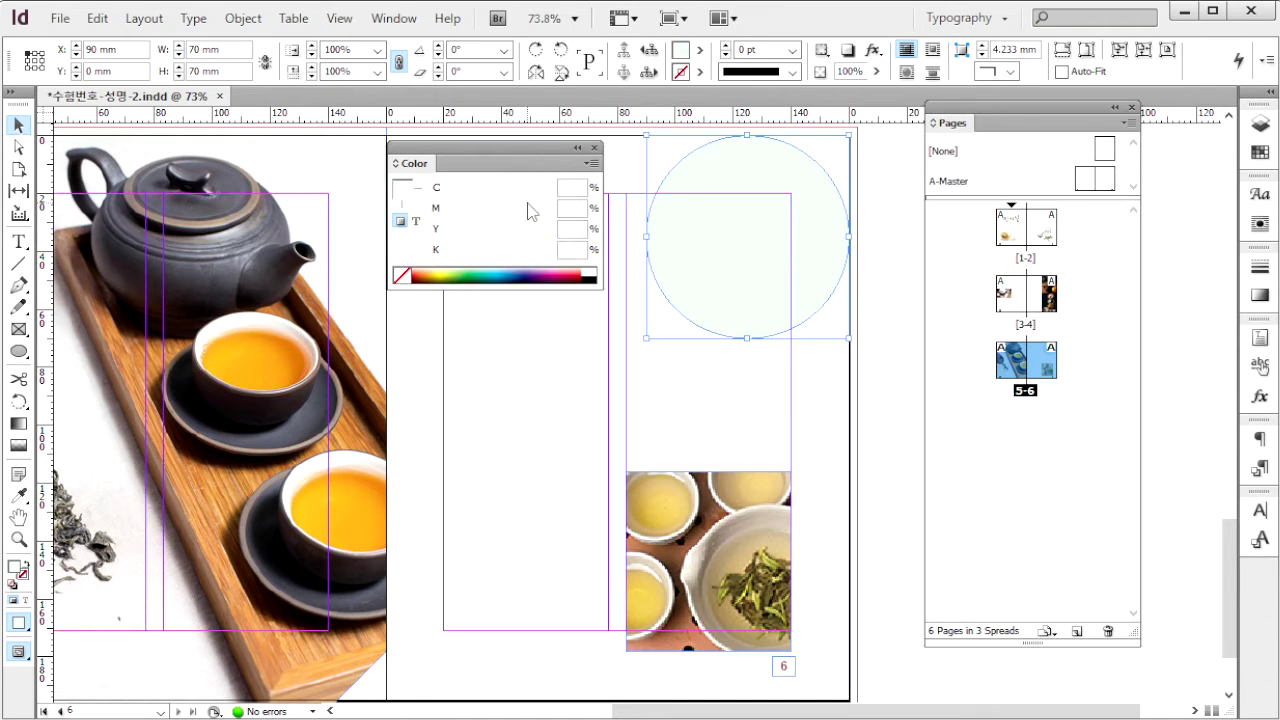
key("Tab")
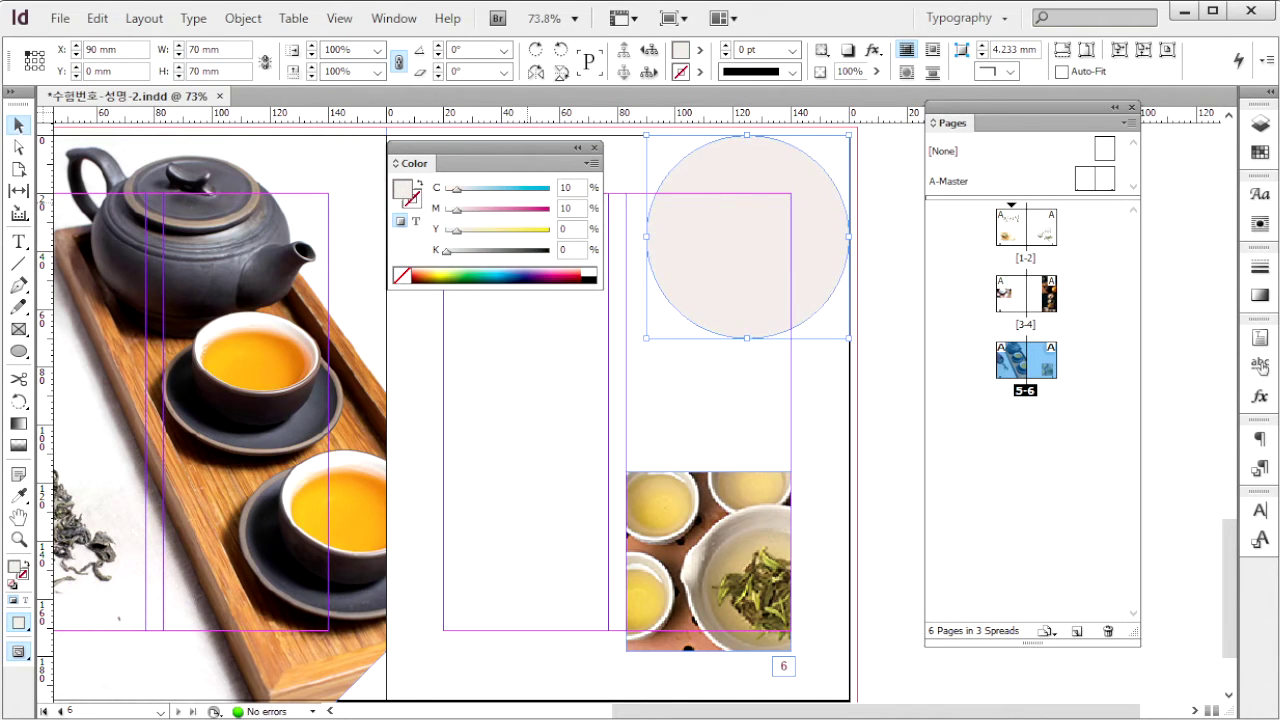
left_click(885, 200)
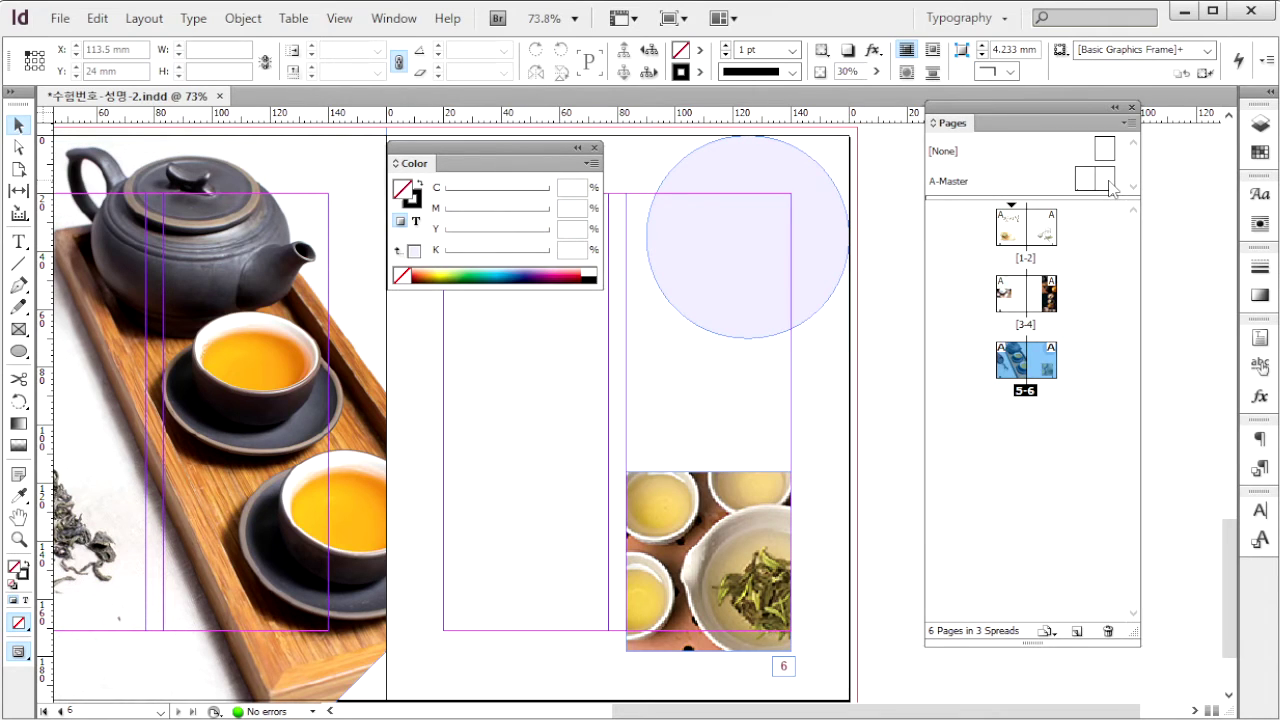
Open the right-hand page of A-Master for editing.
double_click(1110, 186)
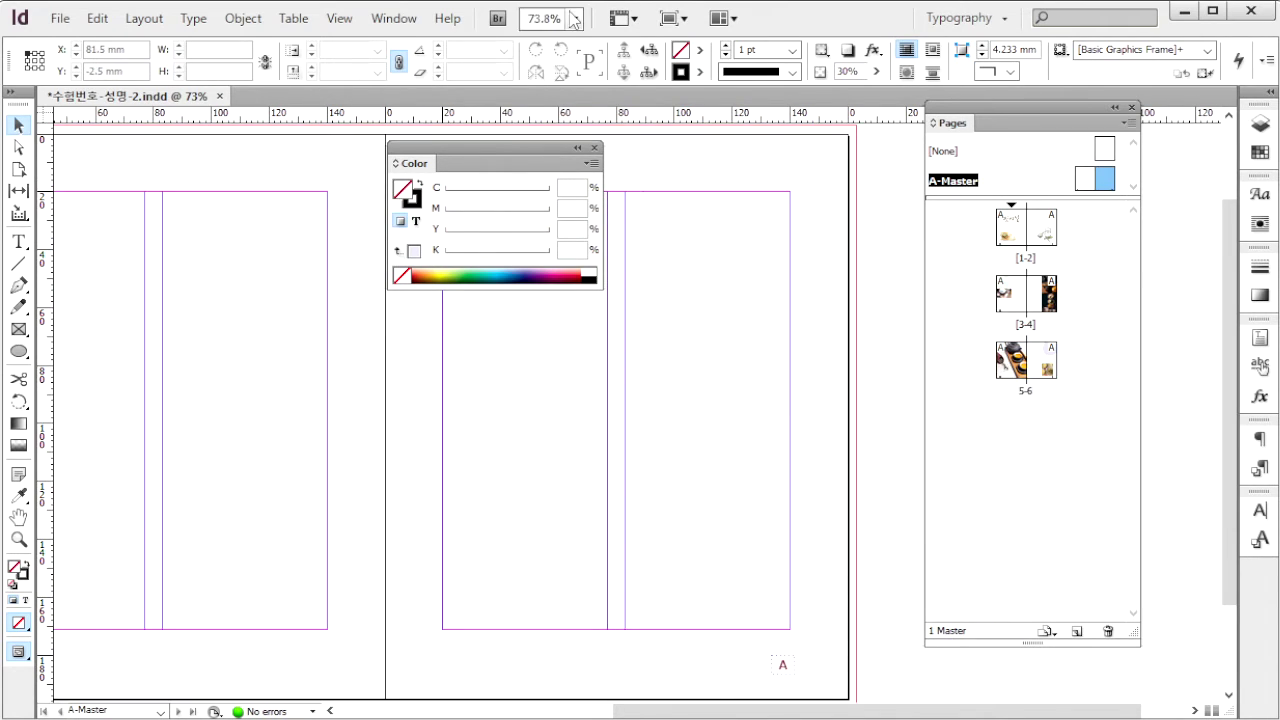
left_click(574, 19)
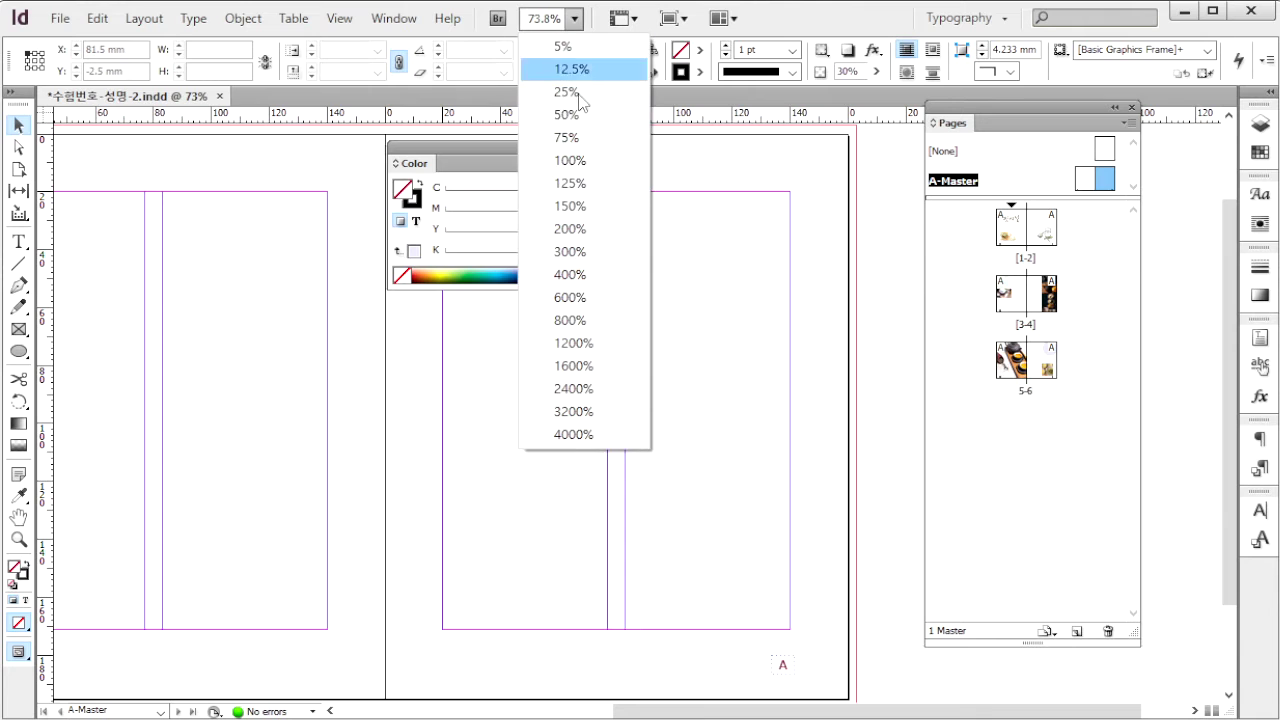
Draw a three-sided polygon 7 mm wide and 7 mm high in the bottom margin of the right-hand A-Master page.
left_click(586, 230)
left_click_drag(651, 420, 598, 302)
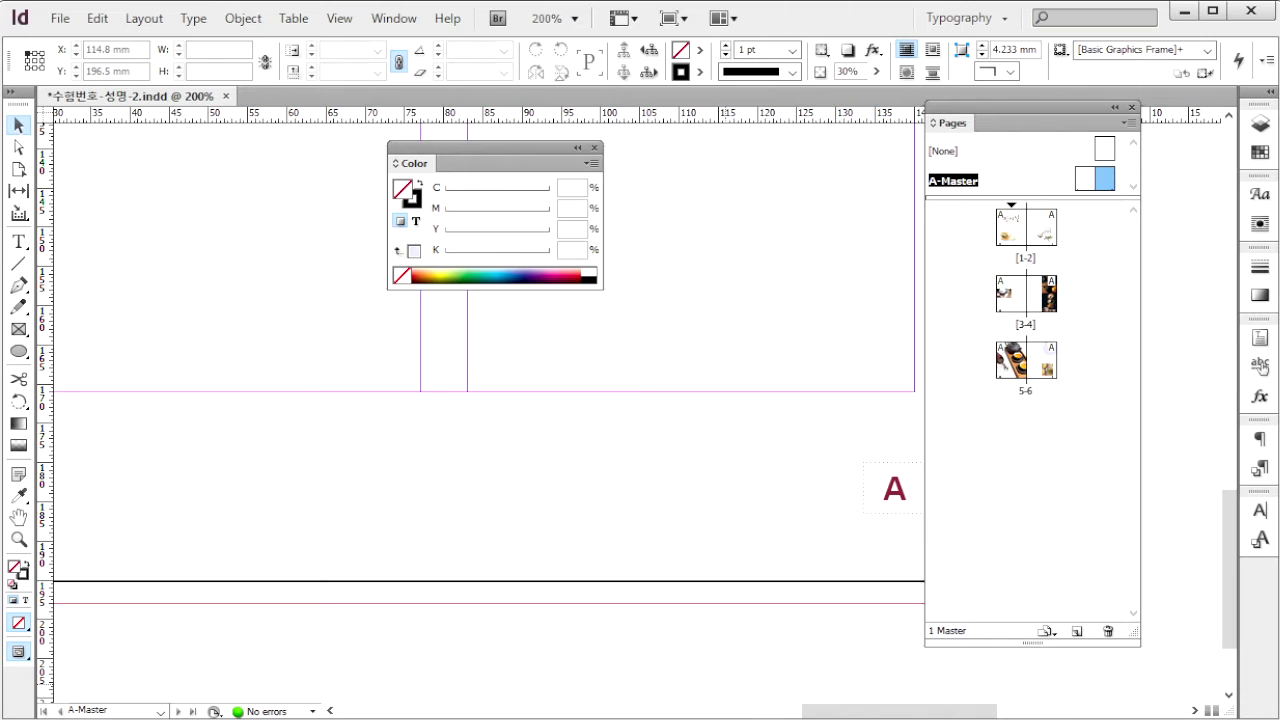
key("alt+Tab")
left_click(1000, 380)
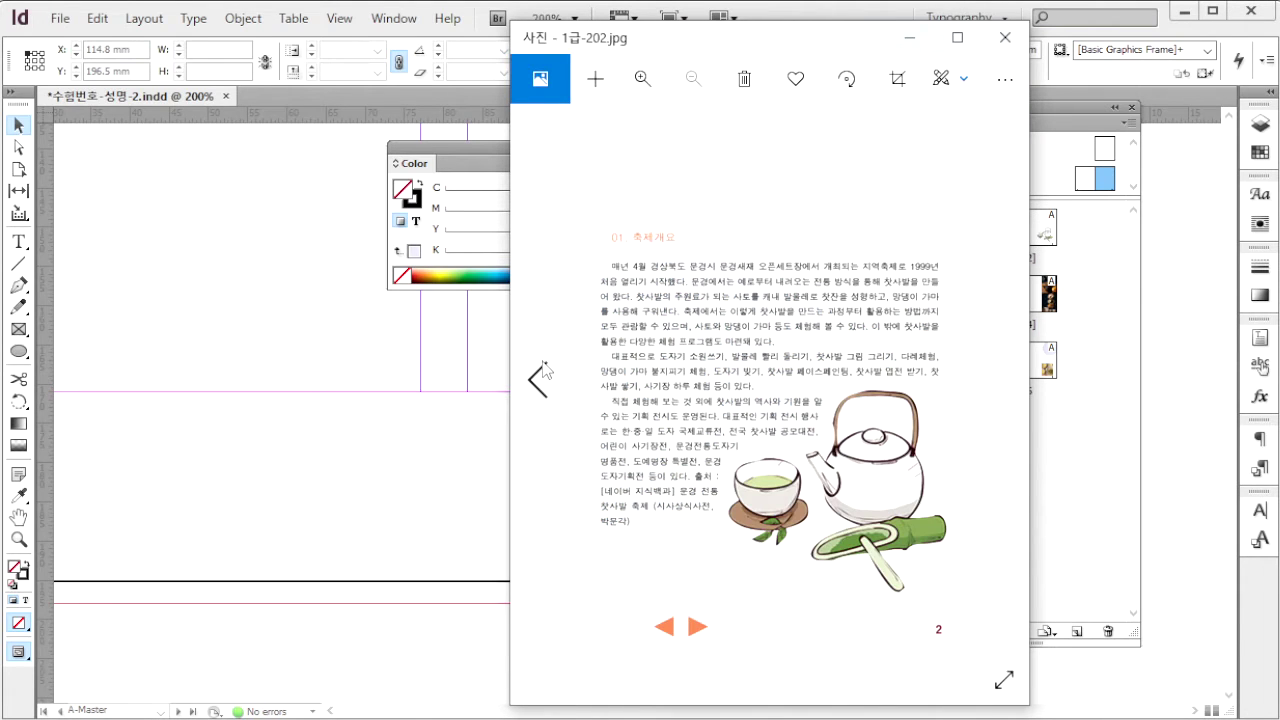
key("alt+Tab")
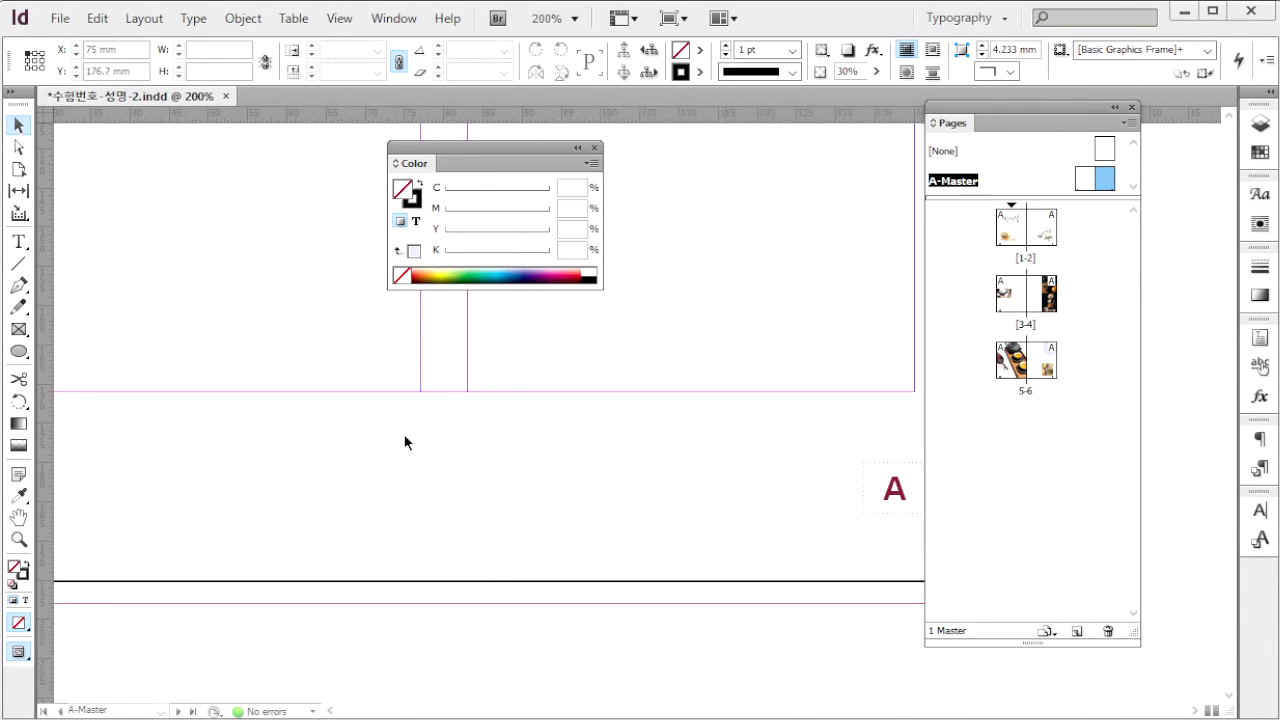
left_click(20, 352)
left_click_drag(25, 355, 106, 396)
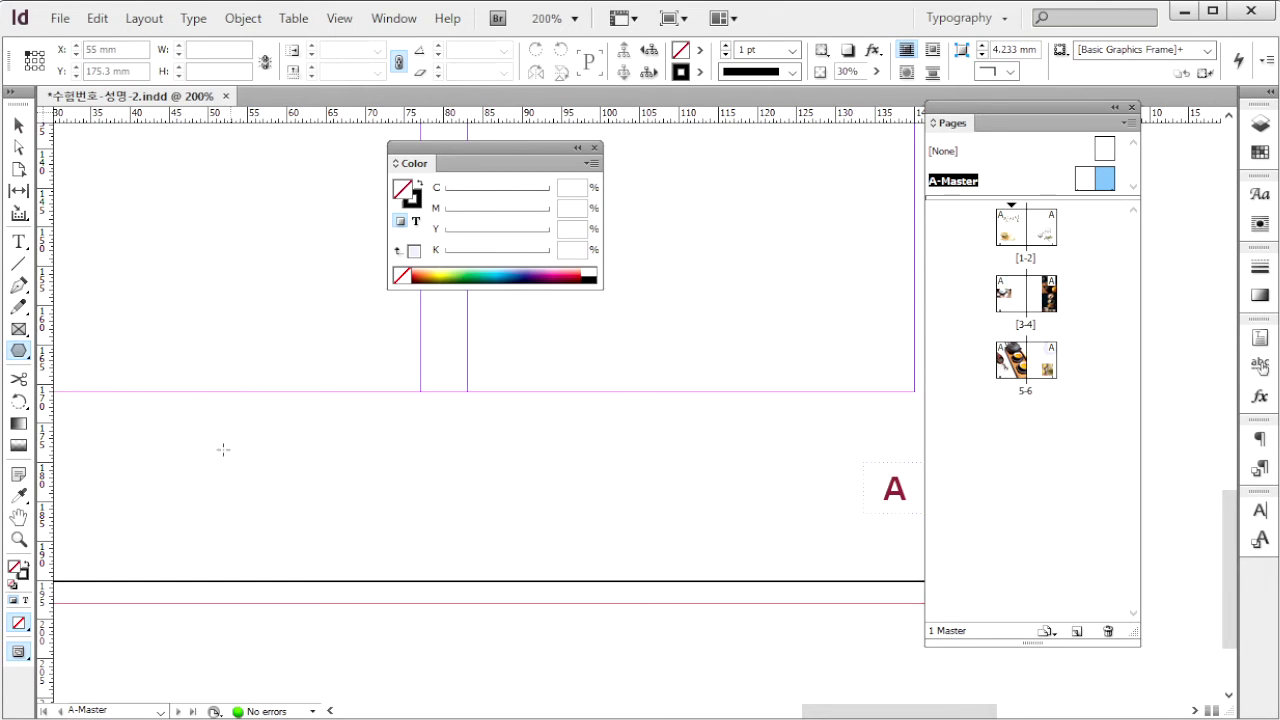
left_click(128, 450)
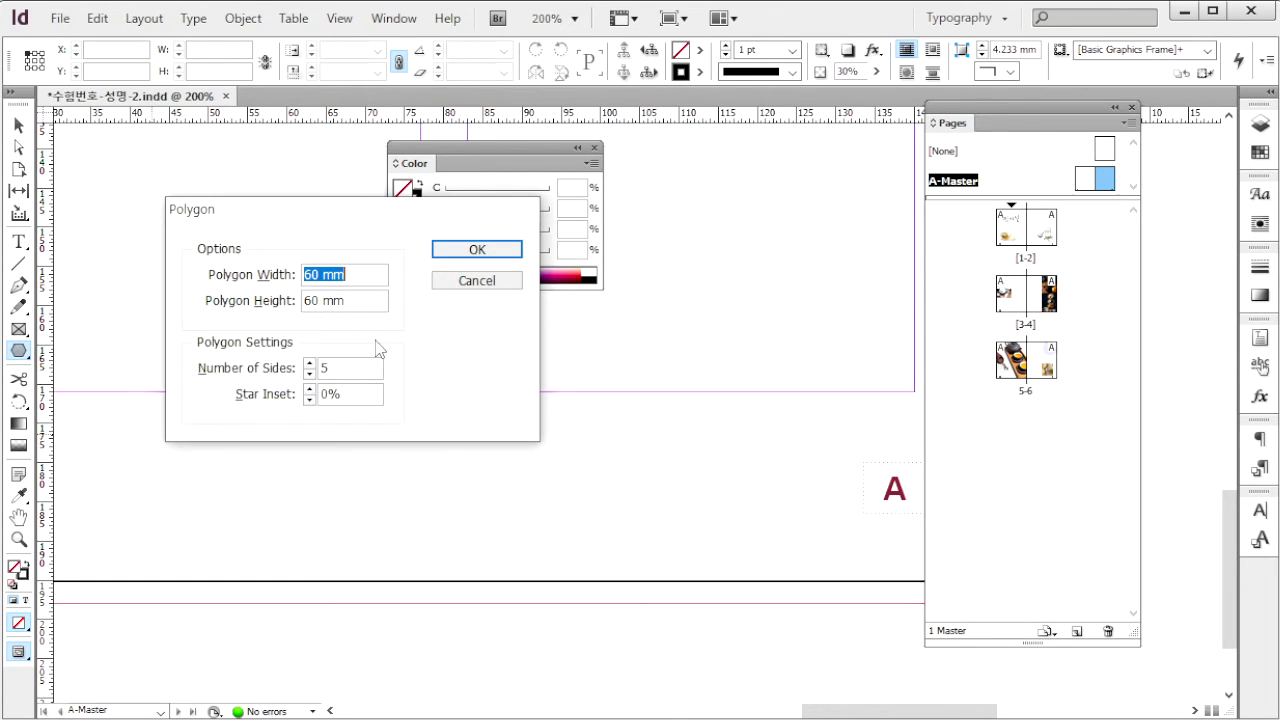
type("7")
key("Tab")
type("7")
key("Tab")
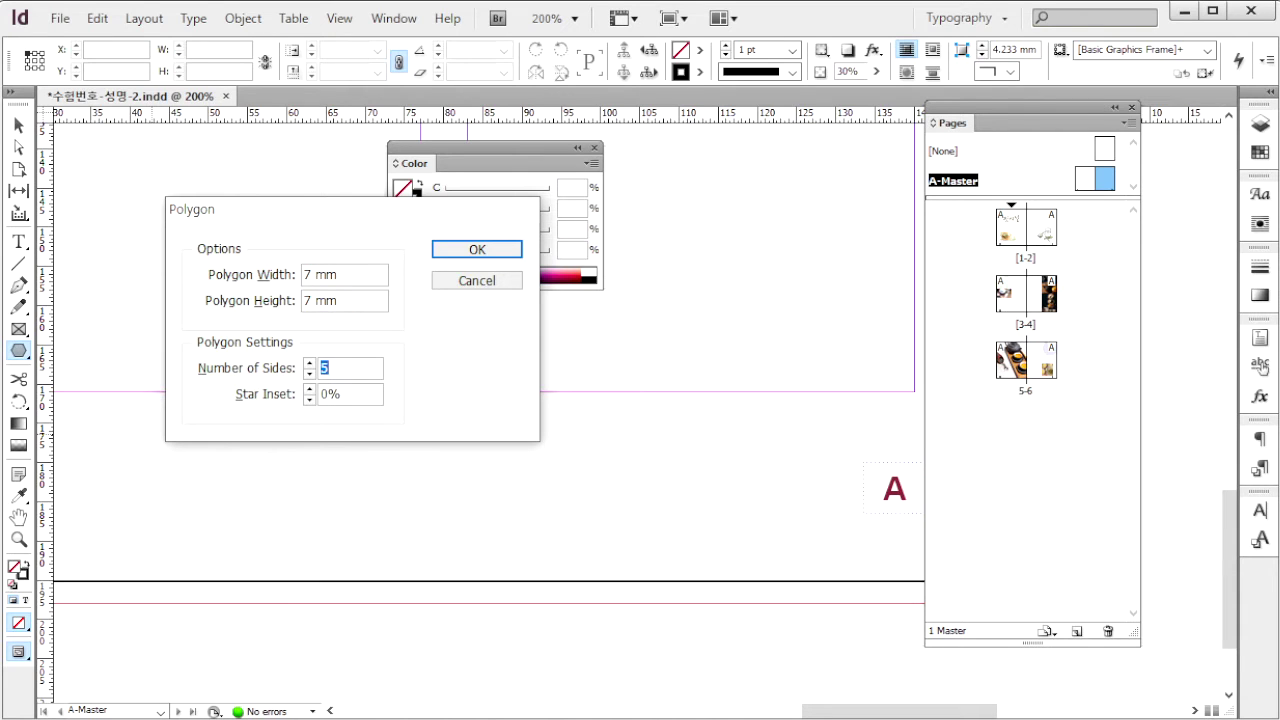
type("3")
key("Return")
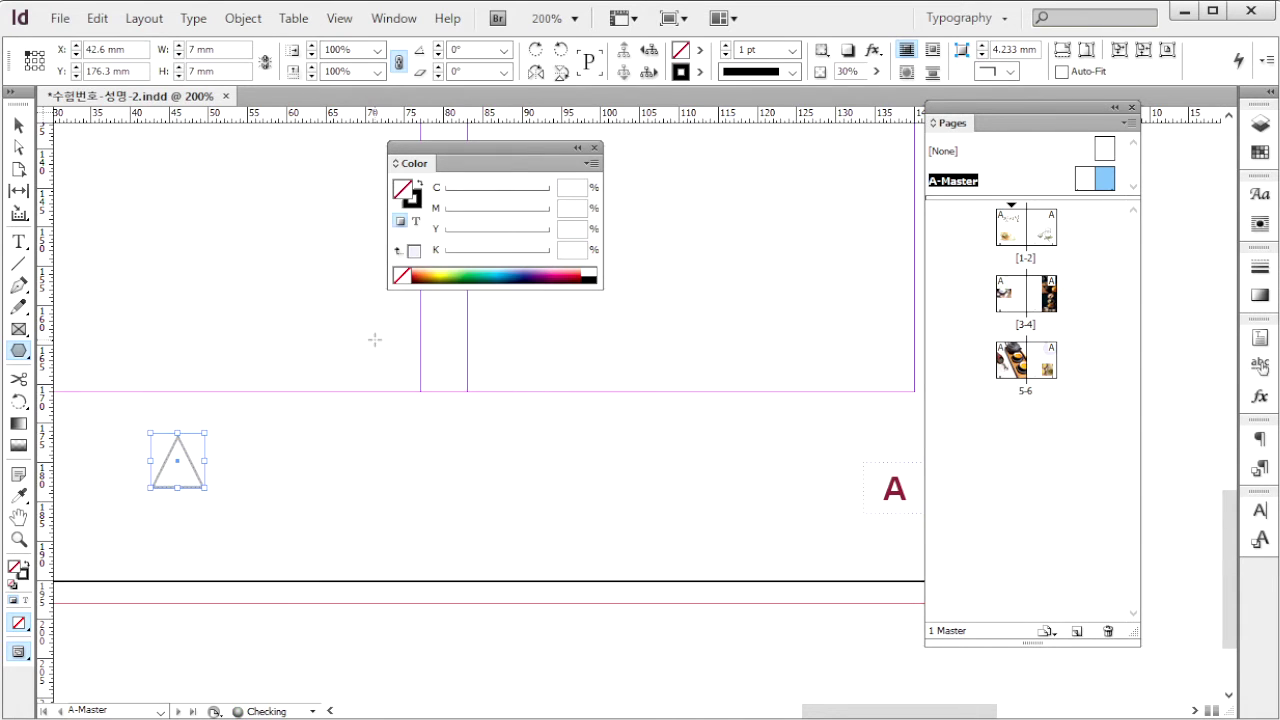
Swap the triangle's fill and stroke colours and set its opacity to 100%.
left_click(419, 184)
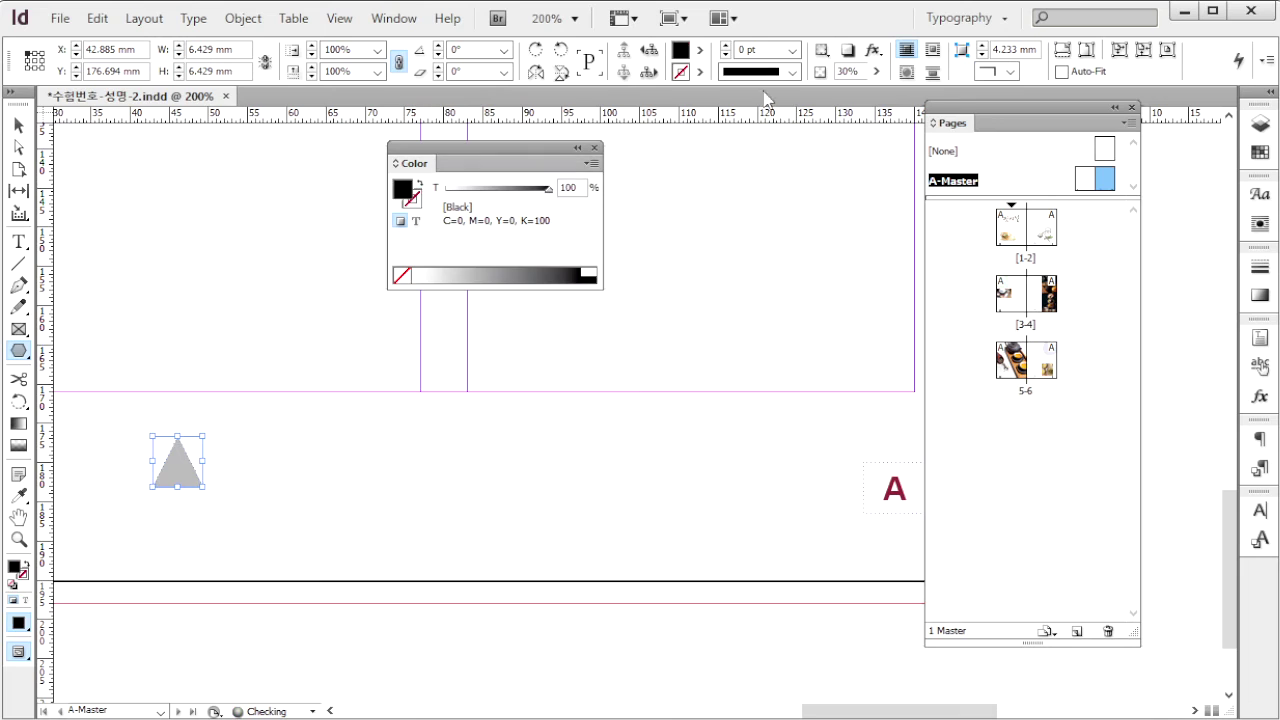
left_click(876, 71)
left_click_drag(945, 90, 1023, 102)
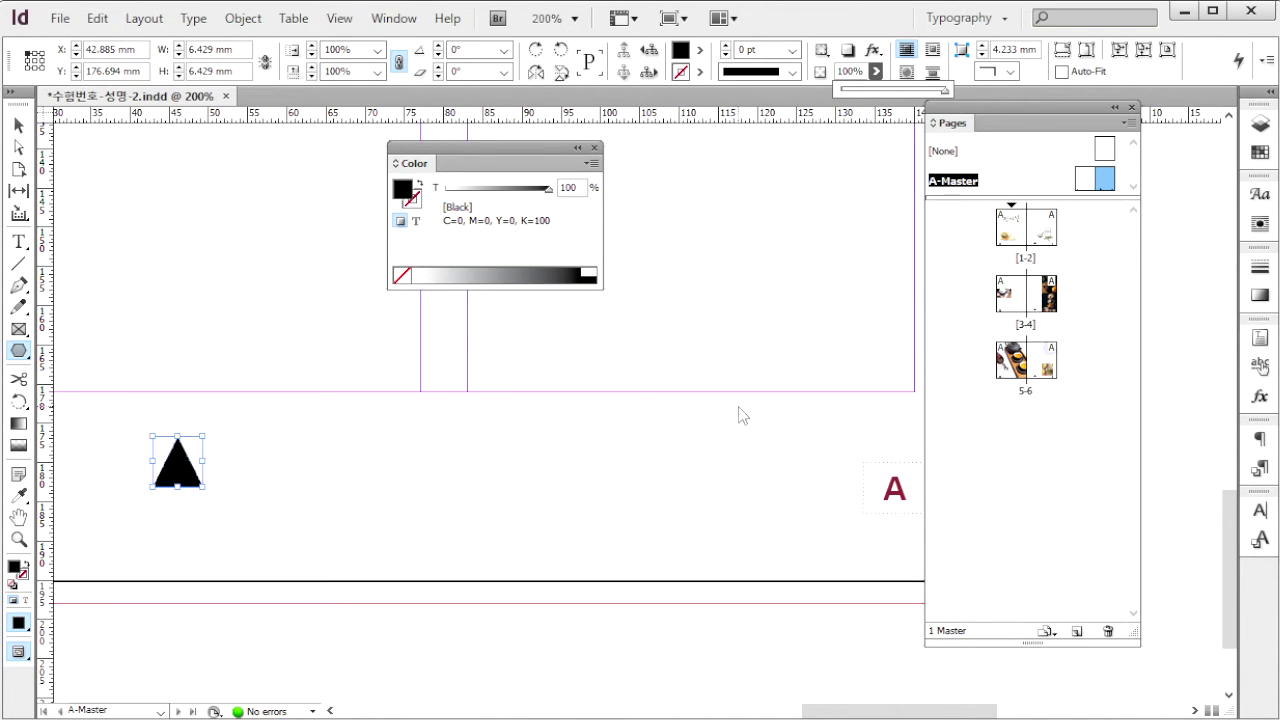
Set the triangle's fill to the CMYK colour C 0, M 70, Y 90, K 0.
left_click(595, 164)
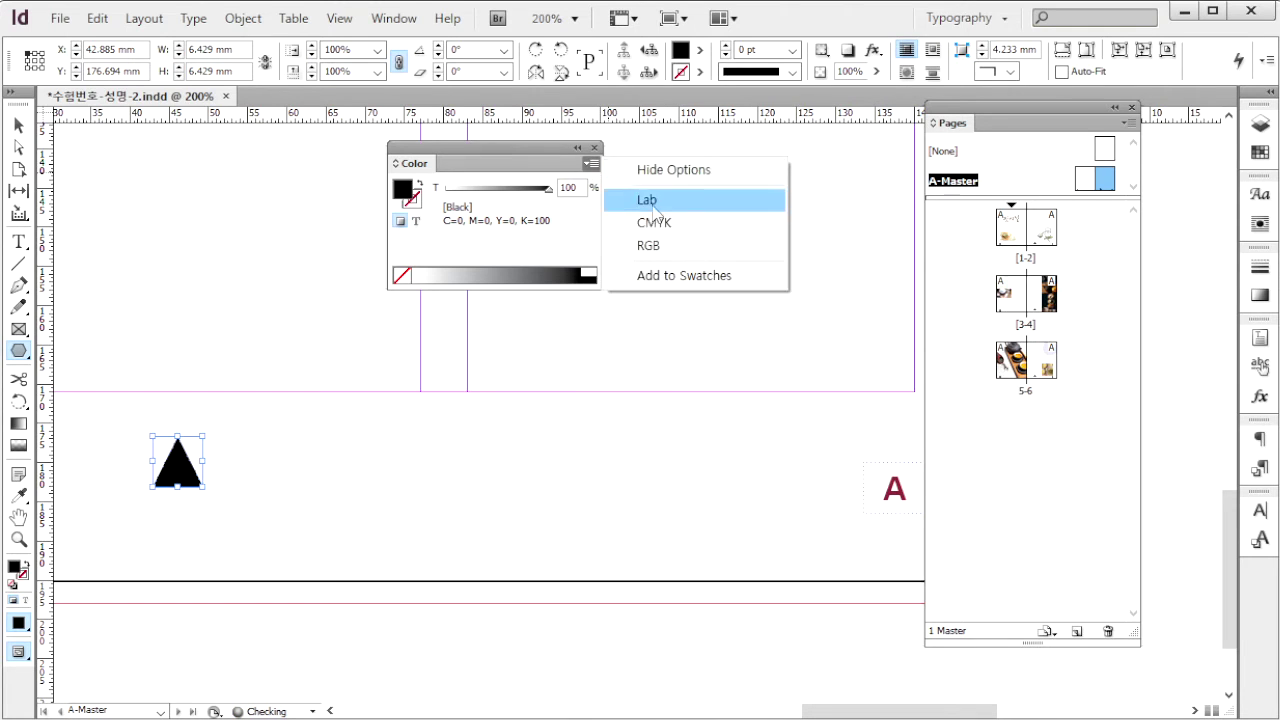
left_click(650, 221)
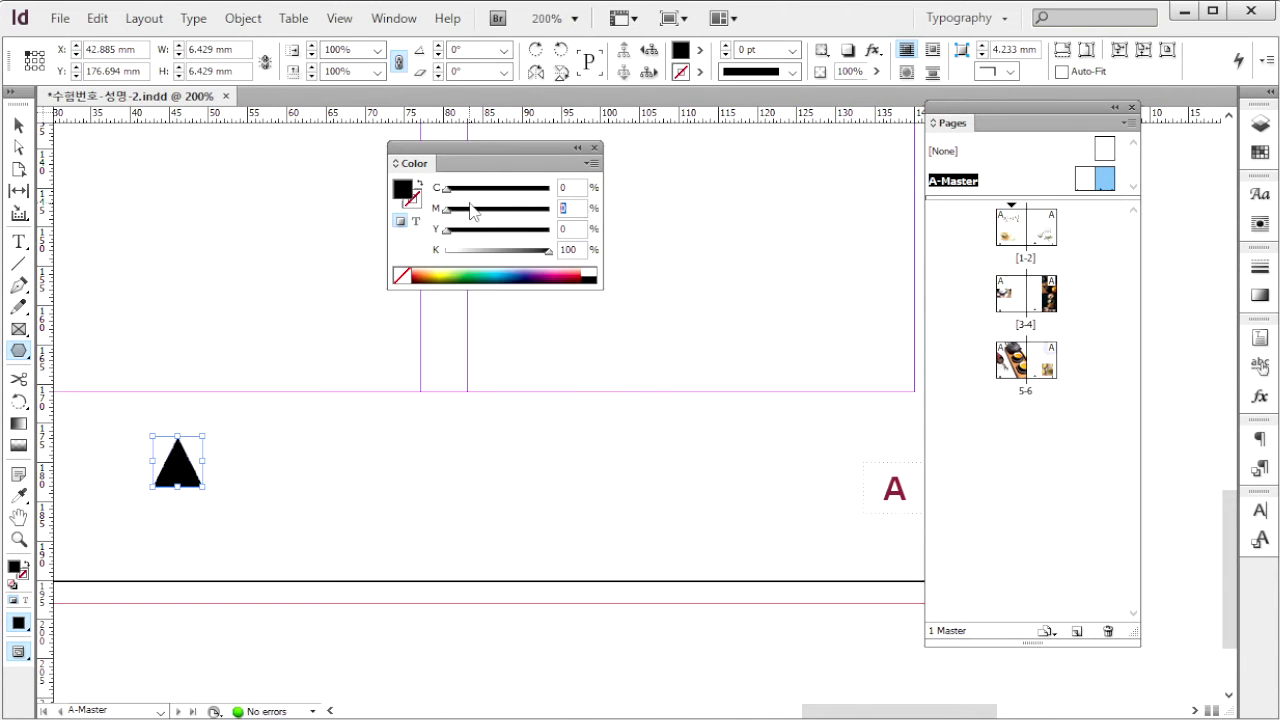
type("70")
key("Tab")
type("90")
key("Tab")
type("0")
key("Return")
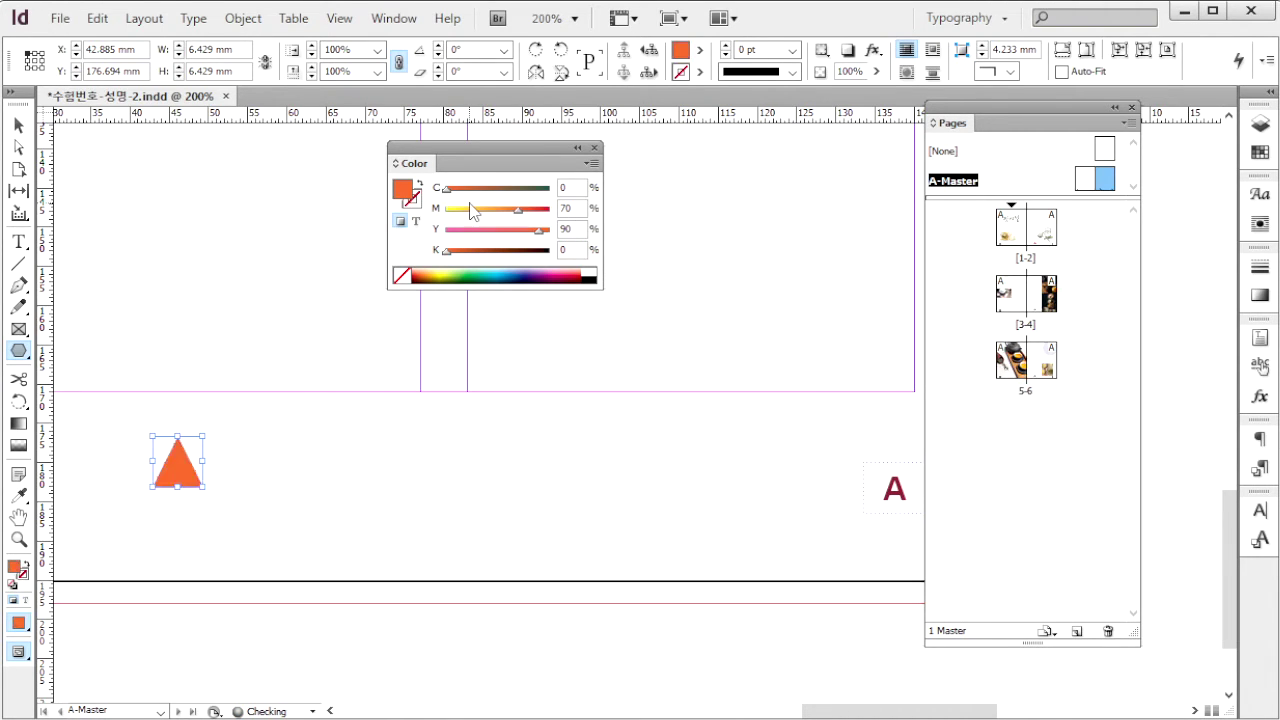
Rotate the triangle 90° counter-clockwise and add a horizontally flipped copy to its right.
left_click(561, 51)
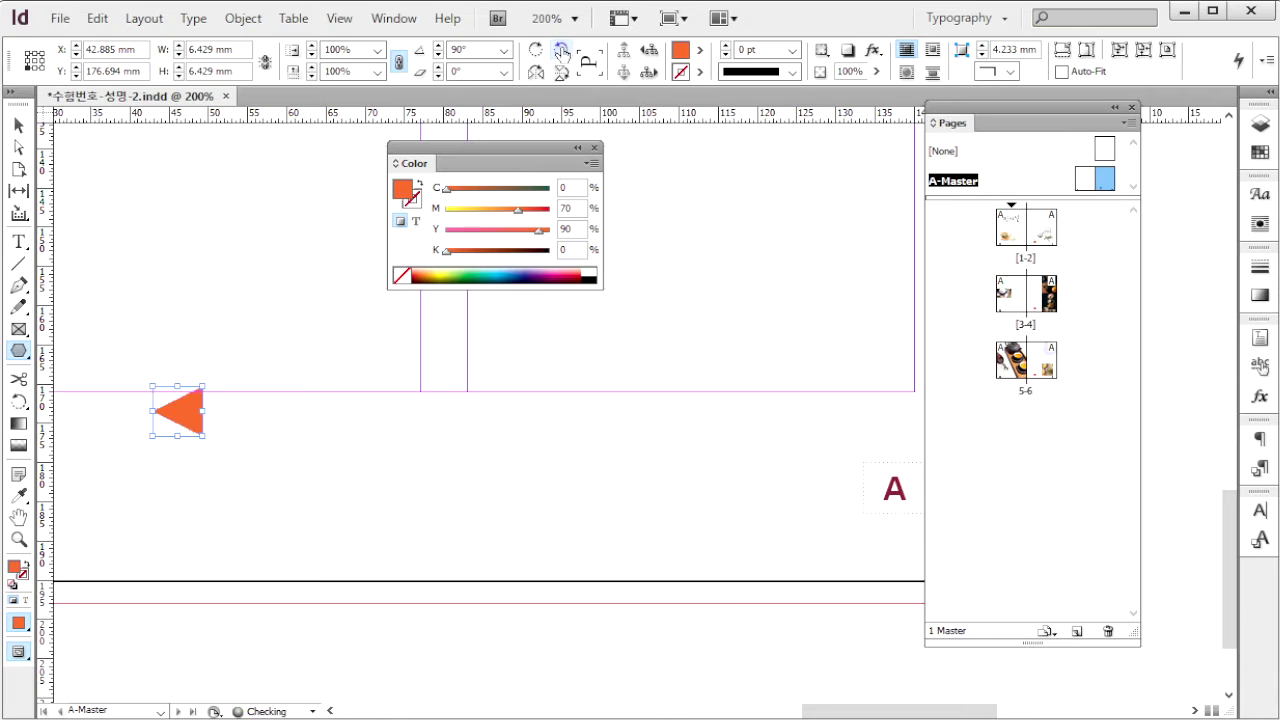
left_click(18, 125)
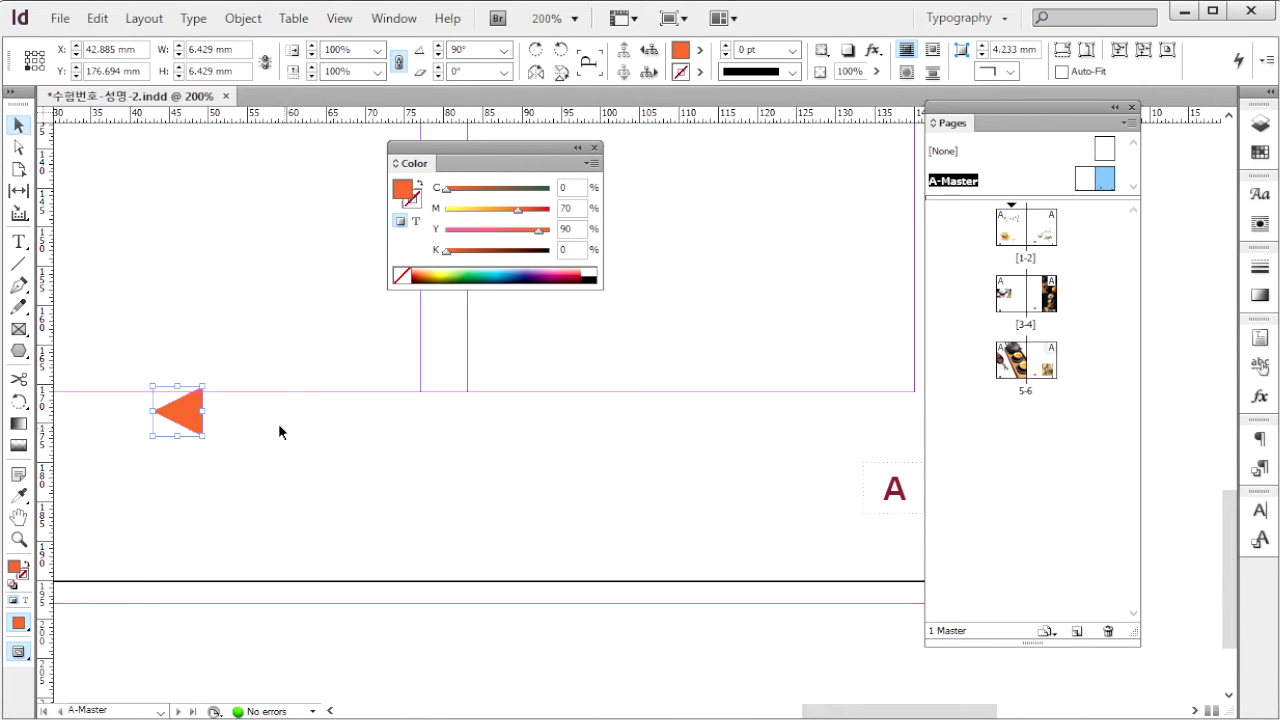
left_click_drag(183, 408, 331, 409)
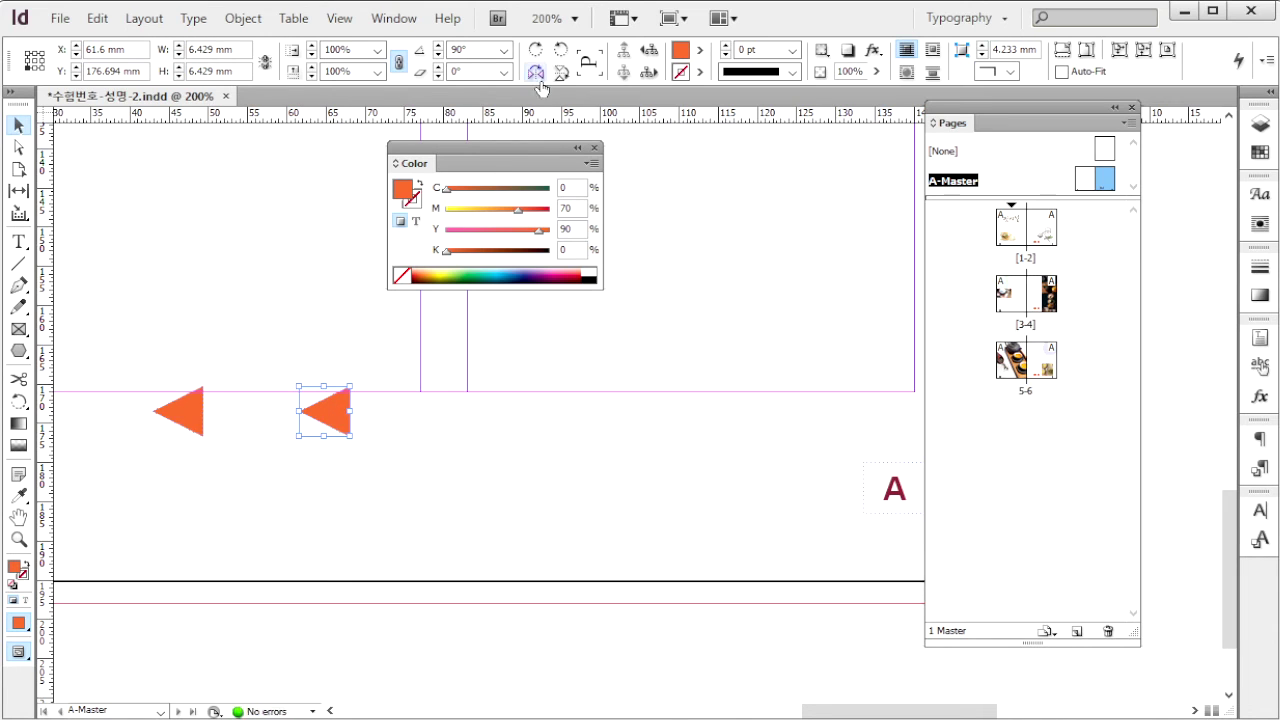
left_click(537, 74)
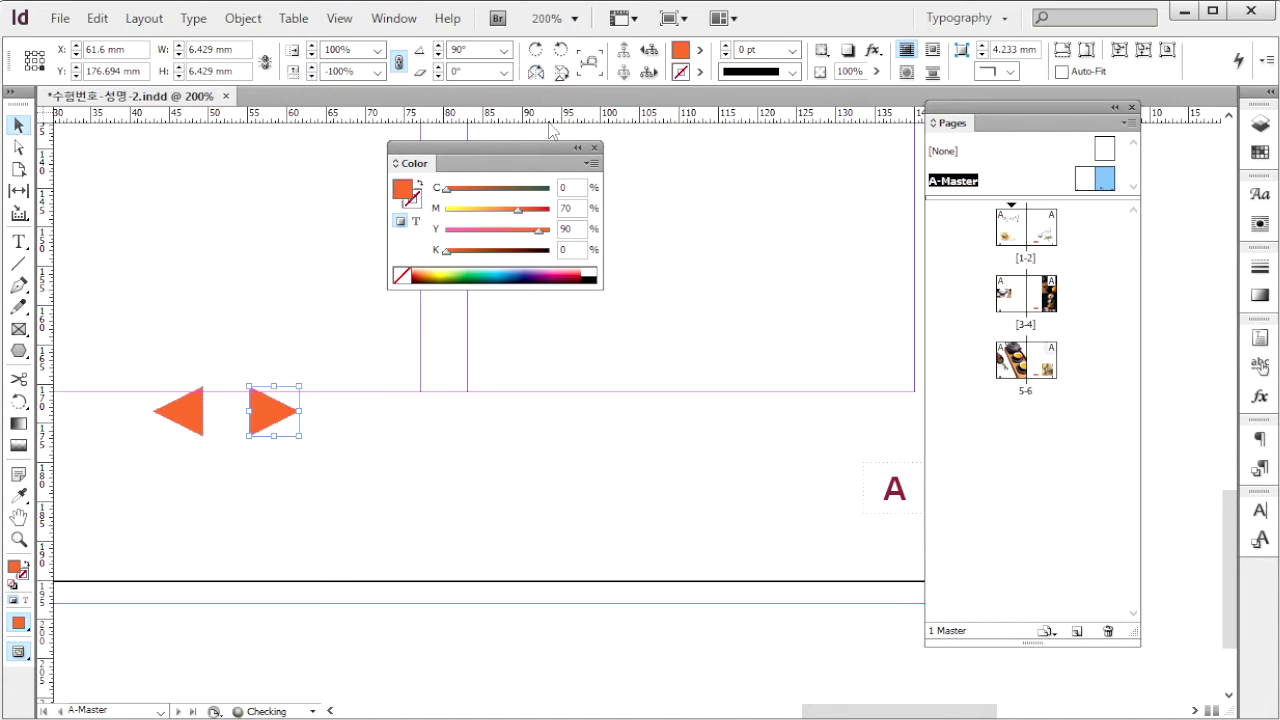
Check the arrow placement in the 1급-202.jpg reference and move both triangles together down to X 41 mm, Y 176.7 mm.
key("alt+Tab")
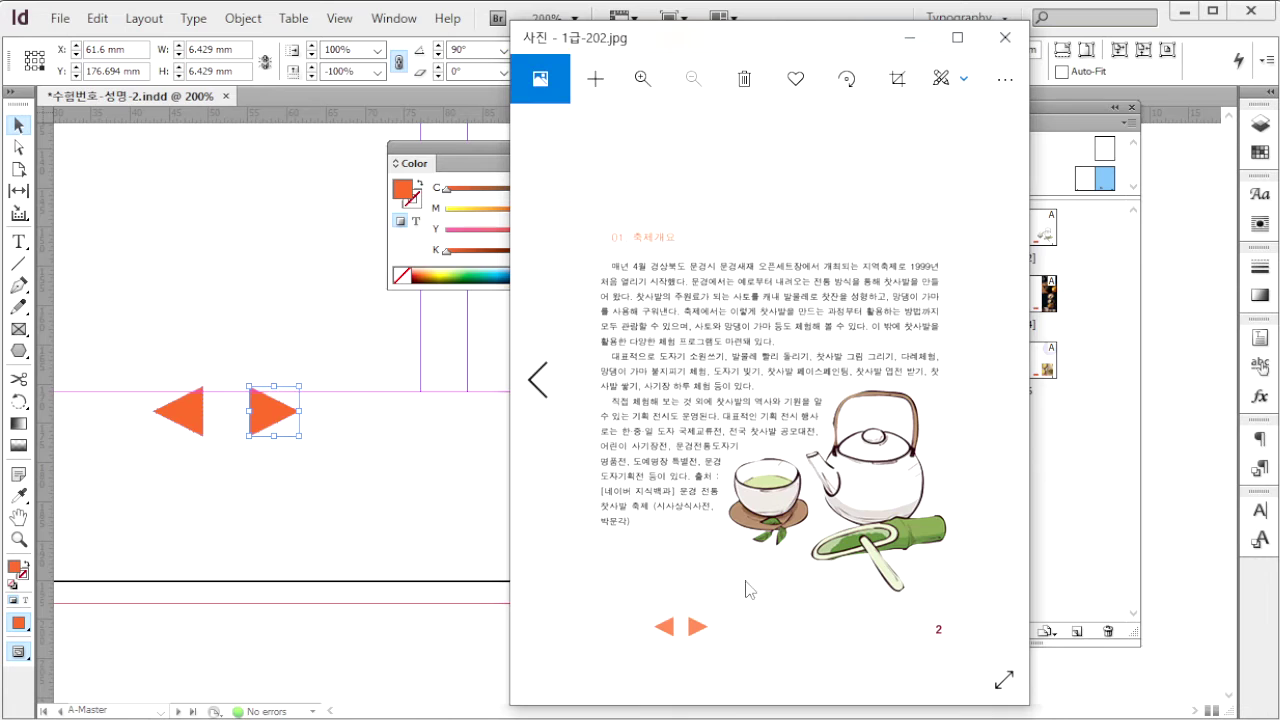
key("alt+Tab")
left_click_drag(338, 472, 114, 377)
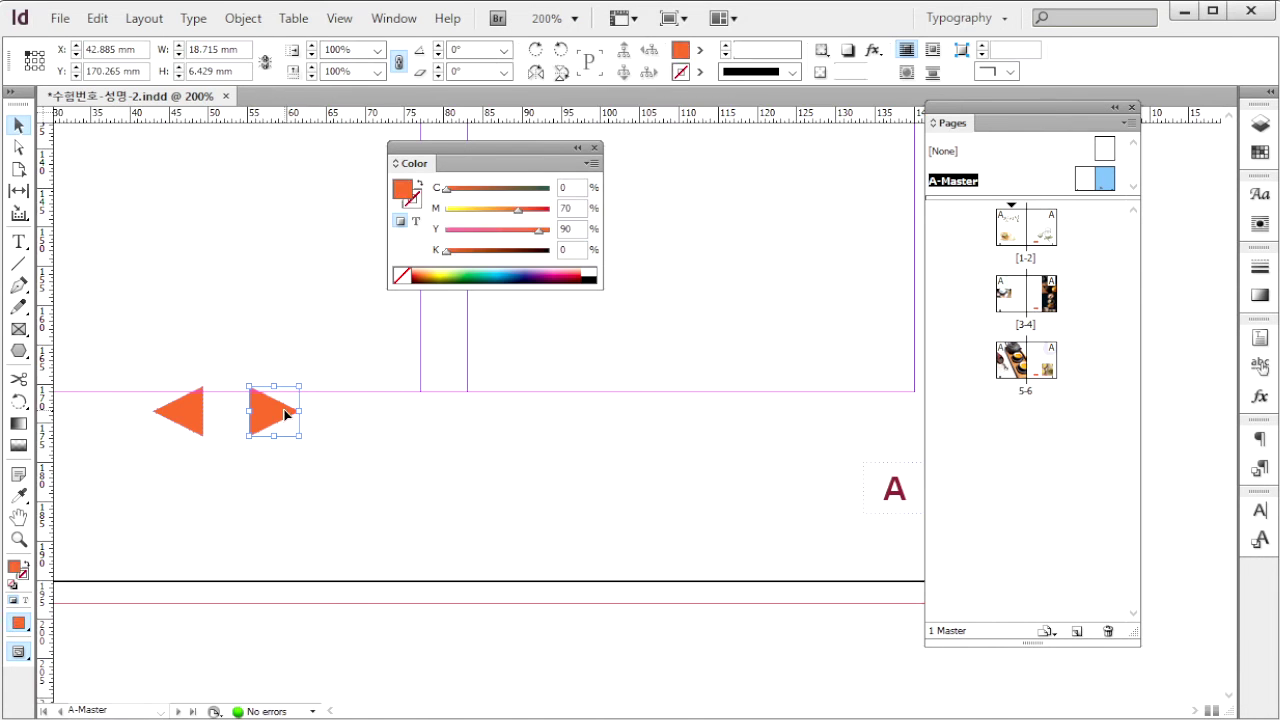
left_click_drag(273, 418, 270, 475)
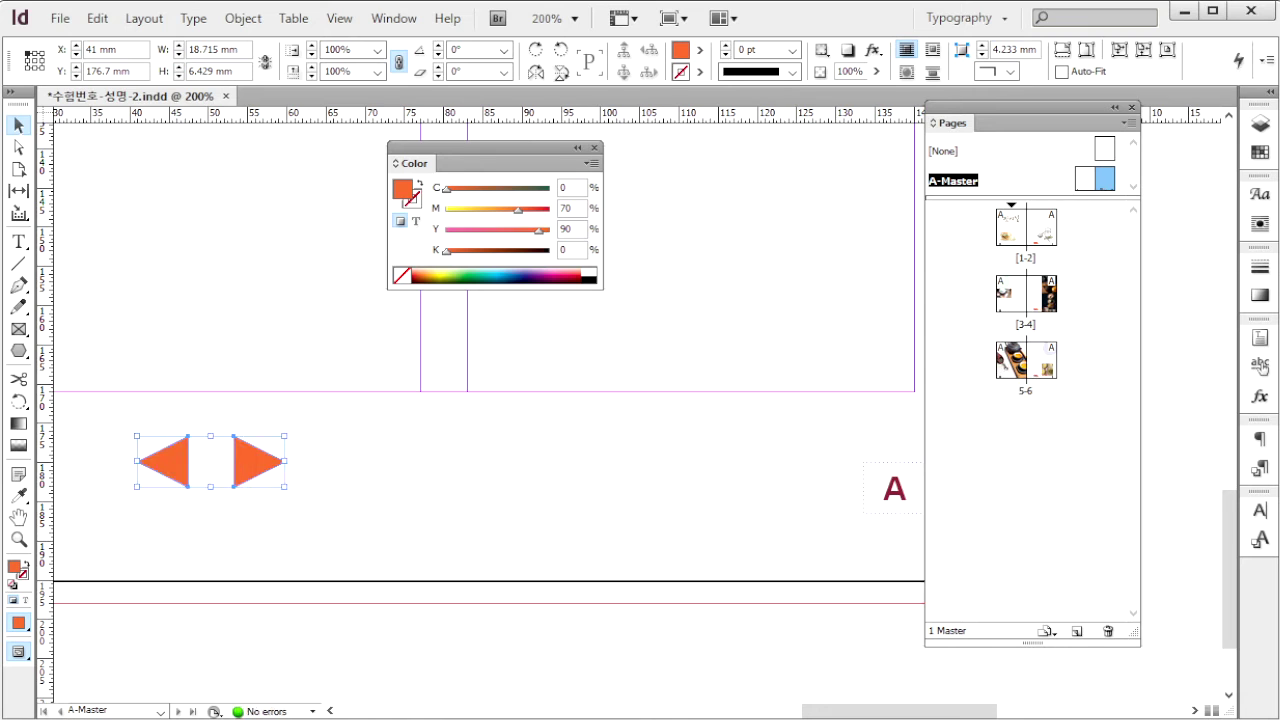
left_click(571, 407)
Make the left-pointing triangle a button with the Go To Previous Page action in Buttons and Forms.
scroll(571, 407, "down", 1)
left_click(394, 18)
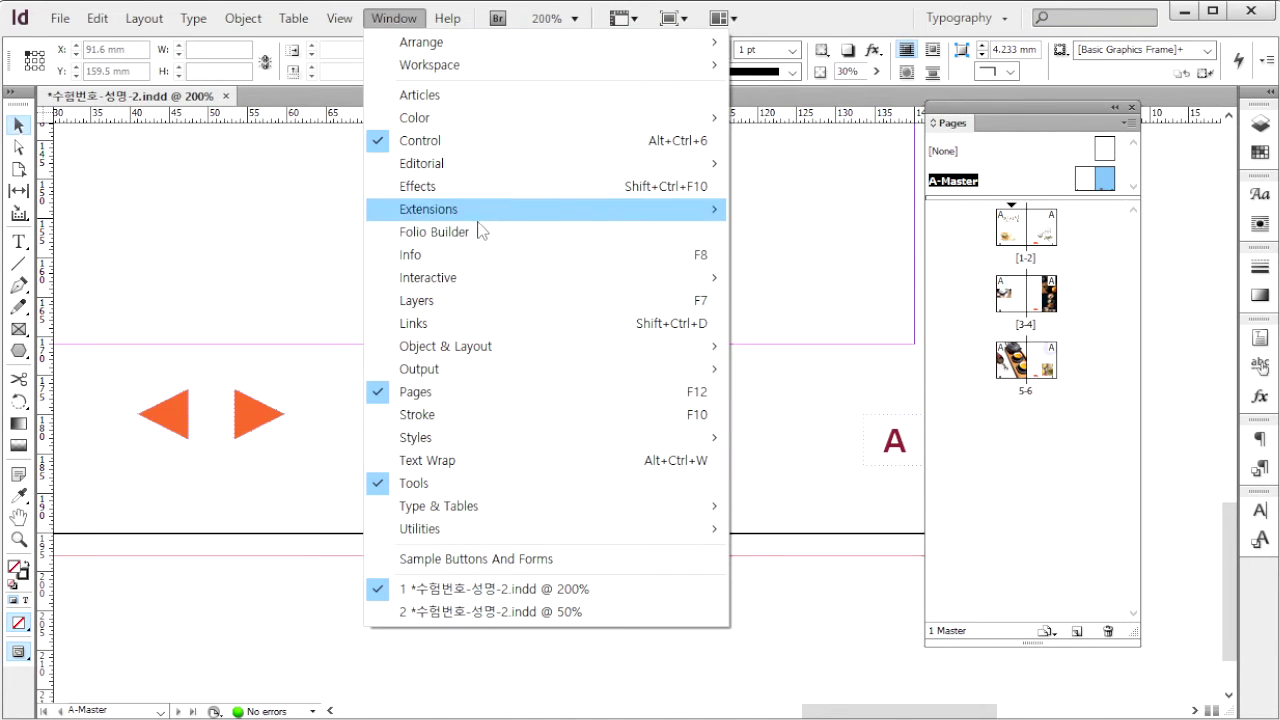
mouse_move(480, 286)
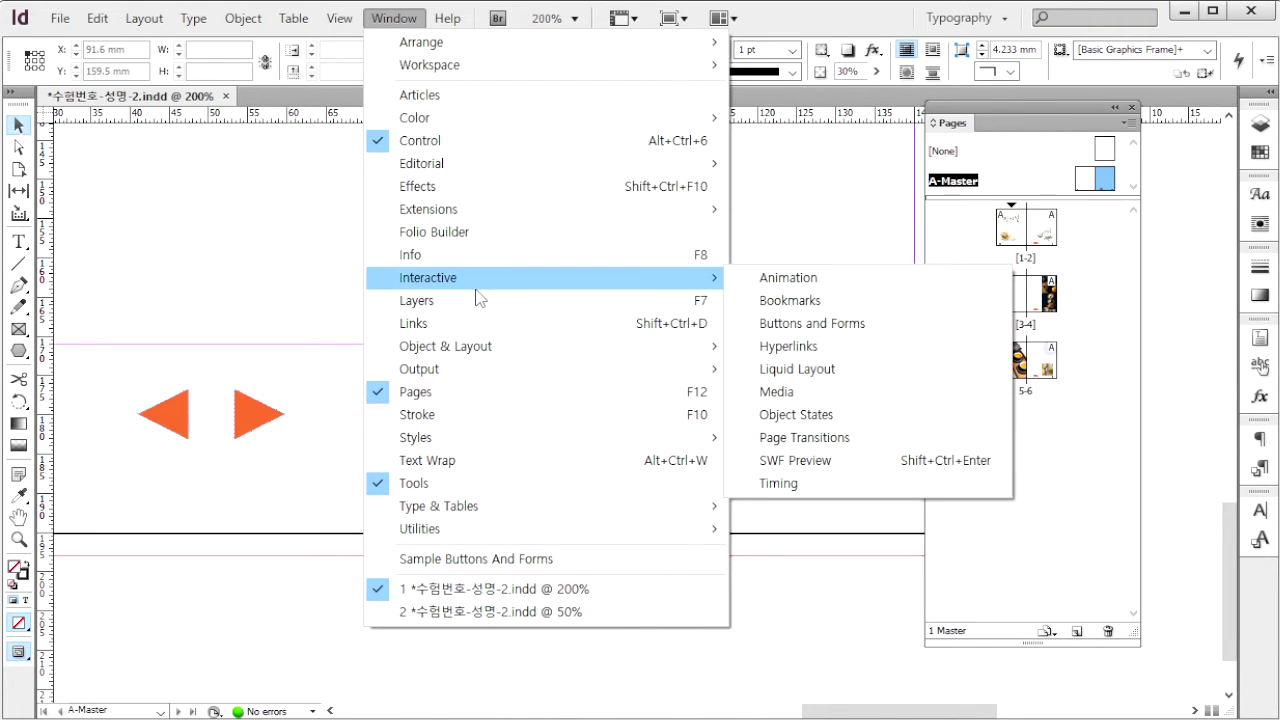
left_click(757, 323)
left_click_drag(910, 378, 441, 158)
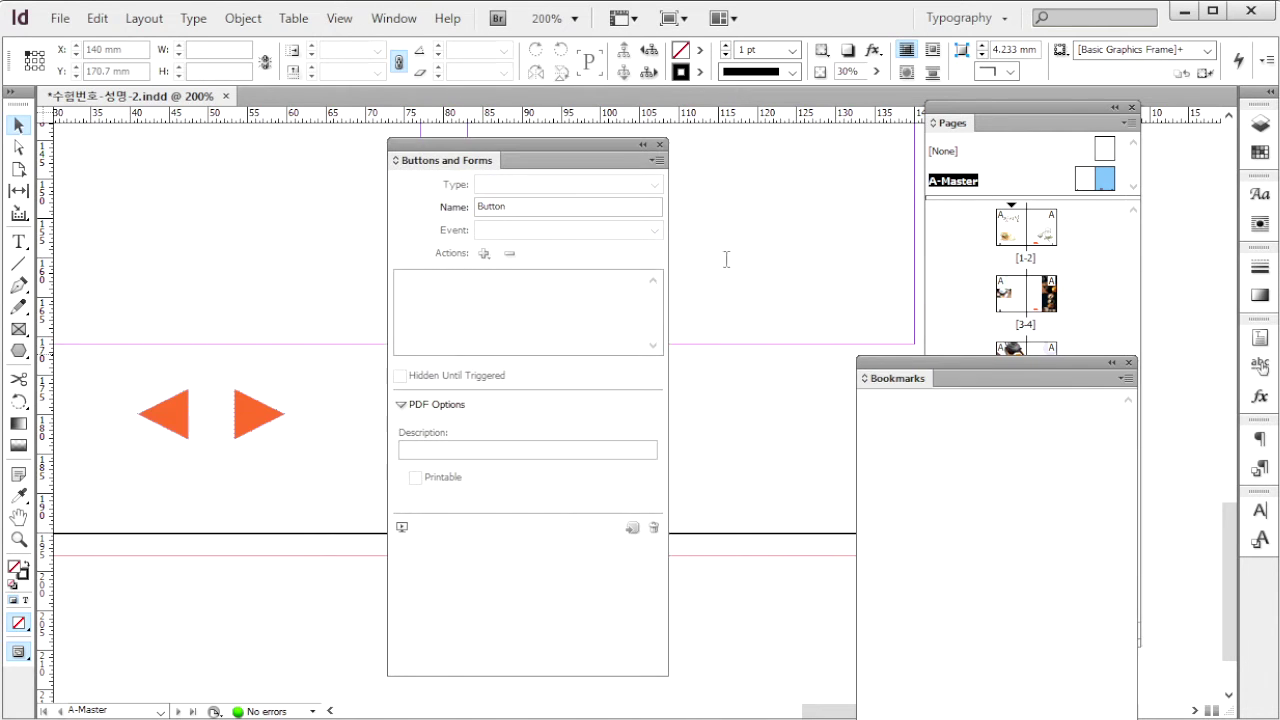
left_click(1129, 362)
left_click_drag(124, 357, 213, 464)
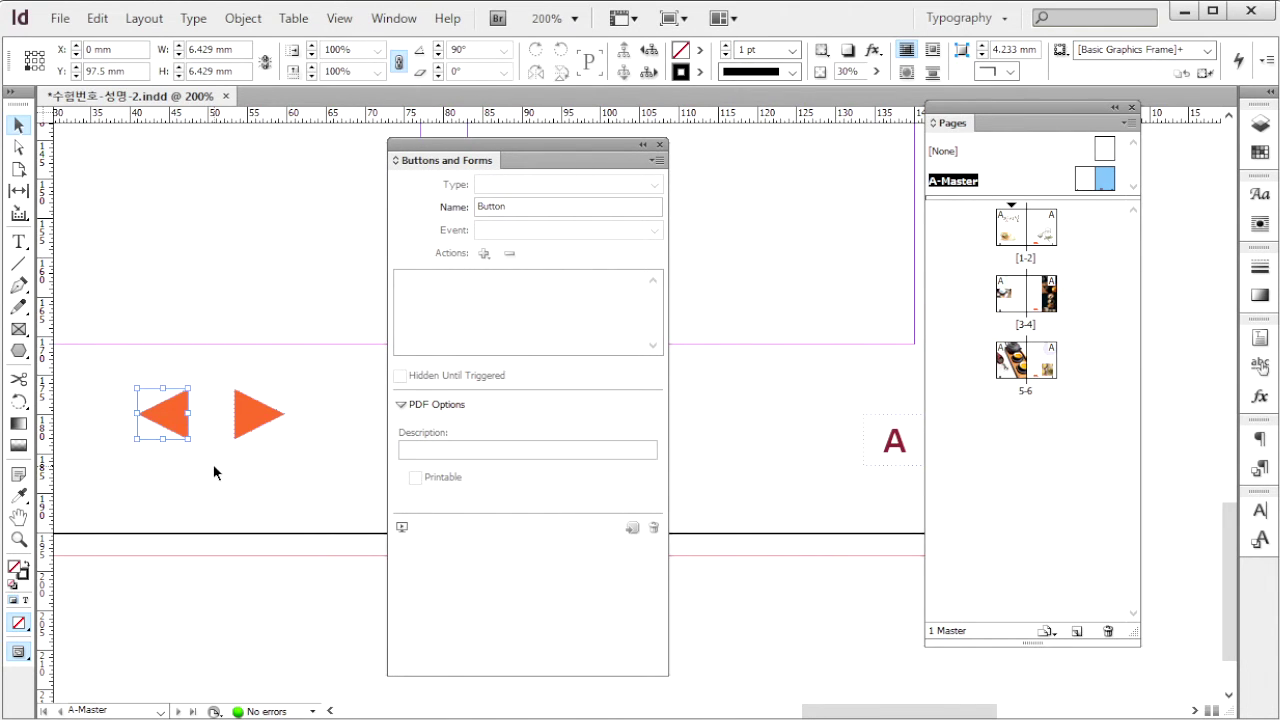
left_click(485, 256)
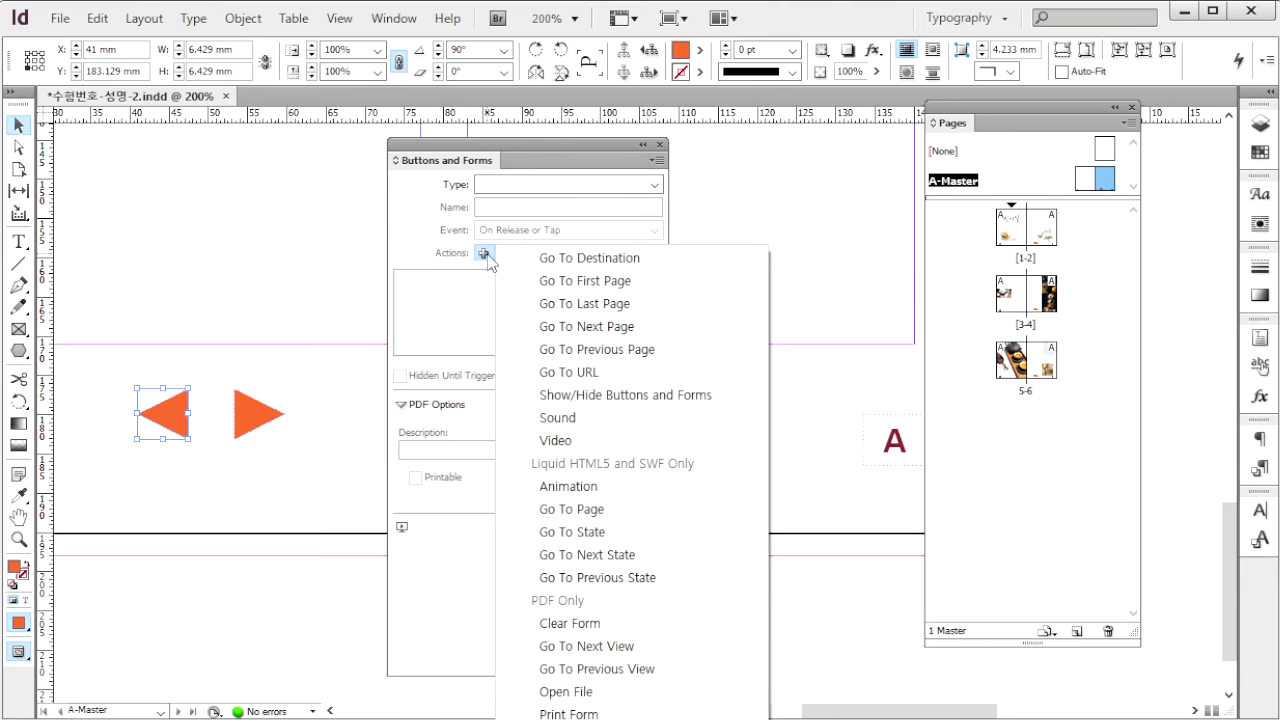
left_click(604, 358)
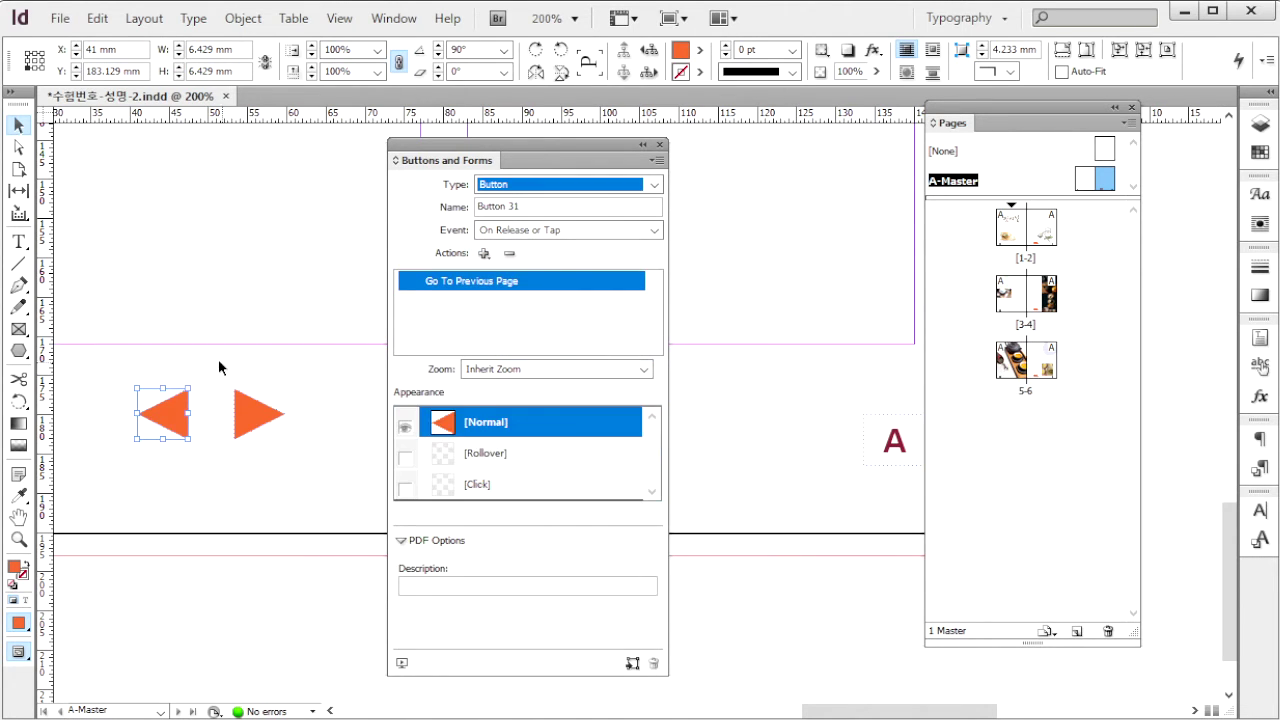
Make the right-pointing triangle a button with the Go To Next Page action and close Buttons and Forms.
left_click_drag(208, 358, 298, 465)
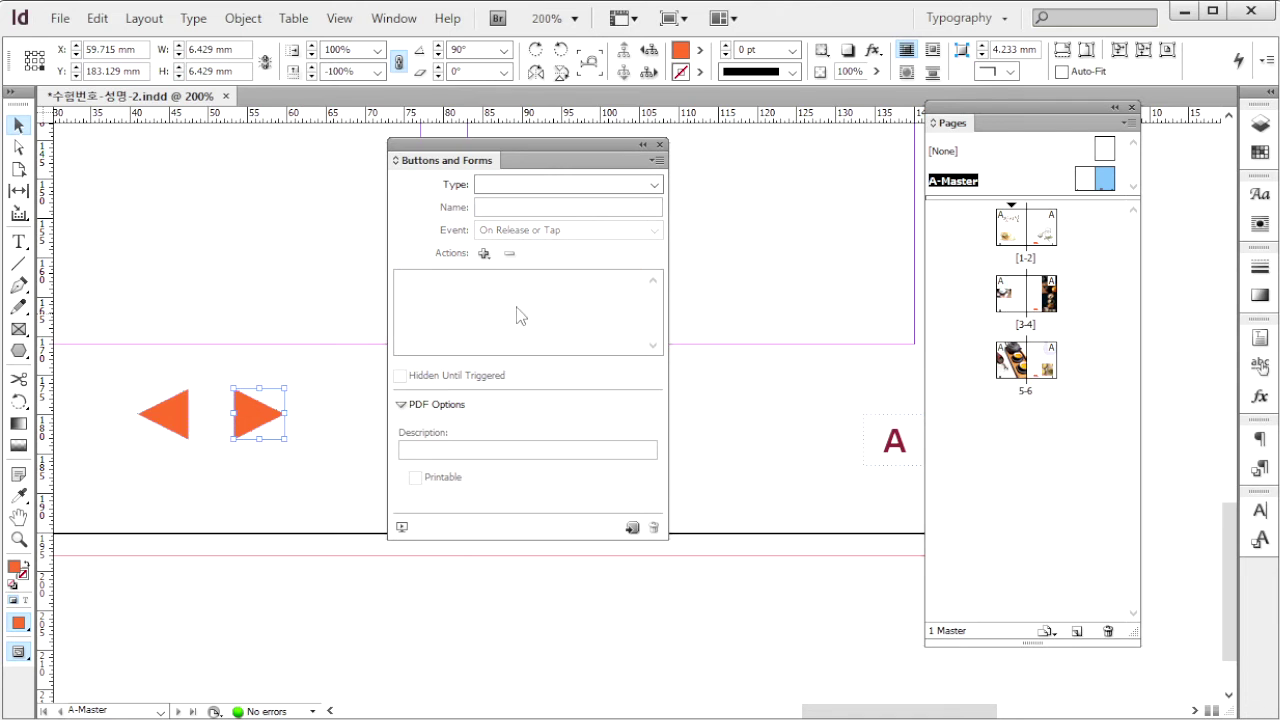
left_click(483, 255)
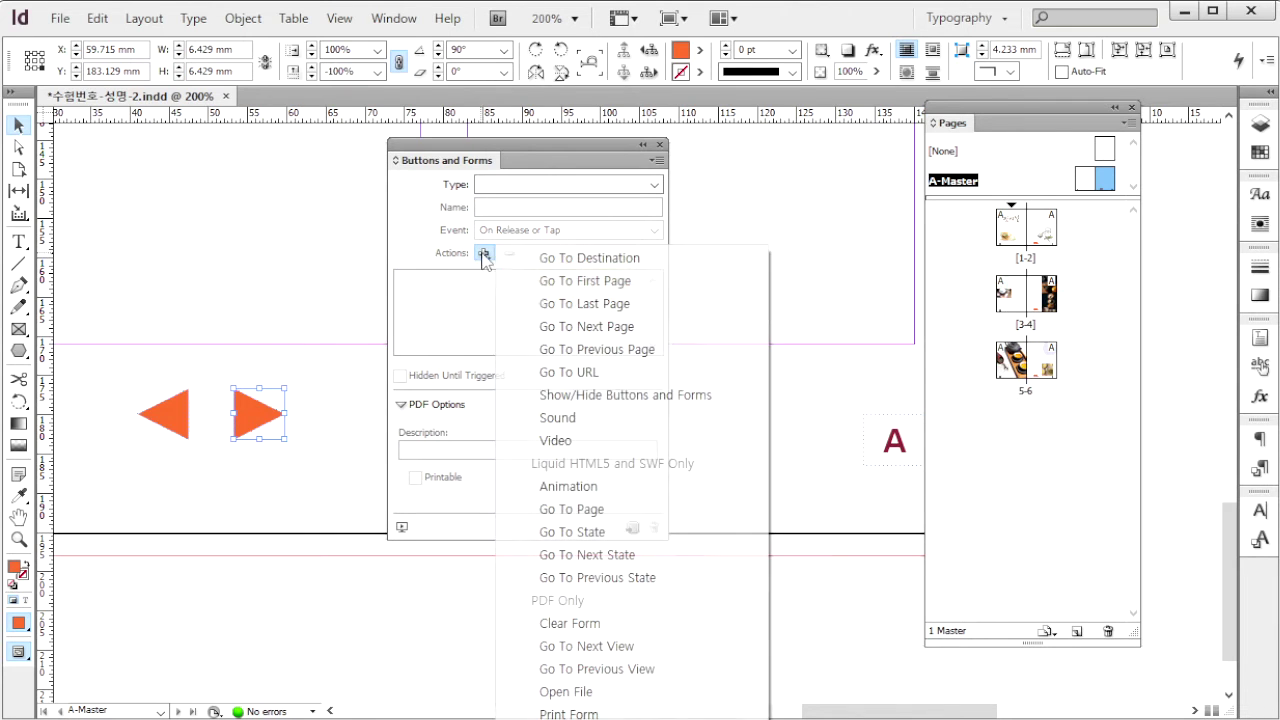
left_click(603, 328)
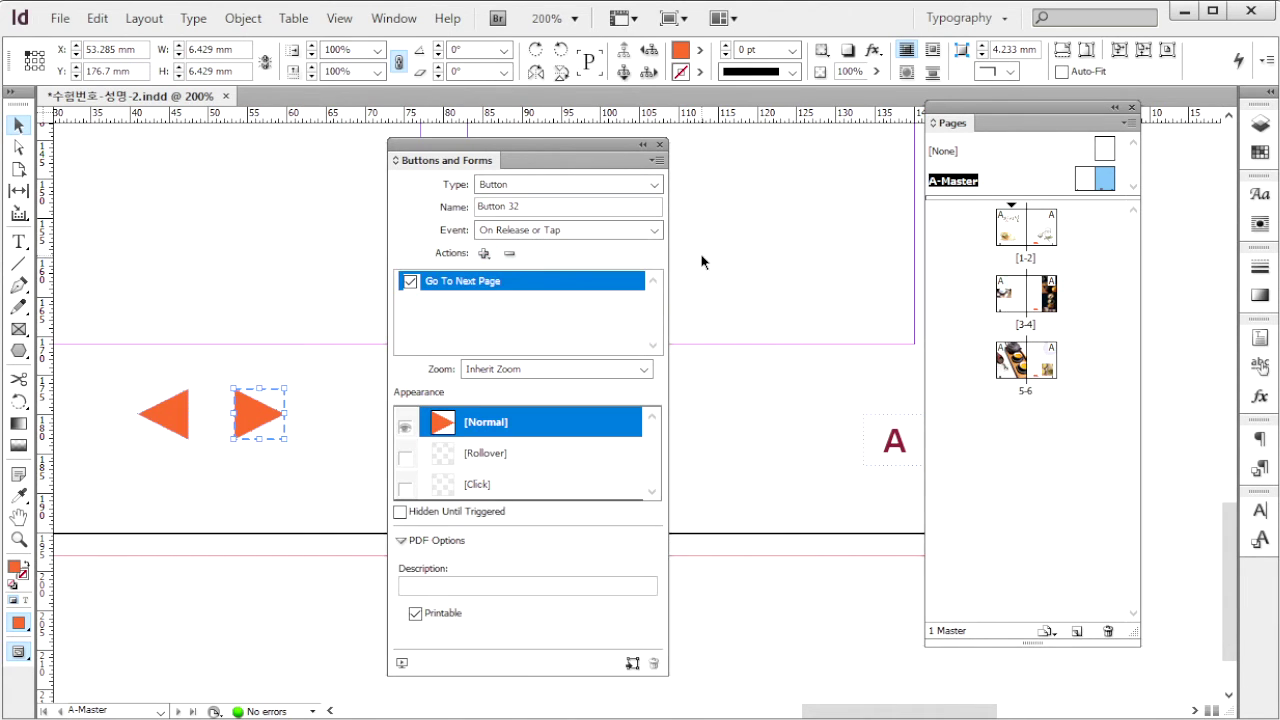
left_click(659, 145)
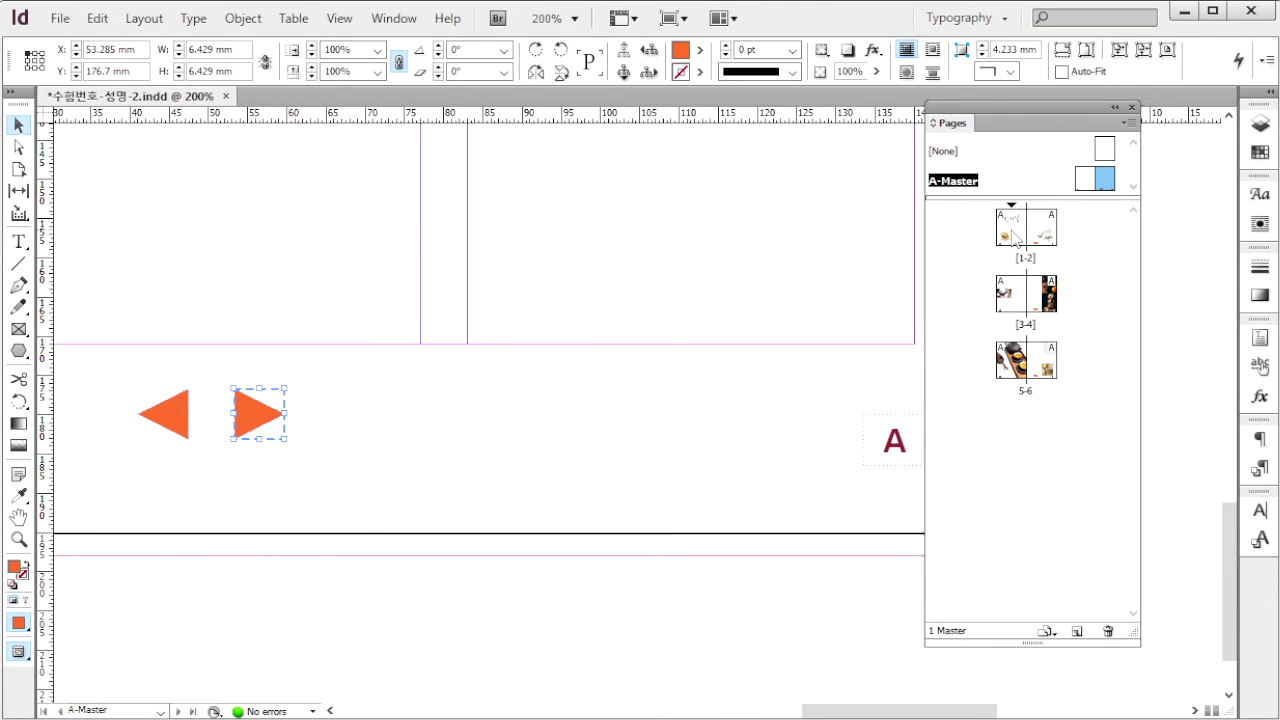
Check the 1급-201.jpg reference, draw a text frame in the bottom margin of page 1, and show the Color settings.
double_click(1015, 238)
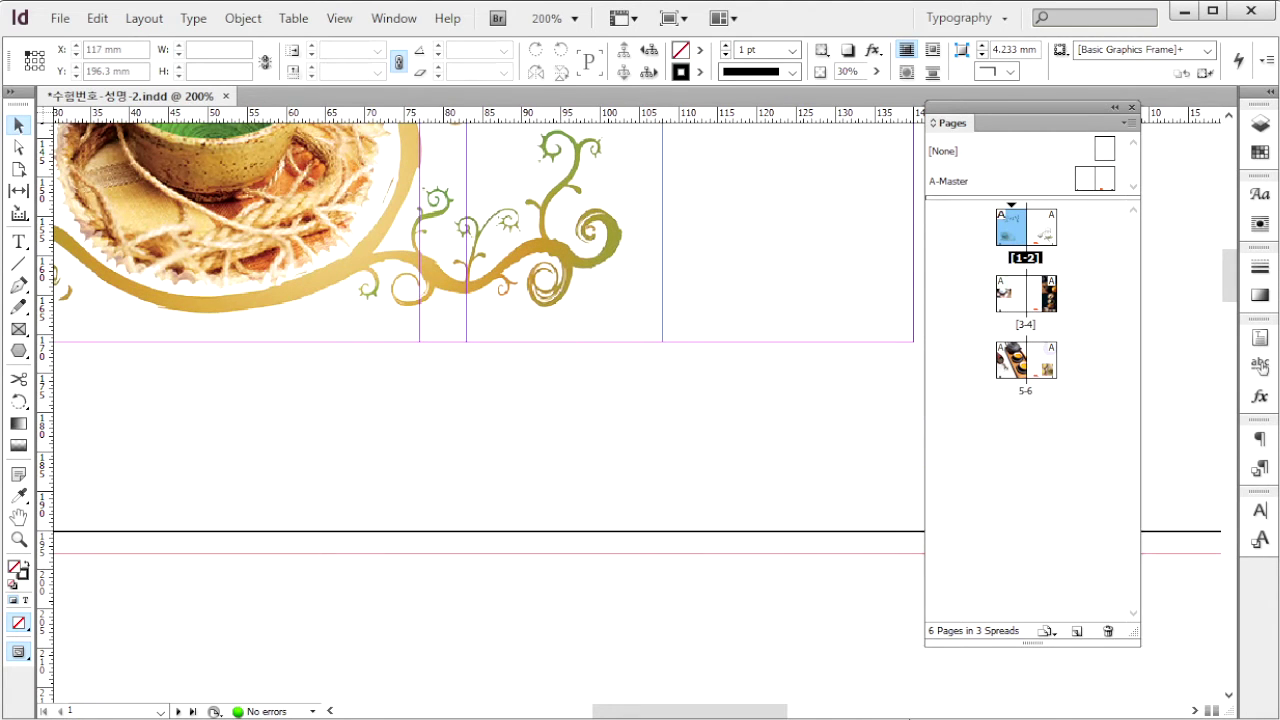
key("alt+Tab")
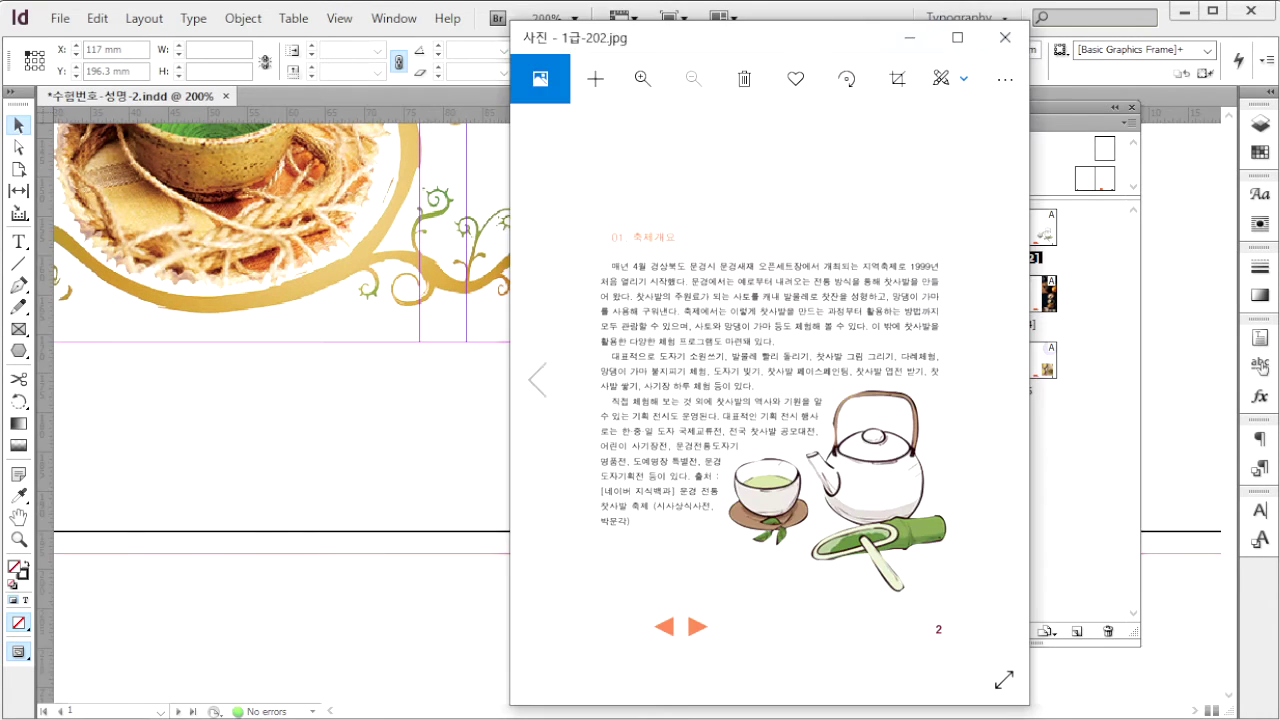
left_click(536, 385)
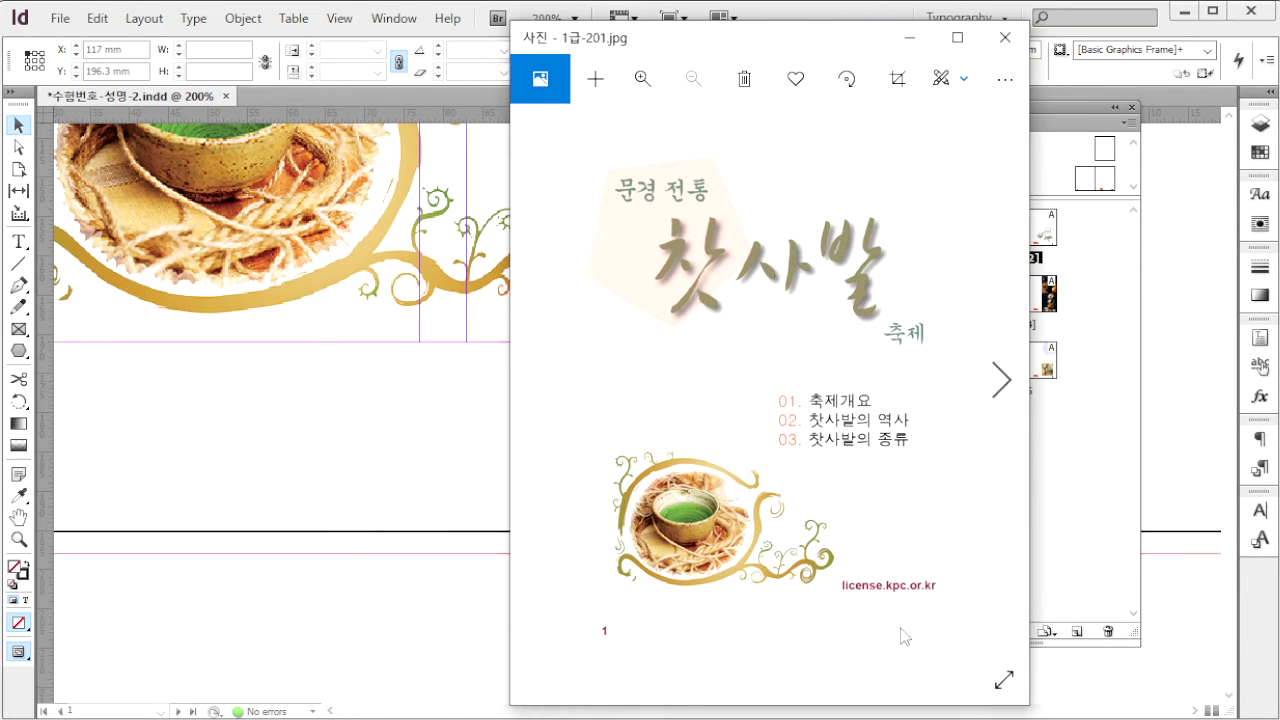
left_click(392, 407)
left_click(845, 415)
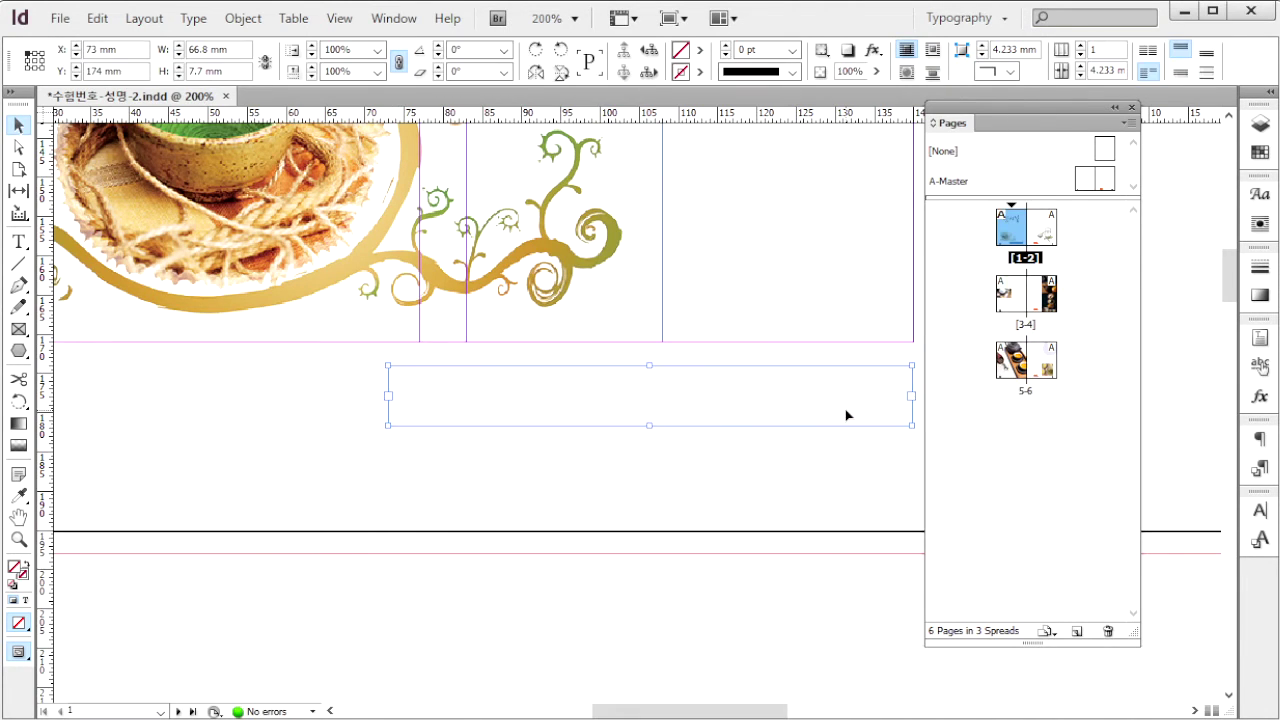
left_click(845, 409)
left_click(19, 242)
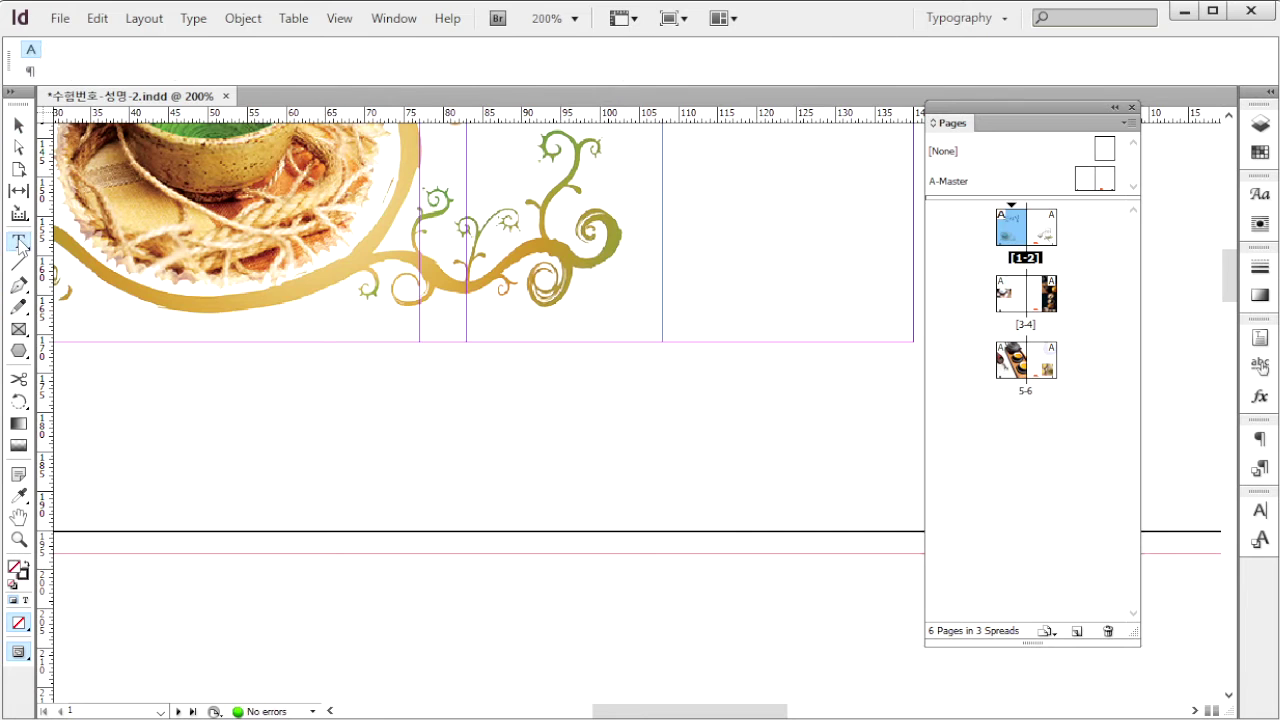
left_click_drag(382, 363, 910, 411)
key("F6")
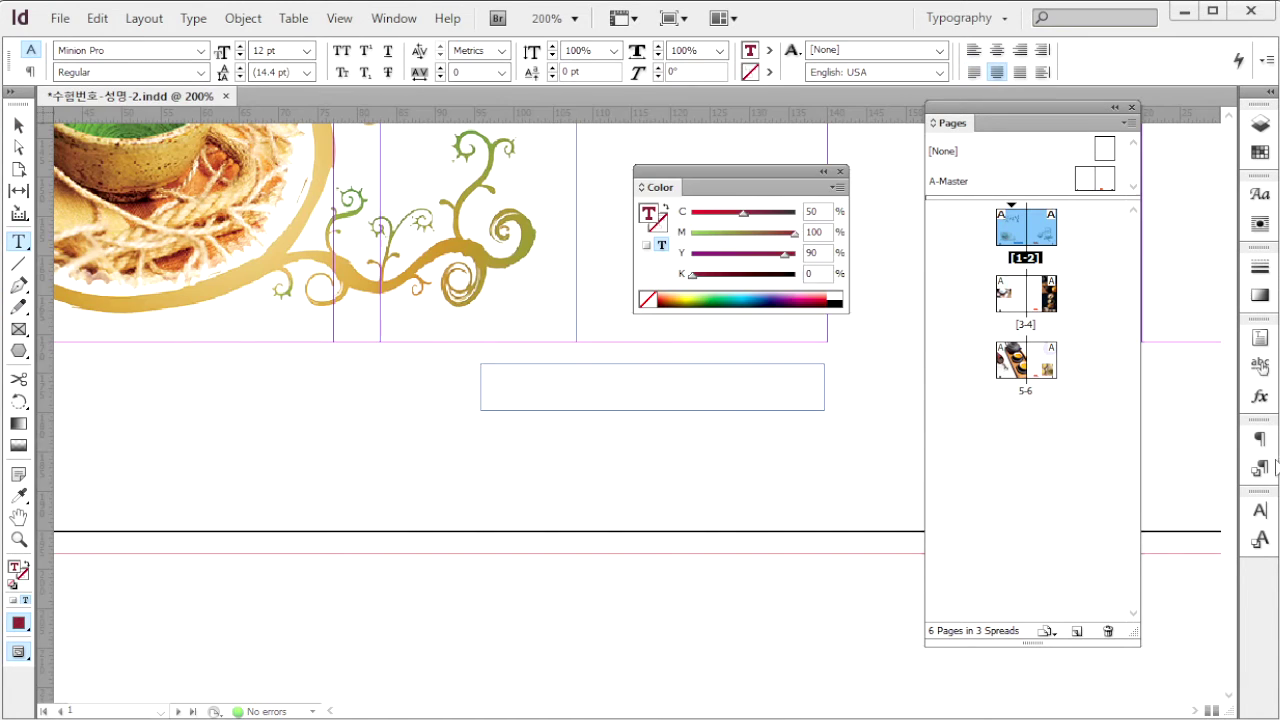
Set the text in page 1's bottom-margin frame to Arial Bold at 9 pt.
left_click(712, 386)
left_click(201, 50)
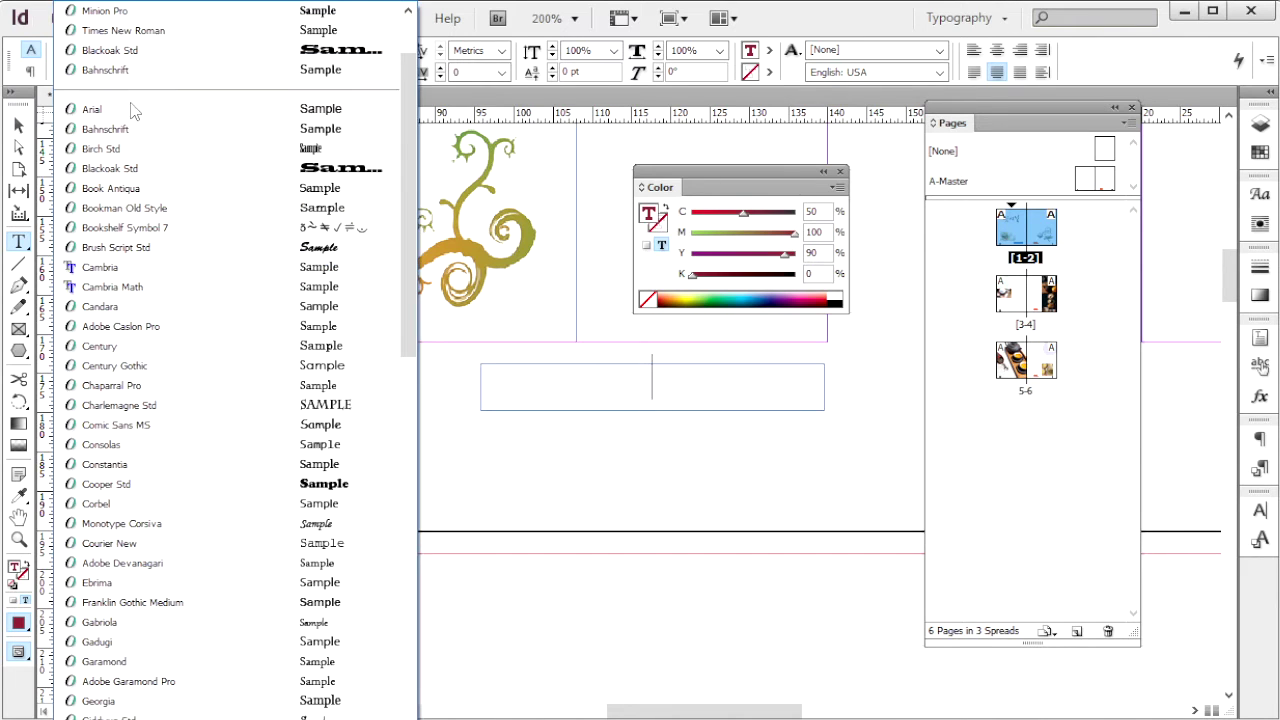
left_click(134, 110)
left_click(201, 72)
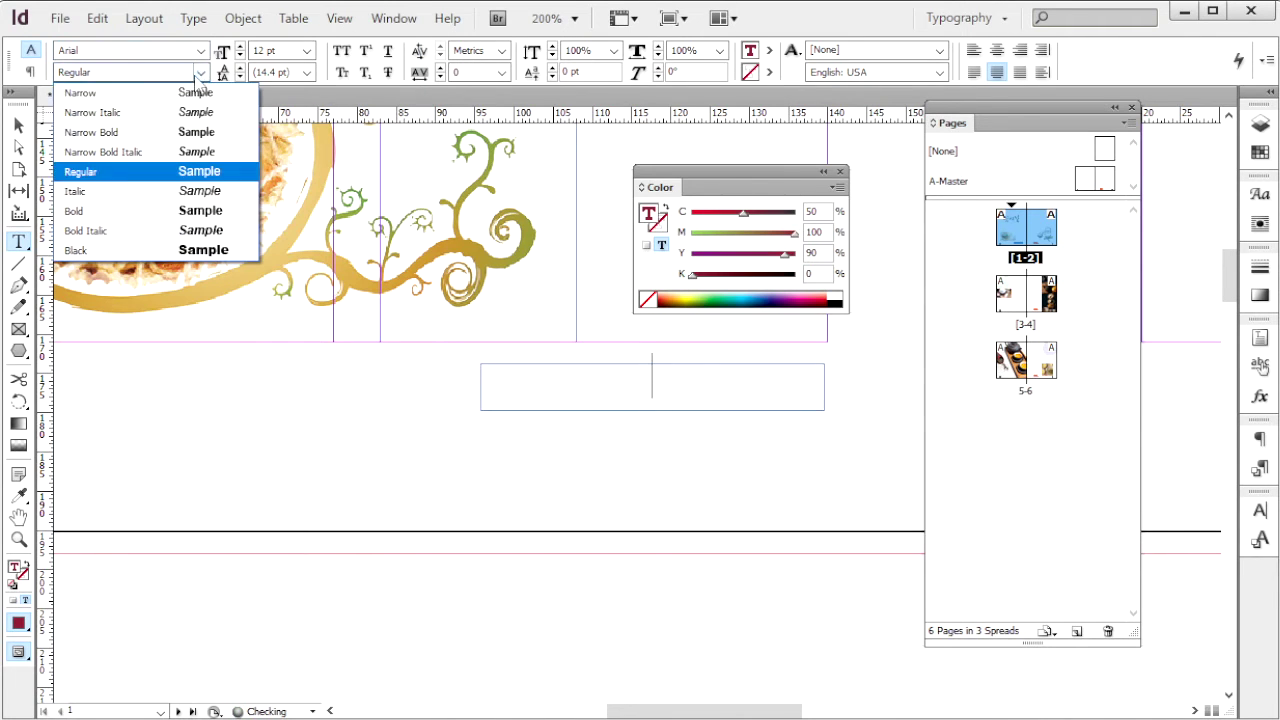
left_click(117, 211)
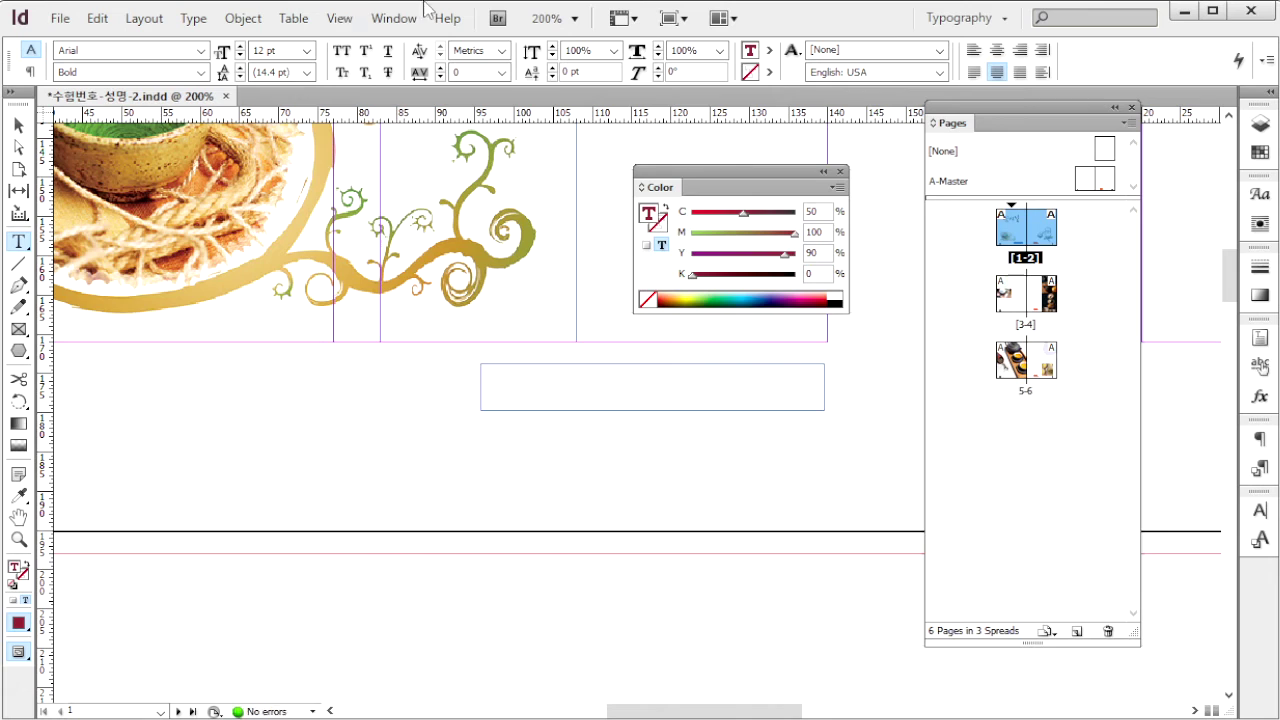
left_click(307, 50)
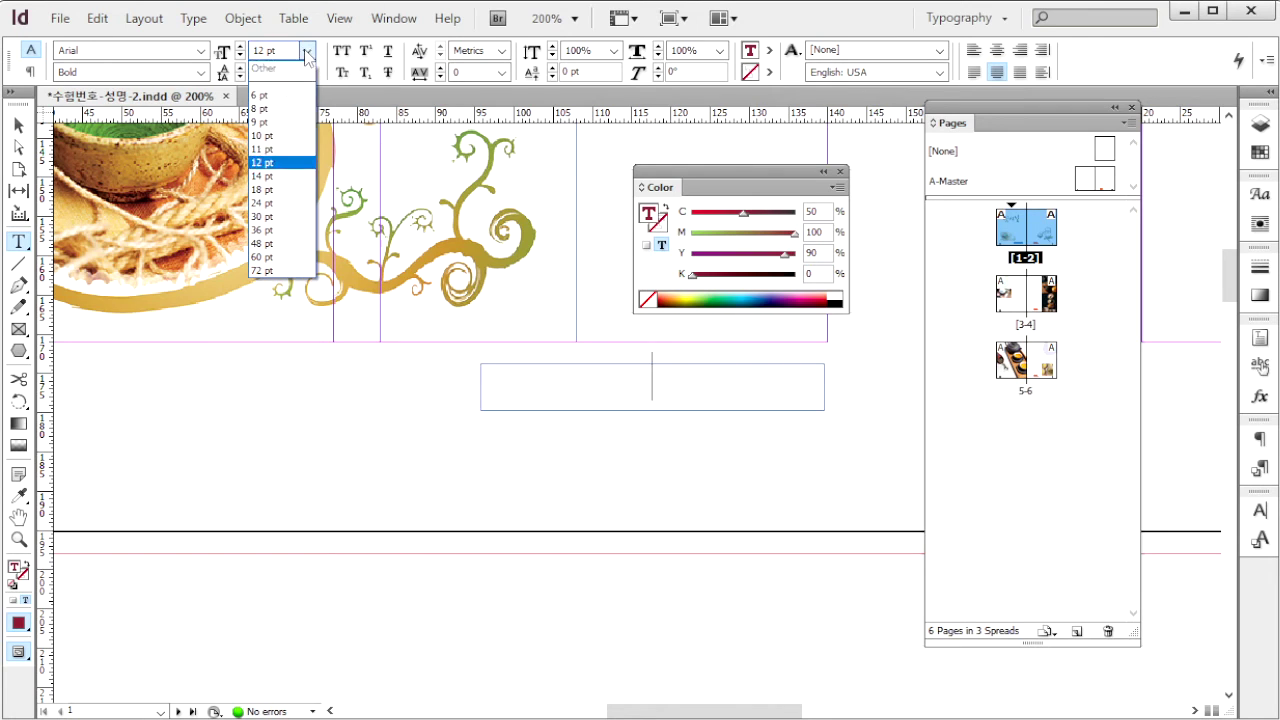
left_click(261, 121)
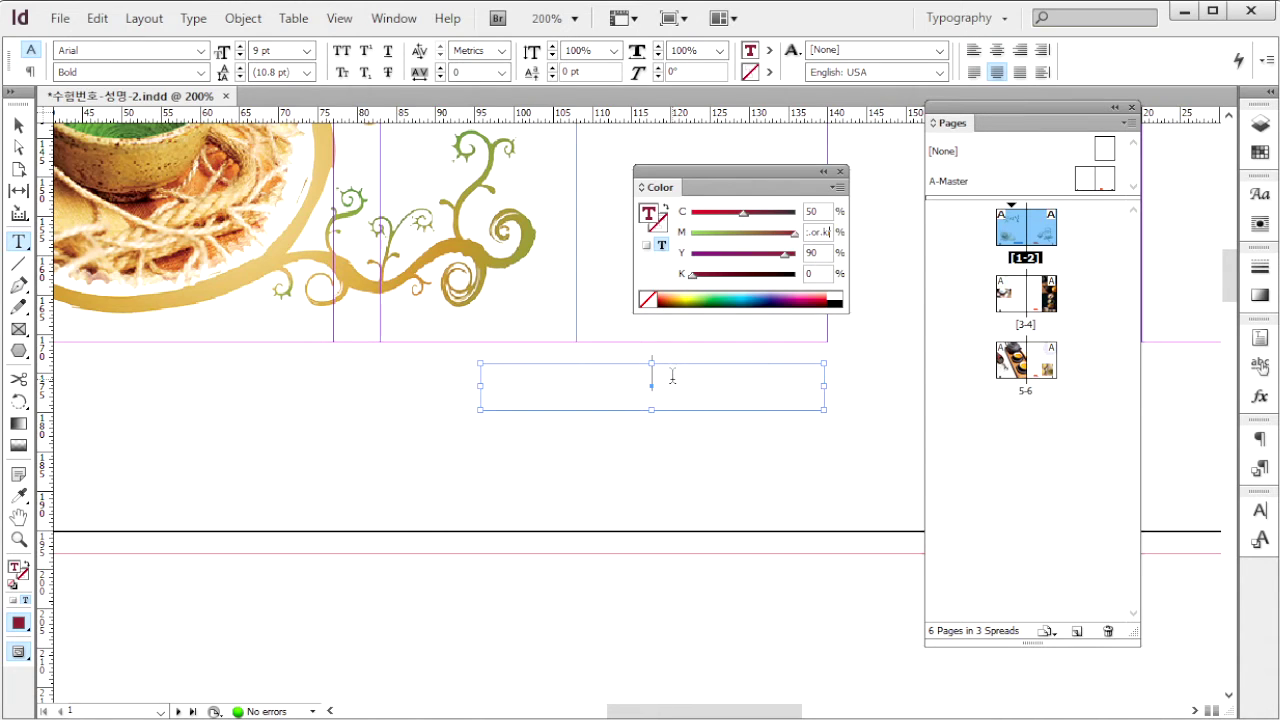
Enter the web address license.kpc.or.kr at 12 pt in the bottom-margin frame and copy it.
key("ctrl+v")
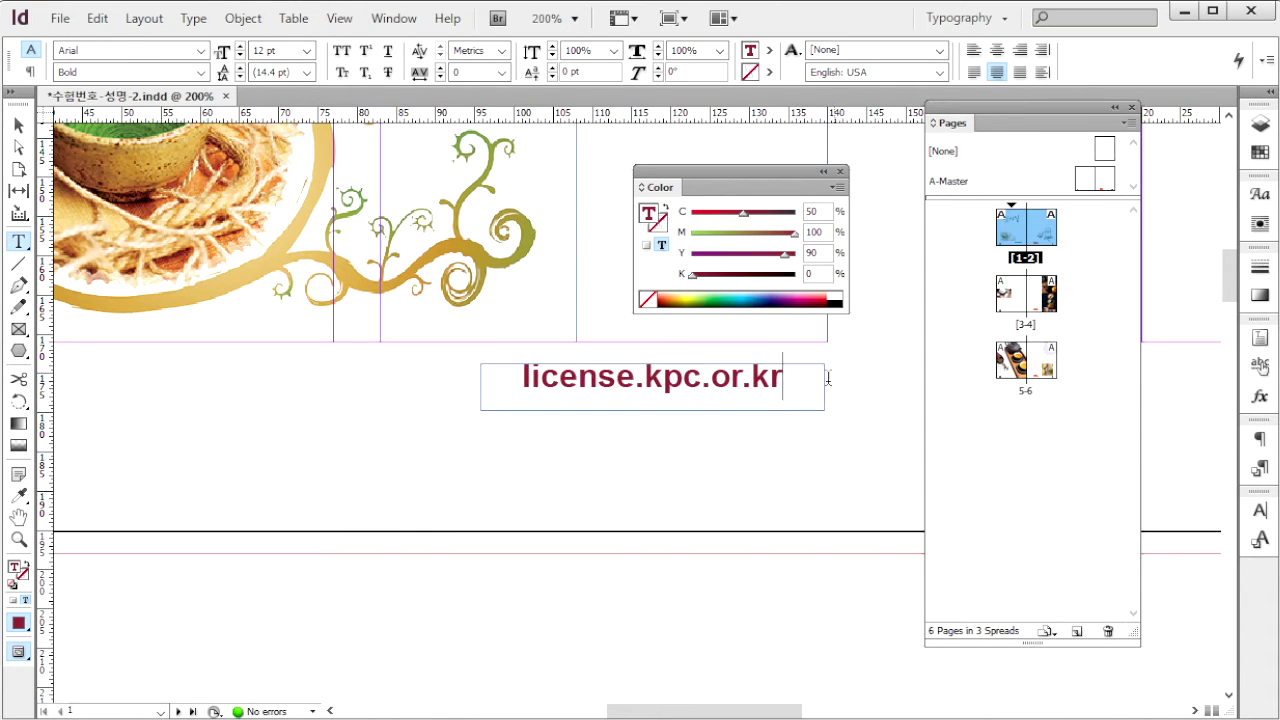
left_click_drag(828, 378, 512, 383)
key("ctrl+c")
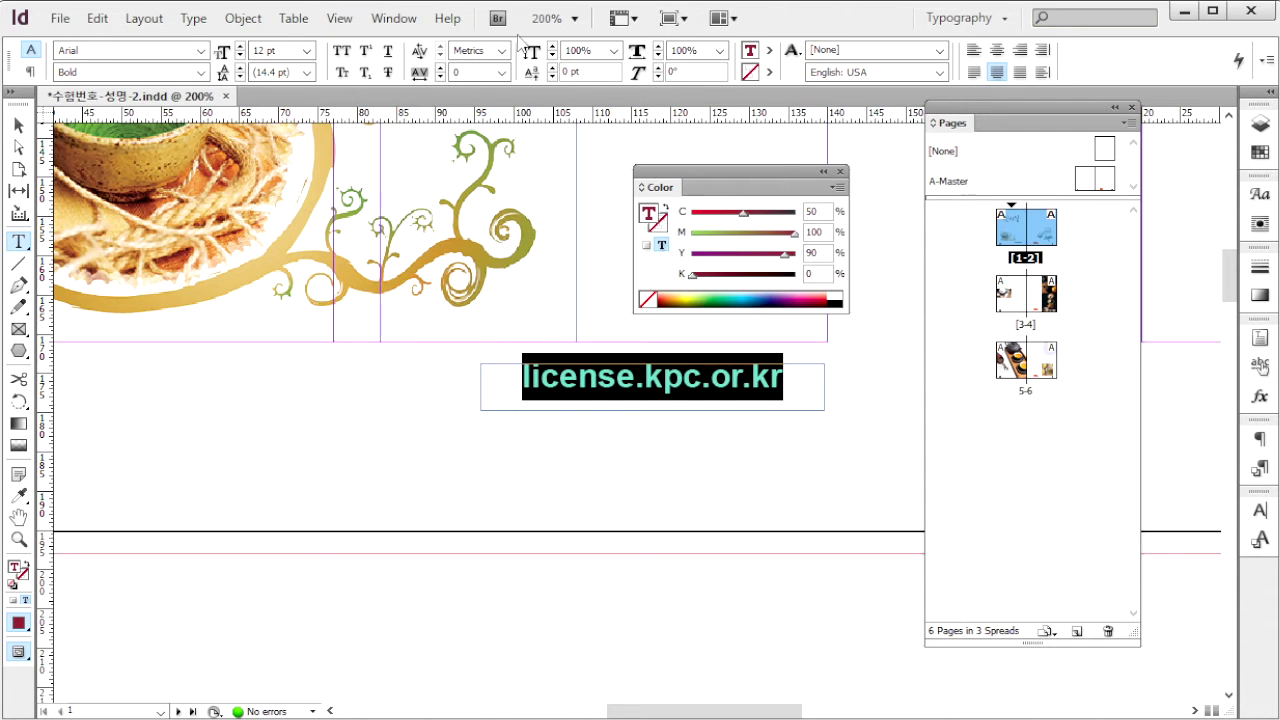
key("Escape")
left_click_drag(793, 458, 574, 443)
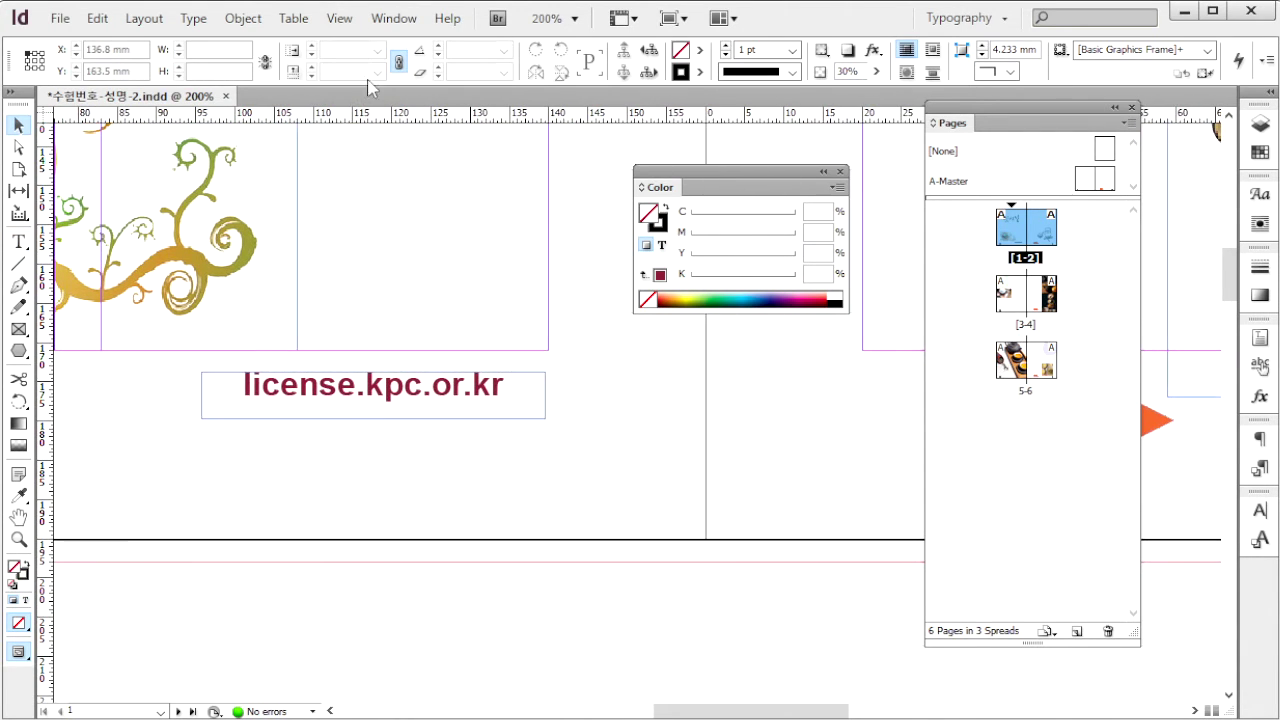
left_click(402, 20)
mouse_move(505, 277)
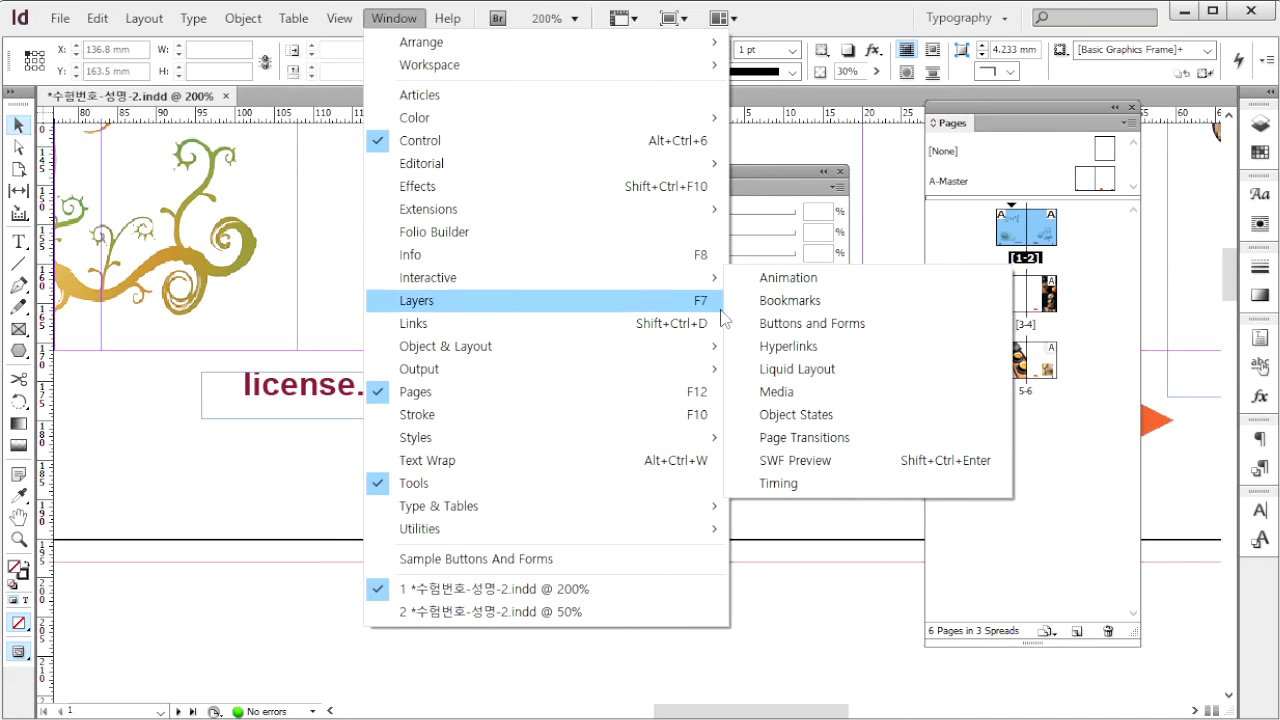
left_click(781, 346)
left_click_drag(1097, 323, 686, 334)
triple_click(521, 400)
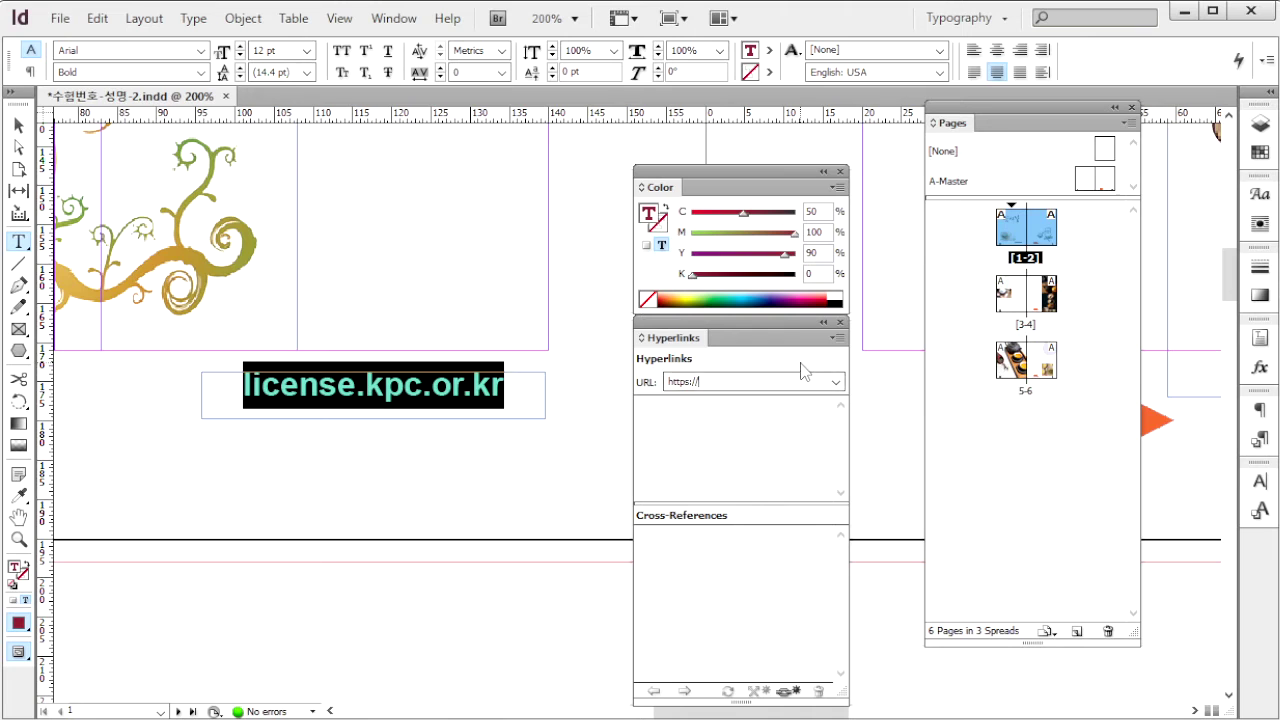
key("ctrl+v")
key("Return")
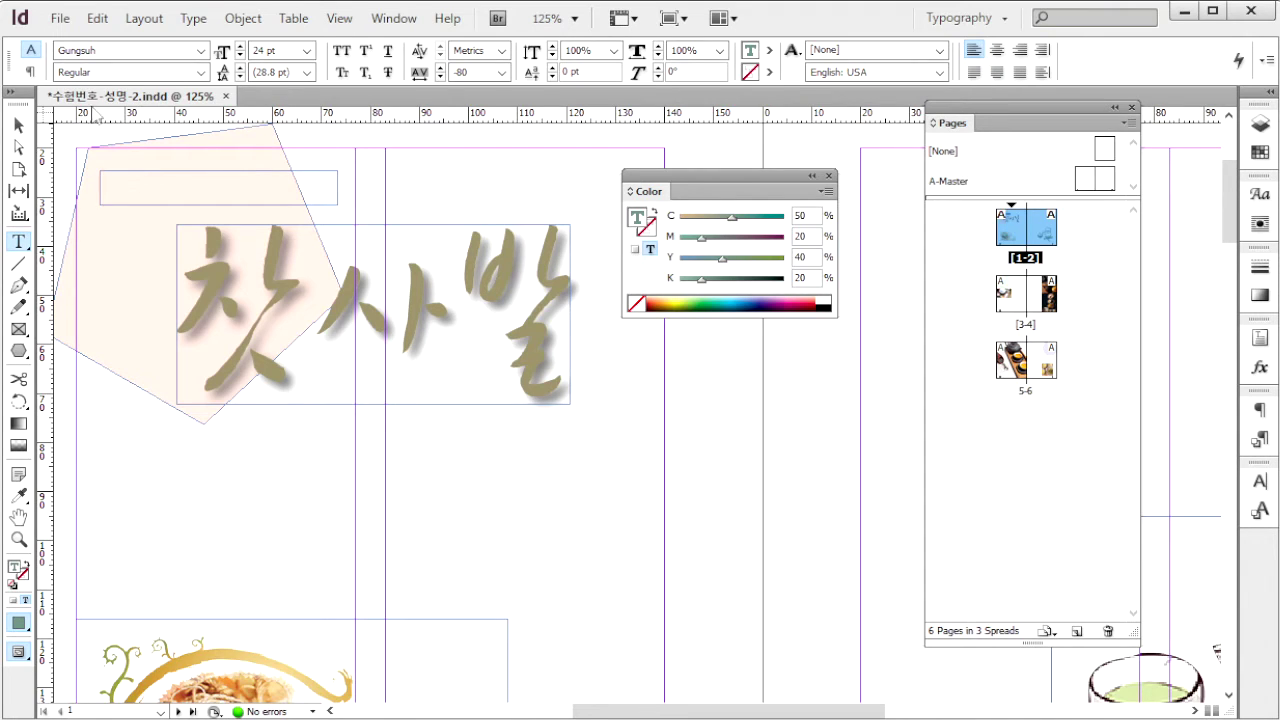
Format the empty text frame above the 찻사발 title as Gungsuh 24 pt, tracking -80, color C 50, M 20, Y 40, K 20.
left_click(85, 52)
left_click(306, 50)
left_click(281, 46)
double_click(482, 72)
left_click(503, 72)
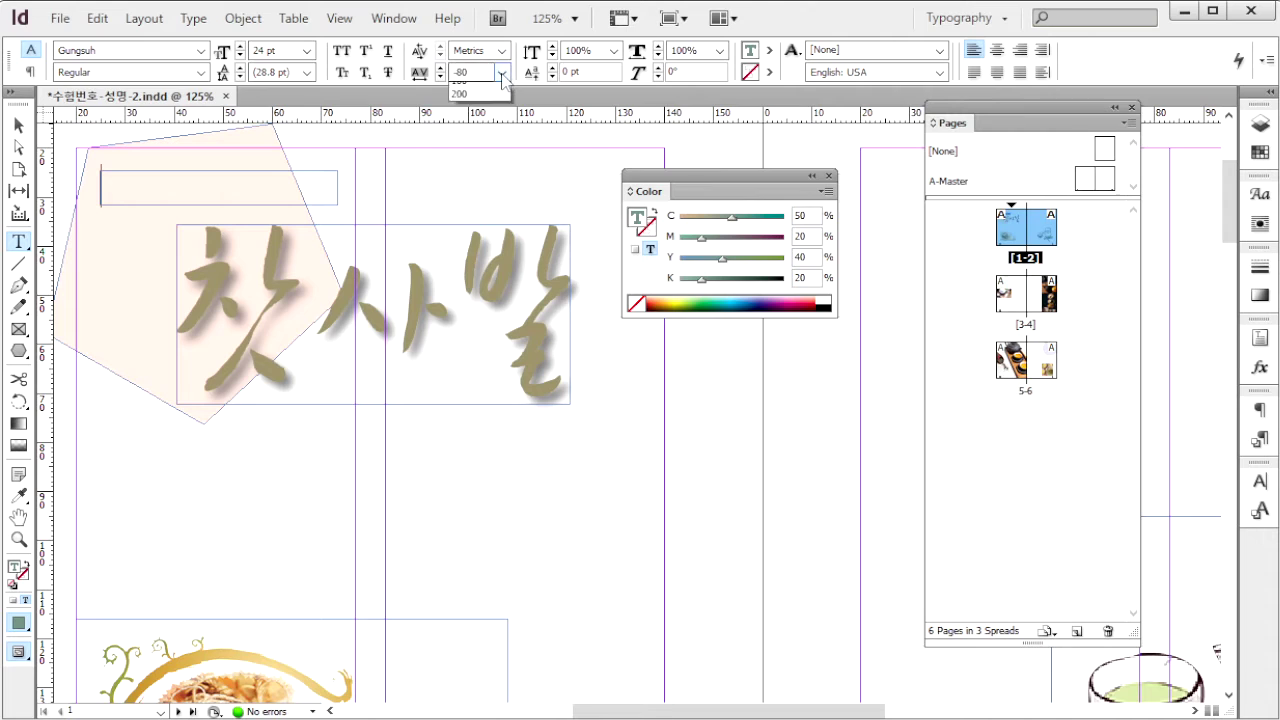
left_click(814, 214)
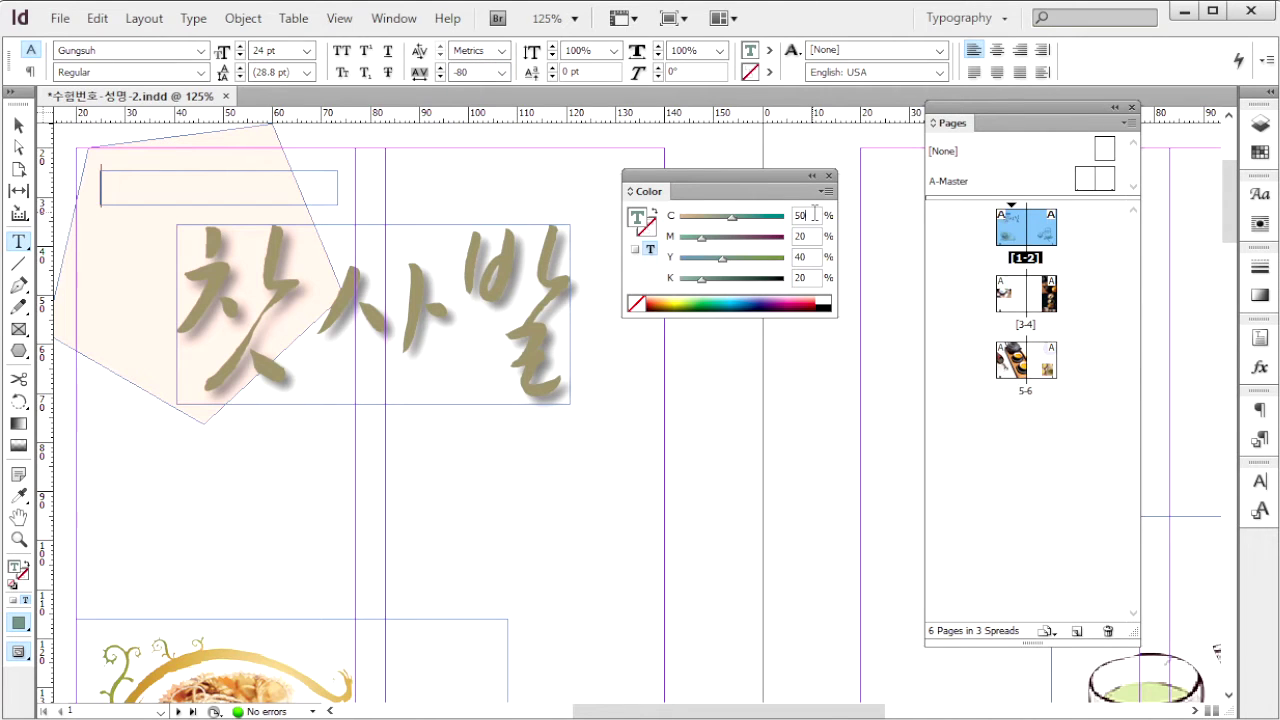
left_click(809, 237)
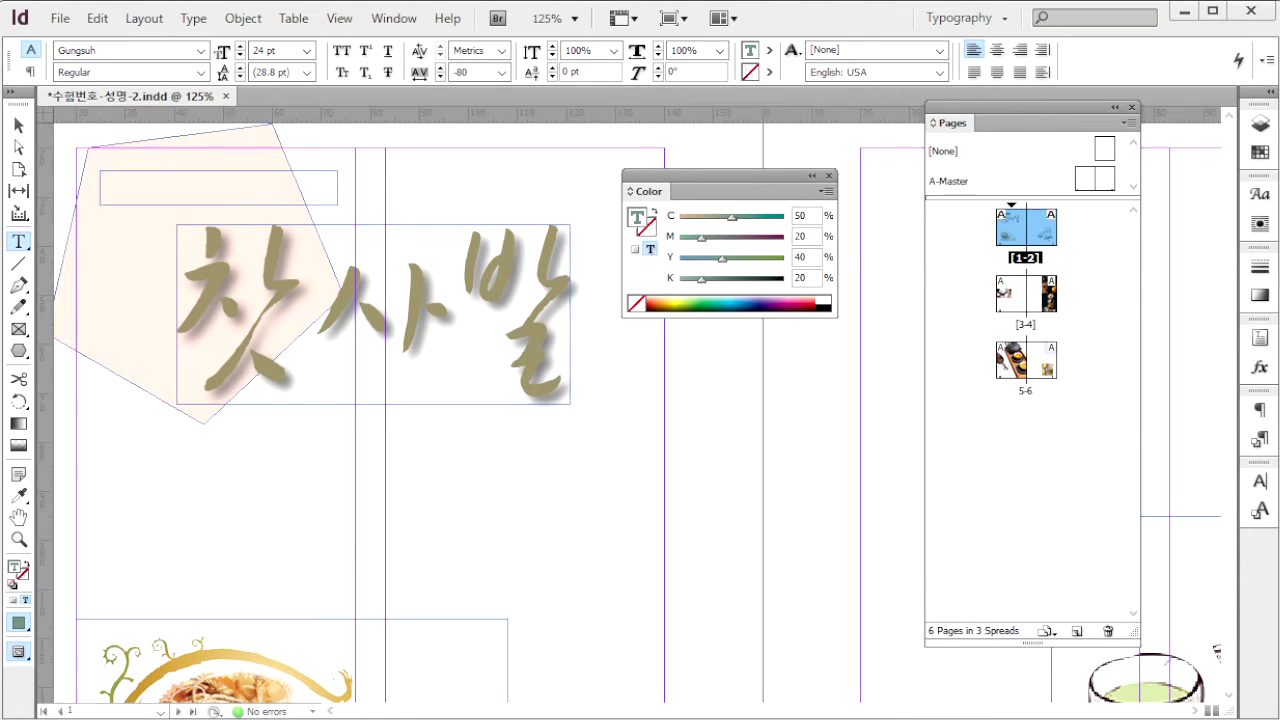
Check the 1급-201.jpg reference and enter 문경 전통 in the text frame over the pentagon.
key("alt+Tab")
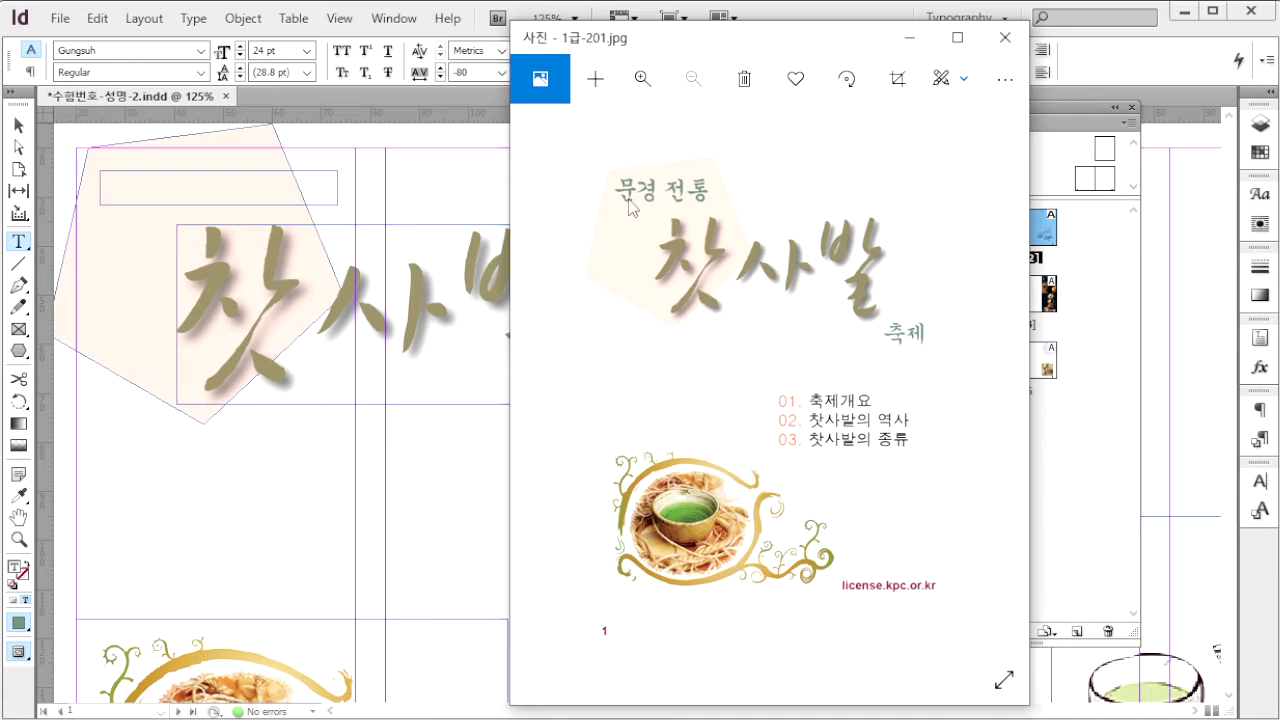
left_click(186, 193)
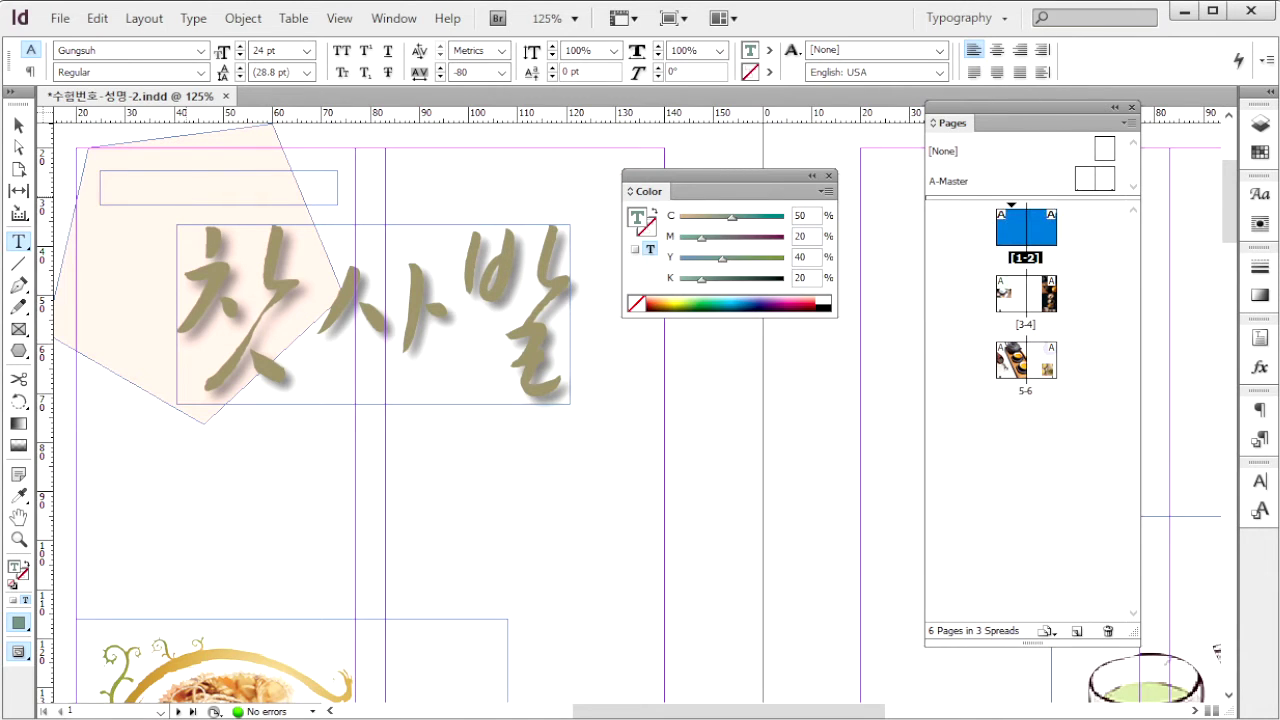
key("ctrl+v")
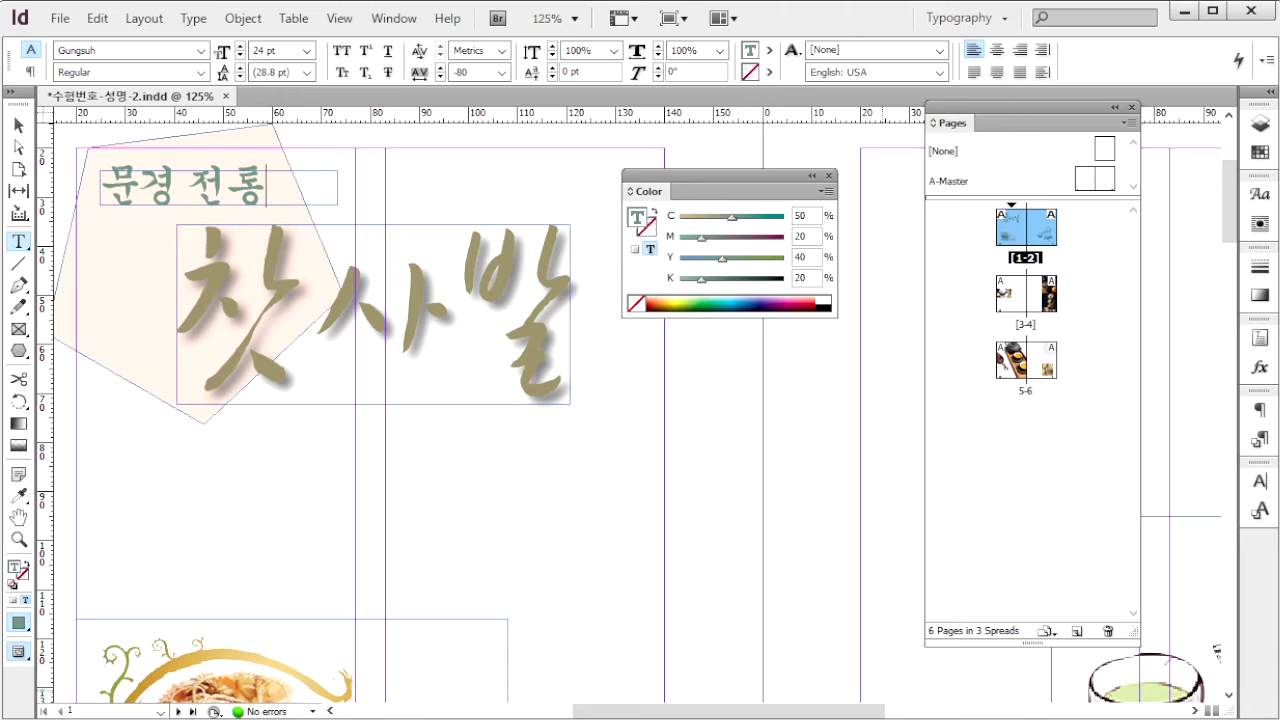
Duplicate the 문경 전통 frame beneath the right end of the 찻사발 title, replace its text with 축제, and save.
key("alt+Tab")
left_click(166, 193)
key("Escape")
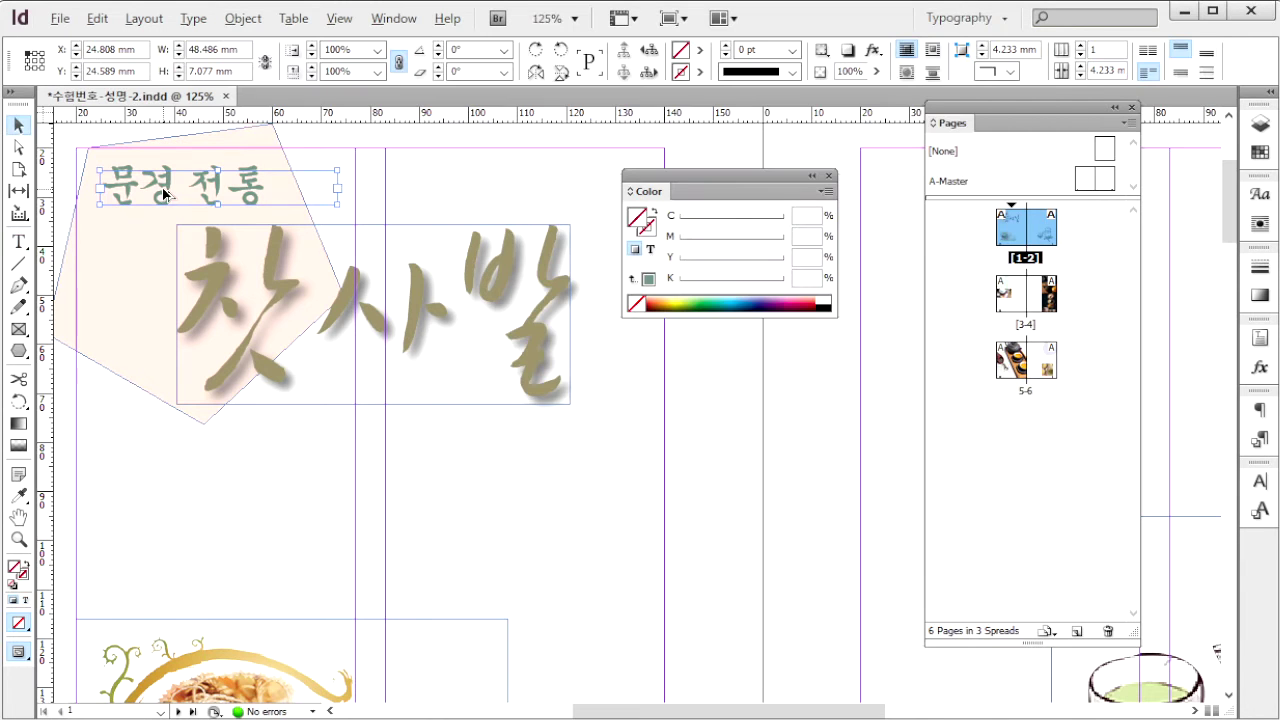
left_click_drag(166, 193, 611, 429)
double_click(611, 429)
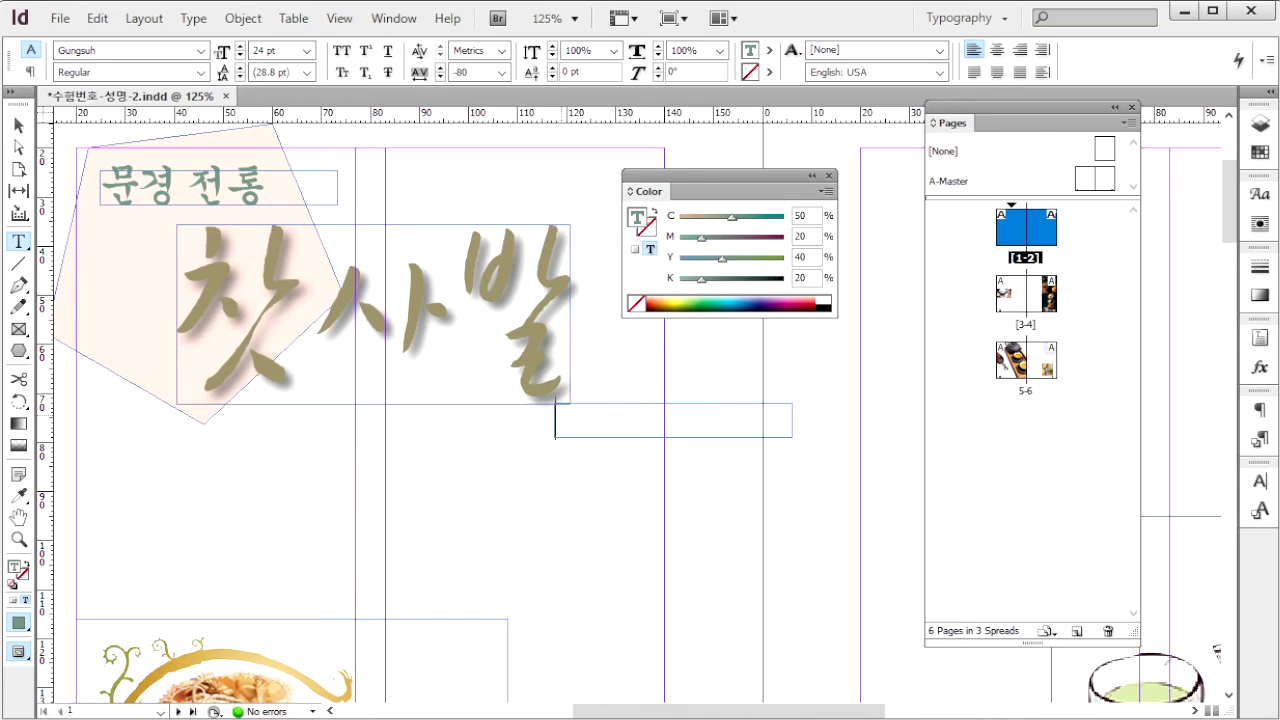
type("축제")
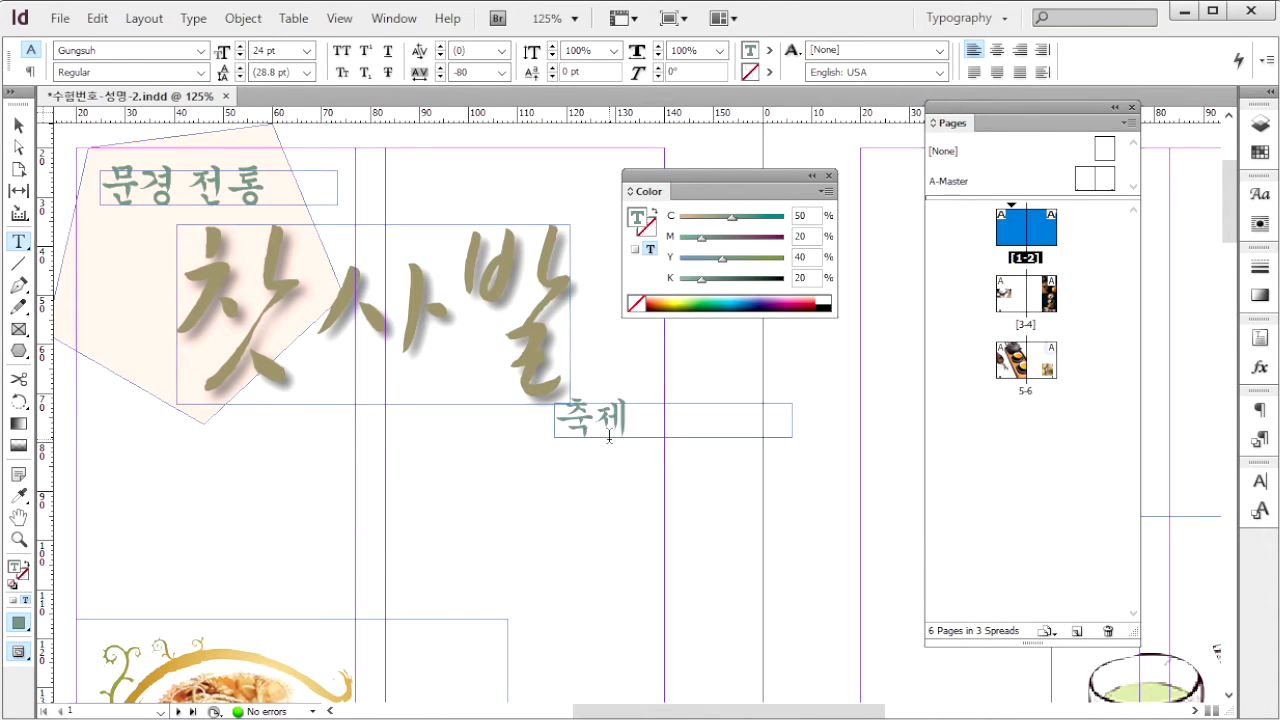
key("ctrl+s")
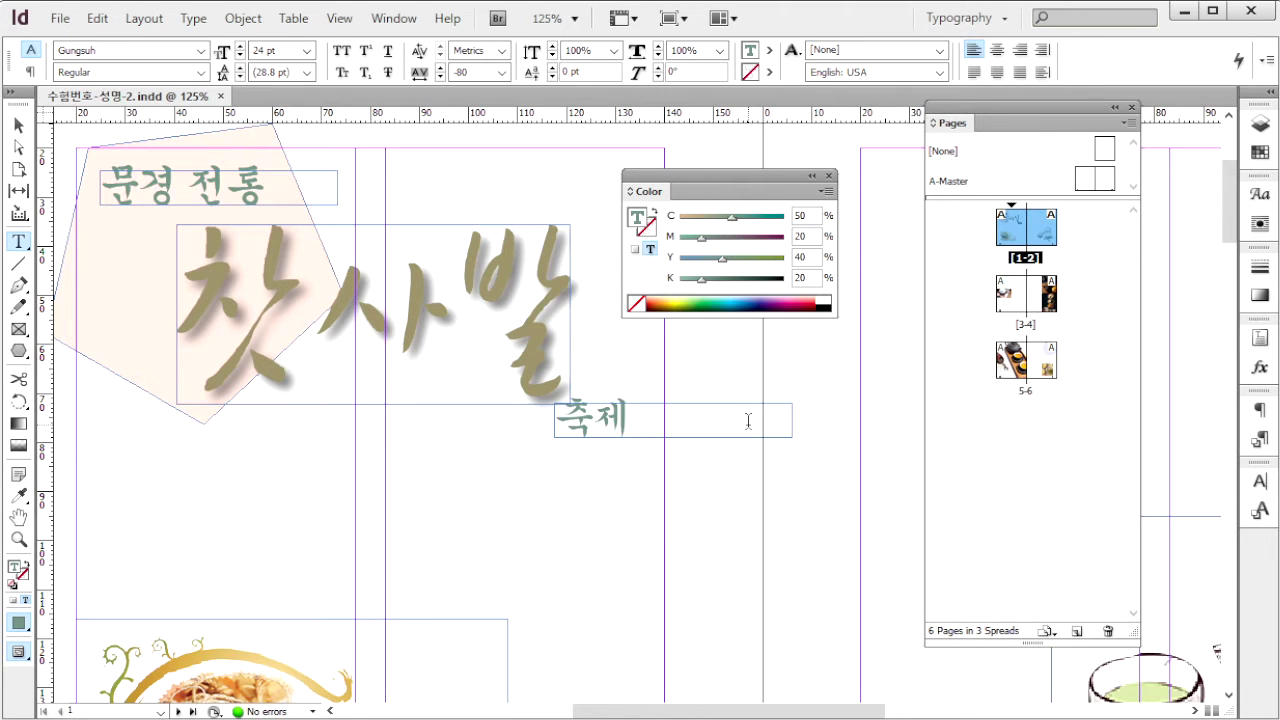
Check the 1급-201.jpg reference and draw a text frame about 58 mm wide below 축제 for the contents list.
key("alt+Tab")
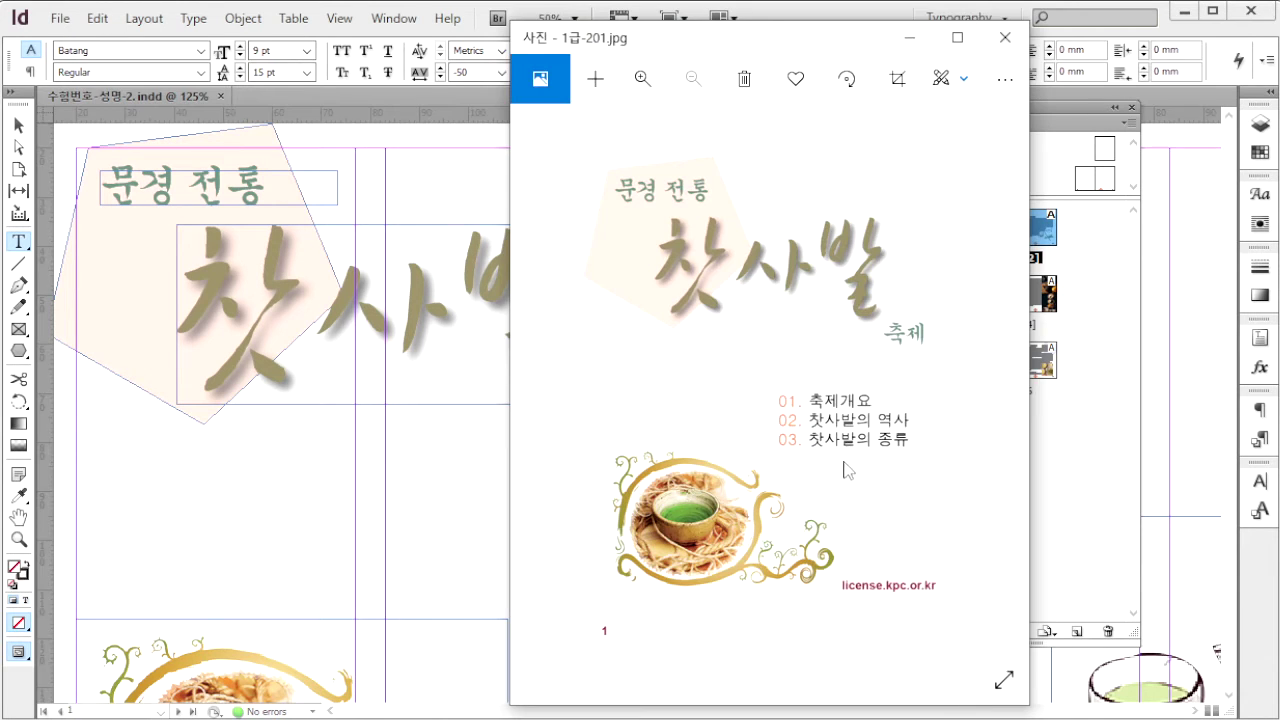
left_click(21, 242)
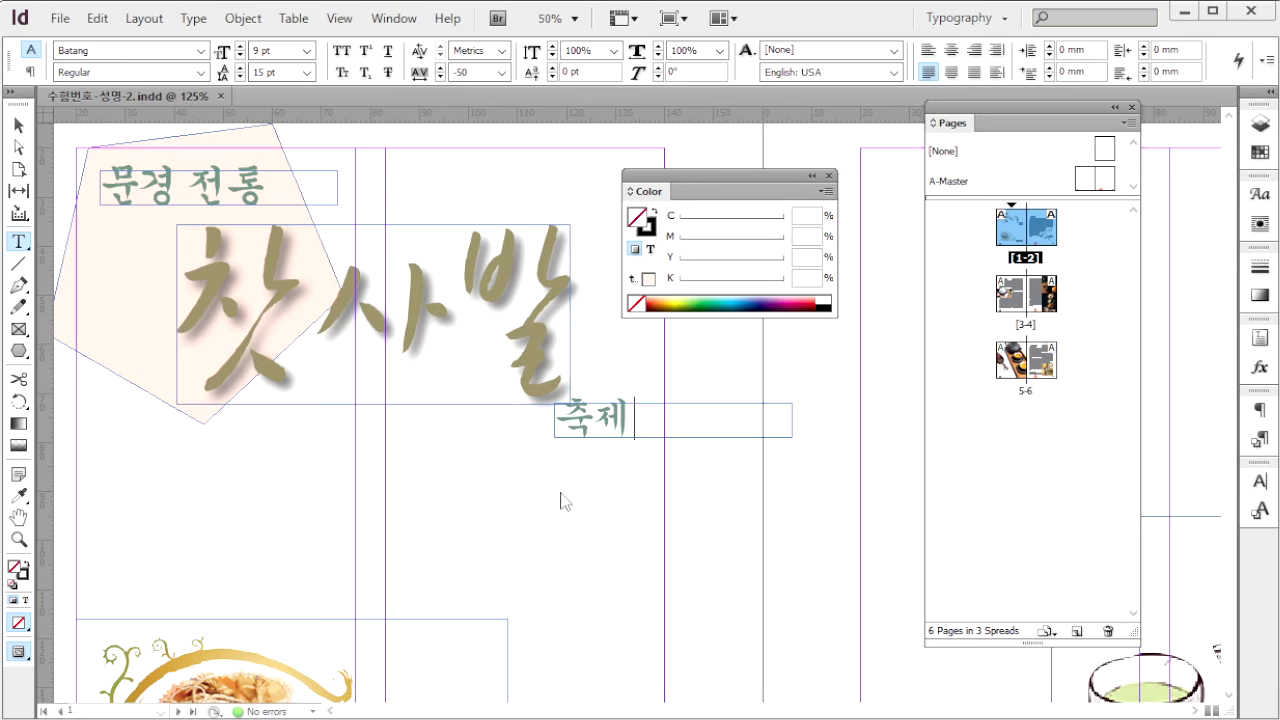
left_click_drag(450, 487, 733, 605)
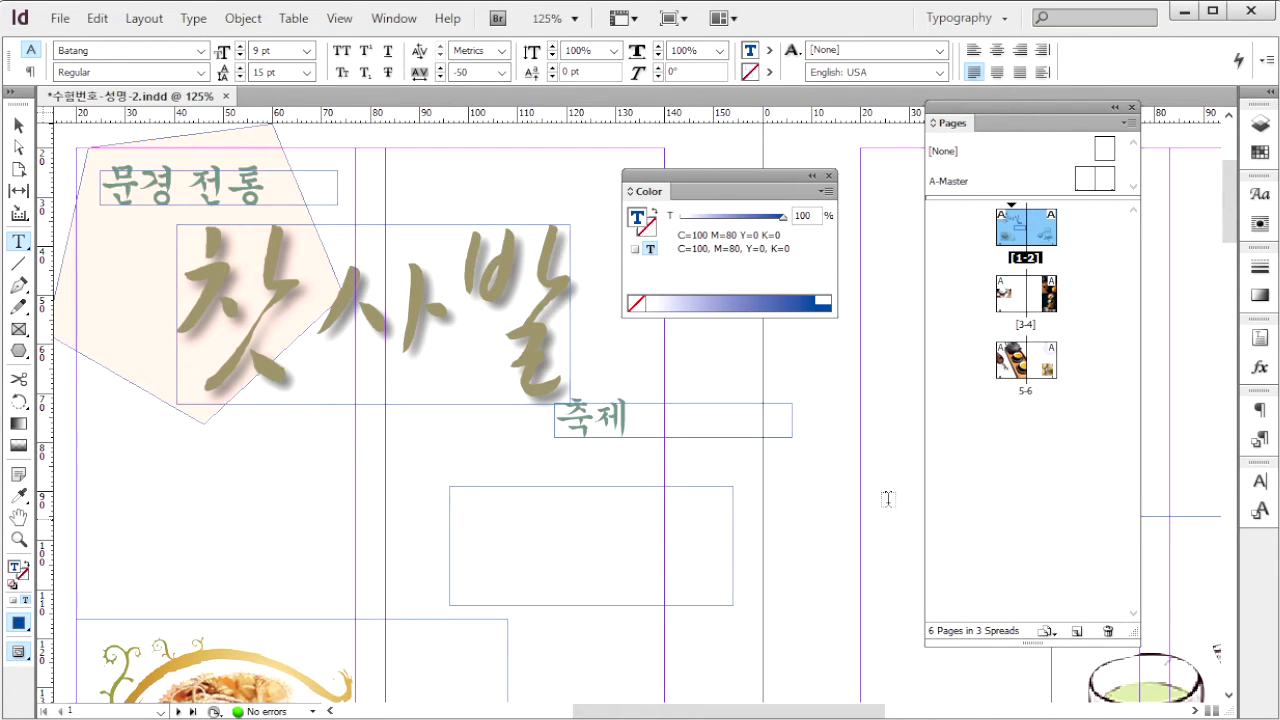
Set the new frame's text to Dotum 16 pt, tracking 0, K 100, and enter 01. 축제개요, 02. 찻사발의 역사, 03. 찻사발의 종류 on separate lines.
left_click(200, 50)
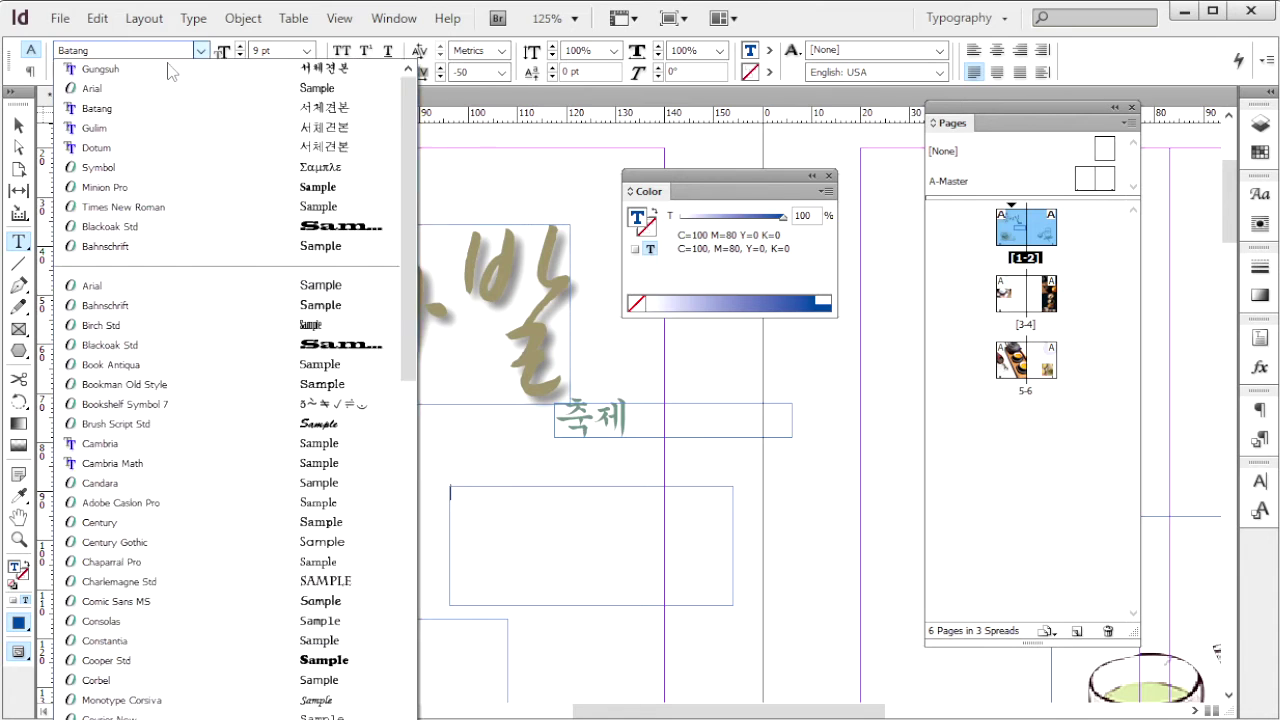
scroll(200, 140, "down", 2)
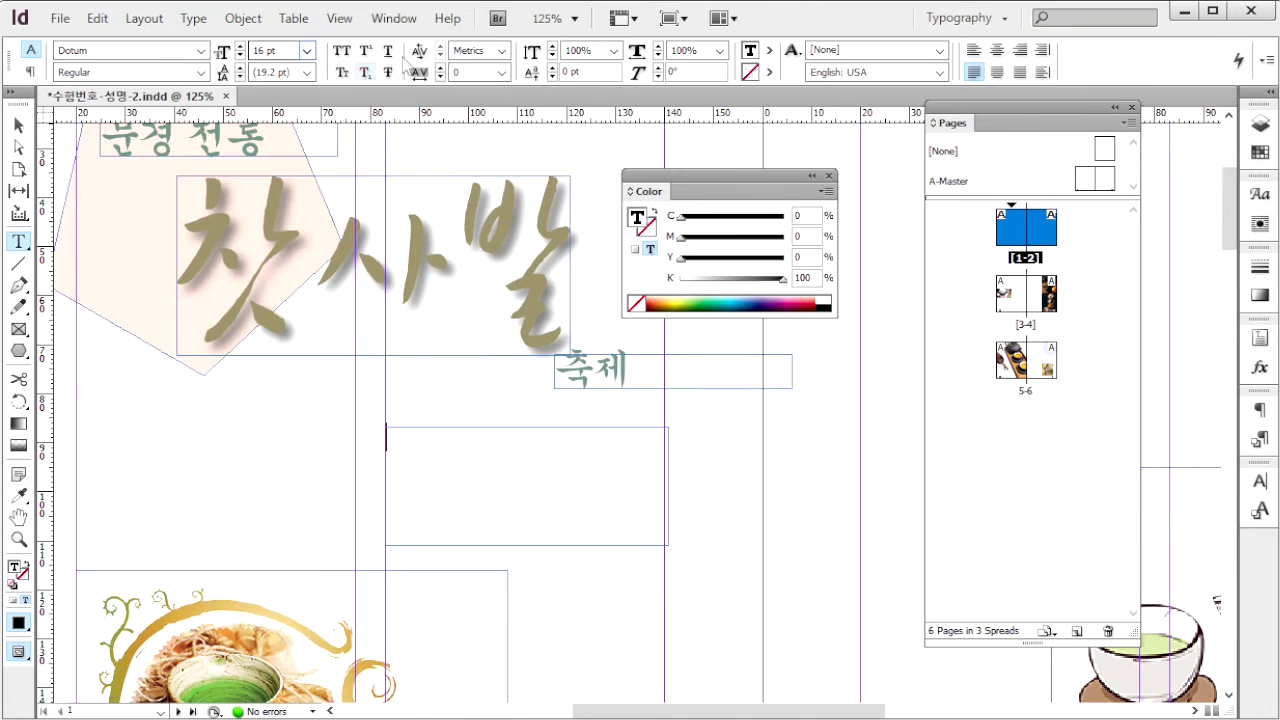
left_click(307, 50)
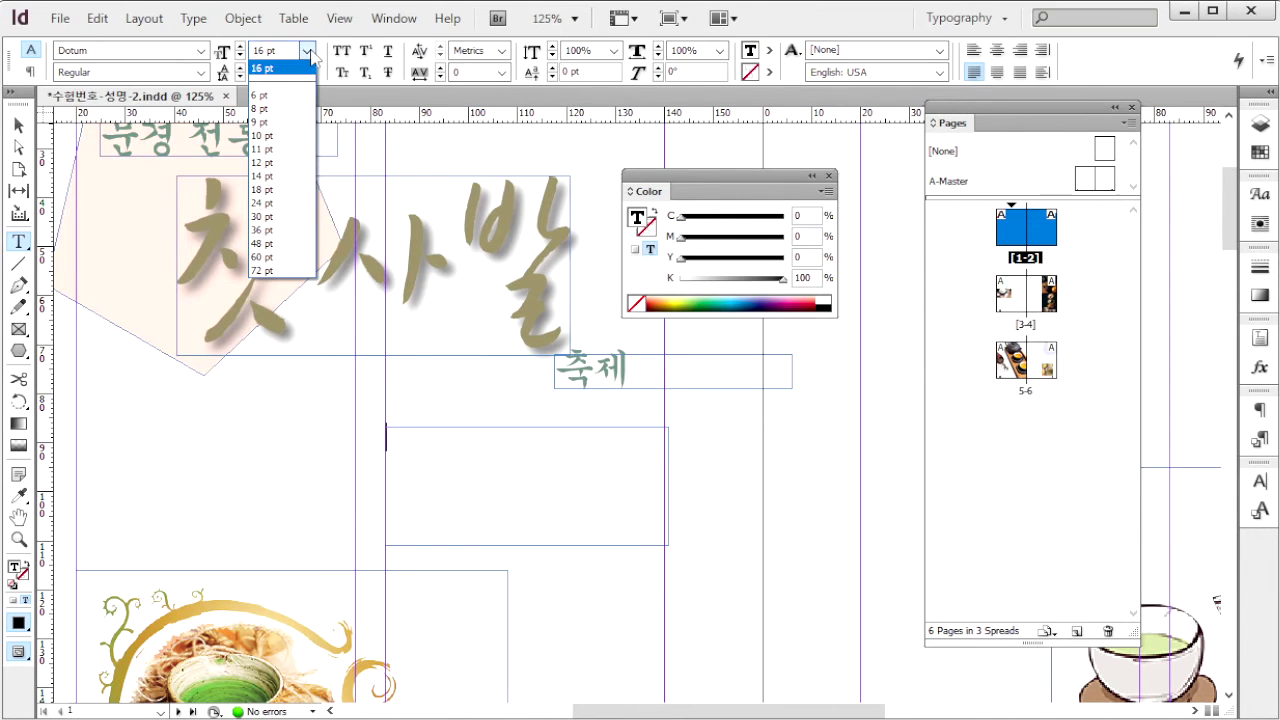
left_click(262, 68)
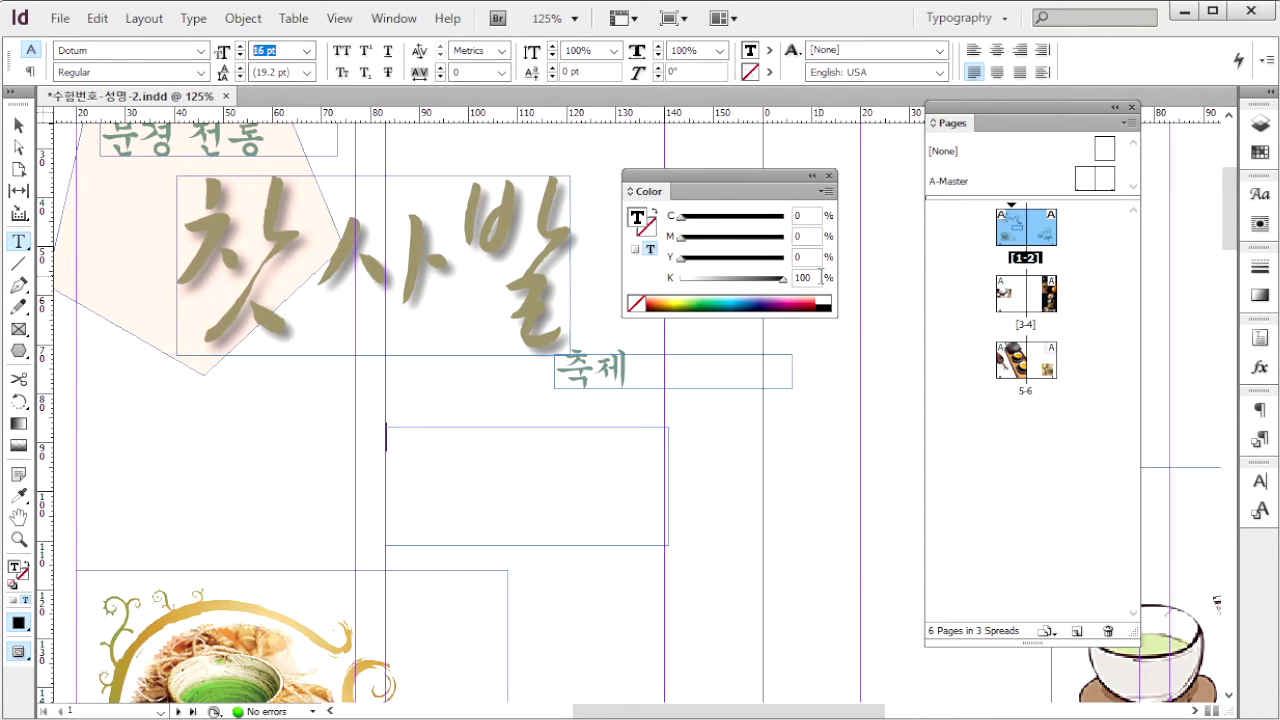
left_click(517, 450)
type("01. 축제개요 02. 찻사발의 역사 03. 찻사발의 종류")
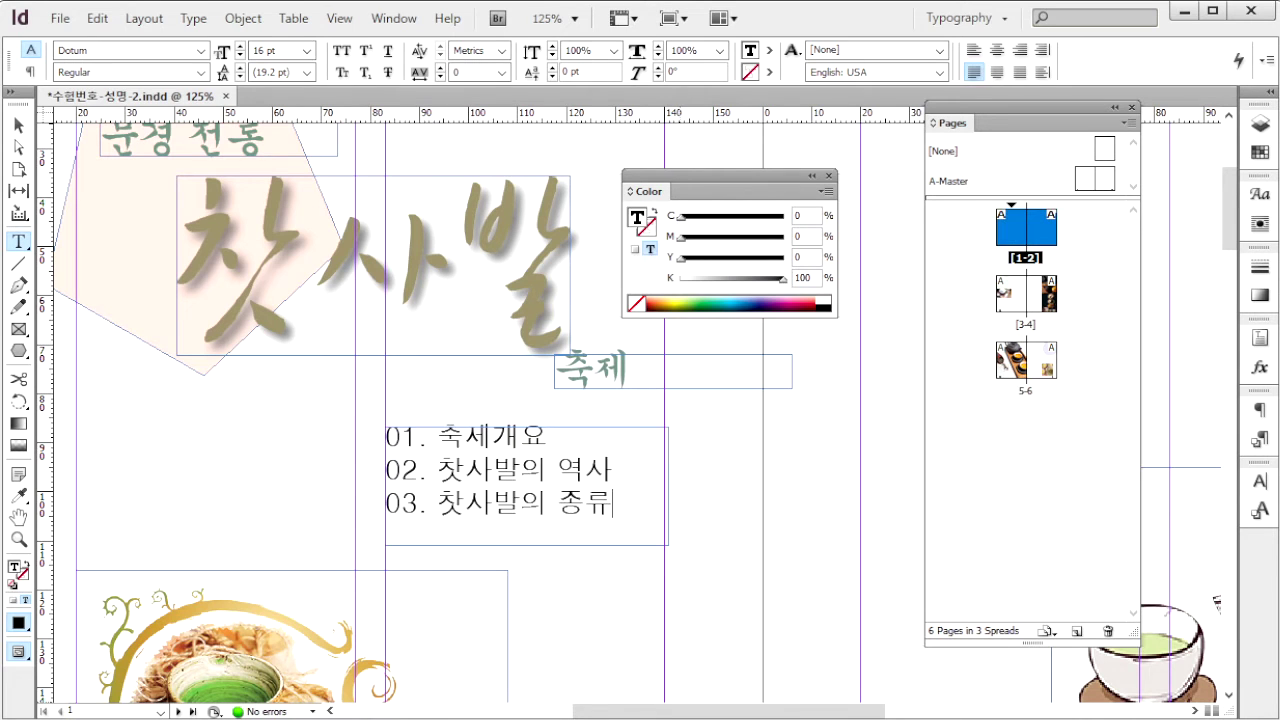
Color the list numbers 01., 02. and 03. with C 0, M 70, Y 90, K 0 to match the 1급-201.jpg reference.
key("alt+Tab")
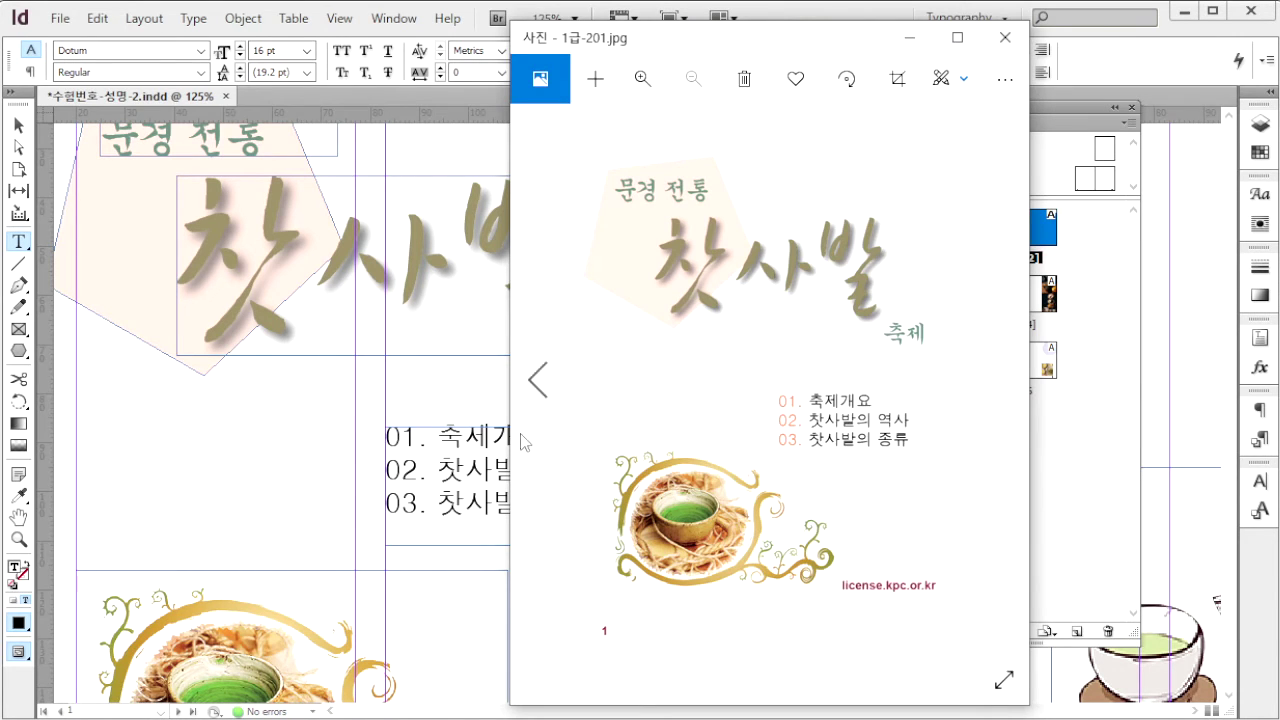
left_click(436, 433)
left_click_drag(437, 437, 388, 438)
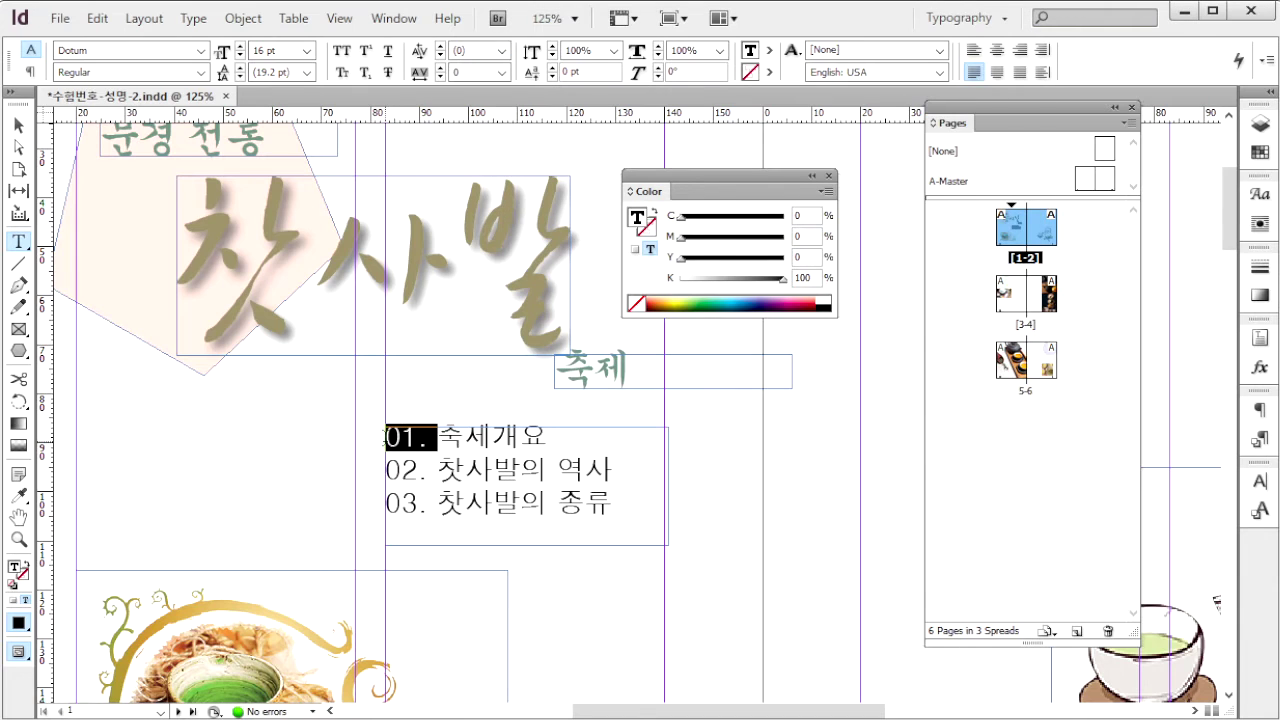
left_click(812, 236)
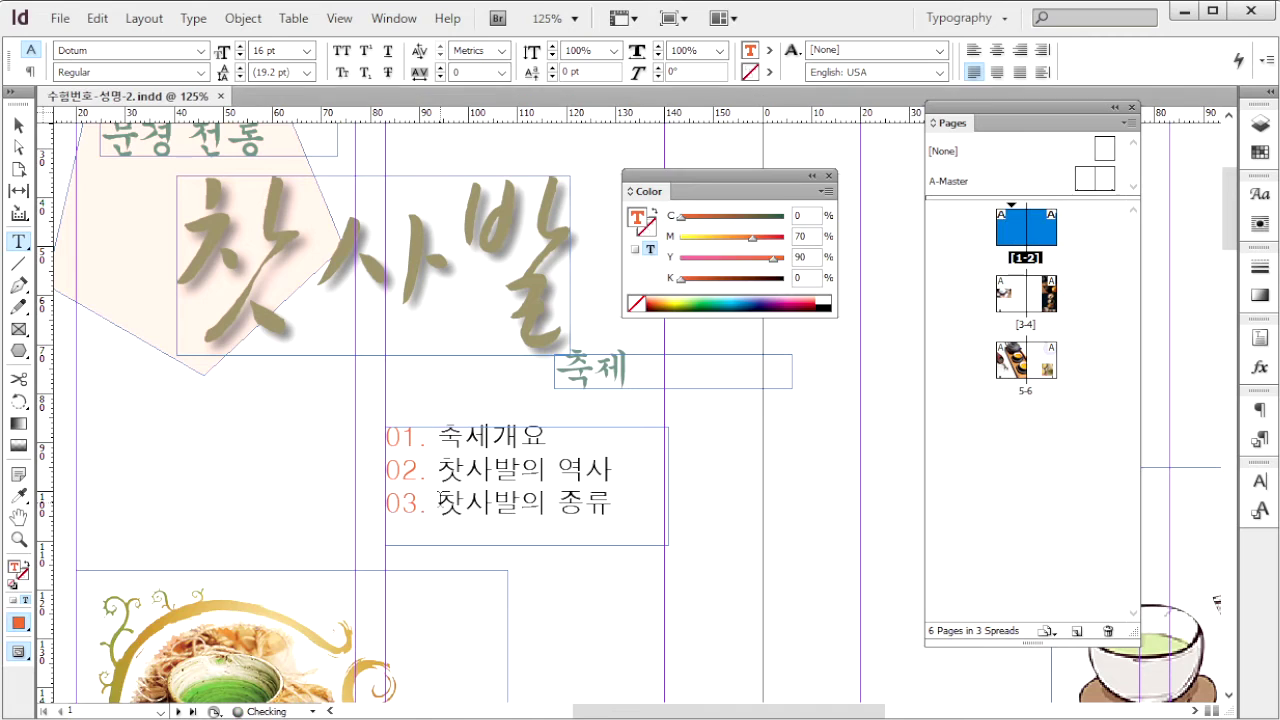
left_click_drag(437, 503, 387, 503)
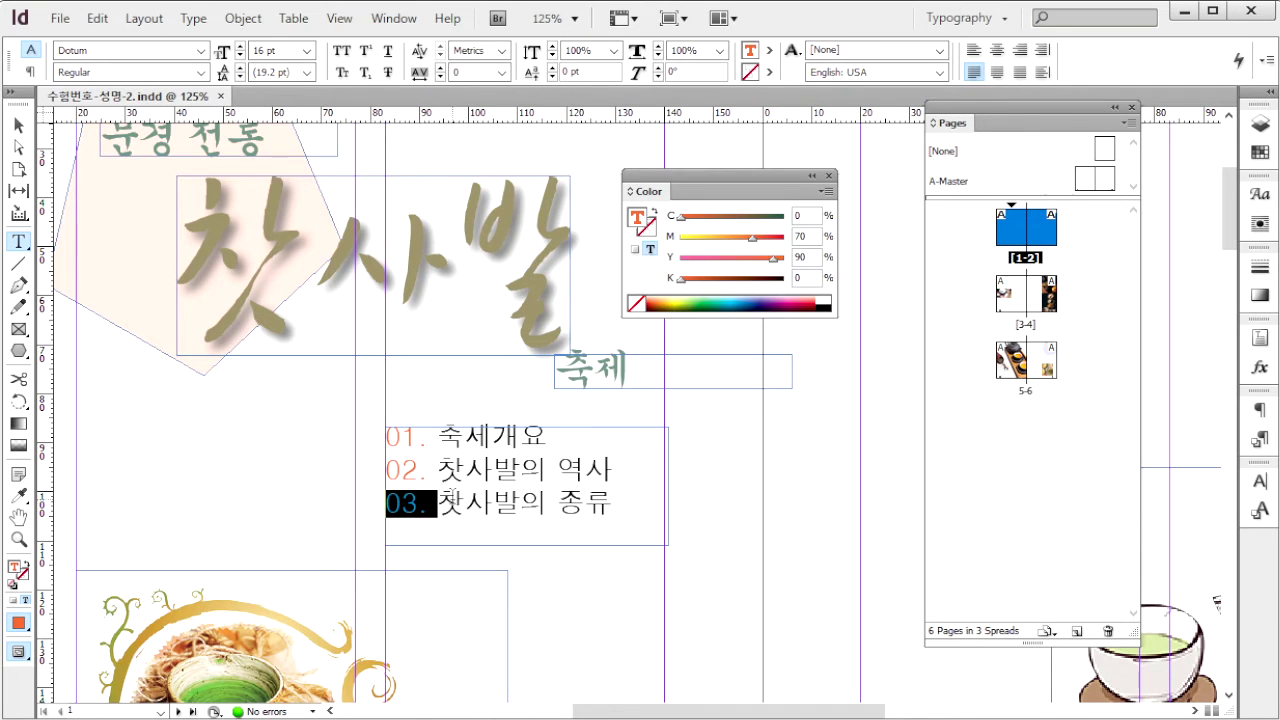
left_click(428, 500)
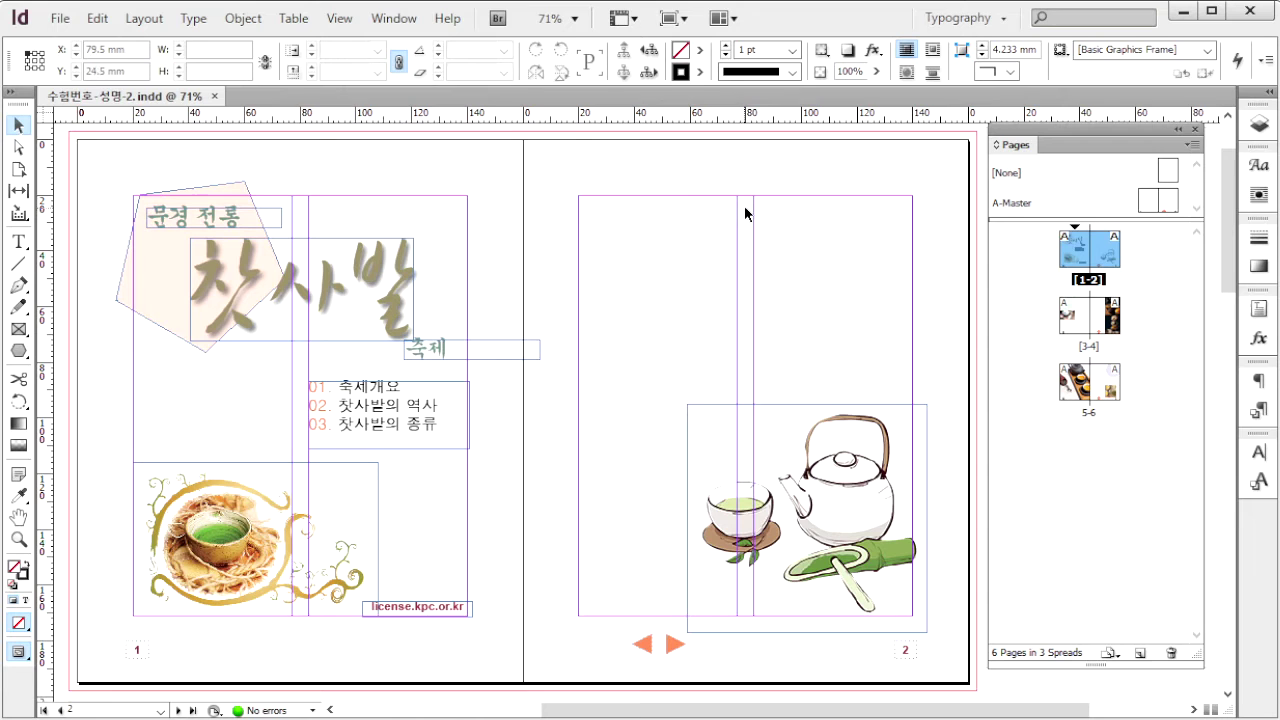
Add a new process CMYK color swatch with C 0, M 0, Y 0, K 100.
key("F5")
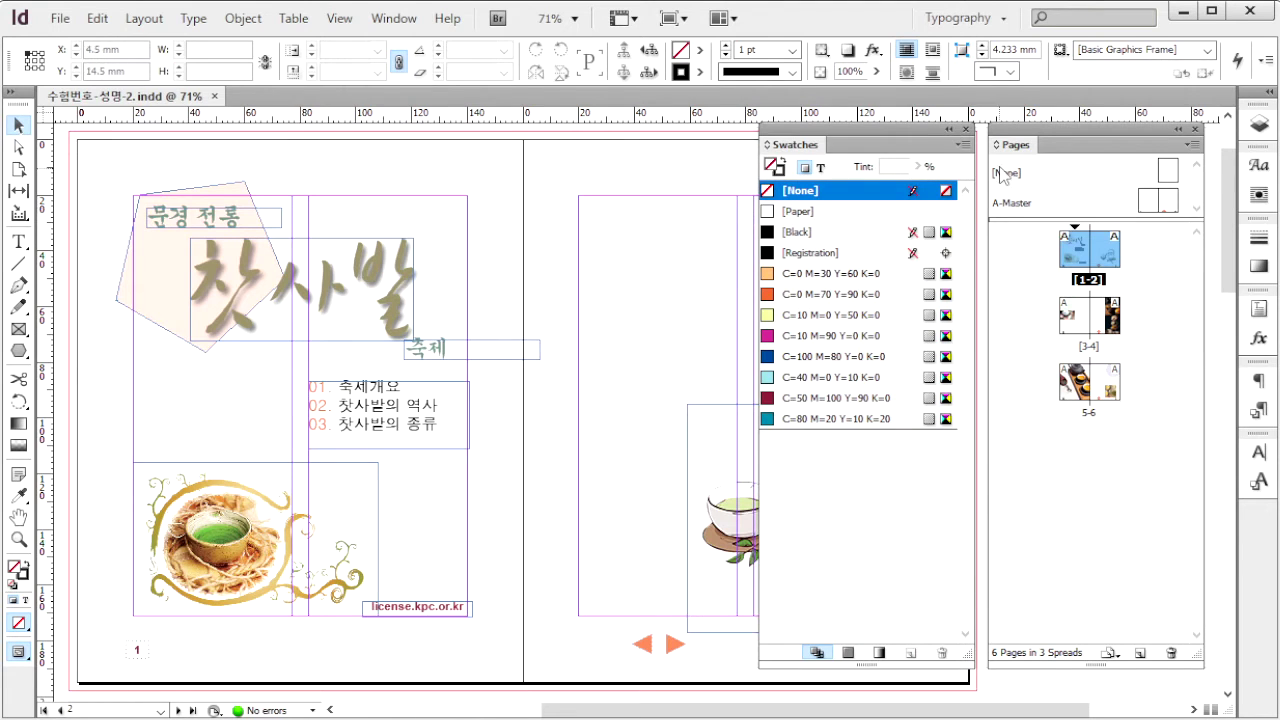
left_click(963, 145)
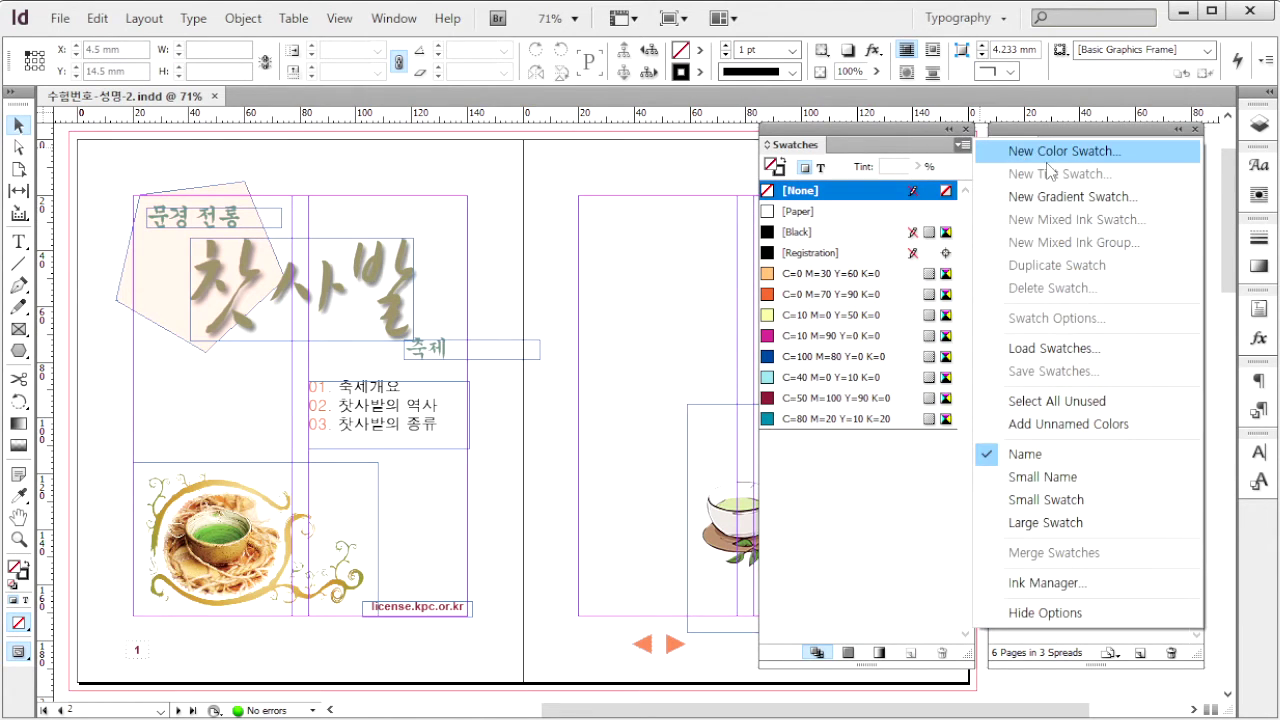
left_click(1050, 155)
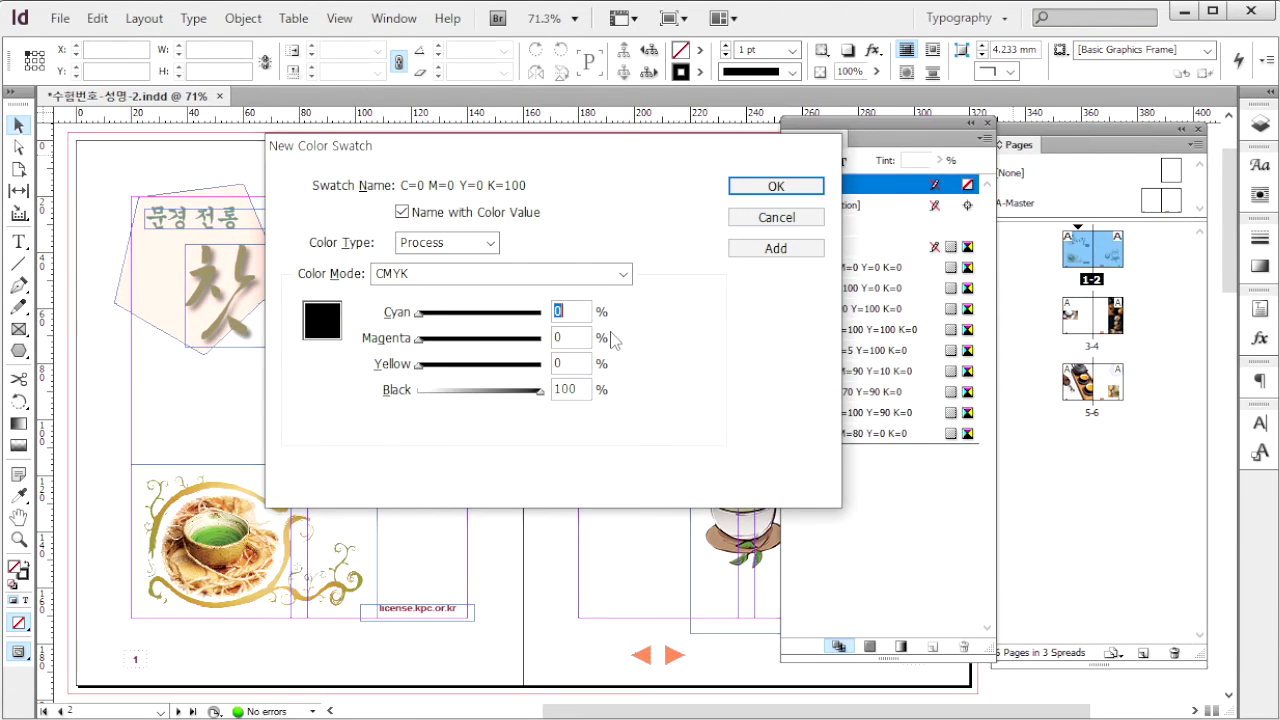
left_click(800, 250)
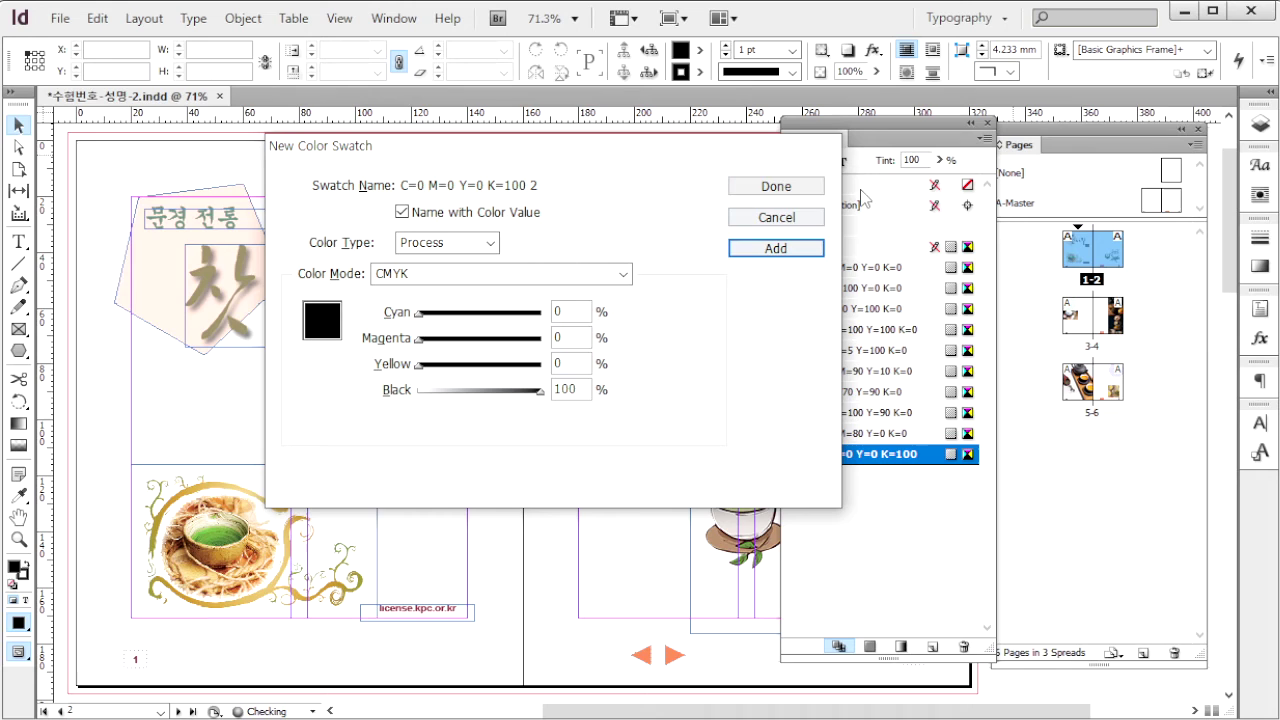
Add another process color swatch with C 100, M 80, Y 0, K 0.
left_click(577, 313)
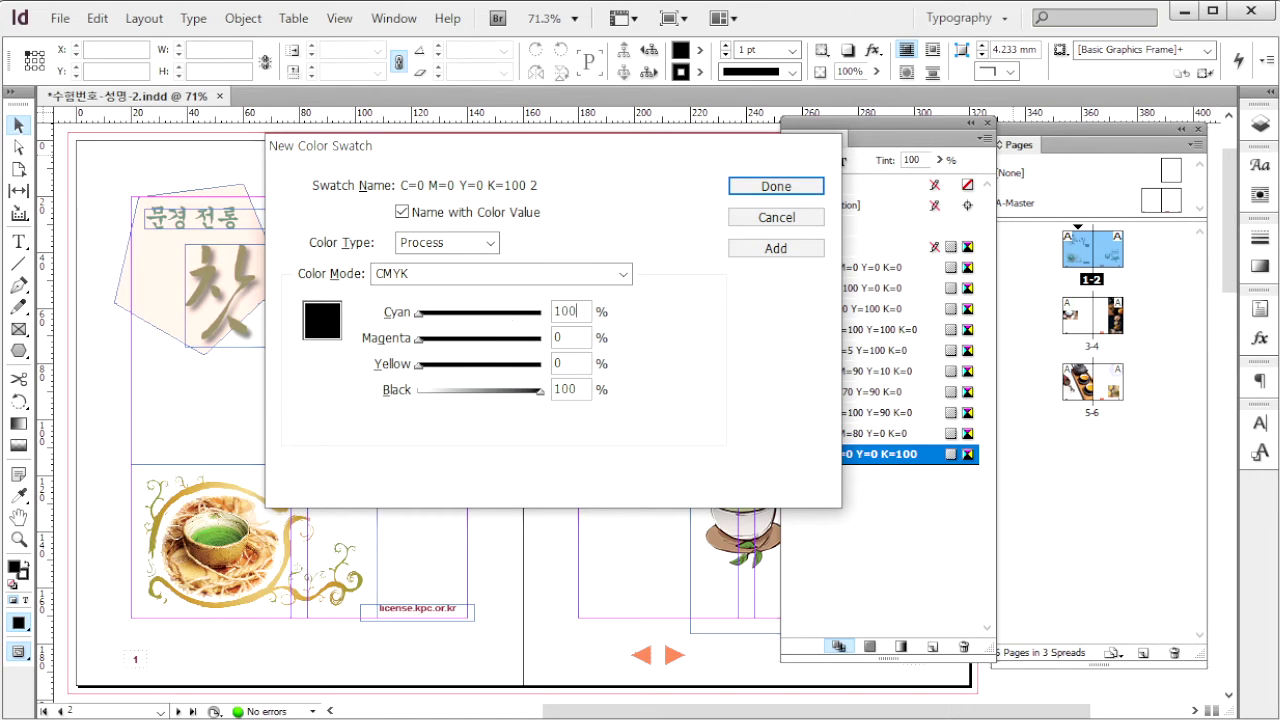
type("100")
key("Tab")
type("80")
key("Tab")
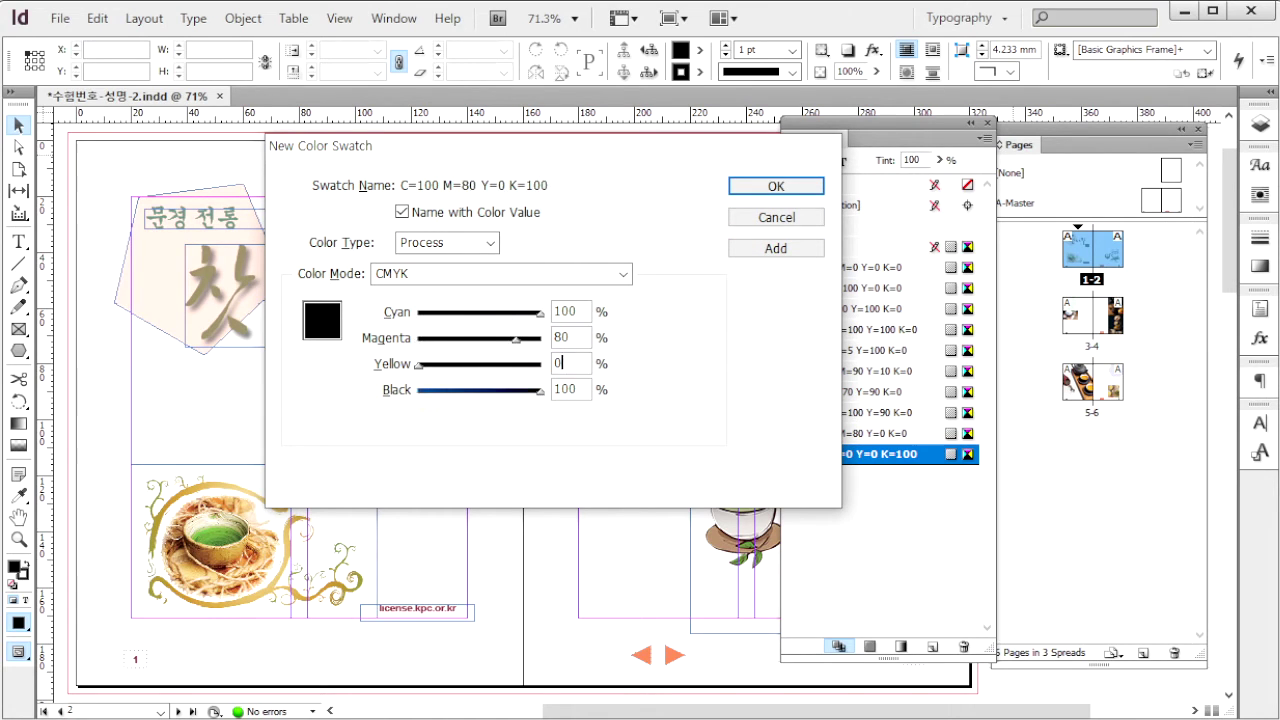
key("Tab")
type("0")
left_click(788, 250)
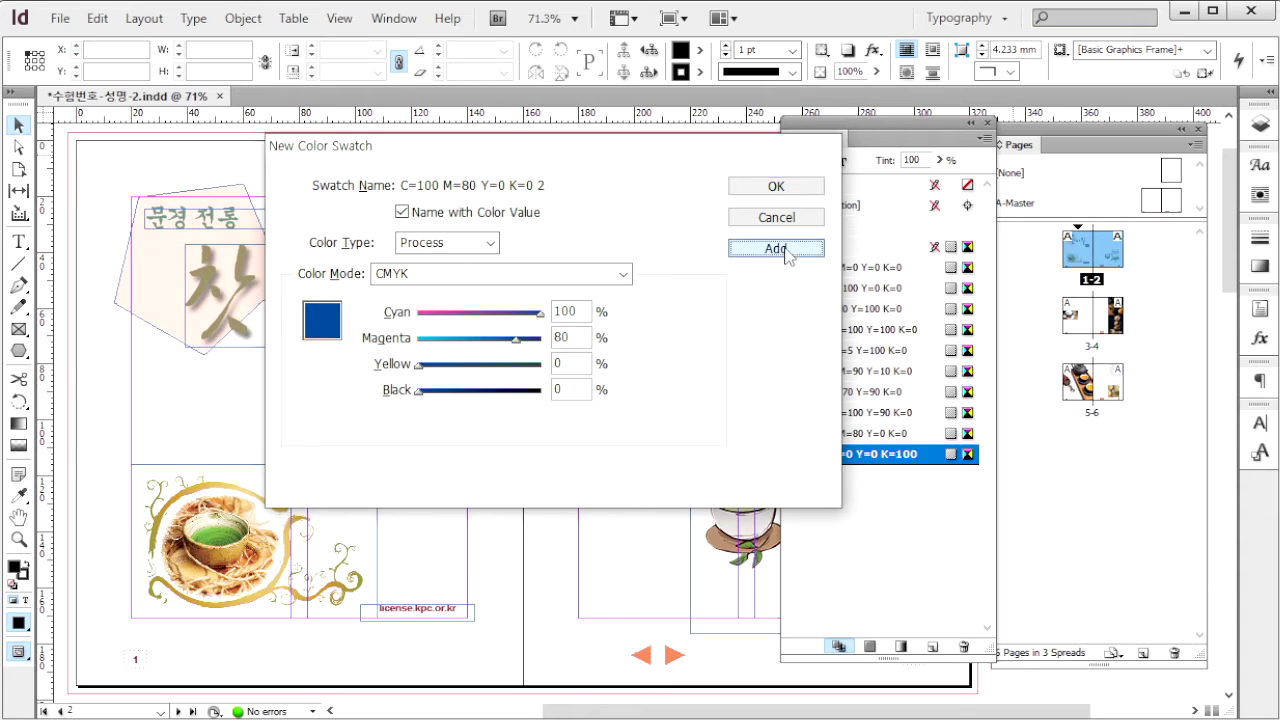
Try to define a further process color swatch with C 100, M 50, Y 0, K 50.
left_click(577, 338)
type("50")
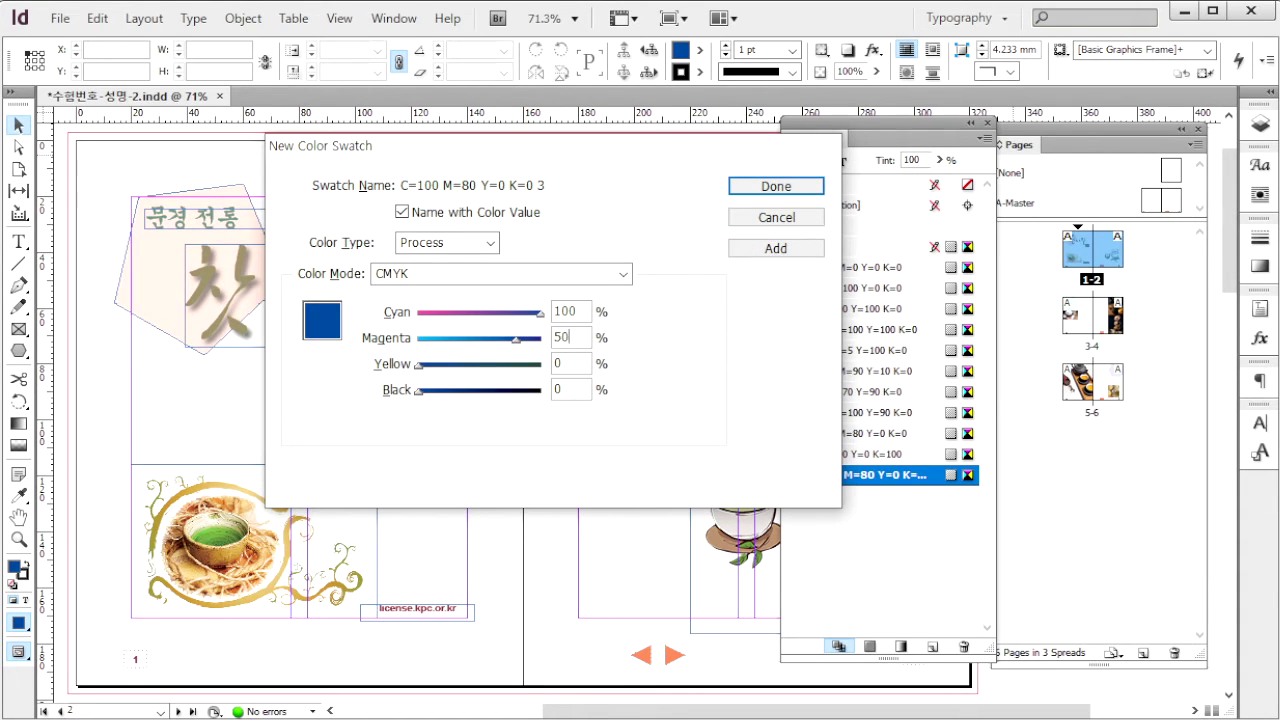
key("Tab")
key("Tab")
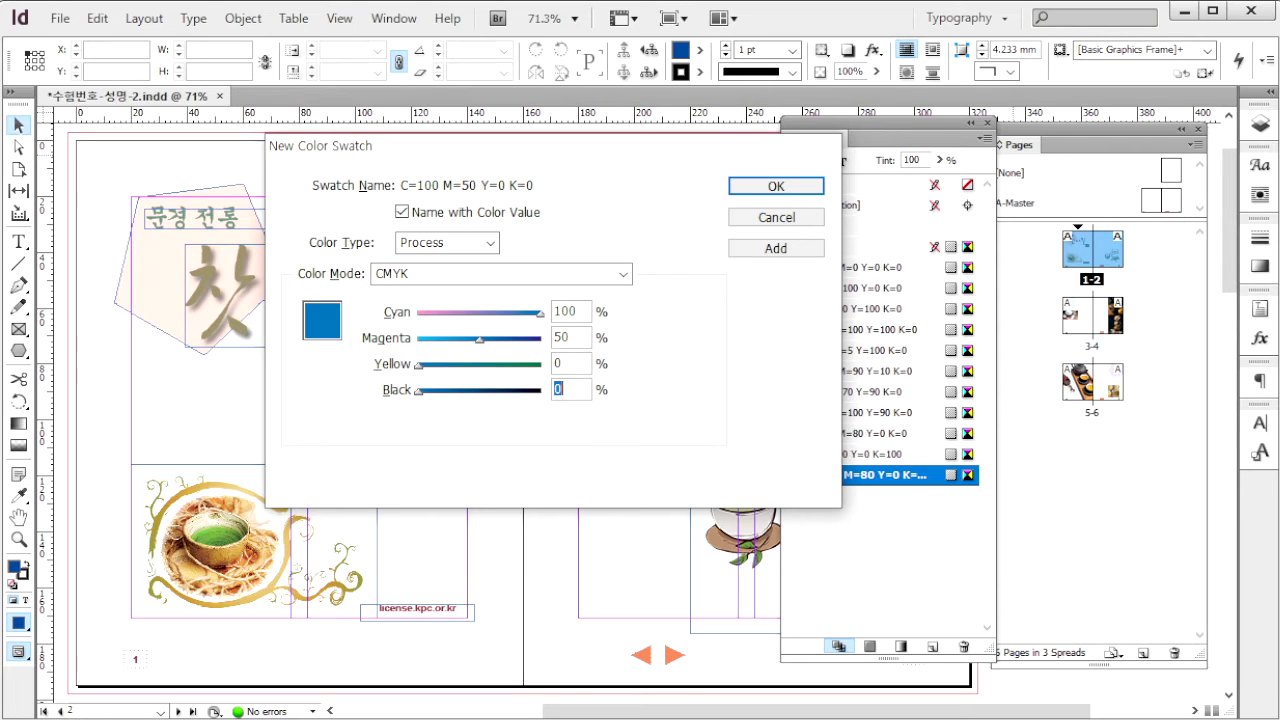
type("50")
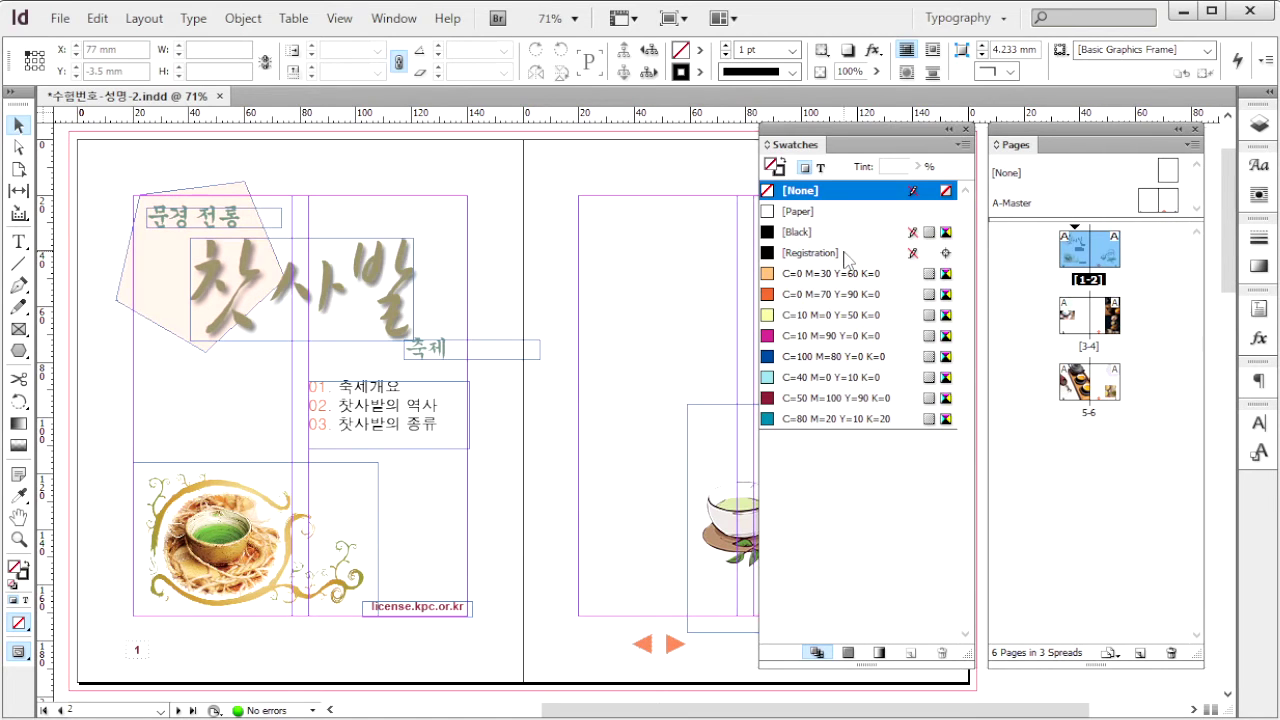
Create the paragraph style 본문1 with Dotum 9 pt, leading 15 pt, tracking -25, Left Justify, first line indent 4 mm and black text.
key("F11")
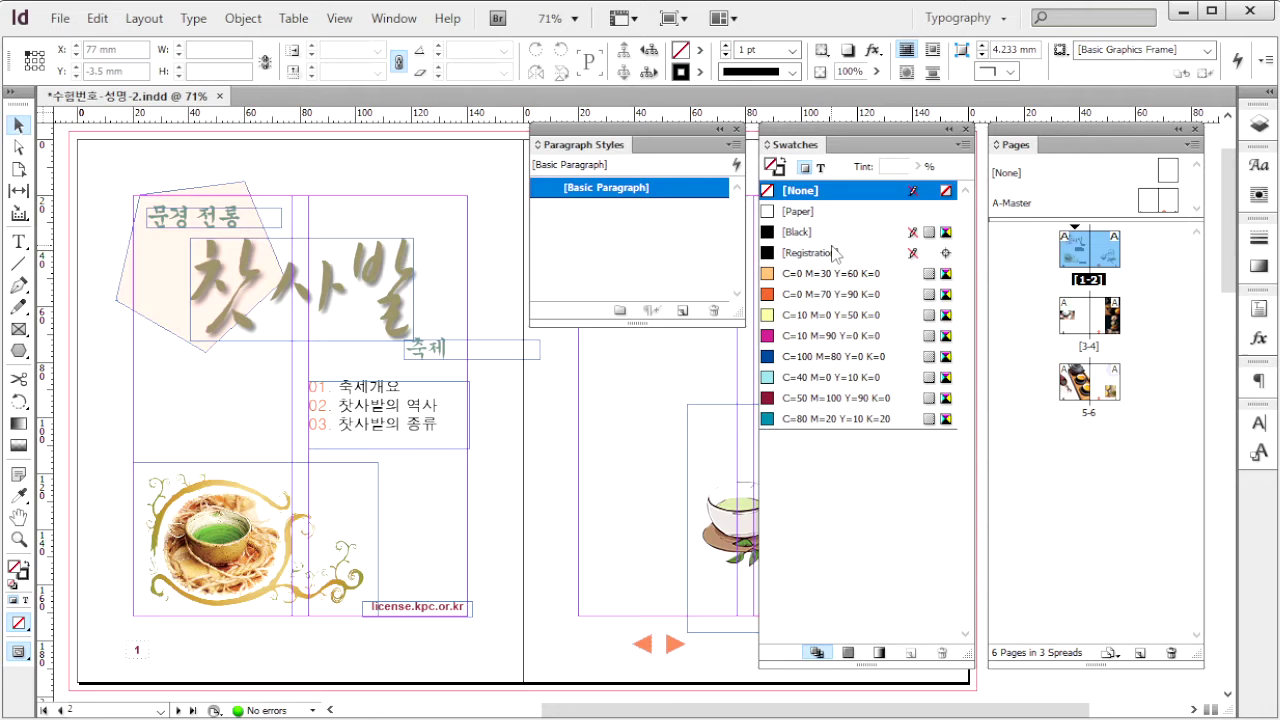
left_click(736, 146)
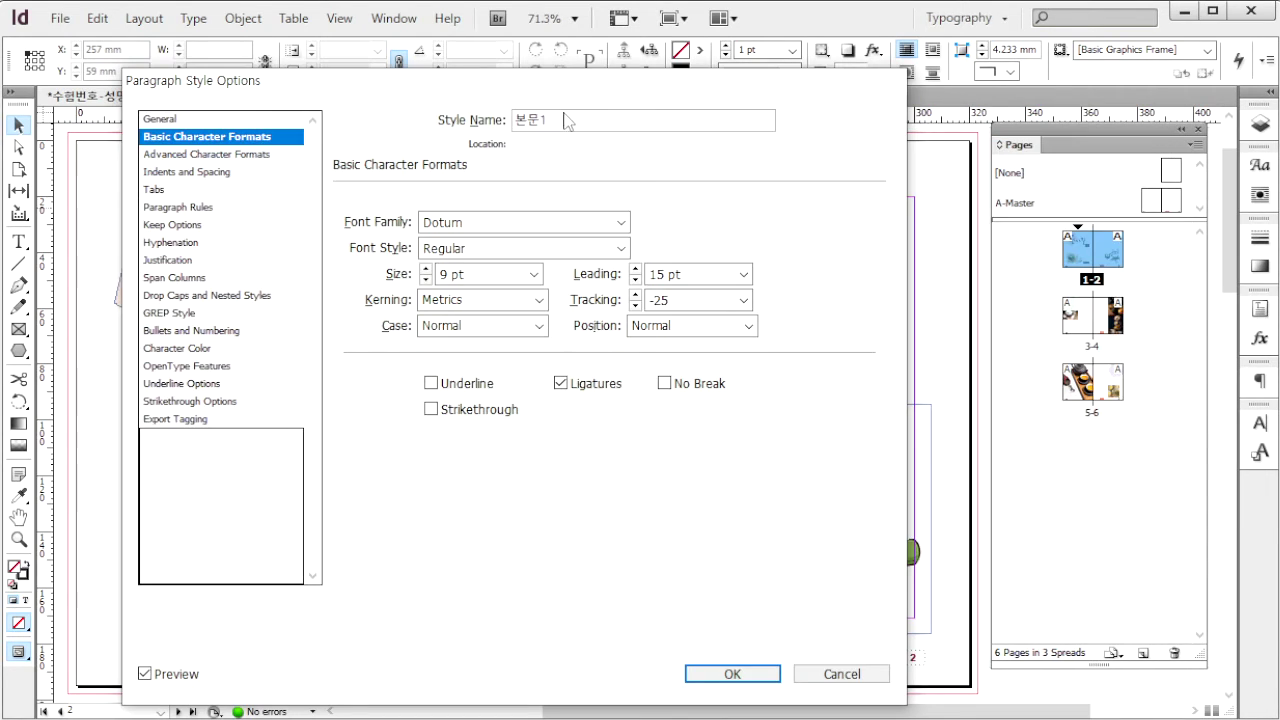
left_click(493, 224)
left_click_drag(483, 228, 400, 222)
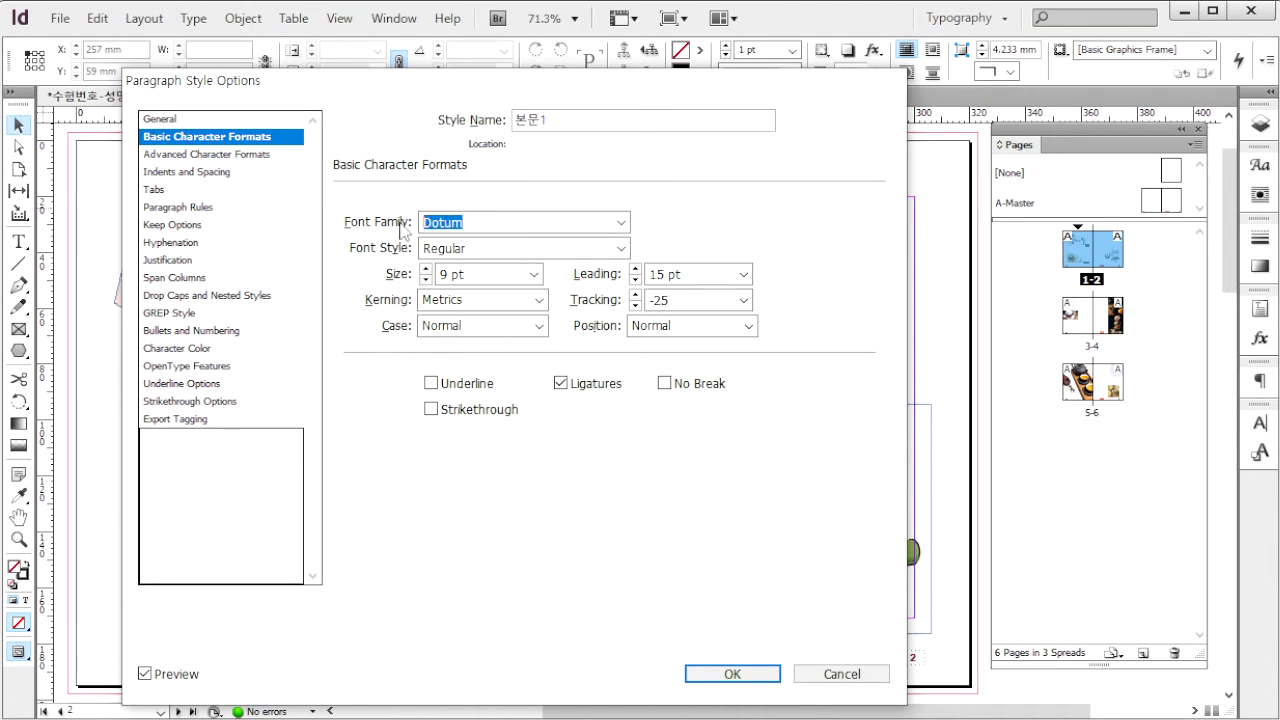
left_click_drag(480, 277, 434, 274)
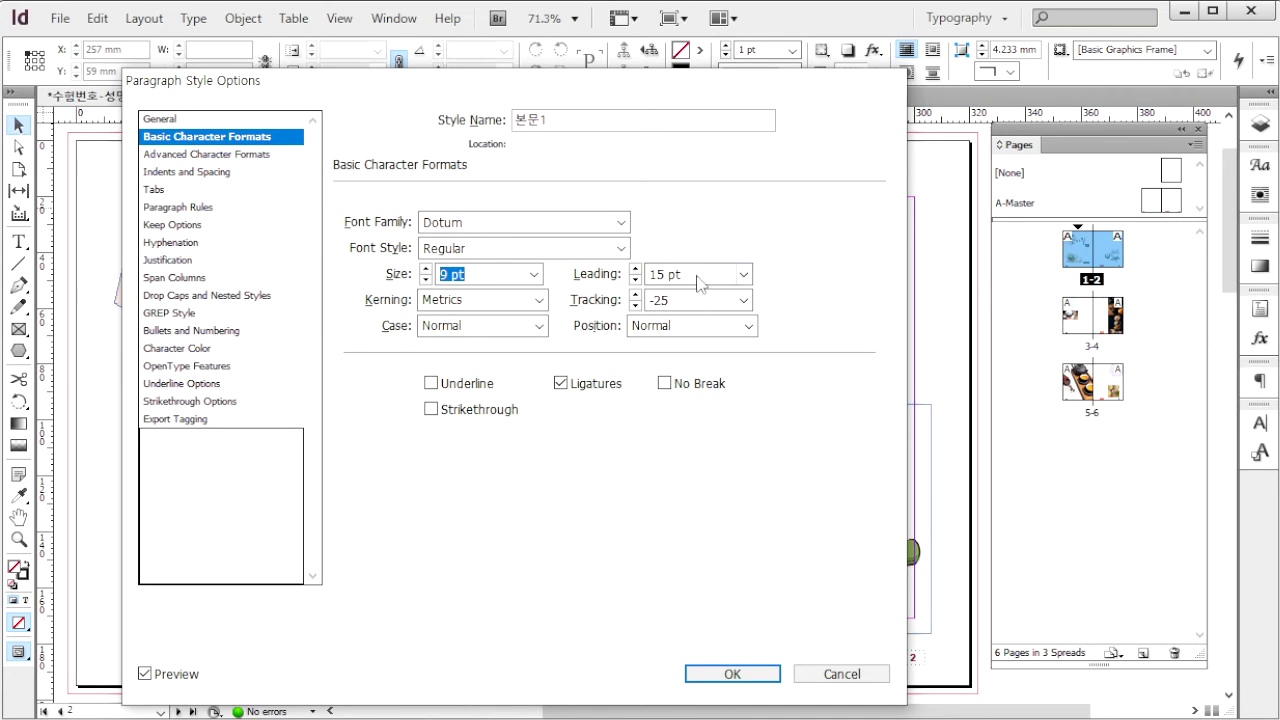
left_click_drag(698, 278, 633, 282)
left_click_drag(703, 302, 628, 302)
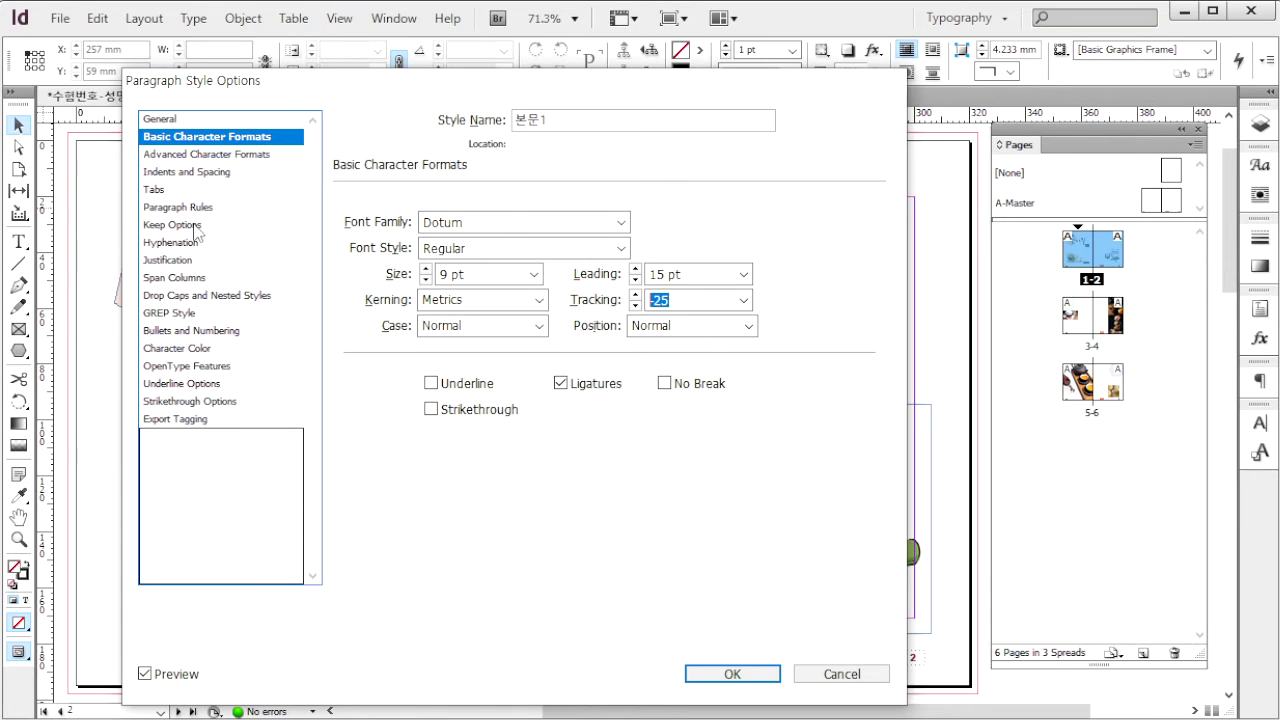
left_click(195, 172)
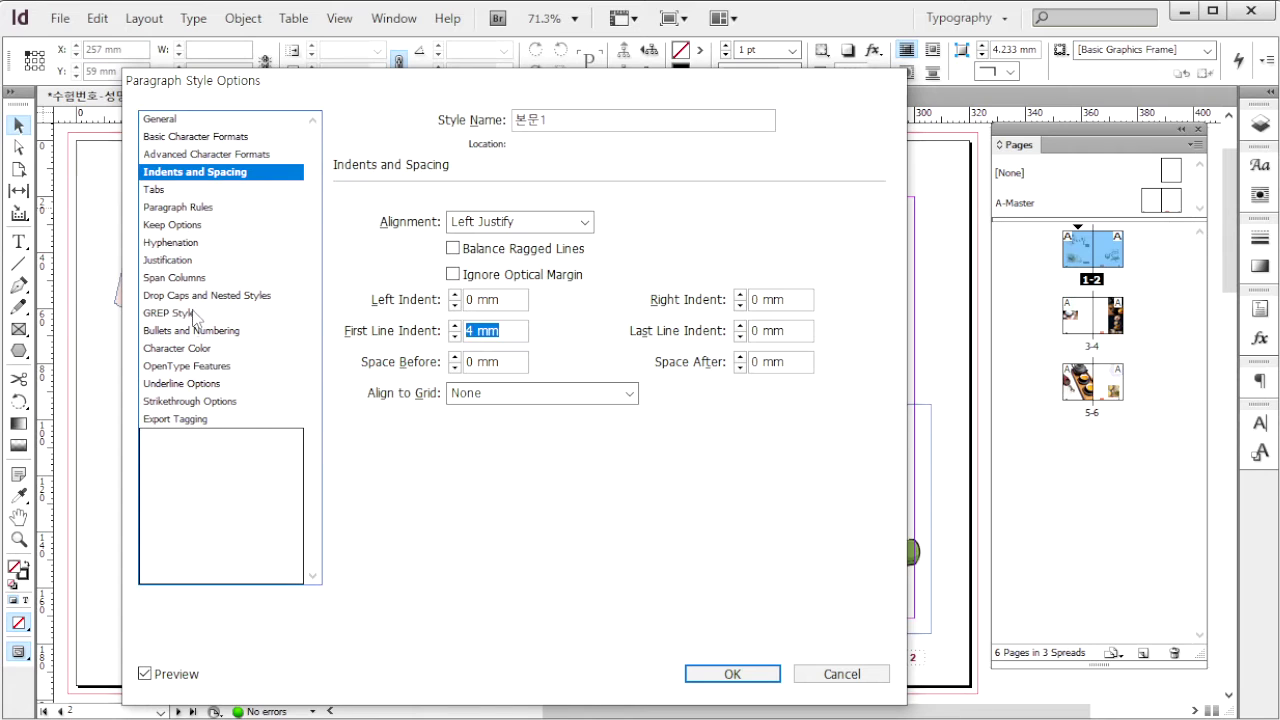
left_click(184, 350)
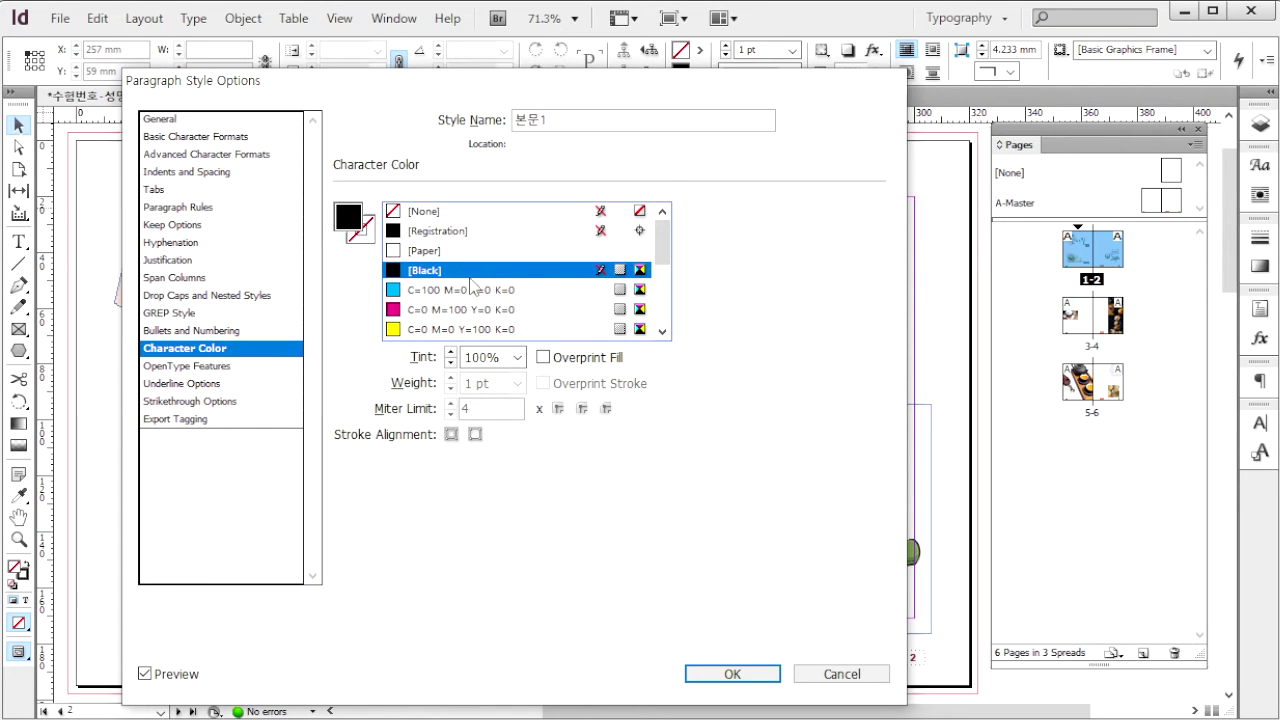
scroll(652, 280, "down", 3)
left_click(648, 289)
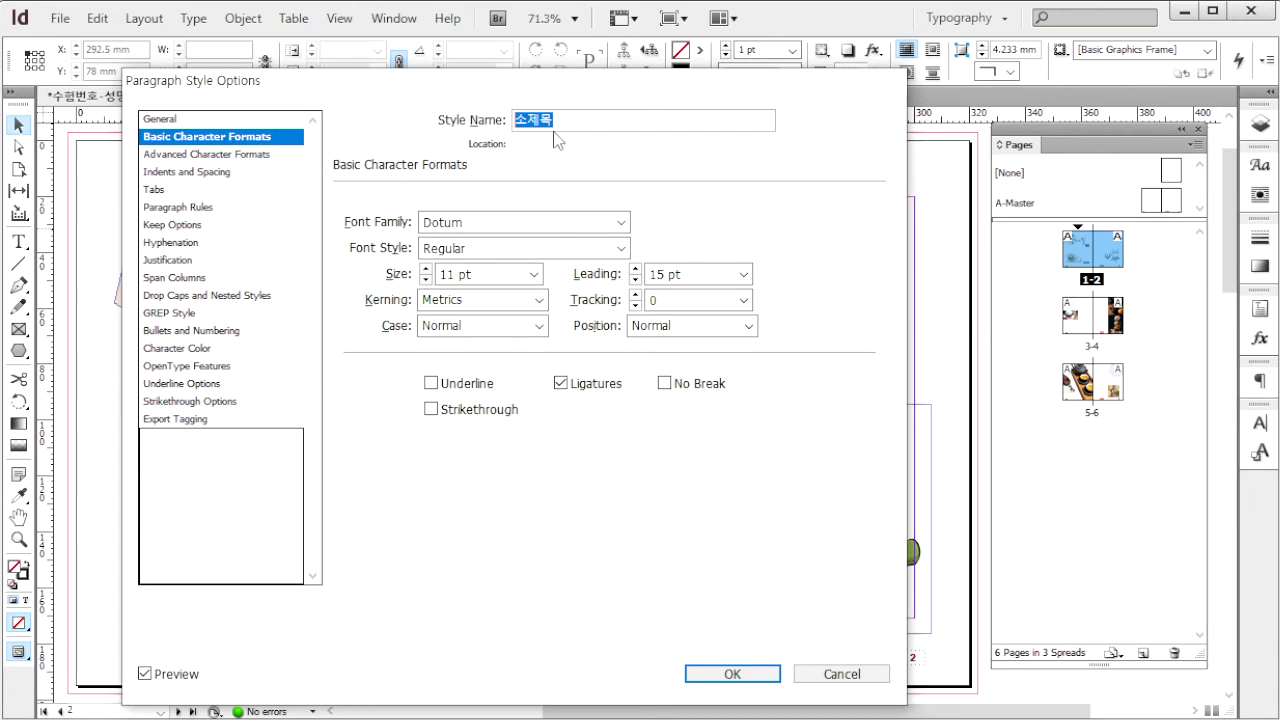
Define the paragraph style 소제목 with Dotum 11 pt, leading 15 pt, tracking 0, Left Justify, first line indent 4 mm and a character color.
left_click(490, 234)
left_click(404, 230)
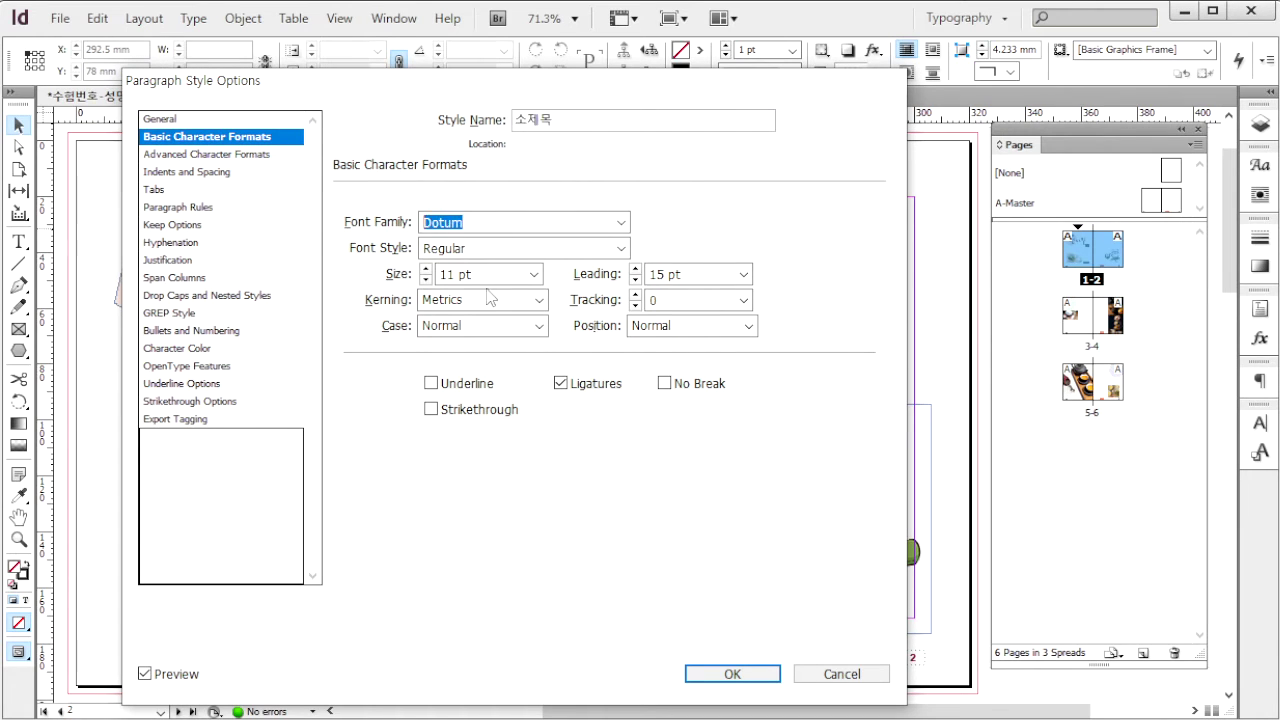
left_click(400, 282)
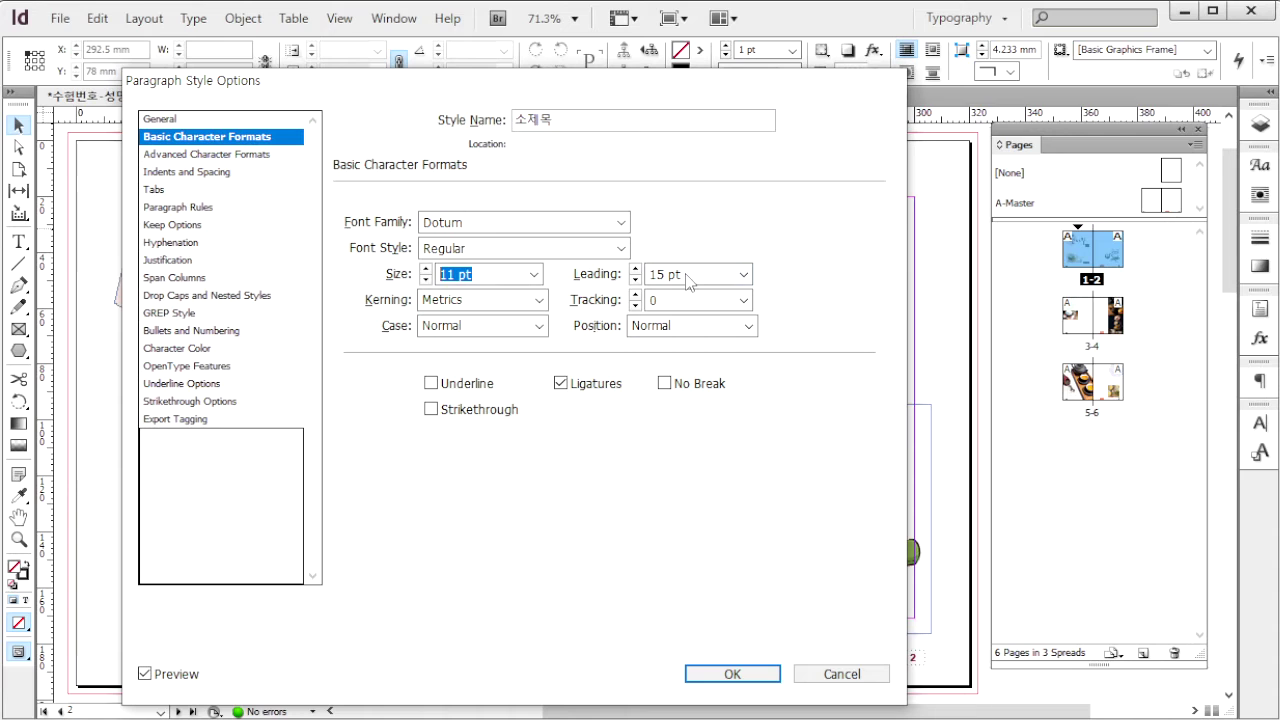
left_click_drag(697, 274, 627, 280)
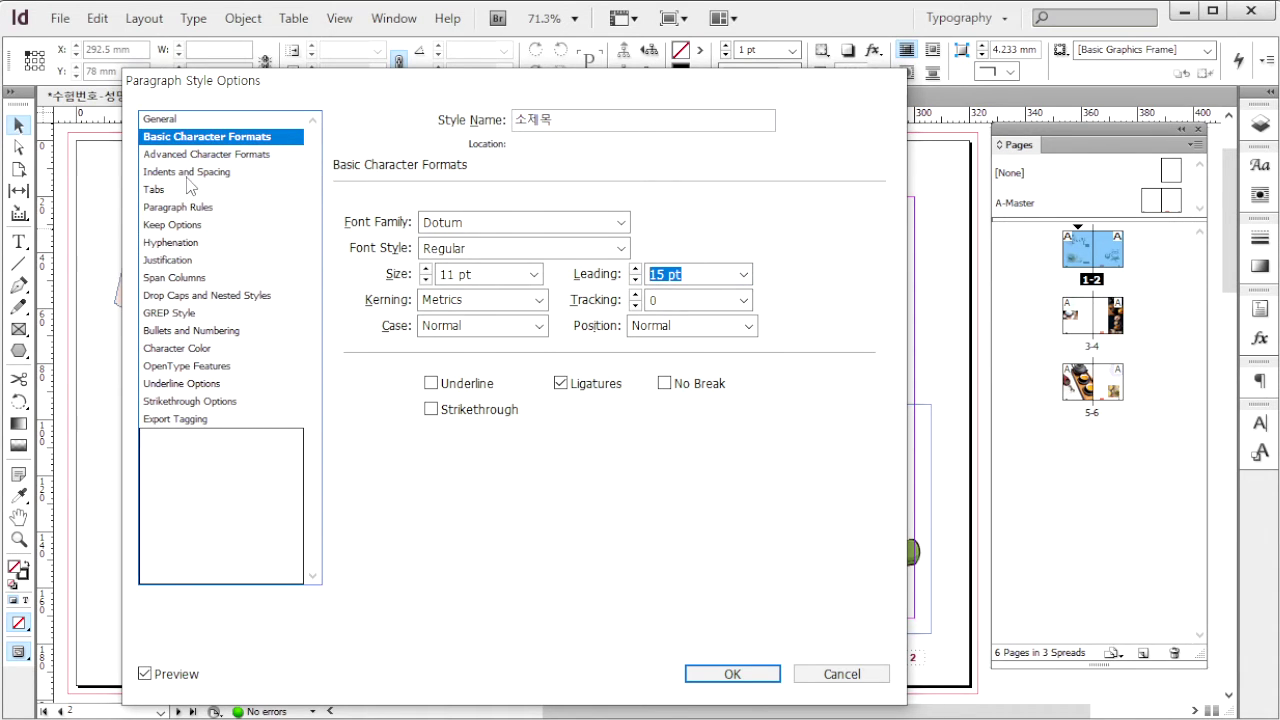
left_click(190, 173)
left_click_drag(506, 333, 463, 332)
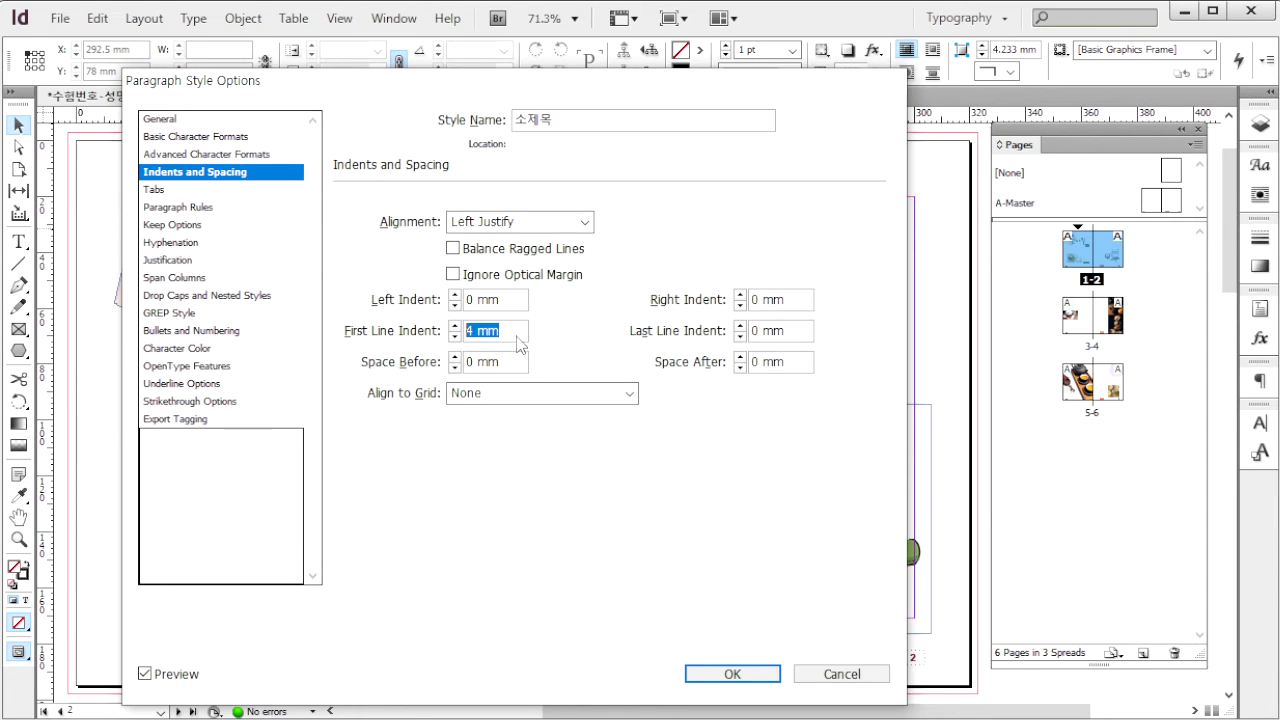
left_click(178, 349)
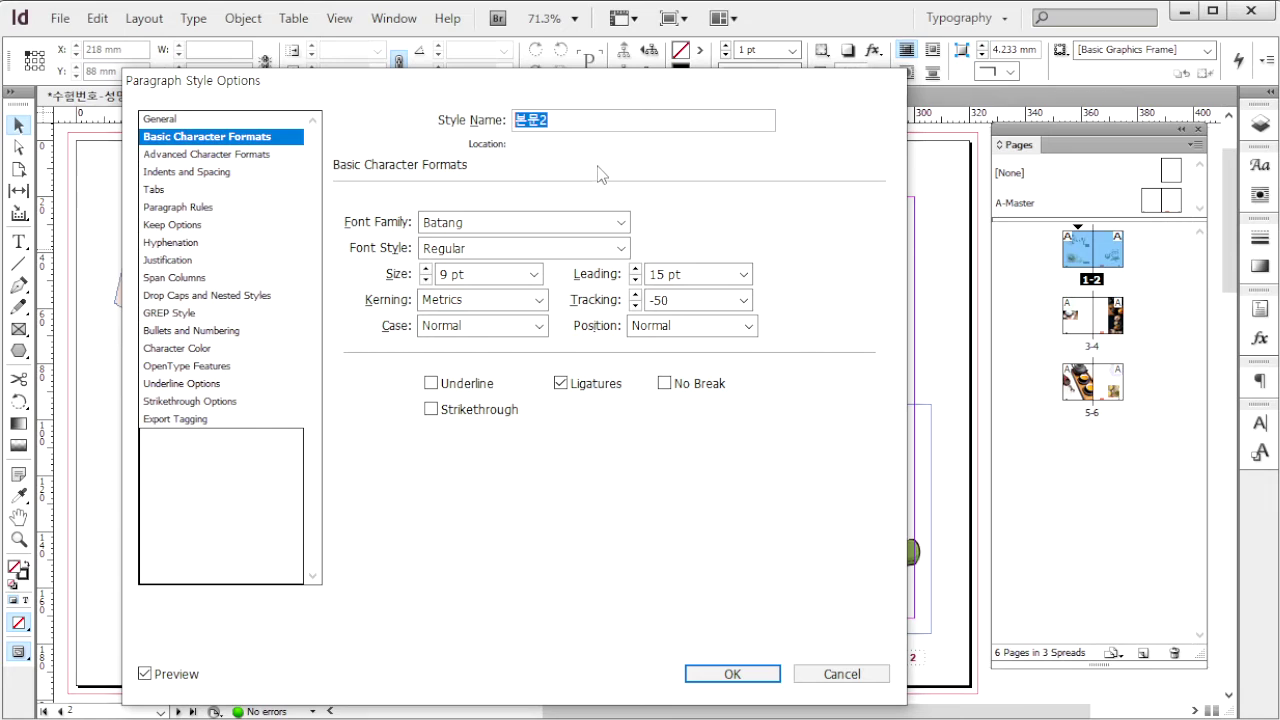
Define the paragraph style 본문2 with Batang 9 pt, leading 15 pt, tracking -50 and a character color.
left_click(484, 222)
double_click(484, 222)
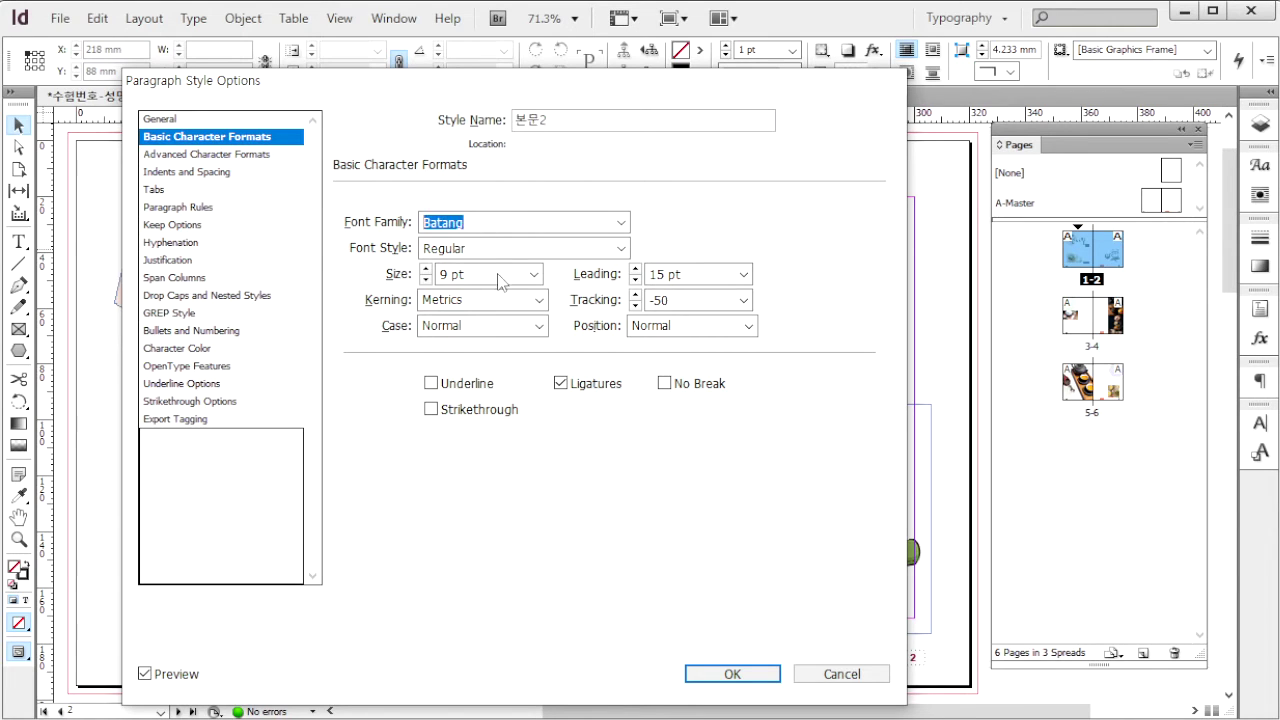
left_click(500, 280)
left_click(700, 277)
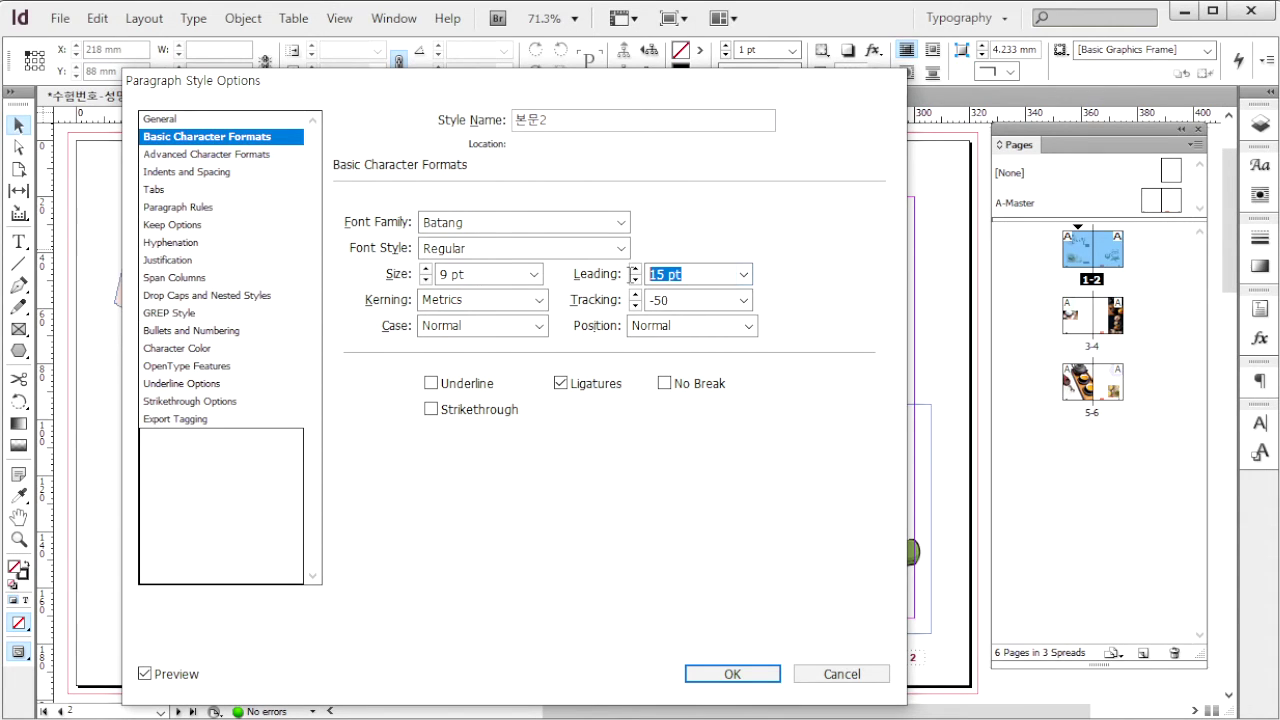
left_click(697, 300)
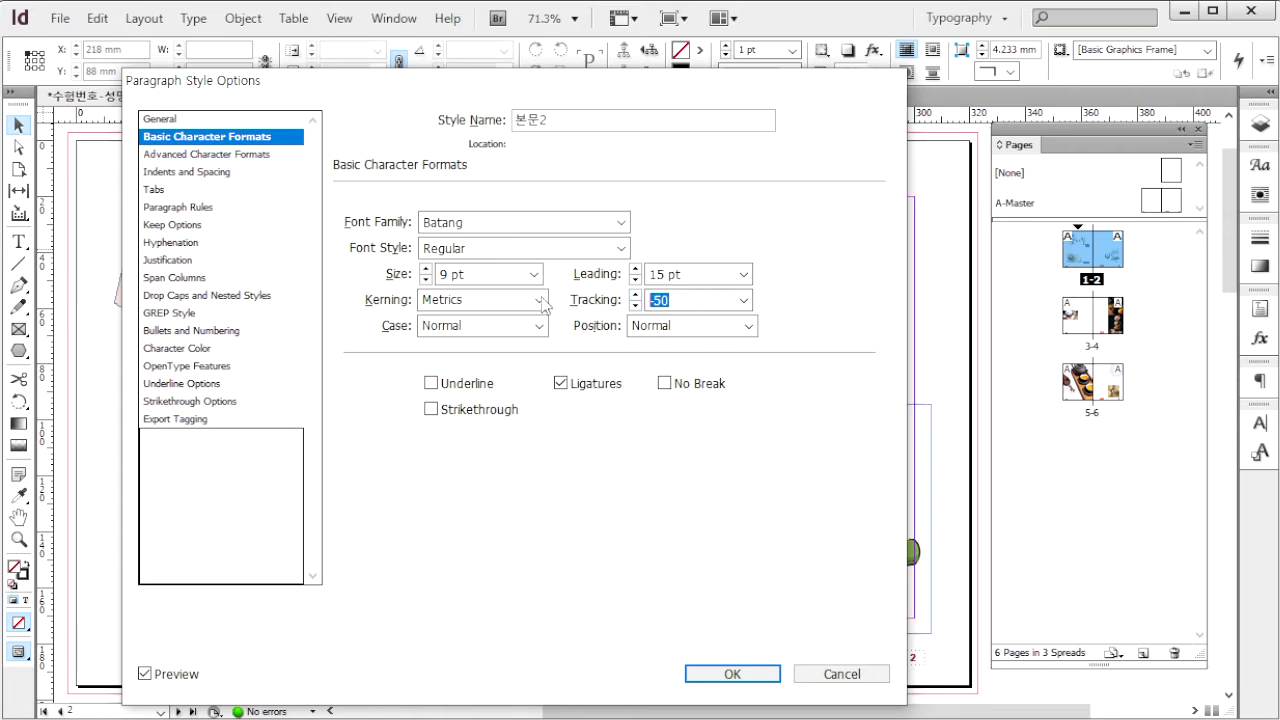
left_click(185, 348)
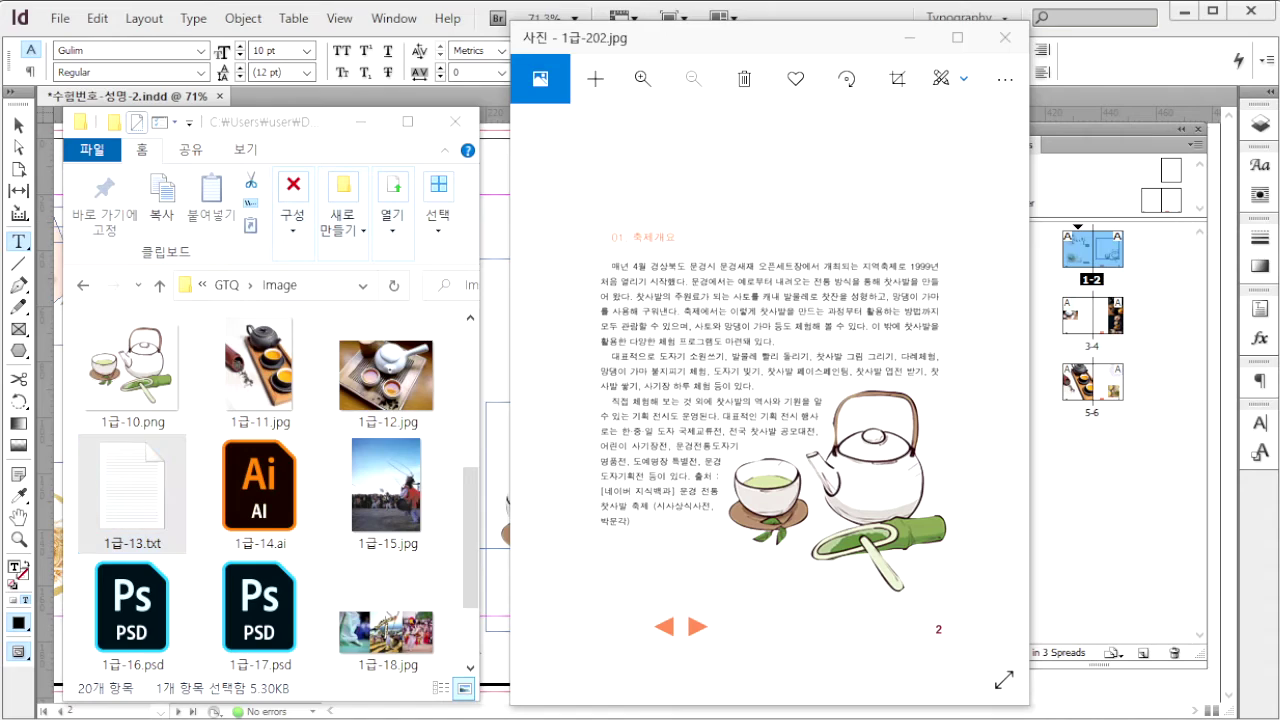
Copy the 01. 축제개요 section with its heading from 1급-13.txt and paste it into the text frame on page 2.
key("Return")
left_click(836, 262)
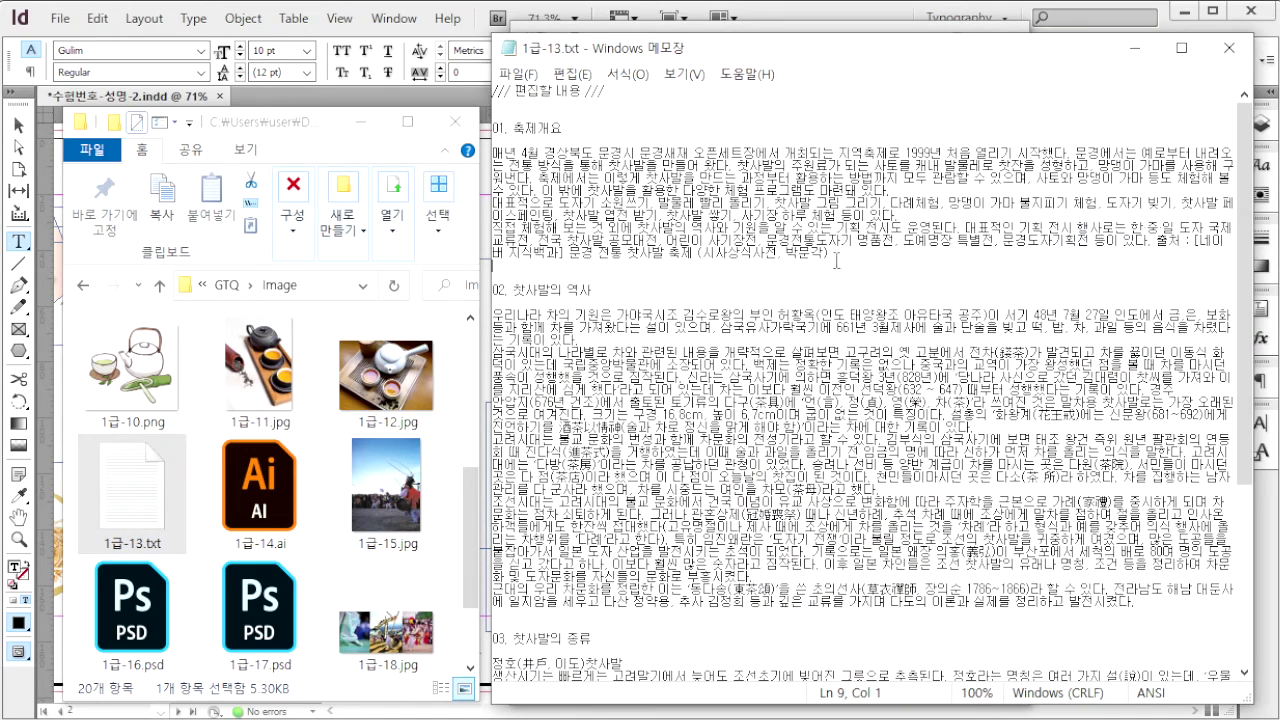
left_click_drag(836, 256, 468, 126)
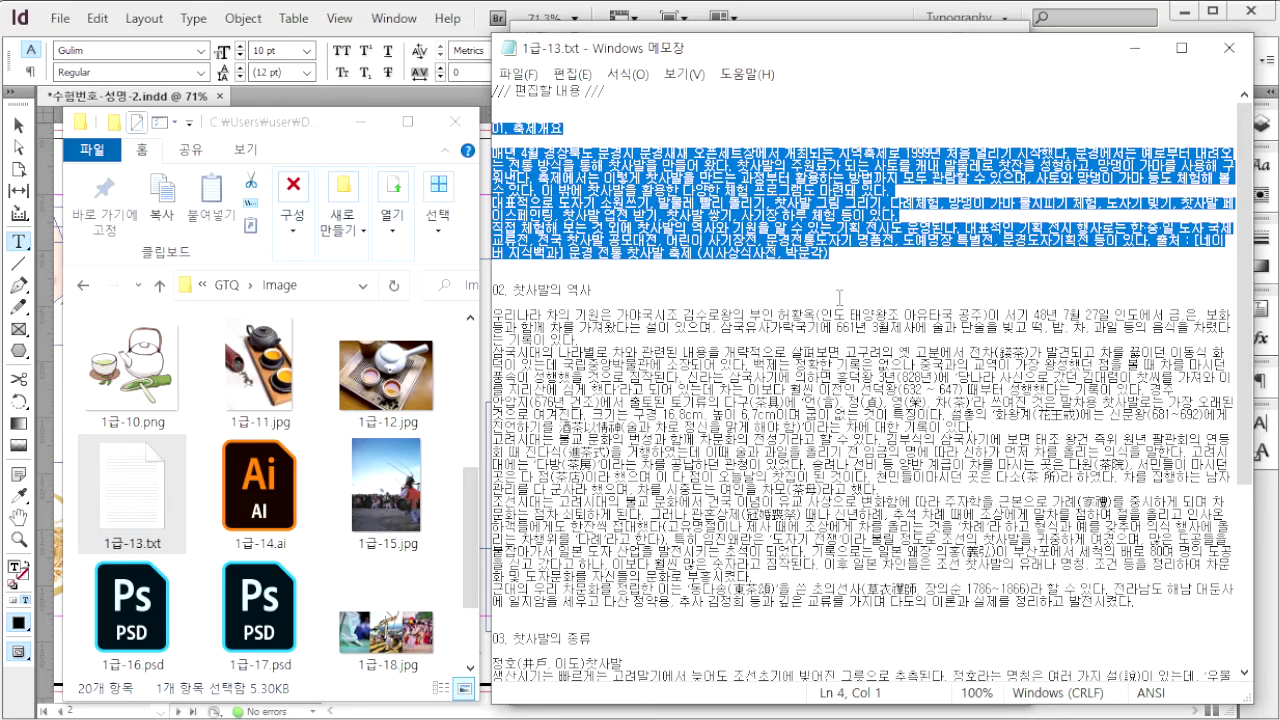
left_click(817, 15)
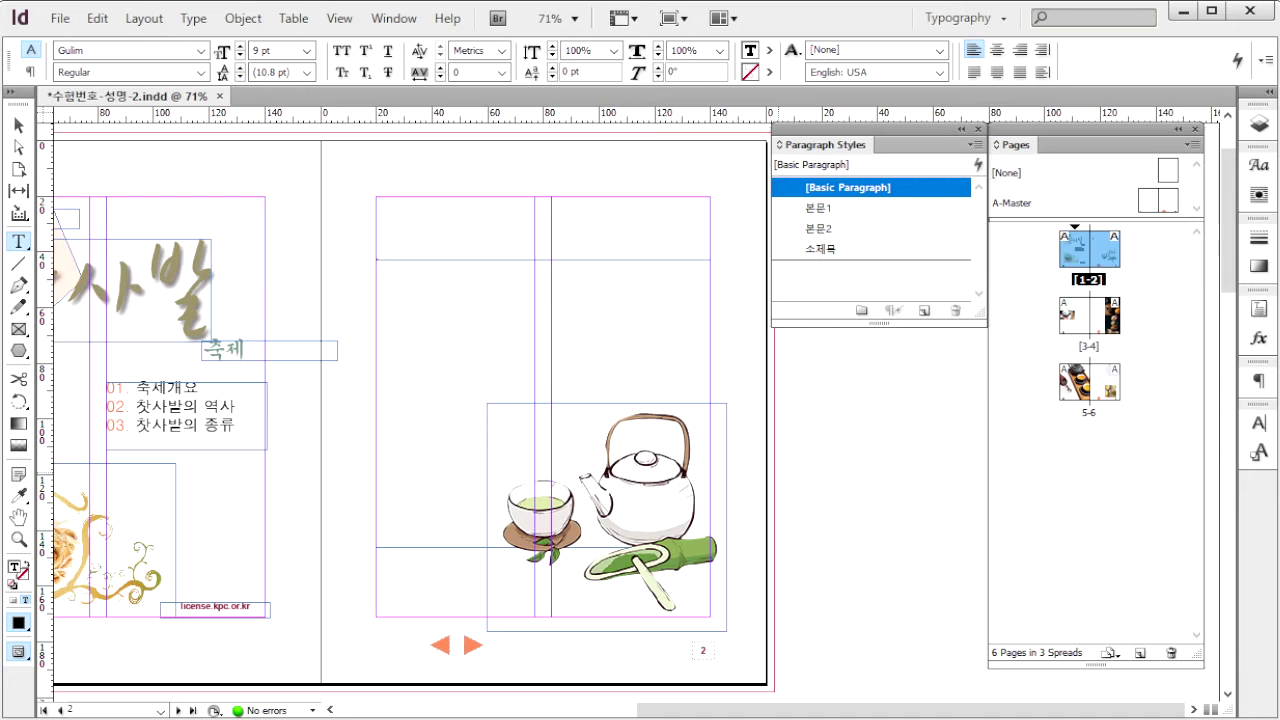
key("ctrl+v")
key("Escape")
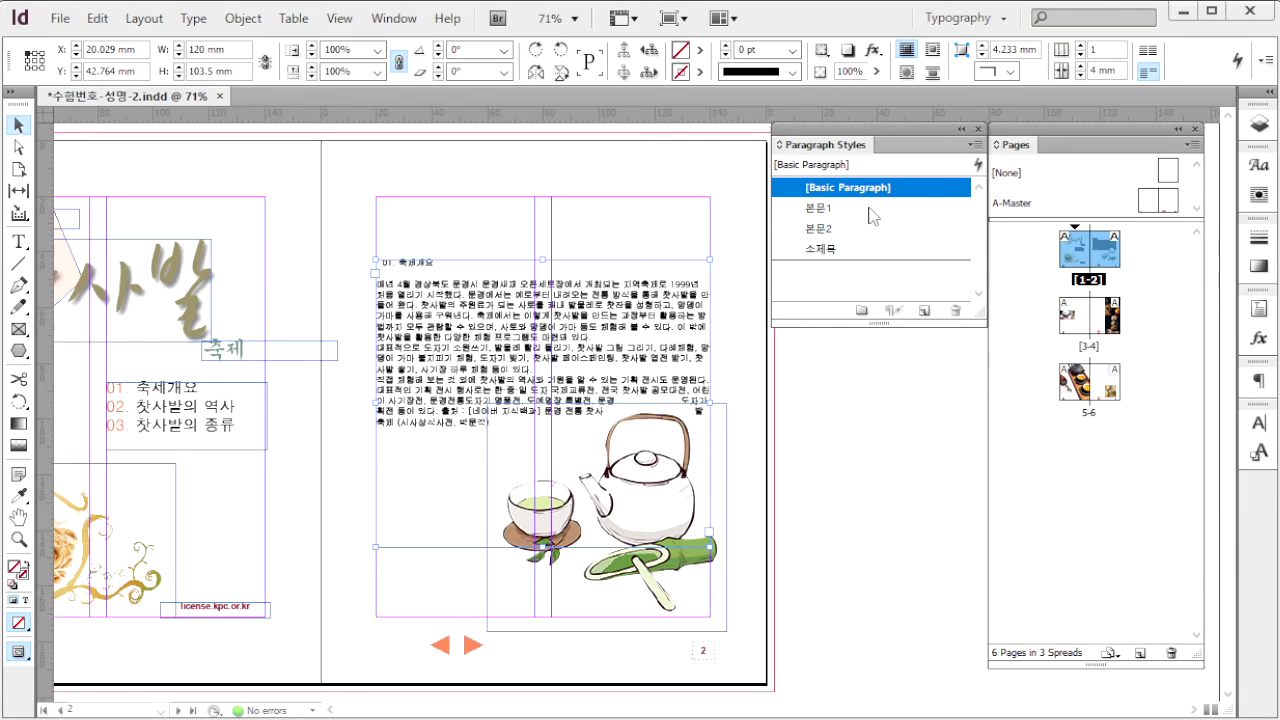
Apply 본문1 to the page 2 text frame and 소제목 to its 01. 축제개요 heading, checking the 1급-202.jpg reference.
left_click(873, 208)
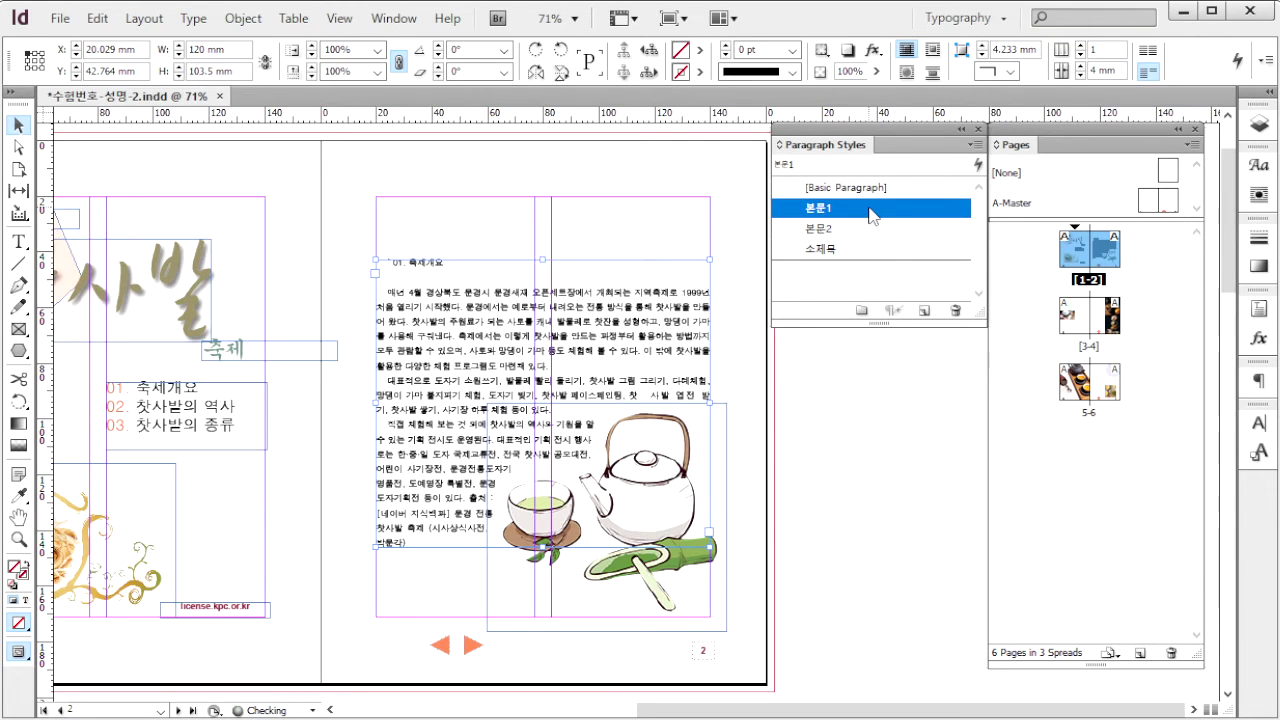
key("alt+Tab")
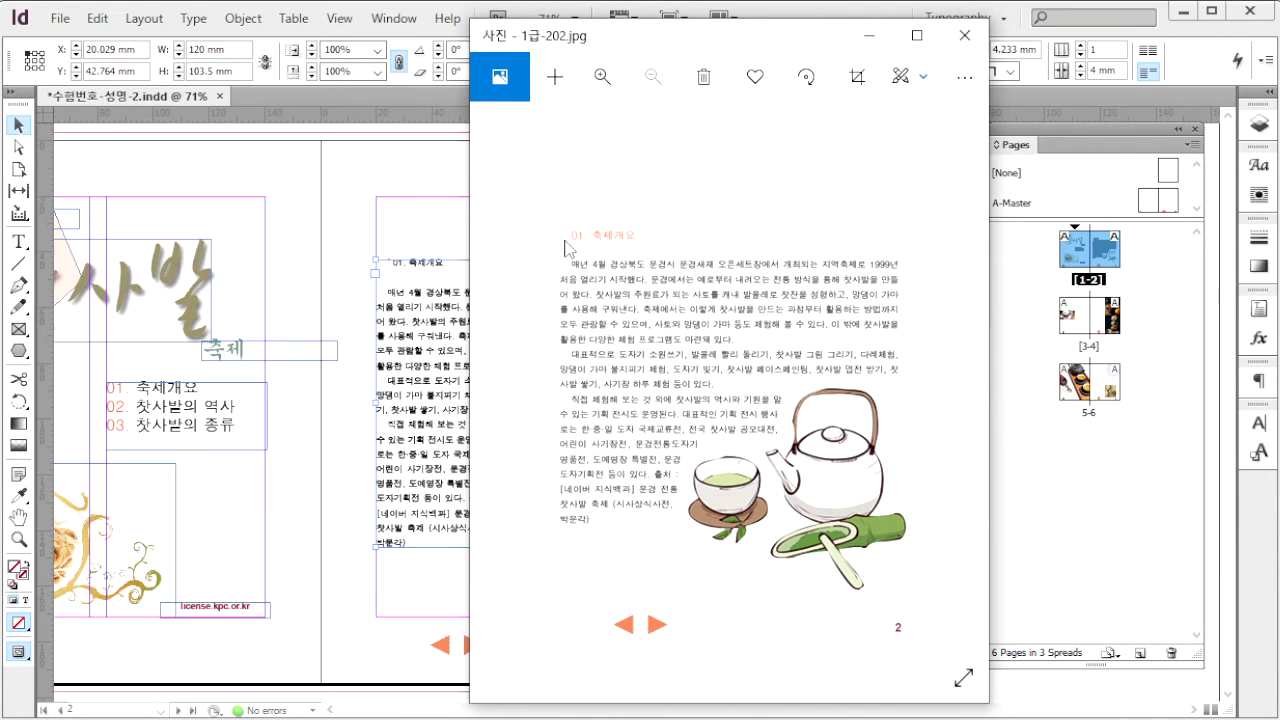
left_click(433, 273)
double_click(433, 273)
triple_click(431, 272)
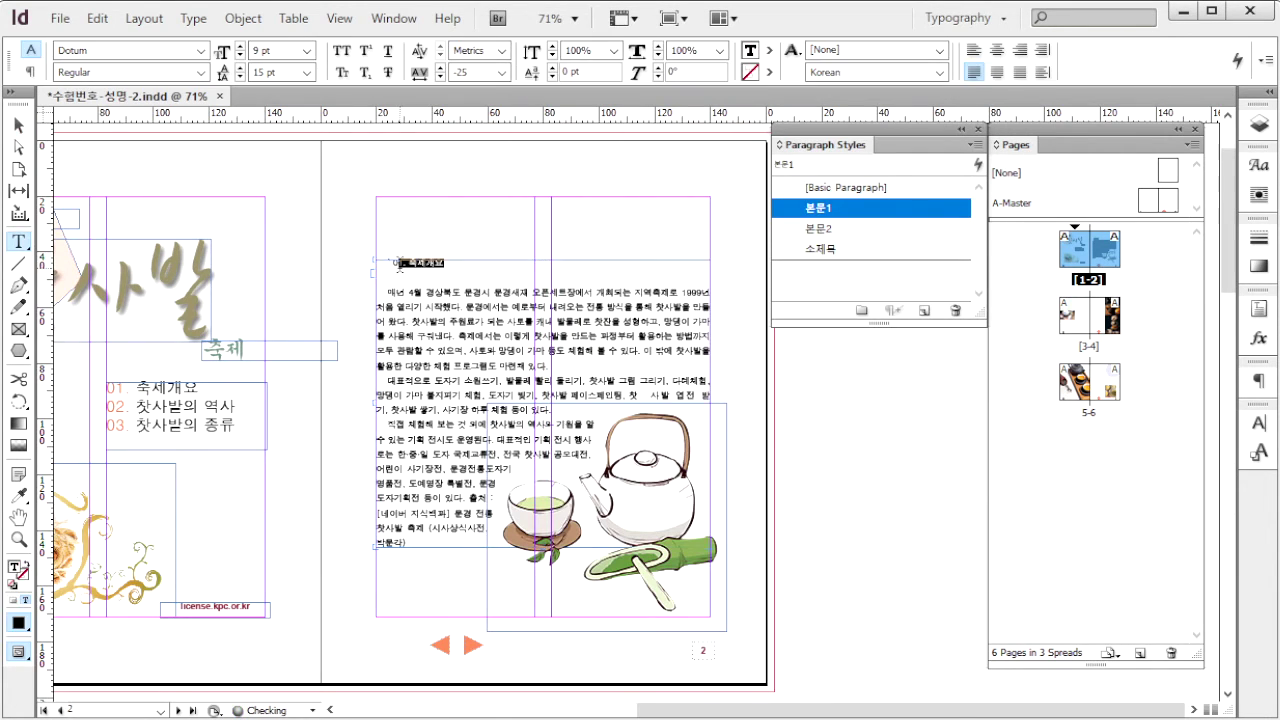
left_click(863, 250)
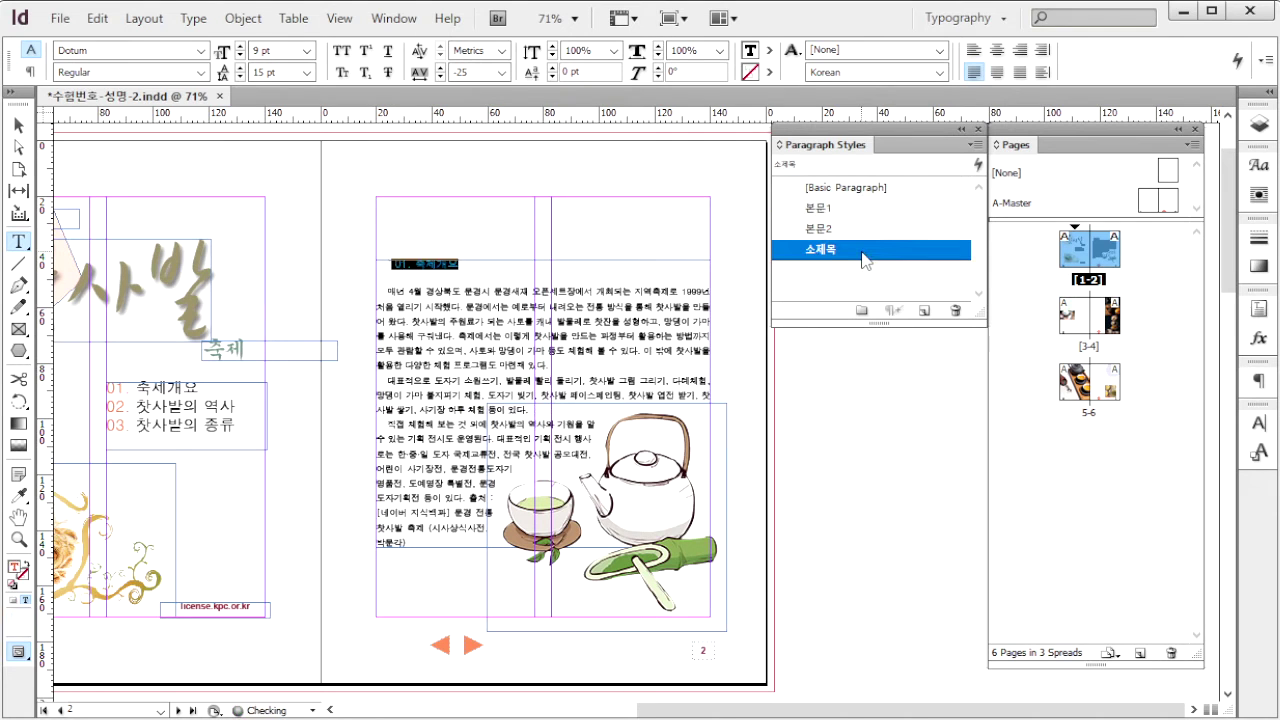
Deselect the page 2 heading and examine the 1급-203.jpg and 1급-204.jpg references for the layout of pages 3 and 4.
left_click(496, 271)
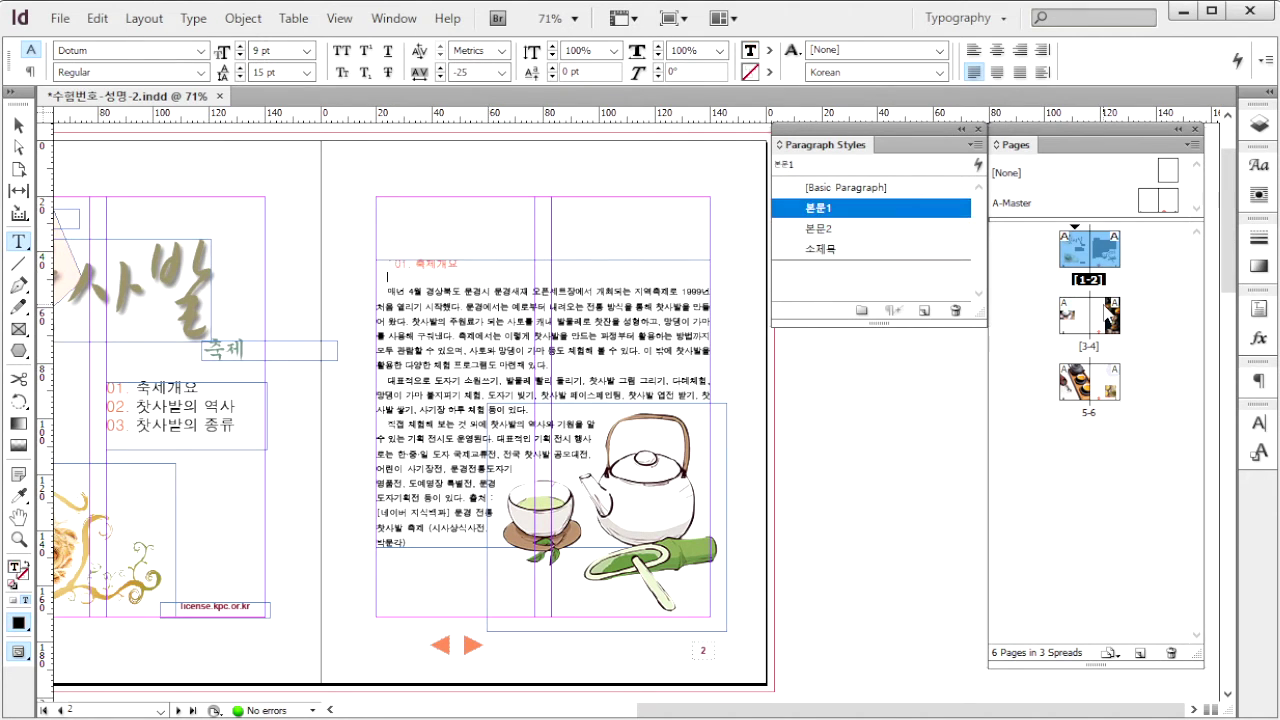
key("Escape")
key("alt+Tab")
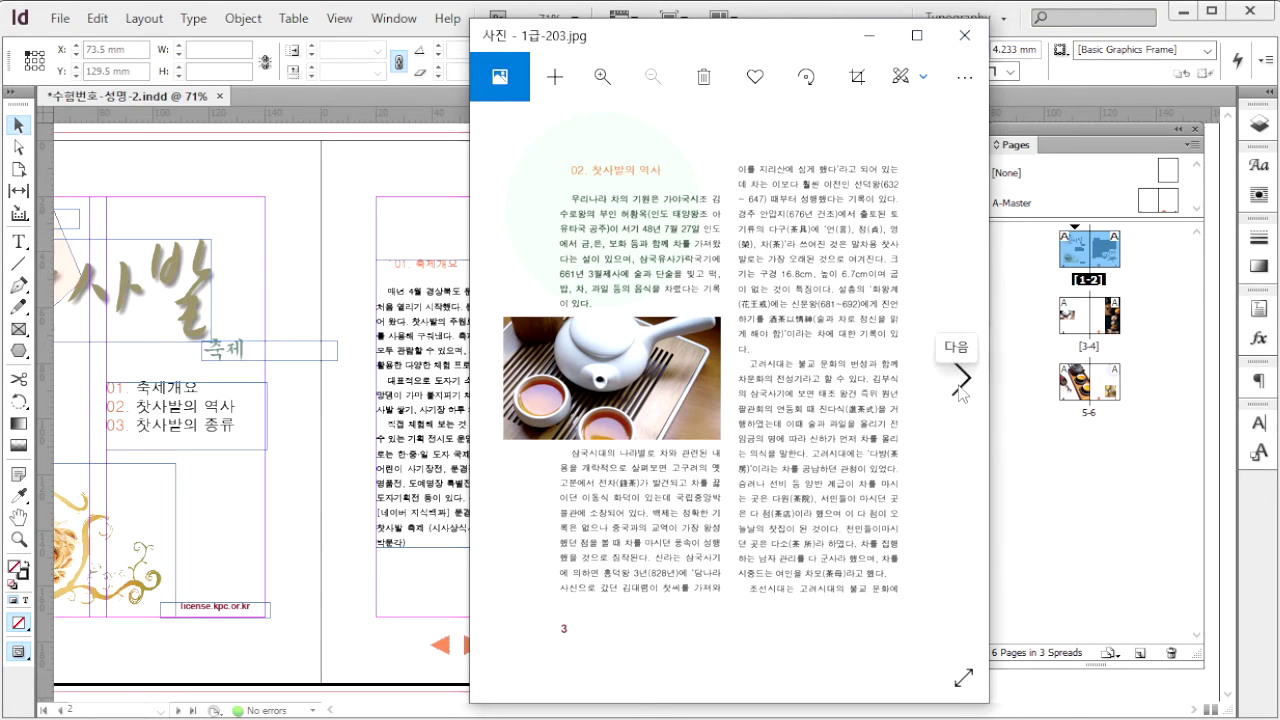
left_click(960, 380)
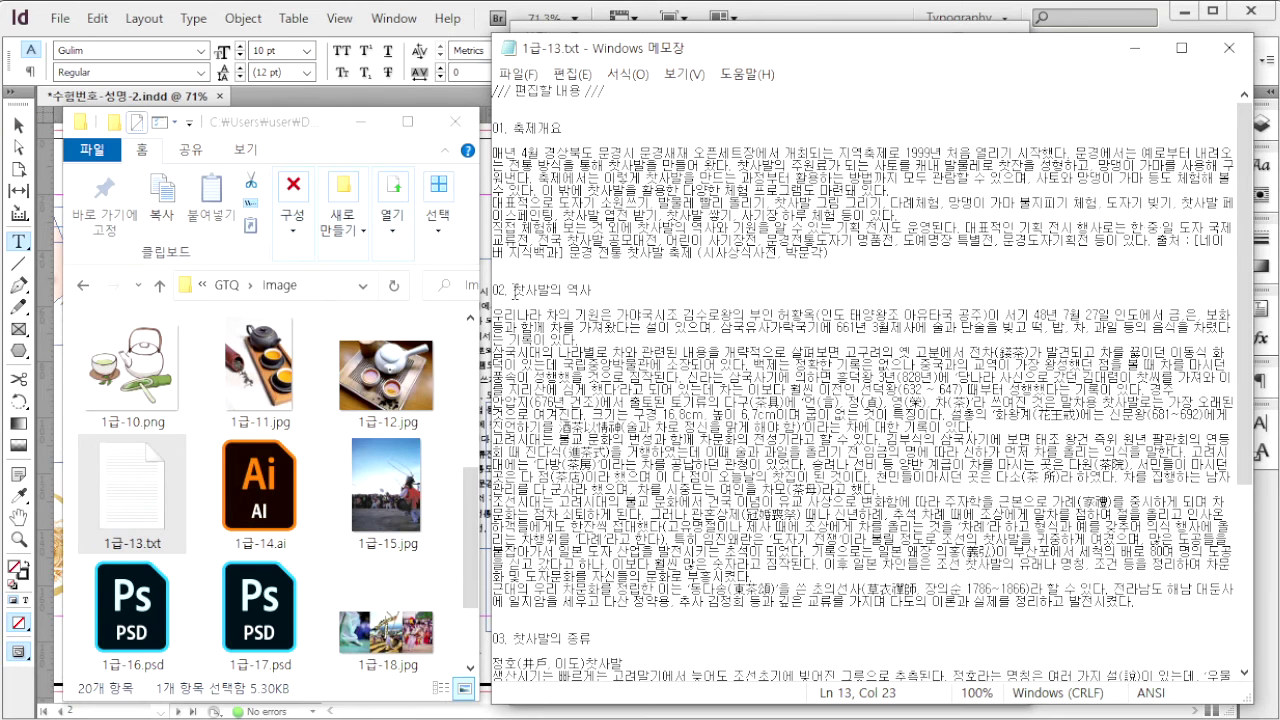
Copy the 02. 찻사발의 역사 section with its heading from 1급-13.txt.
type("0")
key("Home")
key("shift+Down")
key("shift+Down")
key("shift+Down")
key("shift+Down")
key("shift+Down")
key("shift+Down")
key("shift+Down")
key("shift+Down")
key("shift+Down")
key("shift+Down")
key("shift+Down")
key("shift+Down")
key("shift+Down")
key("shift+Down")
key("shift+Down")
key("shift+Down")
key("shift+Down")
key("shift+Down")
key("shift+Down")
key("shift+Down")
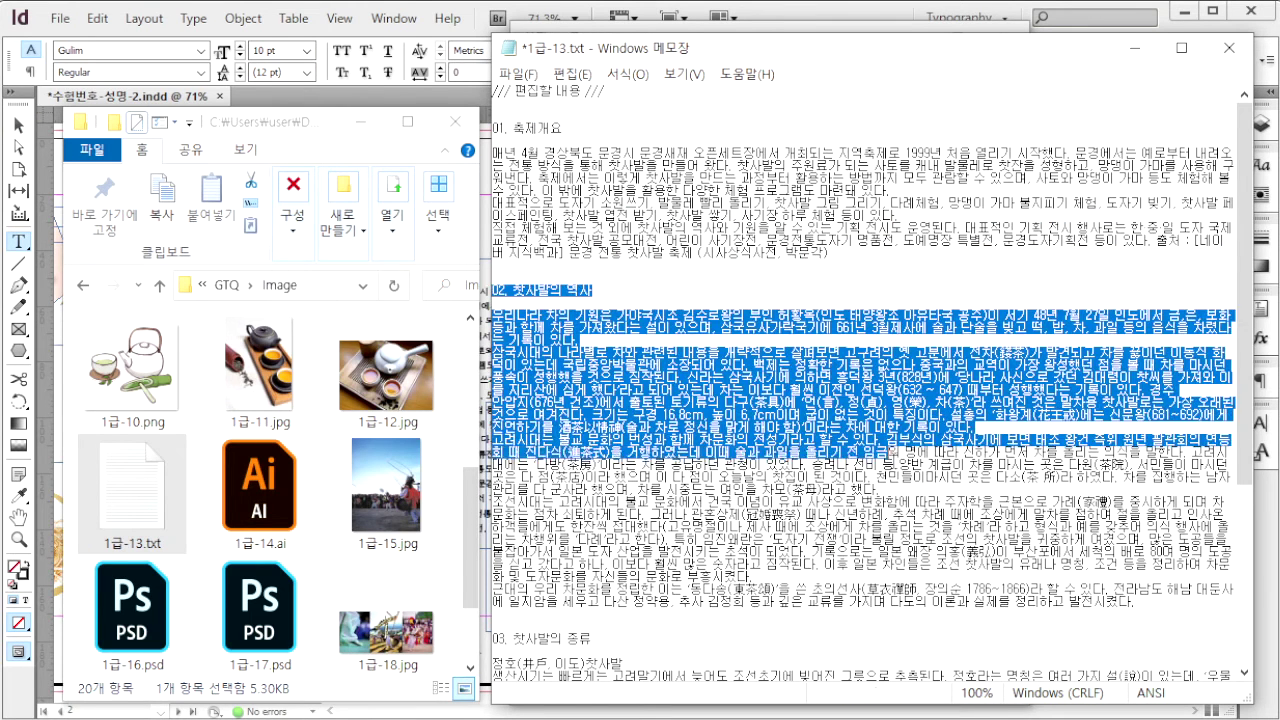
key("shift+Down")
key("shift+Down")
key("alt+Tab")
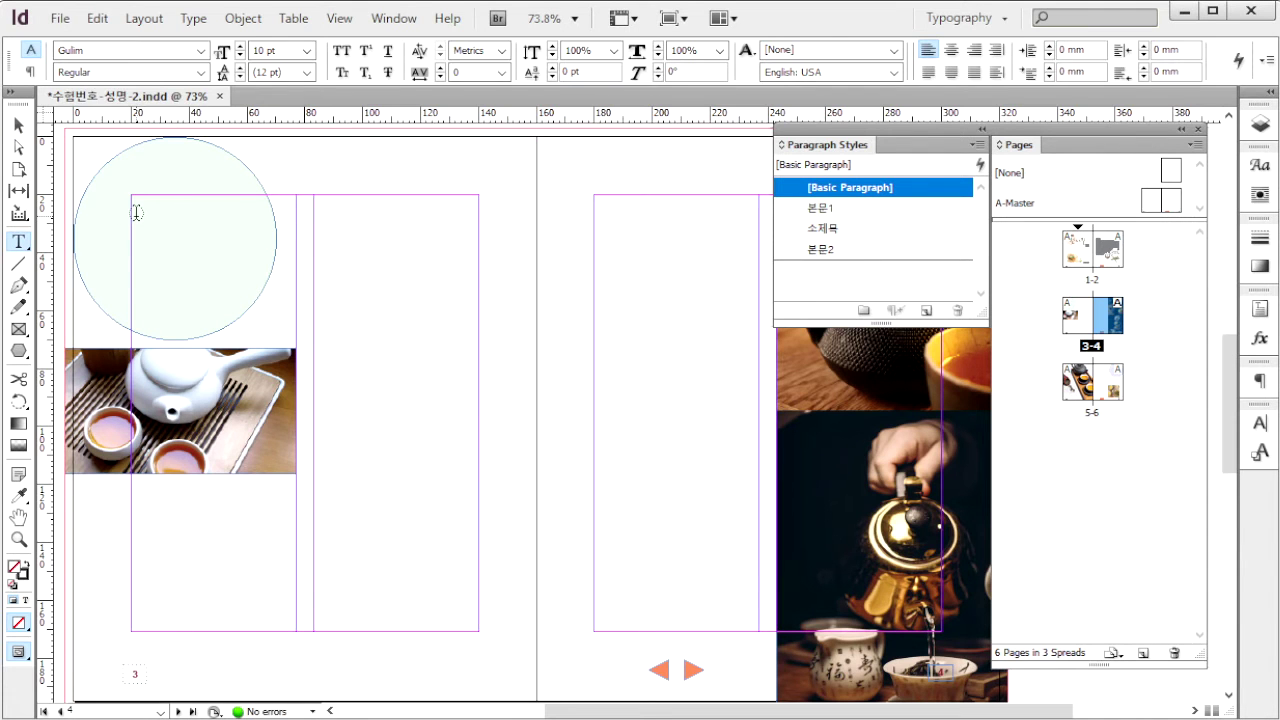
Draw a 120 × 151 mm text frame within page 3's margins and paste the copied section into it.
left_click_drag(131, 196, 478, 630)
key("ctrl+v")
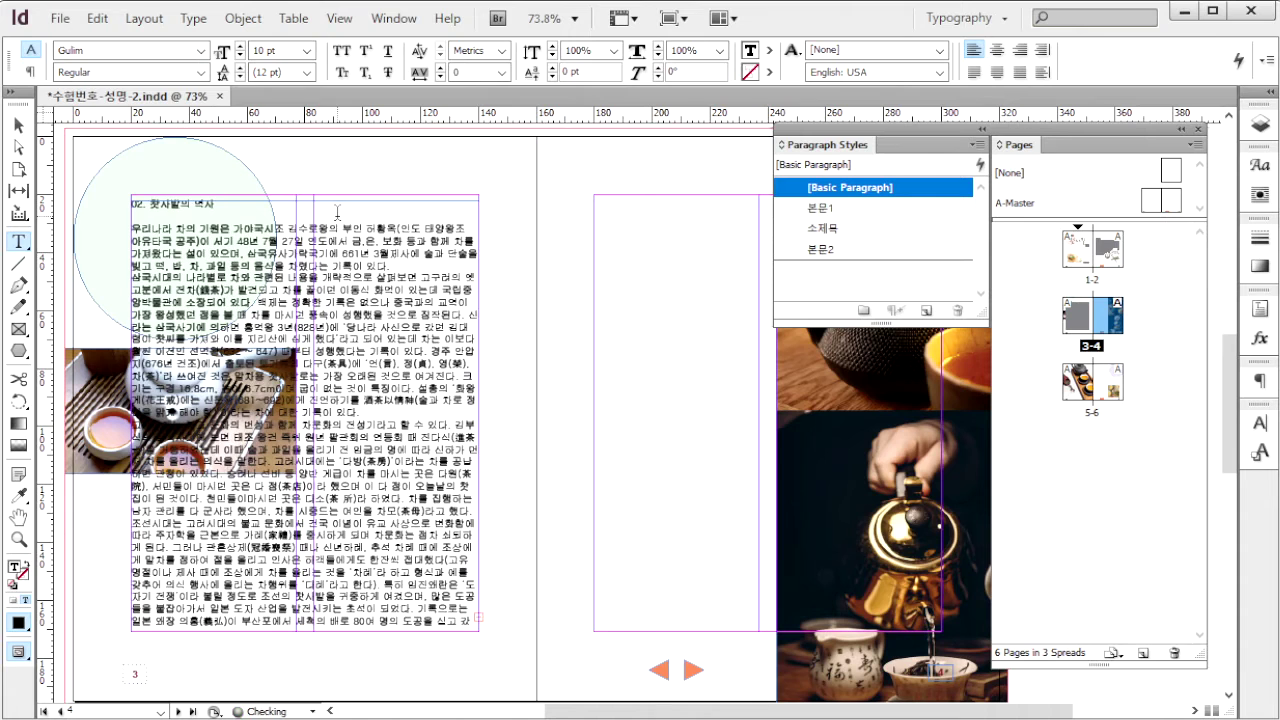
key("Escape")
left_click_drag(302, 203, 302, 199)
Thread the overset text from page 3 into a new frame spanning the first column of page 4.
left_click(479, 617)
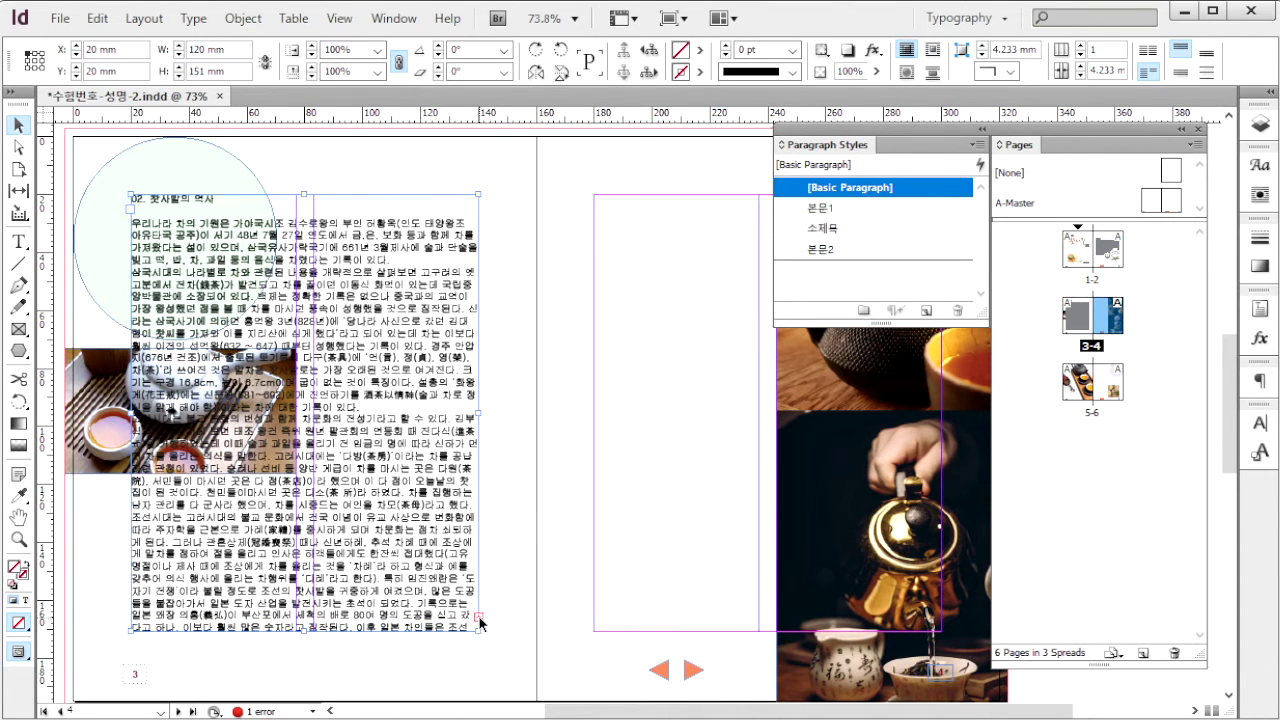
left_click(620, 197)
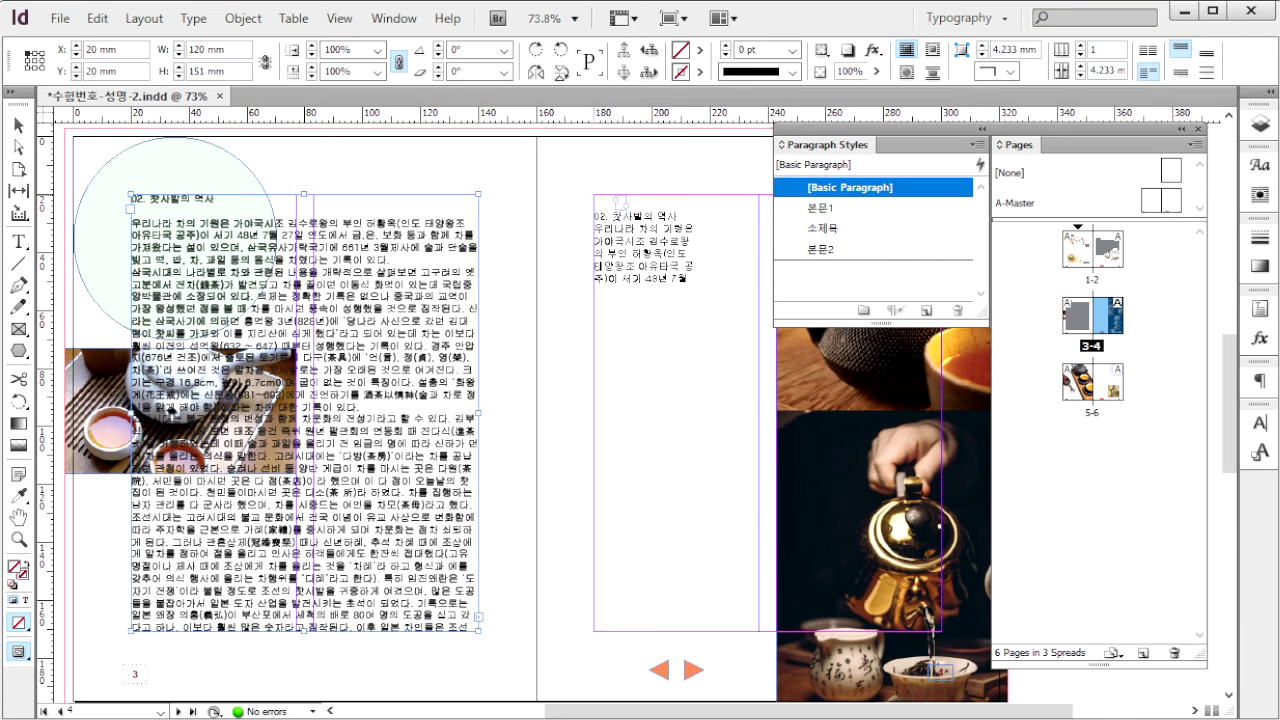
left_click_drag(601, 214, 752, 630)
Apply 본문1 to the threaded text on pages 3 and 4 and 소제목 to its 02. 찻사발의 역사 heading, checking 1급-203.jpg.
left_click(256, 245)
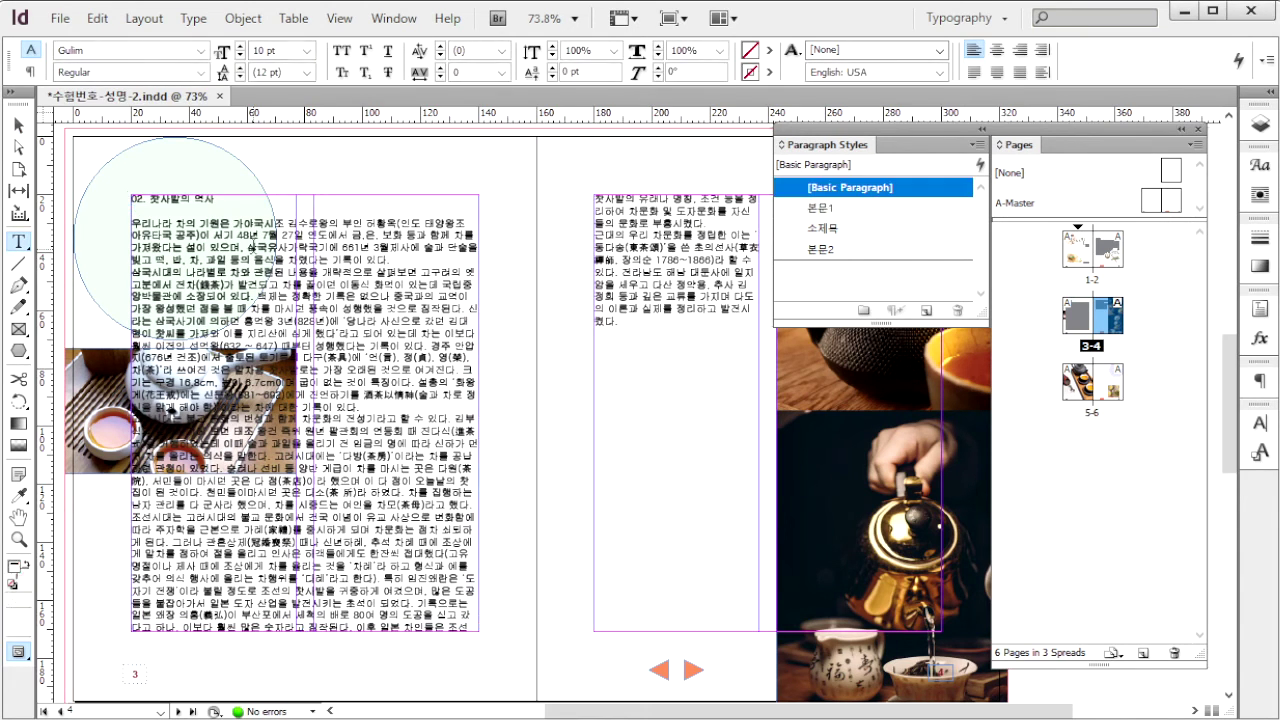
key("ctrl+a")
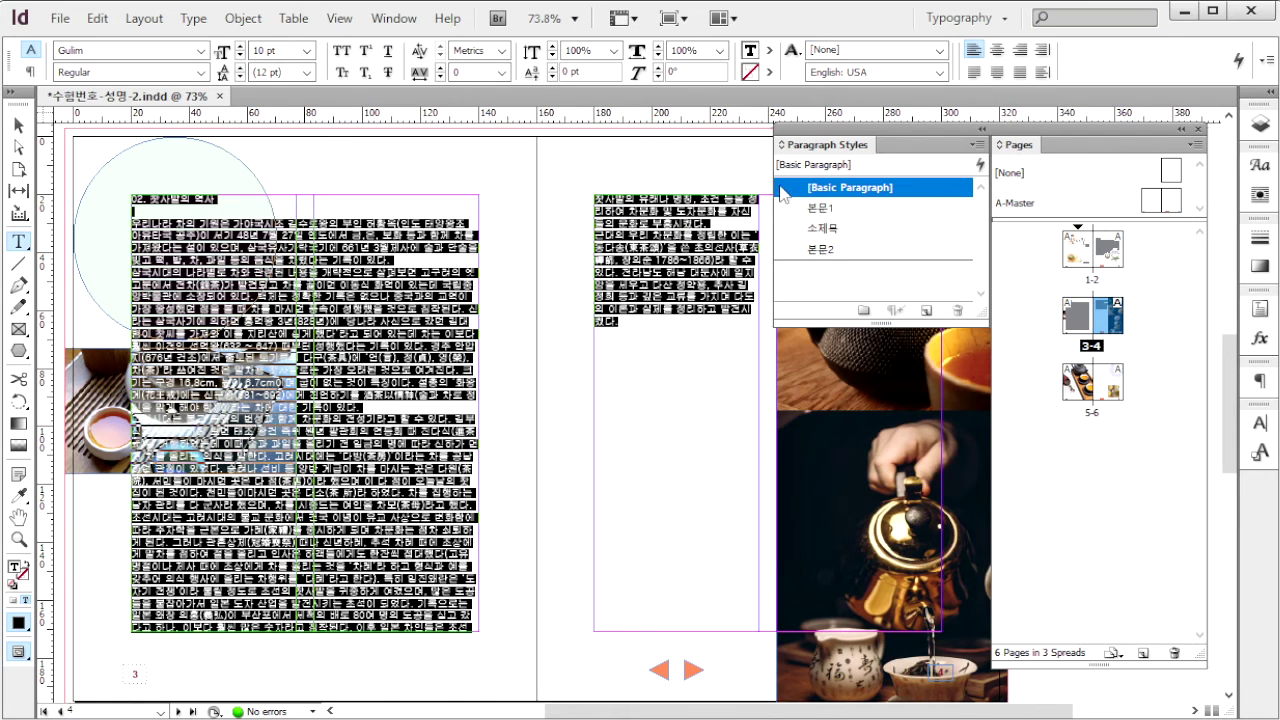
left_click(857, 210)
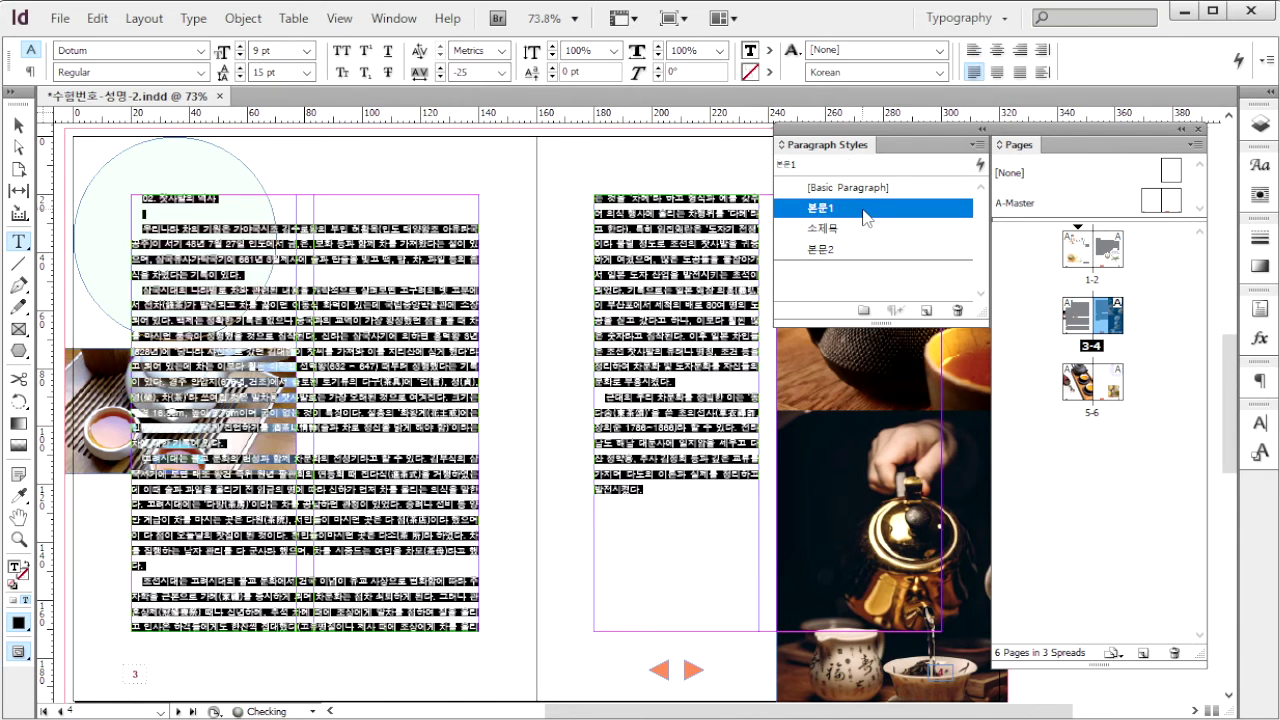
key("alt+Tab")
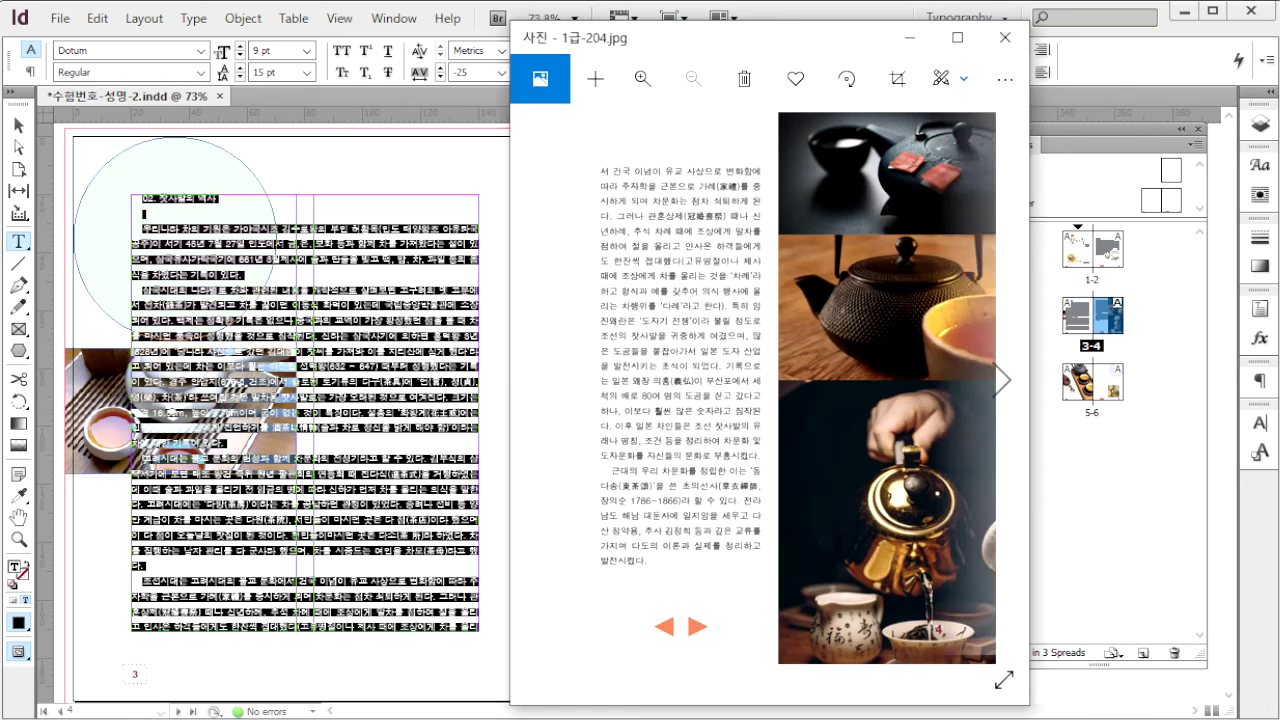
left_click(537, 383)
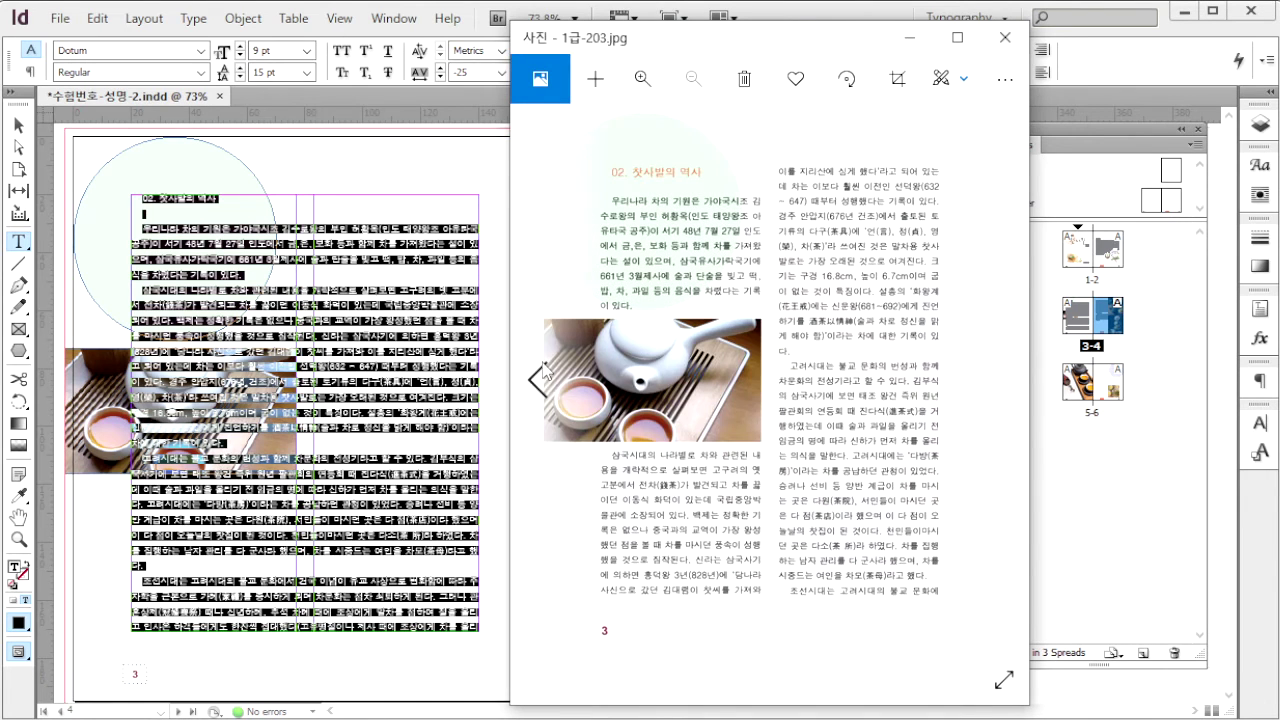
left_click(221, 205)
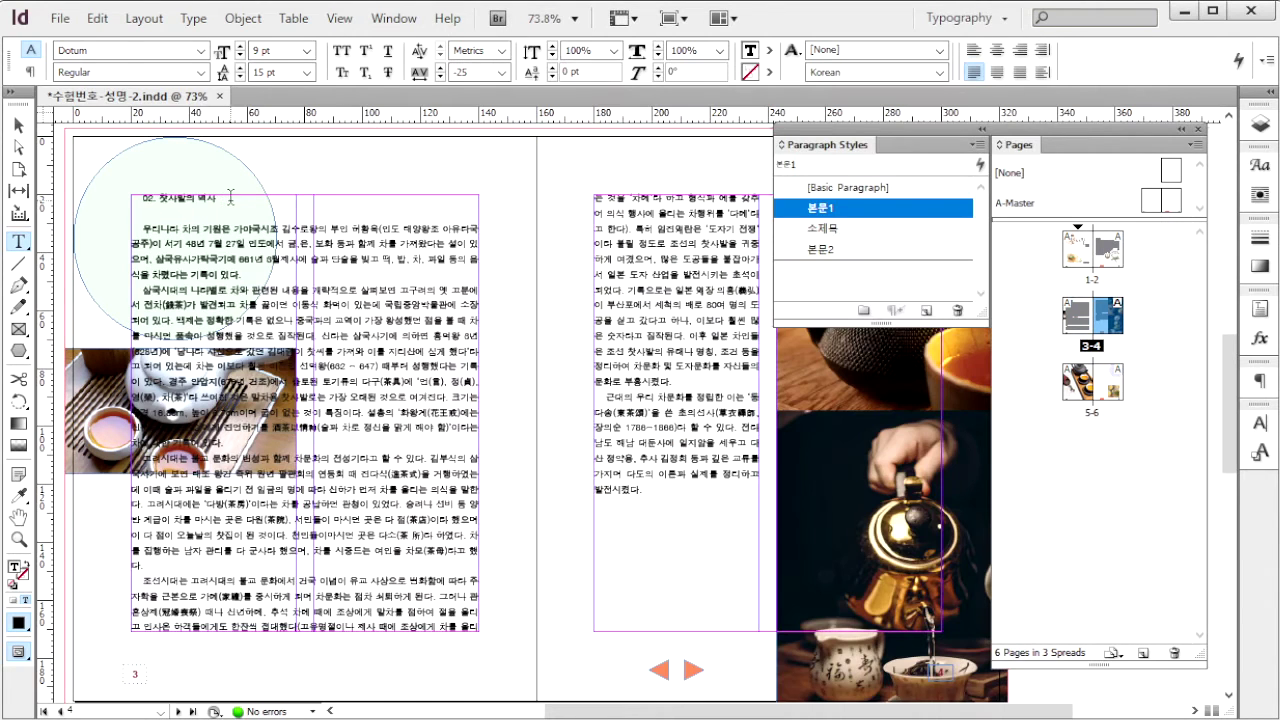
left_click_drag(221, 203, 136, 200)
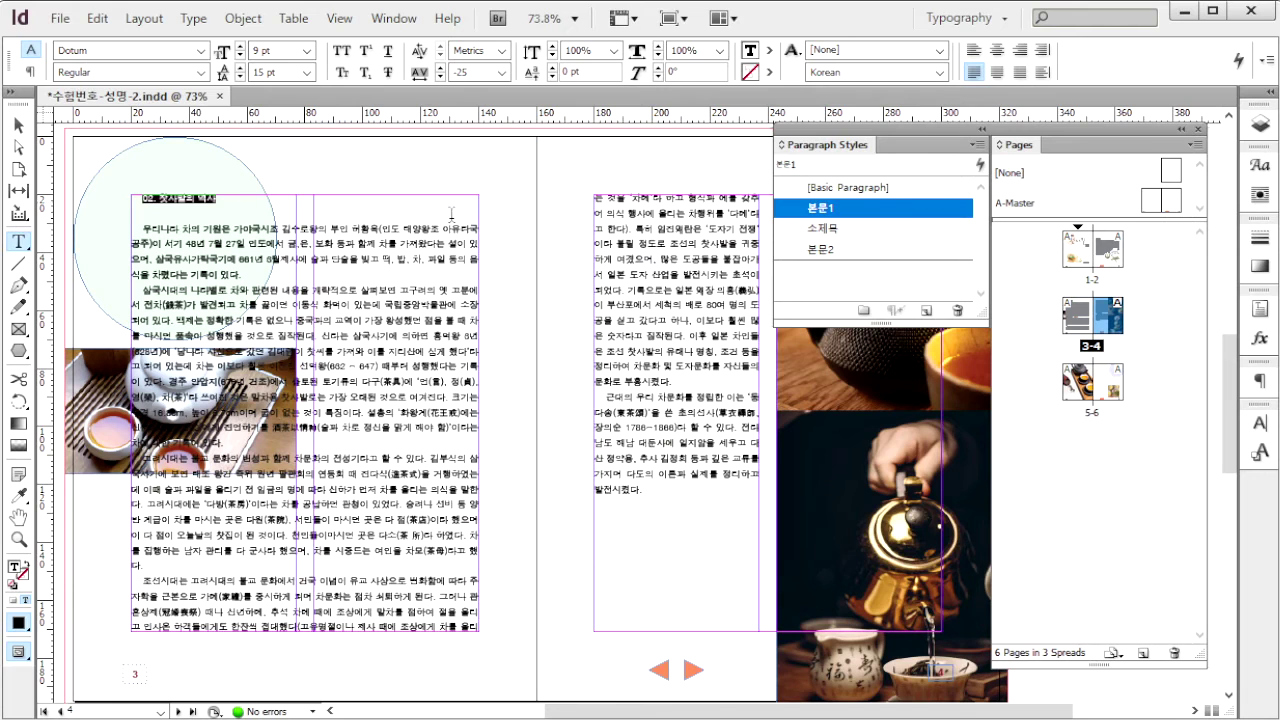
left_click(836, 230)
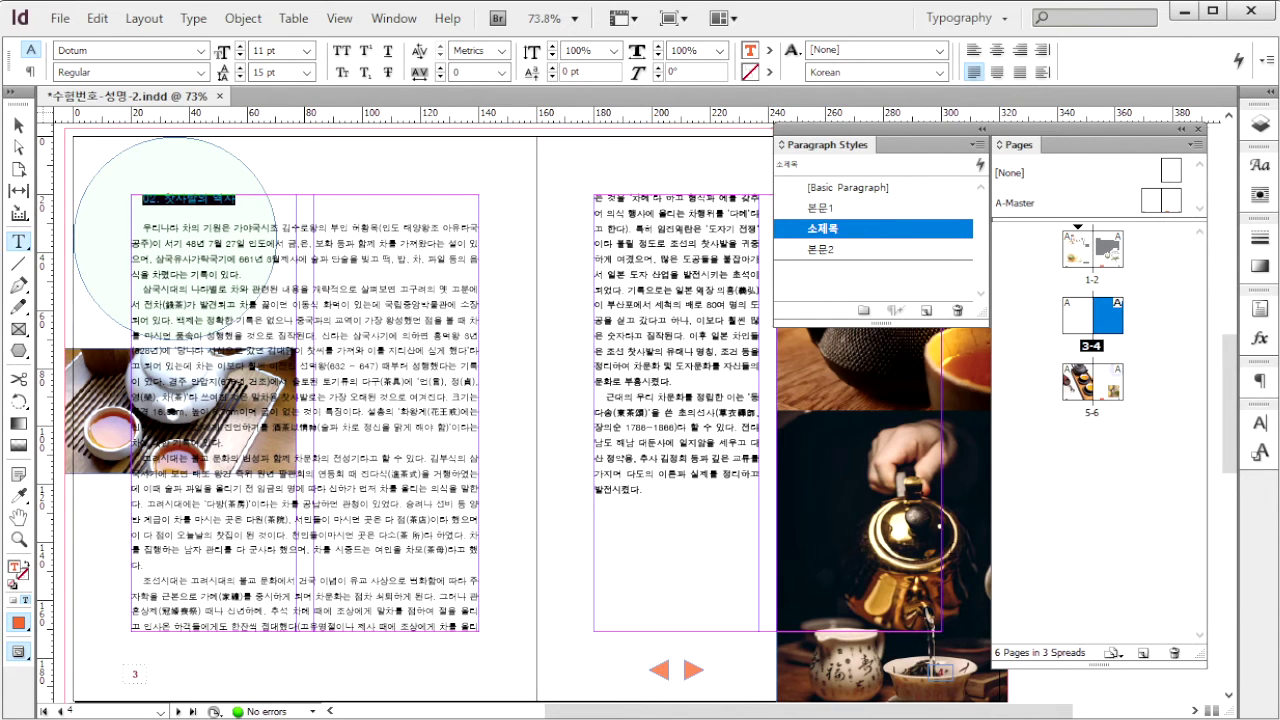
Set the page 3 text frame to 2 columns with a 6 mm gutter, following the 1급-203.jpg reference.
key("alt+Tab")
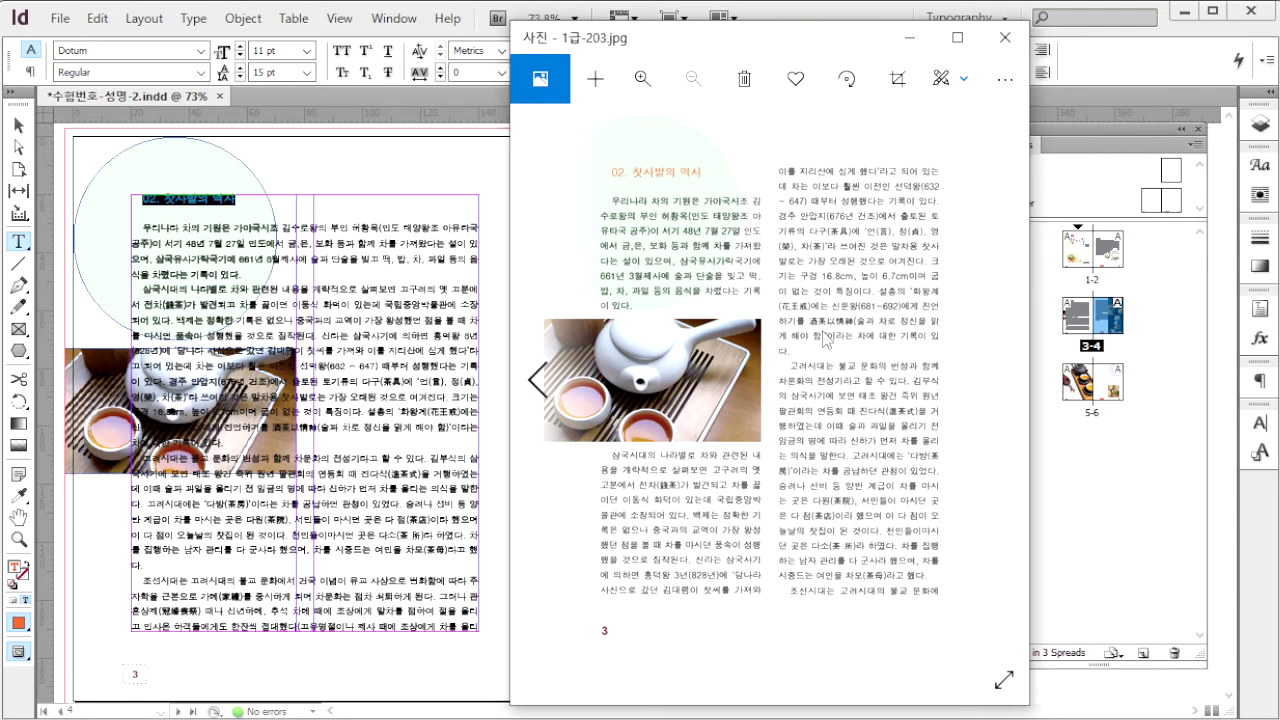
key("alt+Tab")
key("Escape")
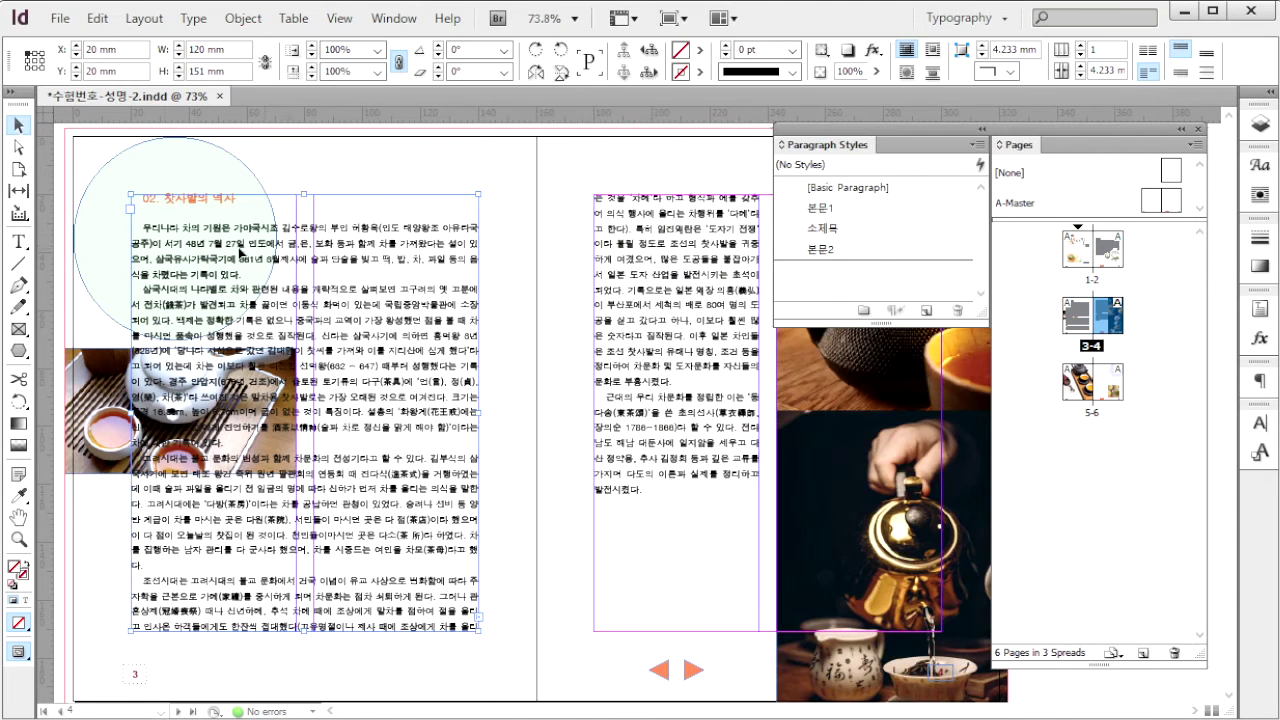
left_click(1080, 46)
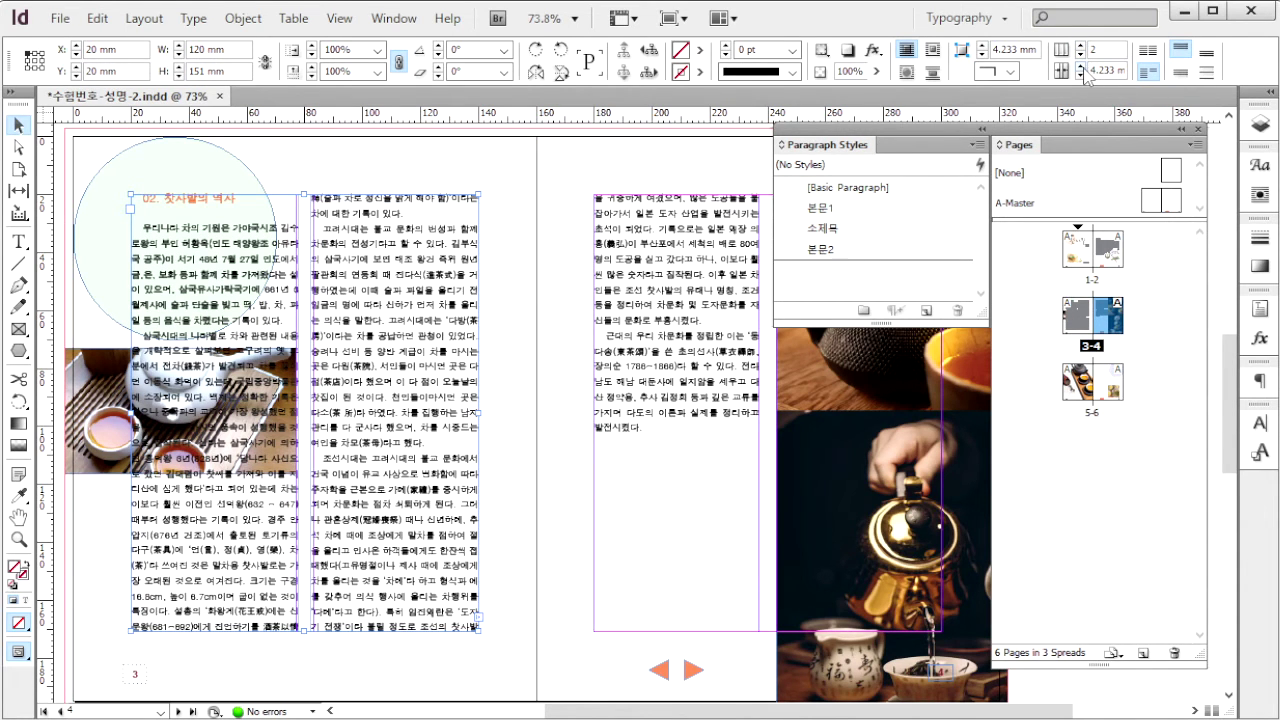
left_click(1081, 67)
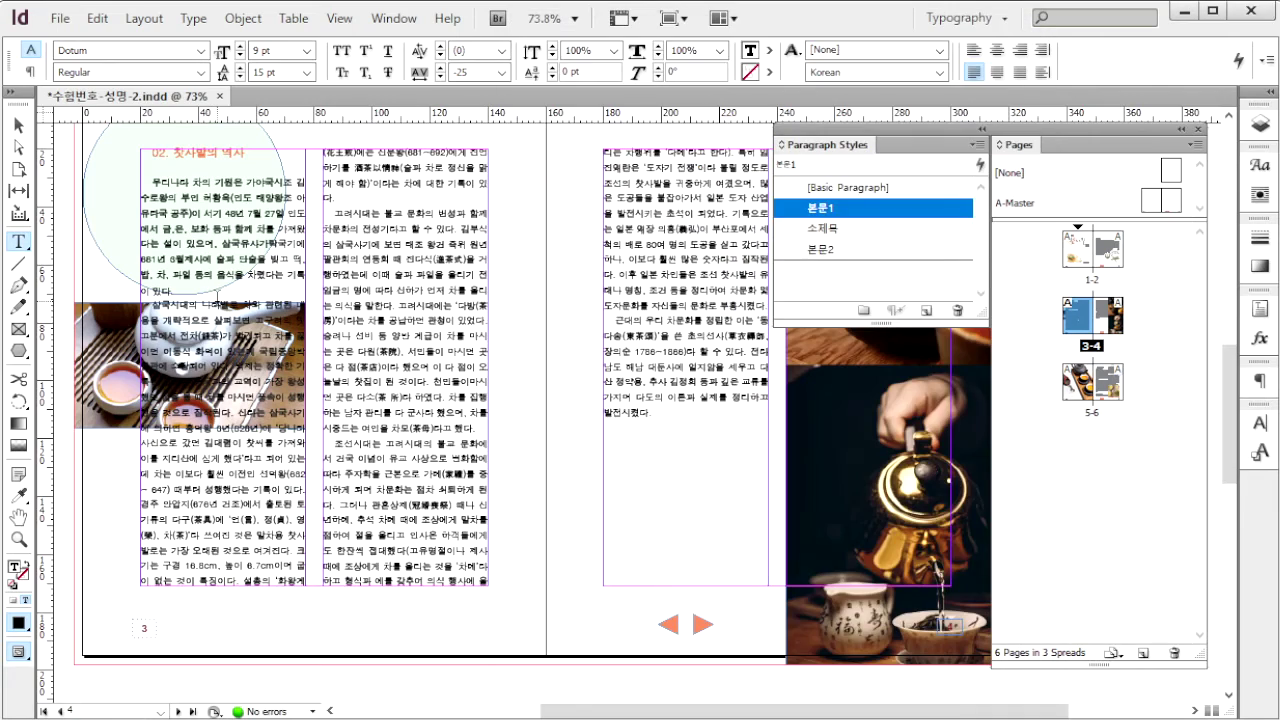
left_click(202, 301)
key("ctrl+z")
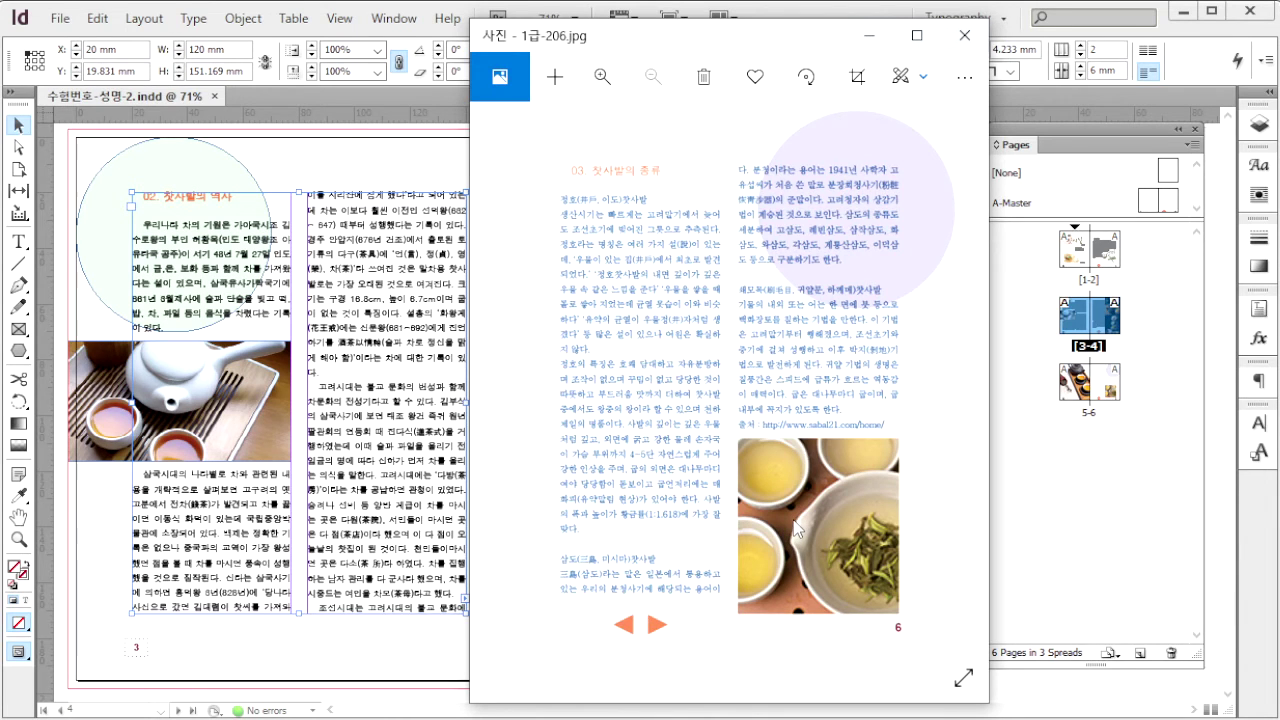
Copy the 03. 찻사발의 종류 section with its heading from 1급-13.txt.
key("alt+Tab")
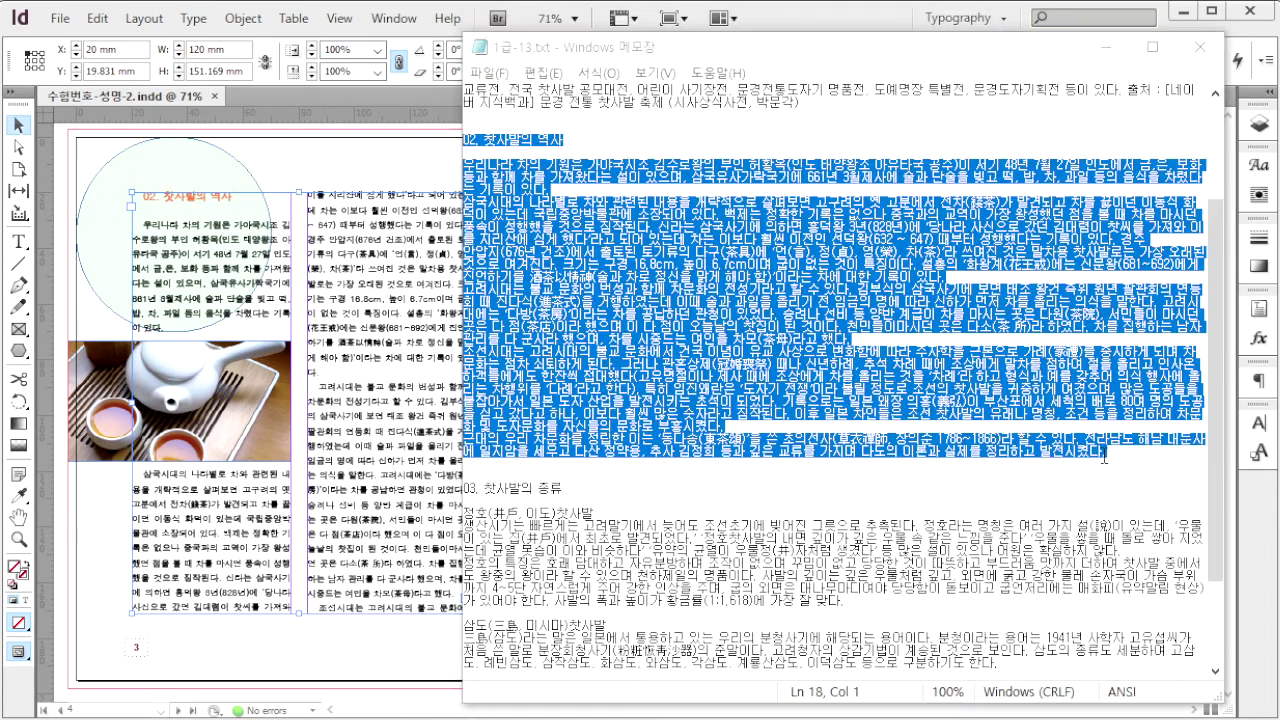
left_click(1108, 455)
left_click_drag(463, 489, 698, 612)
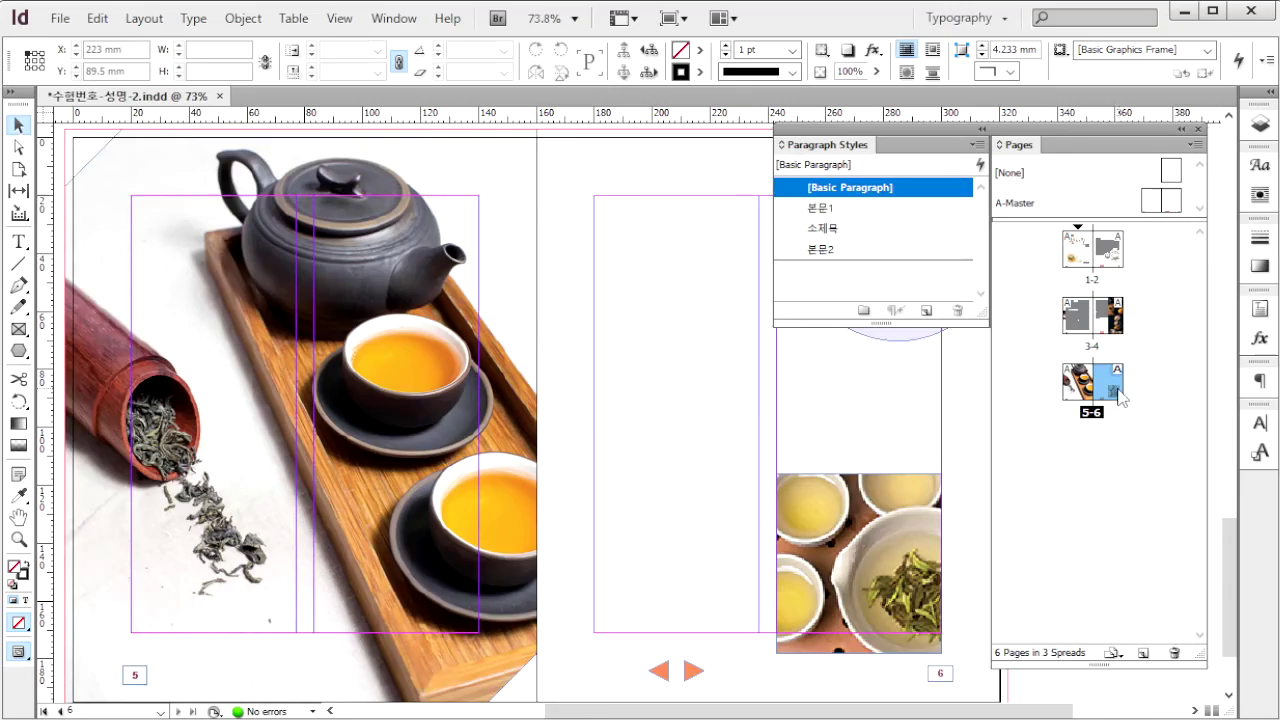
Draw a 120 × 151 mm text frame within page 6's margins and paste the 03. 찻사발의 종류 section into it.
scroll(693, 412, "left", 3)
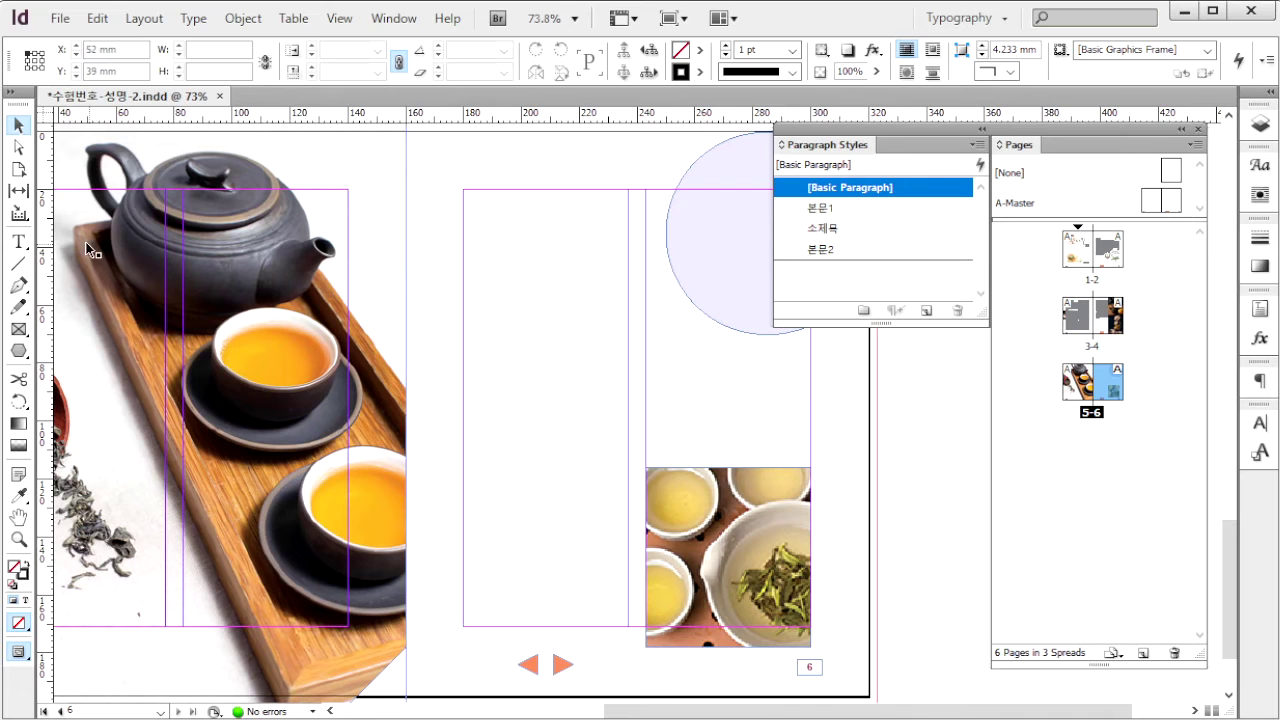
left_click(18, 241)
left_click_drag(465, 190, 810, 626)
key("Escape")
double_click(548, 266)
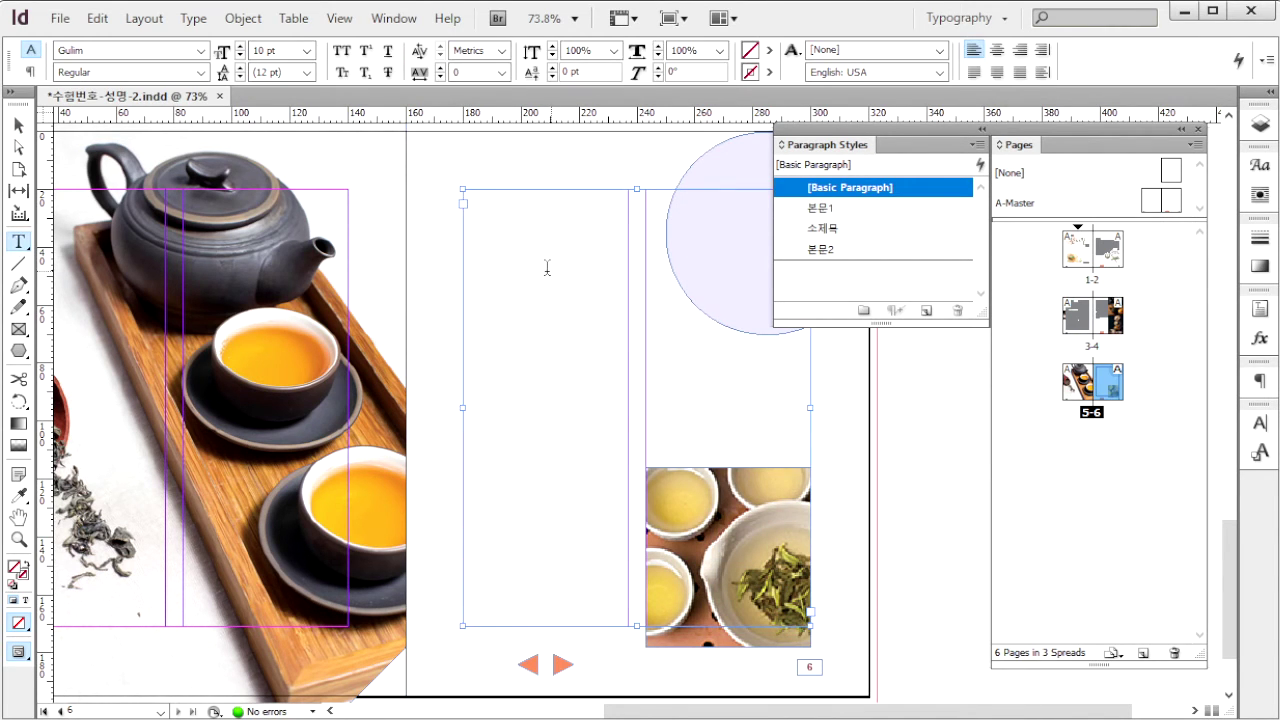
key("ctrl+v")
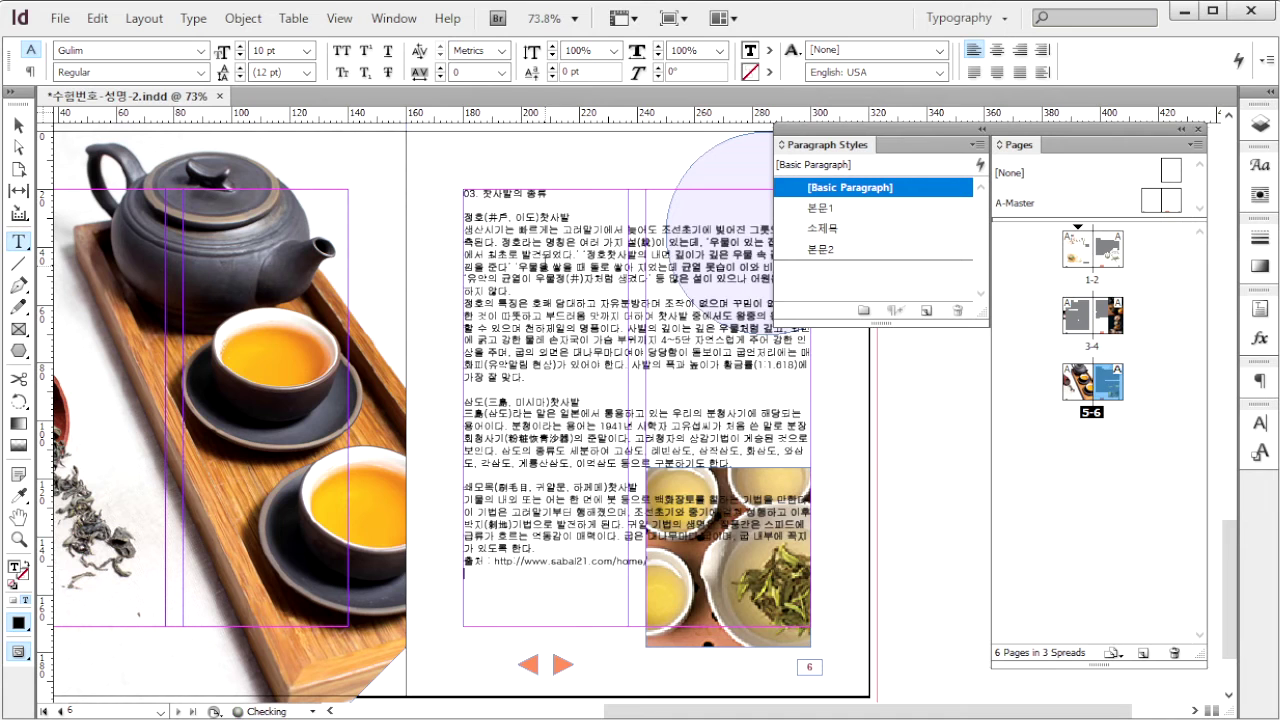
Apply 본문2 to all the page 6 text and 소제목 to its 03. 찻사발의 종류 heading, checking the 1급-206.jpg reference.
key("ctrl+a")
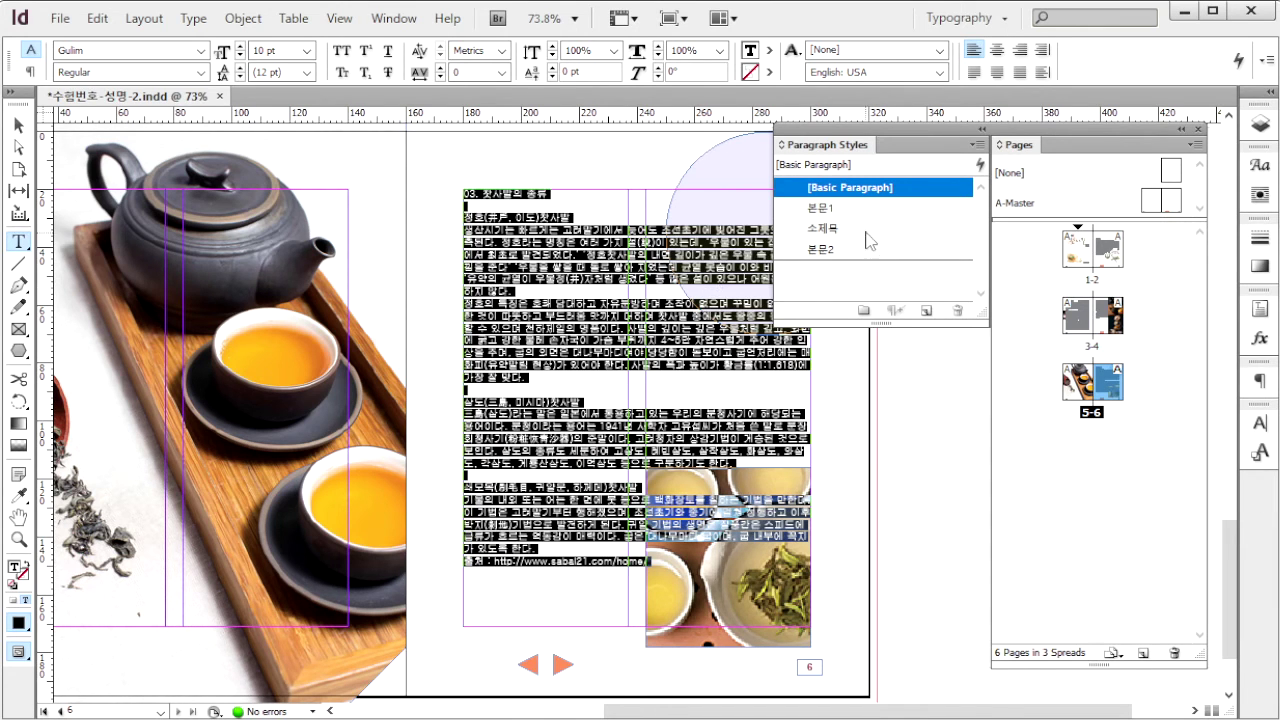
left_click(853, 252)
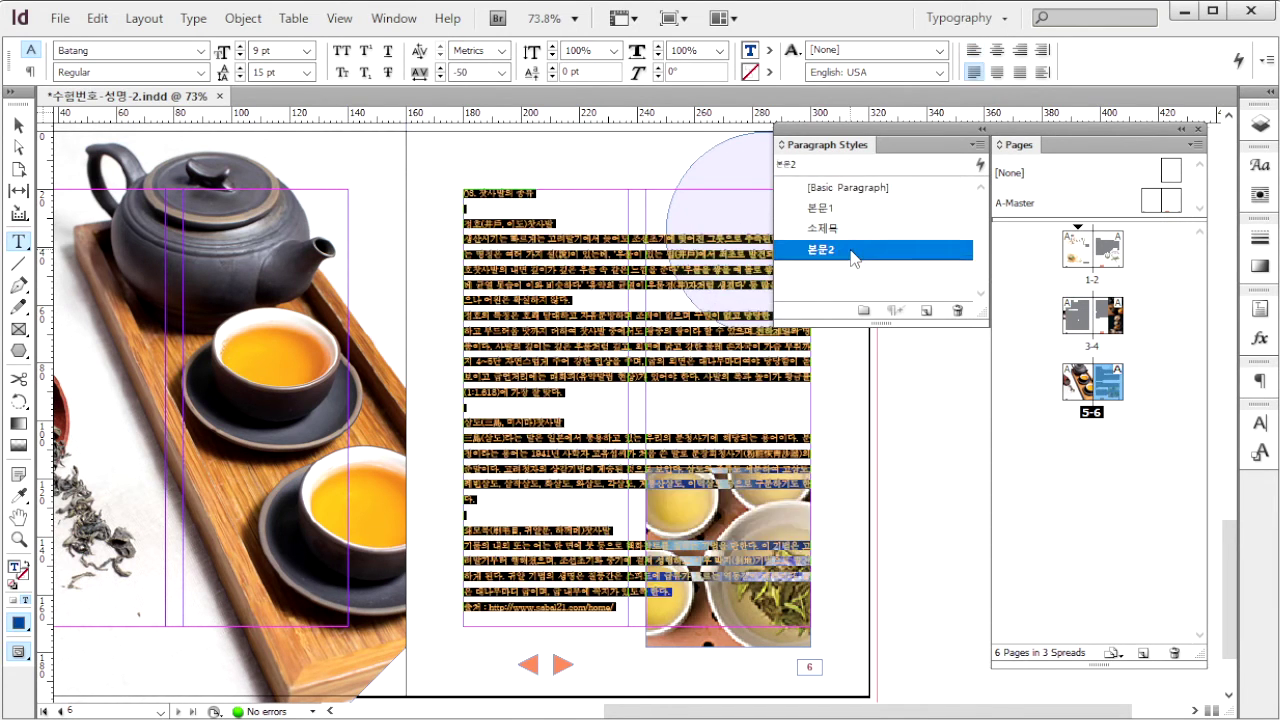
key("alt+Tab")
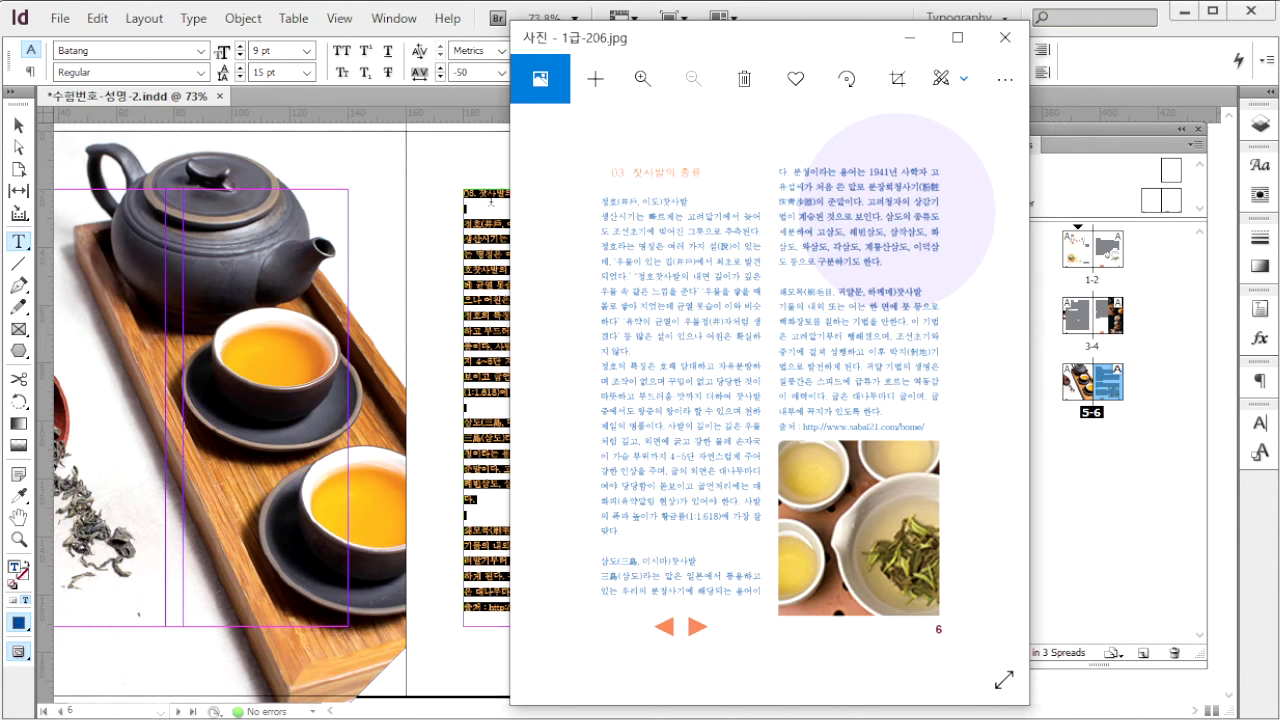
key("alt+Tab")
triple_click(498, 193)
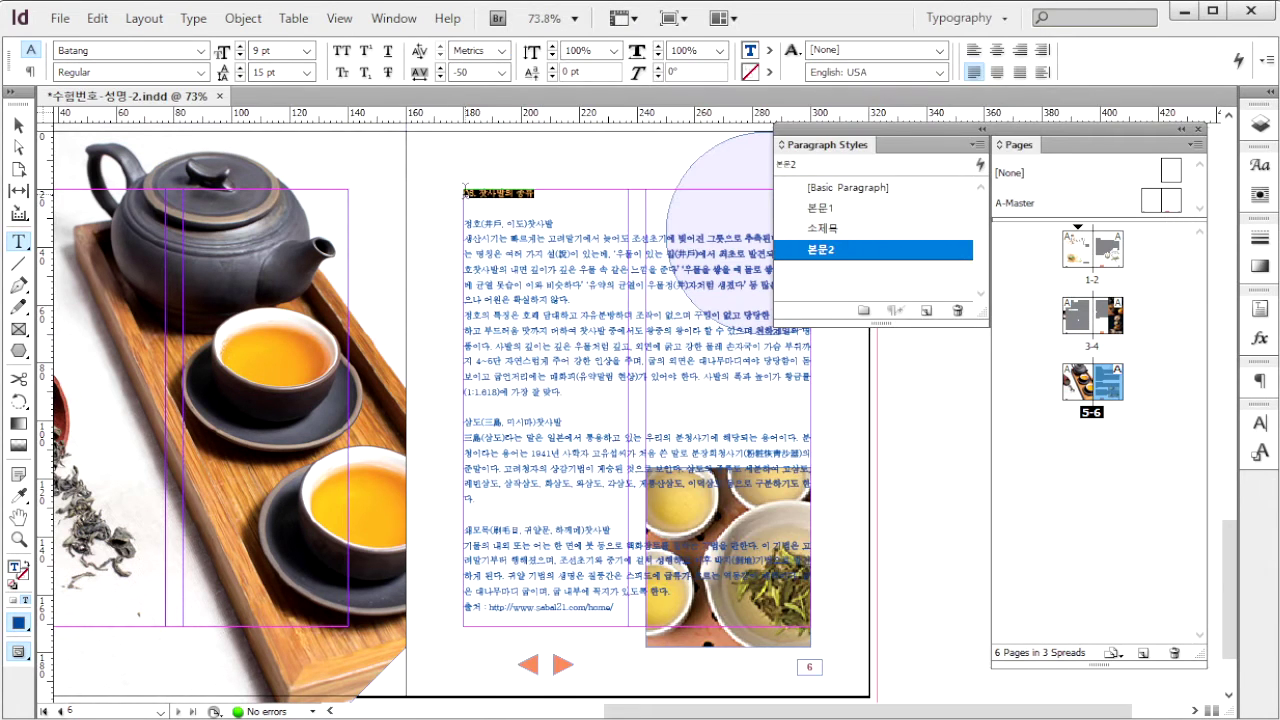
left_click(850, 230)
Set the page 6 text frame to 2 columns with a 6 mm gutter, following the 1급-206.jpg reference.
key("alt+Tab")
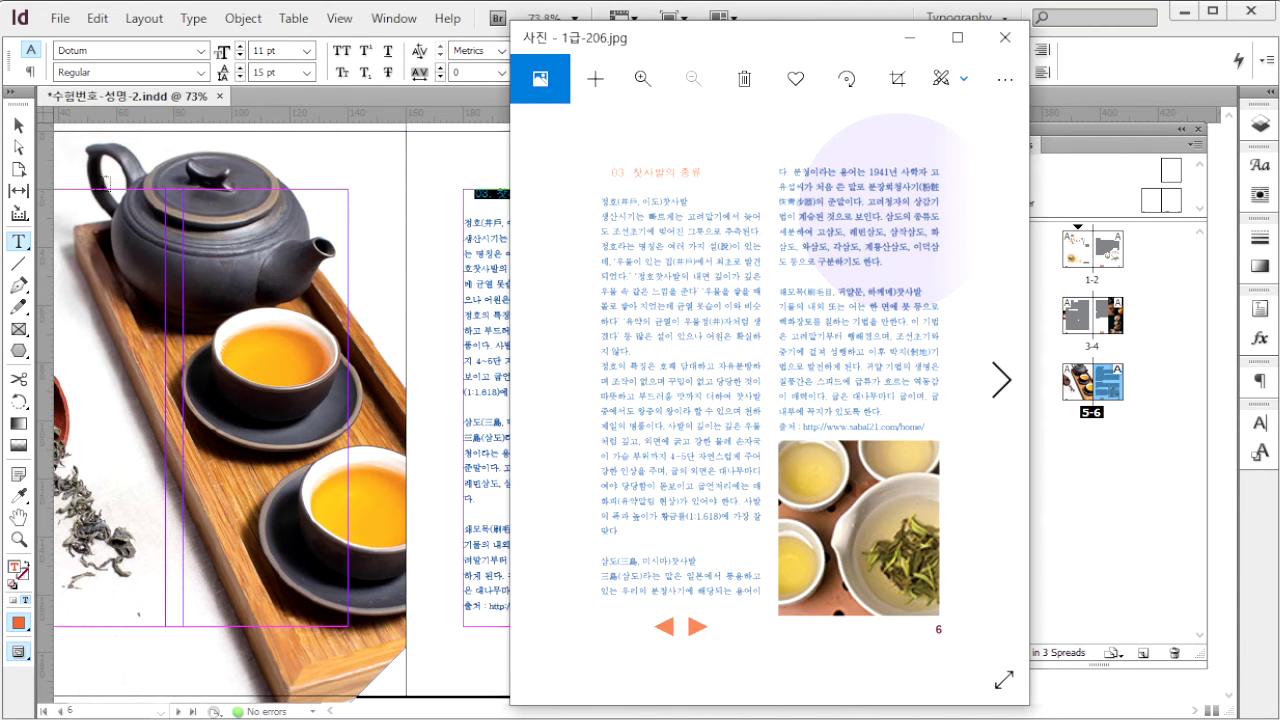
left_click(18, 125)
left_click(1081, 48)
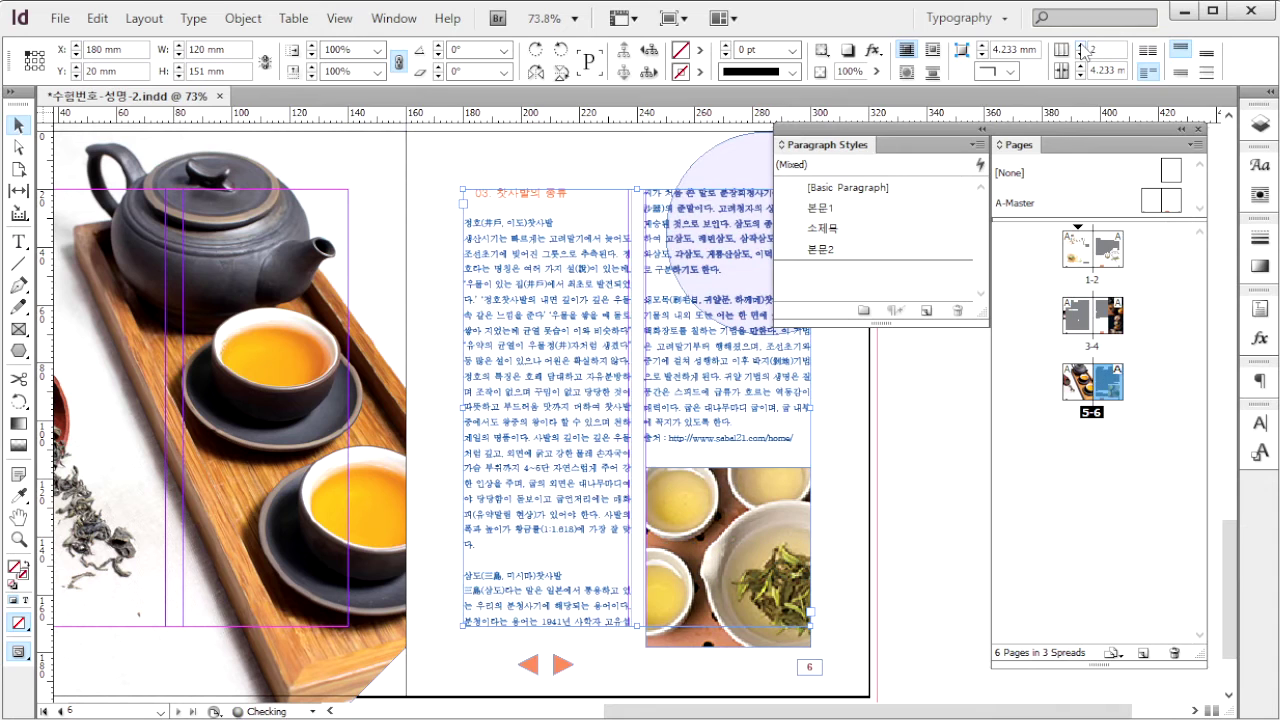
left_click(1082, 67)
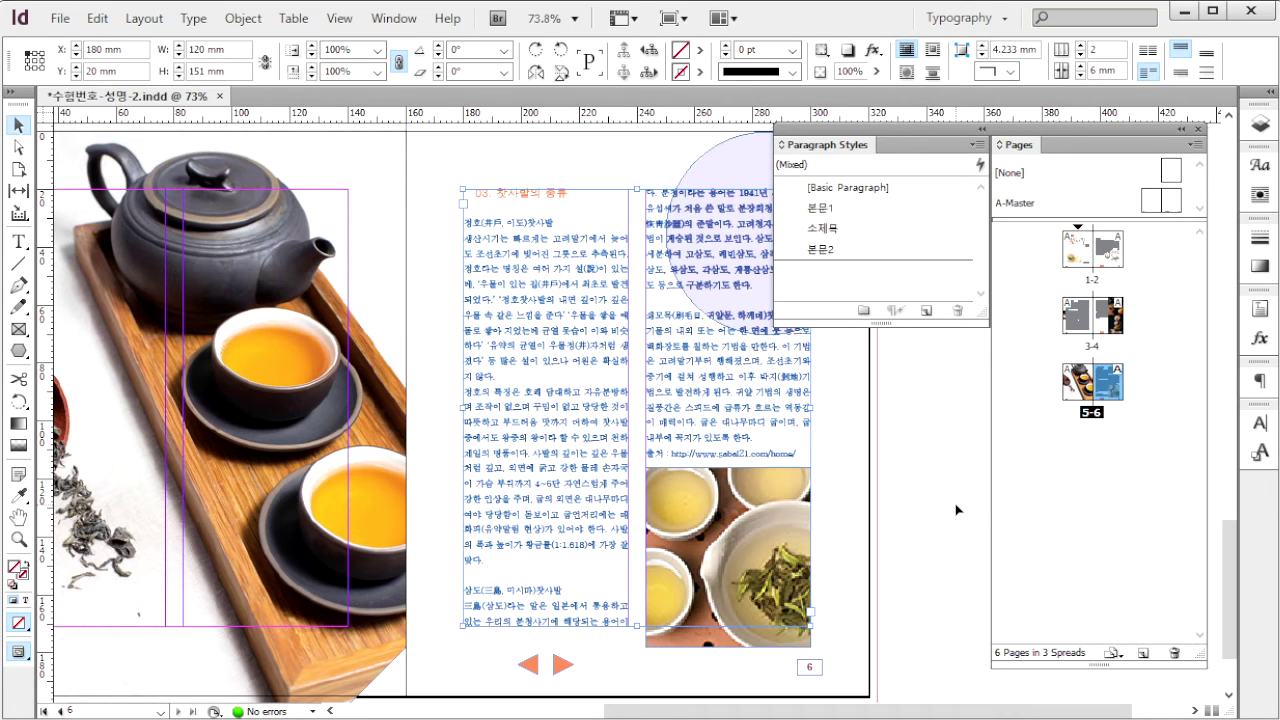
Save the booklet and start exporting it in EPUB format as 수험번호-성명-2.epub.
key("ctrl+s")
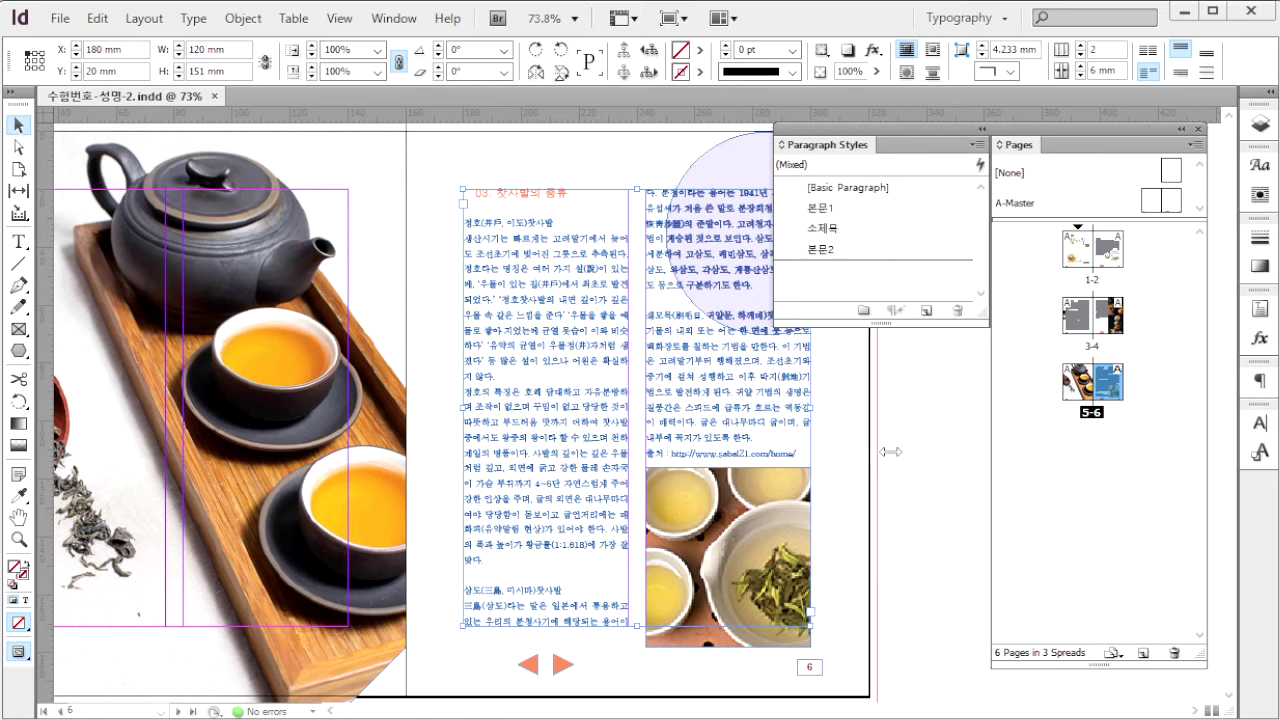
key("ctrl+e")
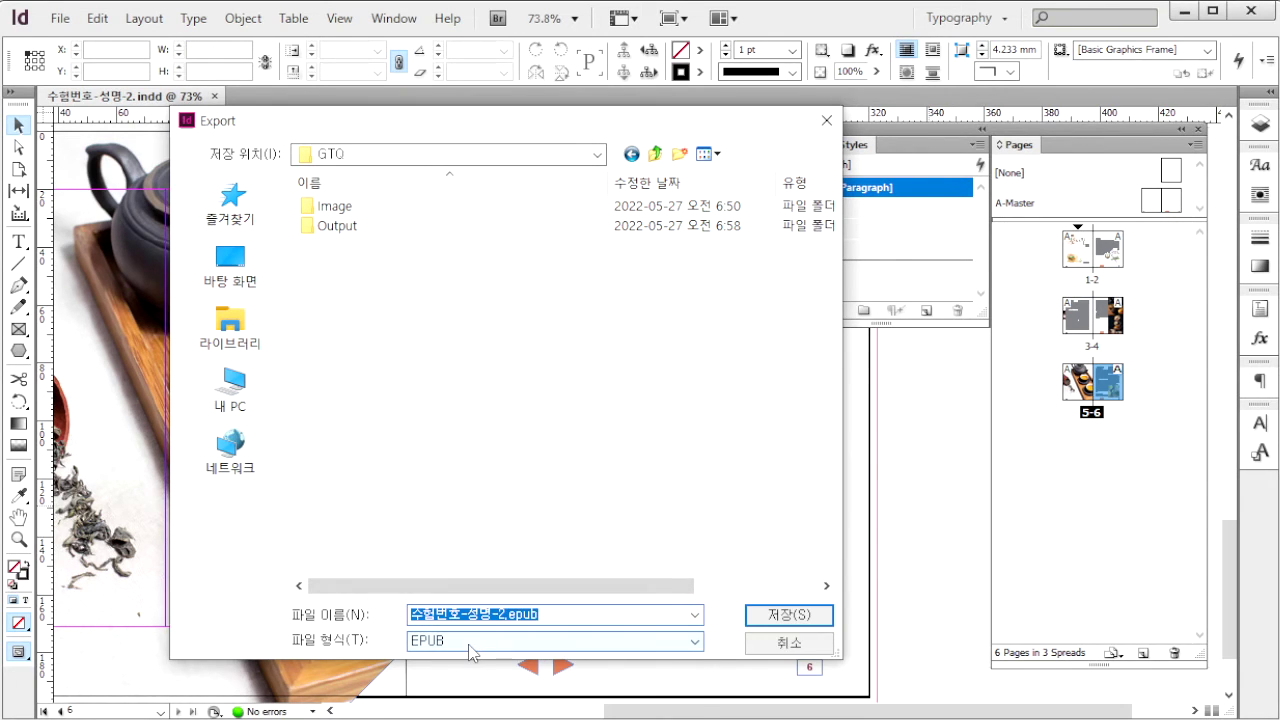
left_click(470, 643)
left_click(470, 649)
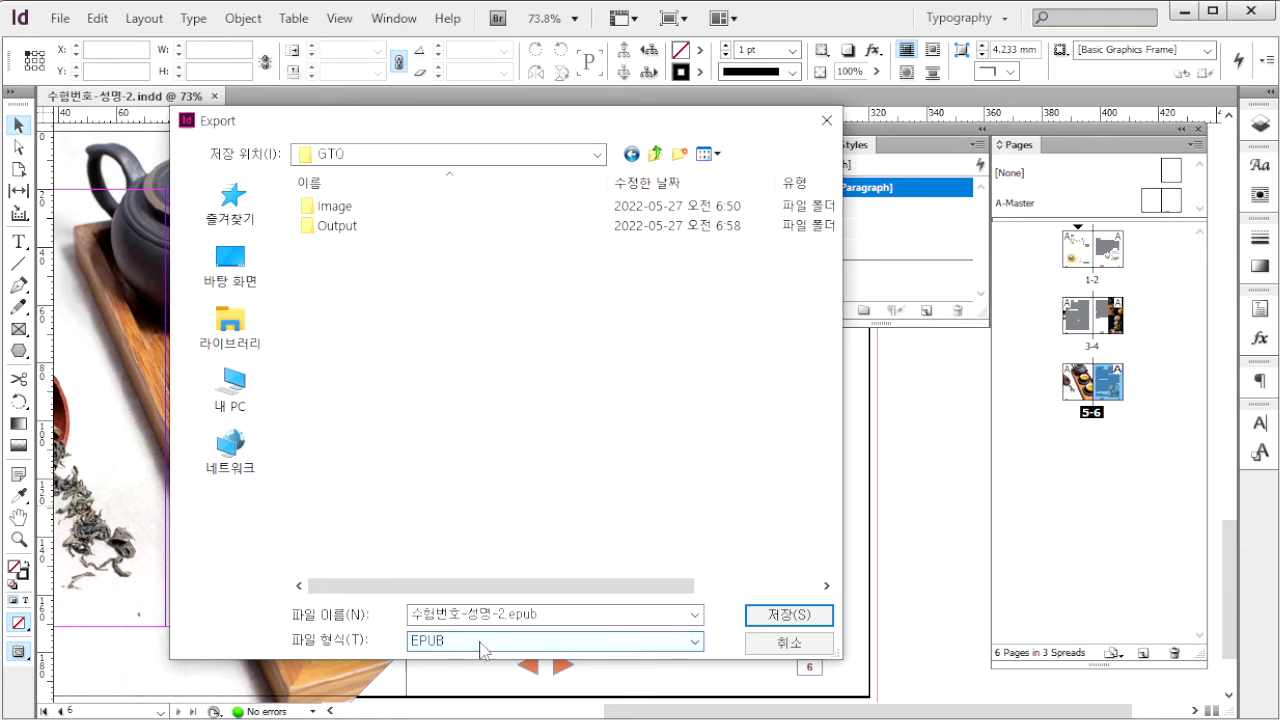
left_click(789, 615)
Export with EPUB version 3.0, keeping Rasterize First Page as the cover option.
left_click(500, 132)
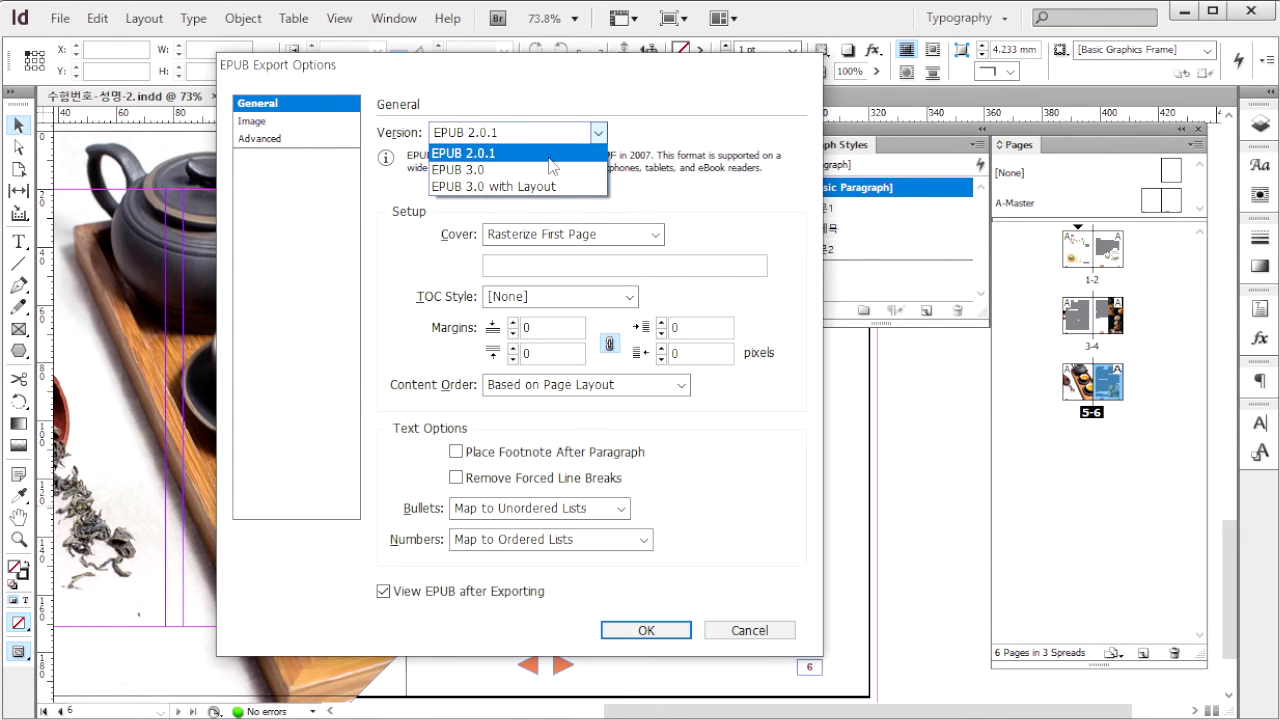
left_click(477, 172)
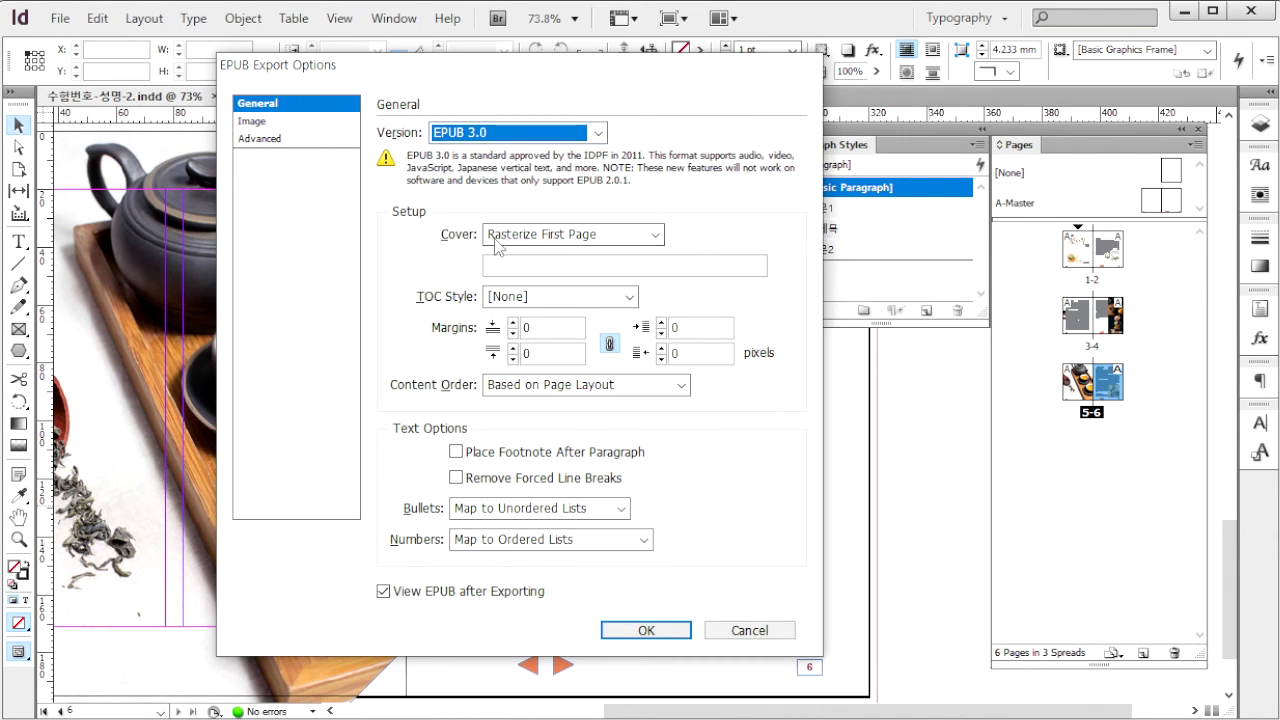
left_click(613, 238)
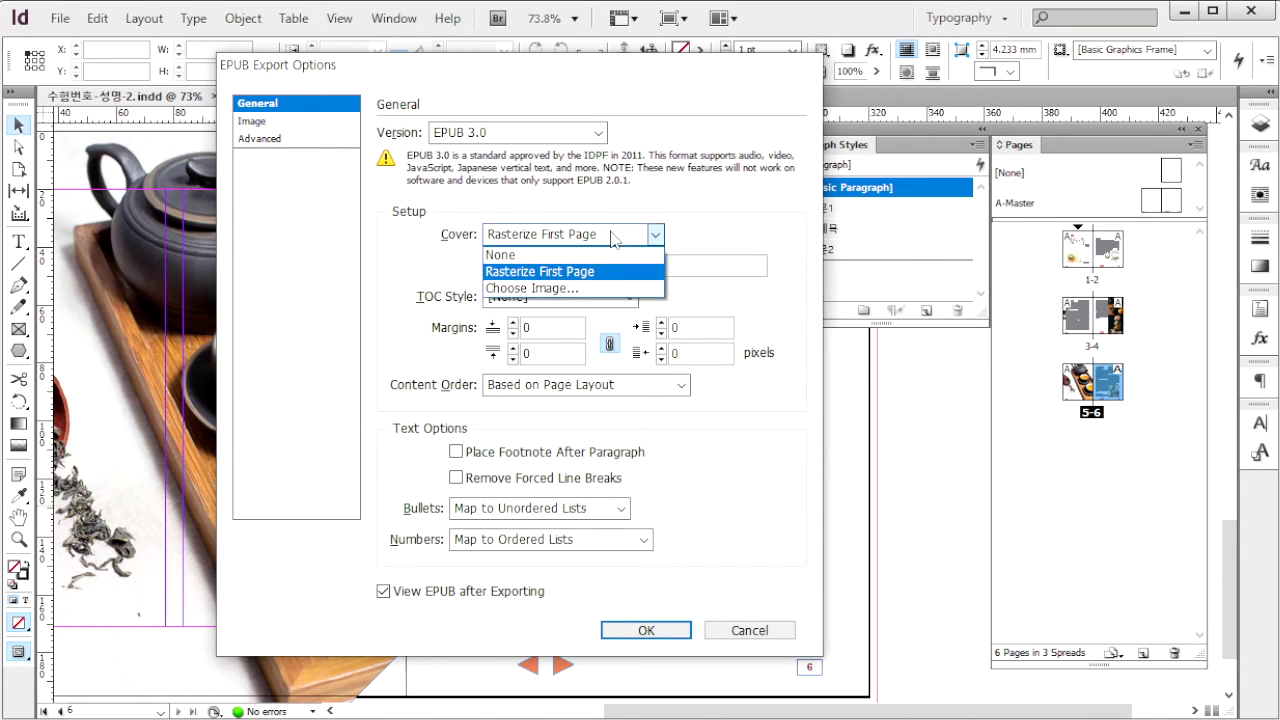
left_click(615, 239)
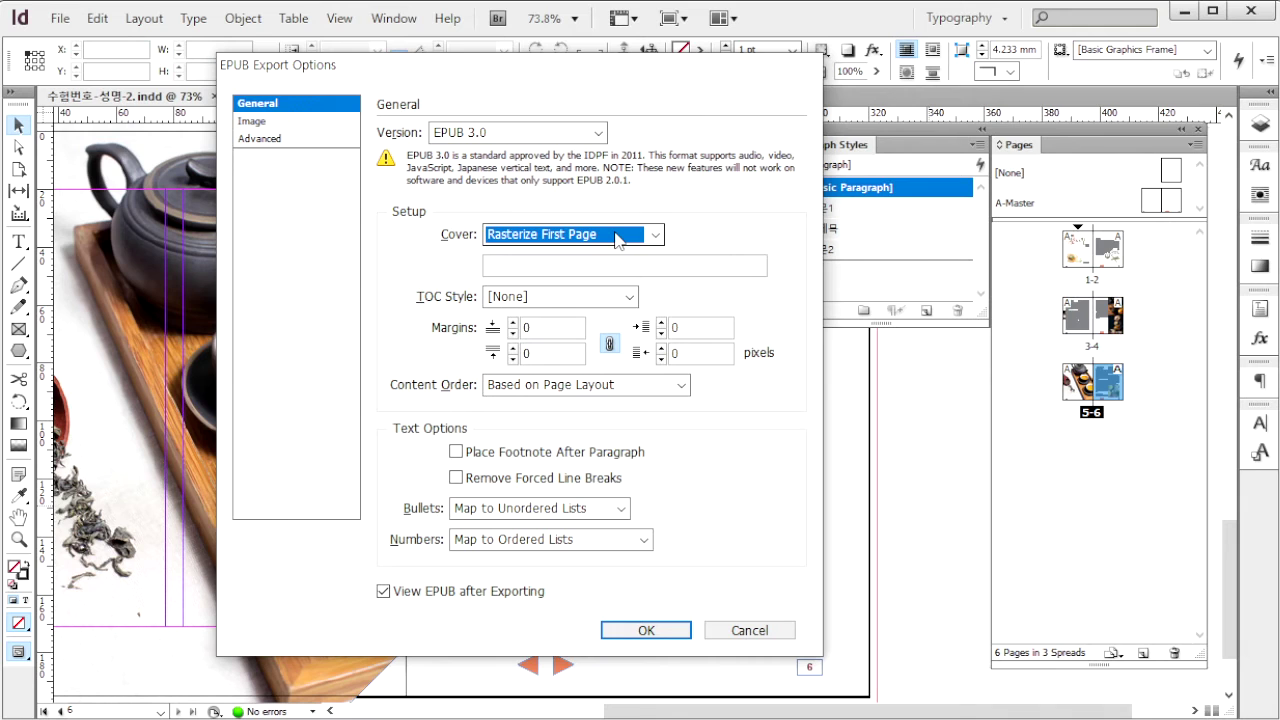
key("Return")
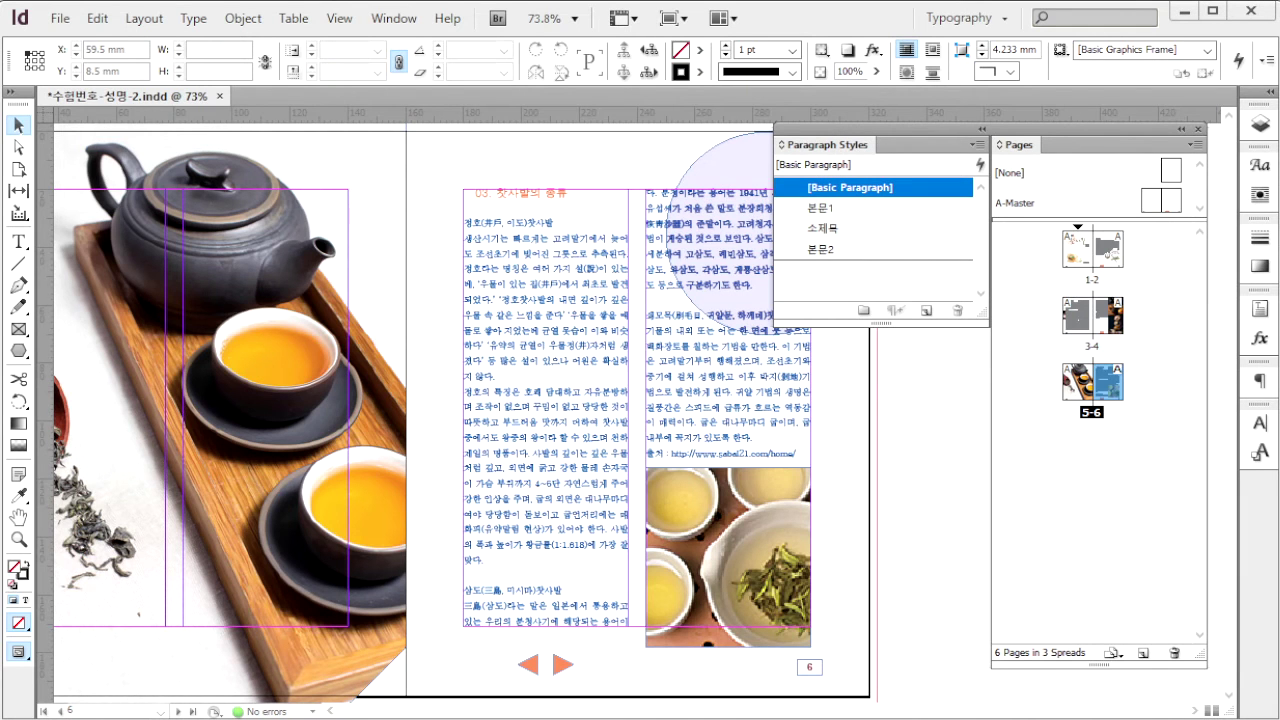
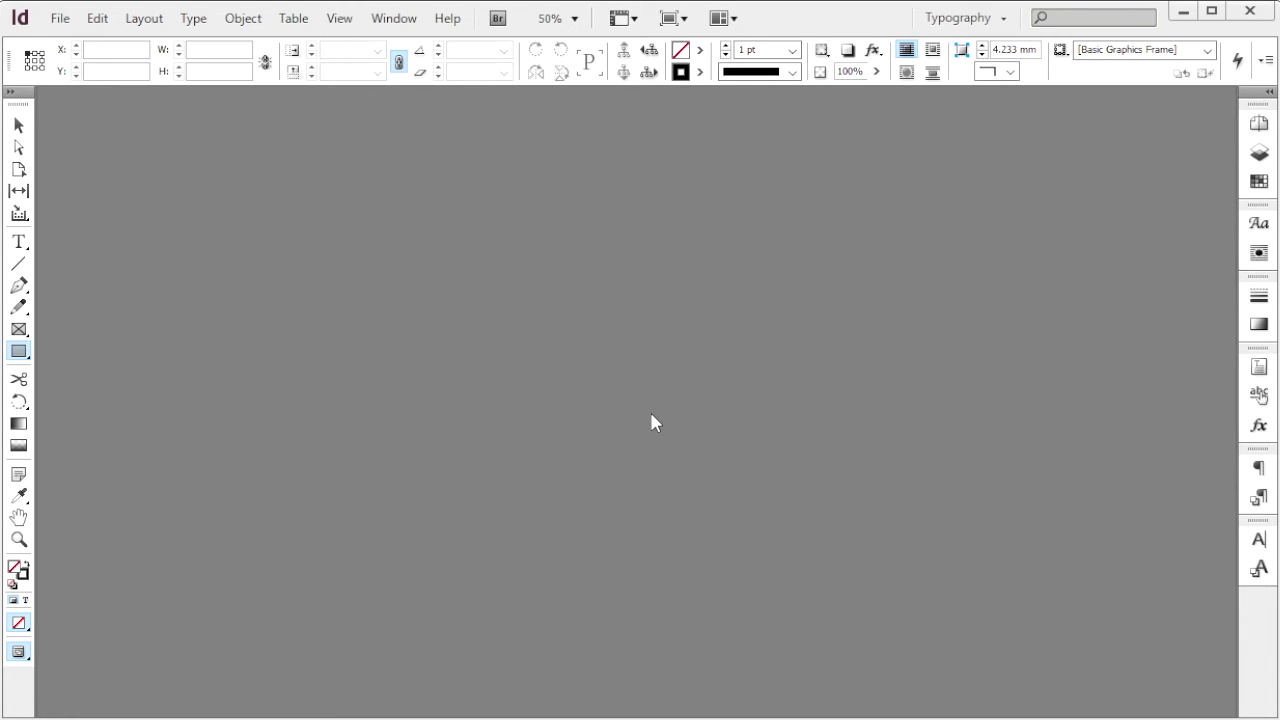
Start a new print document with 2 pages and a page size of 210 × 280 mm.
key("ctrl+n")
type("2")
key("Tab")
key("Tab")
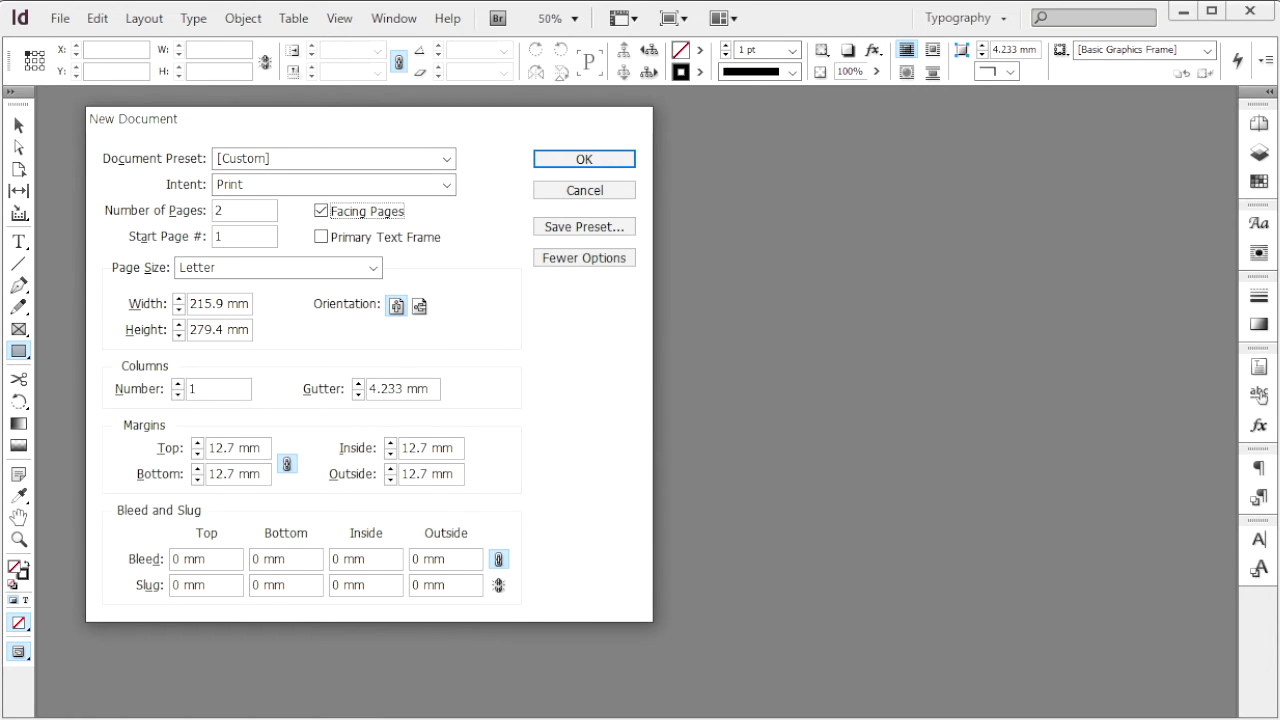
type("210")
key("Tab")
type("280")
key("Tab")
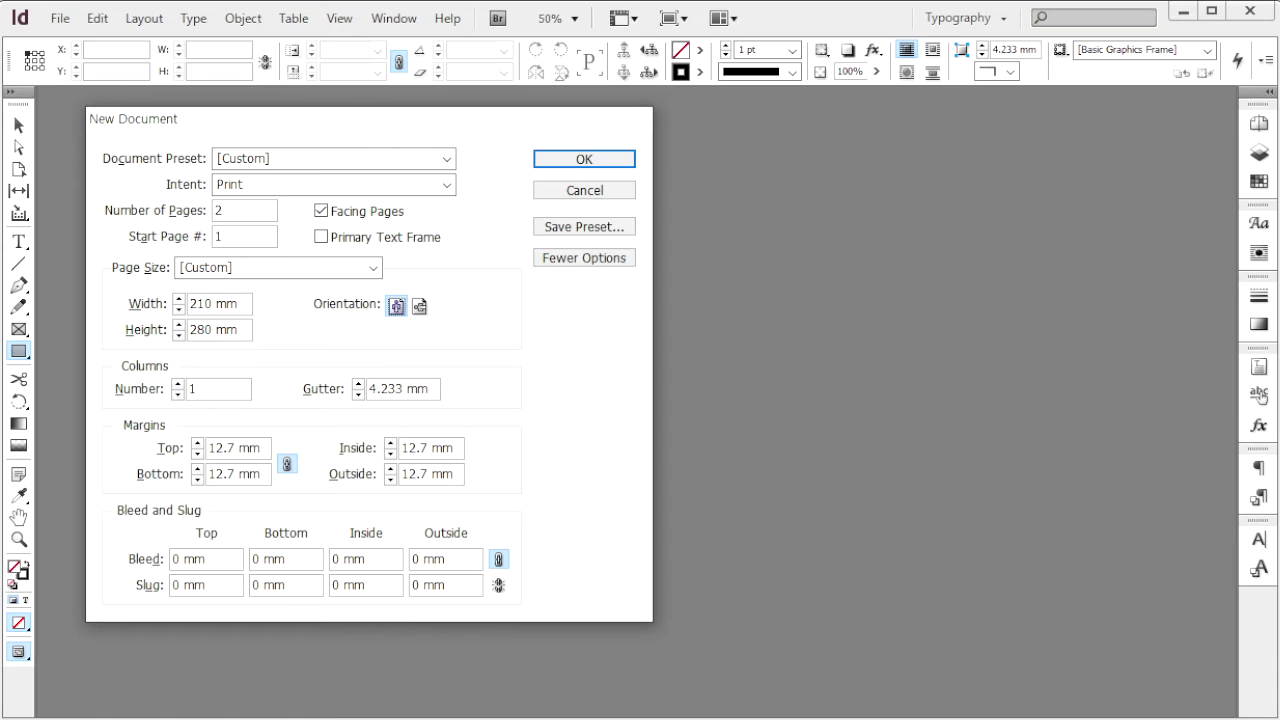
Set the new document's layout to 3 columns with a 6 mm gutter.
key("Tab")
type("3")
key("Tab")
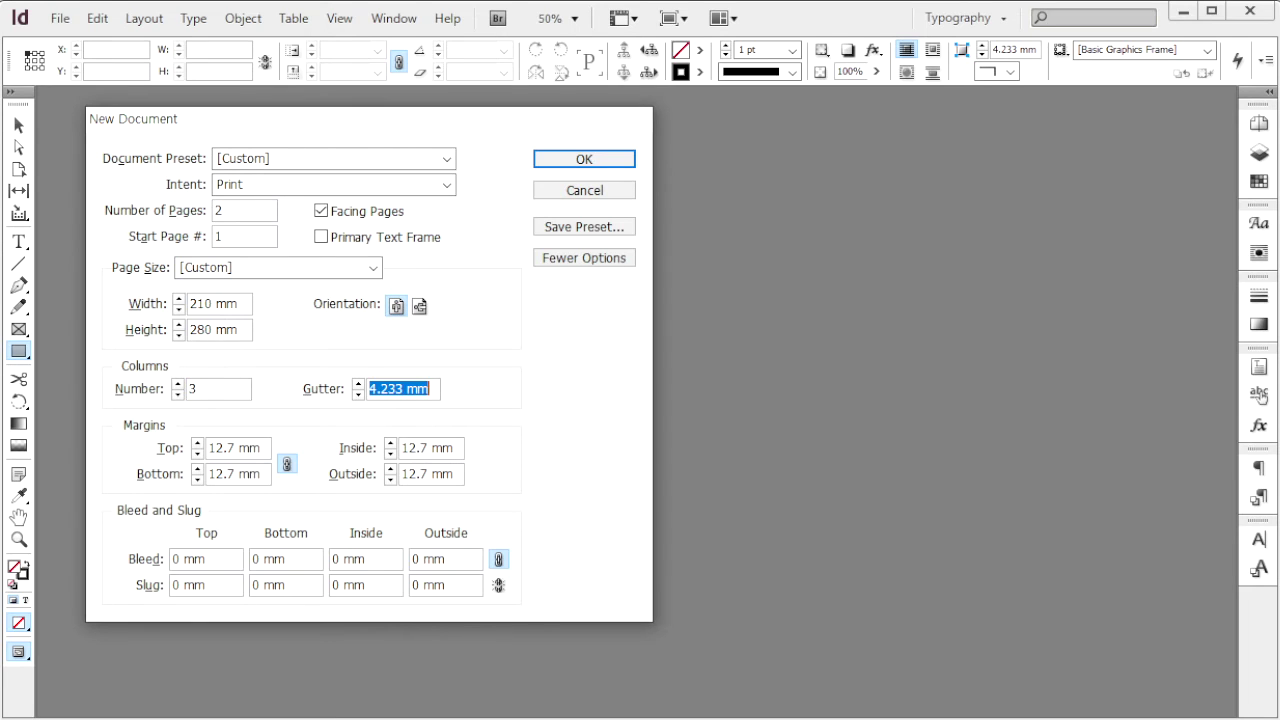
type("6")
key("Tab")
Unlink the new document's margins and set top and bottom to 20 mm, inside and outside to 10 mm.
left_click(287, 464)
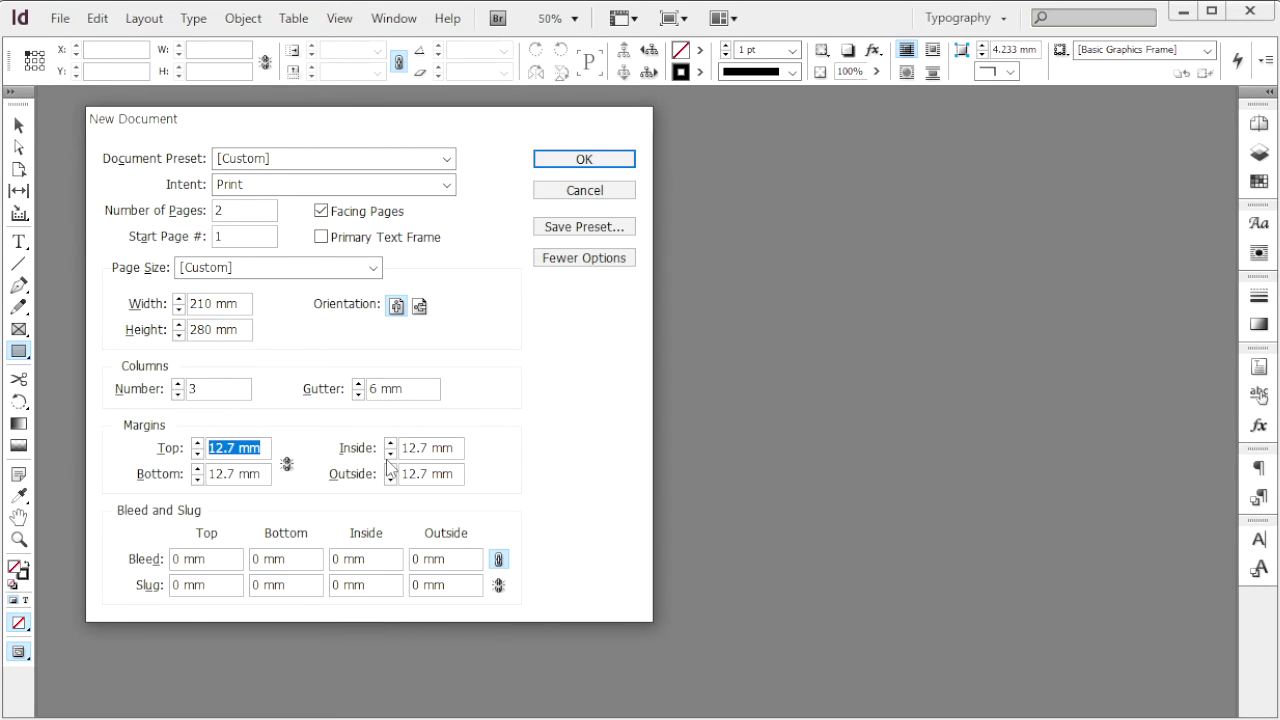
type("20")
key("Tab")
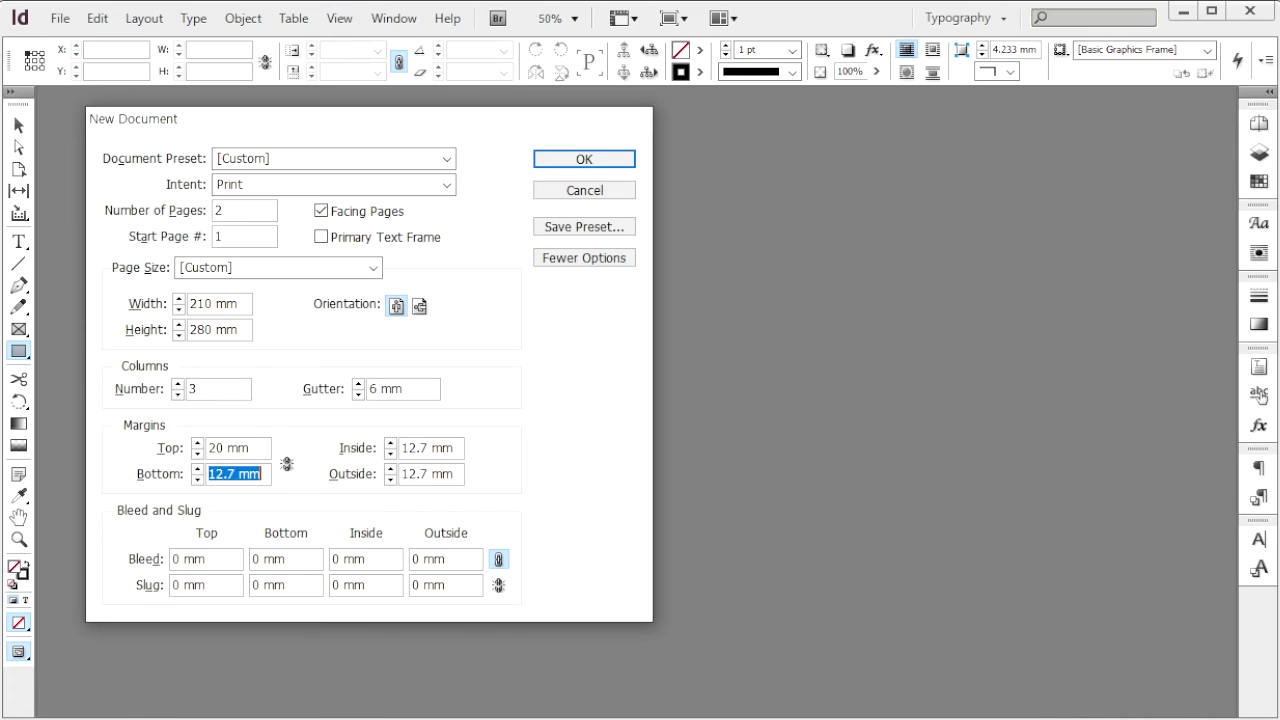
type("20")
key("Tab")
key("Tab")
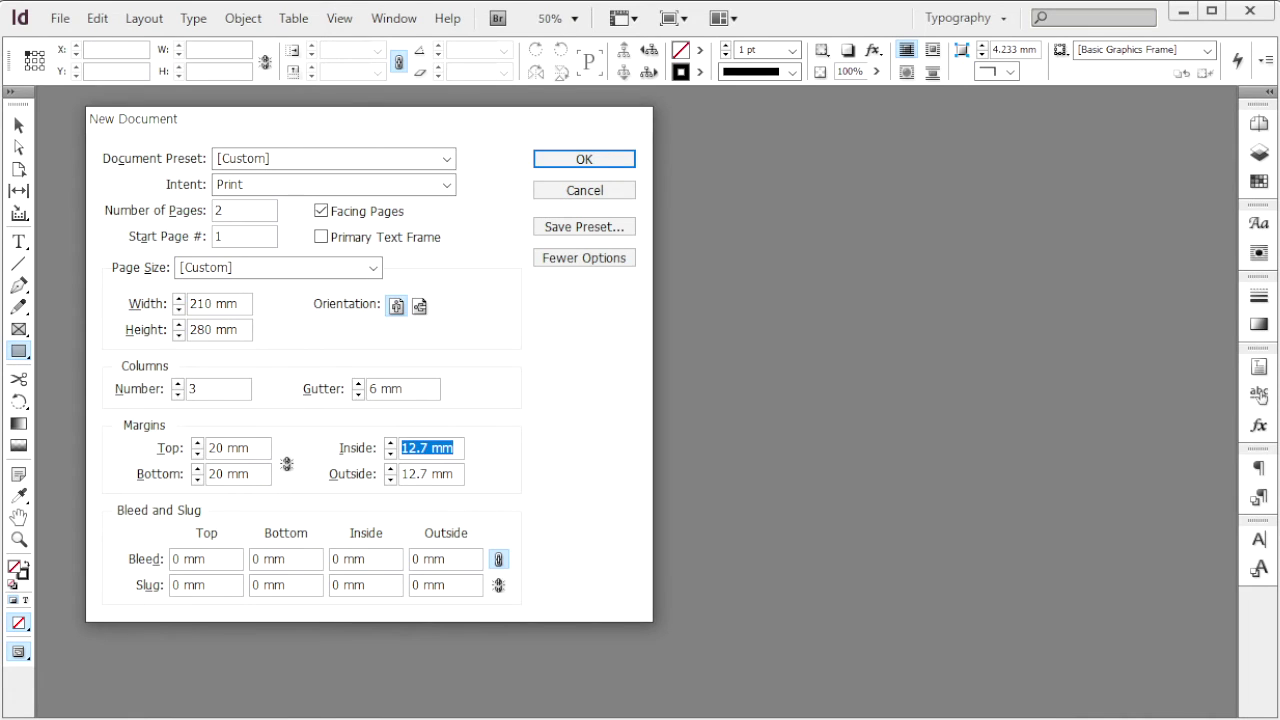
type("10")
key("Tab")
type("1")
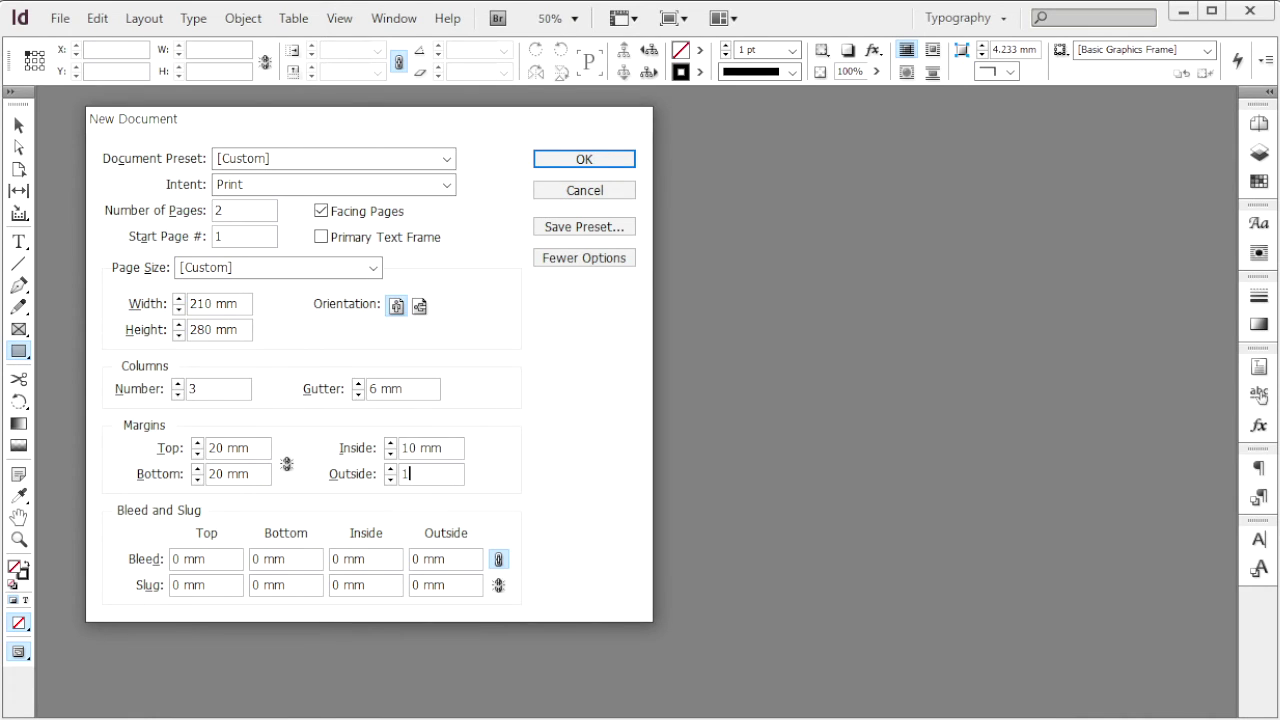
type("0")
Set a 3 mm bleed on all sides and create the document.
key("Tab")
type("3")
key("Tab")
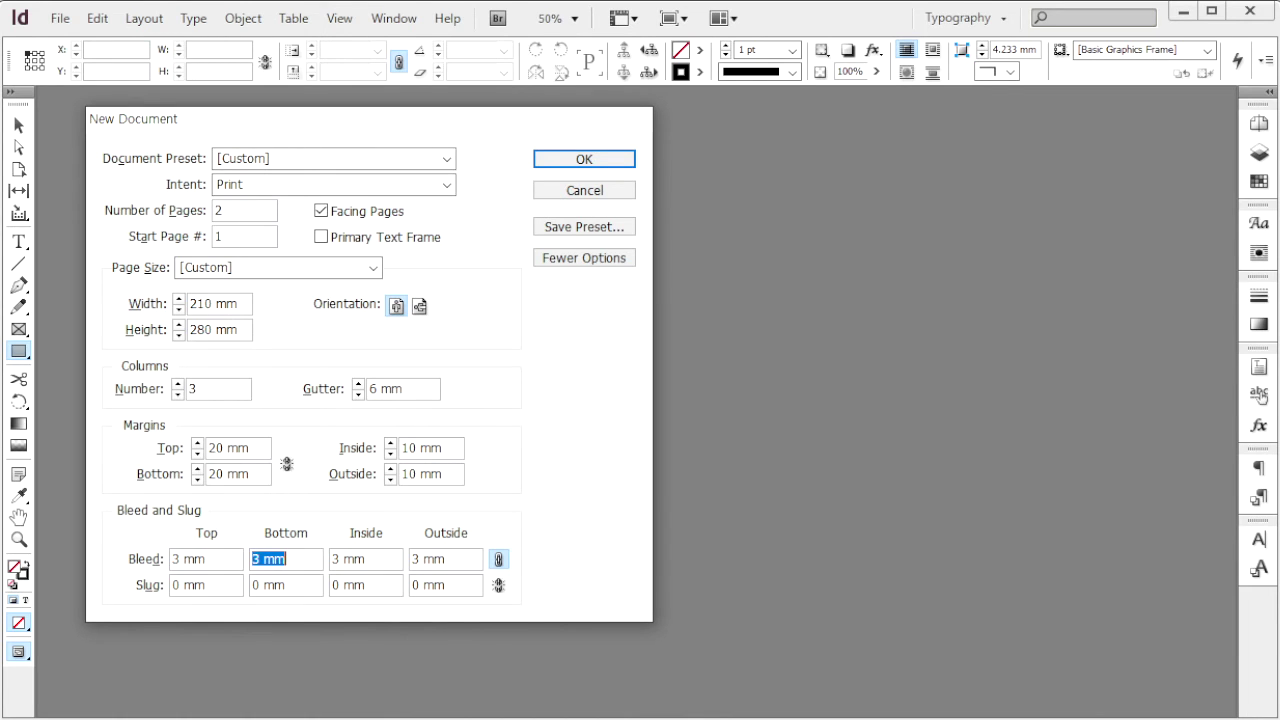
key("Return")
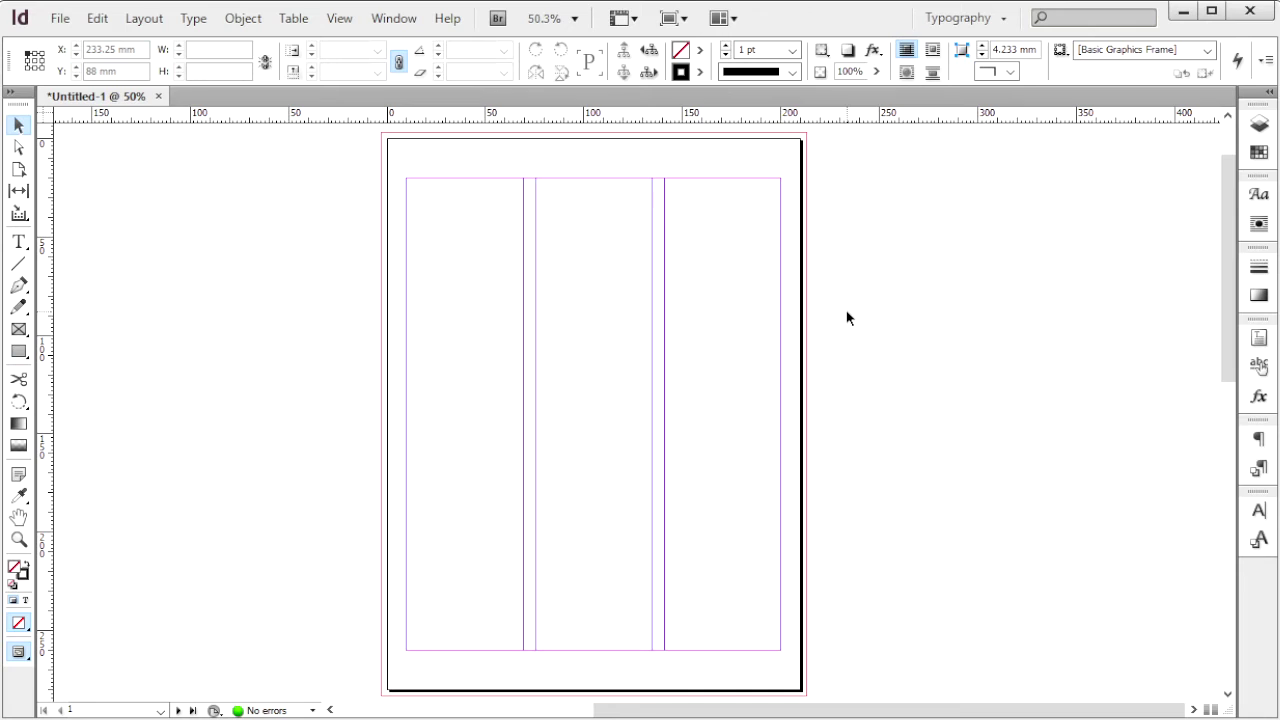
Disallow document page shuffling, place page 2 beside page 1 as one spread, and save the document as 수험번호-성명-3.
key("F12")
left_click(850, 290)
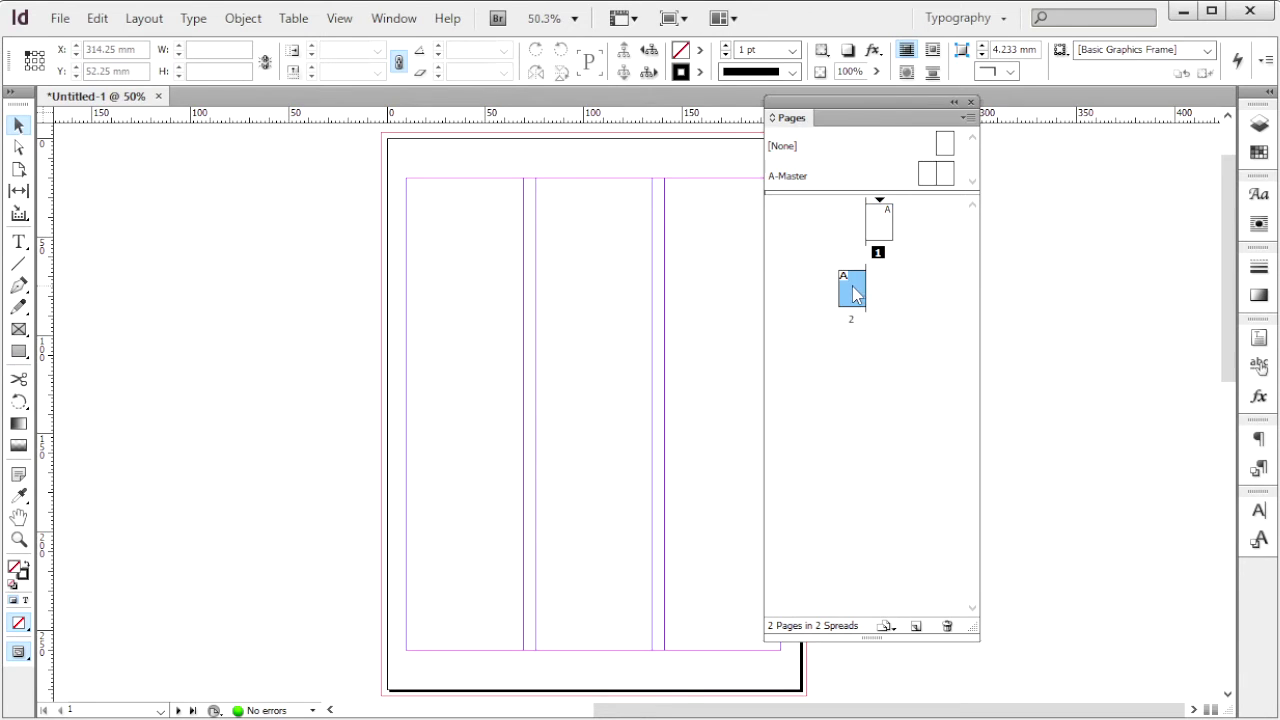
right_click(851, 293)
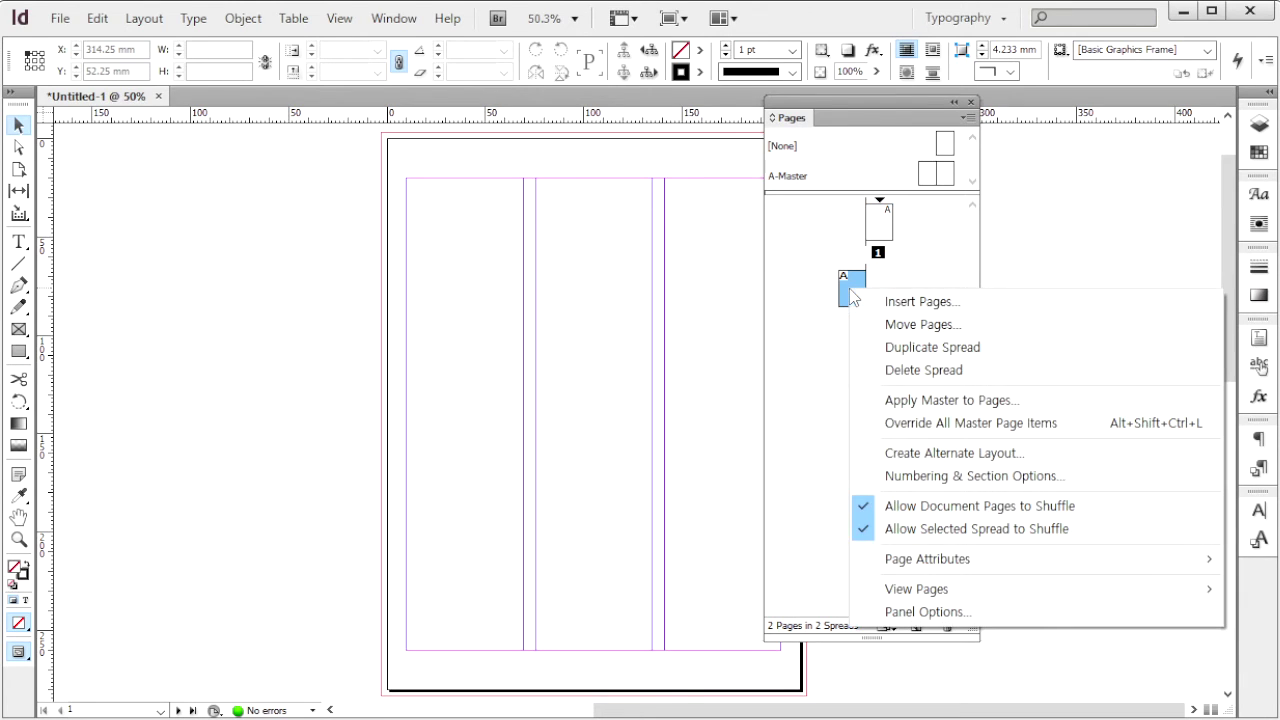
left_click(897, 512)
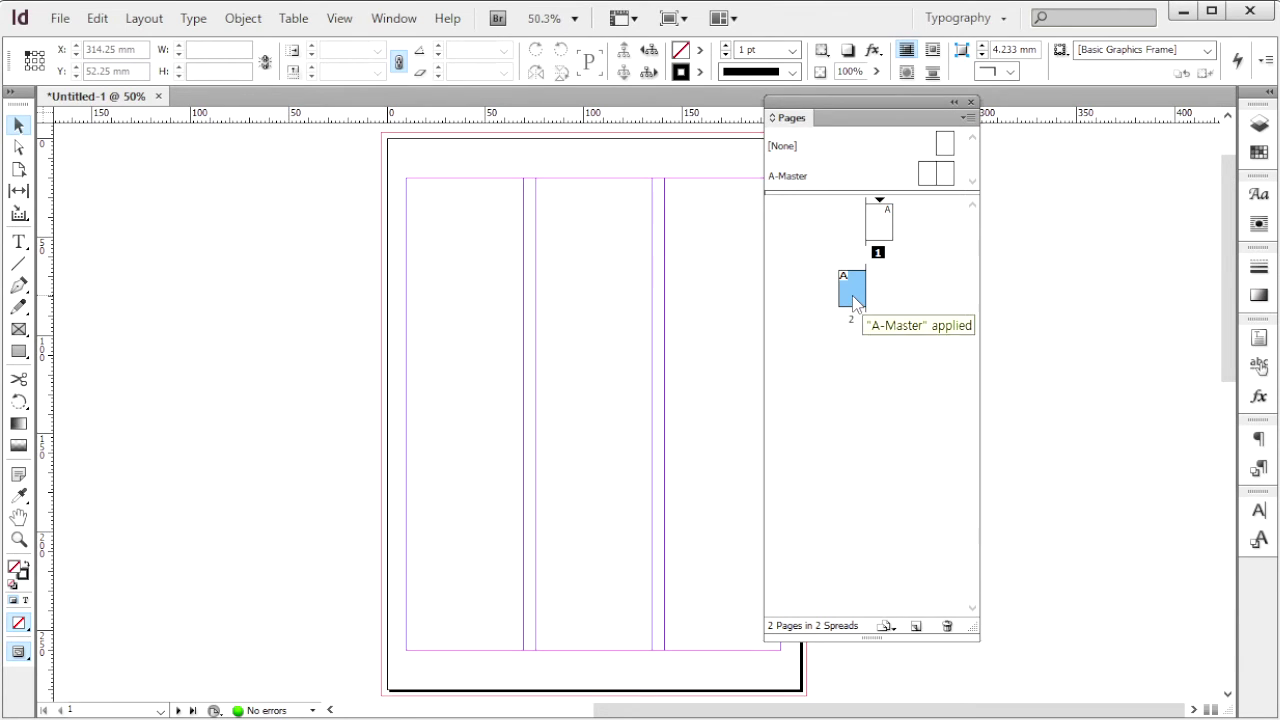
left_click_drag(853, 292, 859, 244)
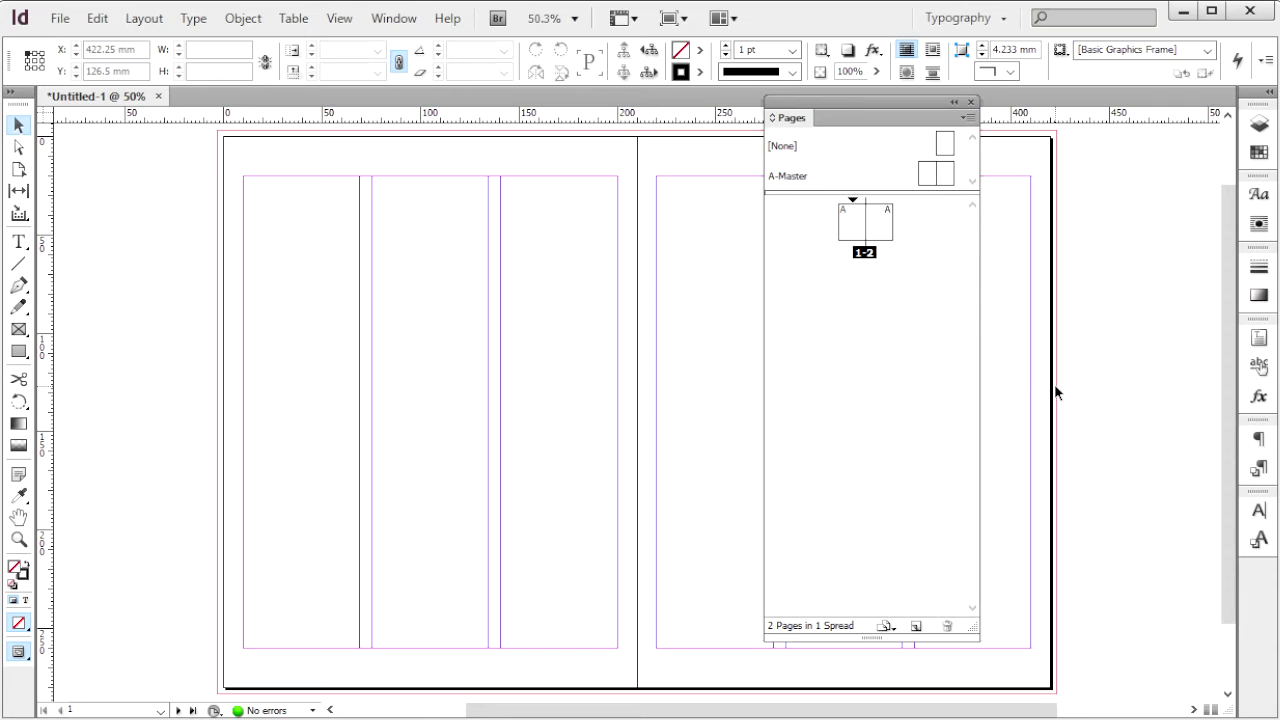
key("ctrl+s")
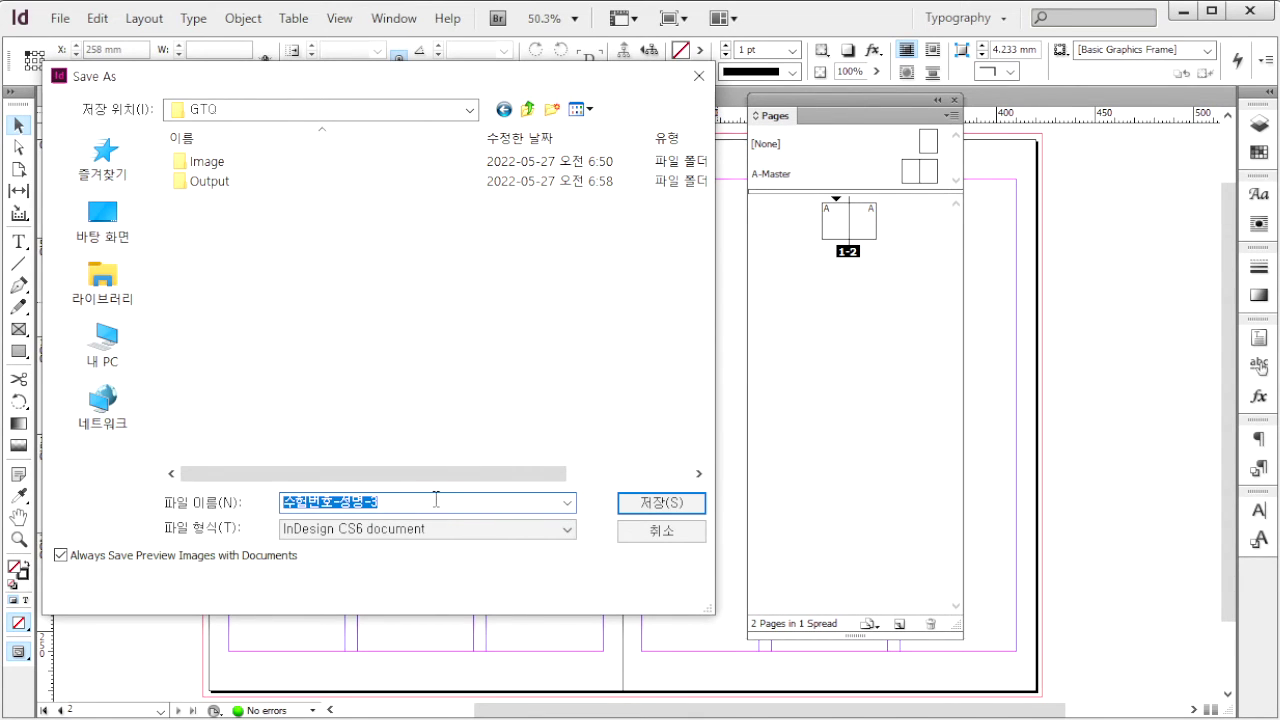
left_click(661, 502)
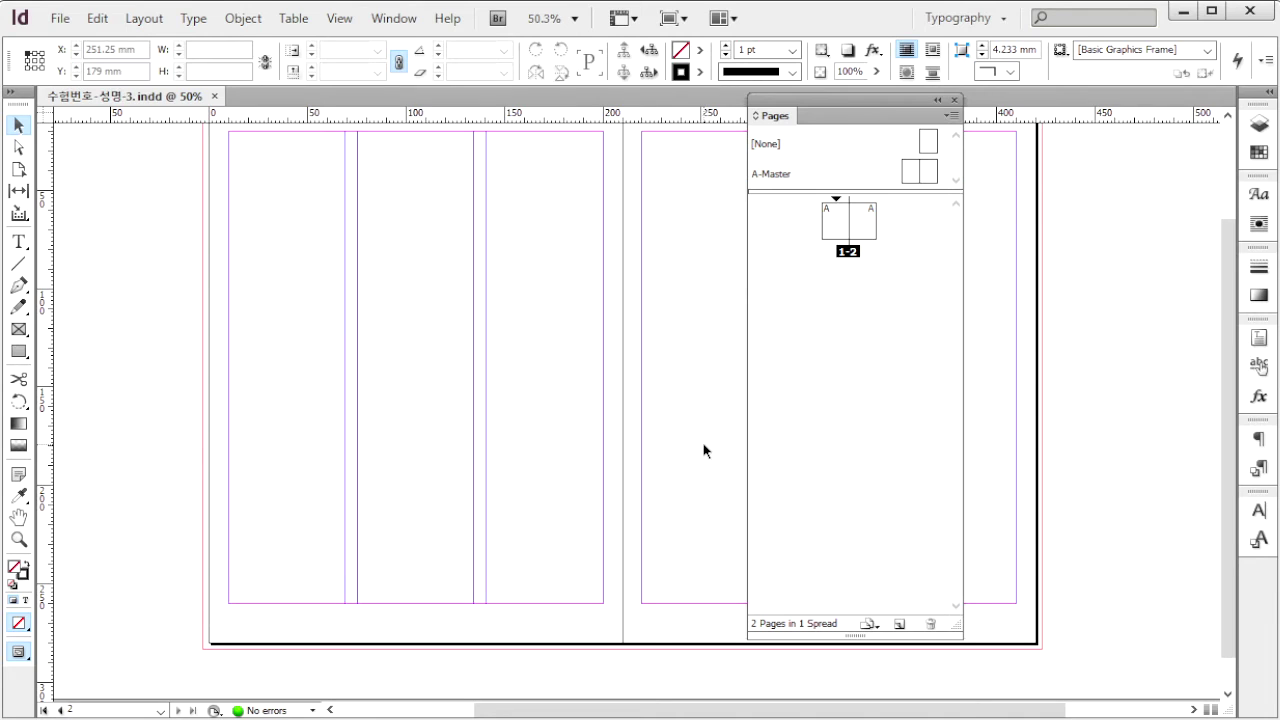
Create a two-page 210 × 280 mm master with prefix B and apply it to pages 1 and 2.
double_click(848, 220)
left_click_drag(926, 112, 960, 108)
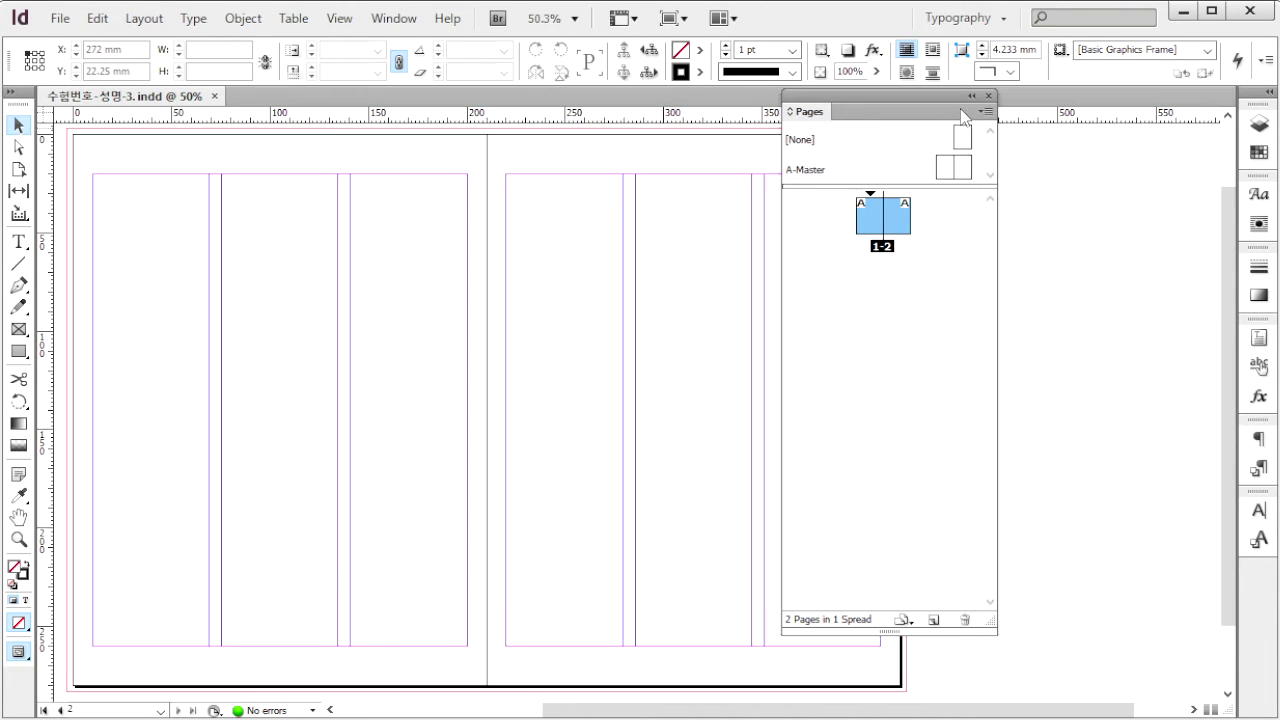
left_click(985, 112)
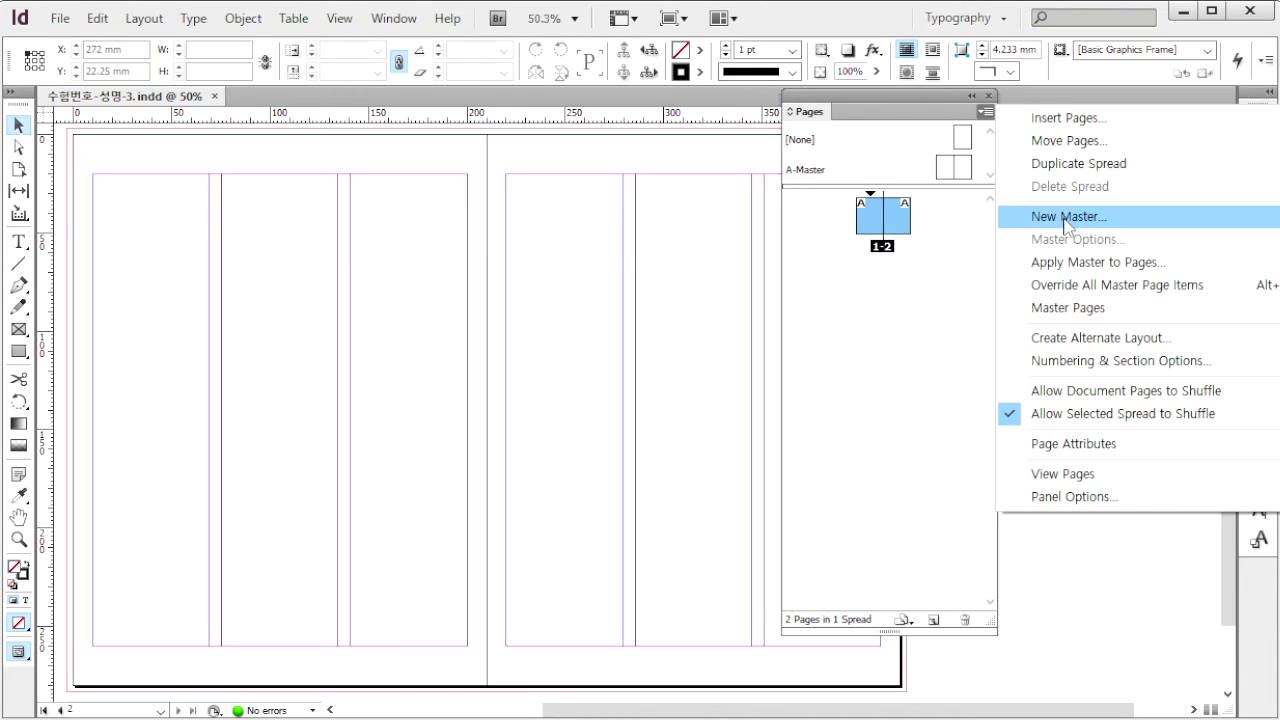
left_click(1065, 218)
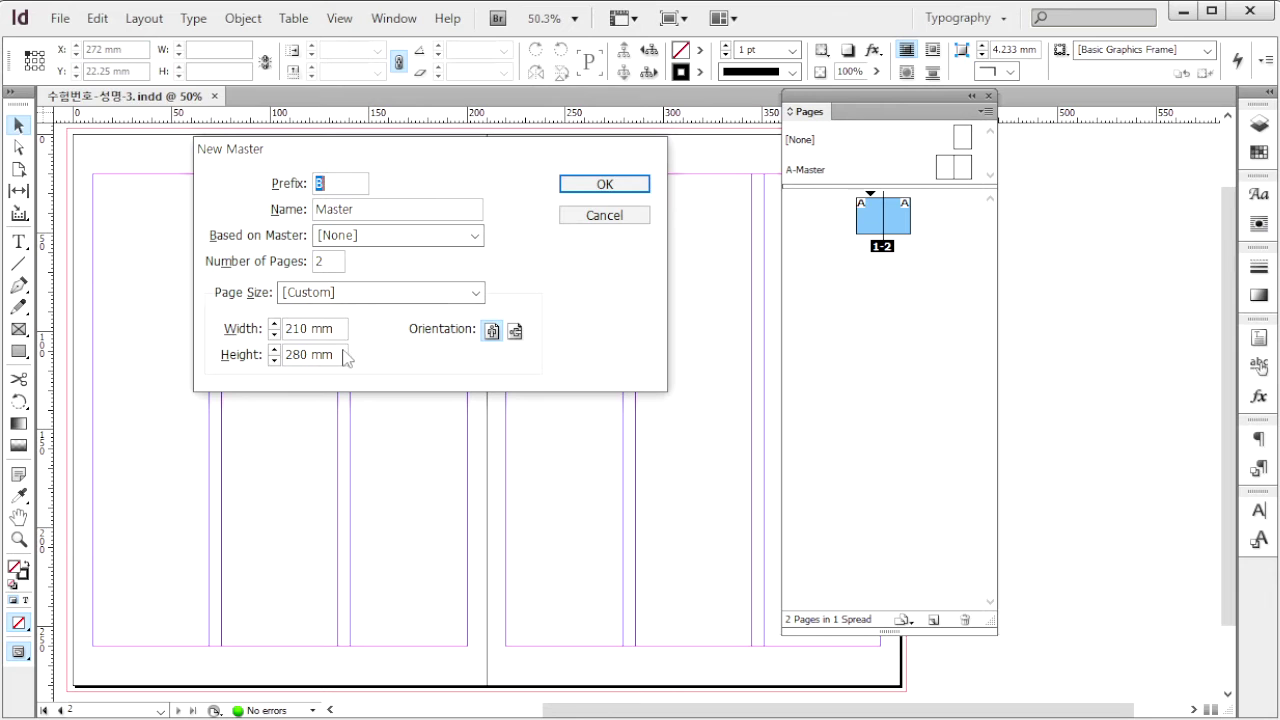
left_click(638, 190)
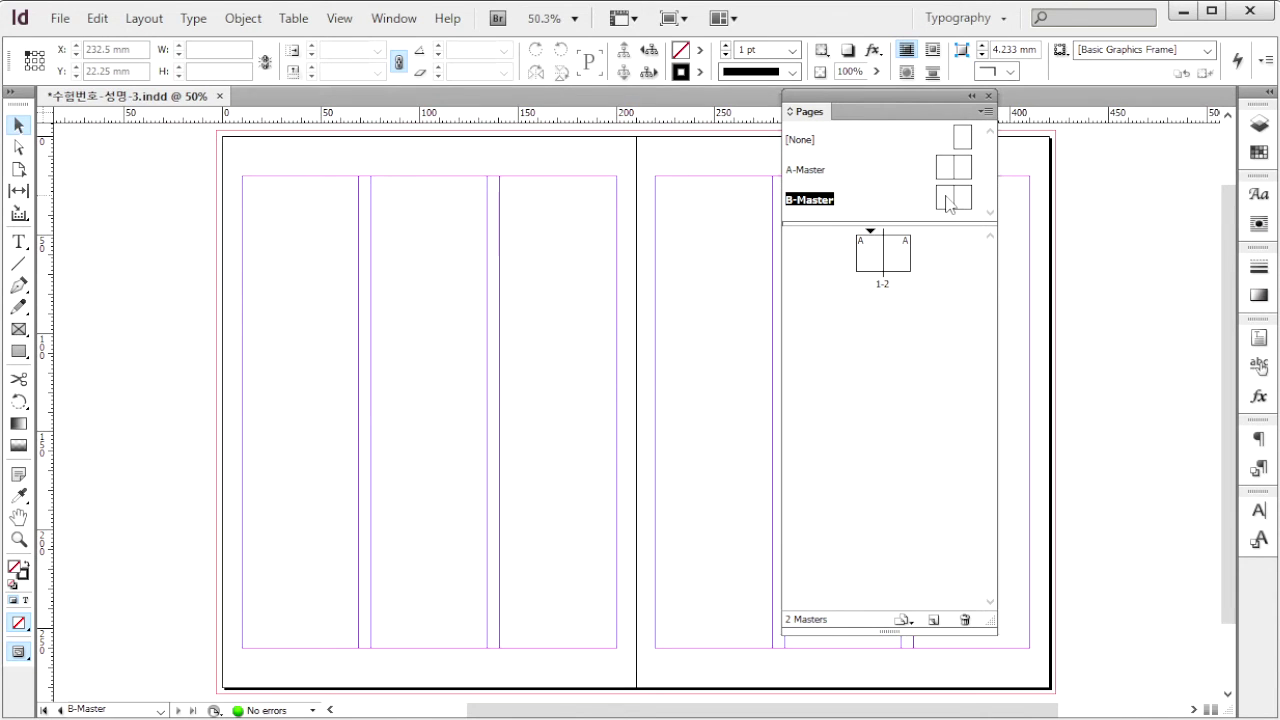
left_click_drag(946, 202, 870, 258)
left_click_drag(968, 204, 904, 250)
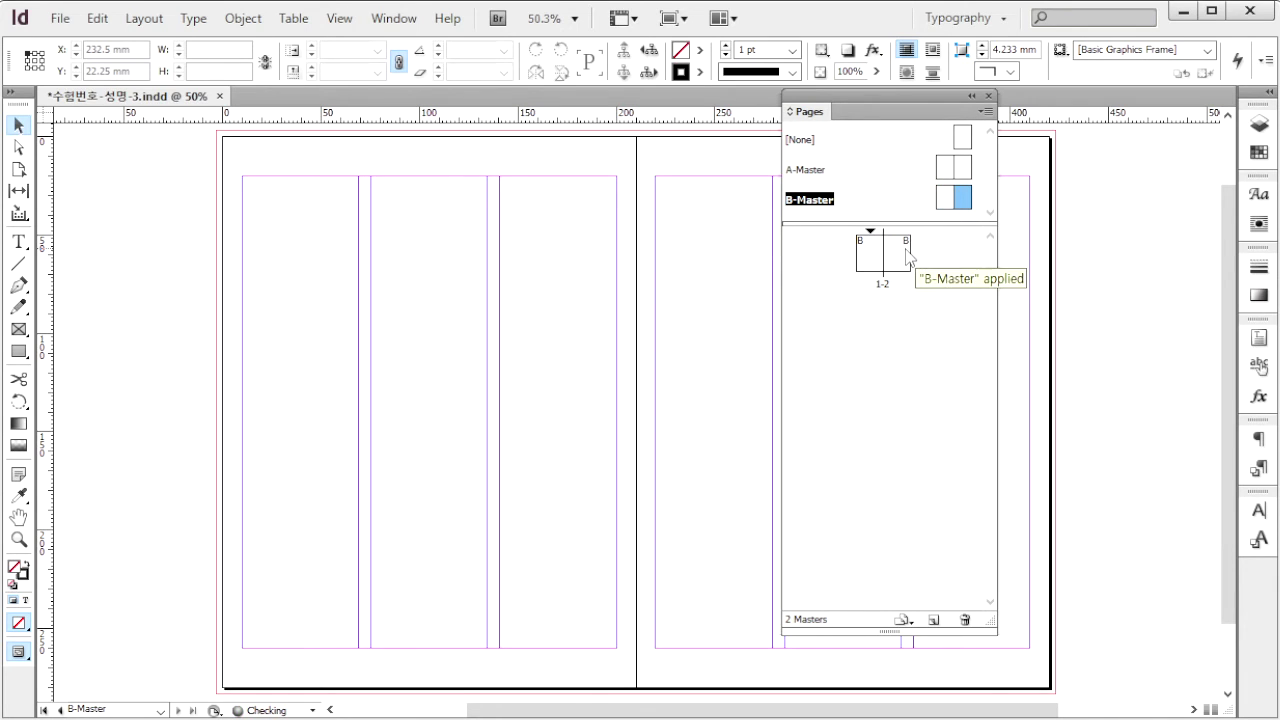
Draw a text frame across the bottom margin line of B-Master's first page and insert a current page number marker.
left_click(948, 200)
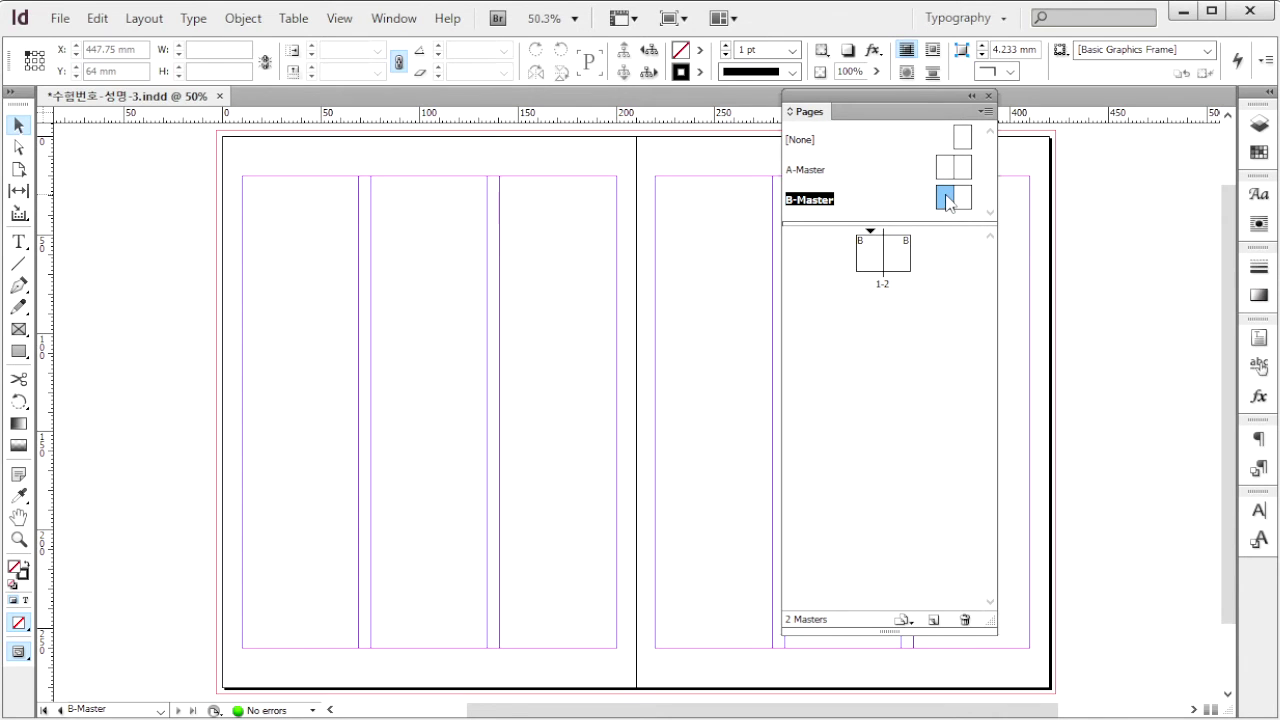
double_click(948, 200)
left_click(575, 18)
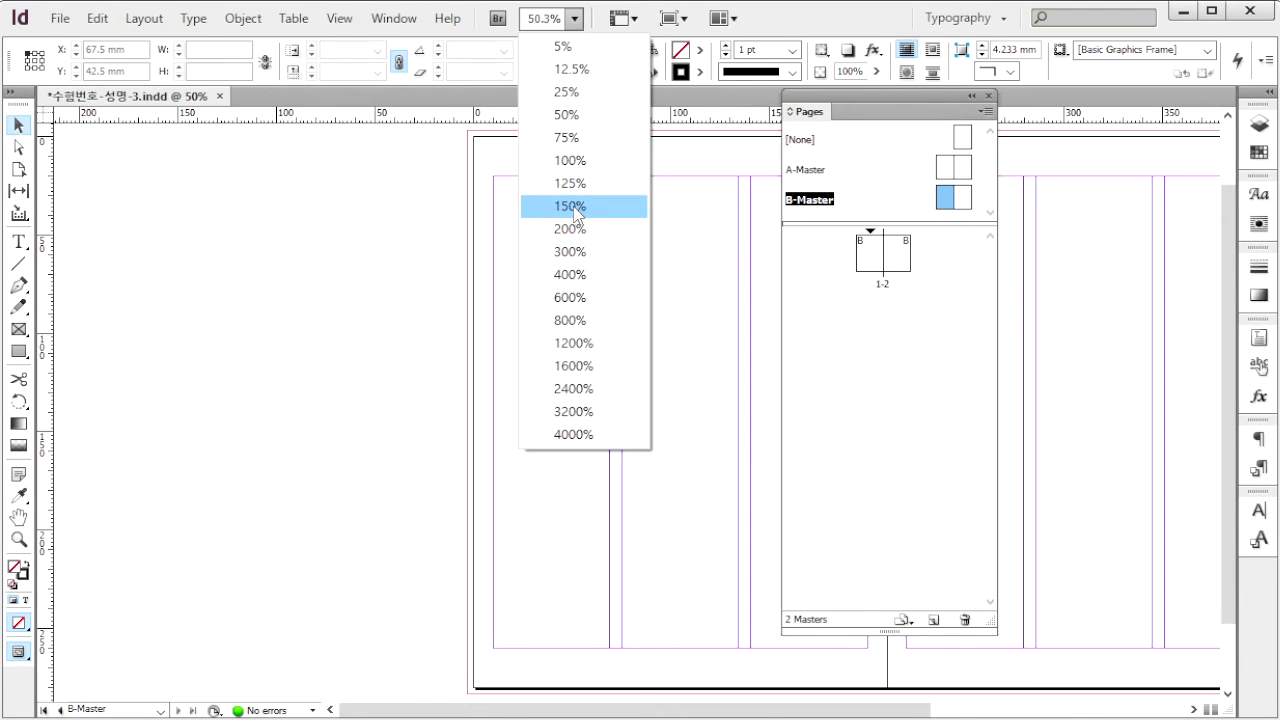
left_click(569, 228)
left_click_drag(386, 442, 510, 517)
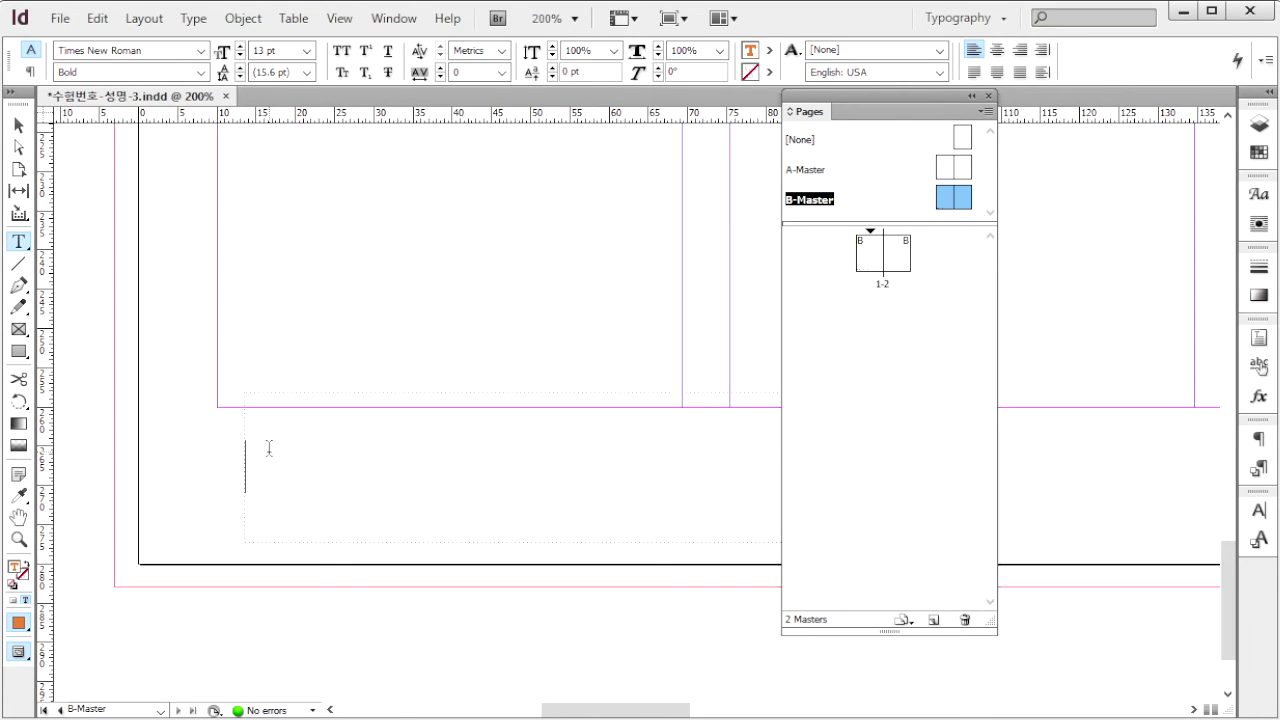
key("ctrl+alt+shift+n")
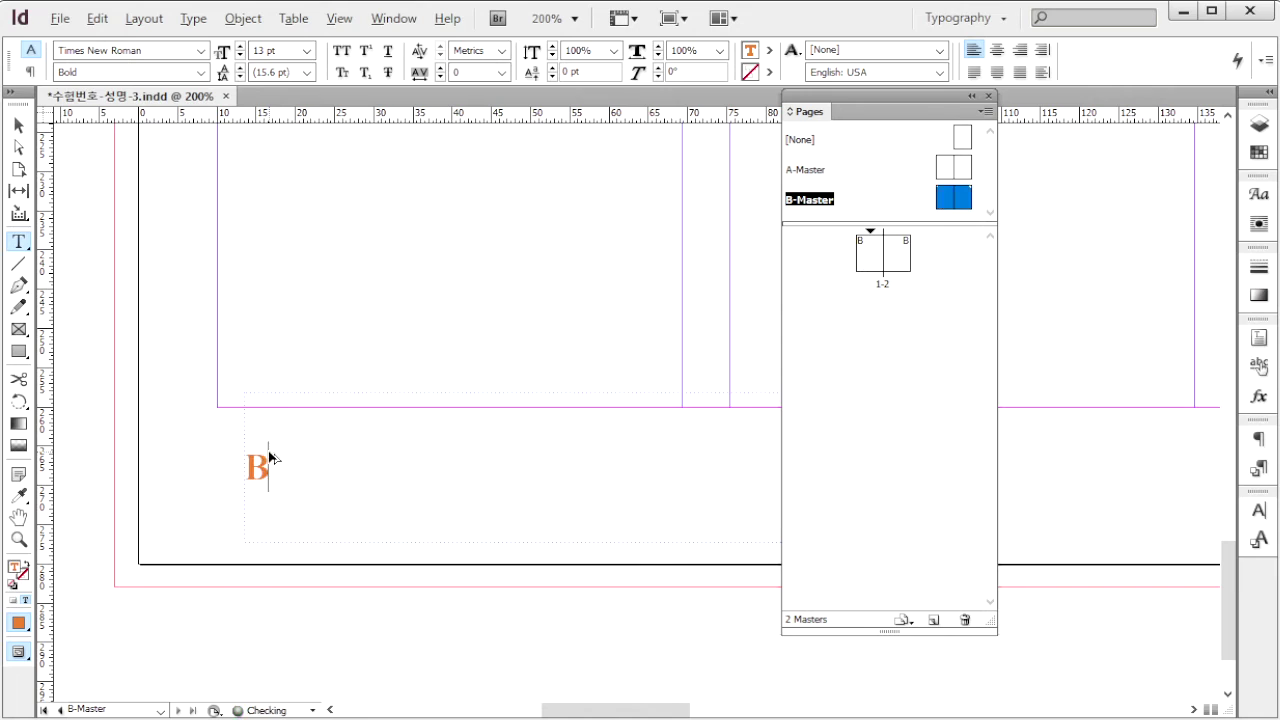
Set the text color of the page number marker on B-Master's first page to C0 M50 Y100 K0.
double_click(280, 471)
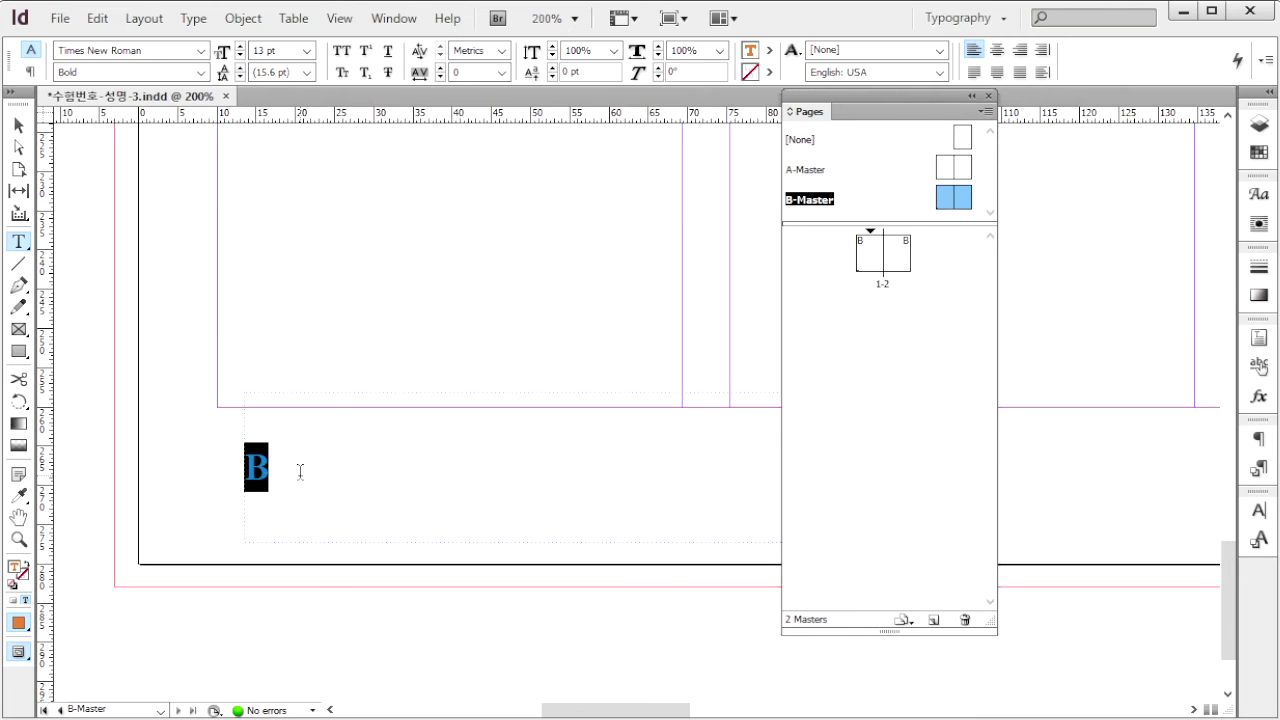
key("ctrl+minus")
key("F6")
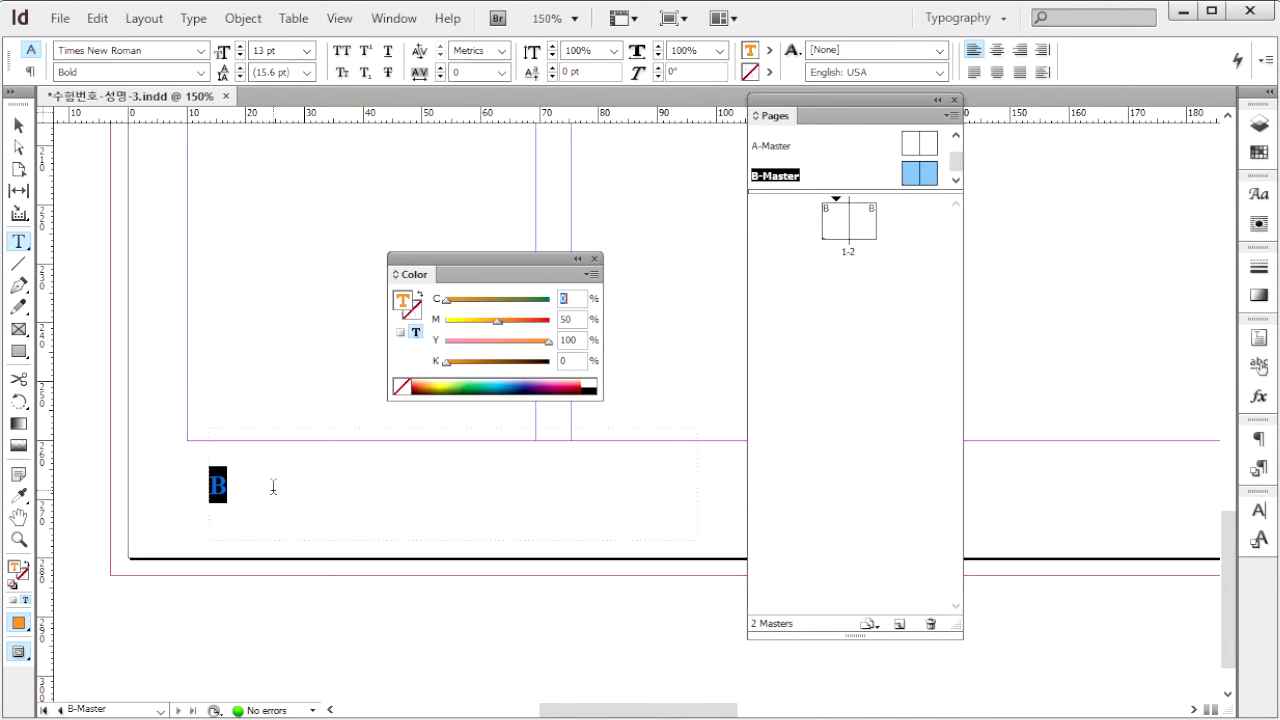
key("Tab")
key("Tab")
left_click(252, 489)
Add Jeongseon after the page number marker in Times New Roman Regular, 14 pt, colored C50 M100 Y50 K0.
key("alt+Tab")
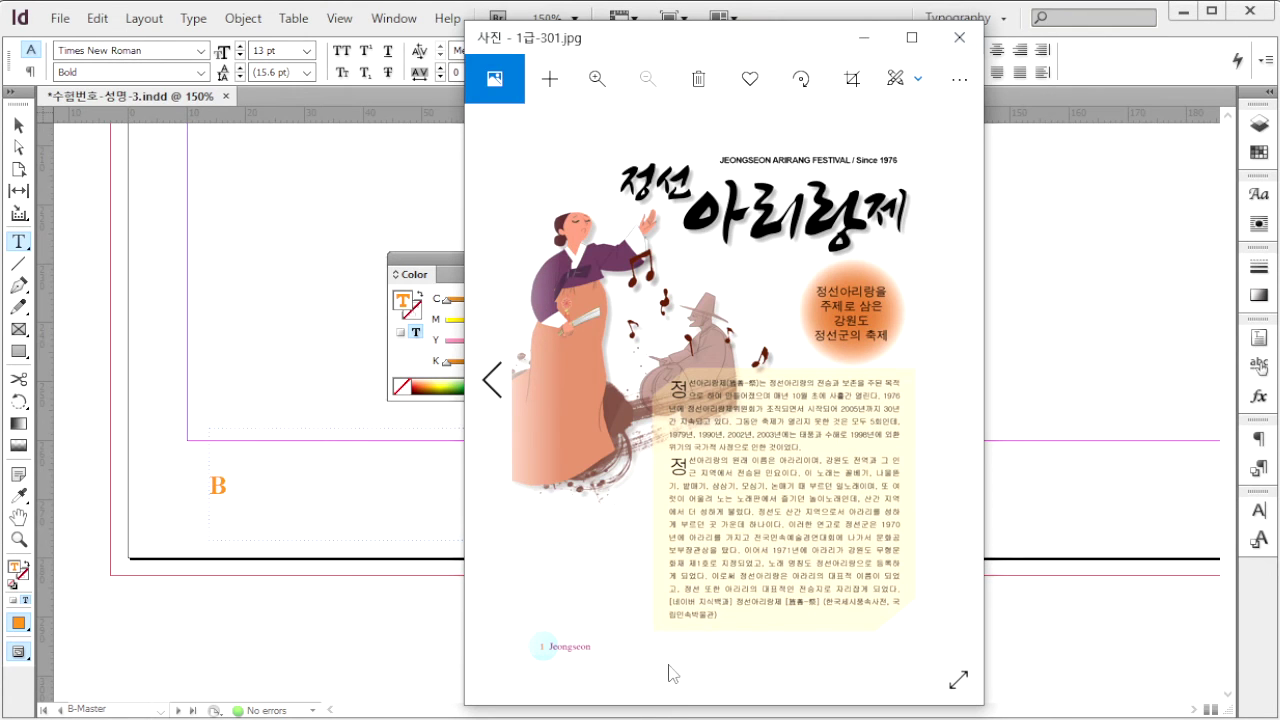
left_click(293, 487)
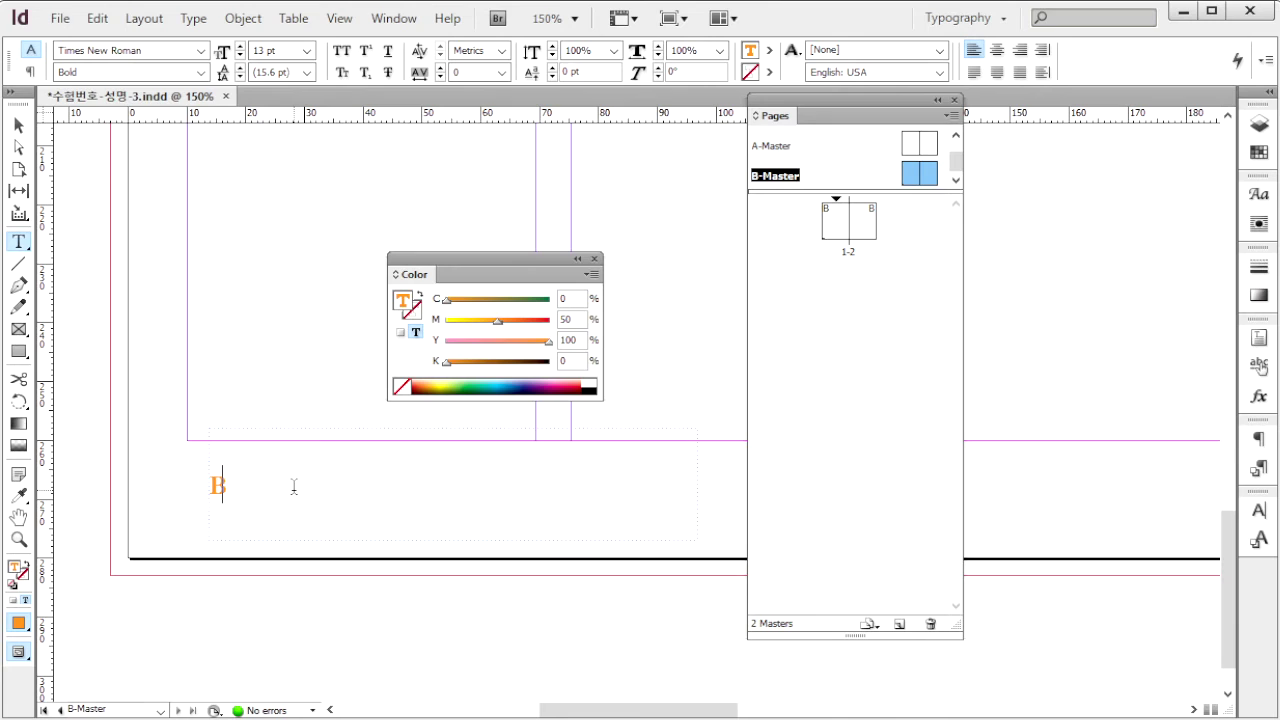
type("Jeongseon")
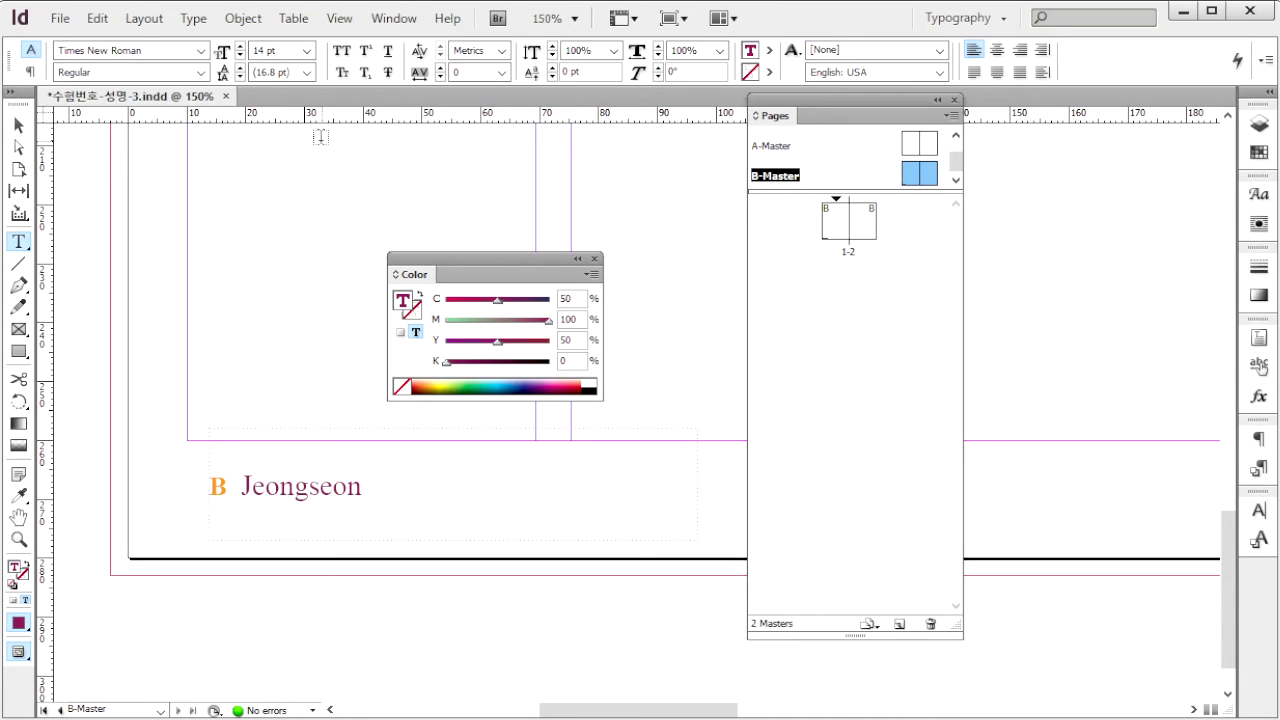
key("ctrl+6")
key("Tab")
key("Escape")
key("Escape")
Create a 15 × 15 mm circle above the page number text on B-Master's first page.
left_click_drag(18, 351, 80, 373)
left_click(118, 303)
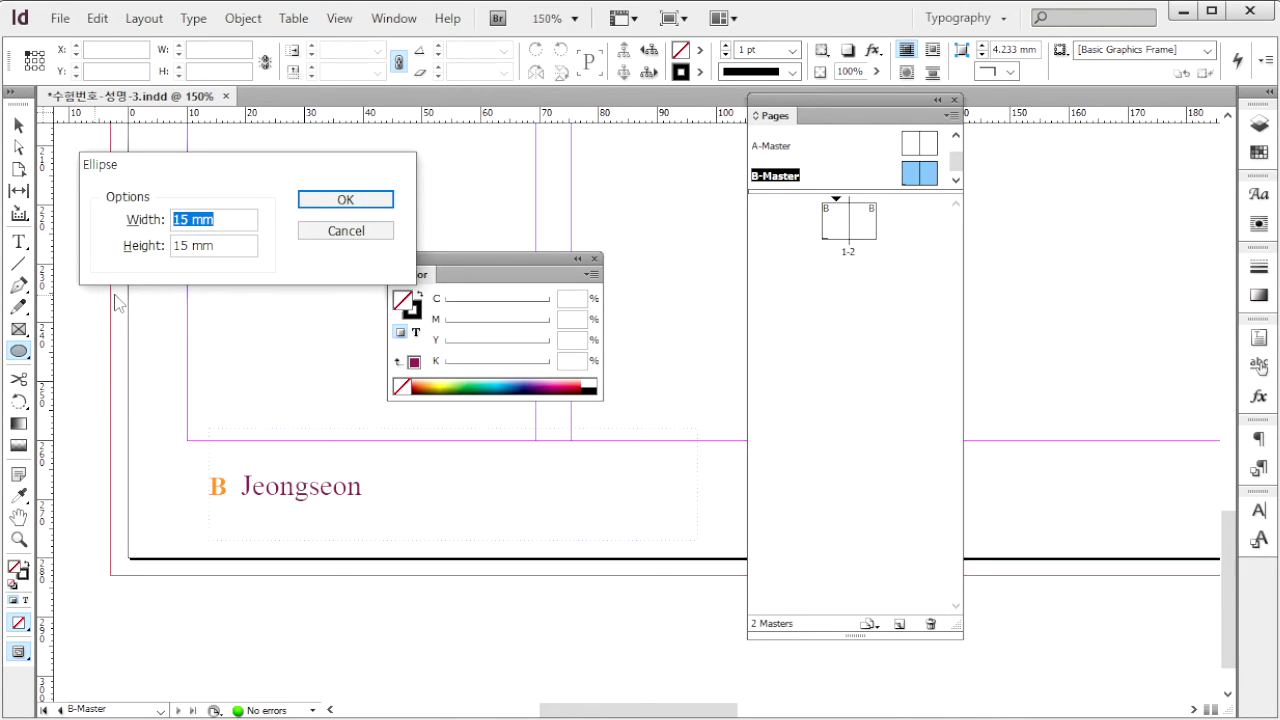
left_click(345, 199)
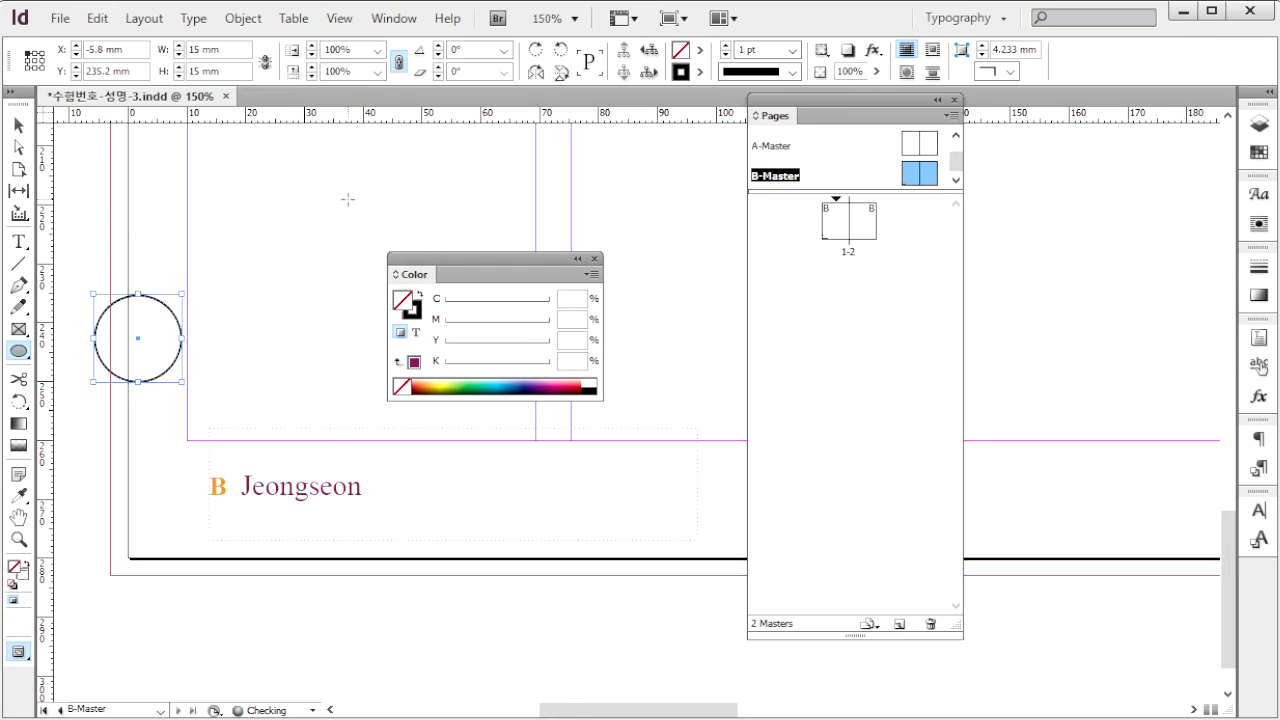
Remove the circle's stroke and fill it with C20 M0 Y0 K0.
left_click(419, 292)
key("Tab")
key("Tab")
key("Tab")
type("0")
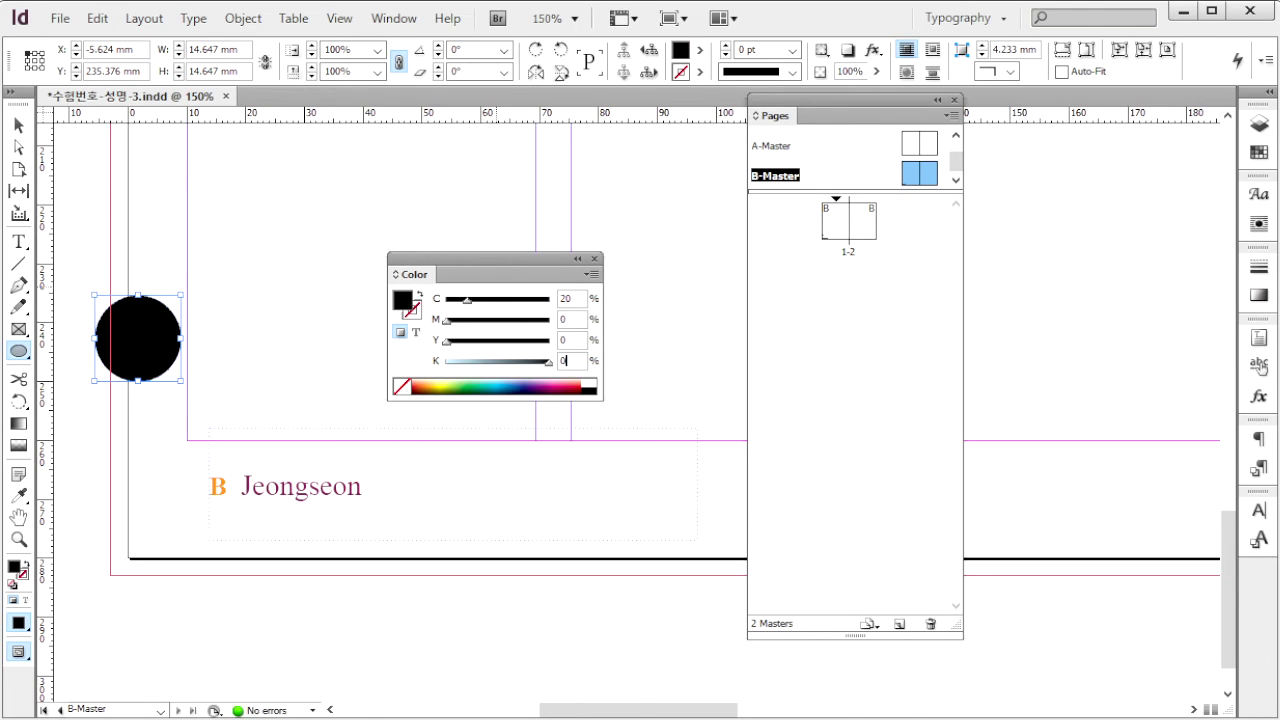
key("Return")
Send the light blue circle to the back and position it behind the page number marker, matching the reference image.
key("alt+Tab")
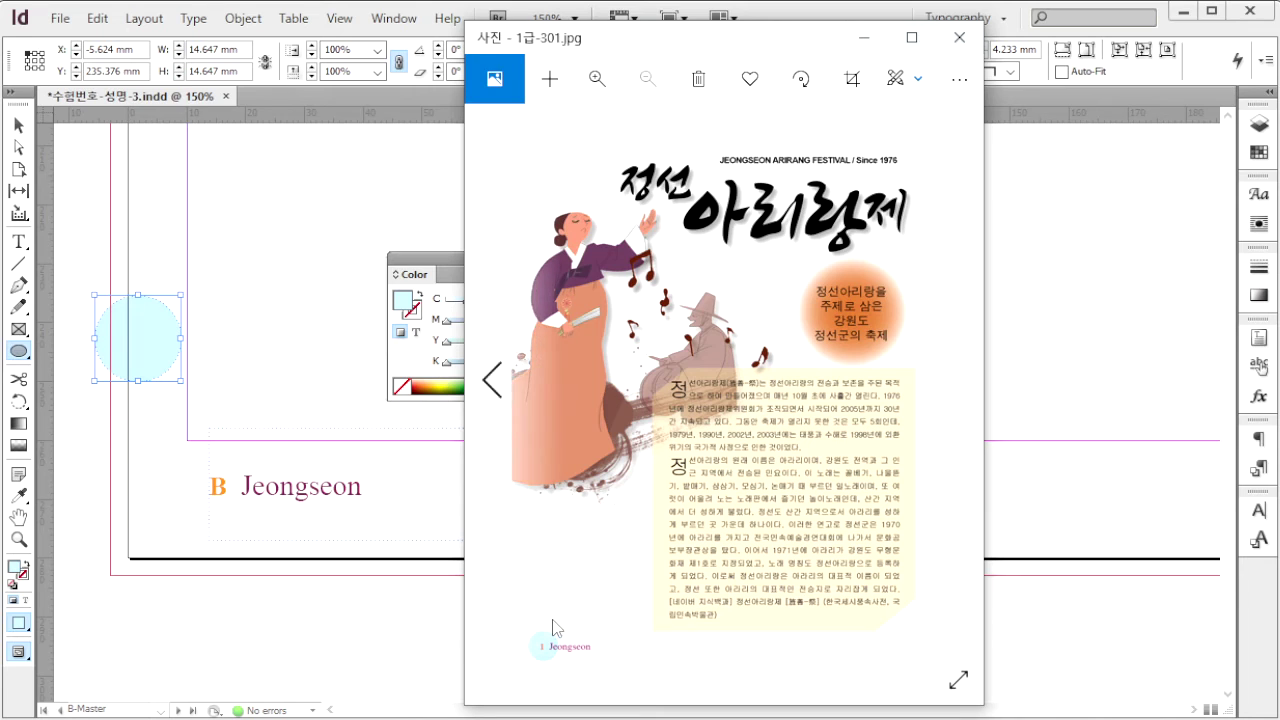
left_click(18, 125)
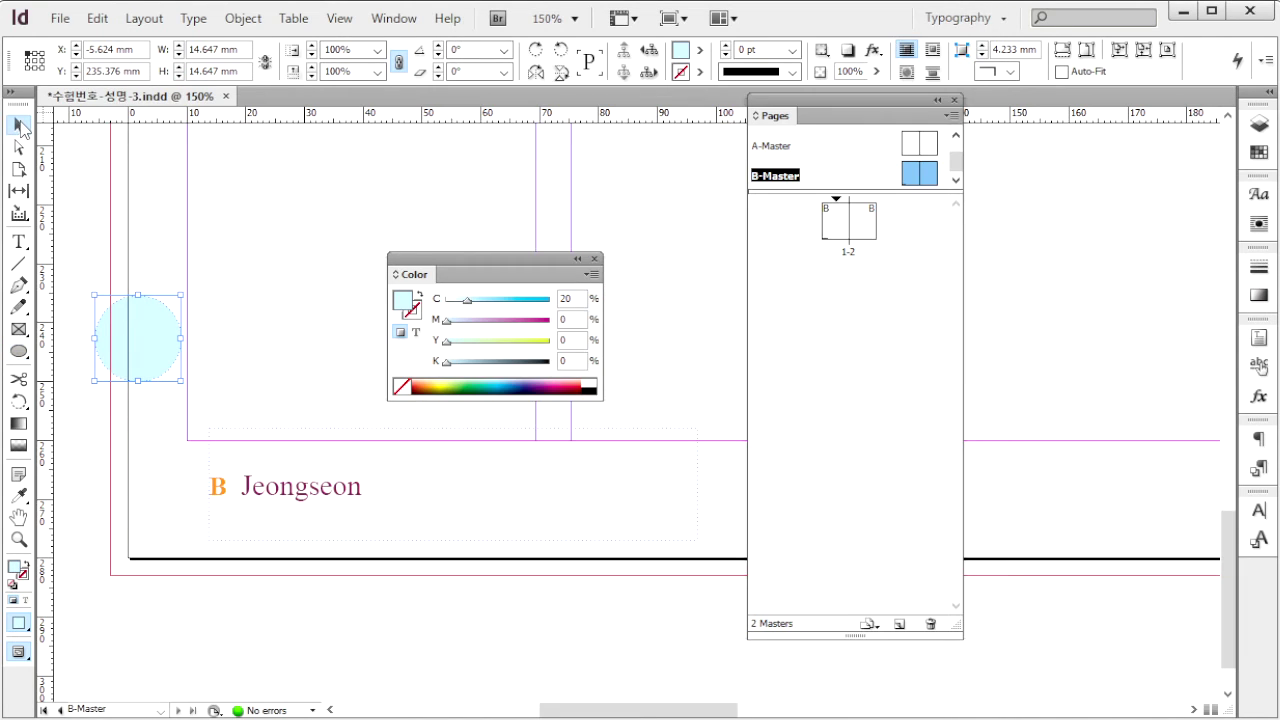
left_click(245, 22)
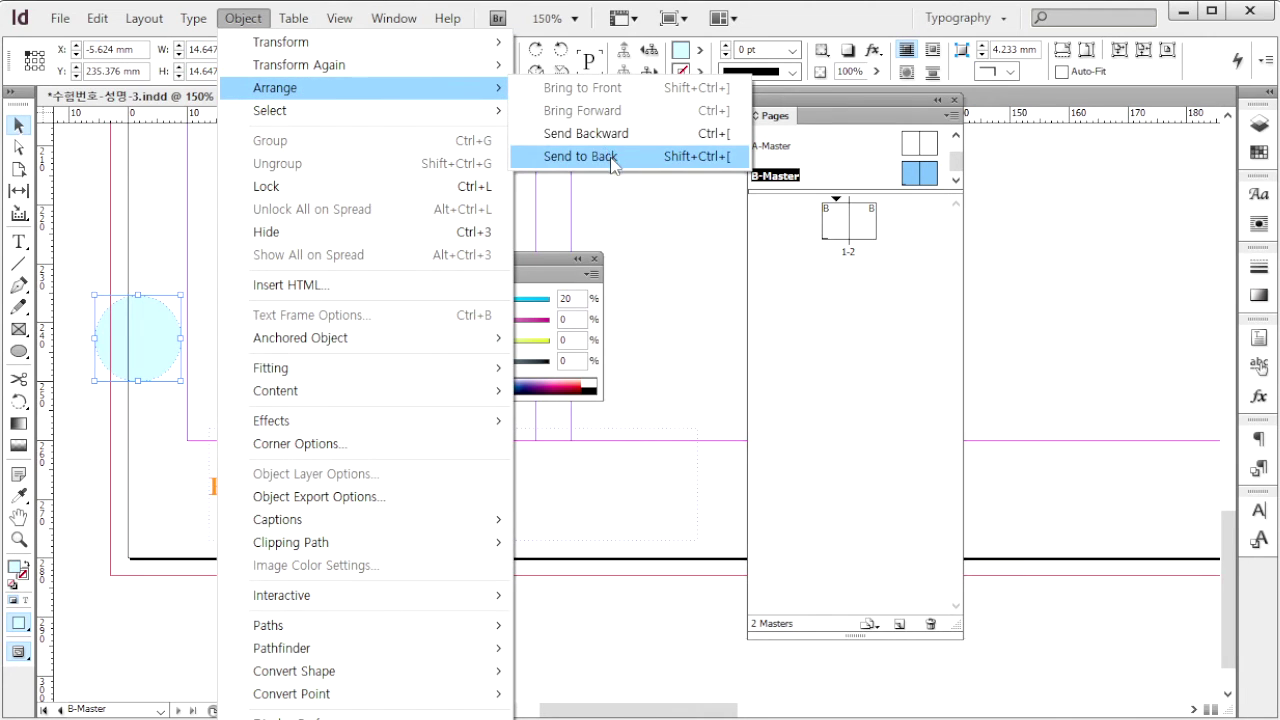
left_click(609, 157)
left_click_drag(150, 355, 224, 500)
left_click(277, 575)
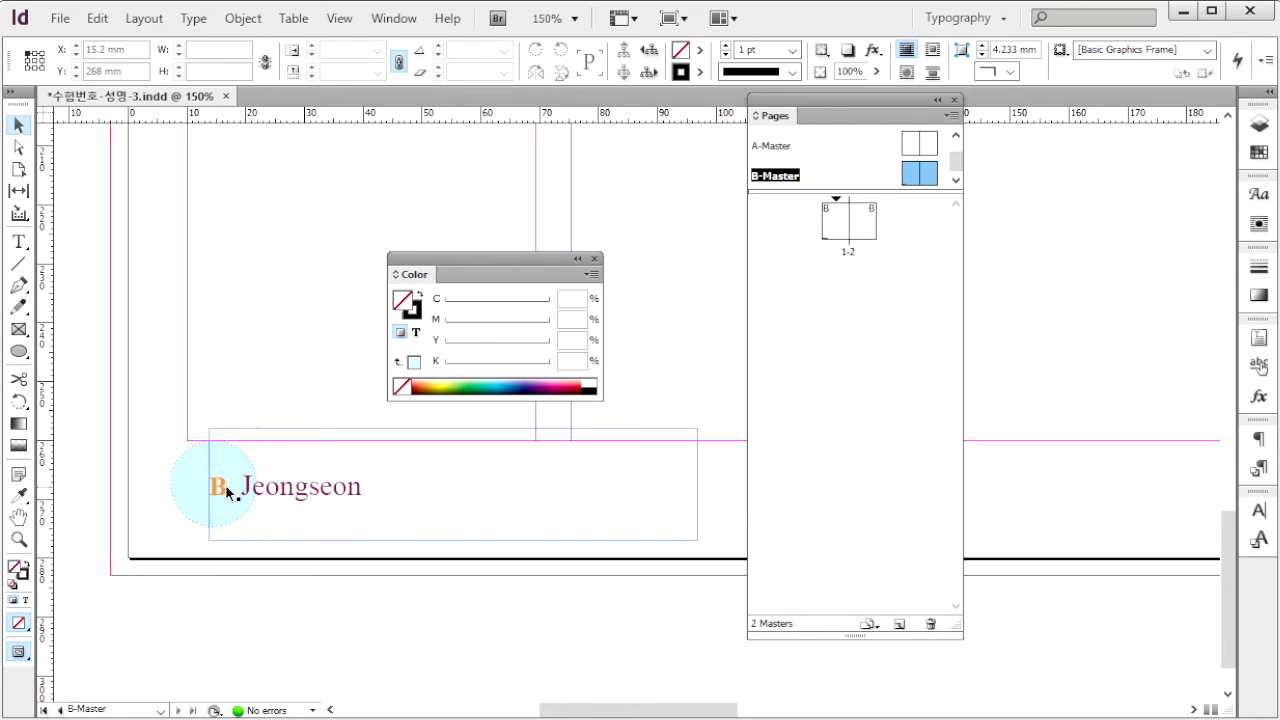
Duplicate the footer text frame onto B-Master's second page and change it to Arirang followed by the page number marker, aligned right.
left_click(318, 492)
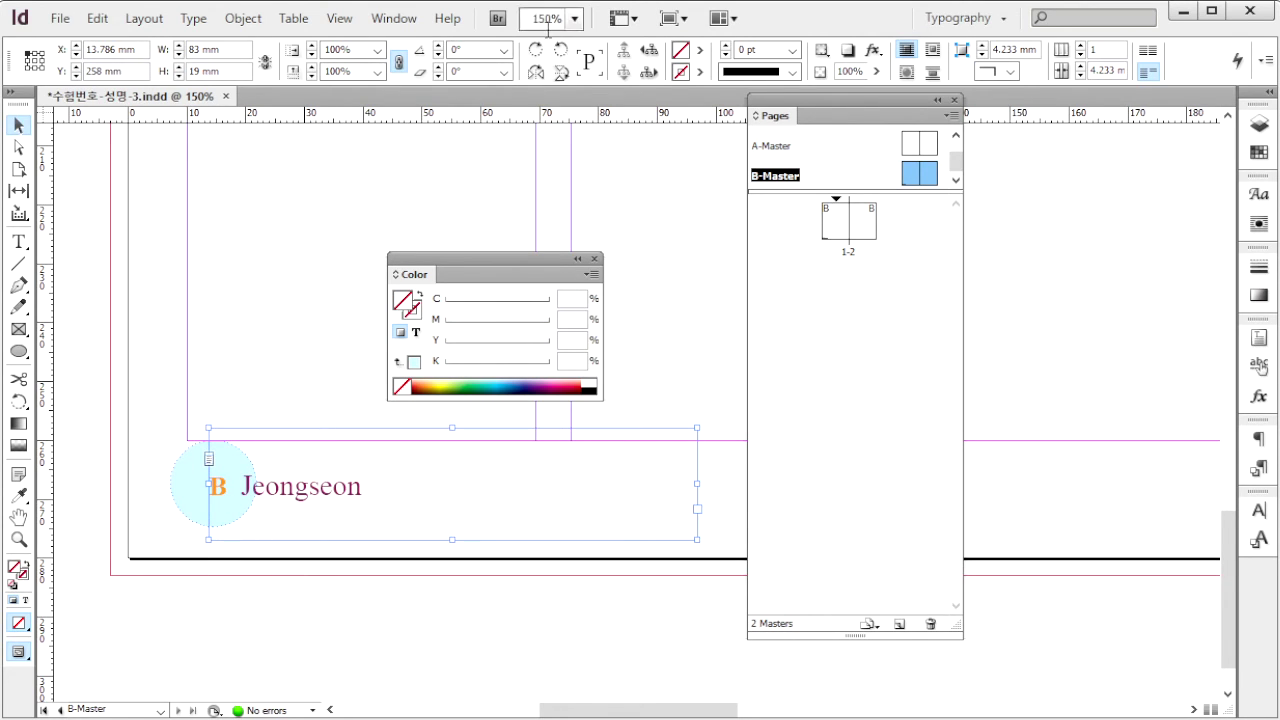
left_click(576, 20)
left_click(566, 115)
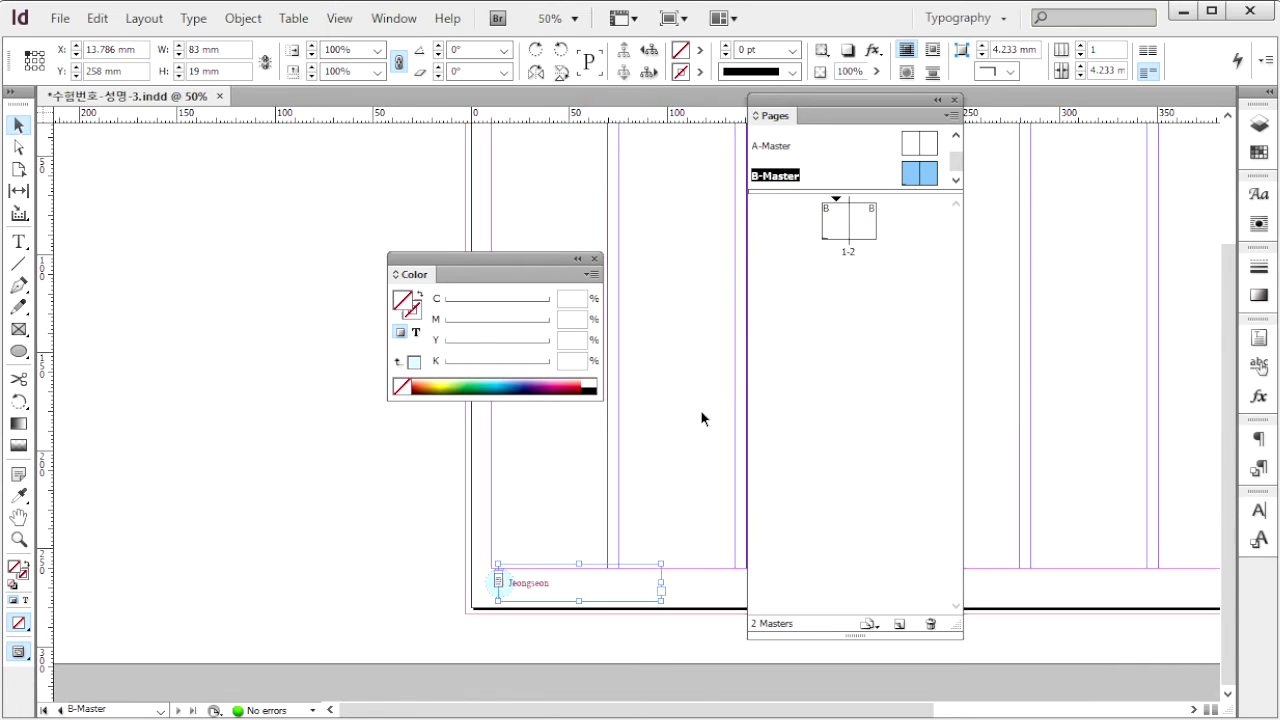
left_click_drag(716, 397, 286, 343)
key("alt+Tab")
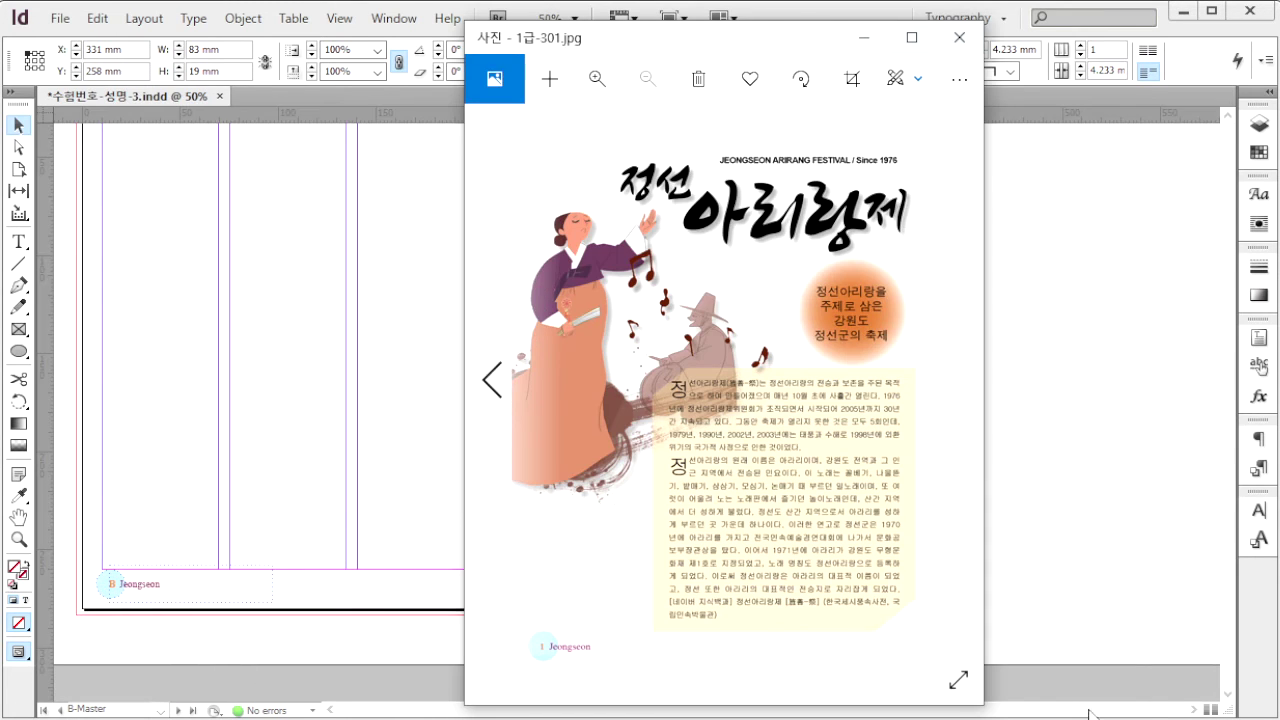
left_click(956, 385)
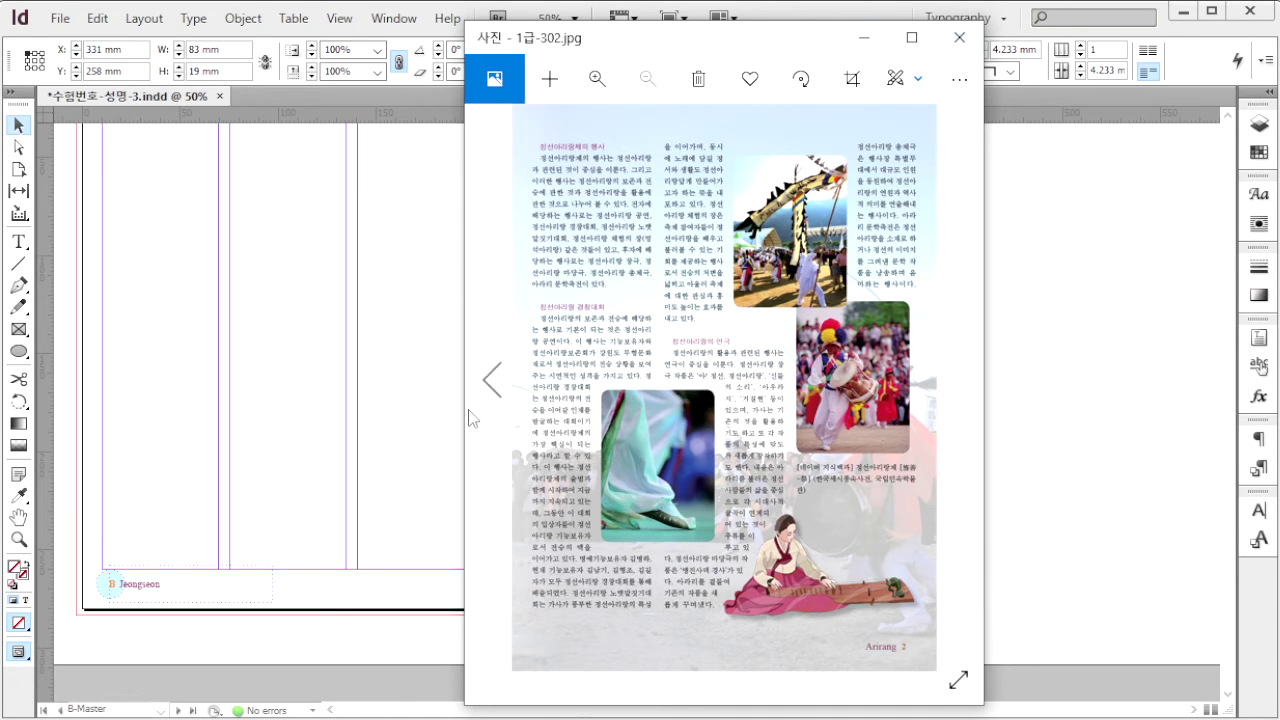
left_click(1030, 434)
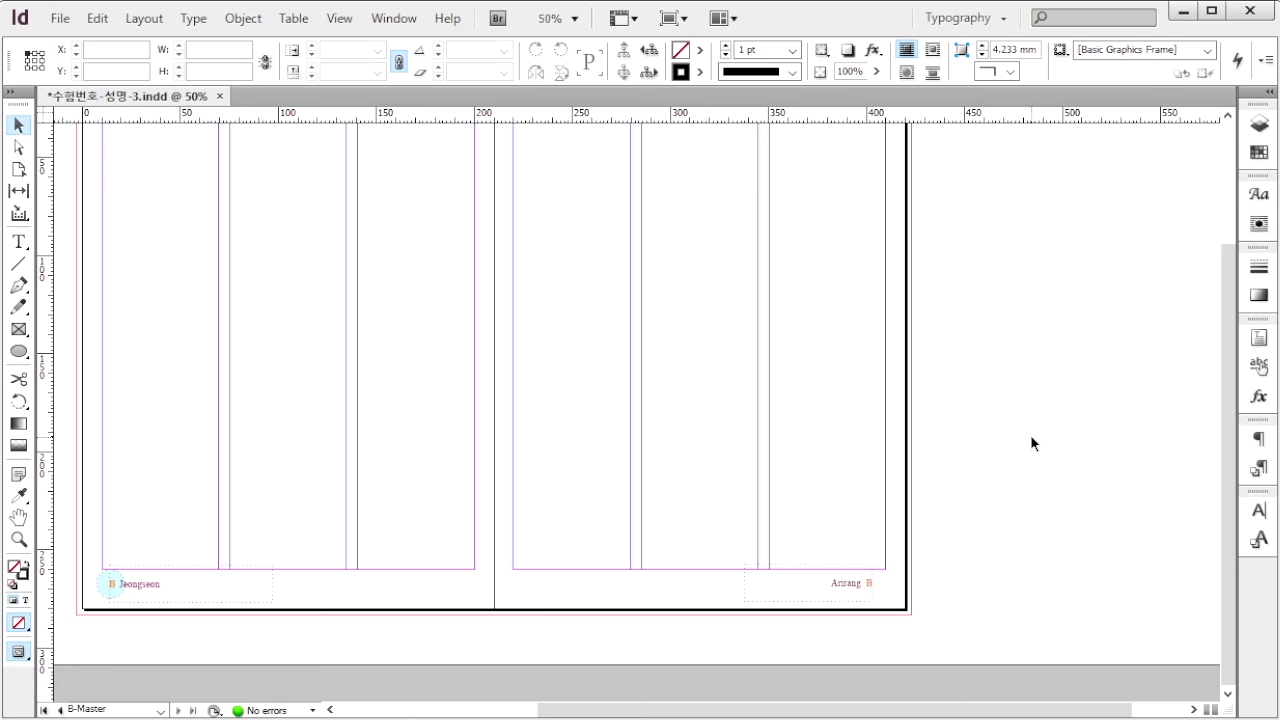
Go to the page 1–2 spread and place 1급-14.ai across the top of page 1, about 151.5 × 59.7 mm, with a drop shadow.
key("F12")
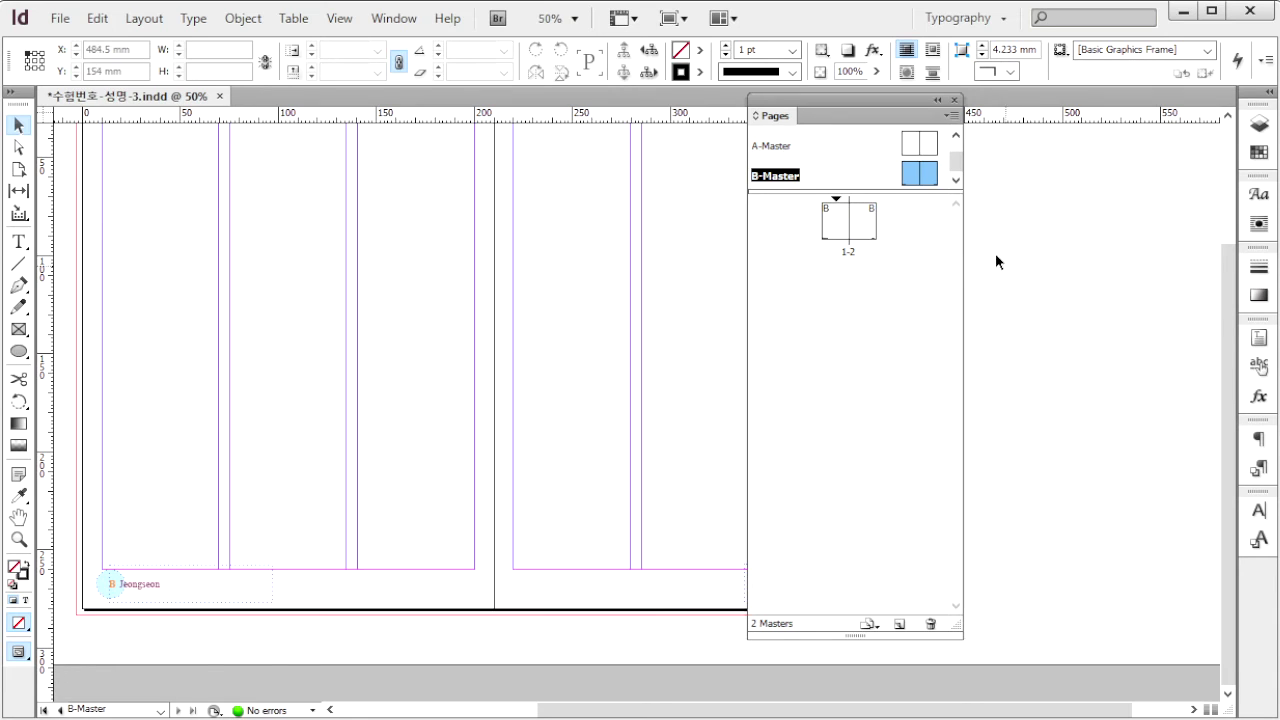
double_click(840, 228)
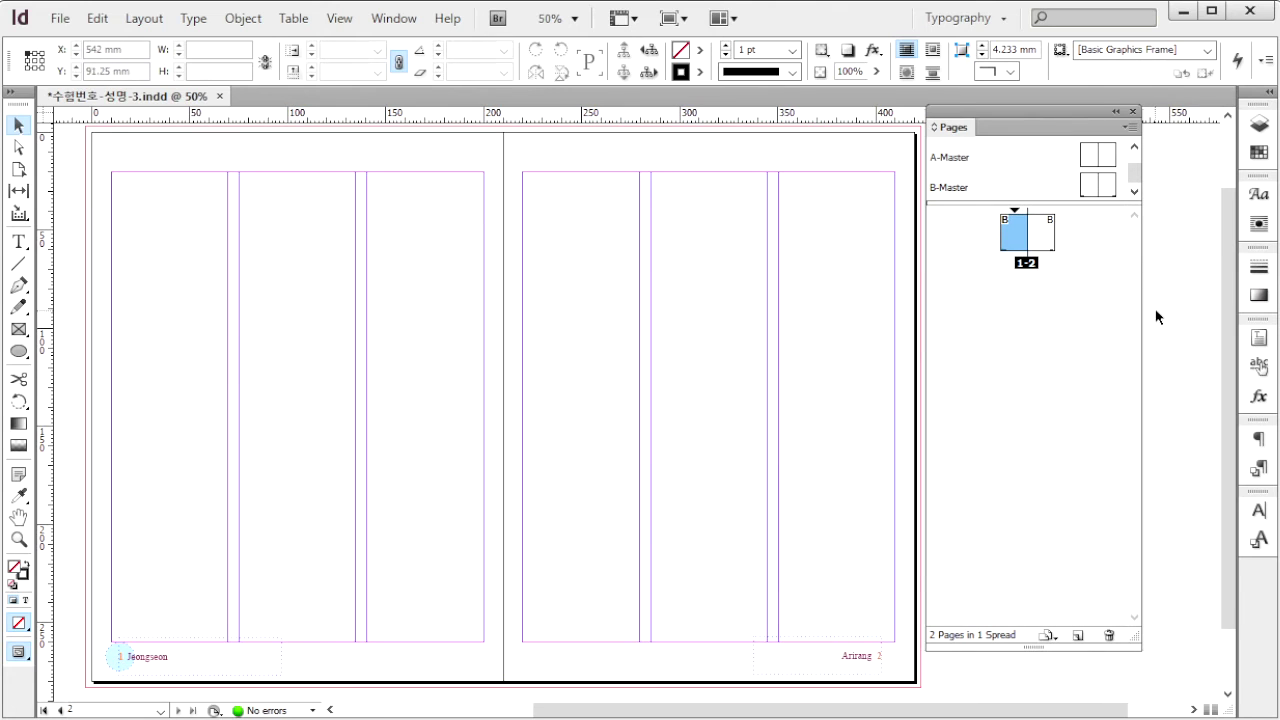
key("alt+Tab")
key("Right")
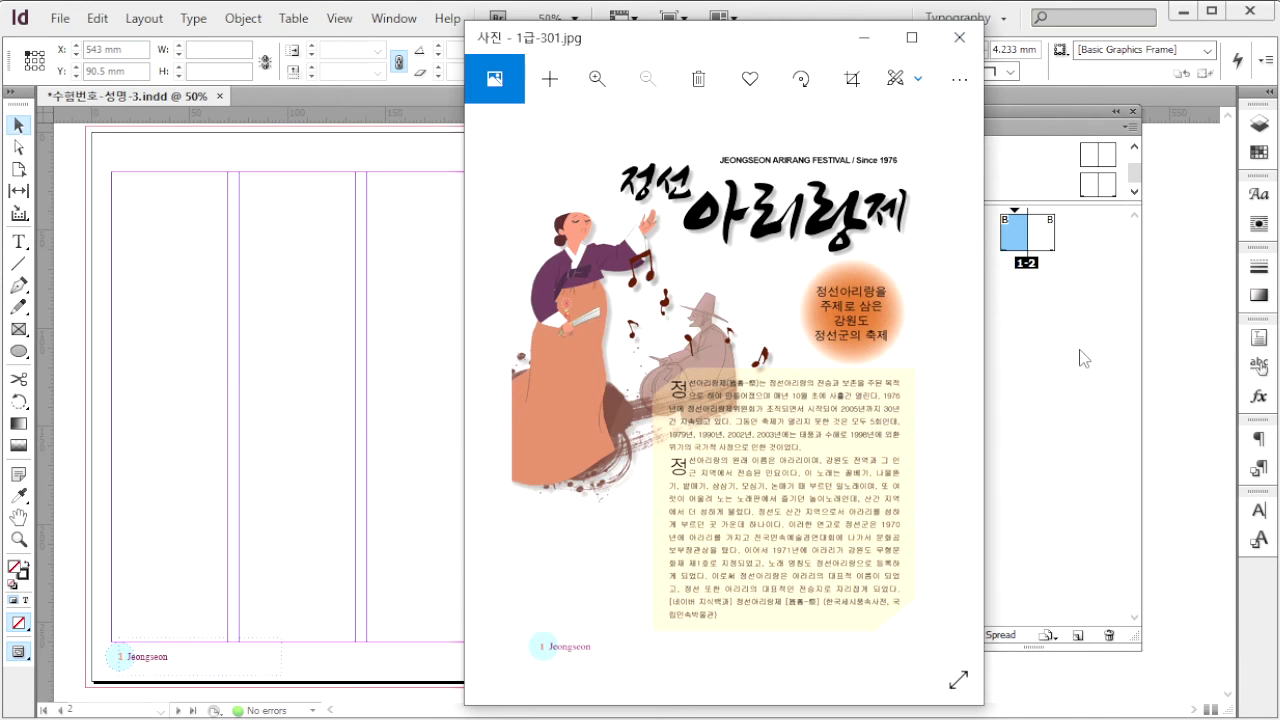
left_click(1073, 358)
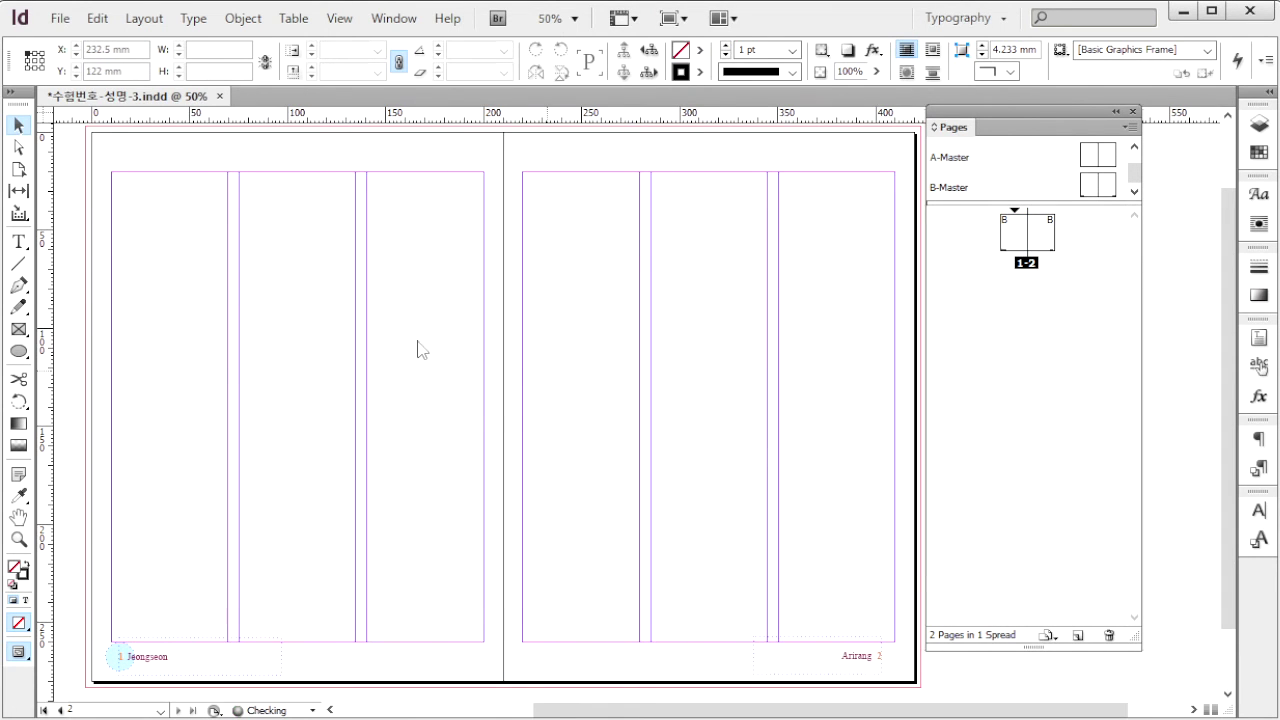
key("ctrl+d")
left_click(226, 371)
left_click(661, 427)
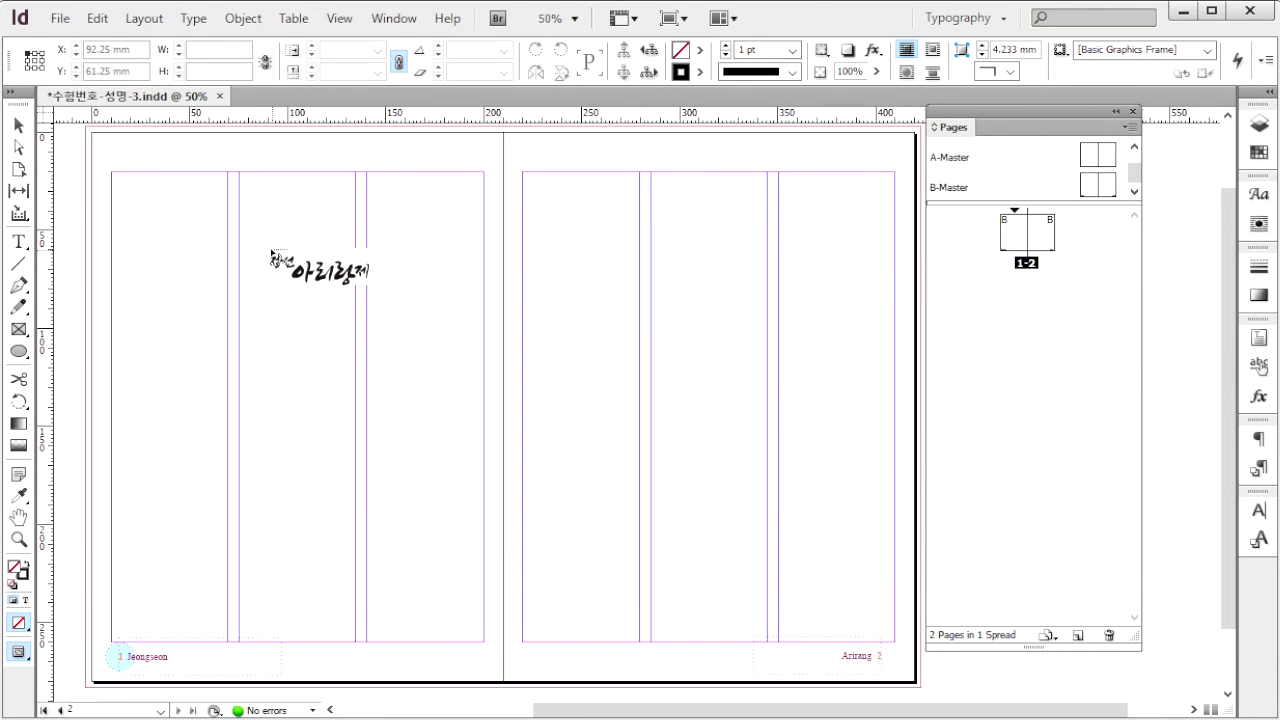
left_click_drag(186, 175, 484, 293)
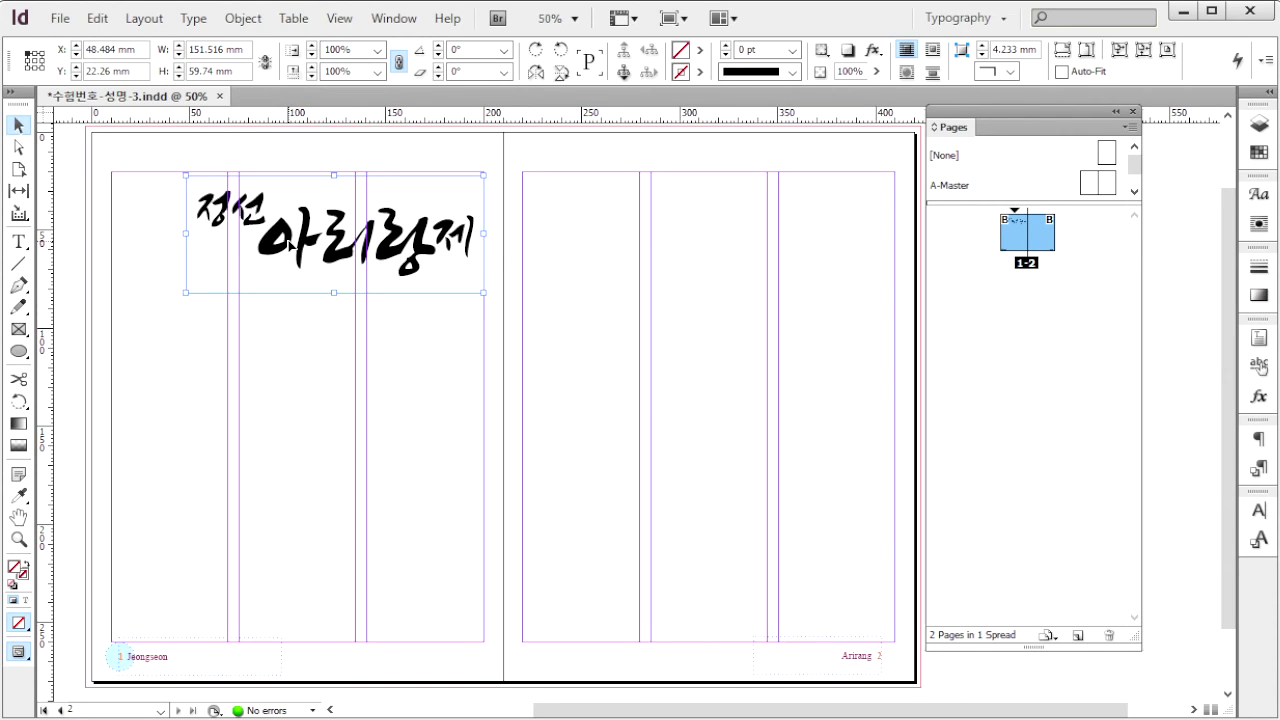
left_click(550, 428)
Place 1급-16.psd at page 1's outer bleed edge below the title, about 119.9 × 149.5 mm, and set its opacity to 80%.
key("ctrl+d")
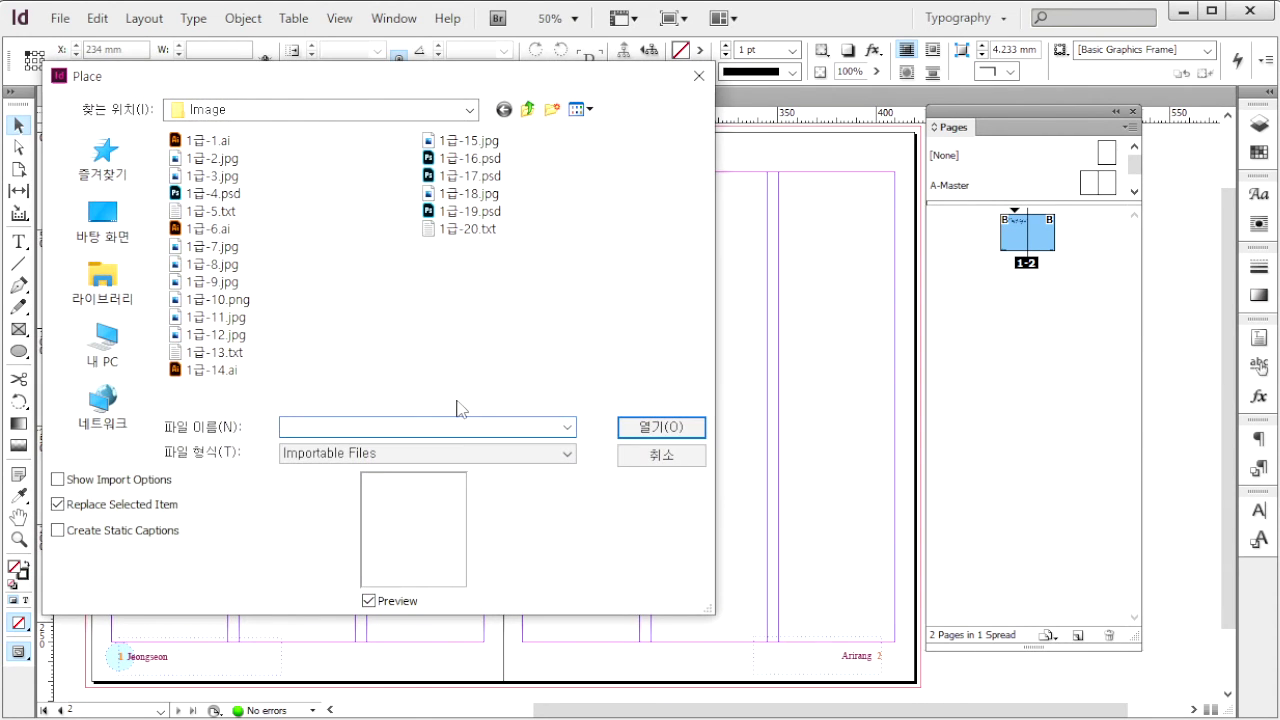
left_click(467, 160)
left_click(661, 427)
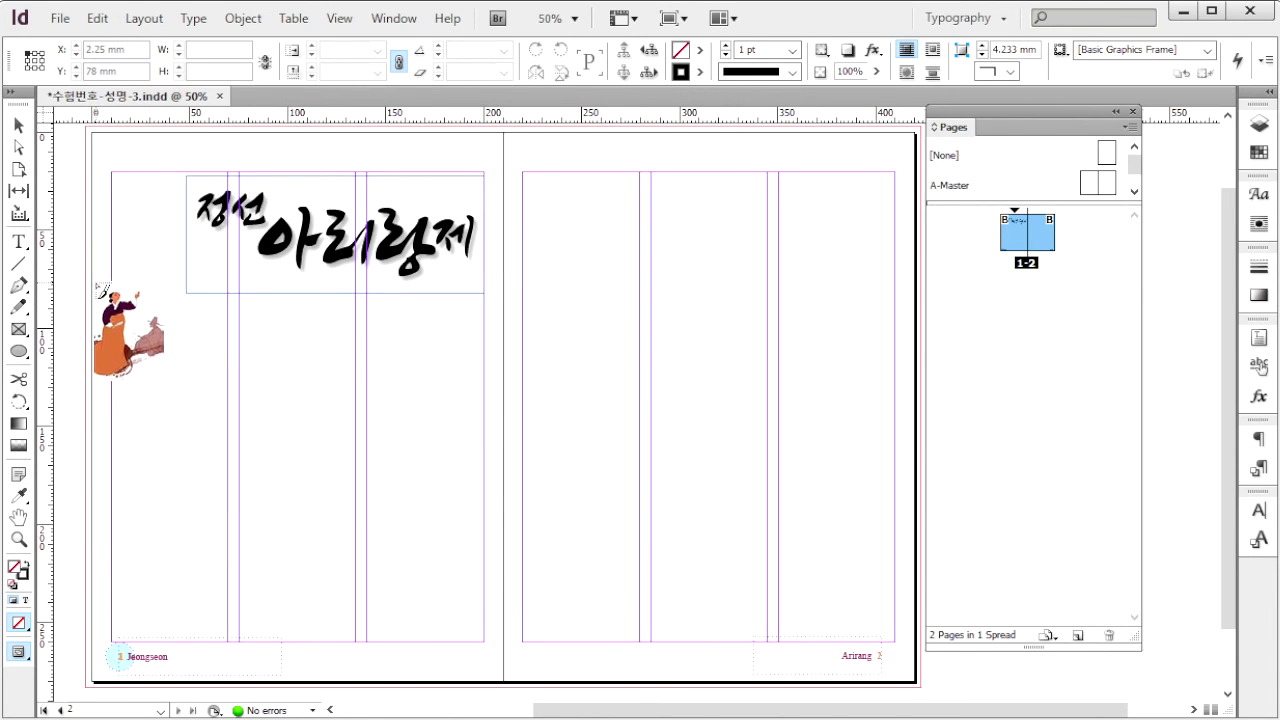
left_click(87, 241)
Apply a Multiply drop shadow with 30% opacity to the hanbok illustration.
key("ctrl+alt+m")
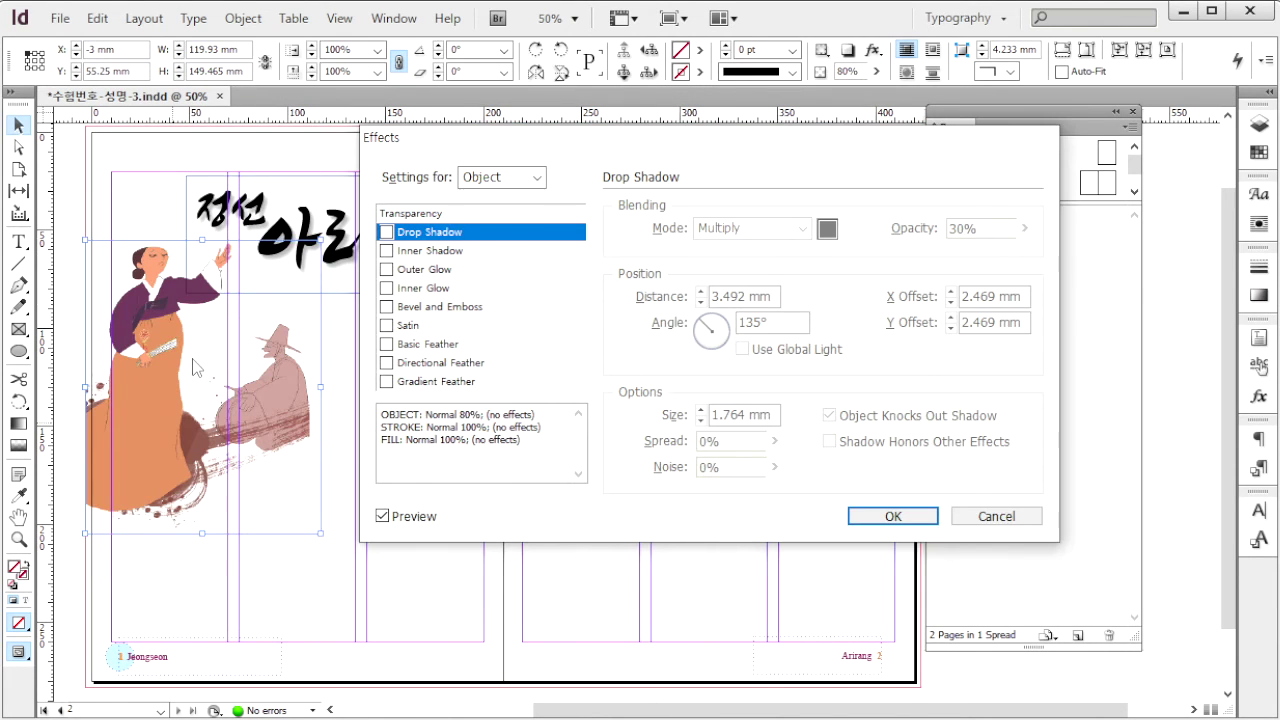
left_click(386, 232)
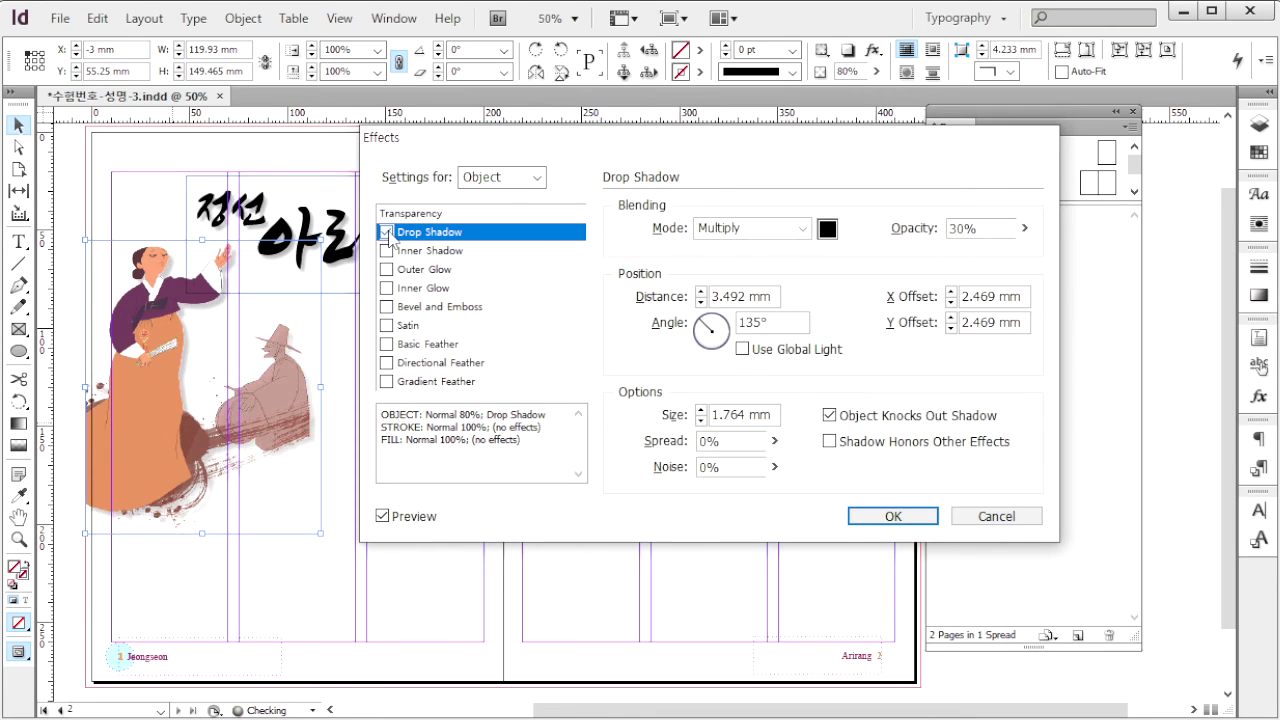
left_click(860, 516)
left_click(662, 403)
Place 1급-15.jpg over all of page 2 out to the bleed, 213 × 286 mm.
key("ctrl+d")
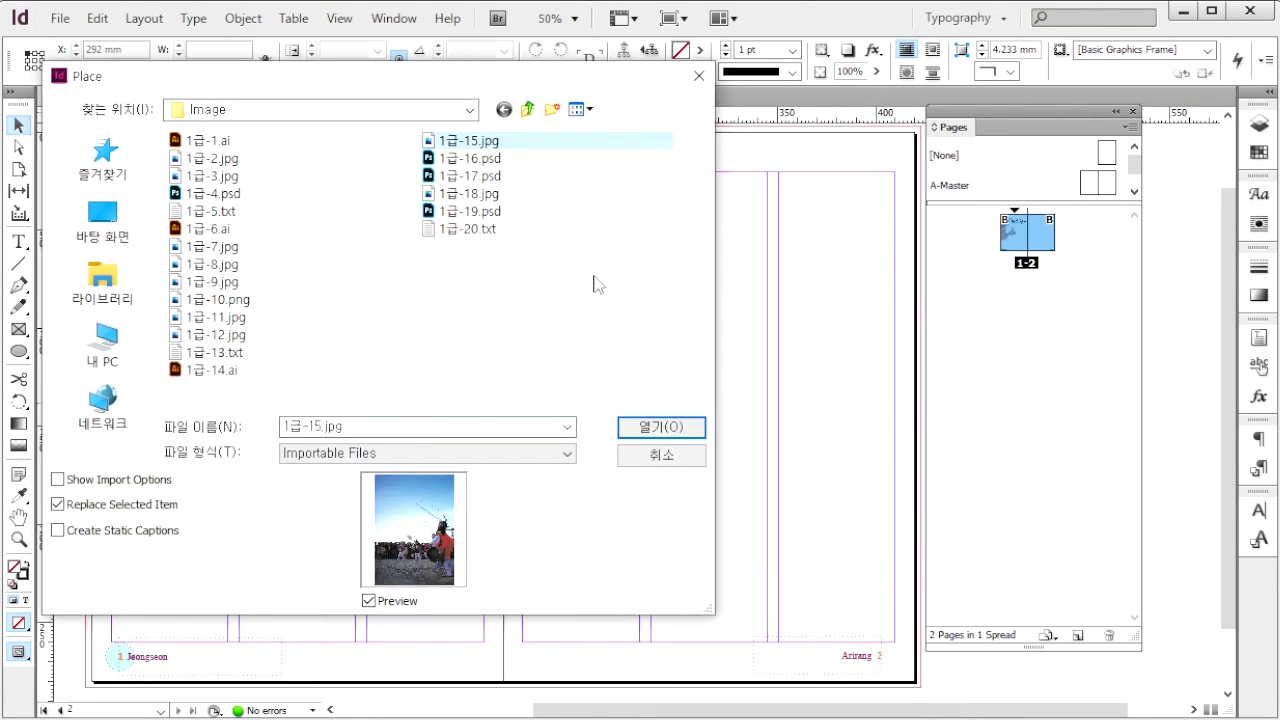
left_click(680, 428)
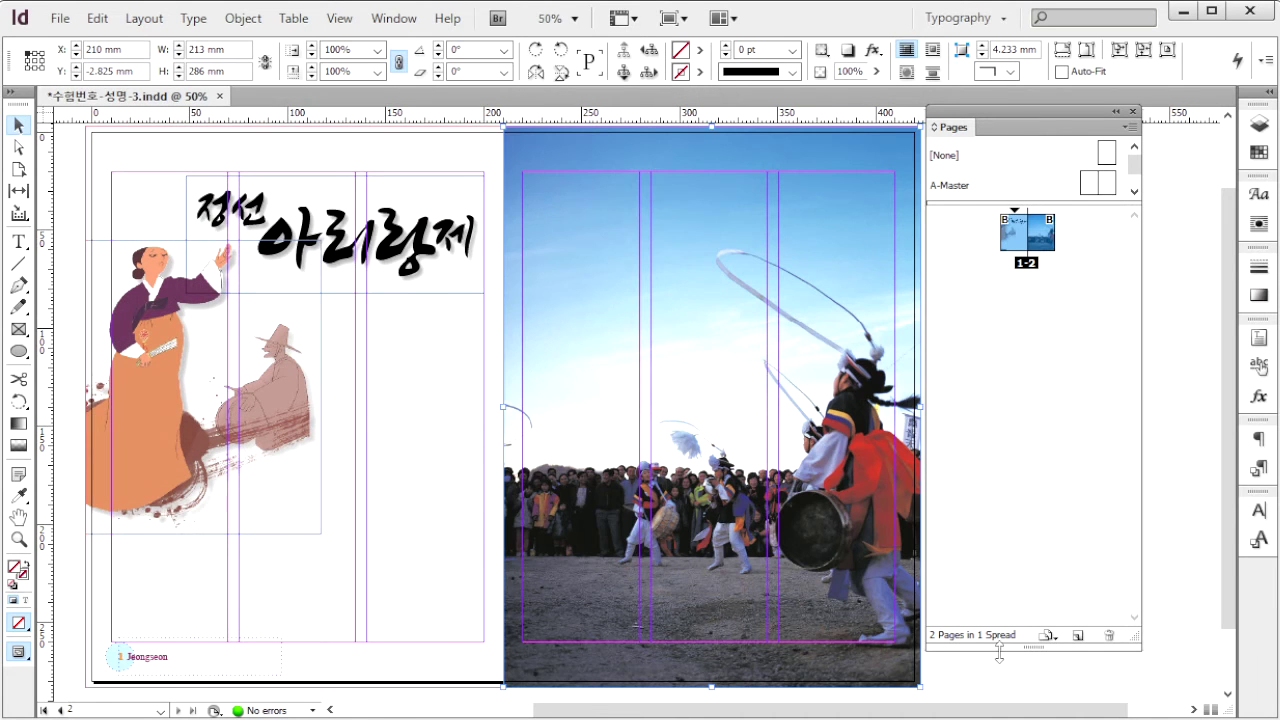
key("alt+Tab")
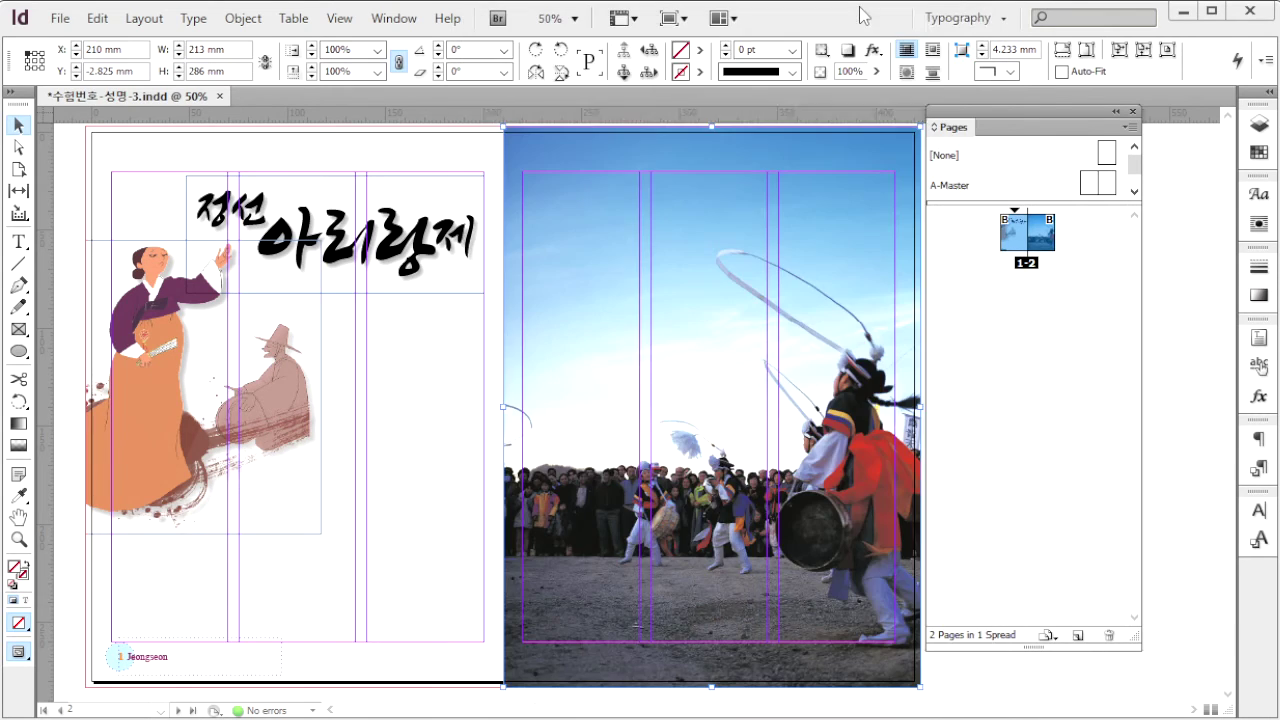
left_click(866, 12)
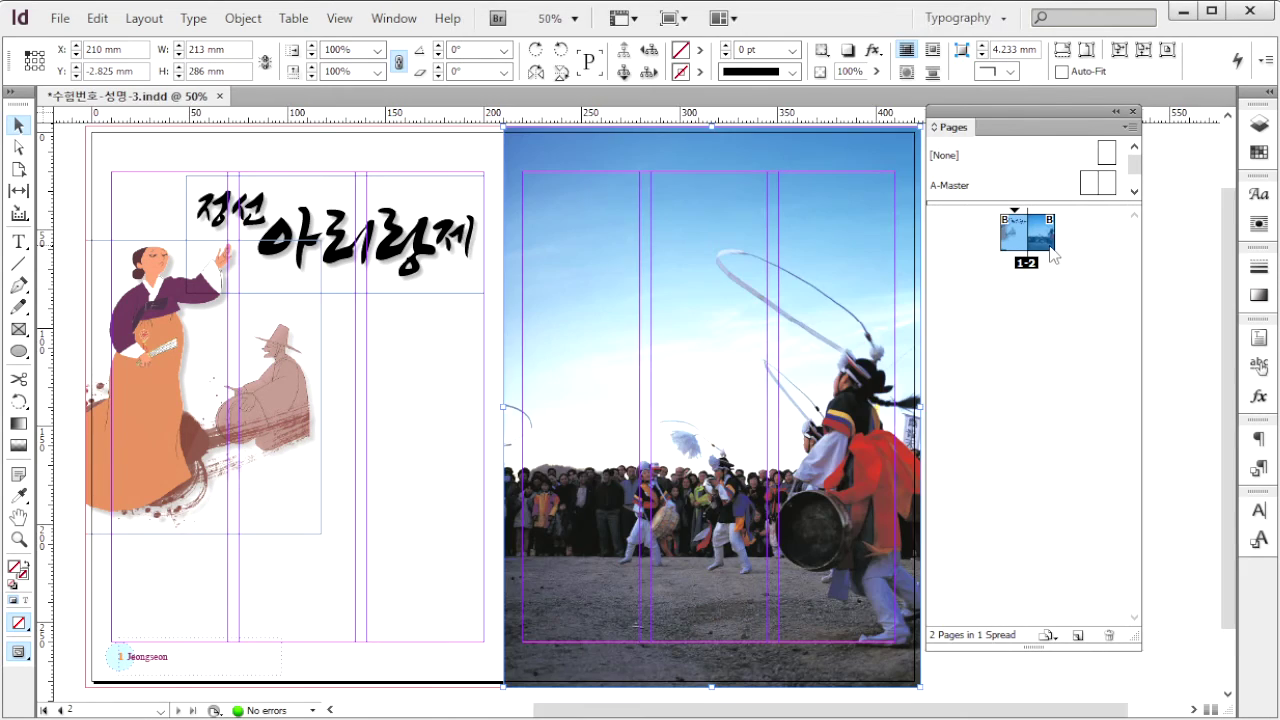
Override all master page items on the page 1–2 spread.
left_click_drag(1034, 128, 852, 106)
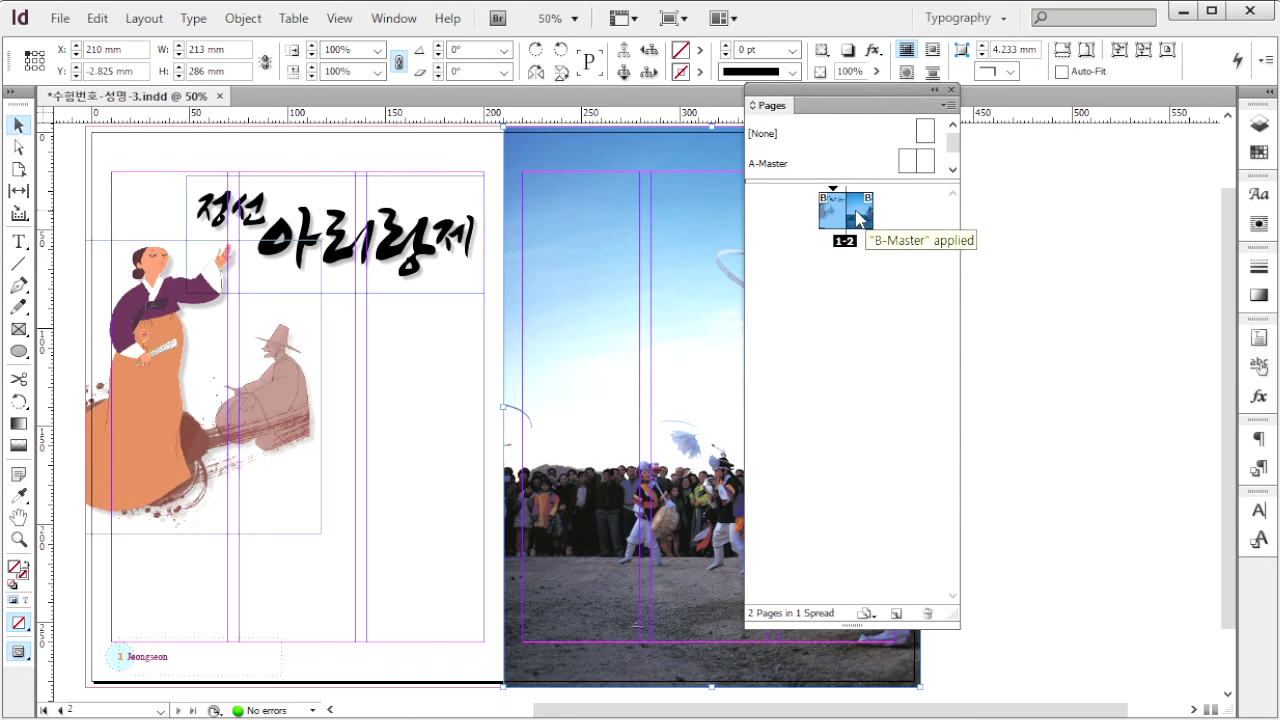
right_click(859, 219)
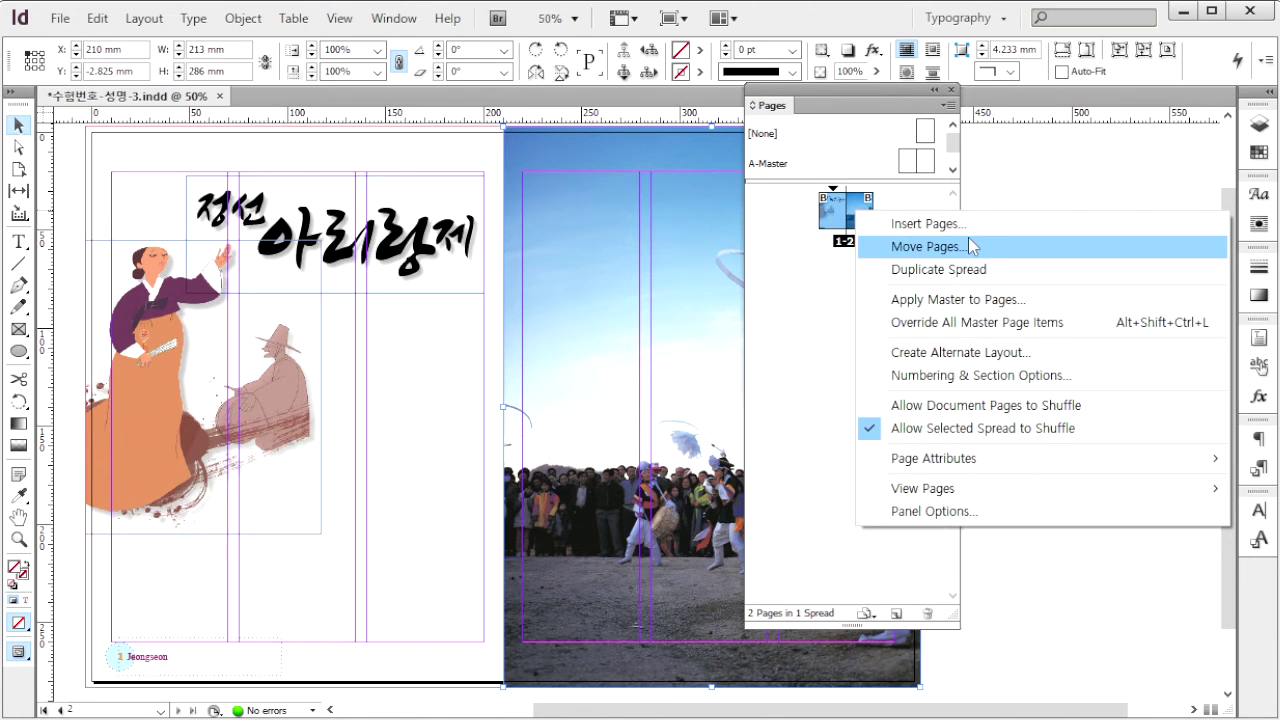
left_click(980, 323)
left_click_drag(905, 103, 1099, 109)
Send the page 2 background photo to the back, behind the footer text.
left_click(233, 20)
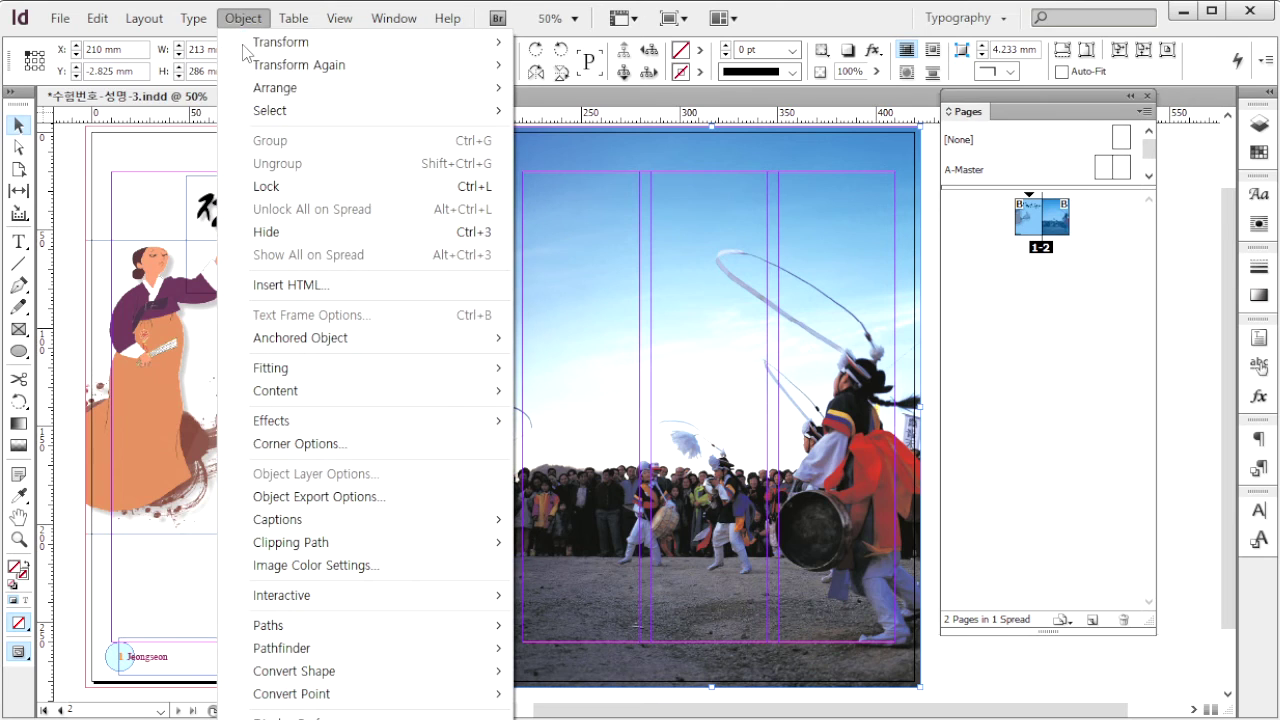
mouse_move(282, 98)
left_click(638, 170)
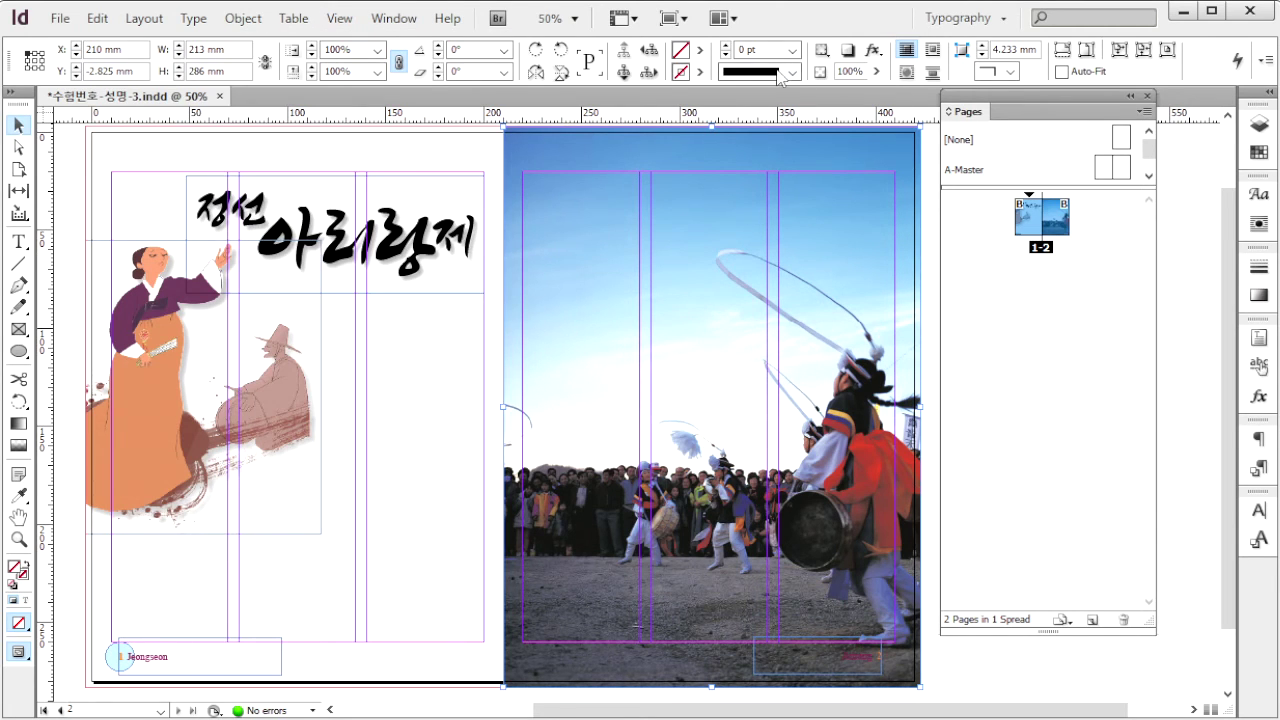
Set the page 2 background photo's opacity to 30%.
left_click(862, 70)
type("30")
key("Return")
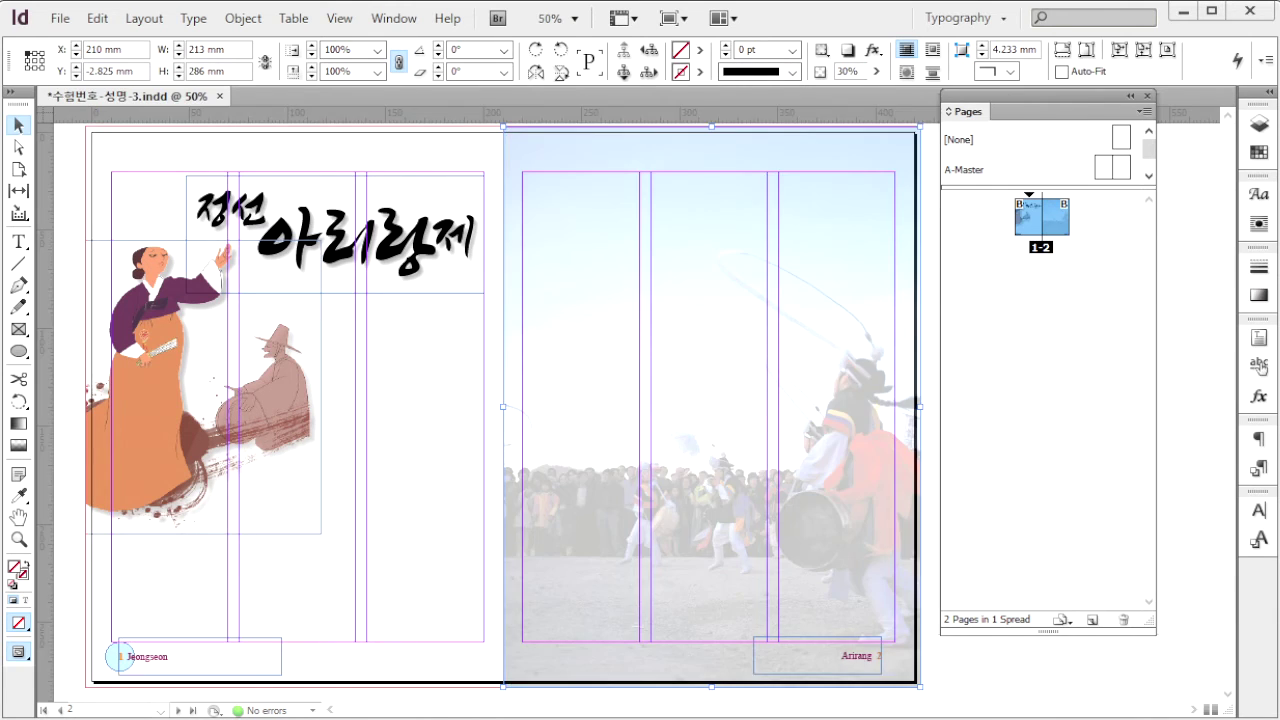
Place 1급-18.jpg on page 2 and crop its frame to the dancer's skirt photo, 56 × 75 mm.
key("alt+Tab")
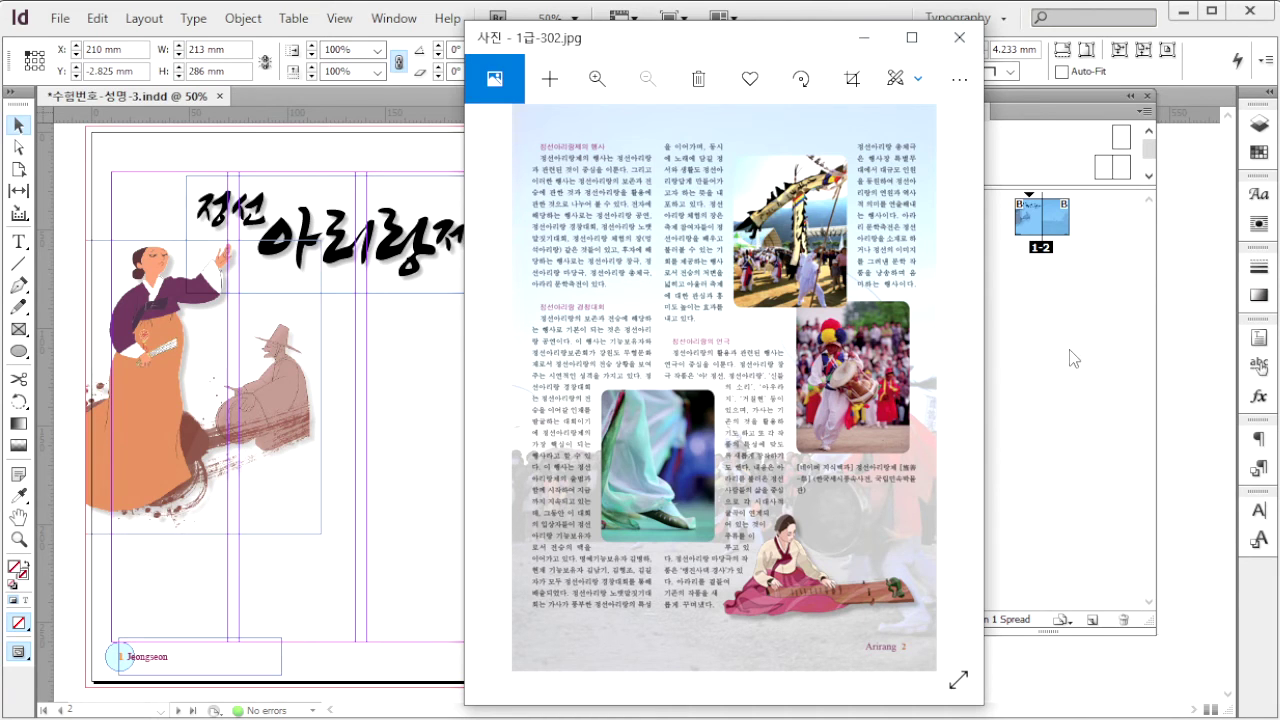
left_click(454, 149)
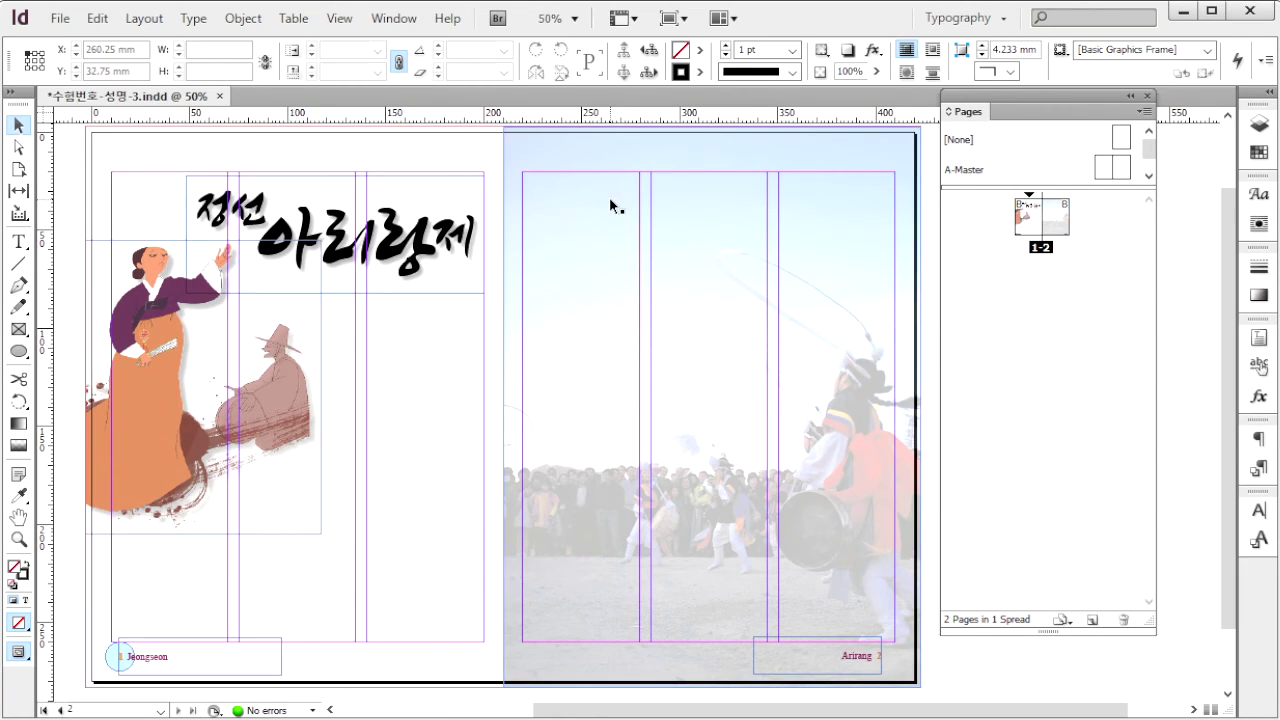
key("ctrl+d")
left_click(510, 193)
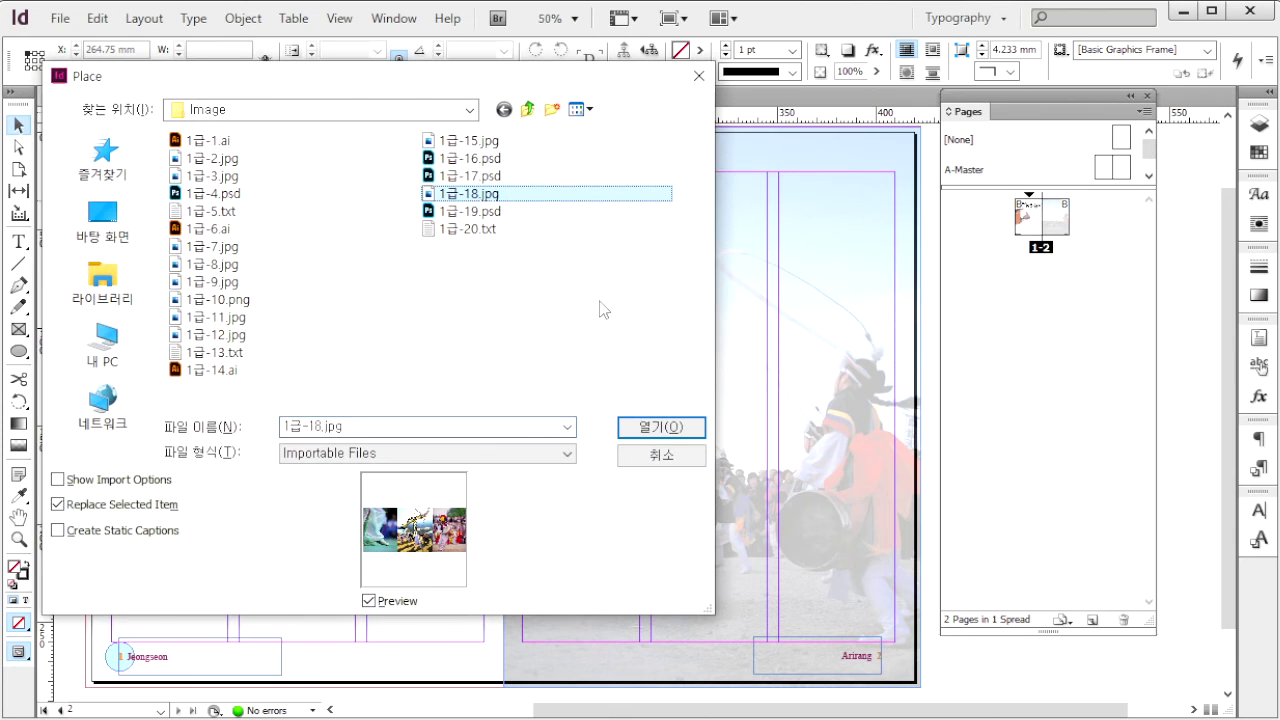
left_click(660, 428)
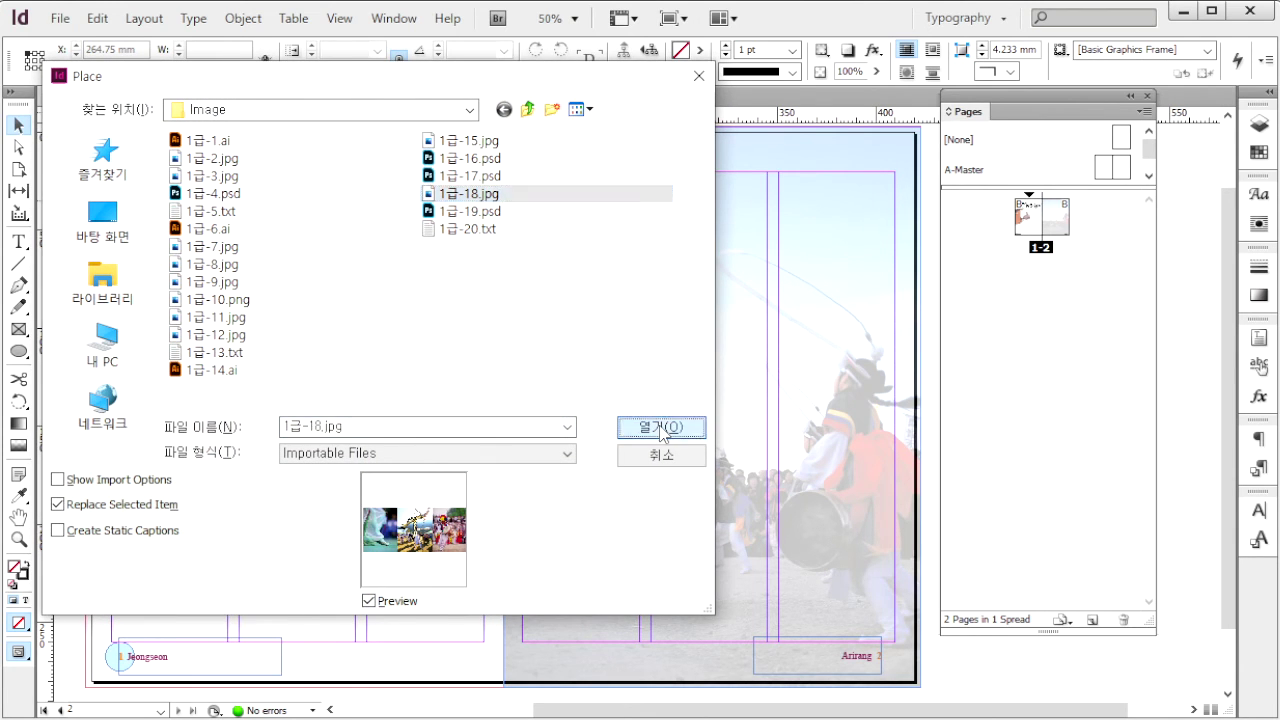
left_click_drag(556, 418, 930, 635)
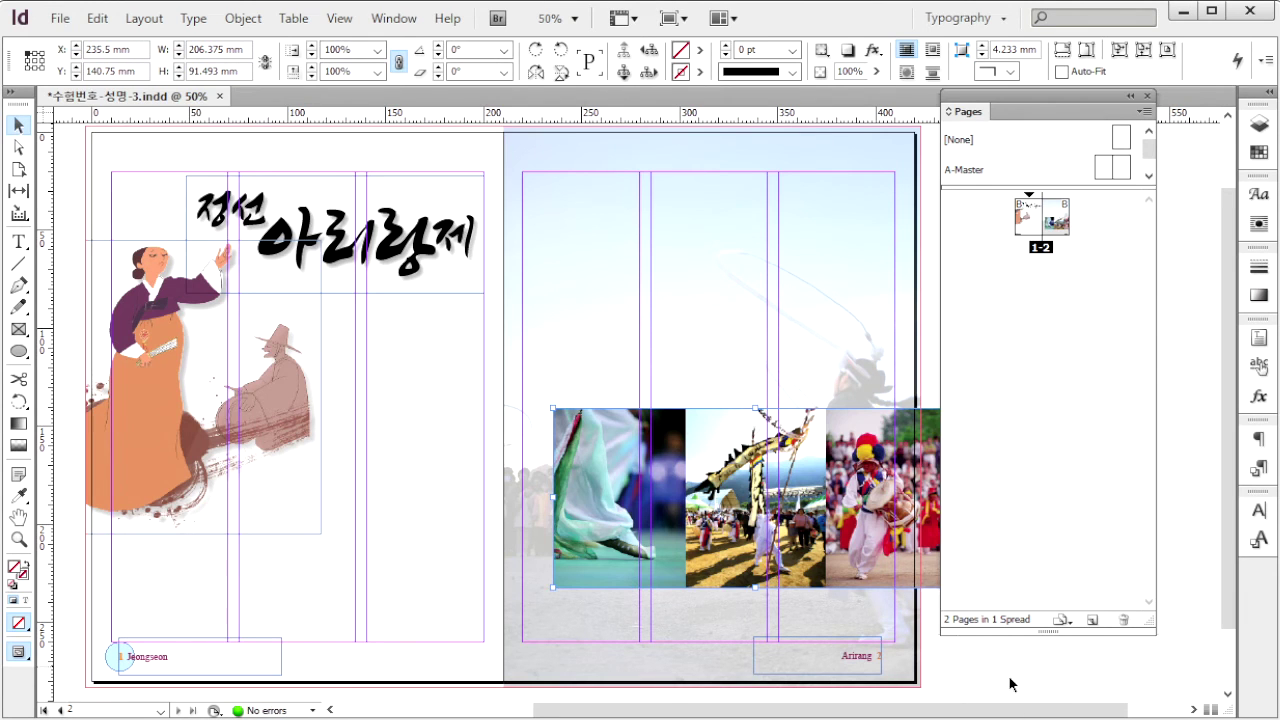
left_click_drag(959, 496, 684, 496)
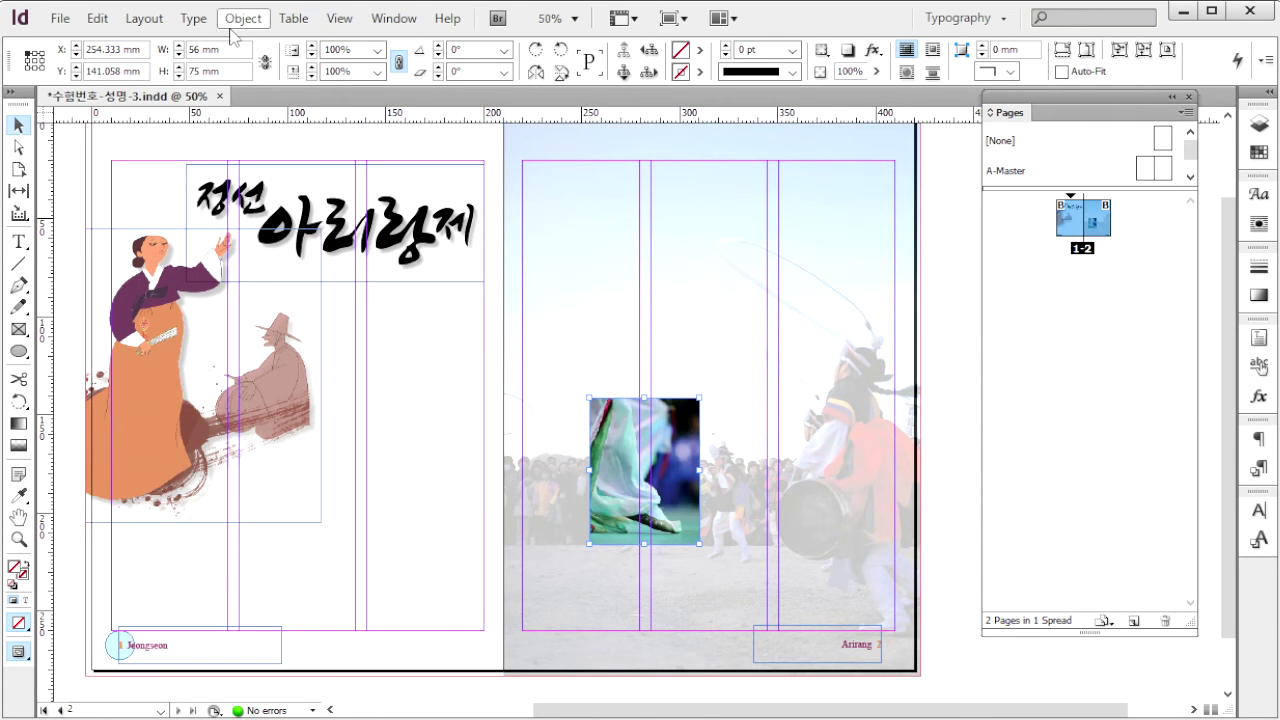
Give the skirt photo's frame Rounded corners of 4 mm on all four corners.
left_click(243, 22)
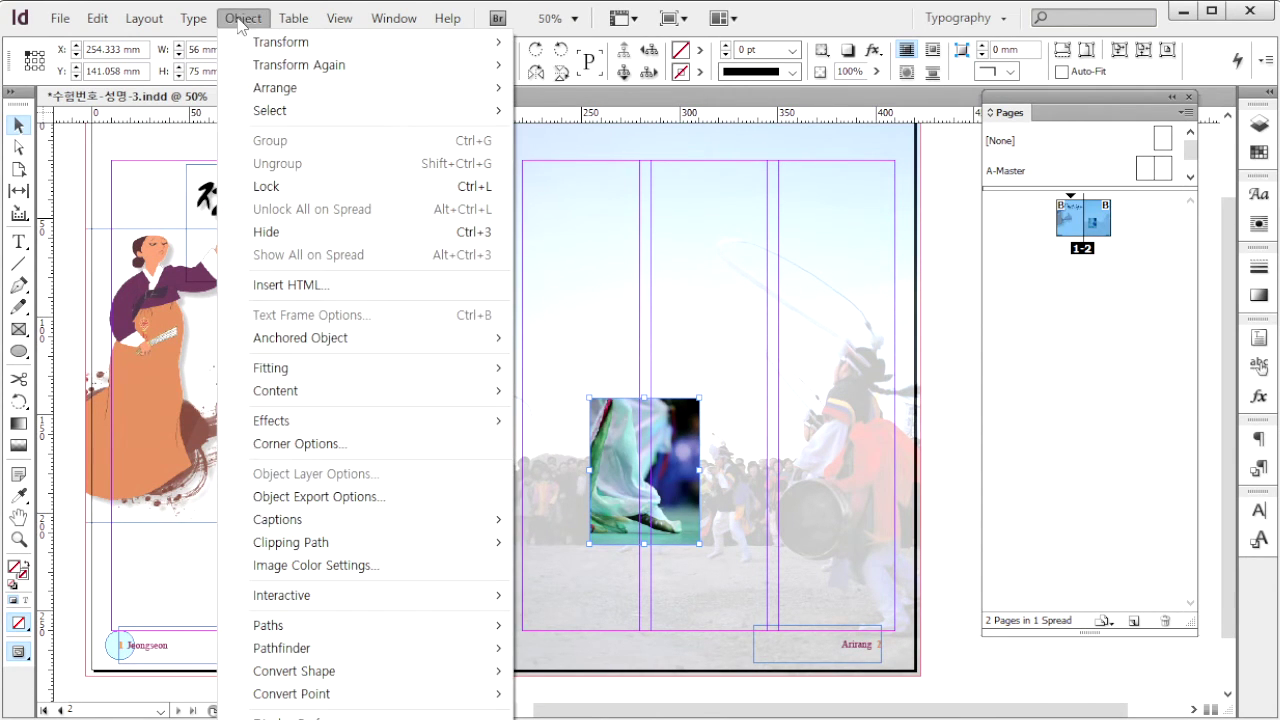
left_click(346, 443)
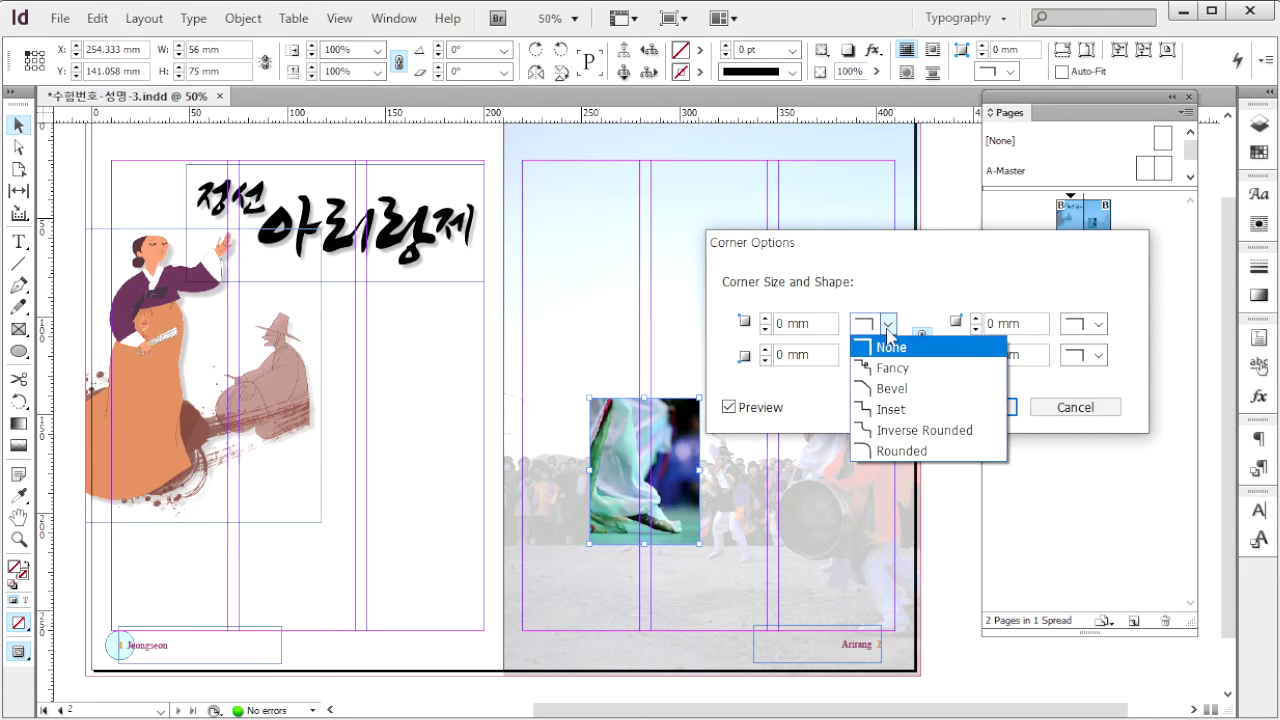
left_click(886, 324)
left_click(884, 452)
key("shift+Tab")
type("4")
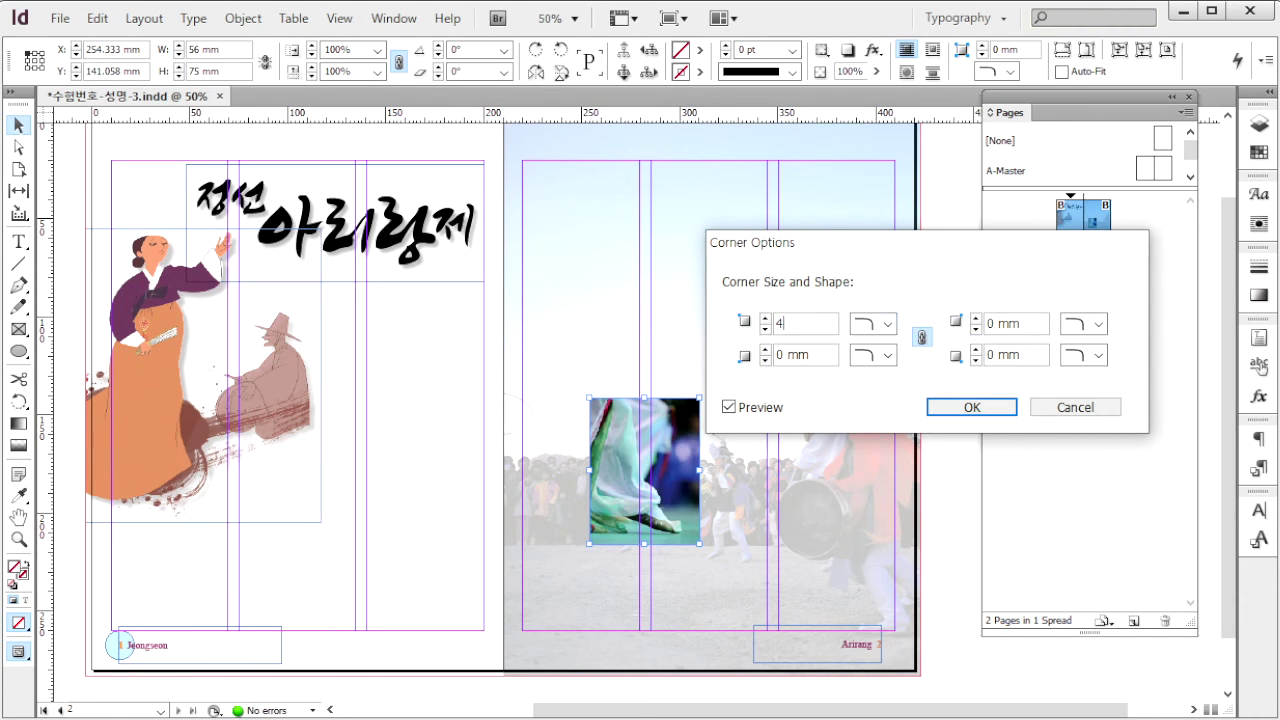
key("Return")
Duplicate the rounded photo frame twice up the right side of page 2 and shift their contents to show the straw dragon and the drummer.
key("alt+Tab")
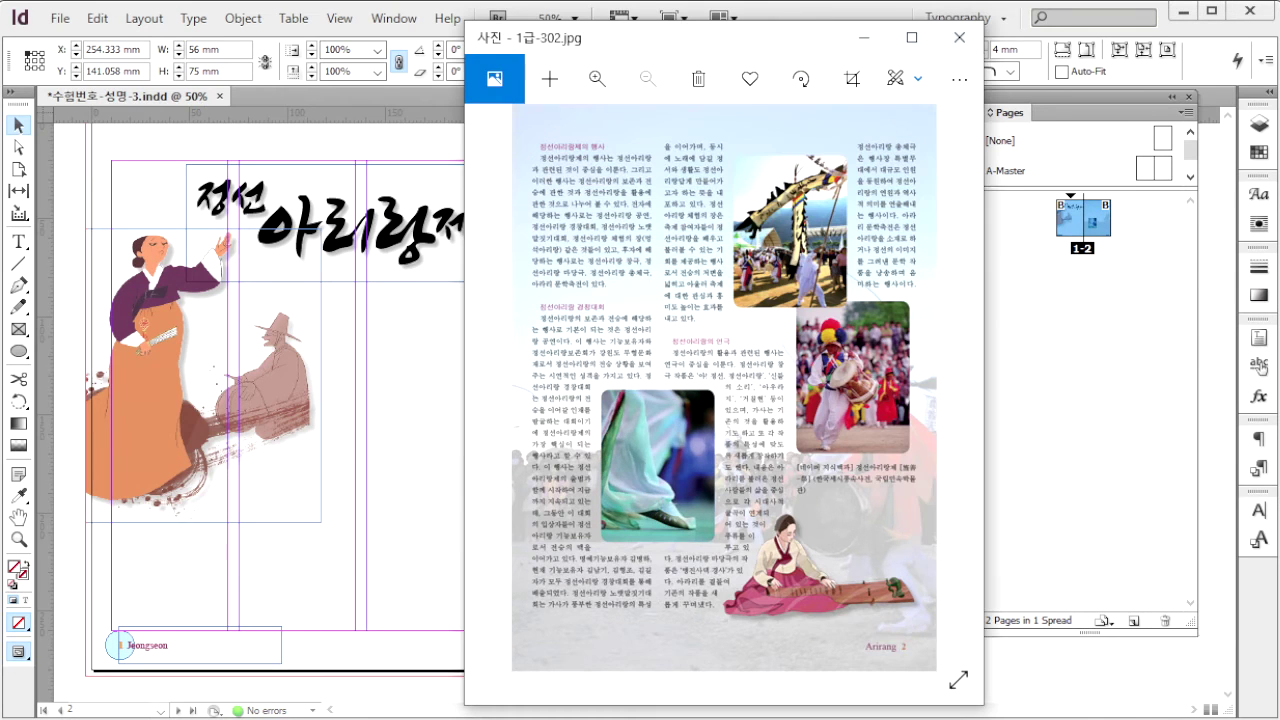
key("alt+Tab")
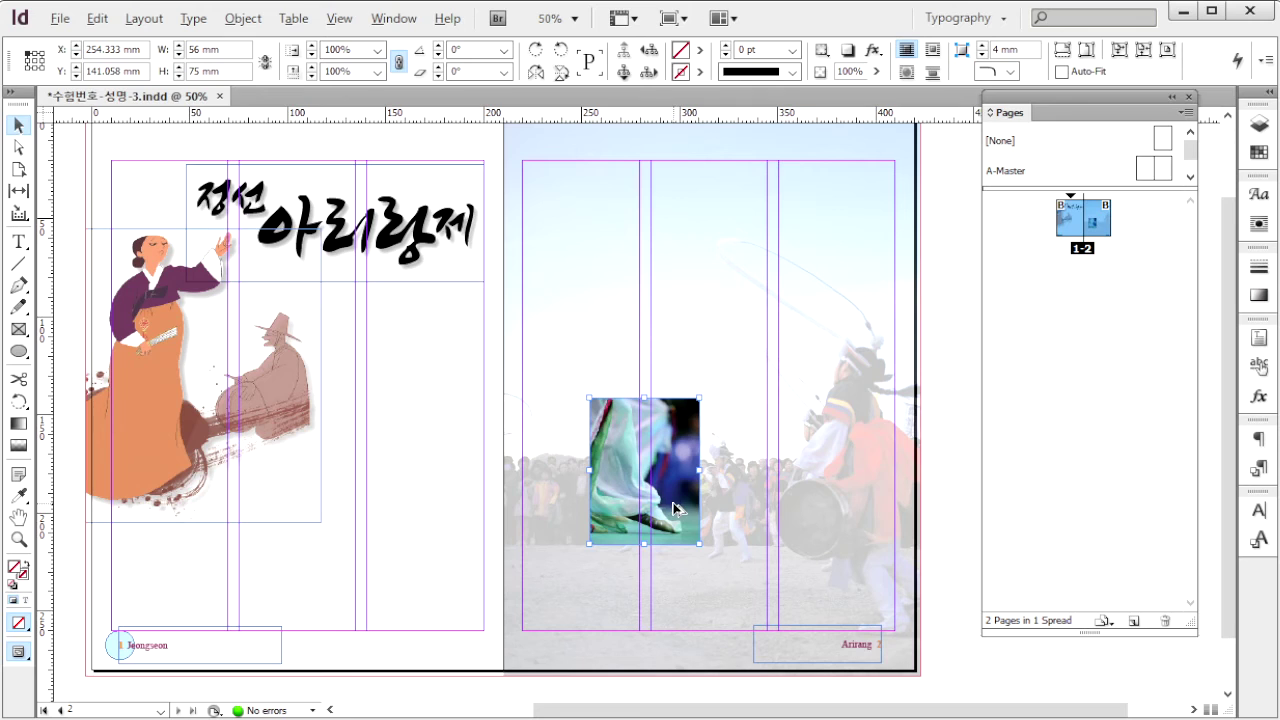
mouse_move(672, 507)
left_mouse_down()
mouse_move(830, 380)
mouse_move(867, 368)
mouse_move(863, 418)
mouse_move(780, 286)
mouse_move(793, 295)
left_mouse_up()
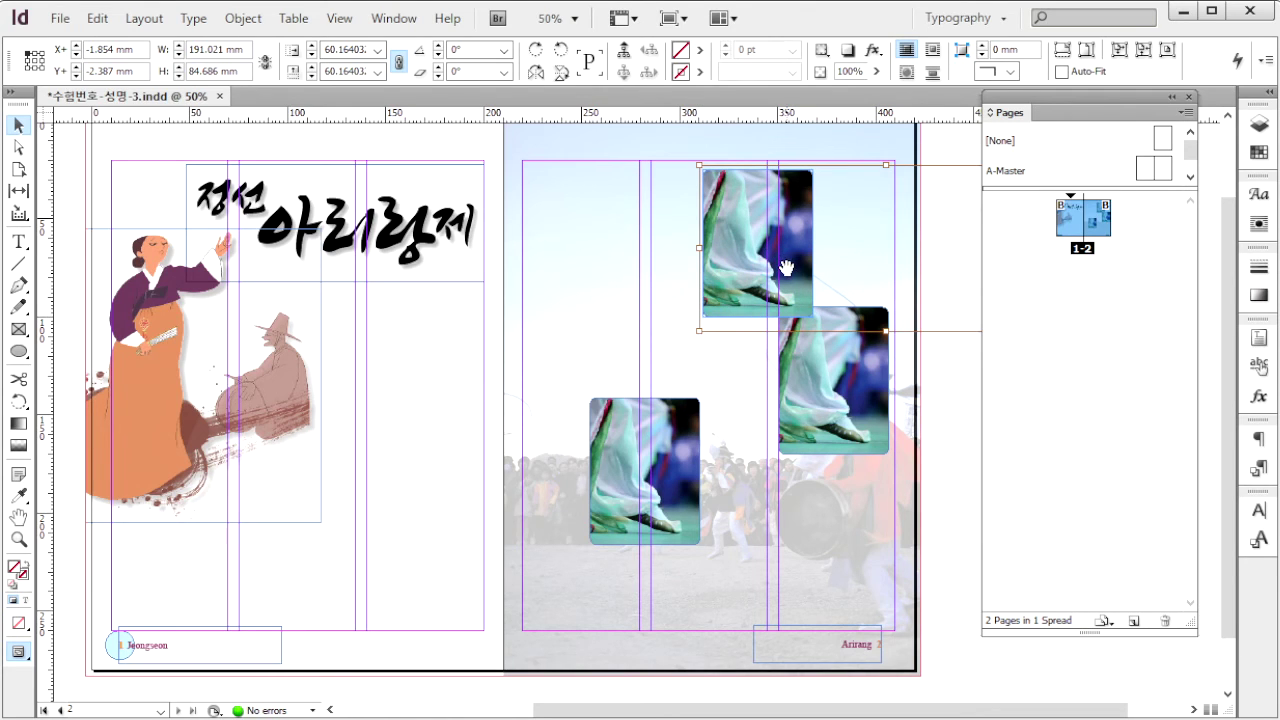
left_click_drag(788, 270, 660, 278)
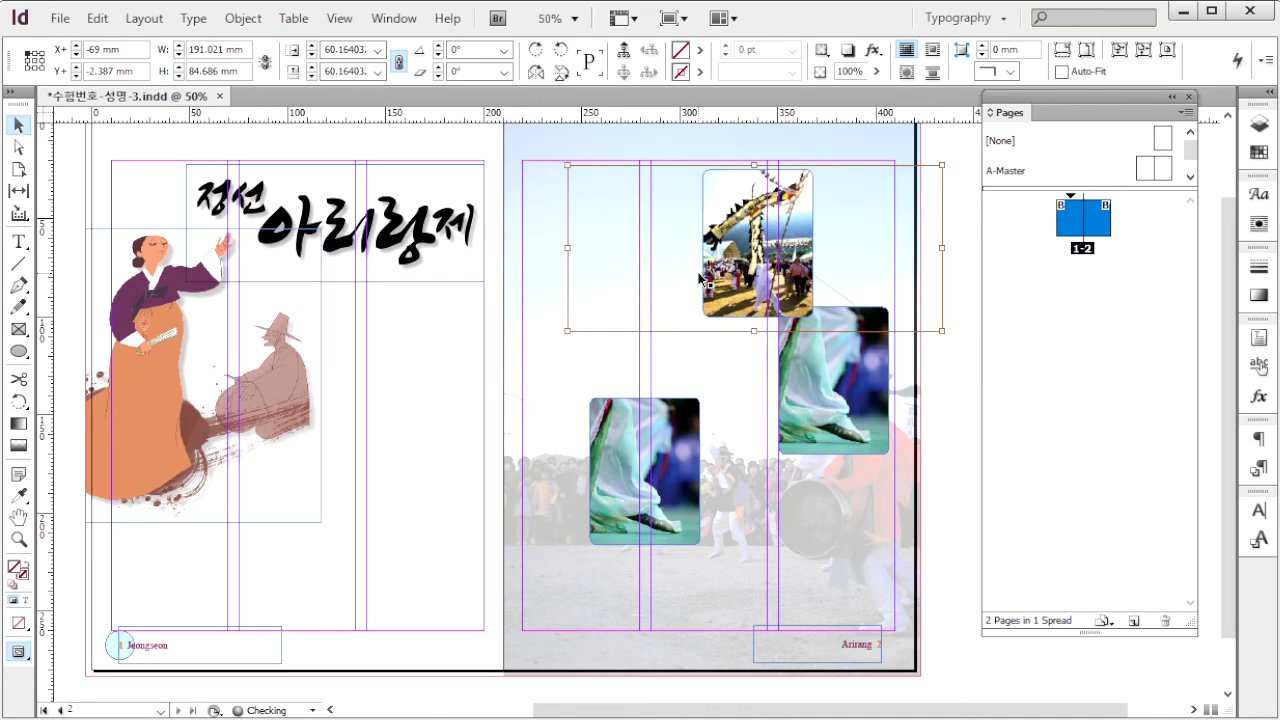
left_click(838, 398)
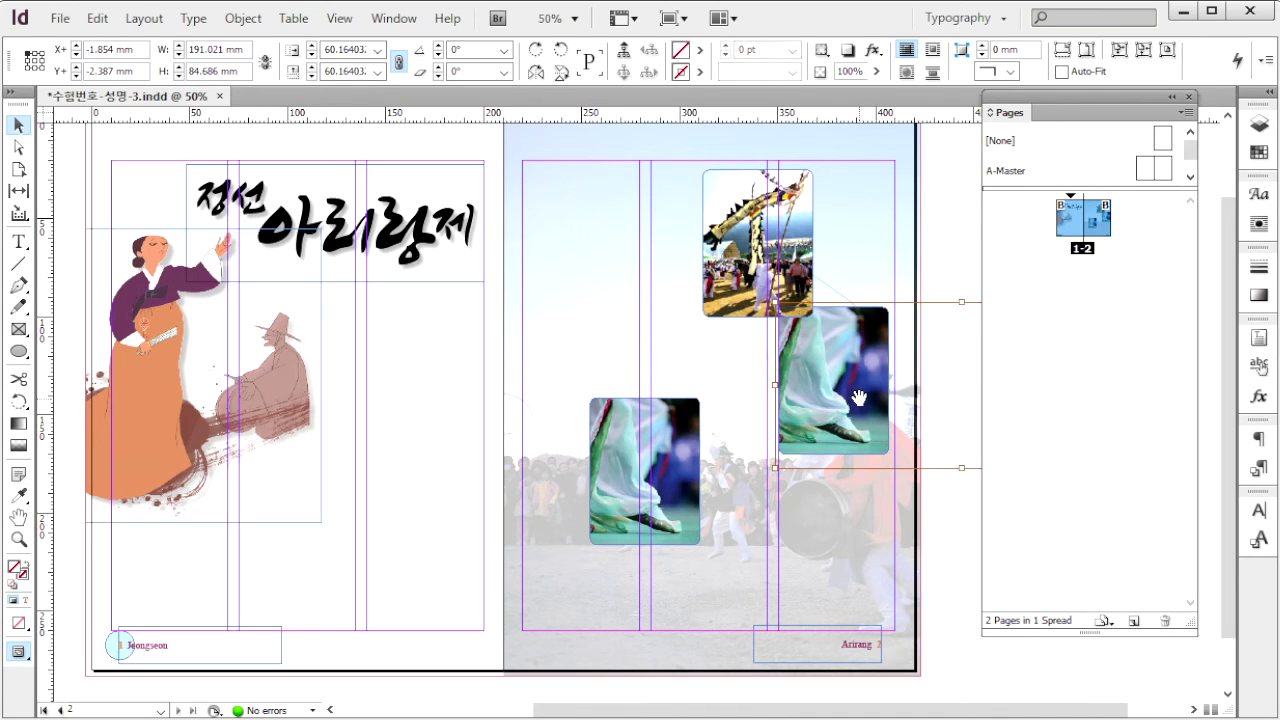
left_click_drag(859, 399, 612, 398)
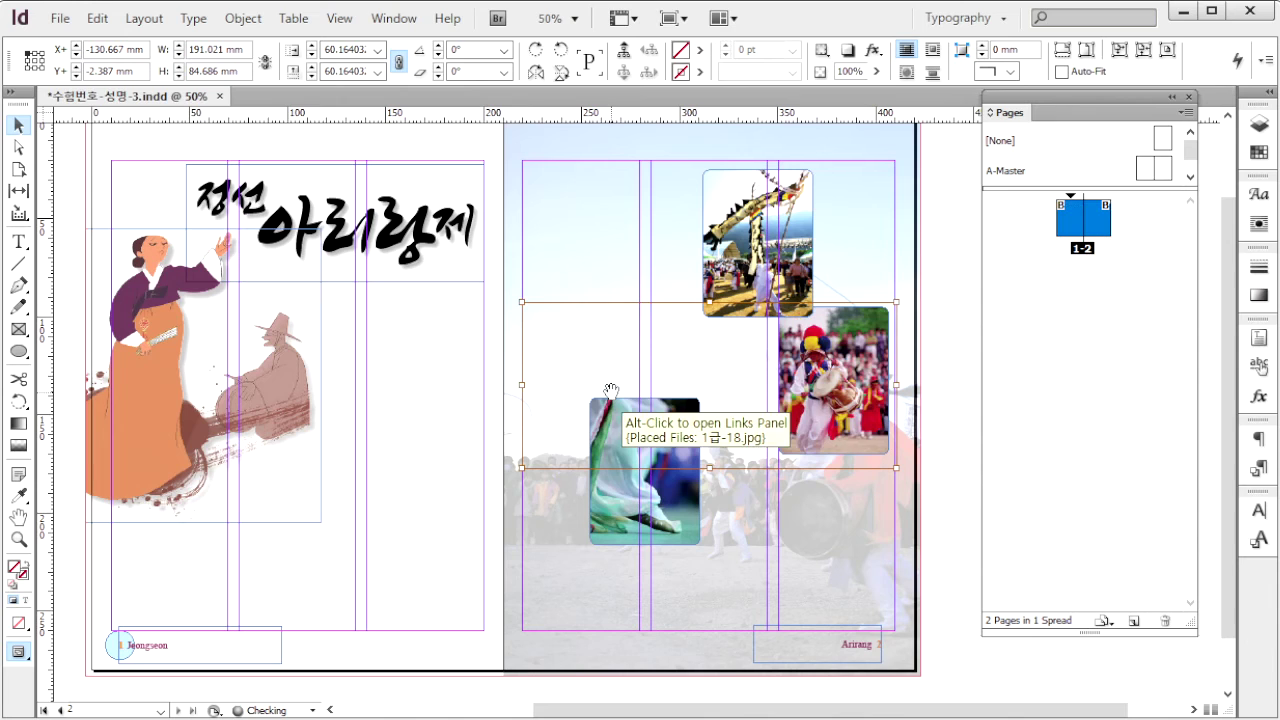
Wrap text around the object shape of all three rounded photos with a 5 mm offset.
left_click(670, 456)
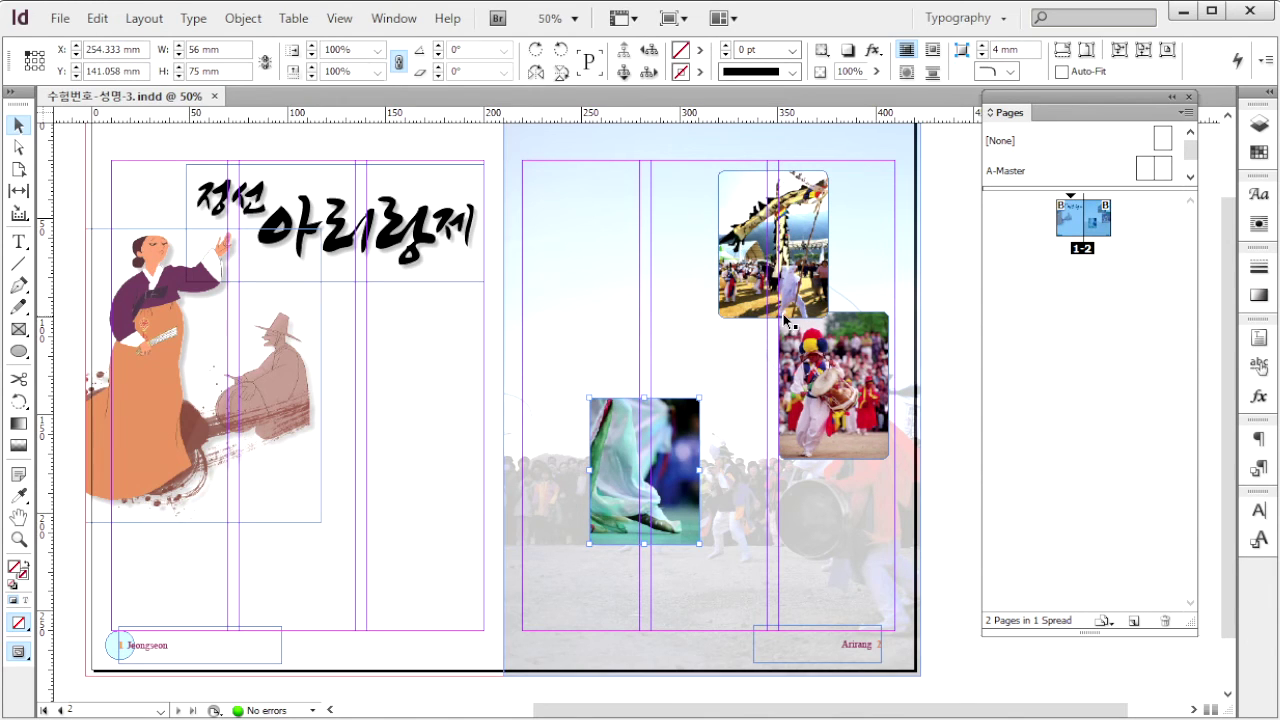
left_click(804, 278, "shift")
left_click(866, 404, "shift")
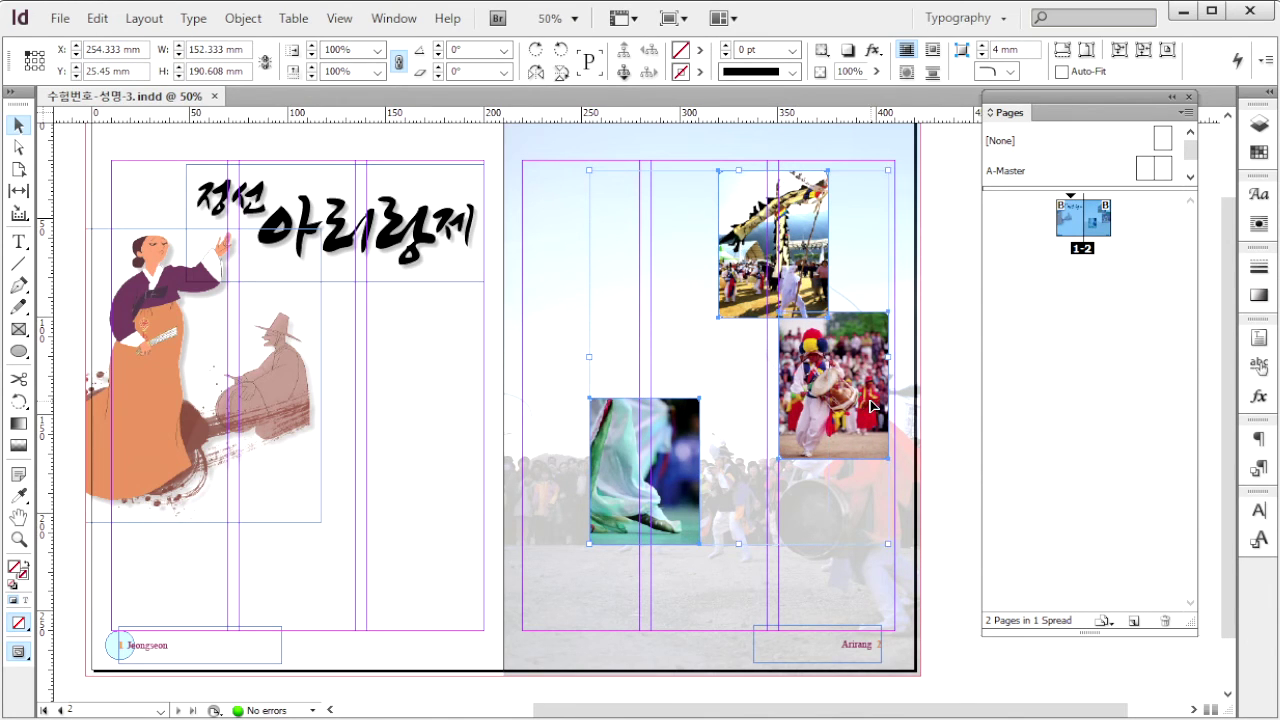
left_click(1258, 222)
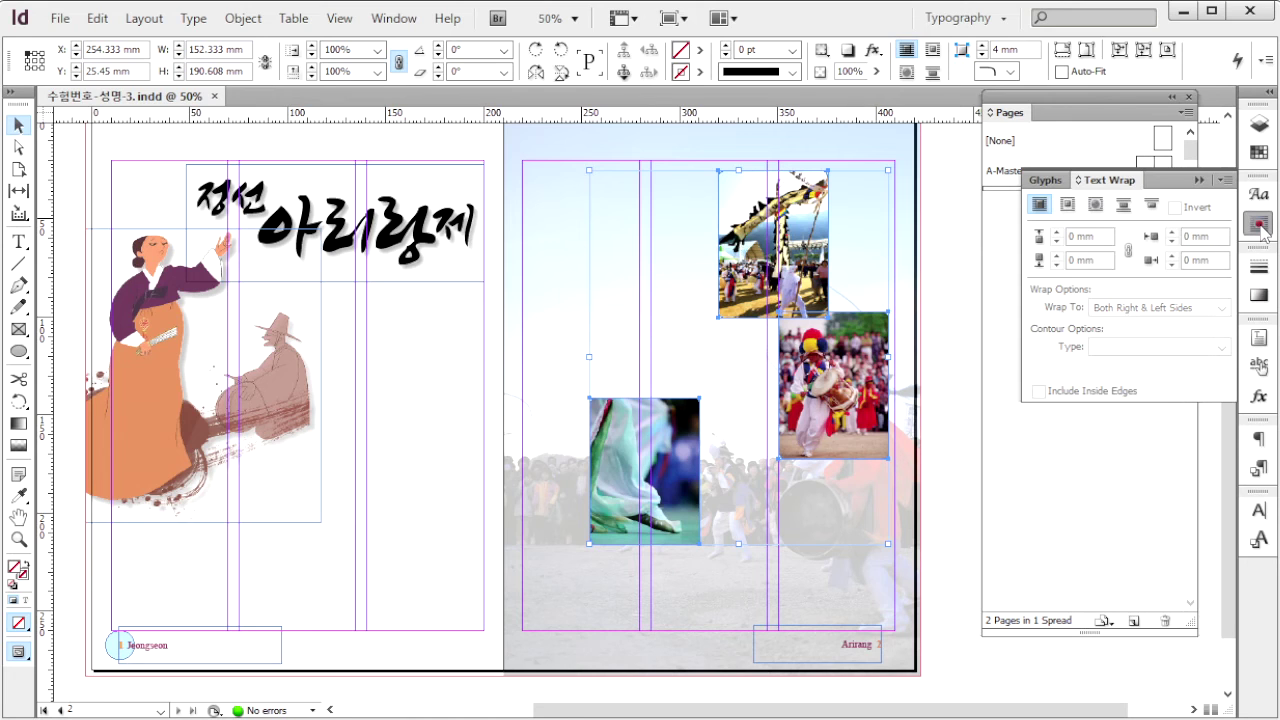
left_click(1096, 205)
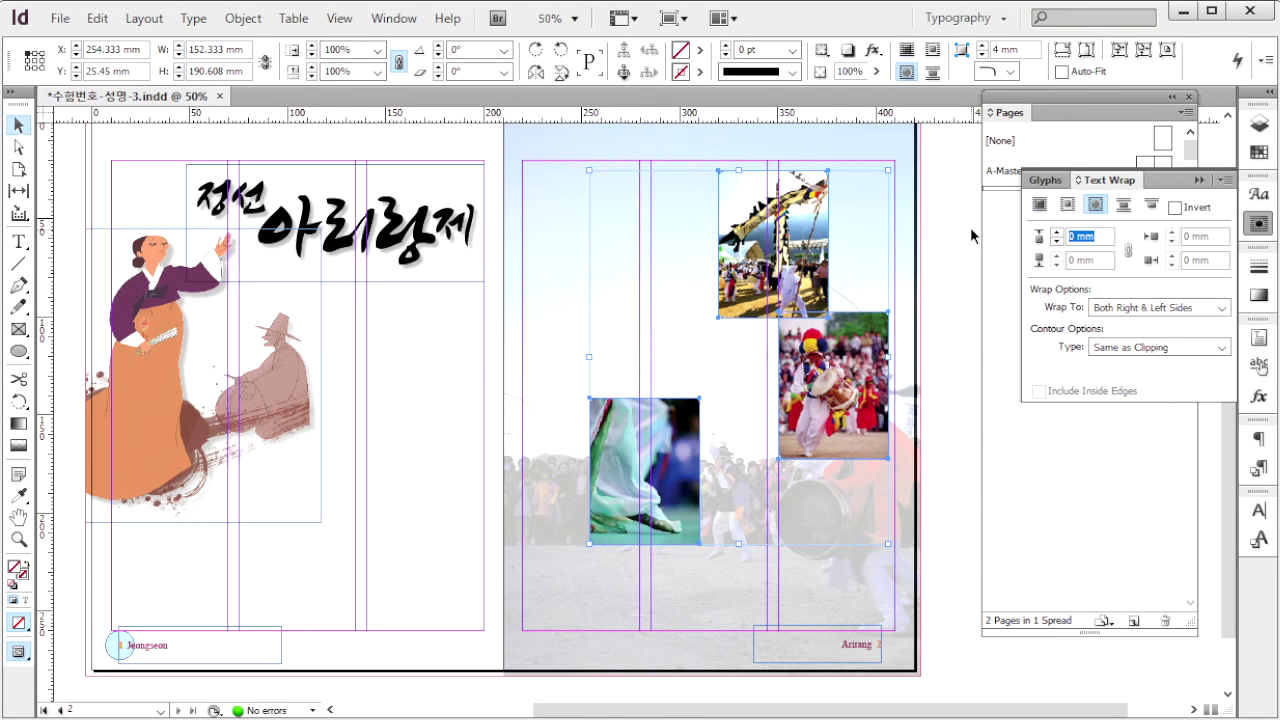
type("5")
left_click(946, 544)
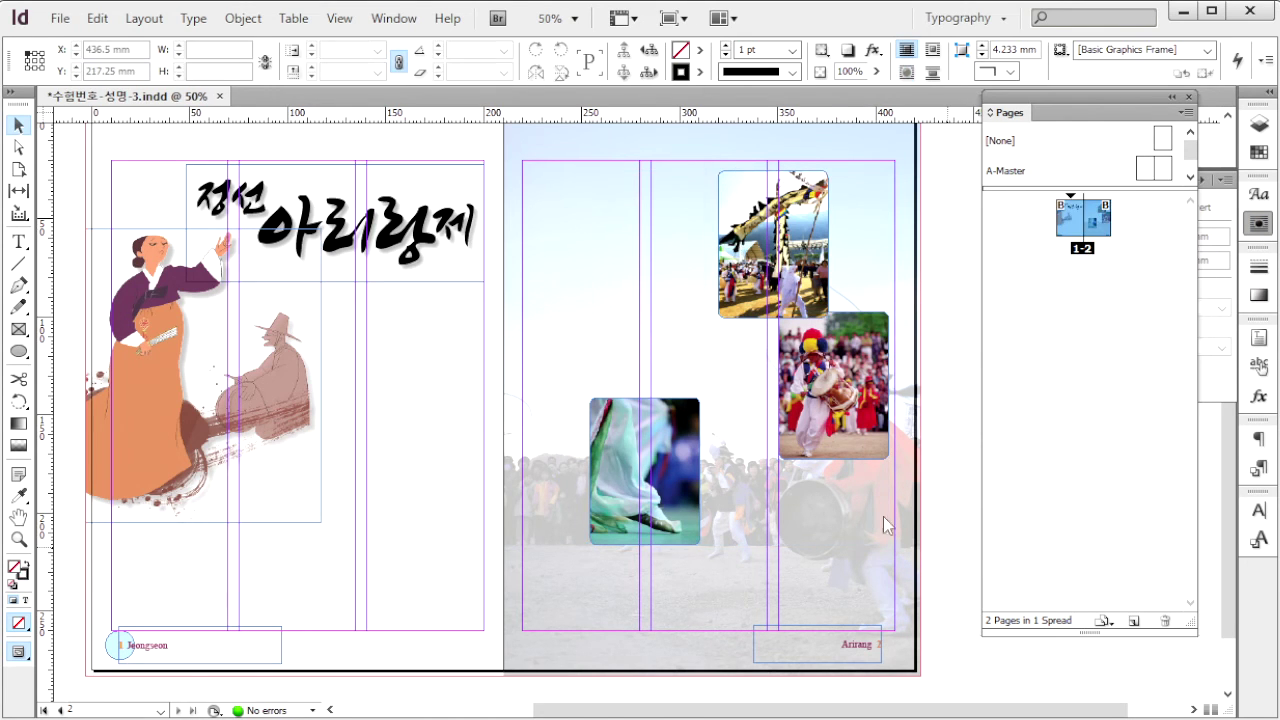
Place 1급-19.psd, the seated zither player, at the lower right of page 2.
key("ctrl+d")
left_click(484, 211)
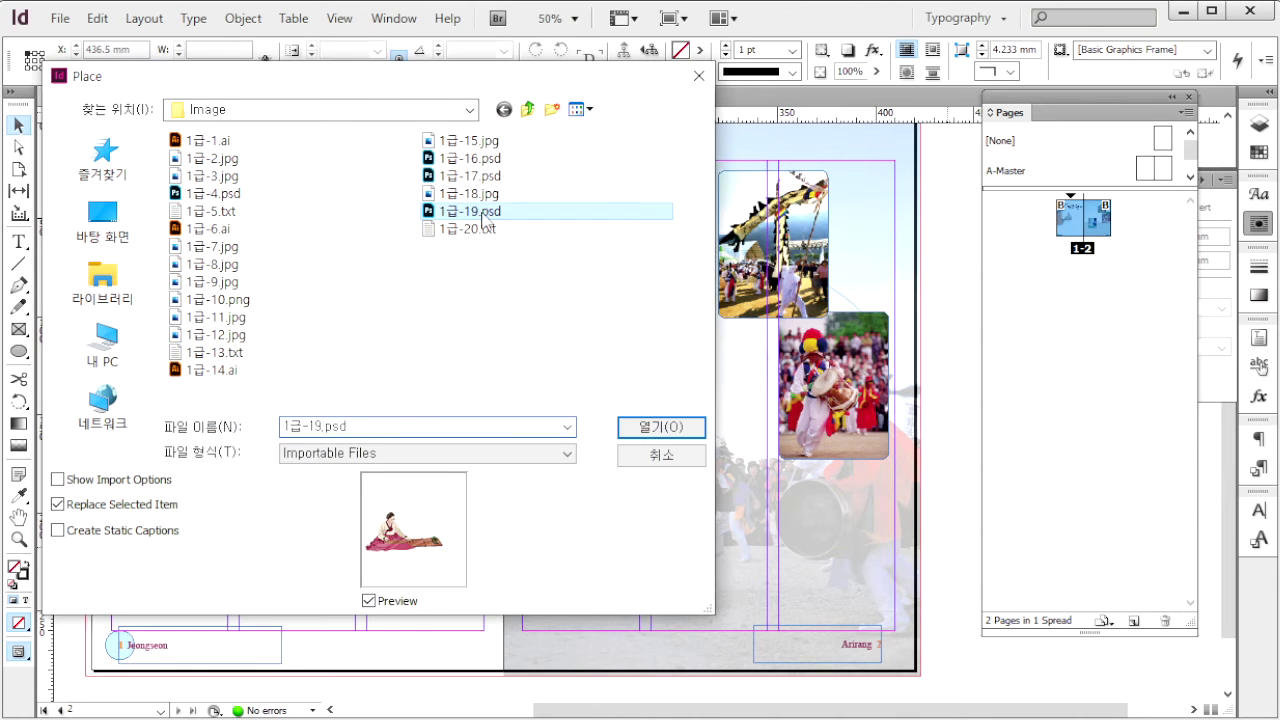
left_click(665, 428)
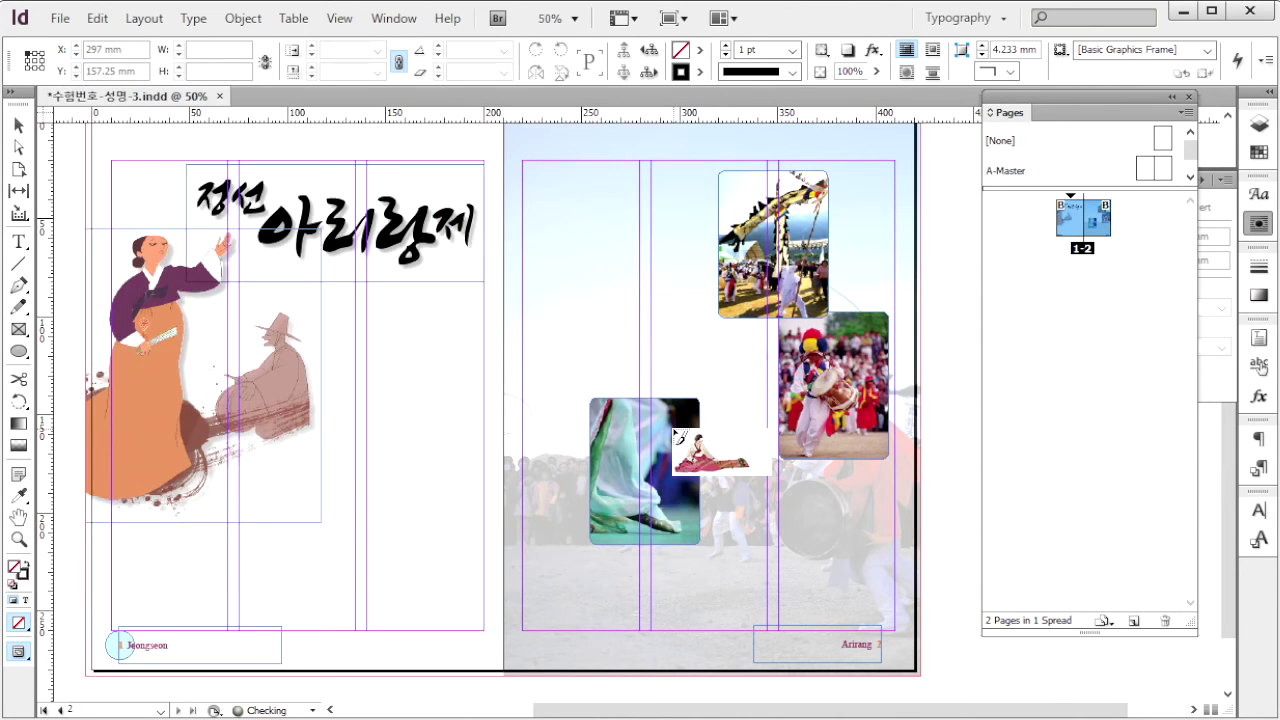
left_click(698, 498)
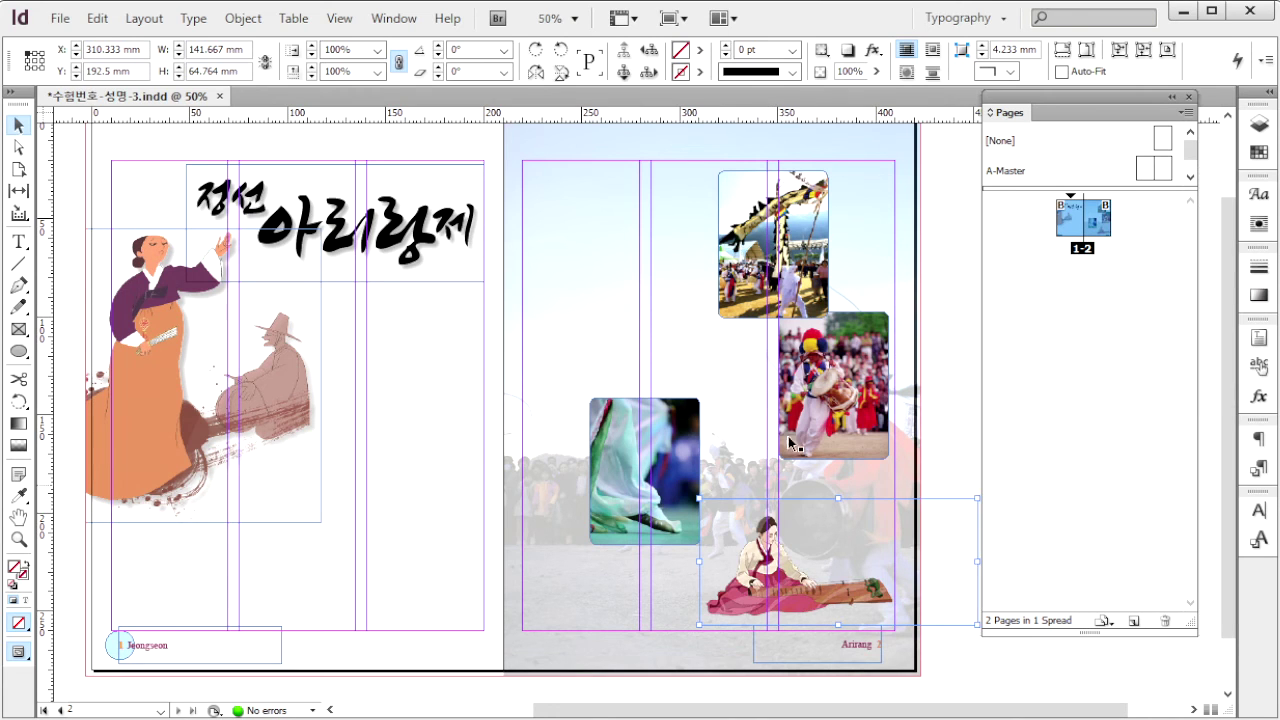
Apply a Detect Edges clipping path to the zither player image and wrap text around its object shape.
left_click(243, 18)
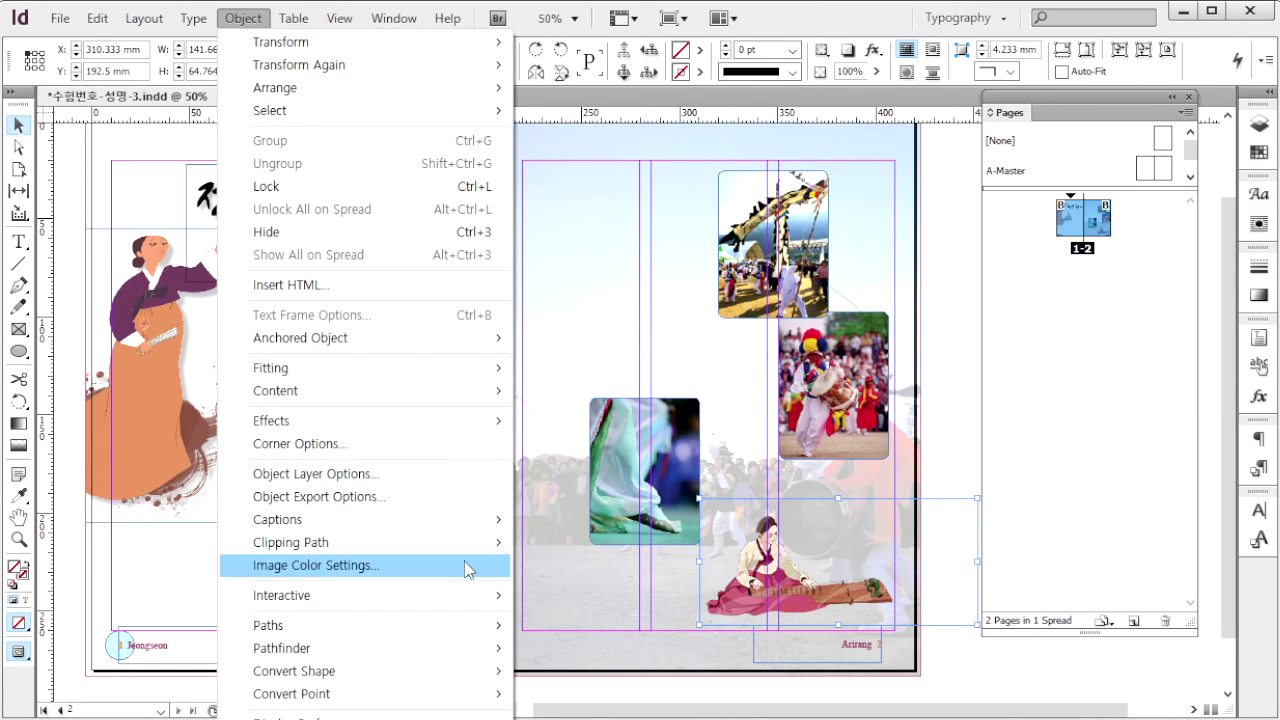
mouse_move(470, 542)
left_click(579, 545)
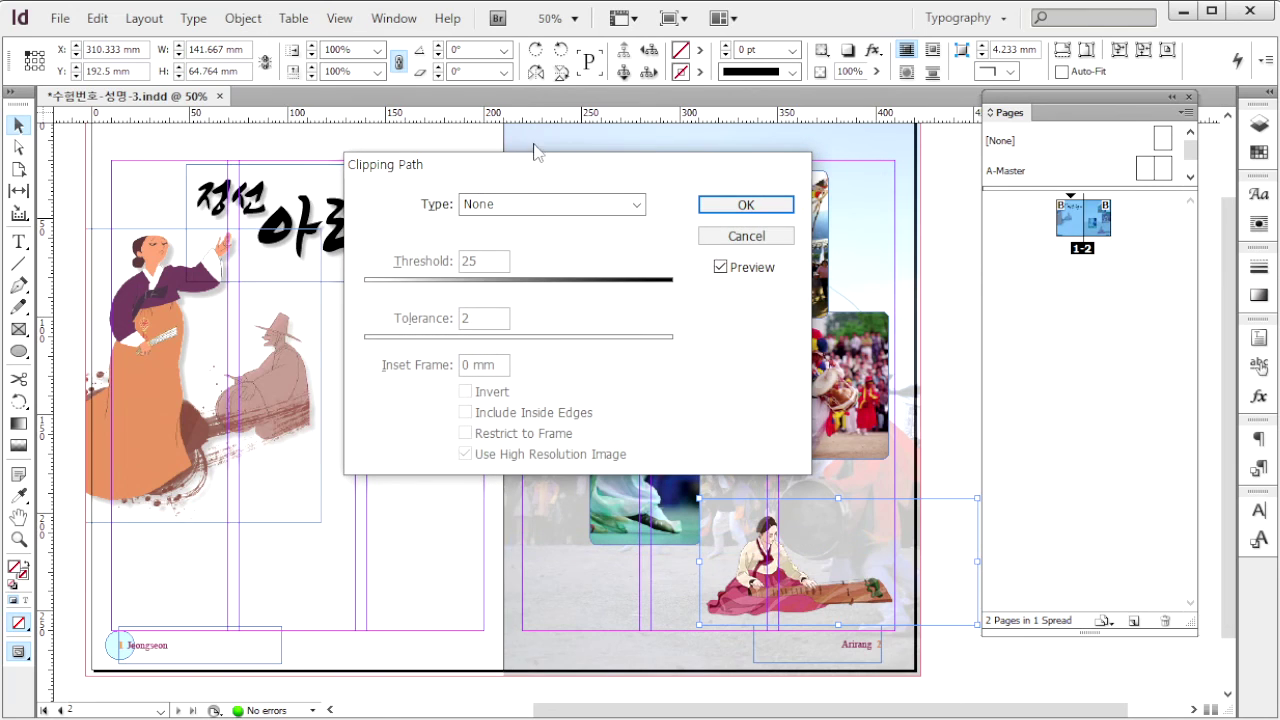
left_click(635, 205)
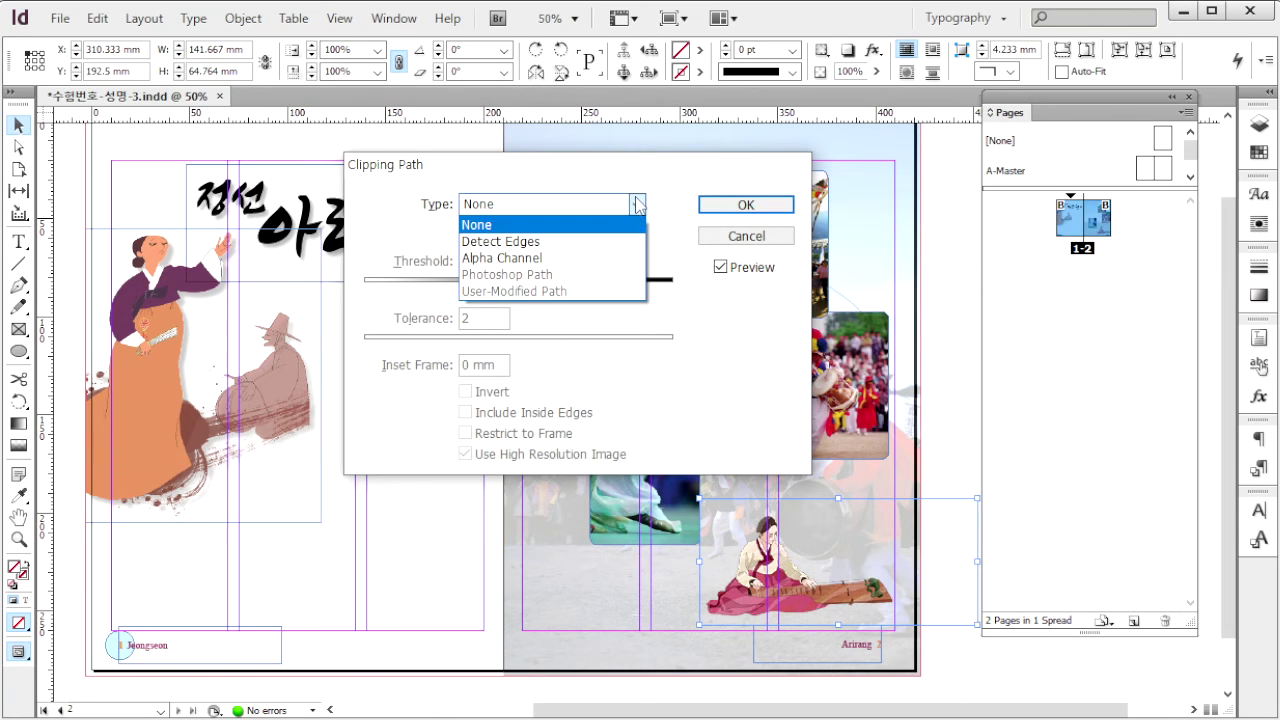
left_click(551, 241)
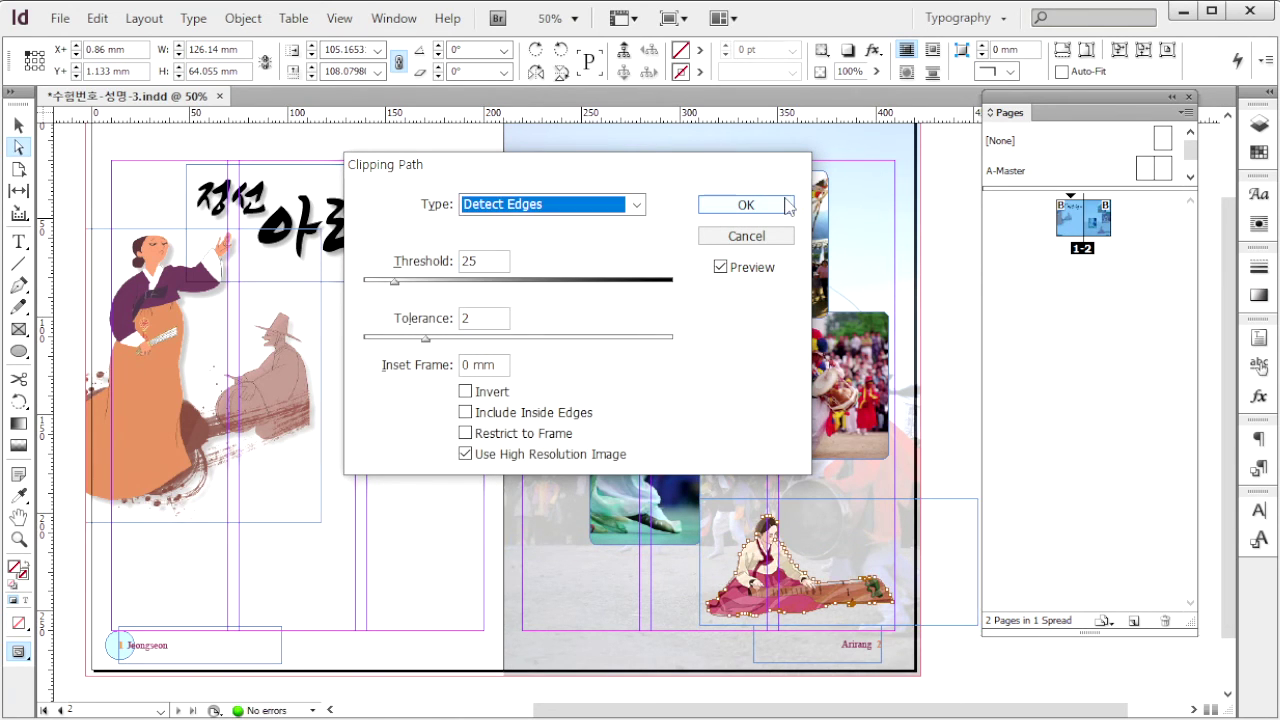
left_click(778, 208)
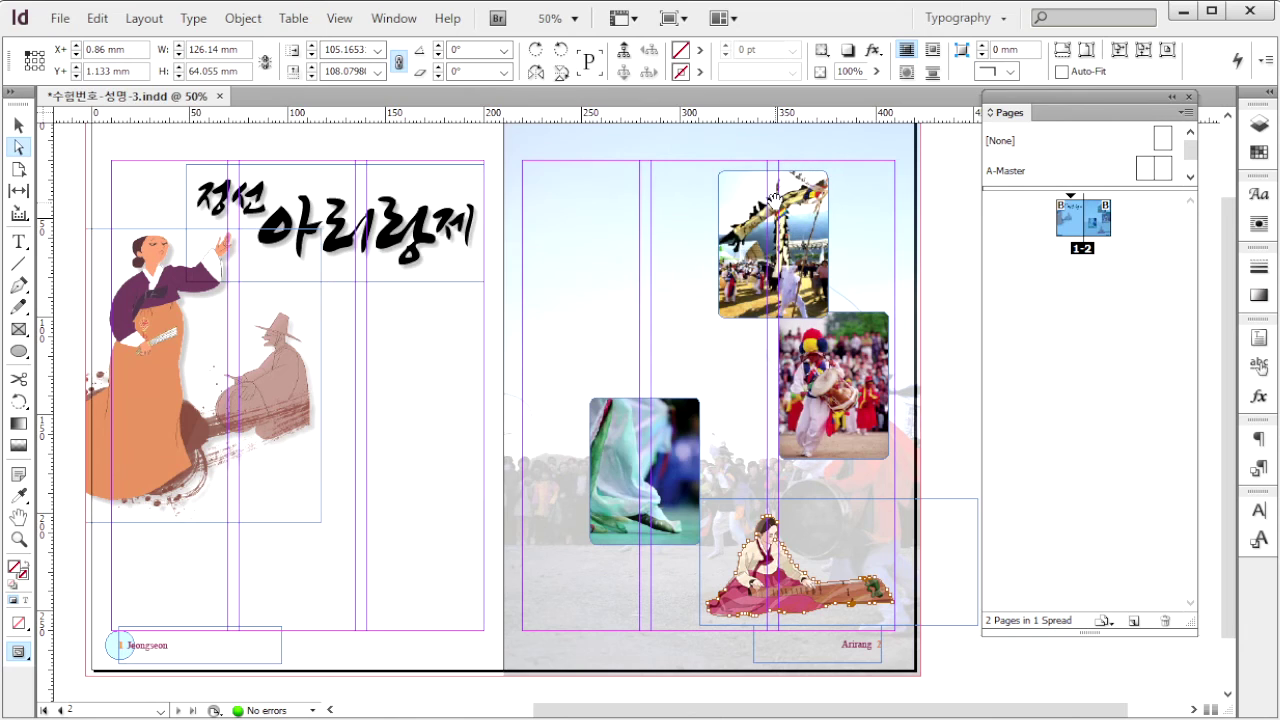
left_click(1258, 224)
left_click(1096, 204)
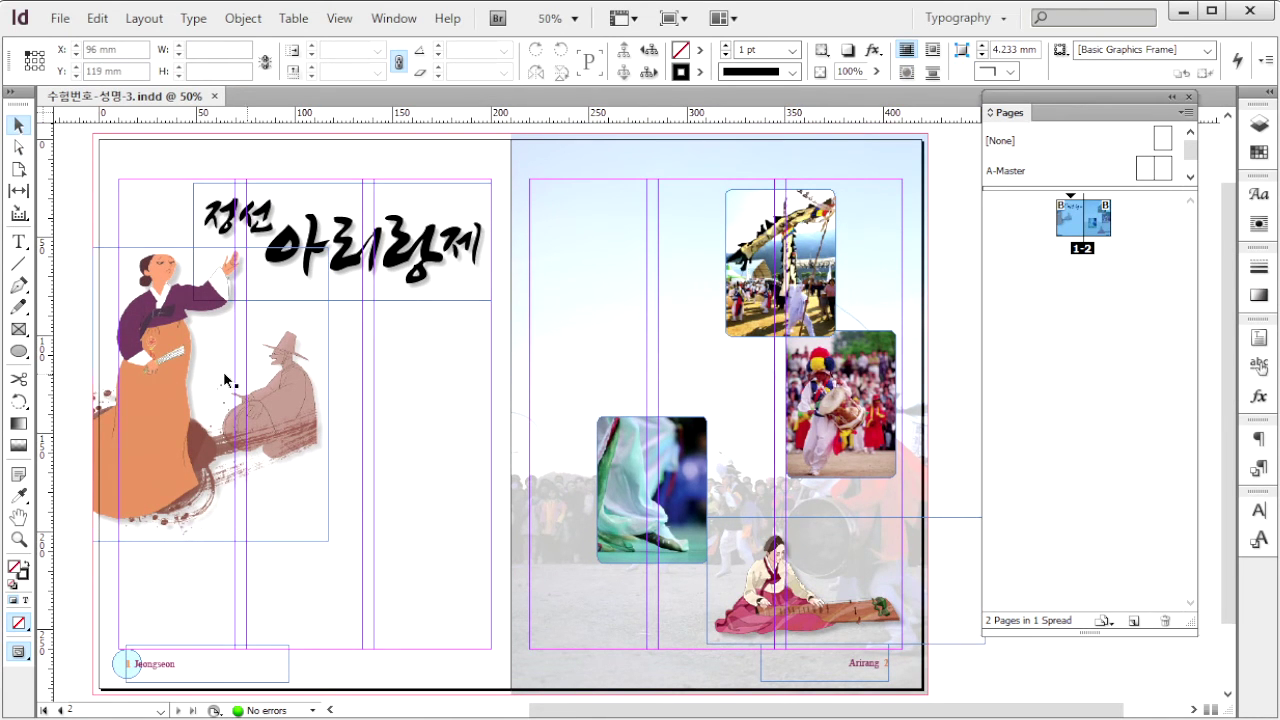
Draw a 130 × 130 mm rectangle in the lower-right corner of page 1's margins.
left_click(19, 352)
left_click_drag(22, 356, 97, 350)
left_click(452, 428)
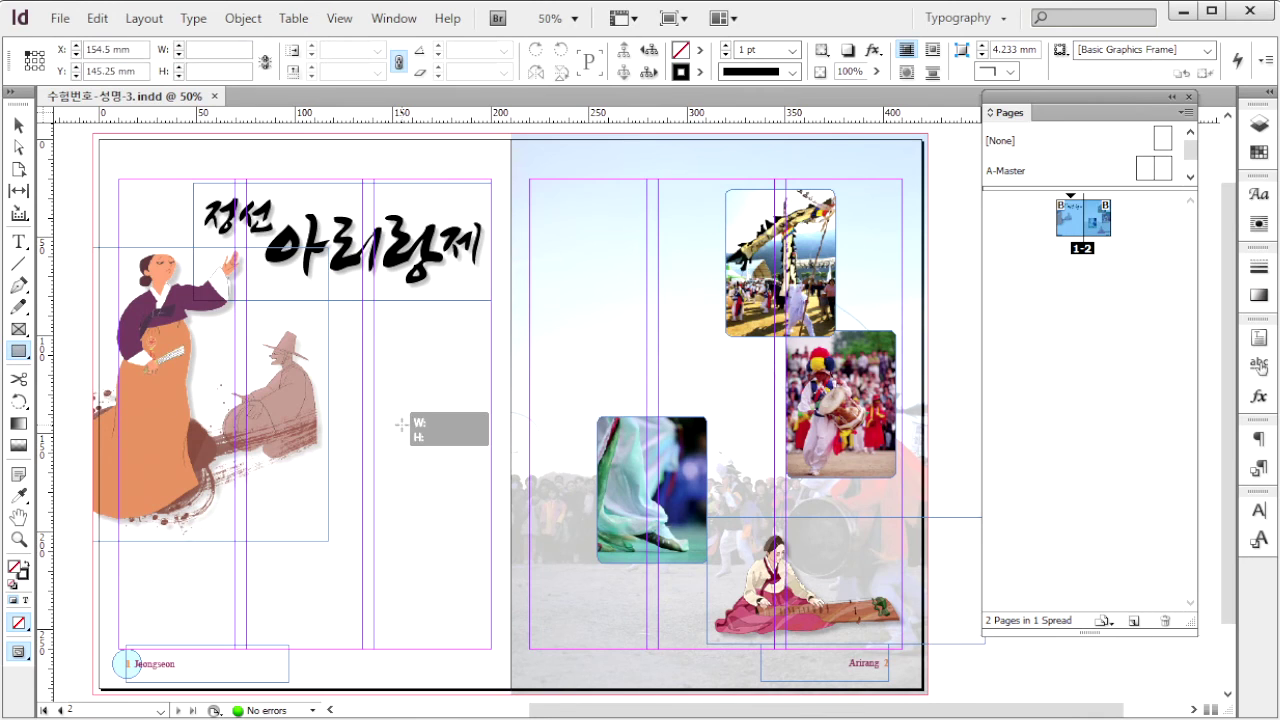
type("1")
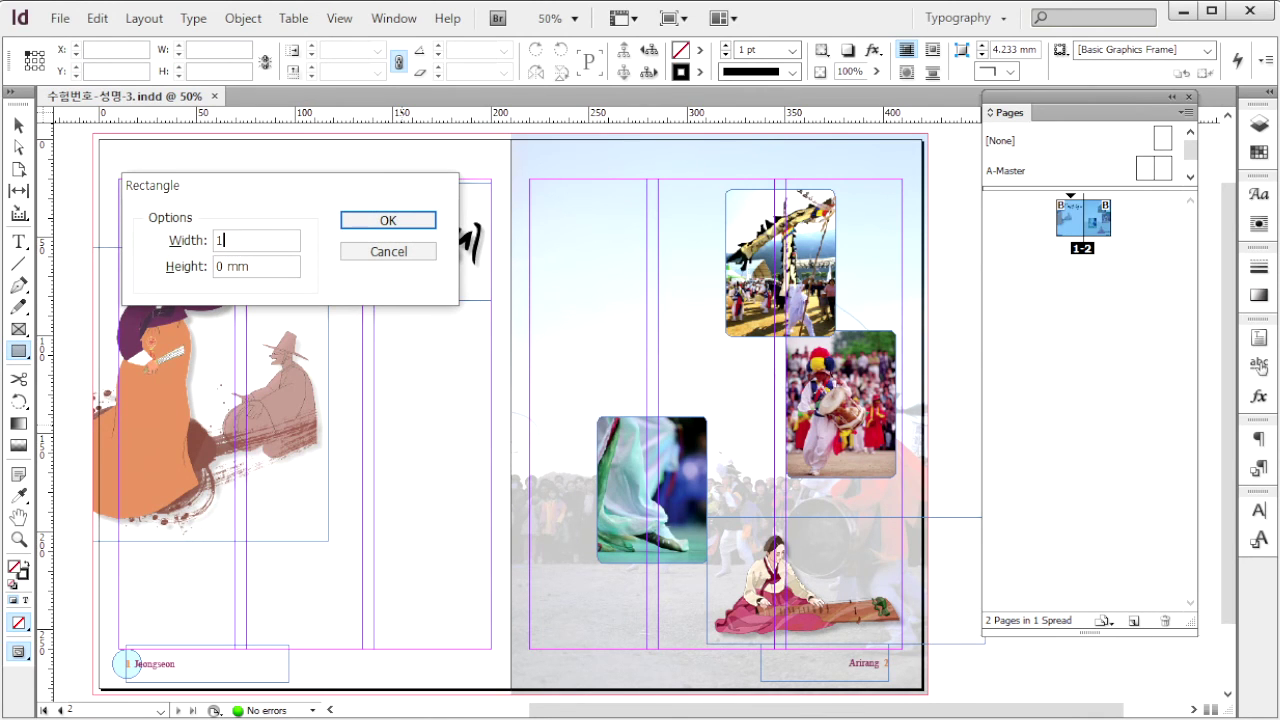
type("30")
key("Tab")
type("13")
key("Return")
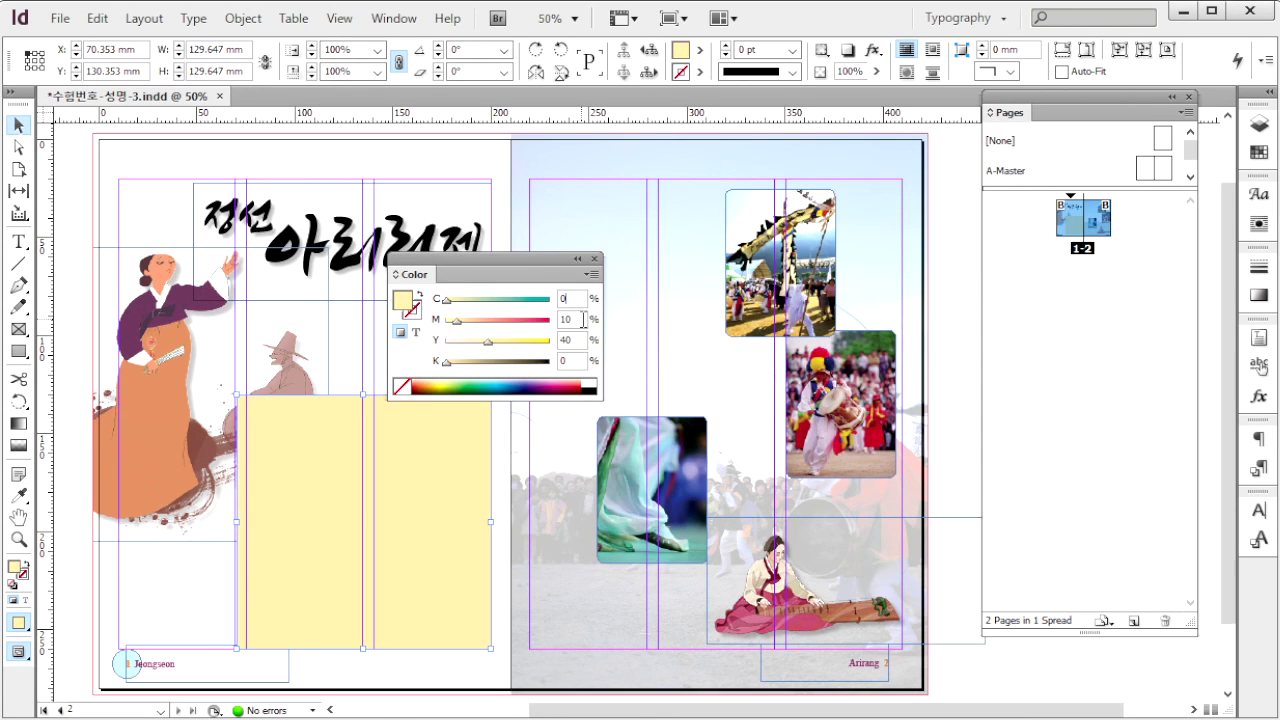
Fill the rectangle with C 0, M 10, Y 40, K 0 and compare it with the page 1 reference 1급-301.jpg.
double_click(557, 341)
key("alt+Tab")
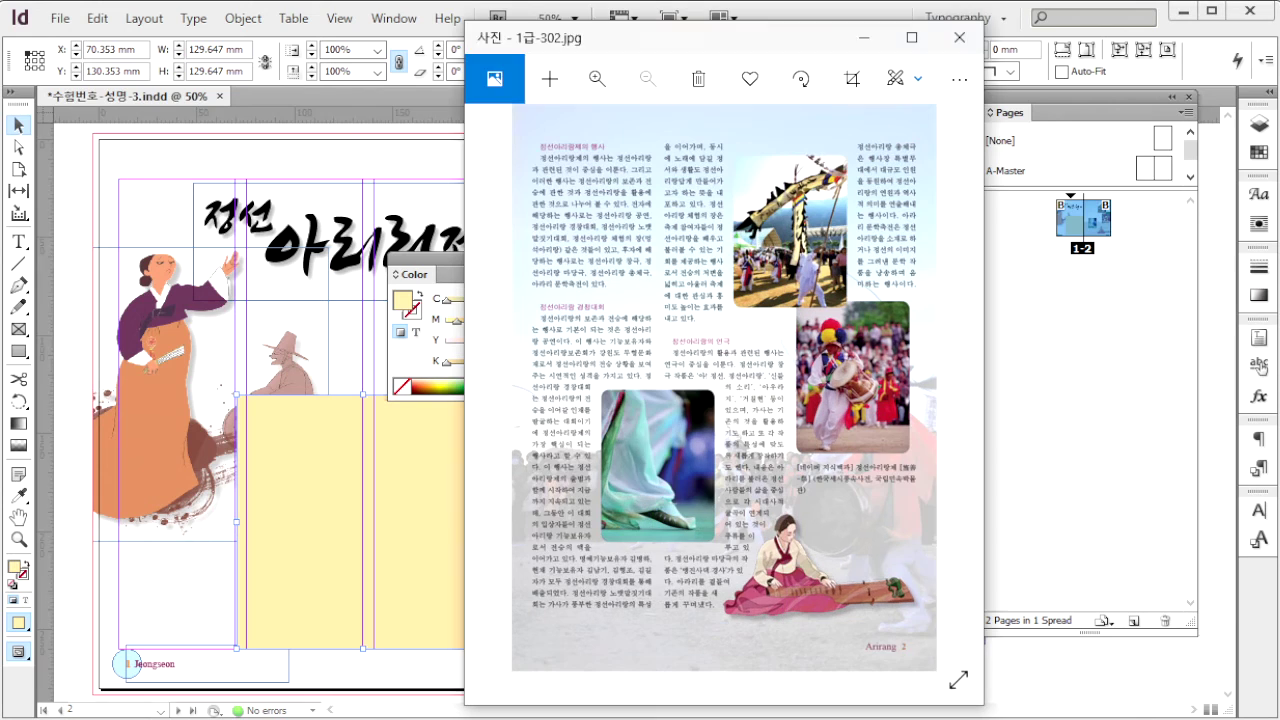
left_click(493, 380)
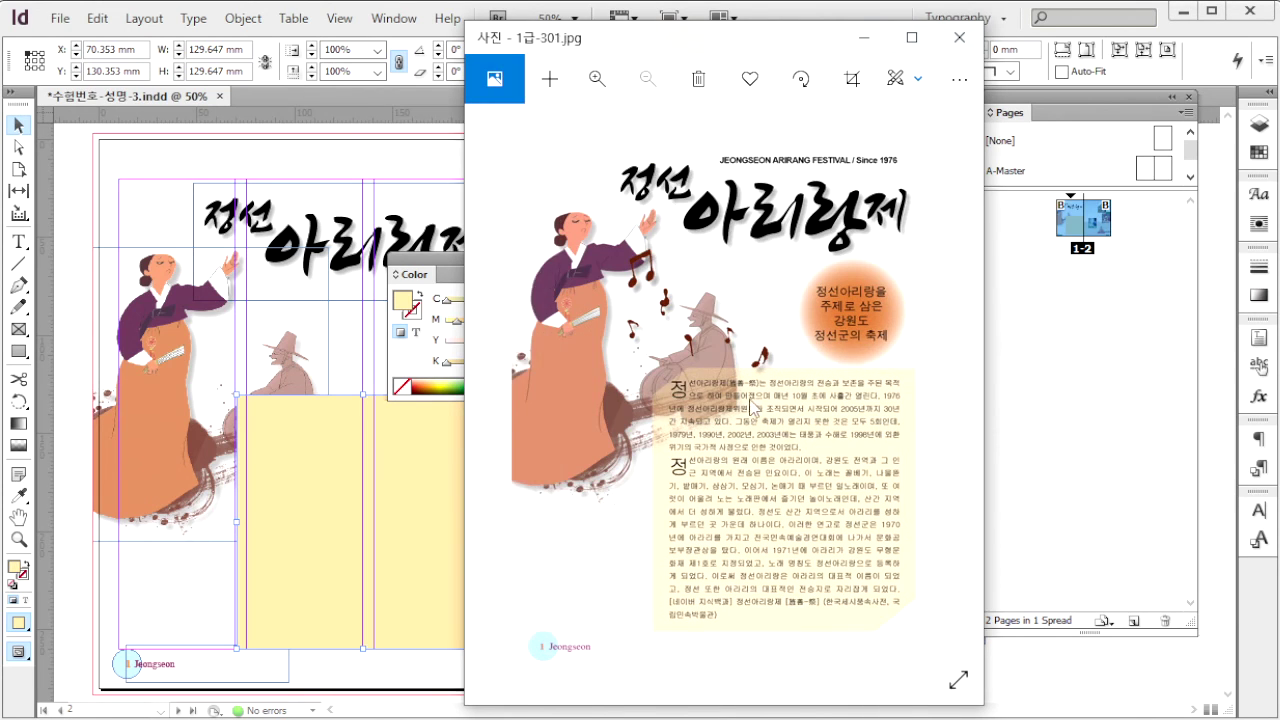
Return to the layout and set the yellow rectangle's opacity to 50%.
key("alt+Tab")
triple_click(858, 72)
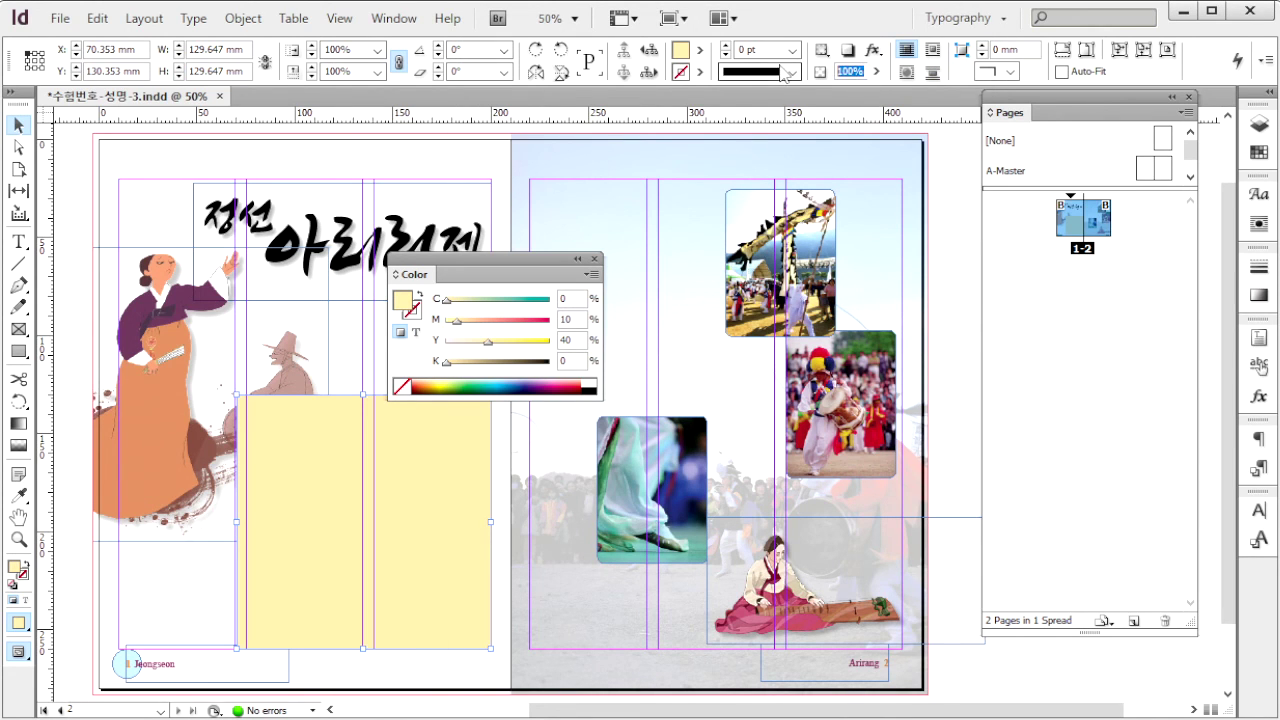
type("50")
key("Return")
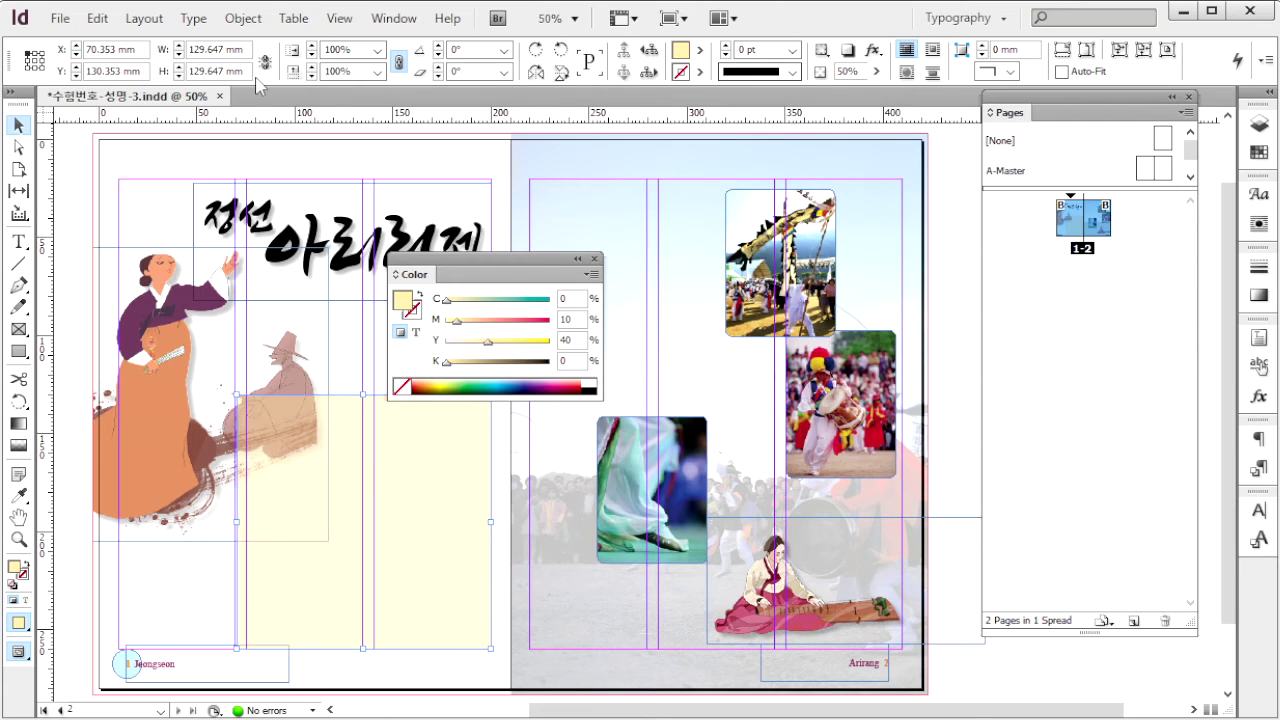
Give the rectangle's top-left and bottom-right corners a 15 mm bevel in Corner Options.
left_click(243, 18)
left_click(434, 452)
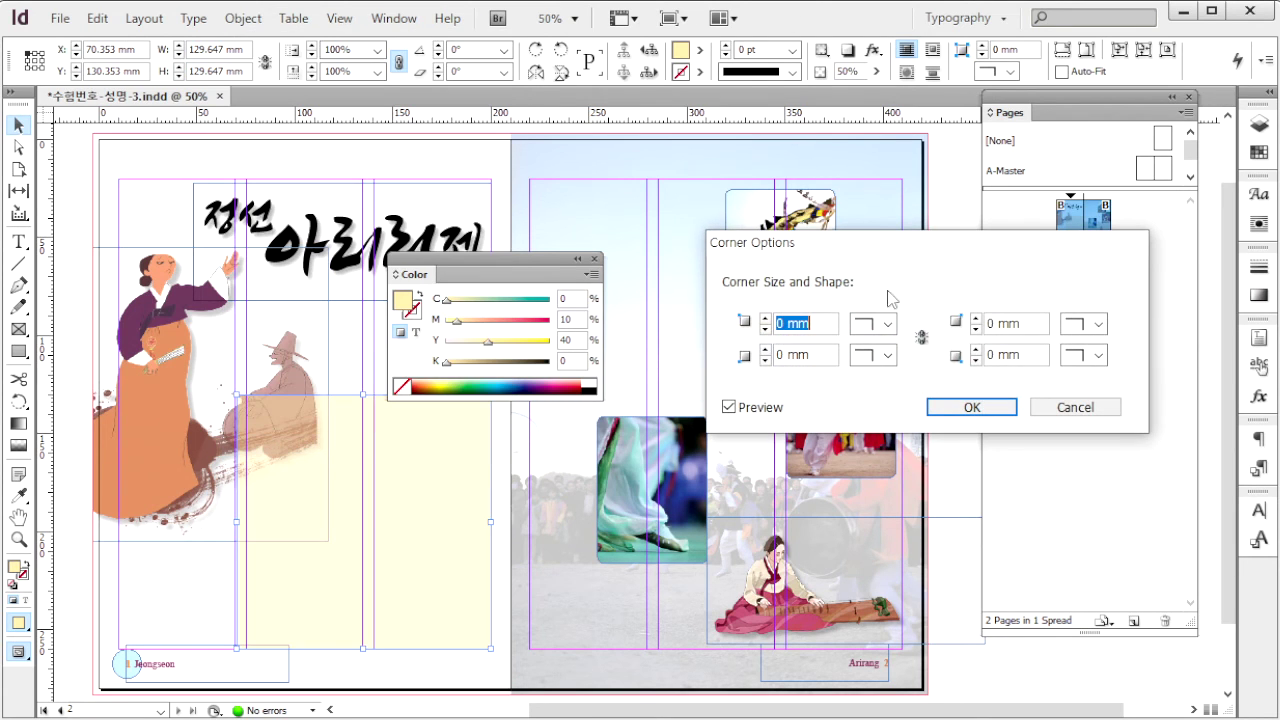
left_click(888, 326)
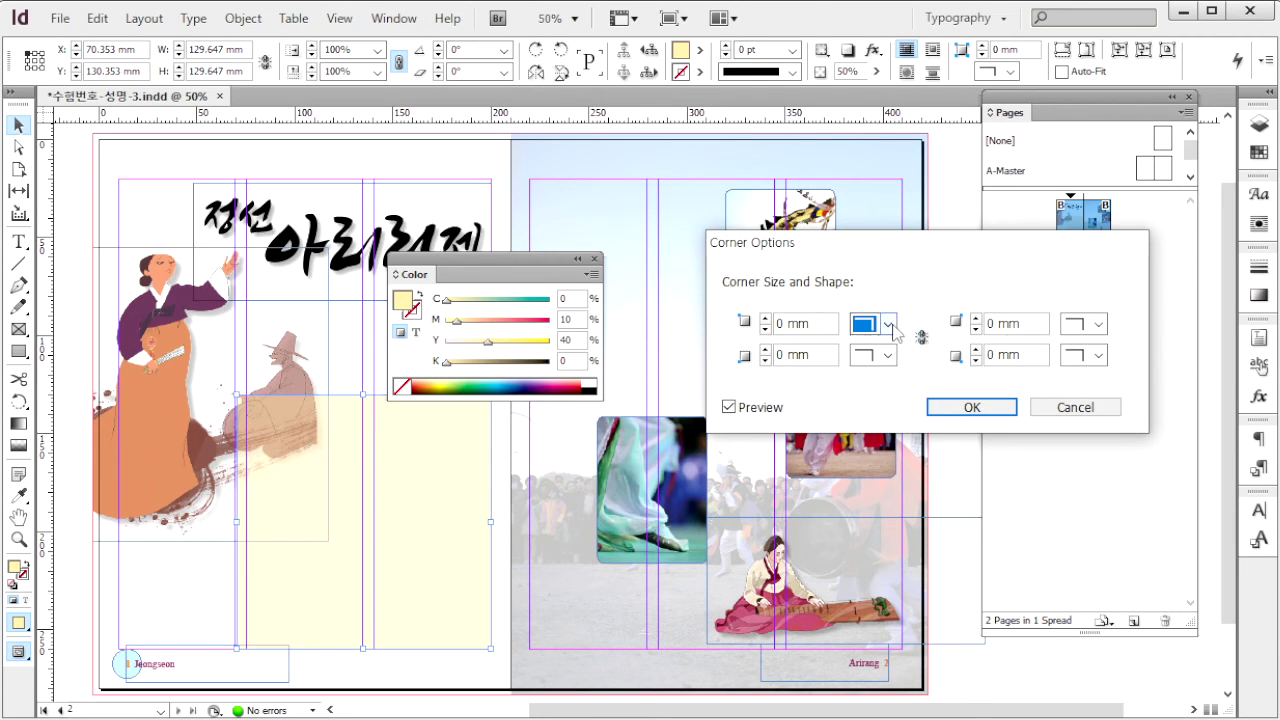
left_click(890, 389)
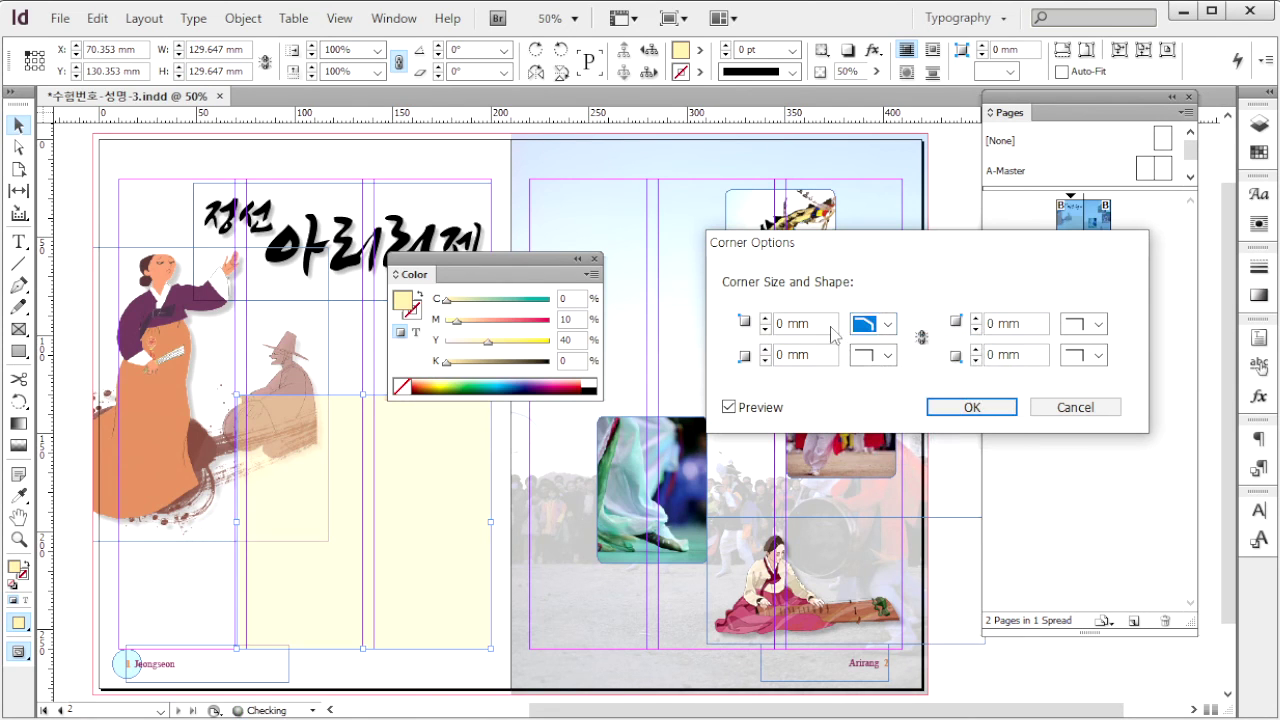
key("shift+Tab")
type("15")
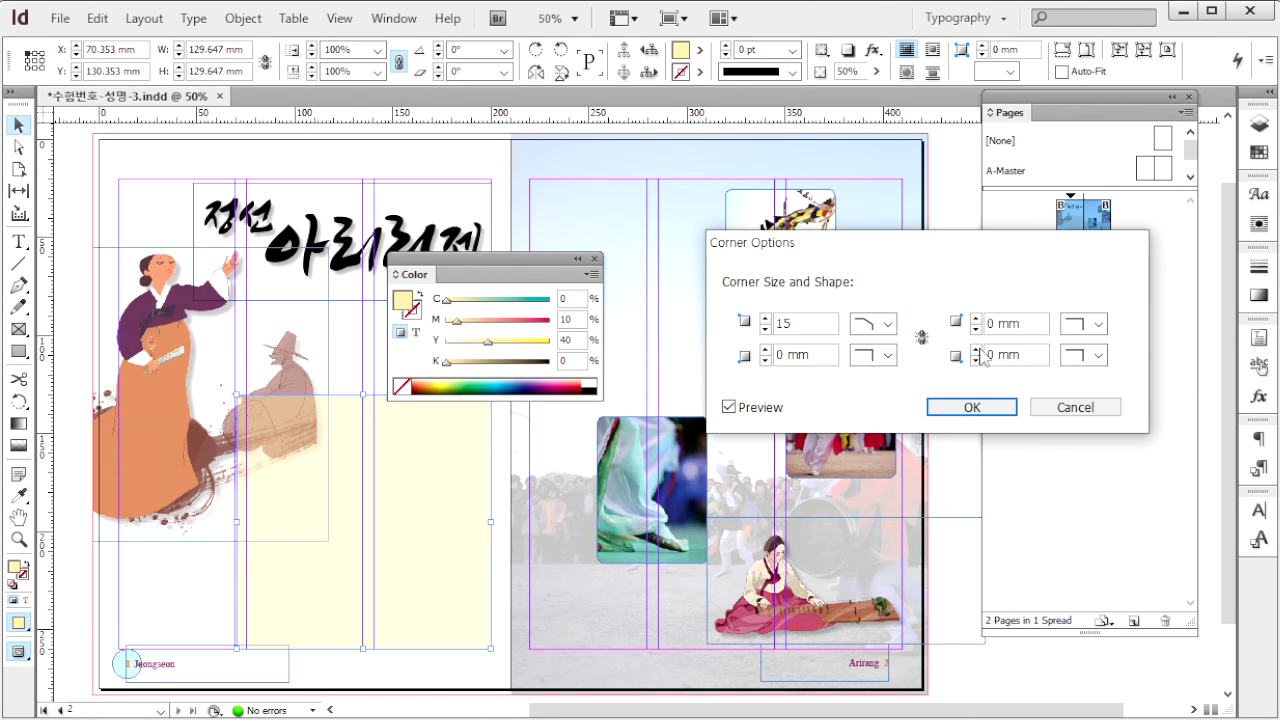
left_click(1098, 356)
left_click(1103, 420)
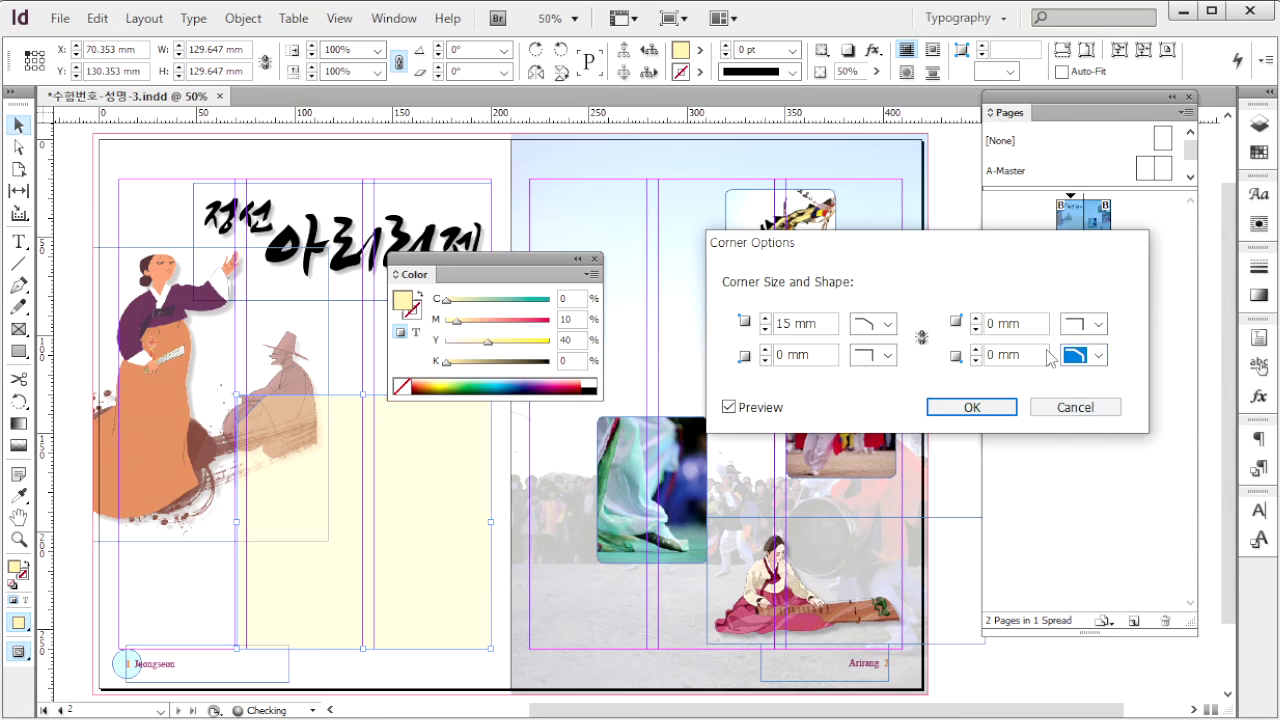
key("shift+Tab")
type("15")
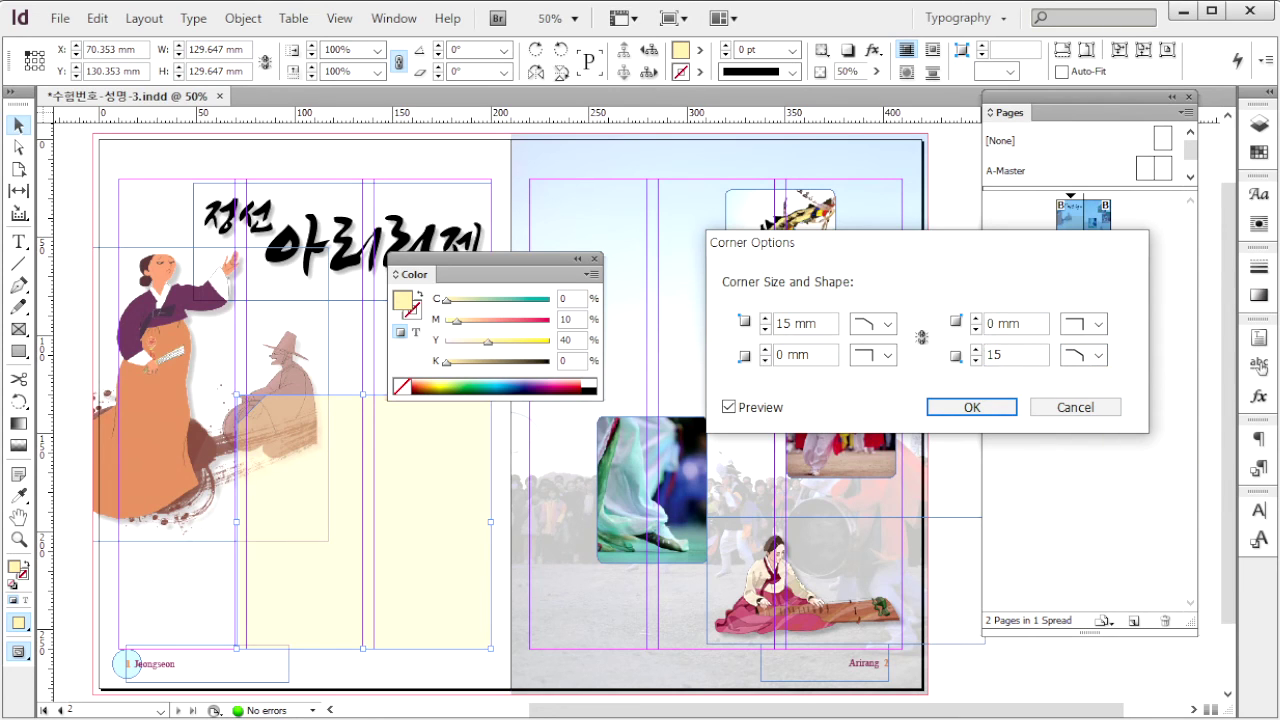
key("Return")
Draw a 55 × 55 mm circle on page 1 and fill it with C 10, M 60, Y 90, K 0.
key("l")
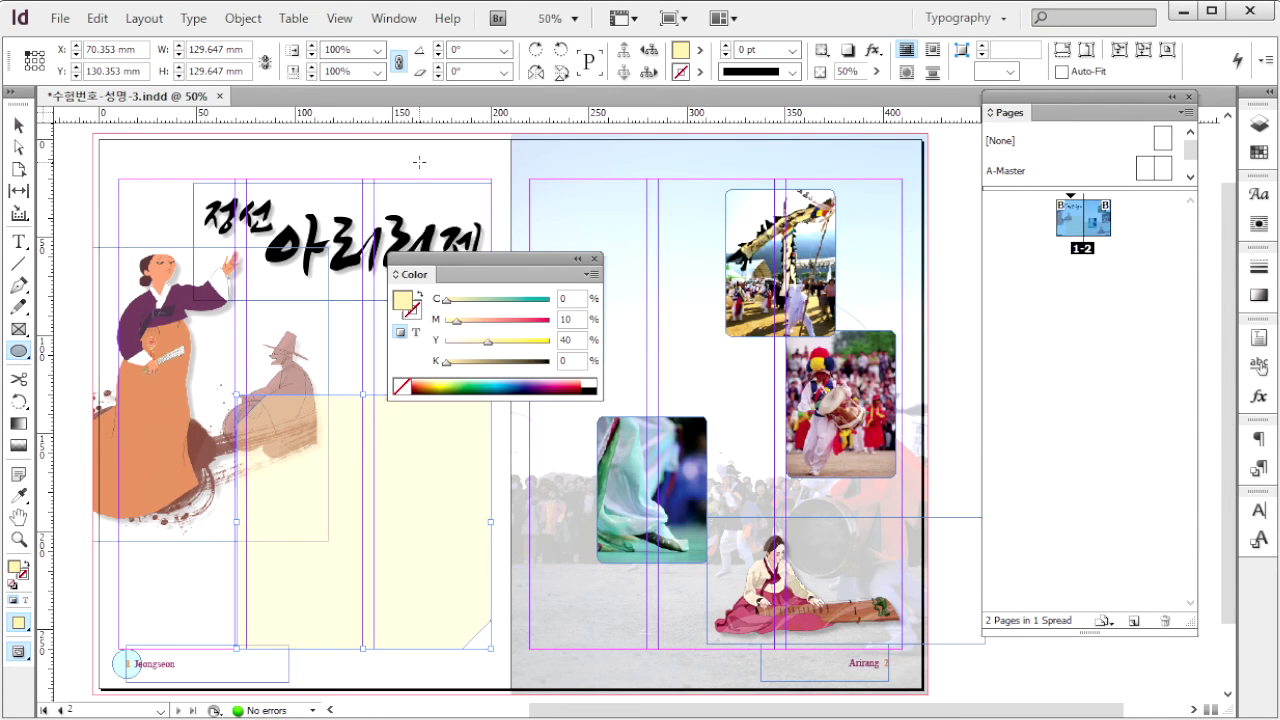
left_click(368, 153)
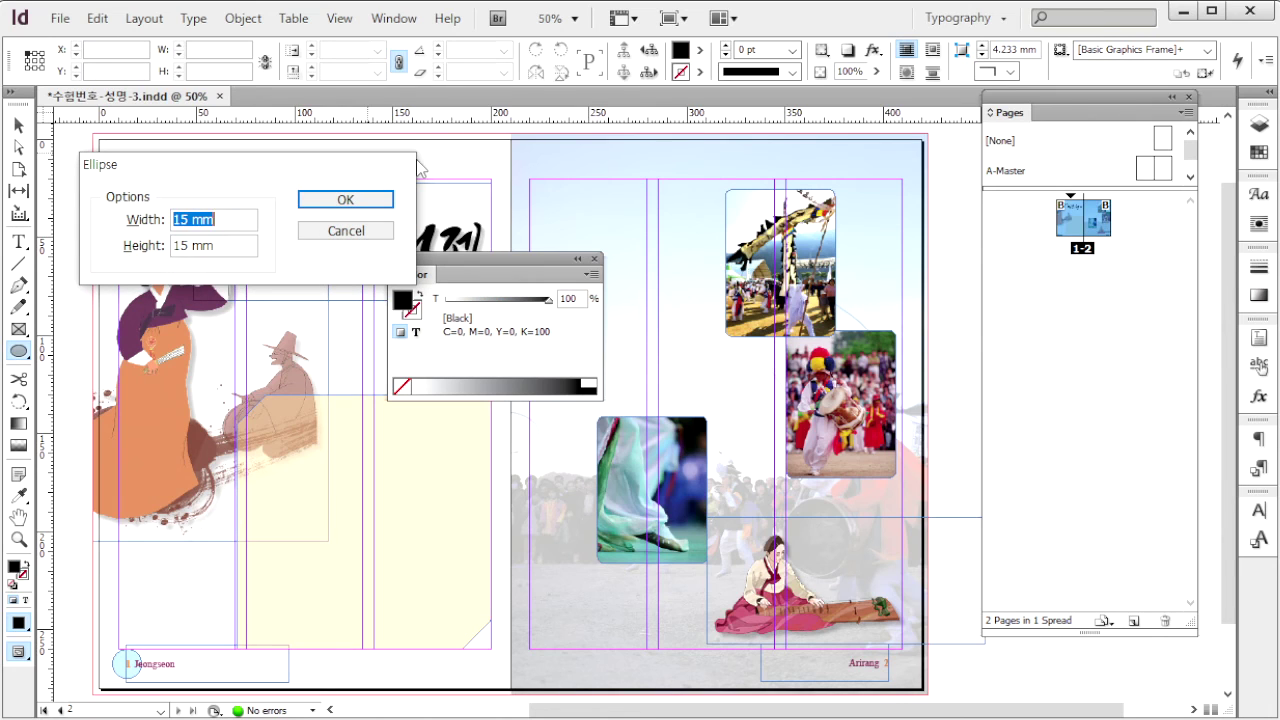
type("55")
key("Tab")
type("55")
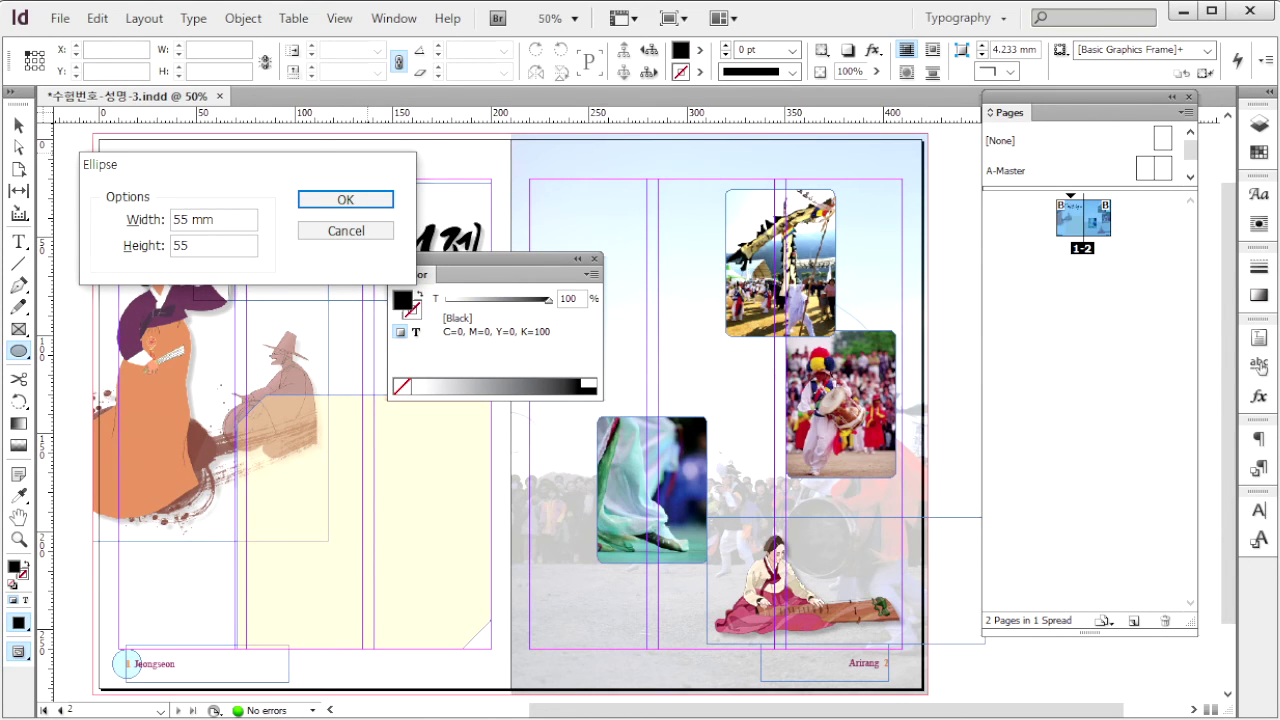
key("Return")
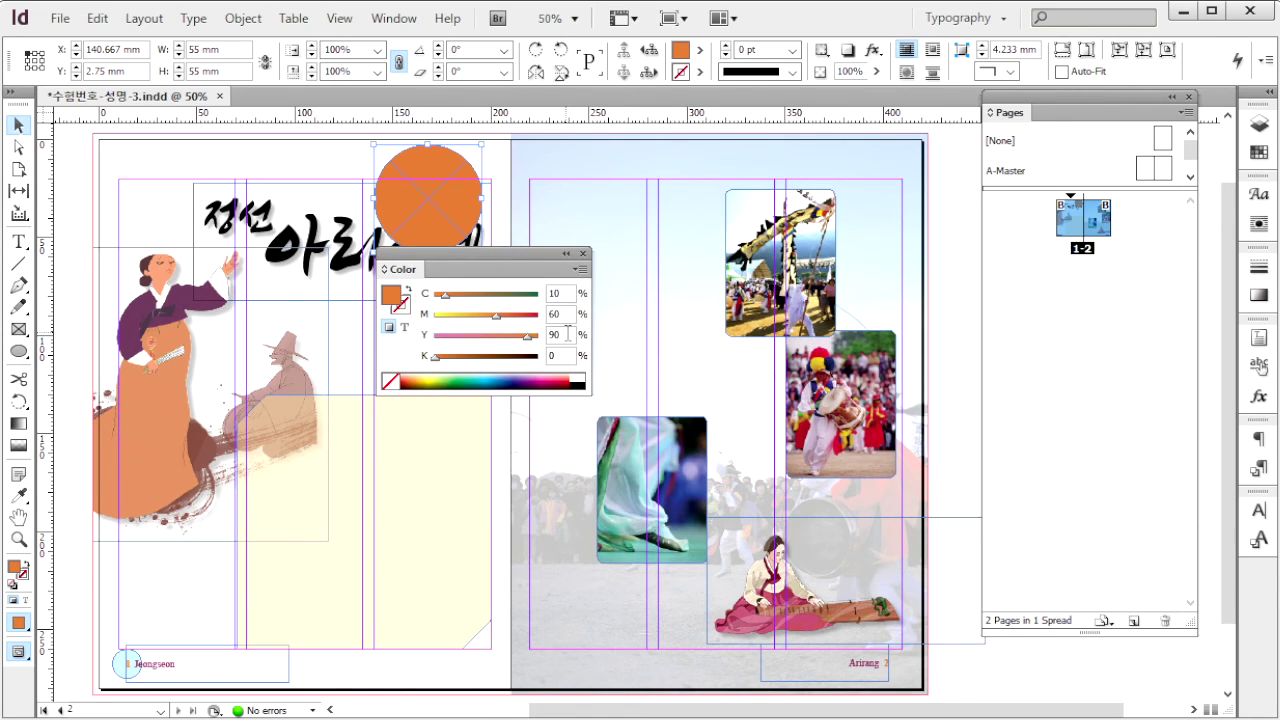
left_click_drag(480, 254, 622, 230)
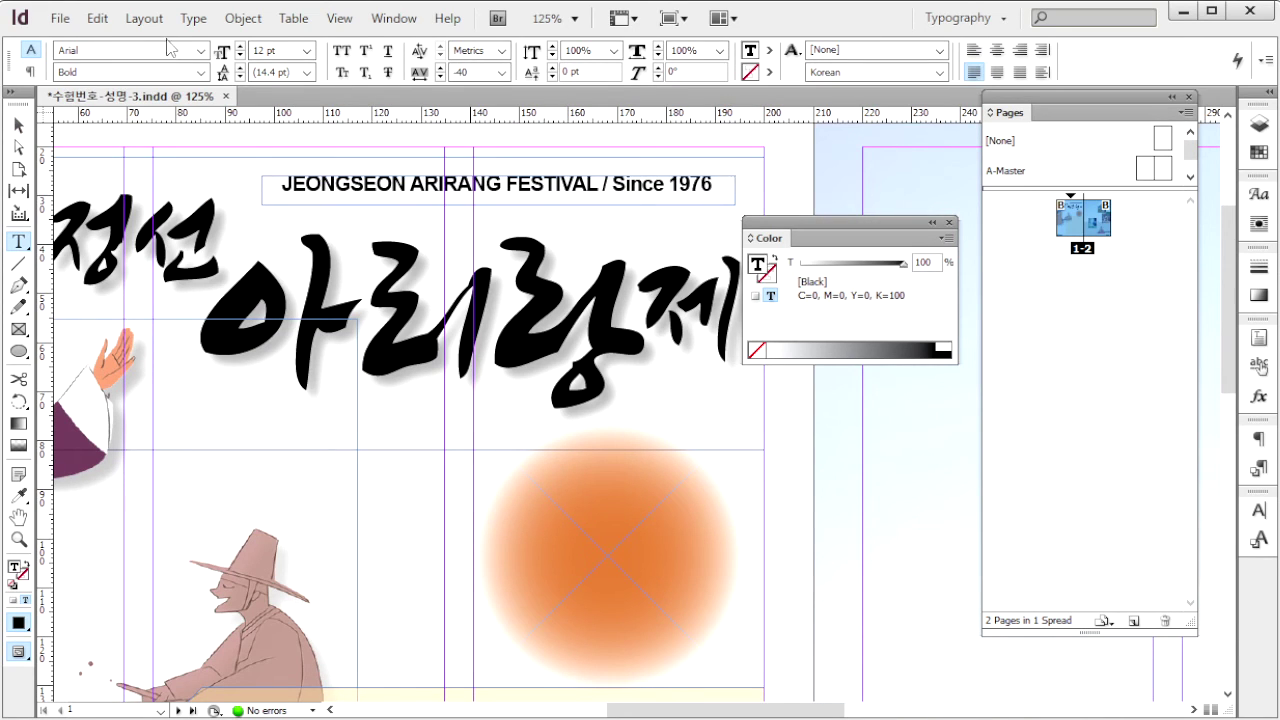
Check the Arial Bold 12 pt formatting of the "JEONGSEON ARIRANG FESTIVAL / Since 1976" line and switch its black colour to CMYK values.
double_click(101, 50)
left_click(945, 238)
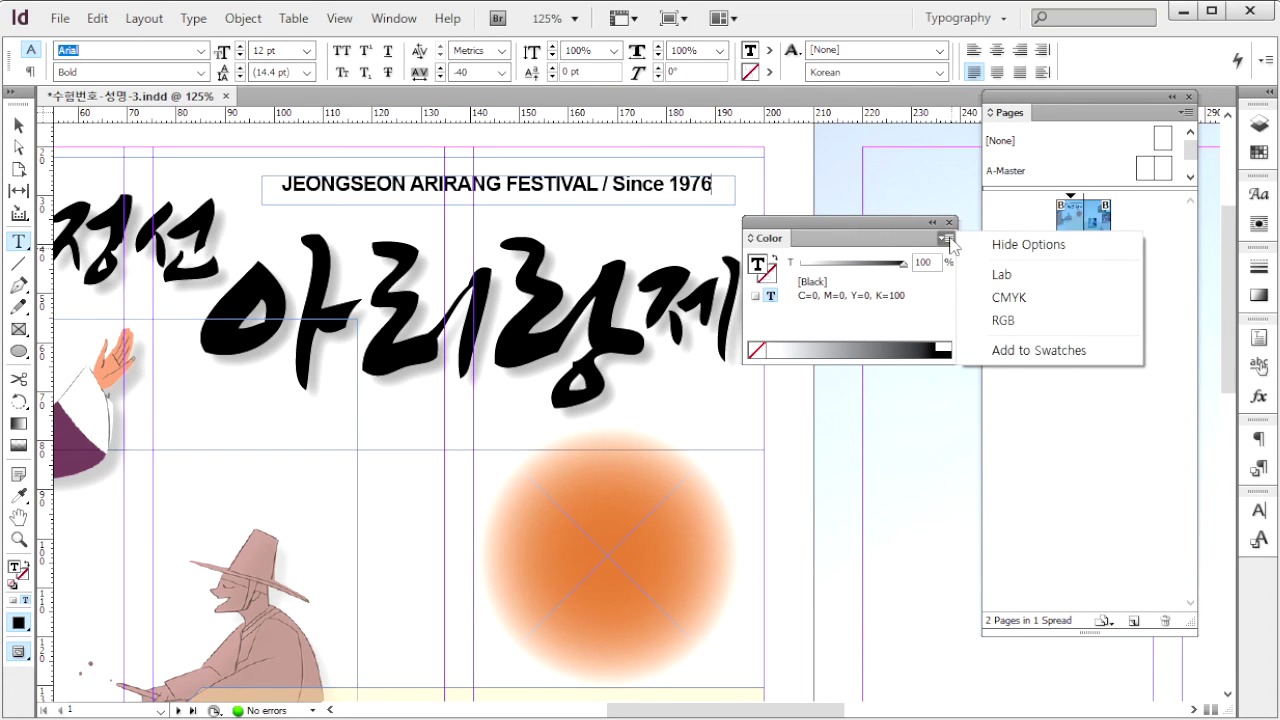
left_click(1052, 297)
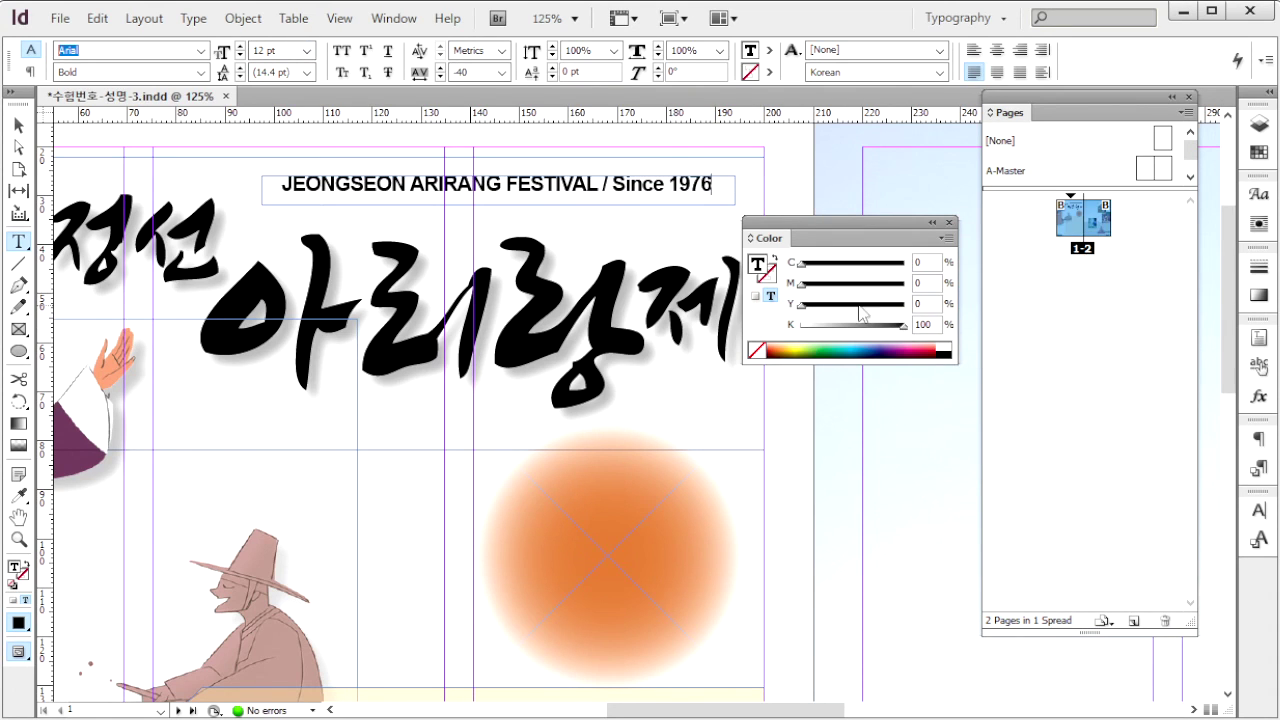
left_click_drag(720, 185, 250, 185)
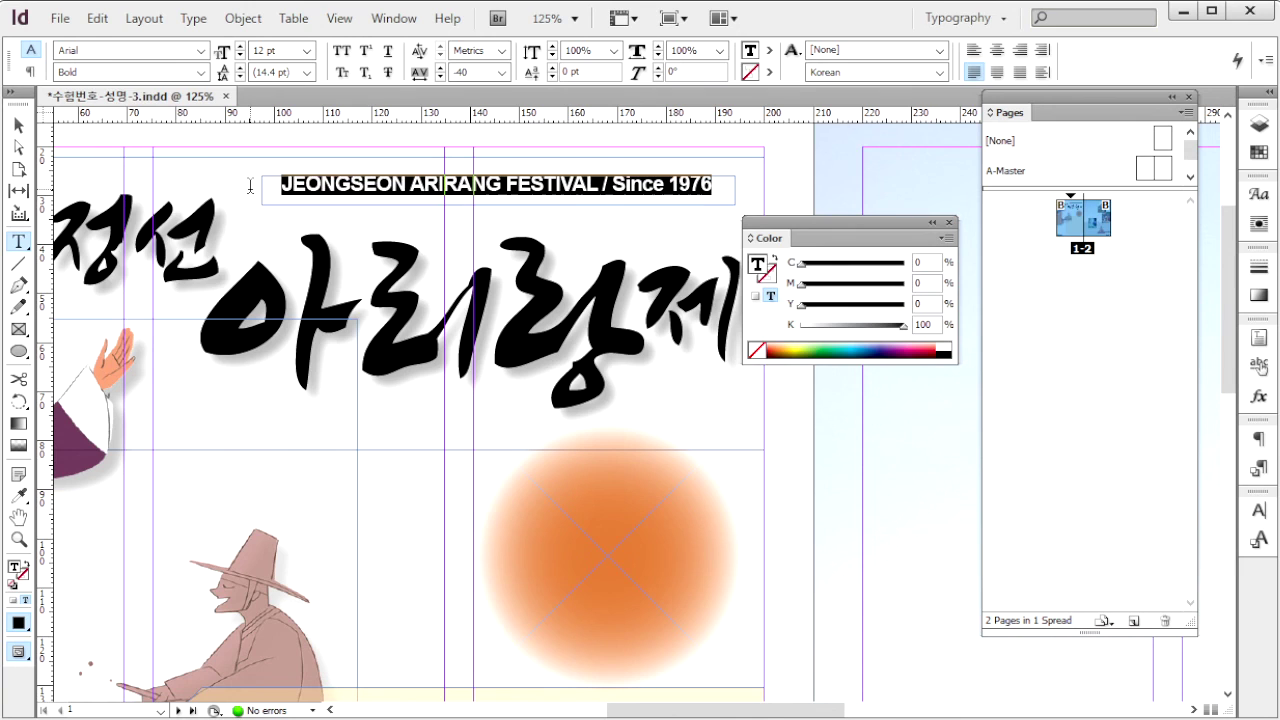
left_click(718, 186)
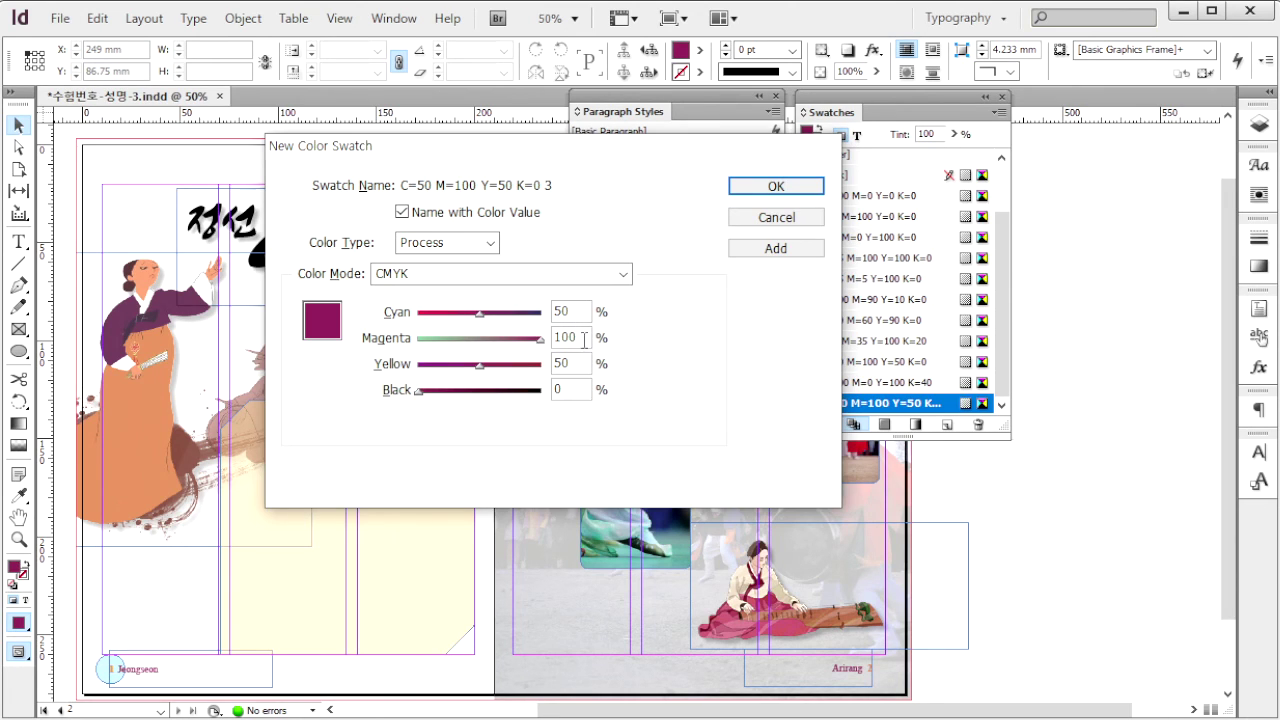
Create a process CMYK swatch with C 0, M 0, Y 0, K 100.
left_click(584, 339)
double_click(563, 312)
type("0")
key("Return")
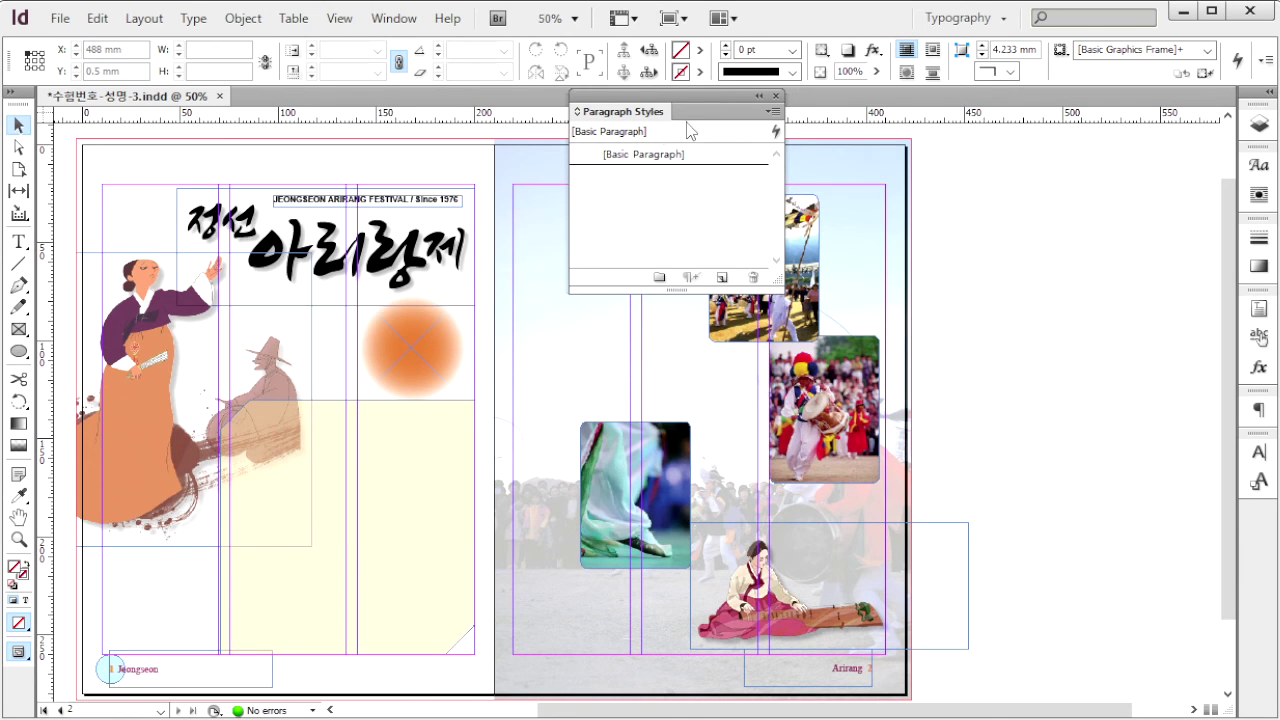
Create a paragraph style named 본문1 in Gulim Regular 11 pt with 18 pt leading and -40 tracking.
left_click(774, 111)
left_click(866, 122)
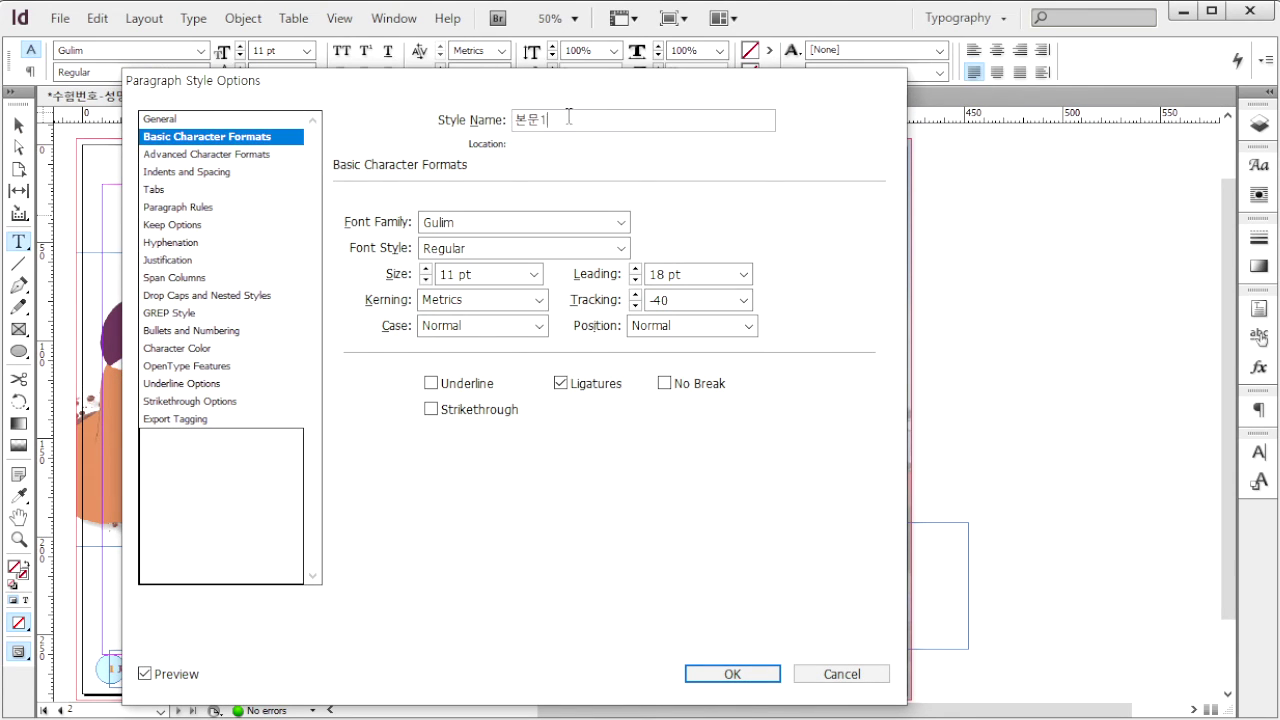
left_click_drag(580, 120, 494, 126)
left_click(476, 228)
left_click(495, 277)
left_click(687, 274)
Give 본문1 Left Justify alignment with 2 mm left and right indents and a two-line, one-character drop cap.
left_click(195, 172)
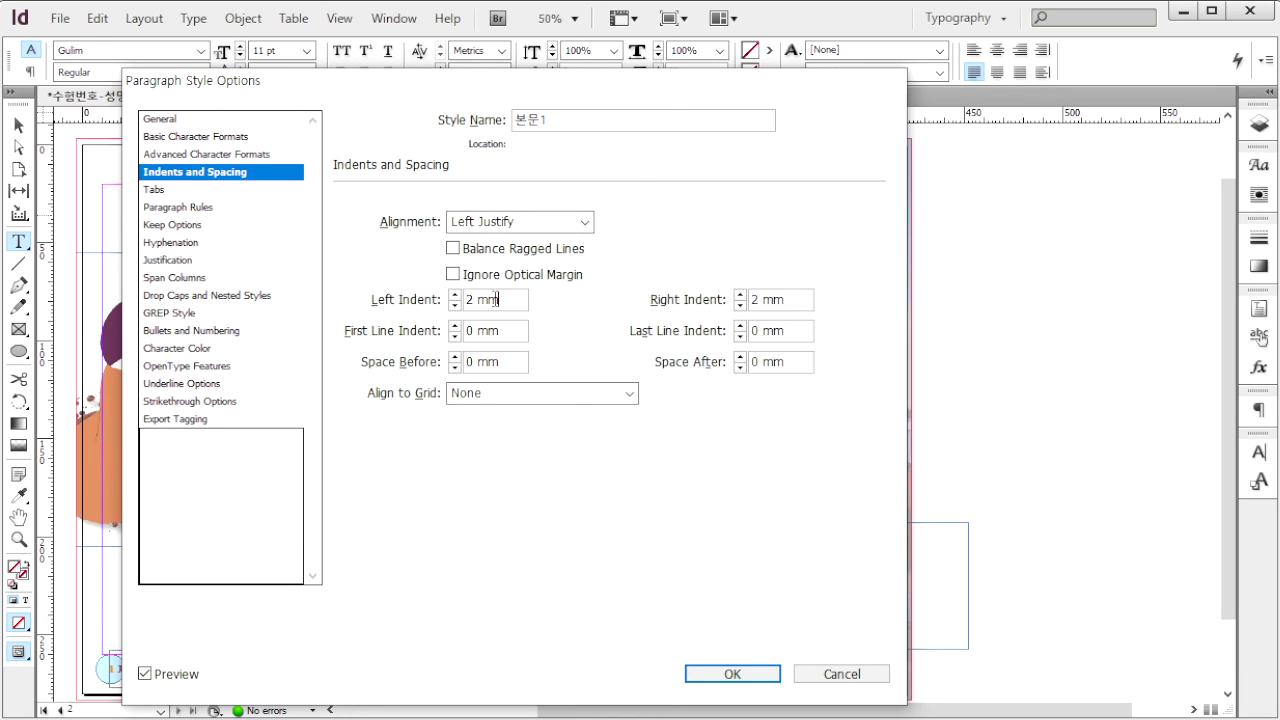
triple_click(497, 302)
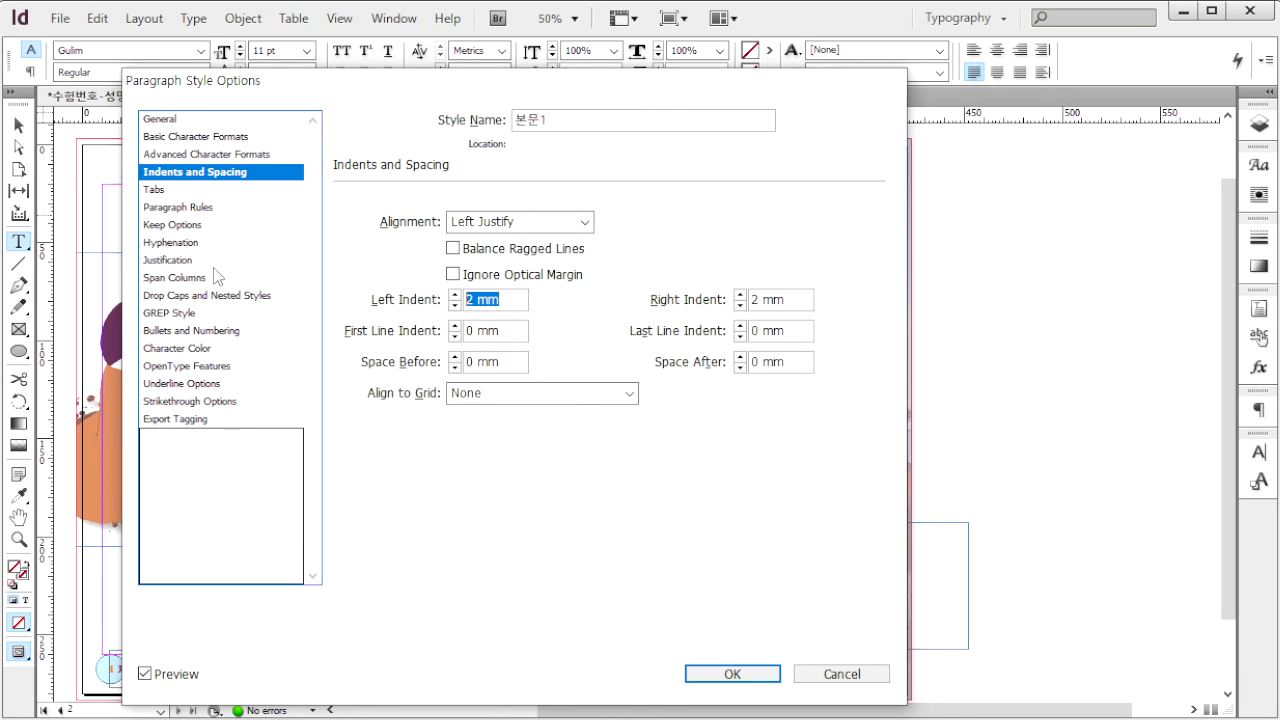
left_click(205, 295)
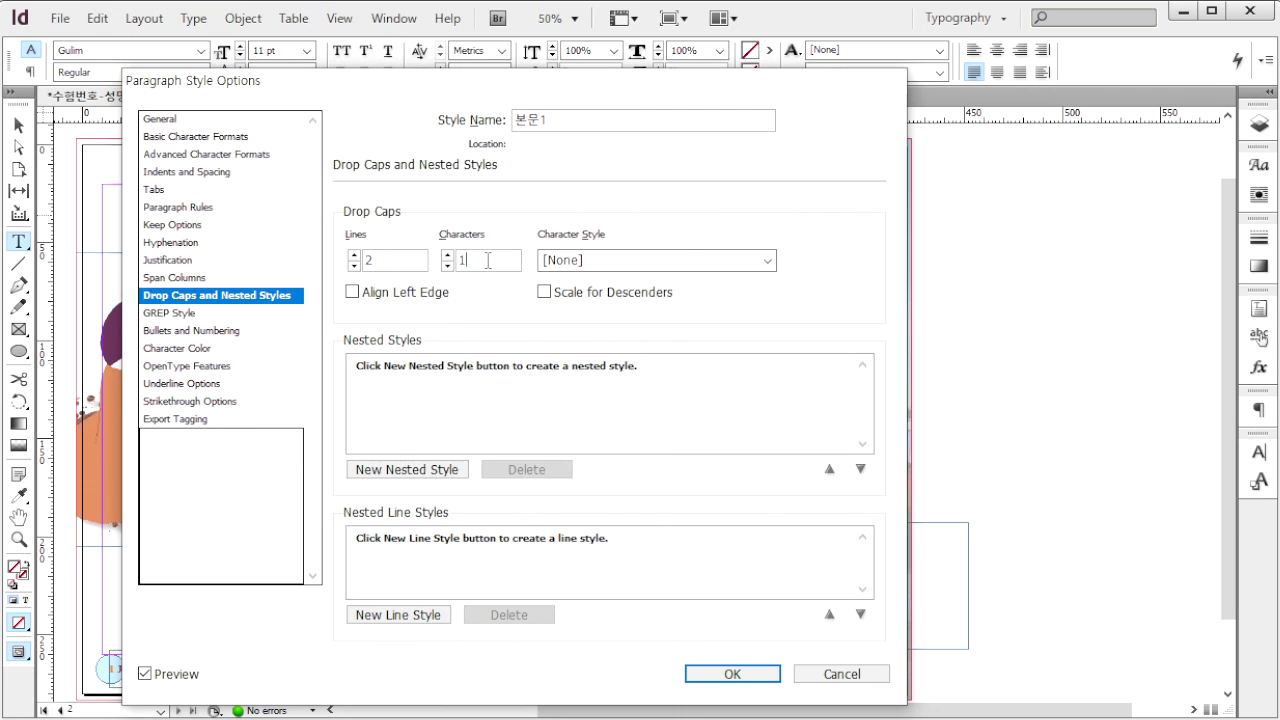
key("Tab")
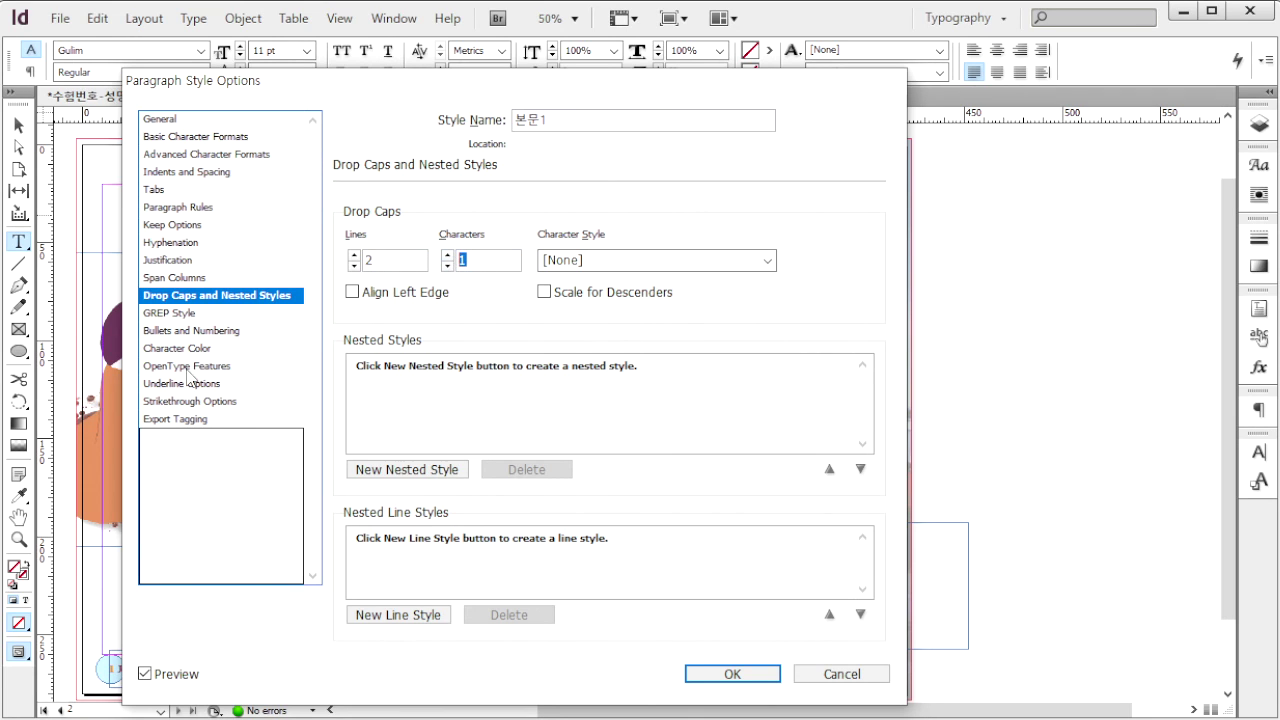
Assign the C=0 M=0 Y=0 K=100 swatch as the character colour of 본문1 and save the style.
left_click(218, 348)
scroll(505, 329, "down", 2)
left_click(505, 329)
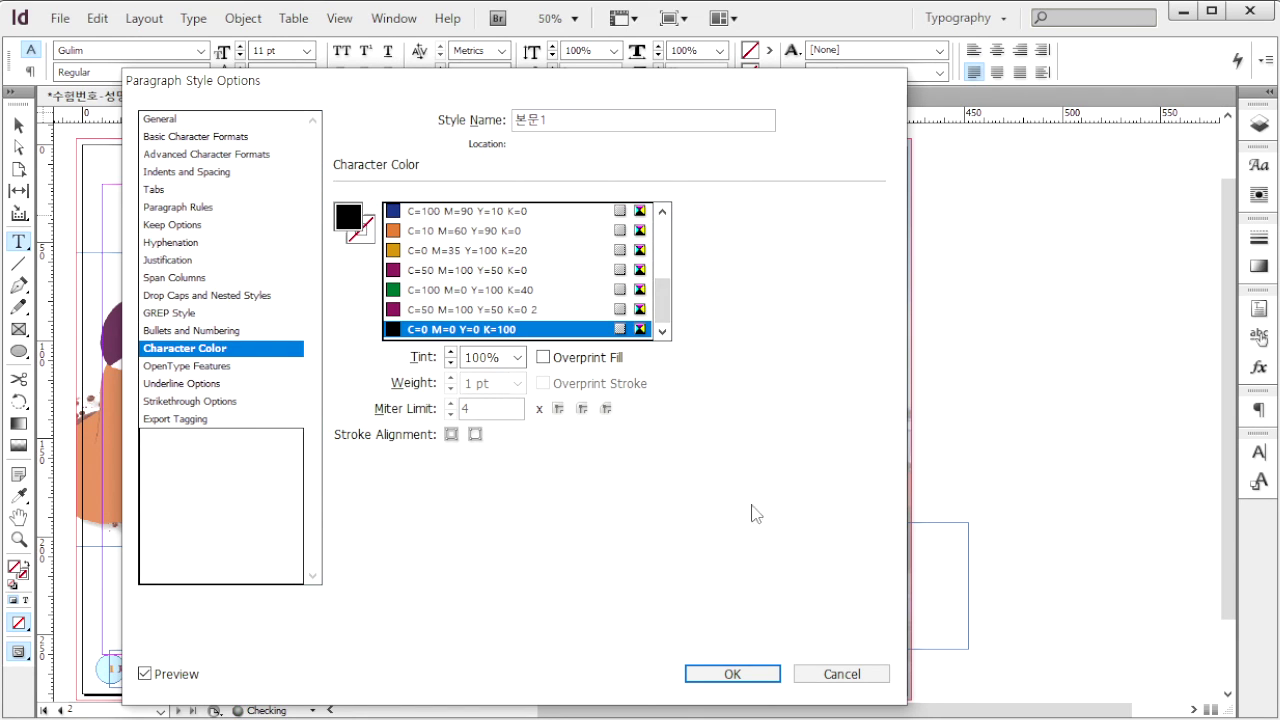
left_click(737, 674)
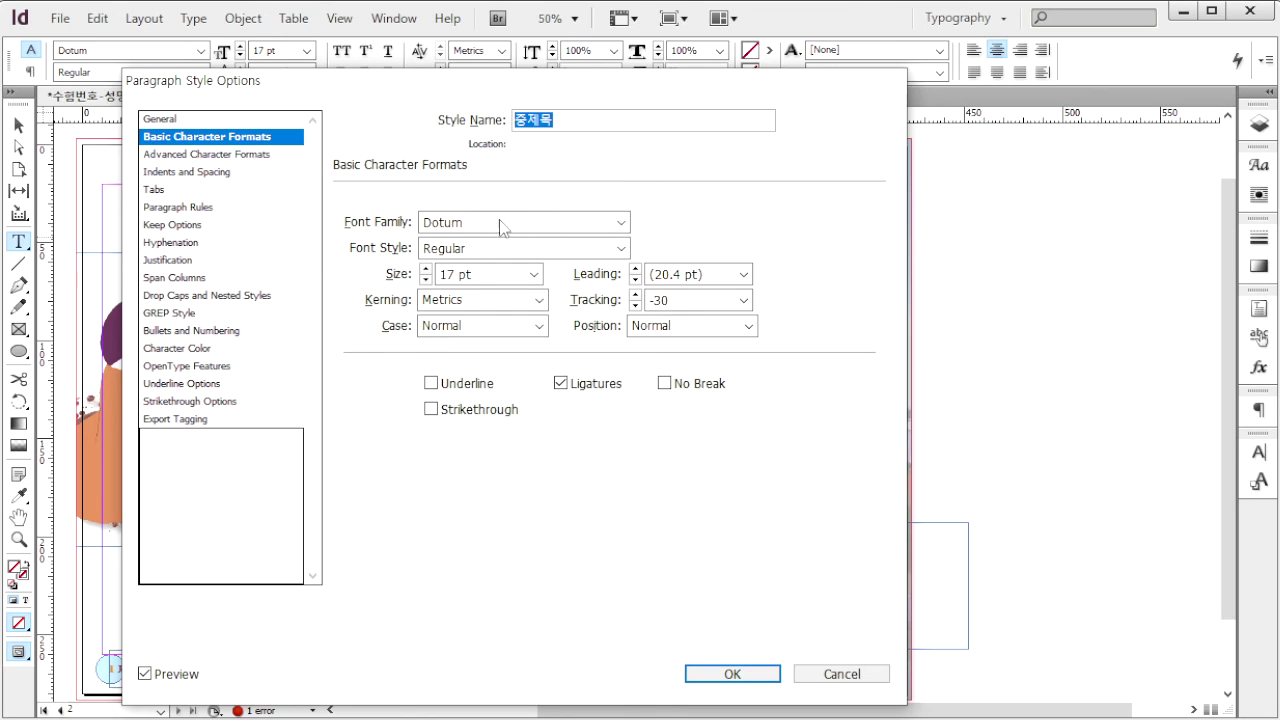
Define the paragraph style 중제목 in Dotum Regular 17 pt with -30 tracking and open its character colour settings.
left_click(403, 220)
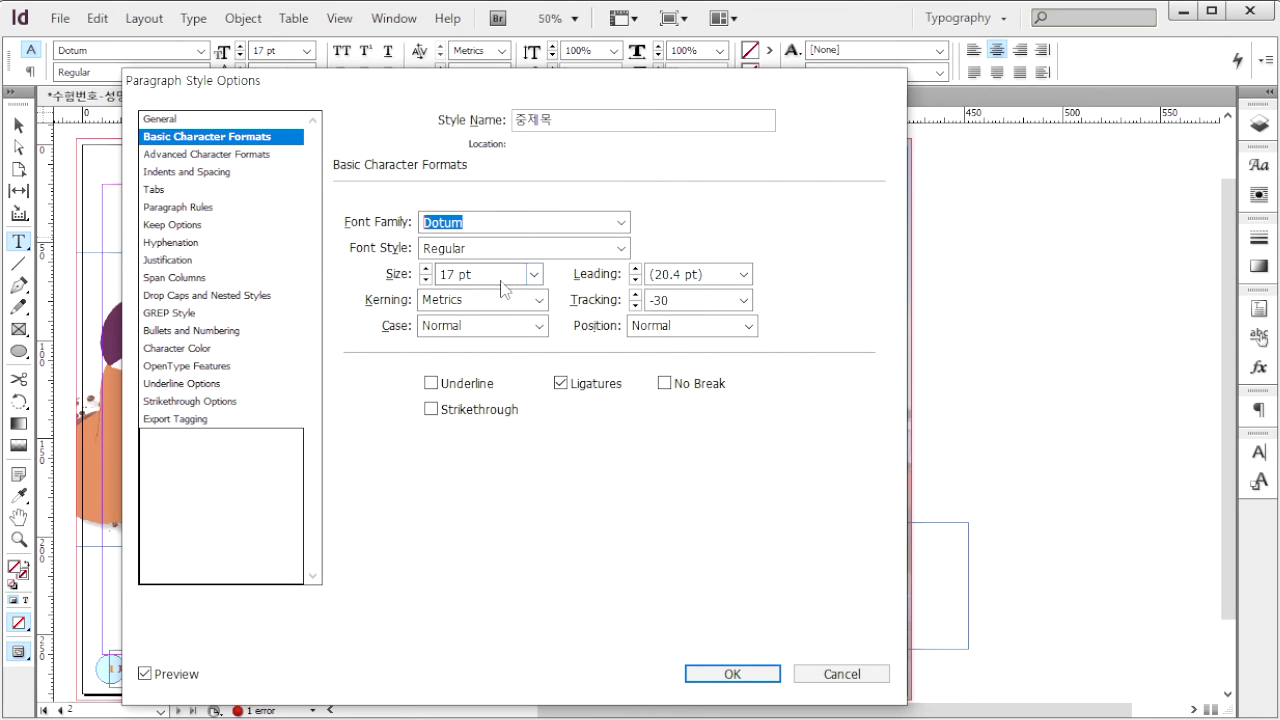
left_click(405, 274)
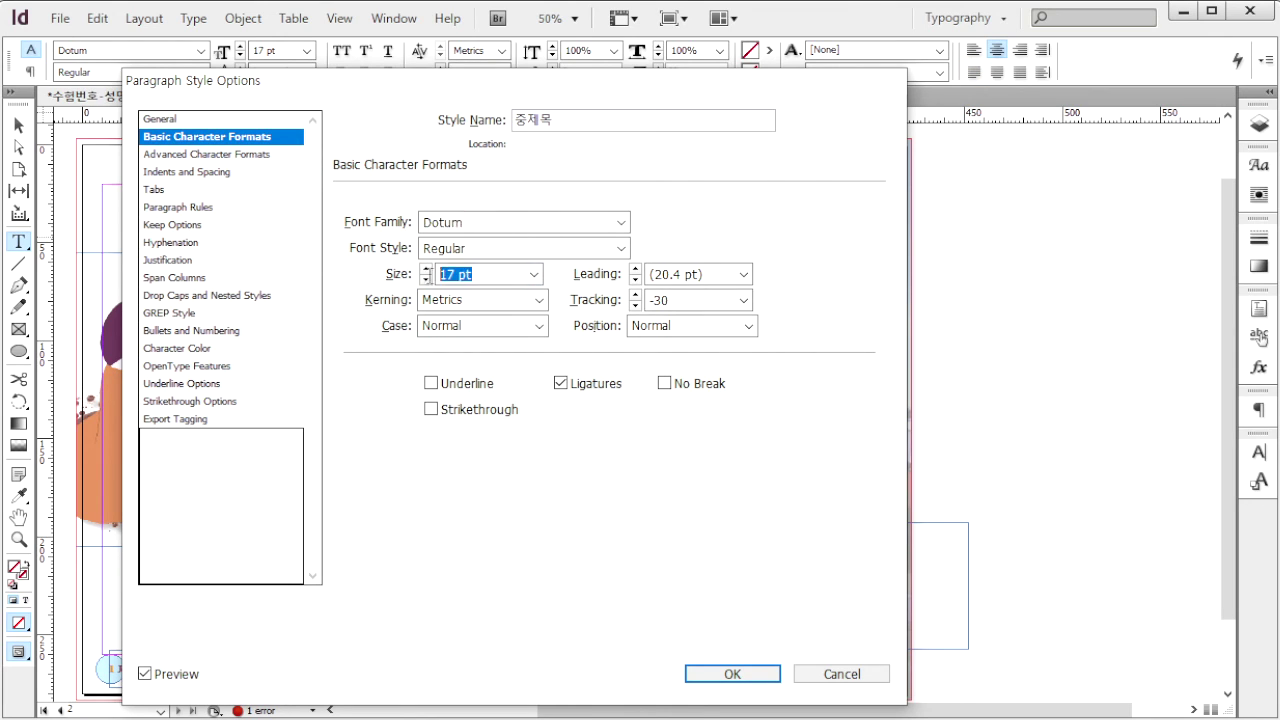
left_click(700, 306)
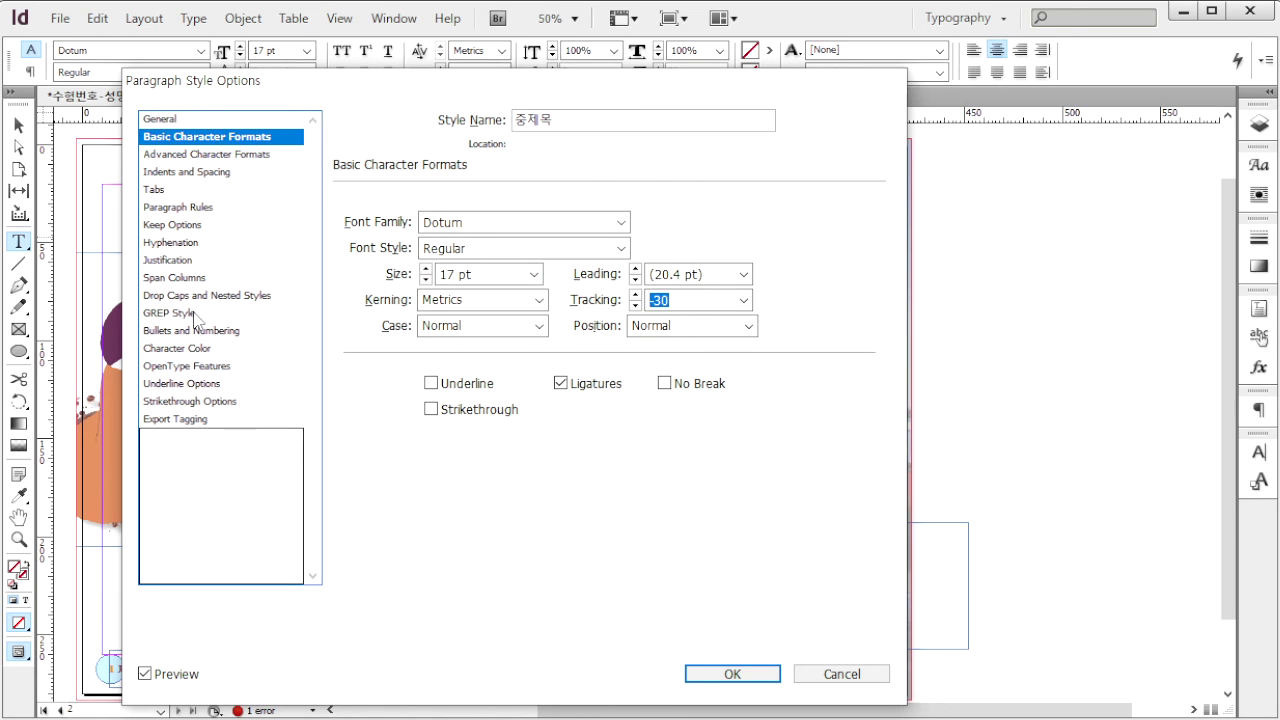
left_click(186, 349)
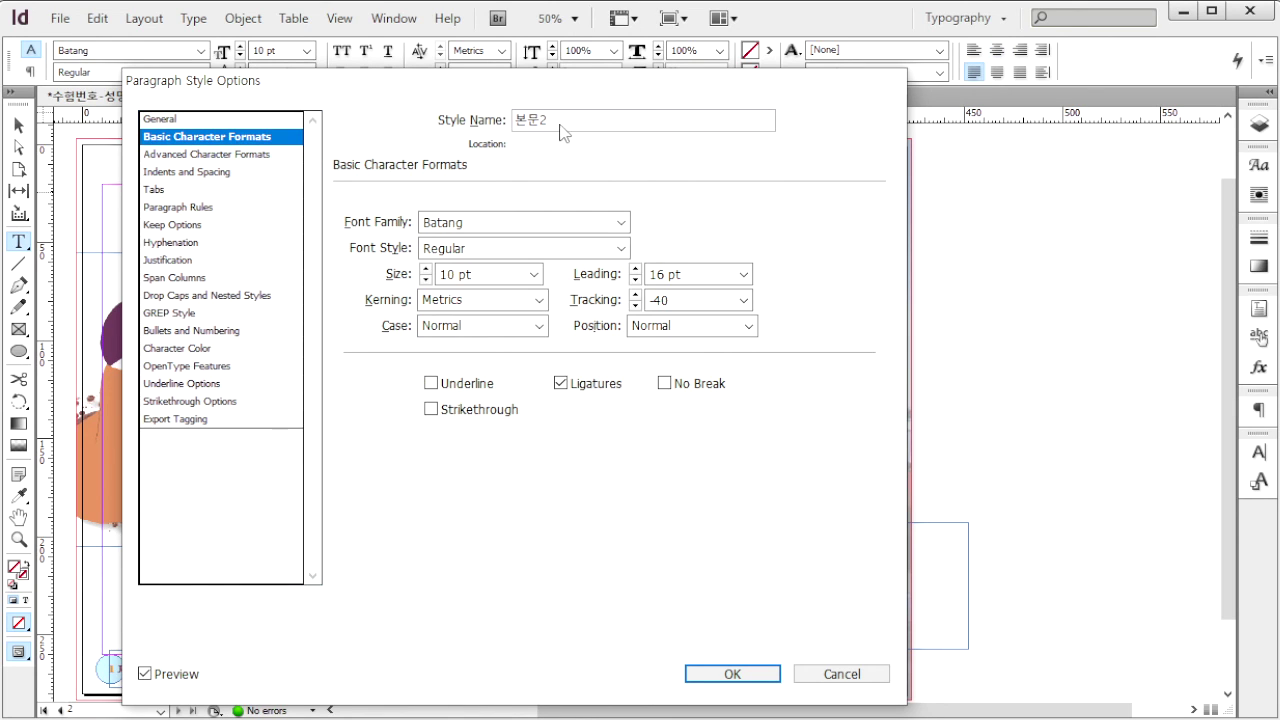
Define the paragraph style 본문2 in Batang Regular 10 pt with 16 pt leading and -40 tracking, and open its character colour settings.
key("Tab")
key("Tab")
key("Tab")
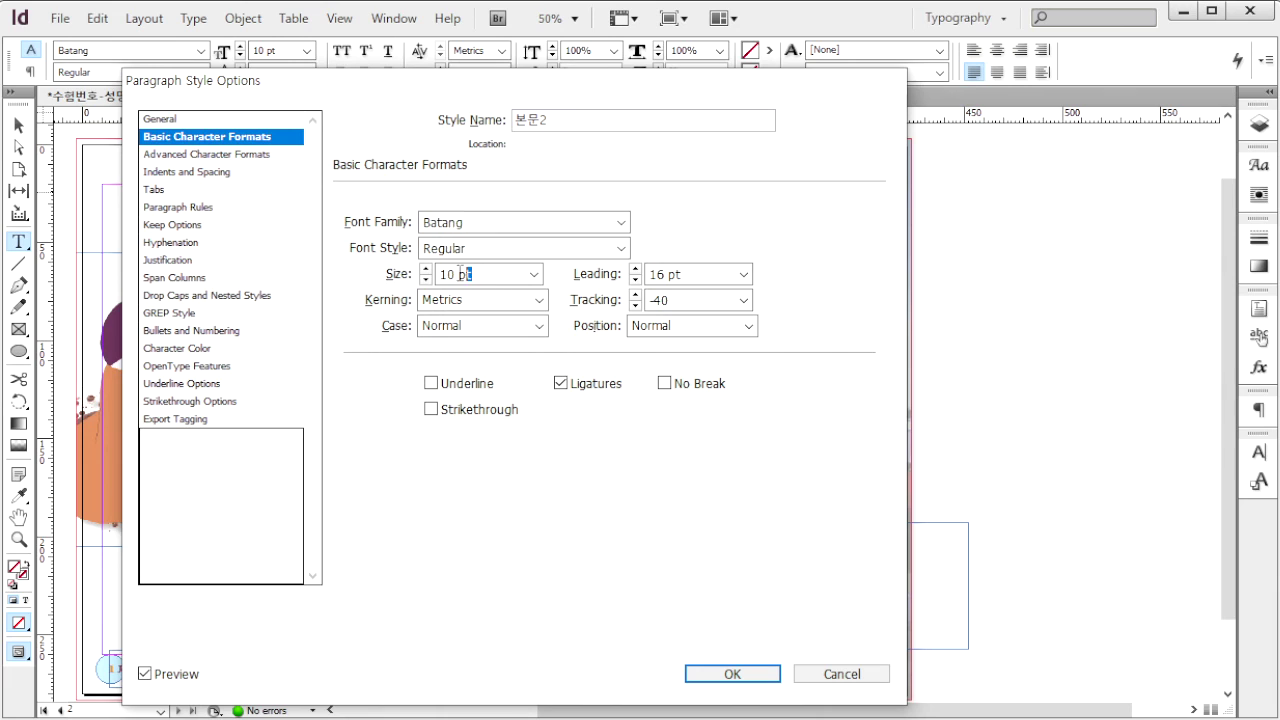
left_click(662, 276)
left_click(683, 299)
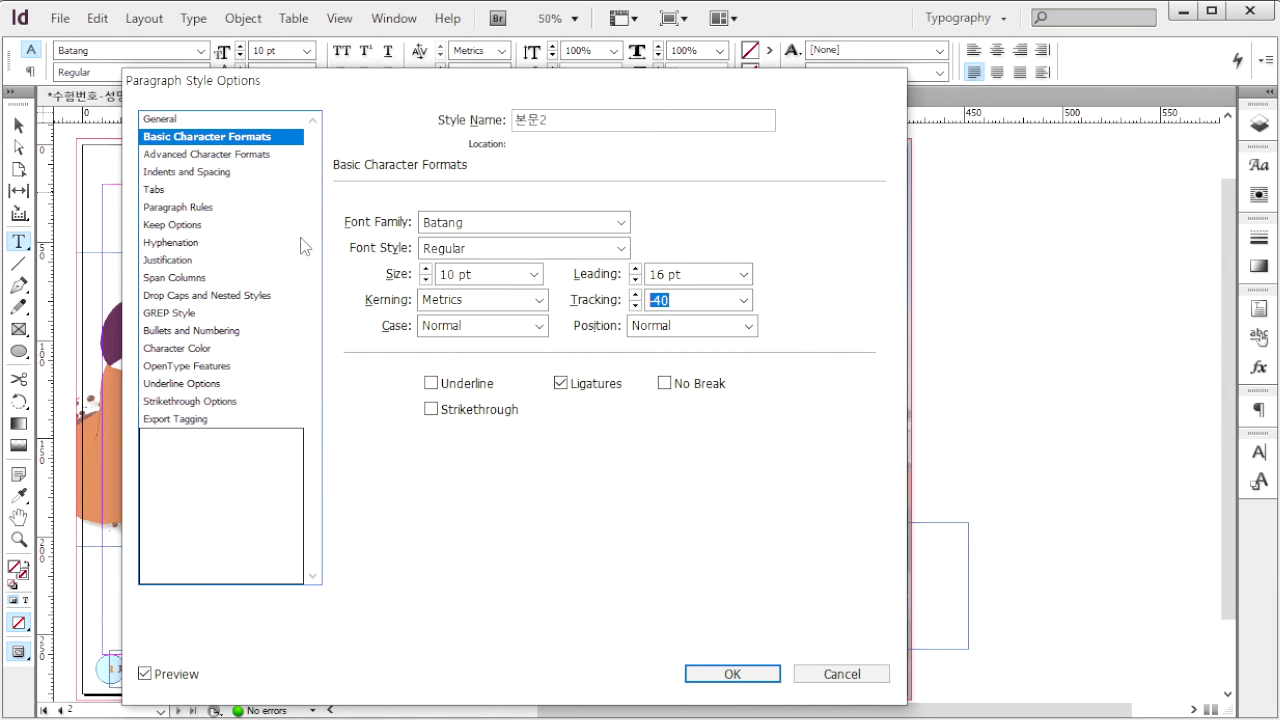
left_click(185, 348)
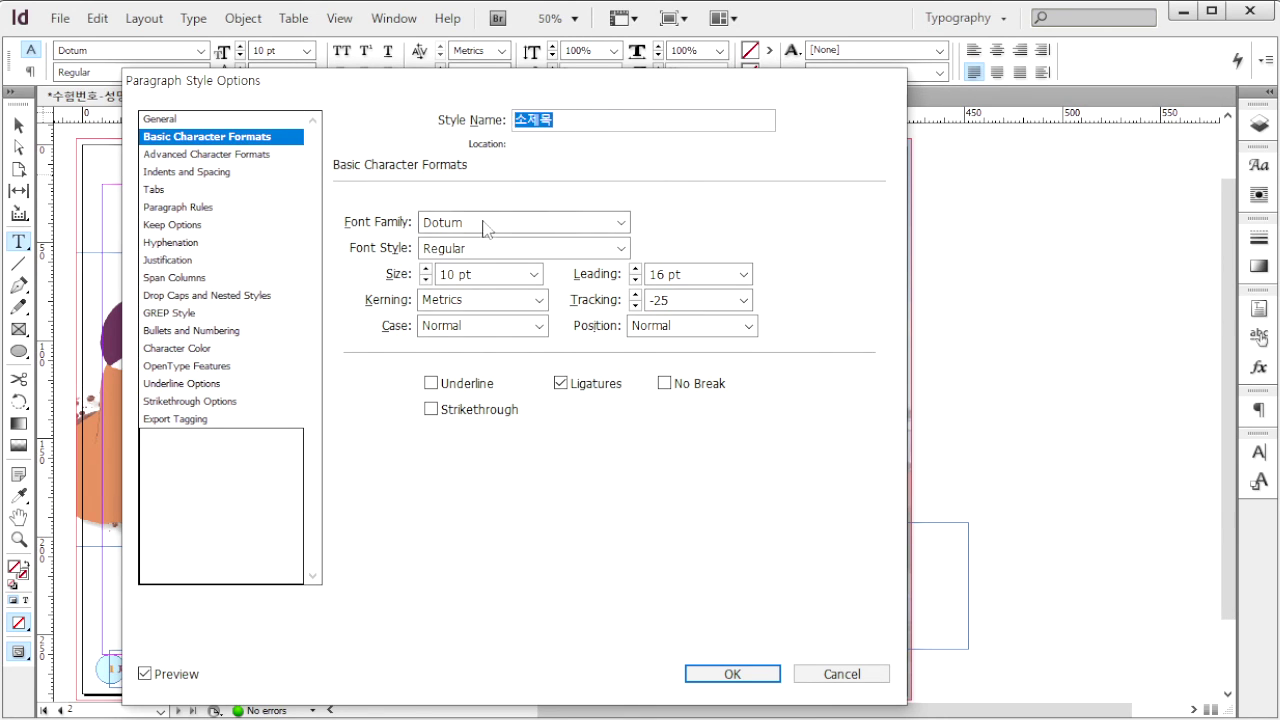
Define the paragraph style 소제목 in Dotum Regular 10 pt with 16 pt leading, -25 tracking and a 4 mm first-line indent, and open its character colour.
left_click(486, 224)
left_click(505, 276)
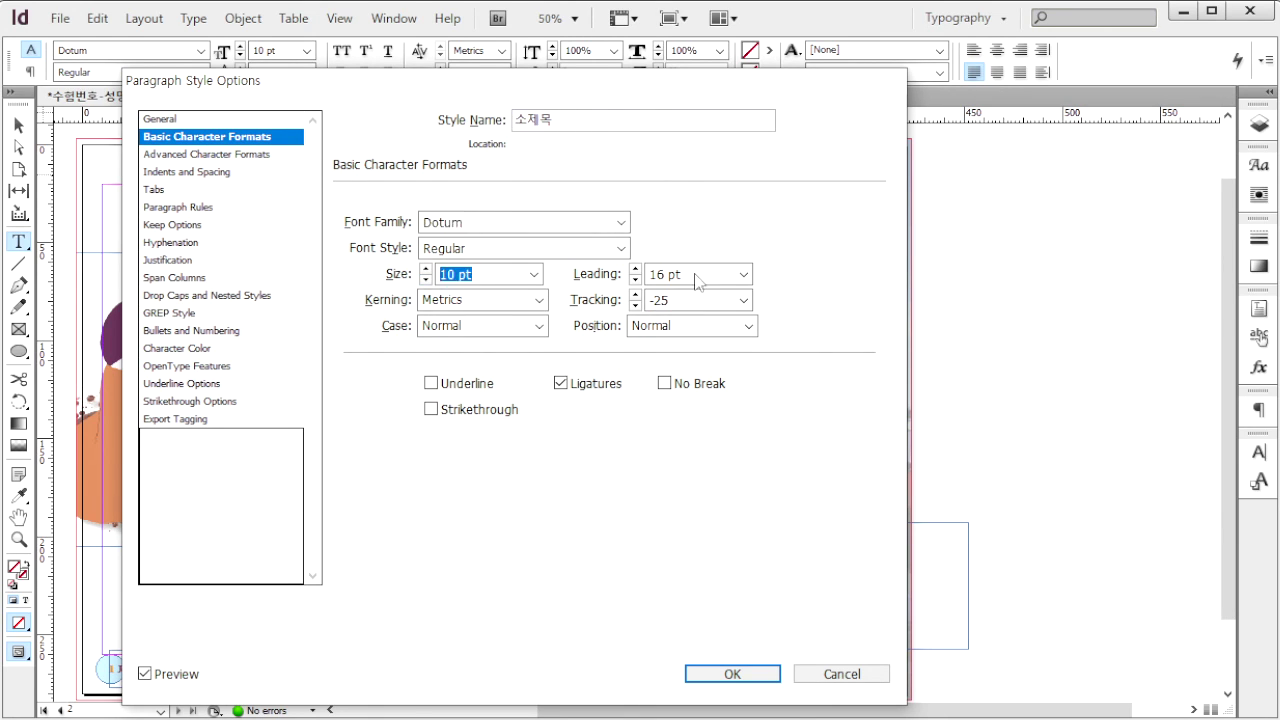
left_click(697, 275)
left_click(195, 172)
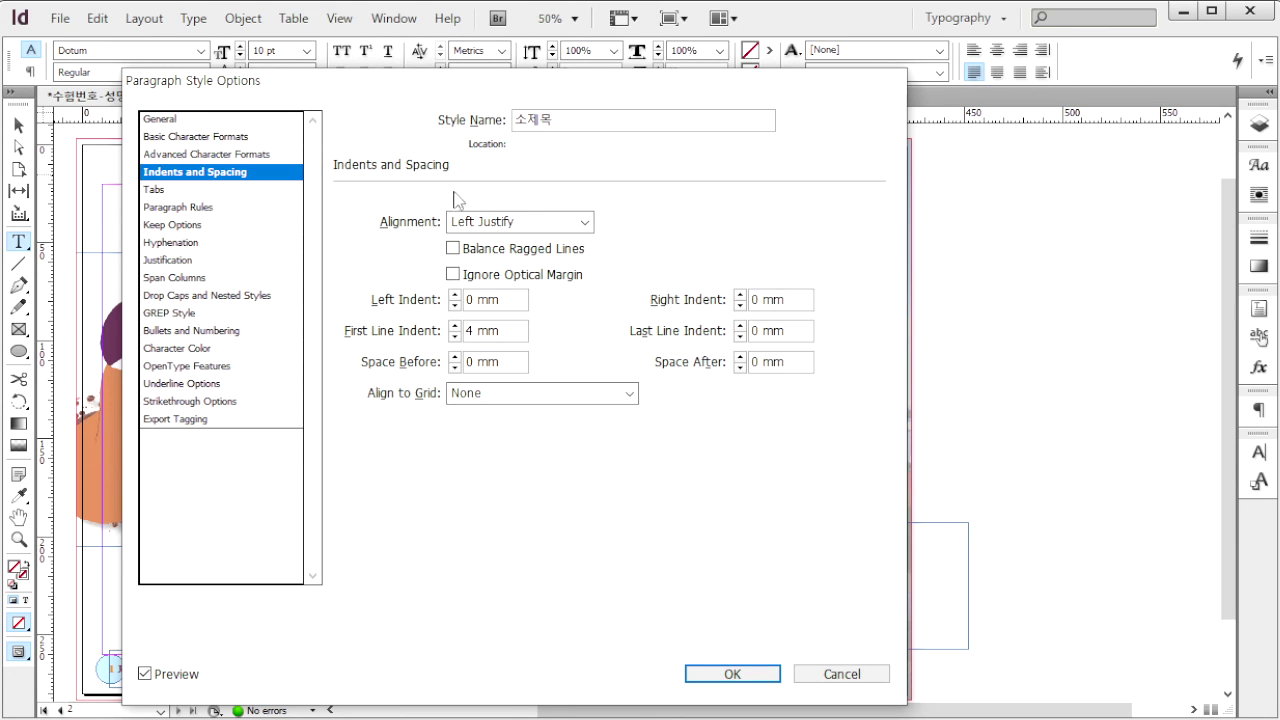
left_click(463, 334)
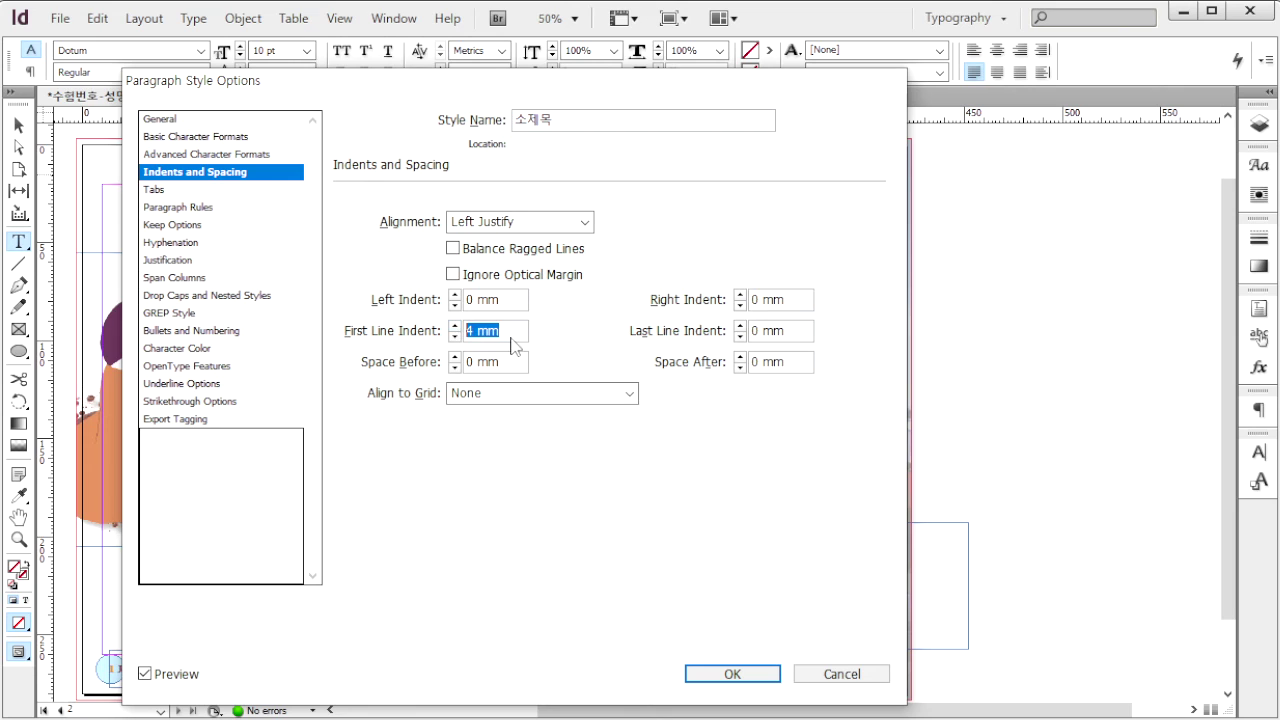
left_click(205, 349)
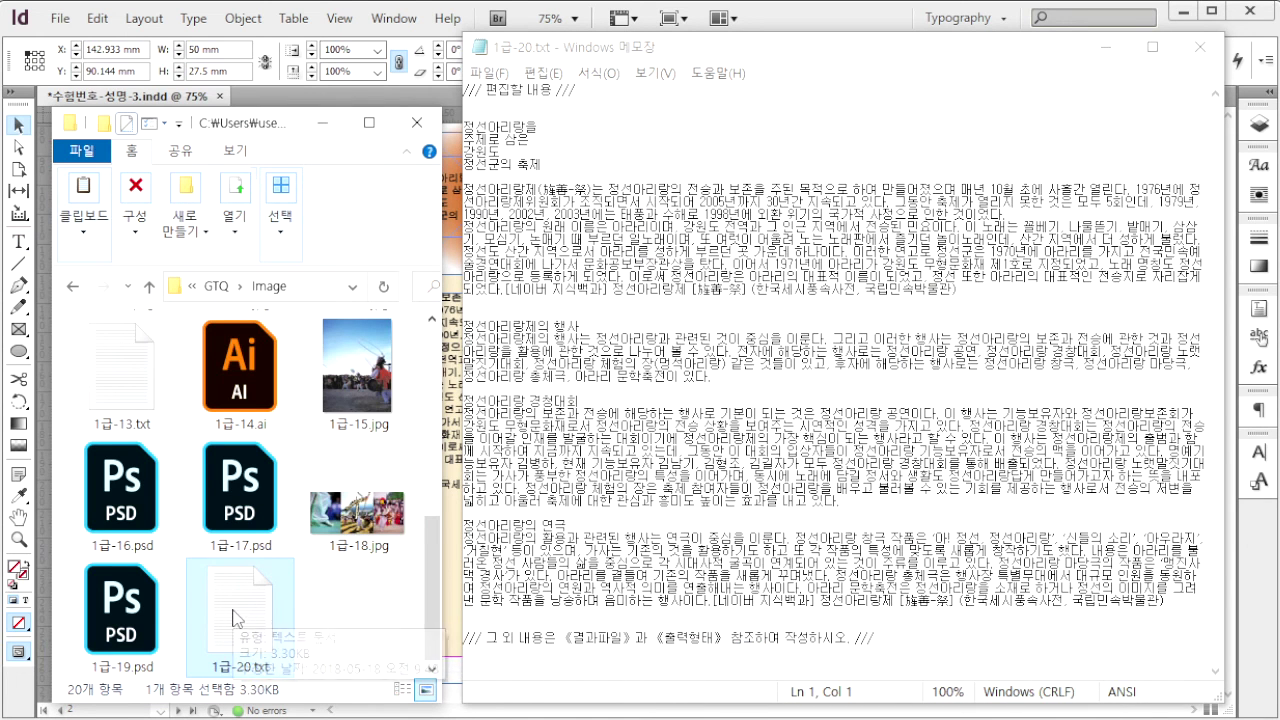
Check the four-line title passage in the Notepad file 1급-20.txt against the reference image 1급-301.jpg.
left_click(644, 215)
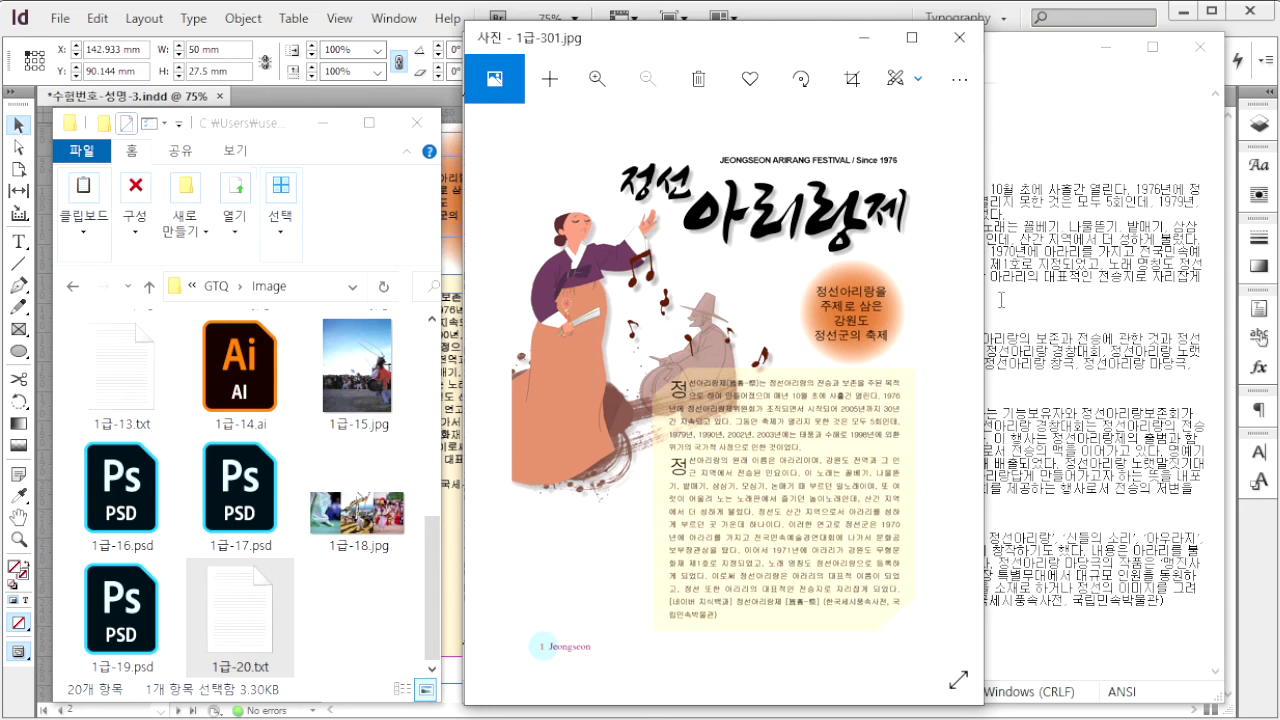
left_click(1000, 300)
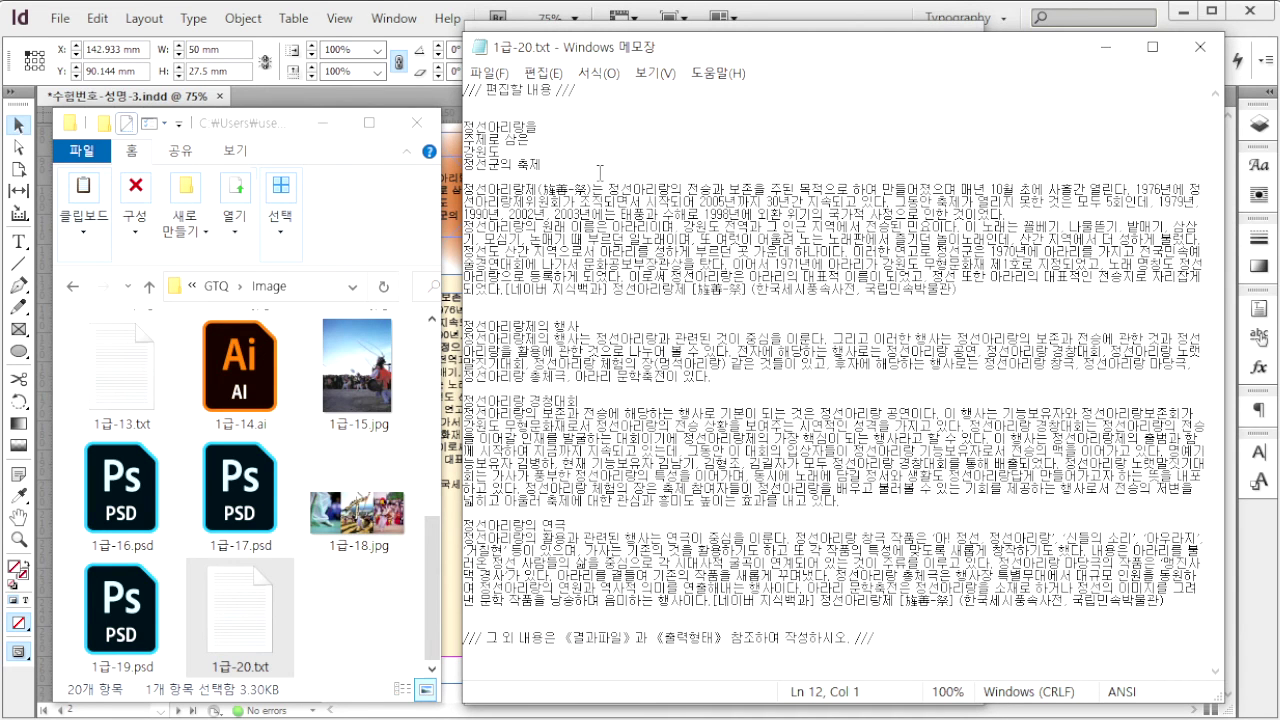
left_click_drag(566, 168, 464, 127)
key("alt+Tab")
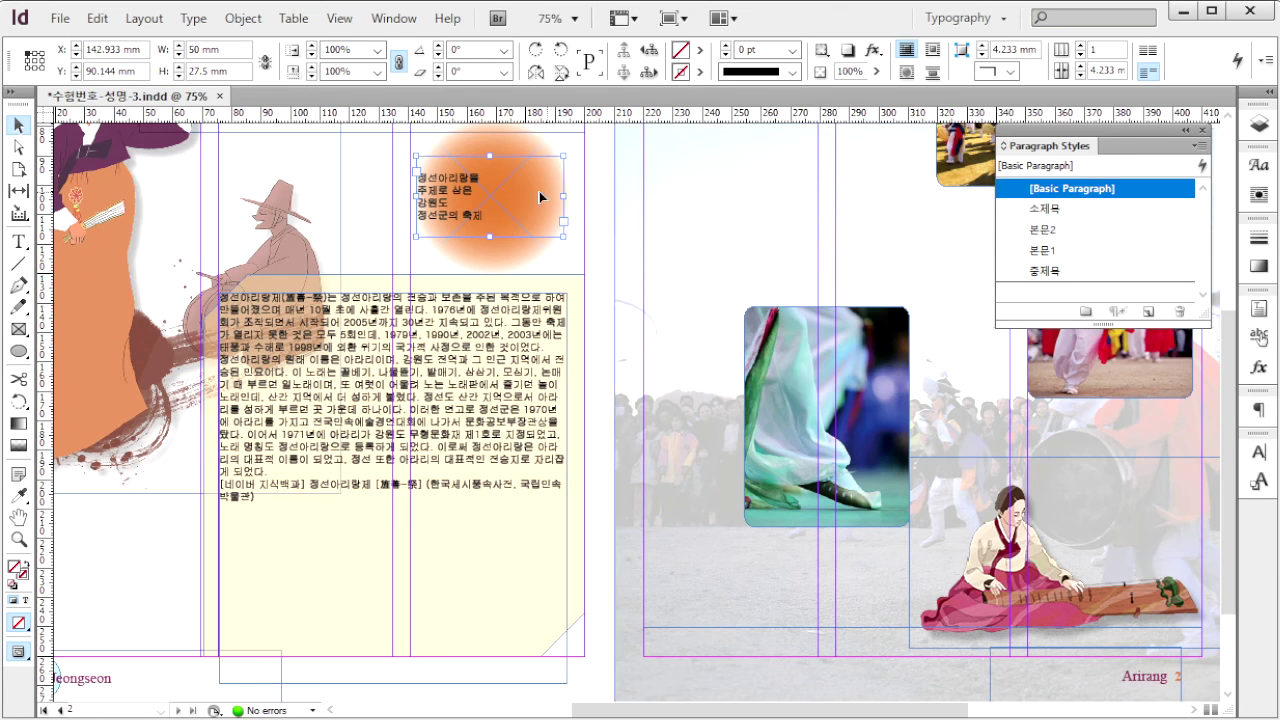
Apply the paragraph style 본문1 to the body text in the yellow box and 중제목 to the text over the orange circle.
left_click(401, 410)
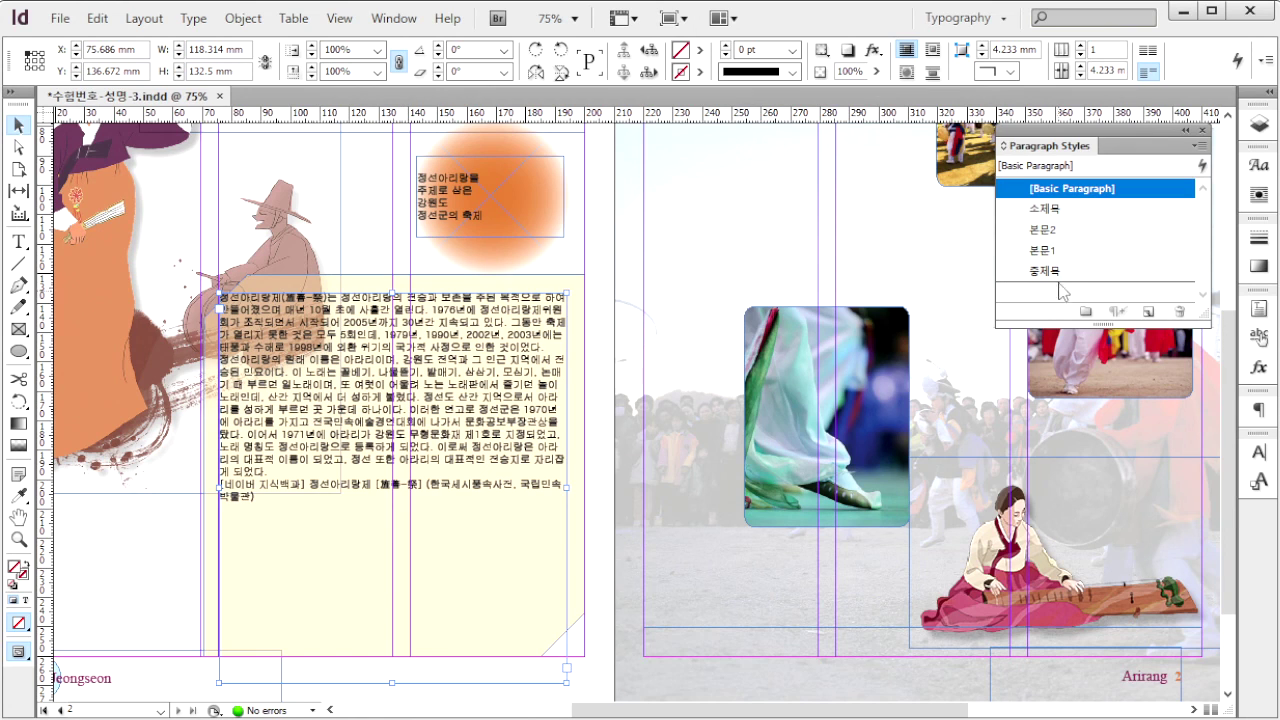
left_click(1068, 254)
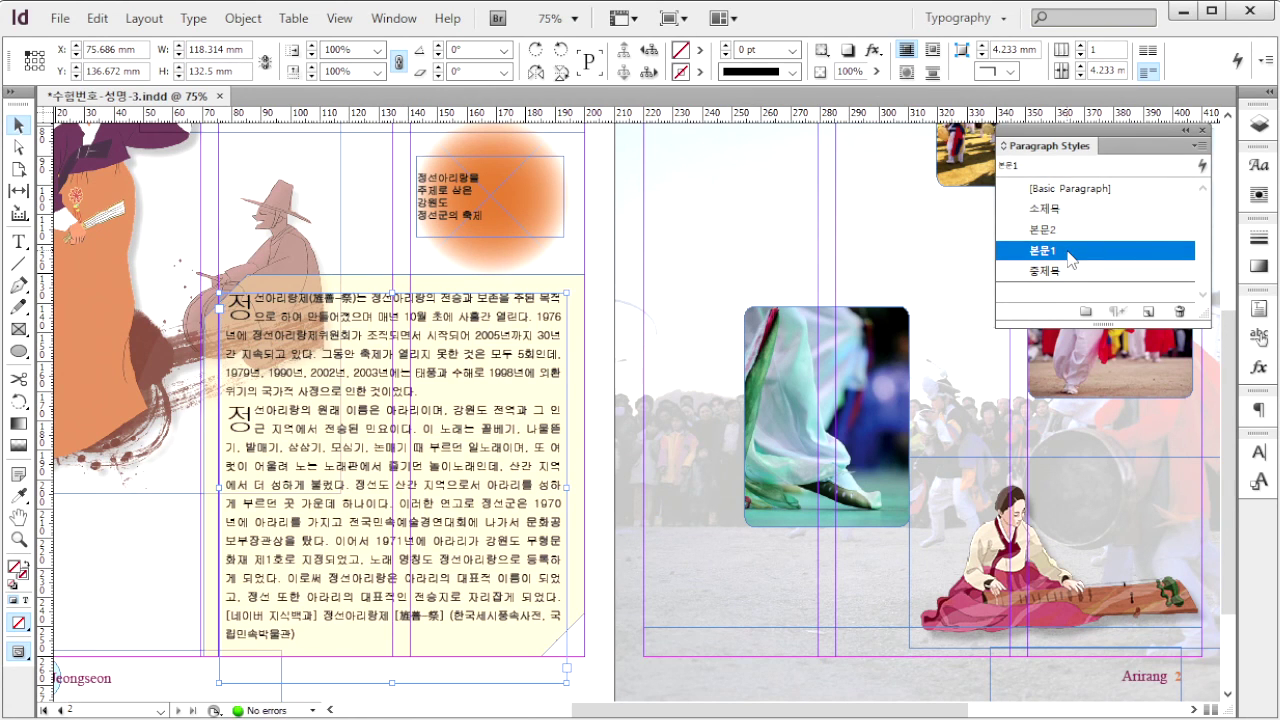
left_click(453, 206)
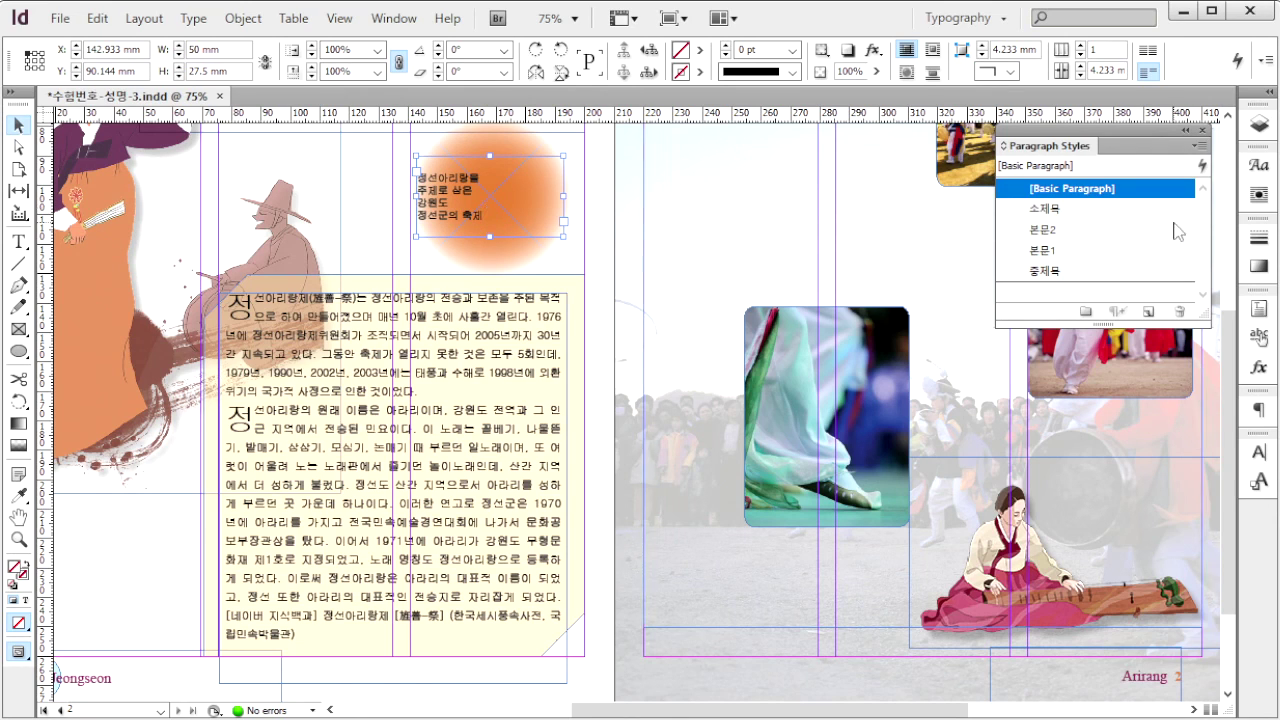
left_click(1085, 272)
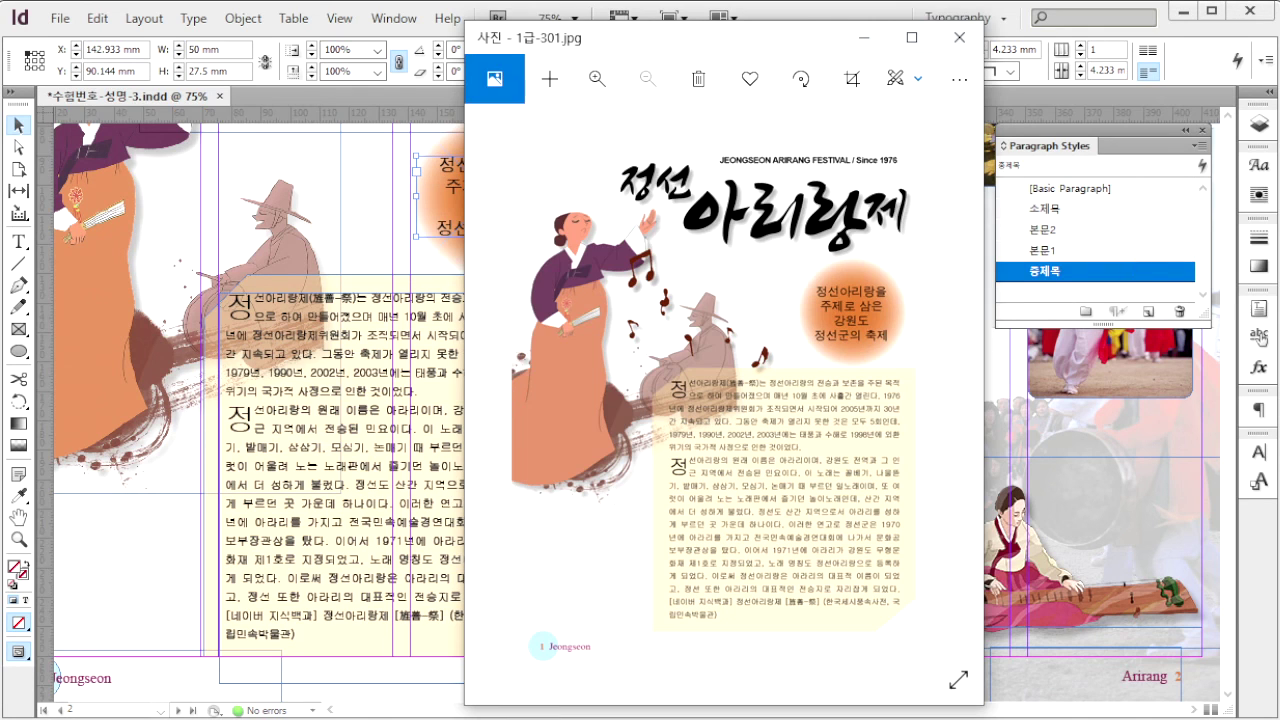
Copy the three remaining headed sections from 1급-20.txt and paste them into the large text frame on page 2.
left_click(957, 376)
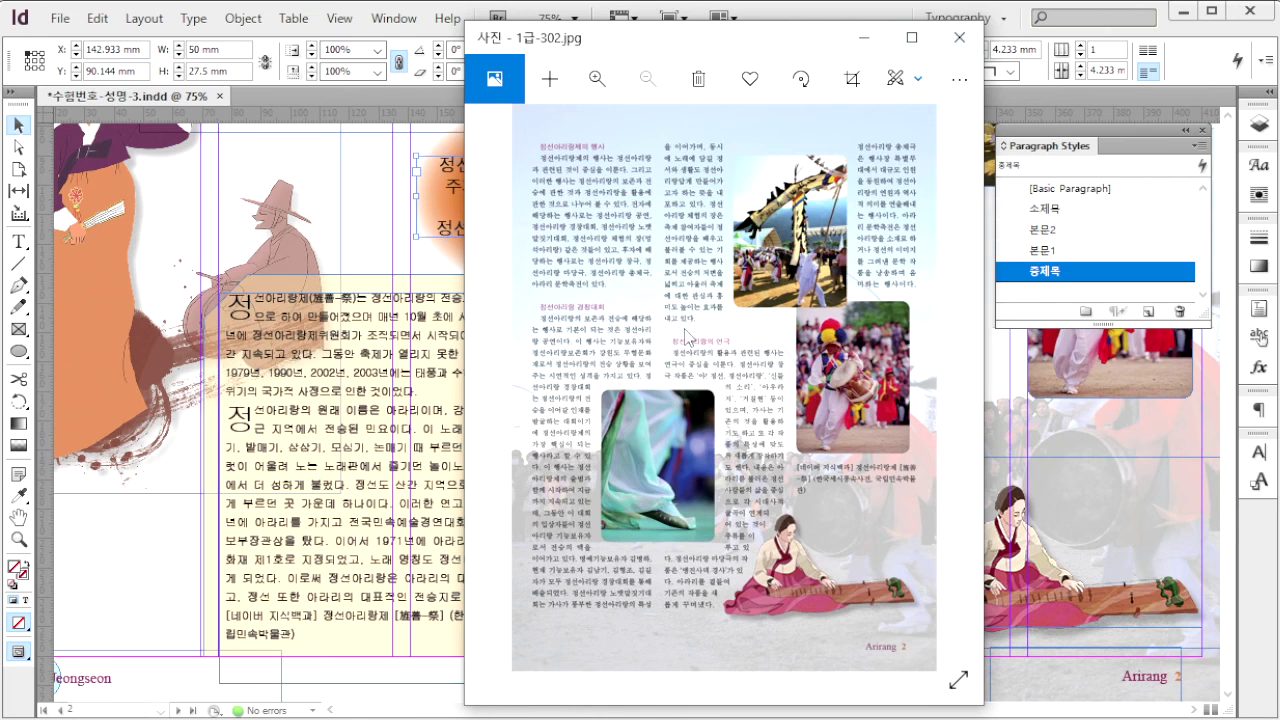
key("alt+Tab")
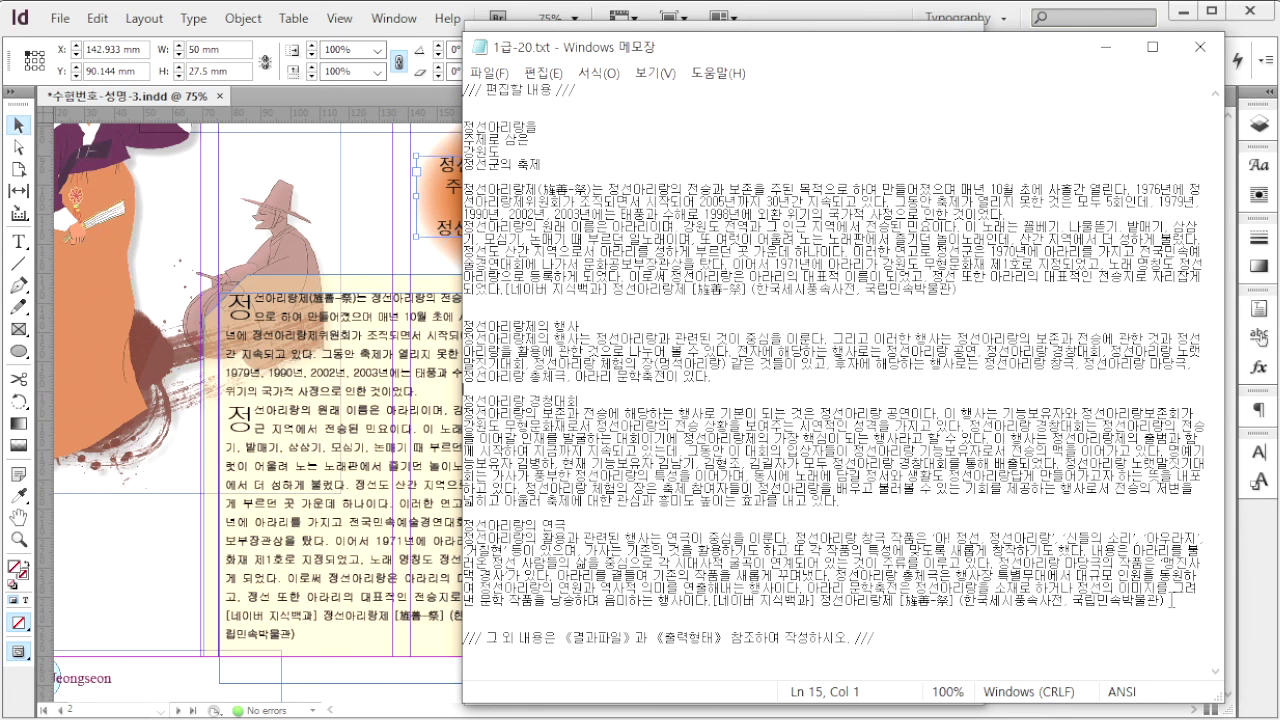
left_click_drag(1168, 600, 553, 341)
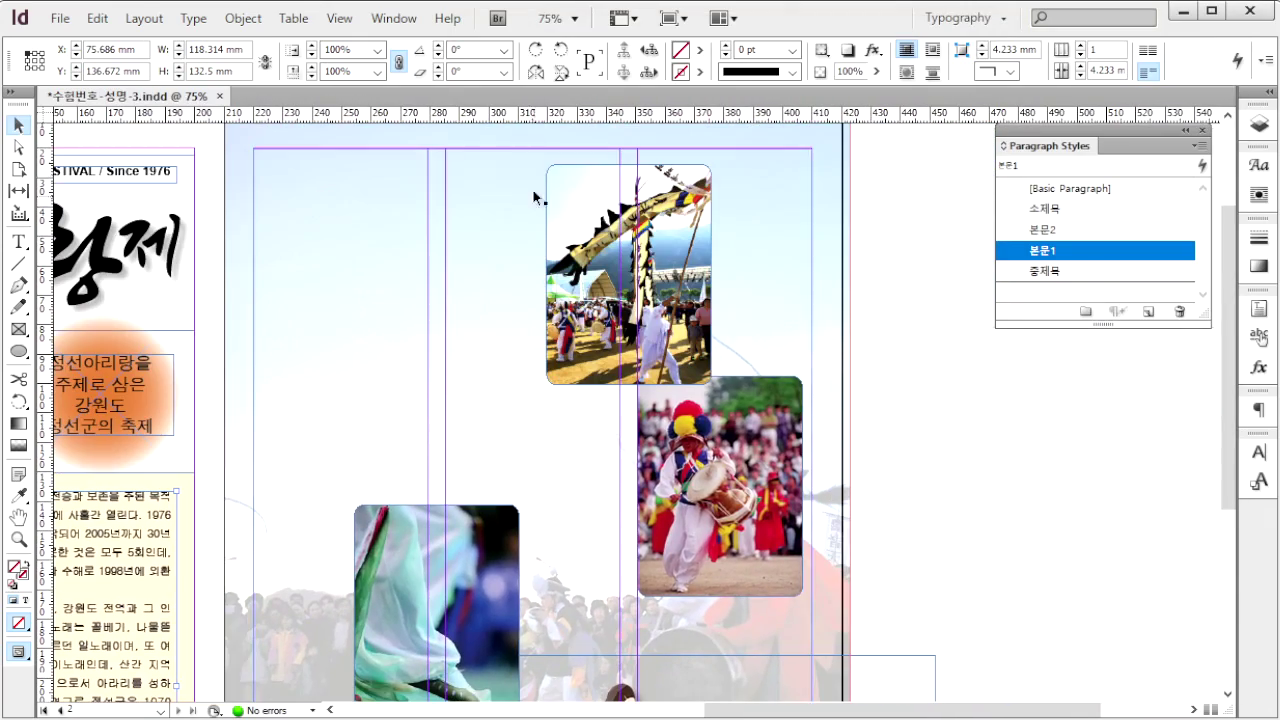
left_click(331, 192)
key("alt+Tab")
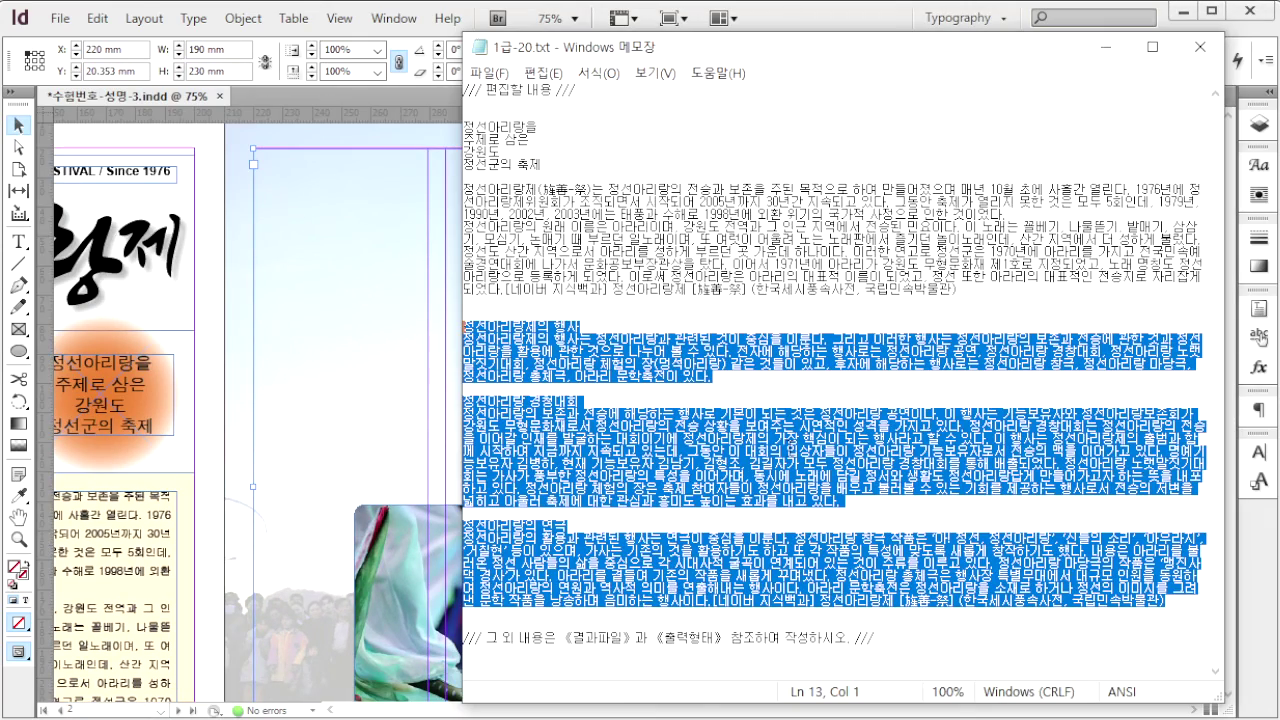
key("alt+Tab")
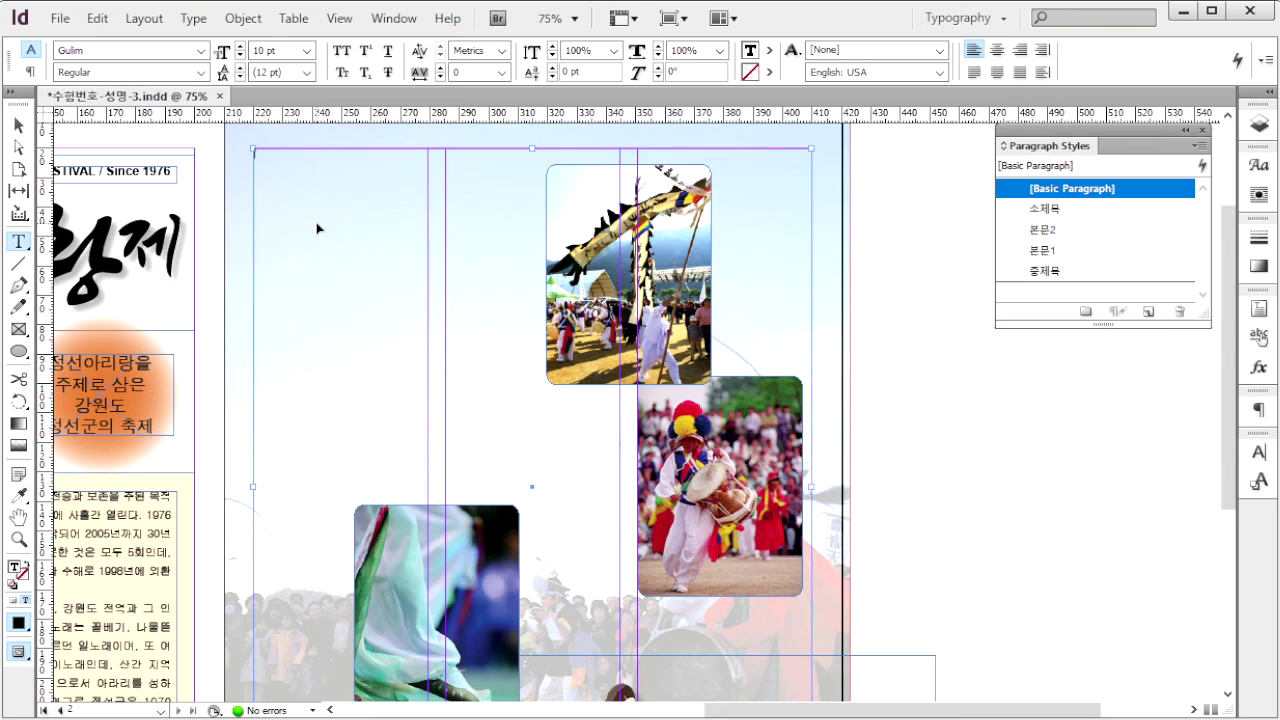
key("ctrl+v")
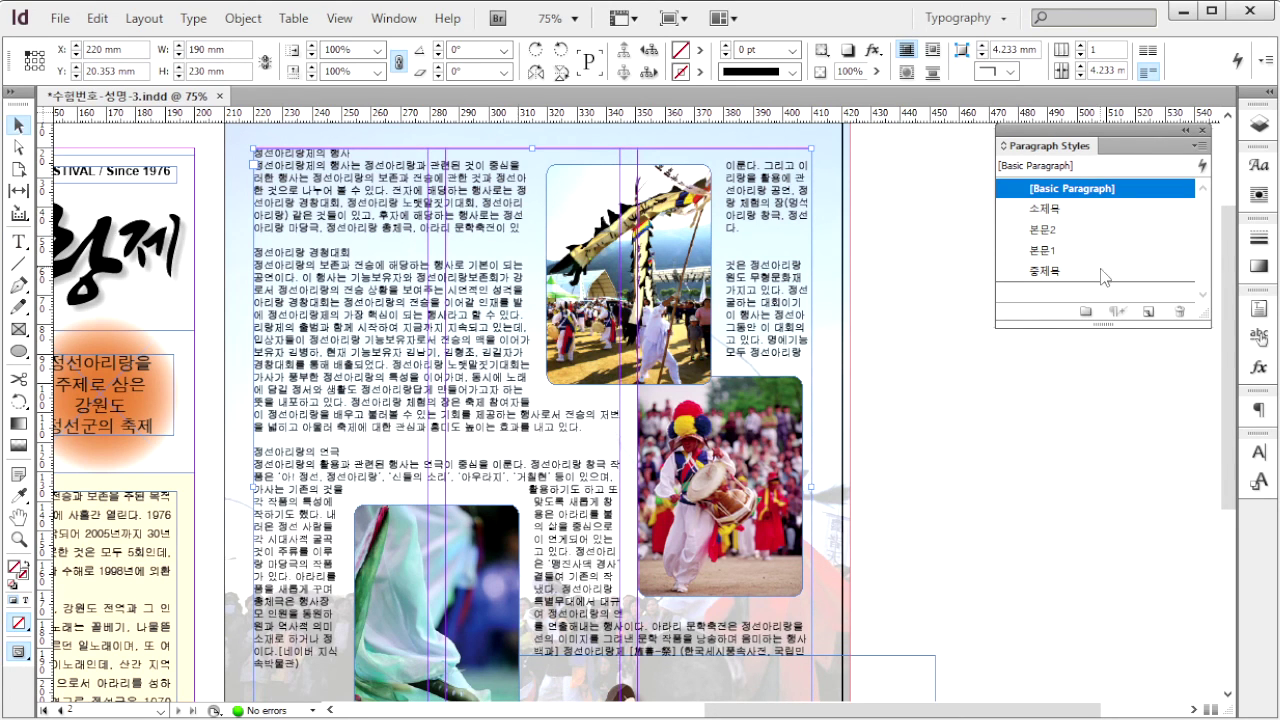
Apply the paragraph style 본문2 to all of the page 2 text and 소제목 to its section headings.
left_click(1086, 230)
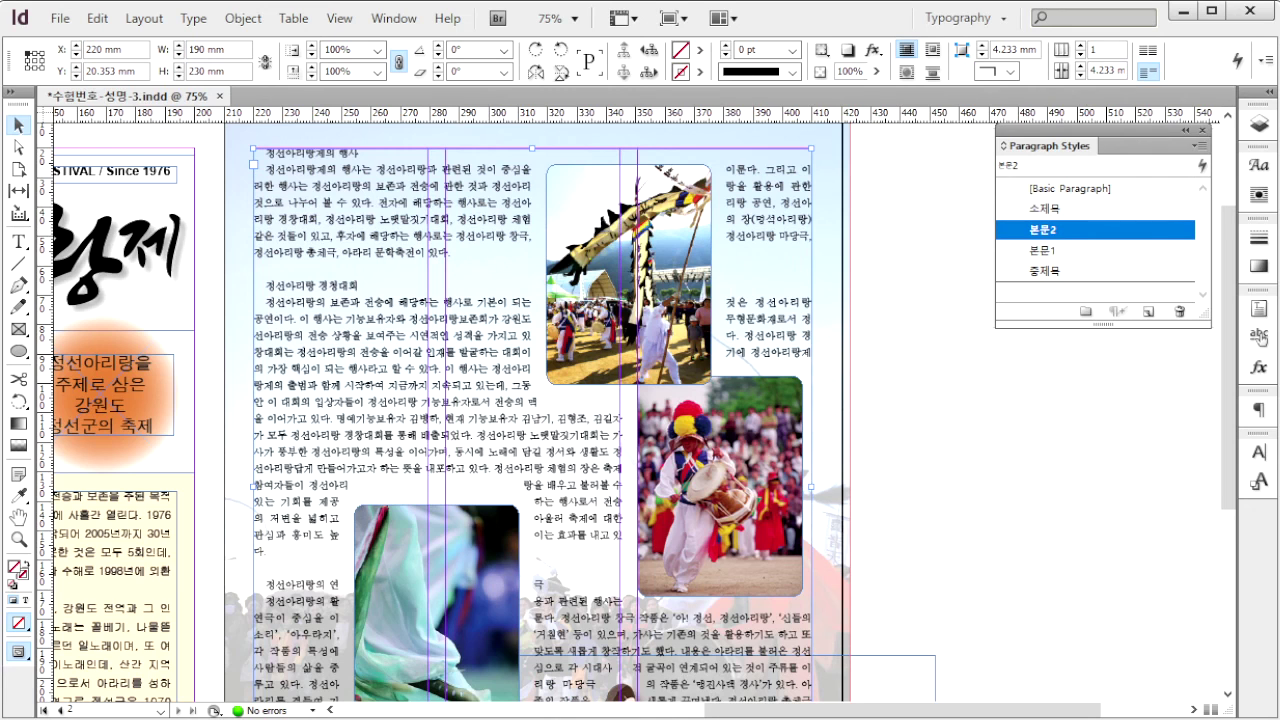
key("alt+Tab")
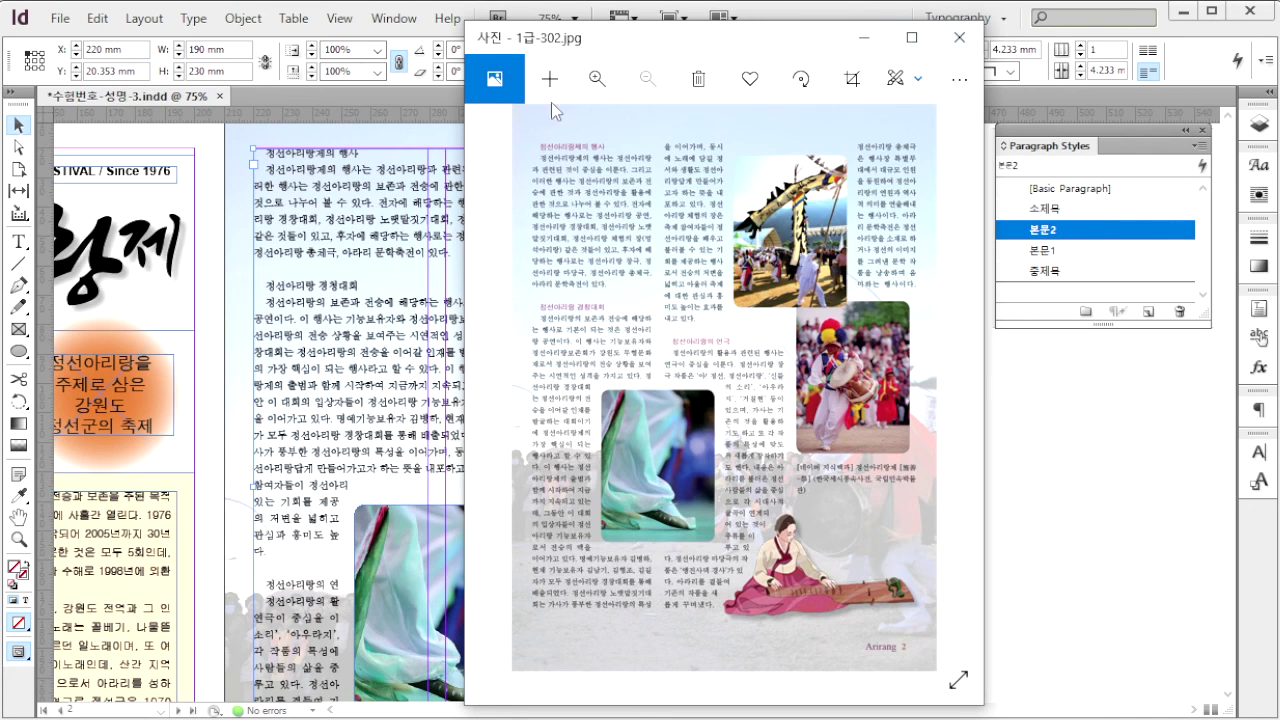
double_click(343, 153)
left_click_drag(380, 153, 256, 153)
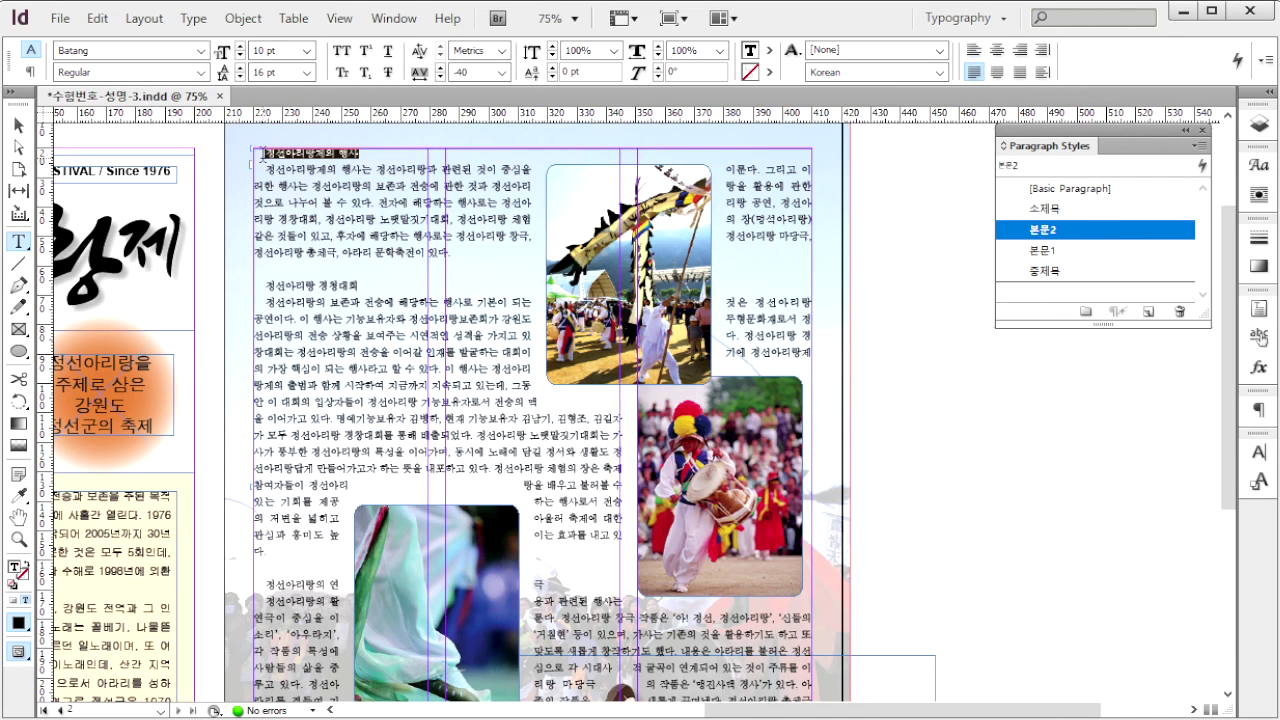
left_click(1082, 212)
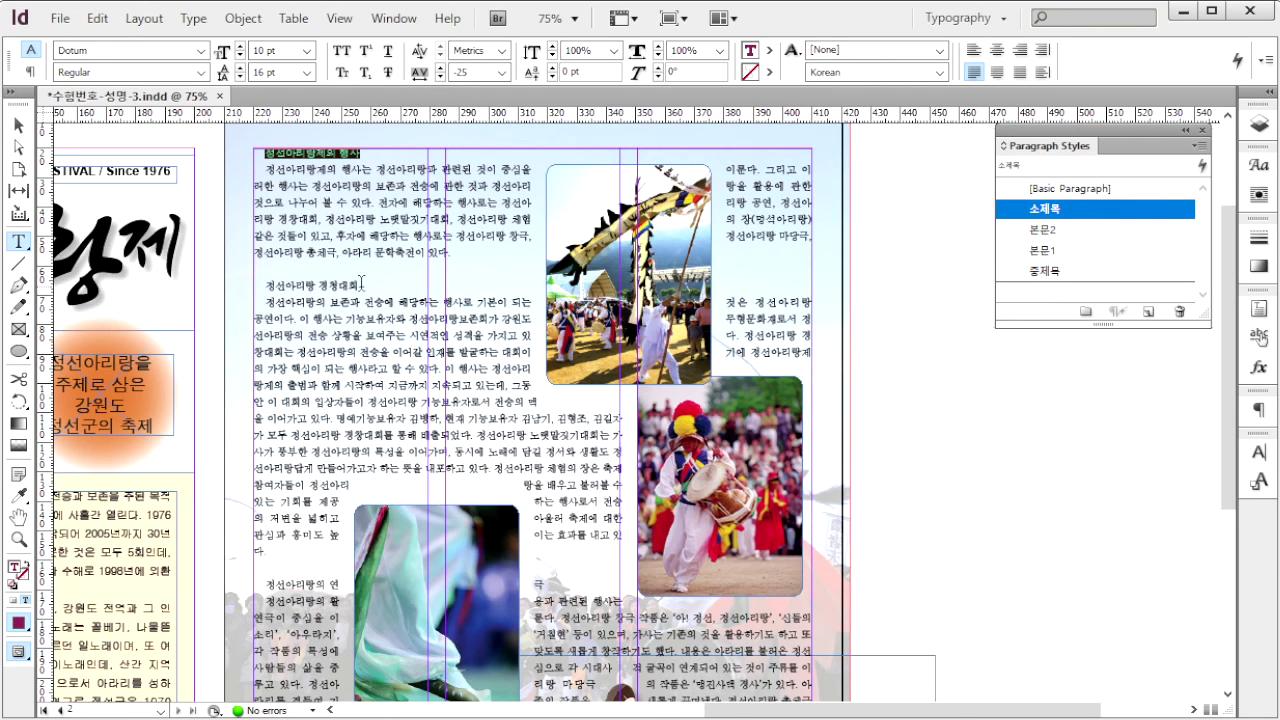
Split the page 2 text frame into 3 columns with a 6 mm gutter and compare the text flow with 1급-302.jpg.
key("alt+Tab")
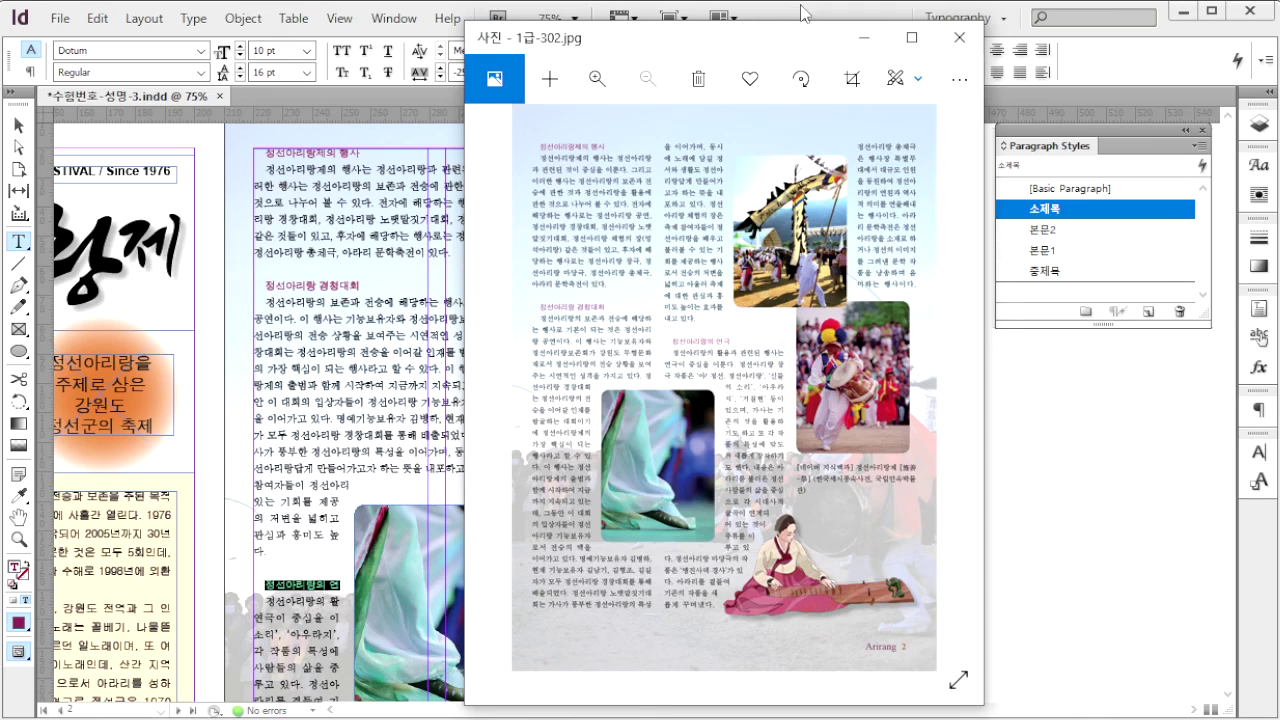
left_click(1080, 49)
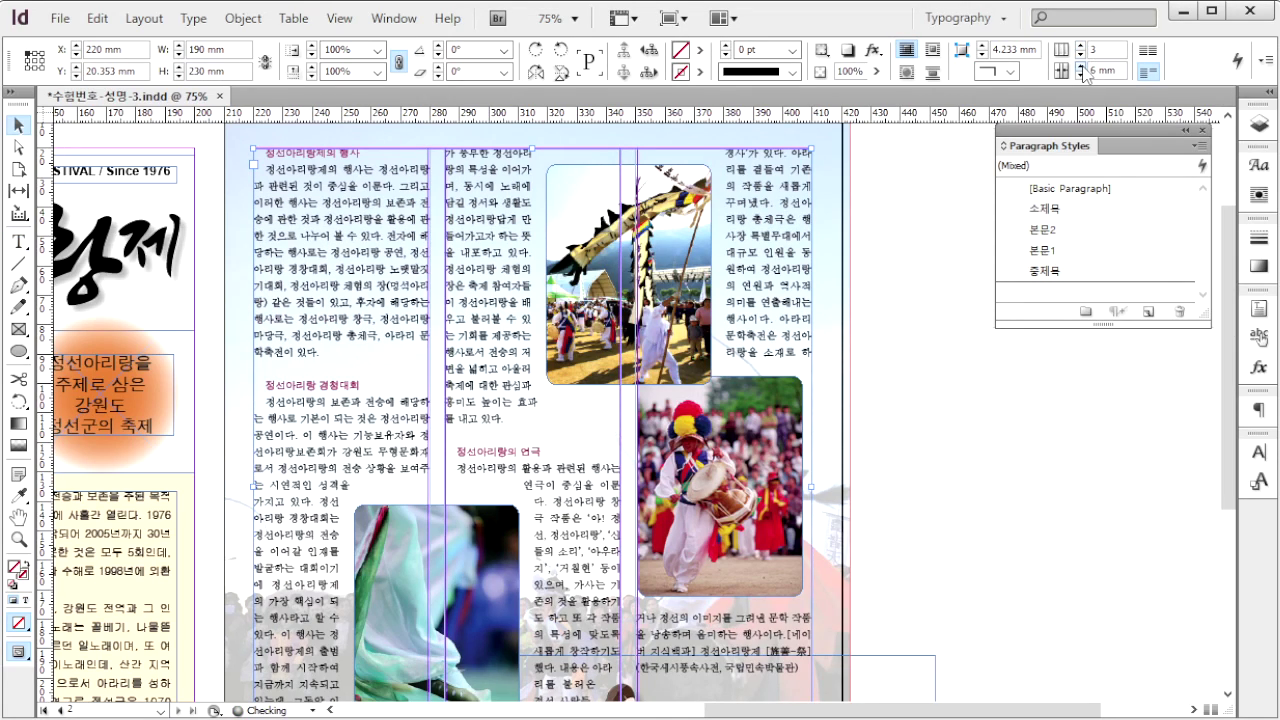
key("ctrl+shift+a")
key("alt+Tab")
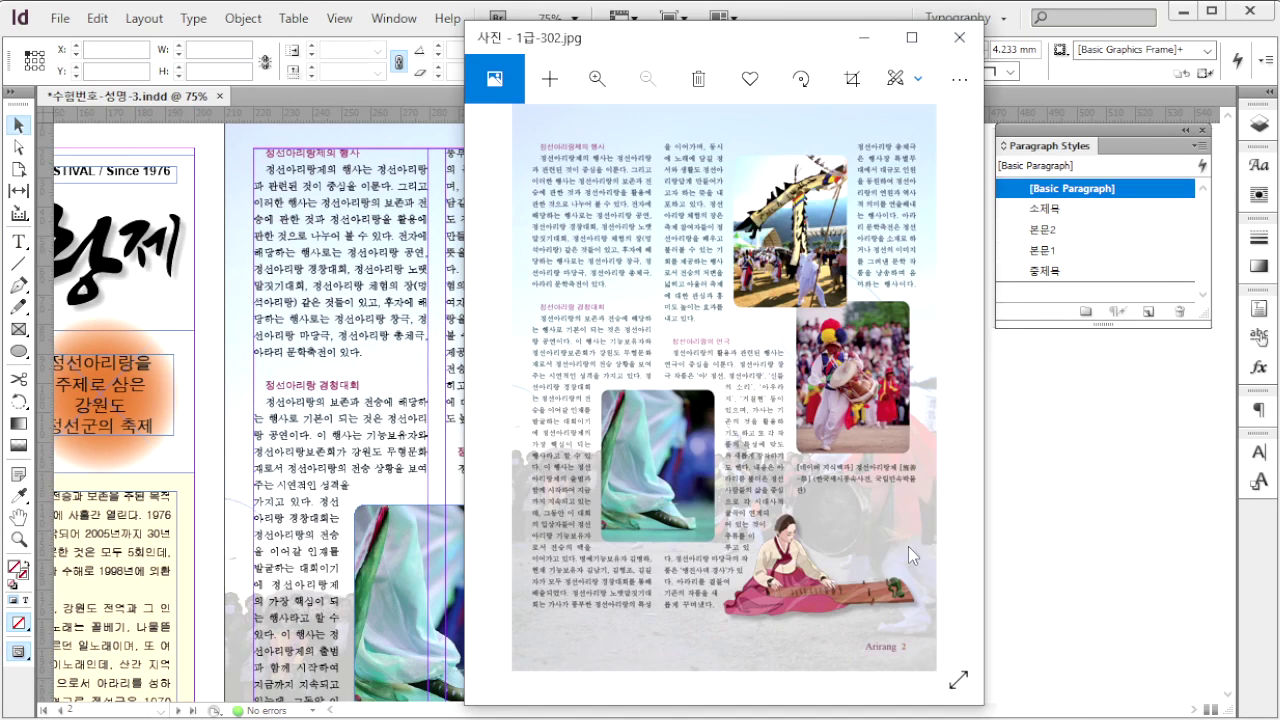
left_click(1085, 444)
left_click(683, 415)
left_click_drag(681, 410, 906, 406)
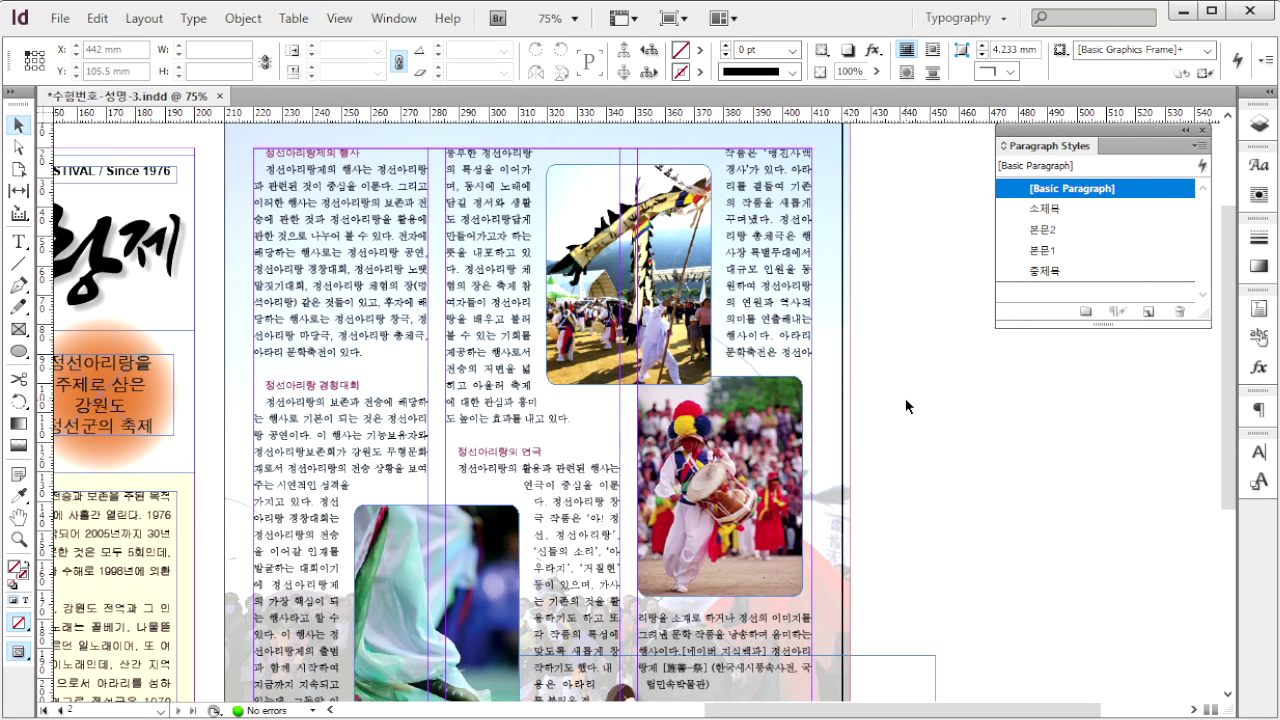